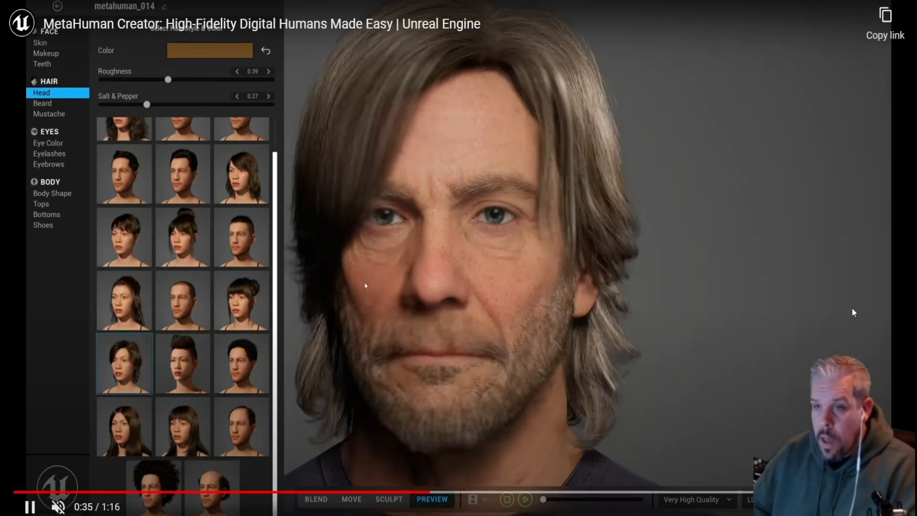
Exit full screen and pause the MetaHuman Creator video on the Digital Humans page.
{"action": "key", "text": "Escape"}
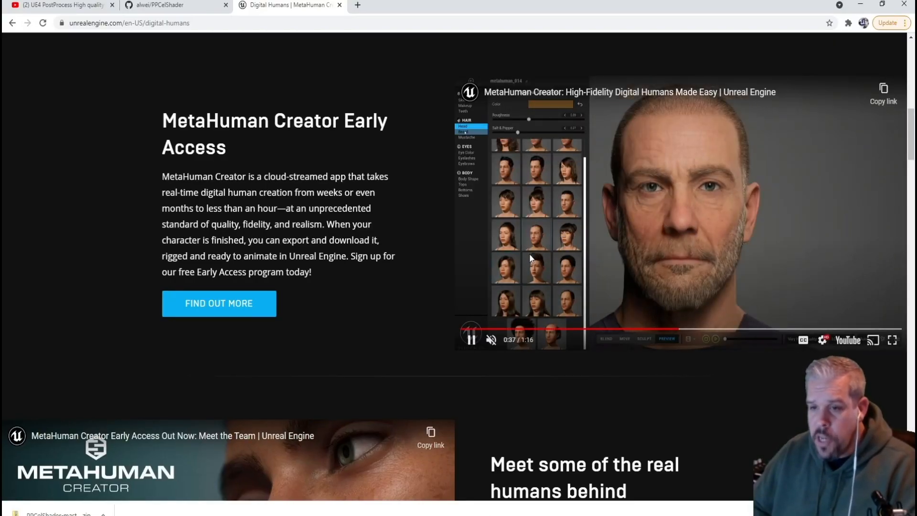
{"action": "left_click", "coordinate": [471, 340]}
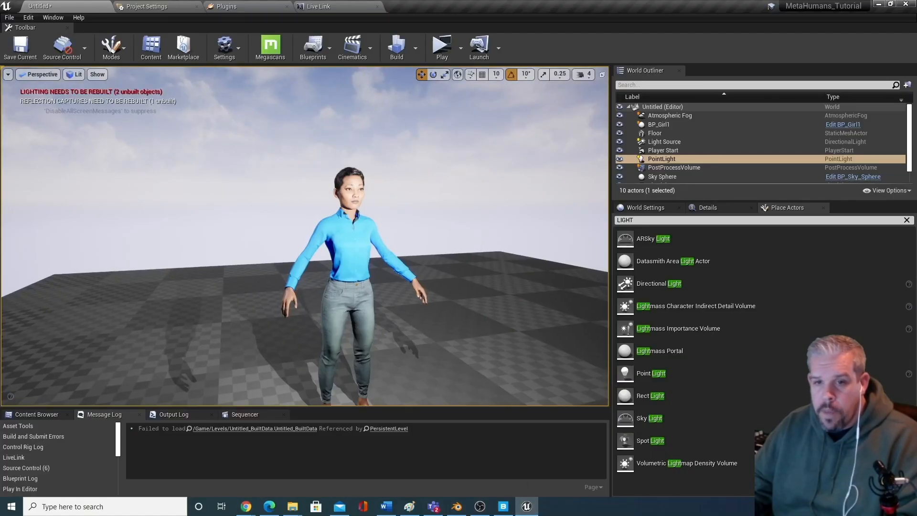
Switch to the Unreal Editor and view the MetaHuman character in the level from different angles.
{"action": "right_click_drag", "start_coordinate": [383, 266], "coordinate": [383, 266]}
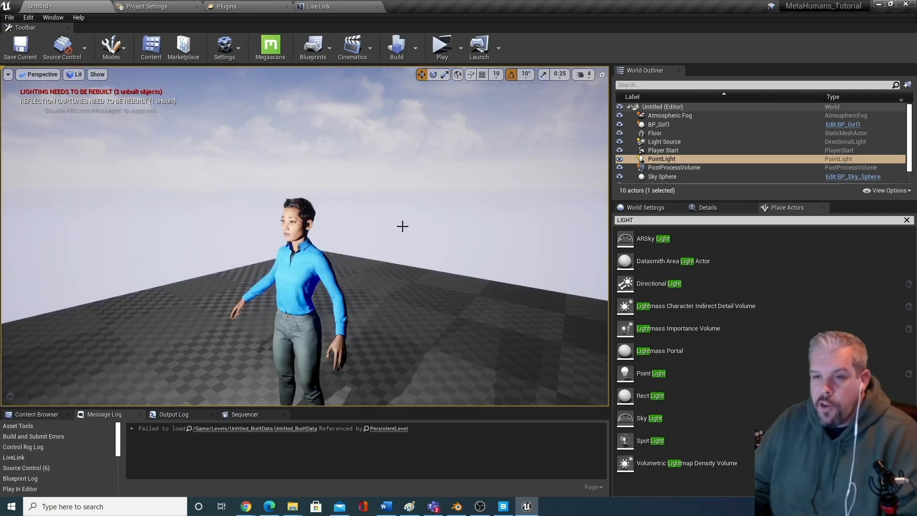
{"action": "mouse_move", "coordinate": [400, 287]}
{"action": "right_mouse_down"}
{"action": "mouse_move", "coordinate": [415, 283]}
{"action": "mouse_move", "coordinate": [411, 274]}
{"action": "right_mouse_up"}
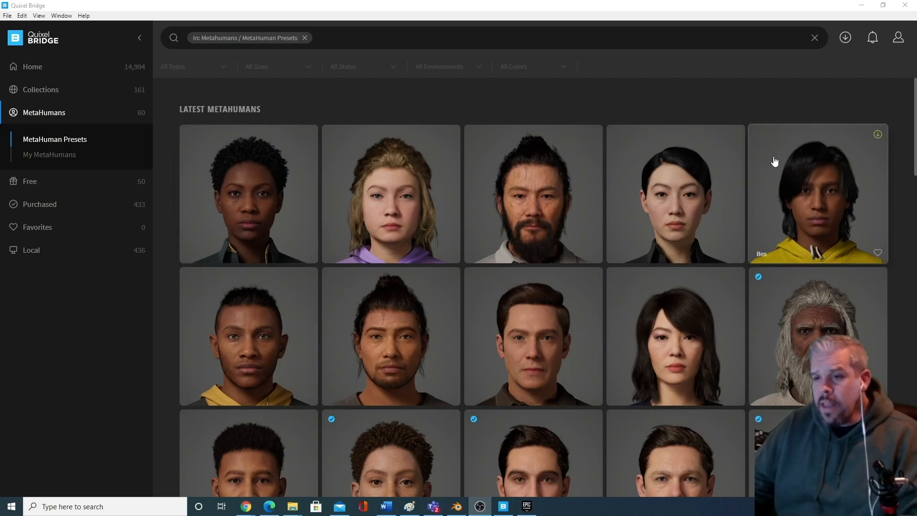
Switch to Quixel Bridge and browse the MetaHuman Presets collection.
{"action": "scroll", "coordinate": [614, 257], "scroll_direction": "down", "scroll_amount": 10}
{"action": "scroll", "coordinate": [616, 268], "scroll_direction": "down", "scroll_amount": 8}
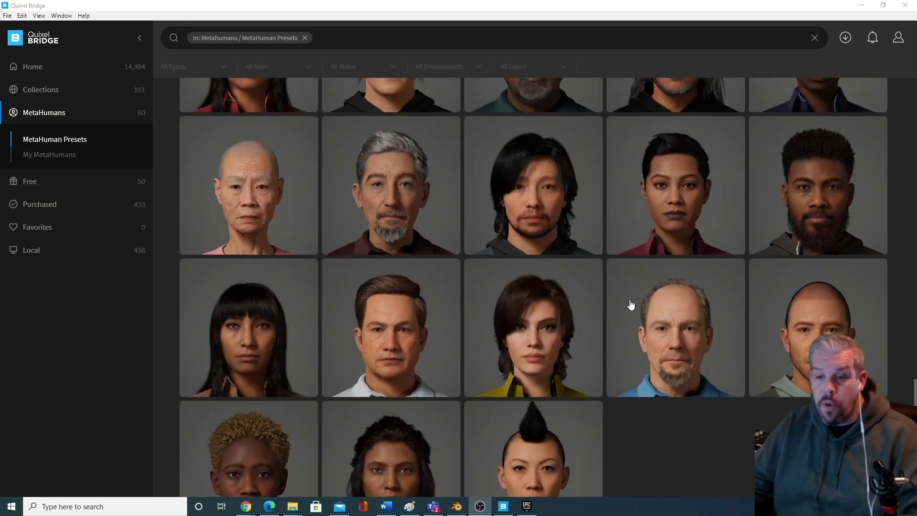
{"action": "scroll", "coordinate": [630, 331], "scroll_direction": "up", "scroll_amount": 8}
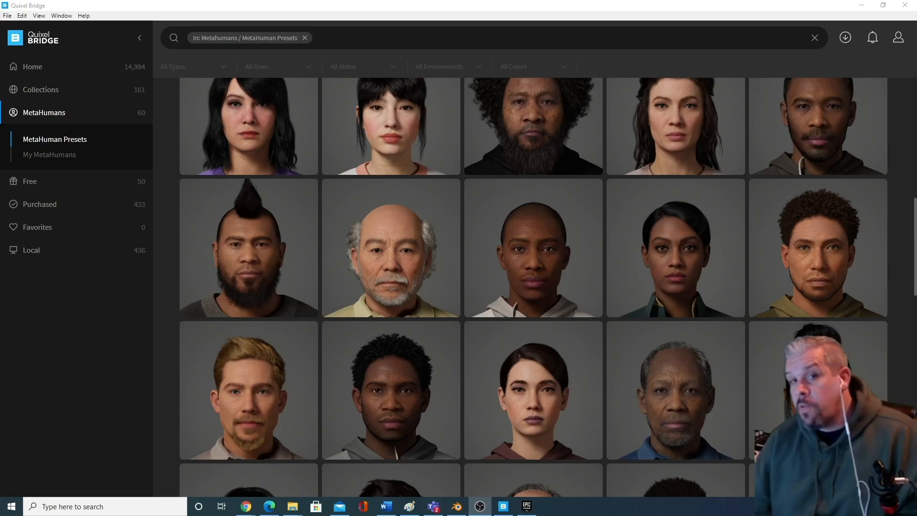
Switch to the Epic Games Launcher and search the Marketplace for "metahumans".
{"action": "left_click", "coordinate": [527, 506]}
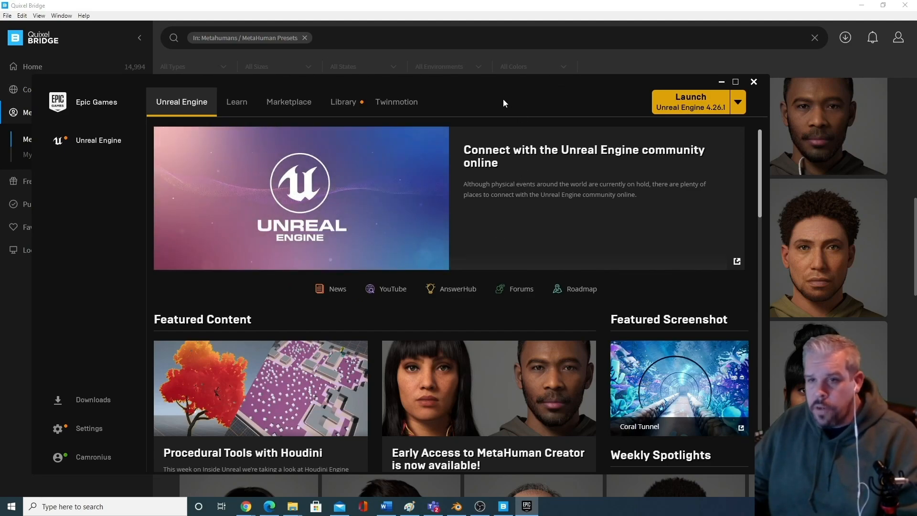
{"action": "left_click", "coordinate": [289, 109]}
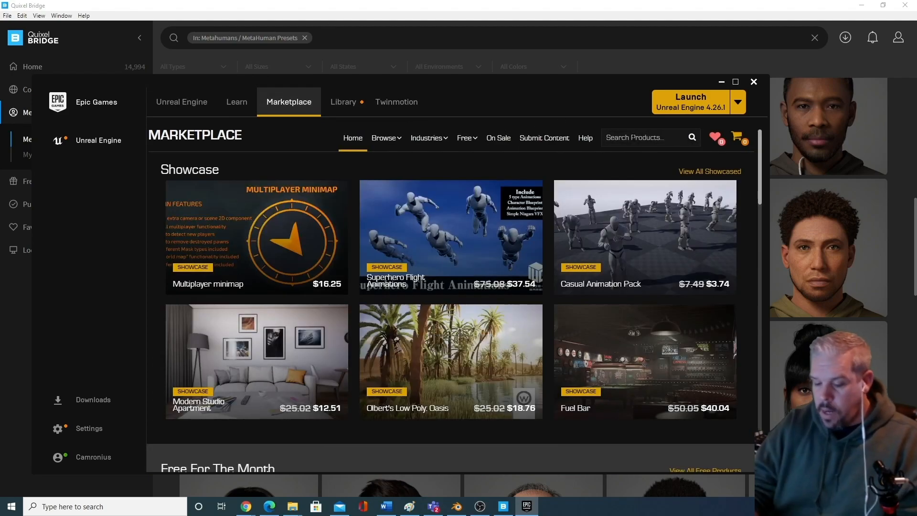
{"action": "type", "text": "metahuman"}
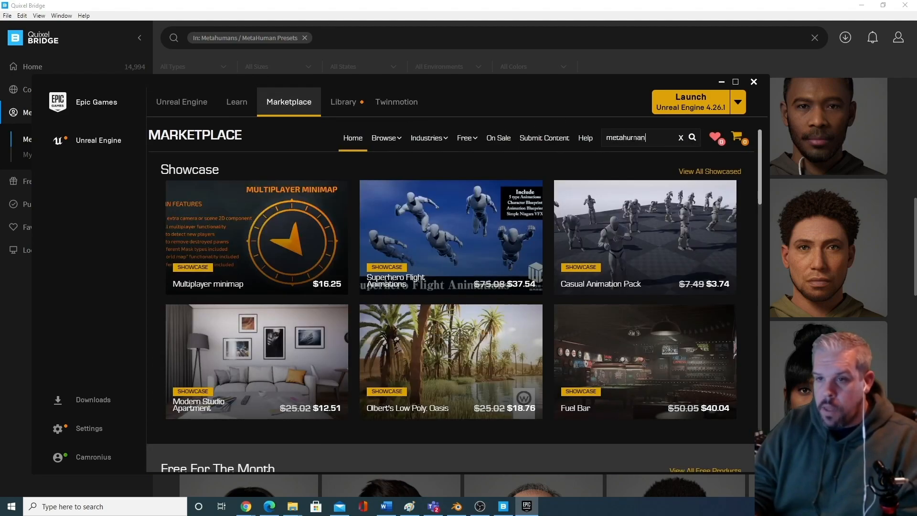
{"action": "type", "text": "s"}
{"action": "key", "text": "Return"}
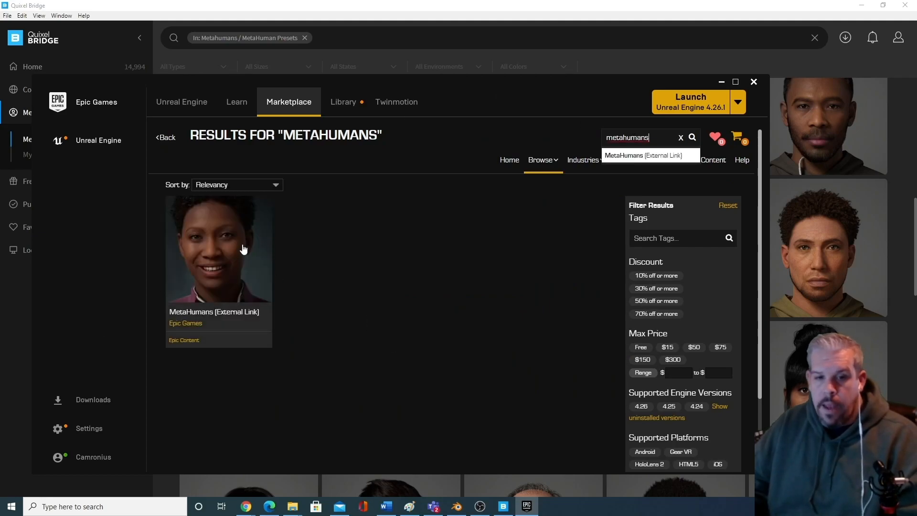
Follow the MetaHumans listing's external link and start its download from the web page, allowing it to open the Epic Games Launcher.
{"action": "left_click", "coordinate": [240, 248]}
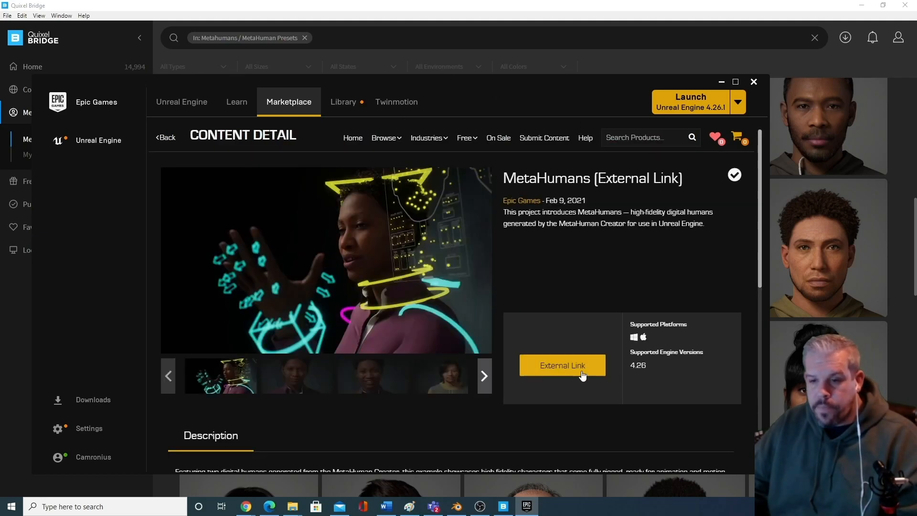
{"action": "left_click", "coordinate": [581, 372]}
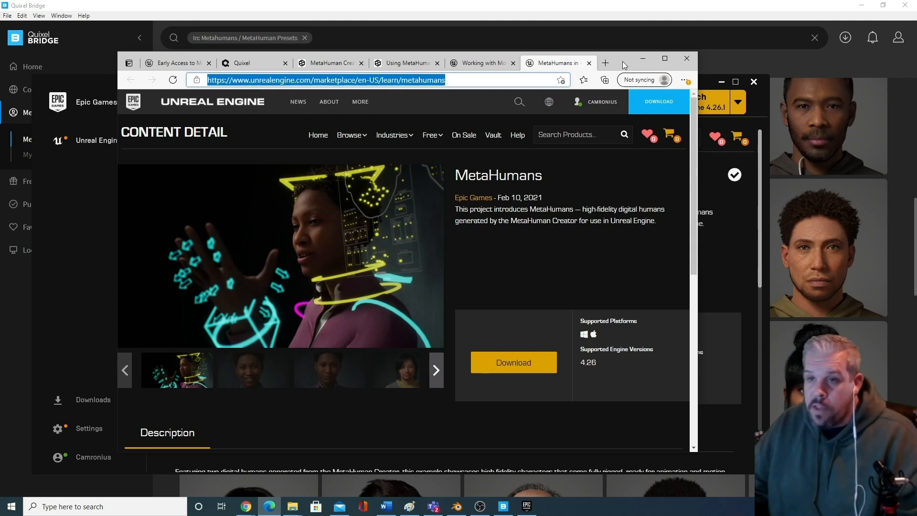
{"action": "left_click", "coordinate": [643, 58]}
{"action": "left_click_drag", "start_coordinate": [916, 86], "coordinate": [708, 58]}
{"action": "left_click", "coordinate": [615, 365]}
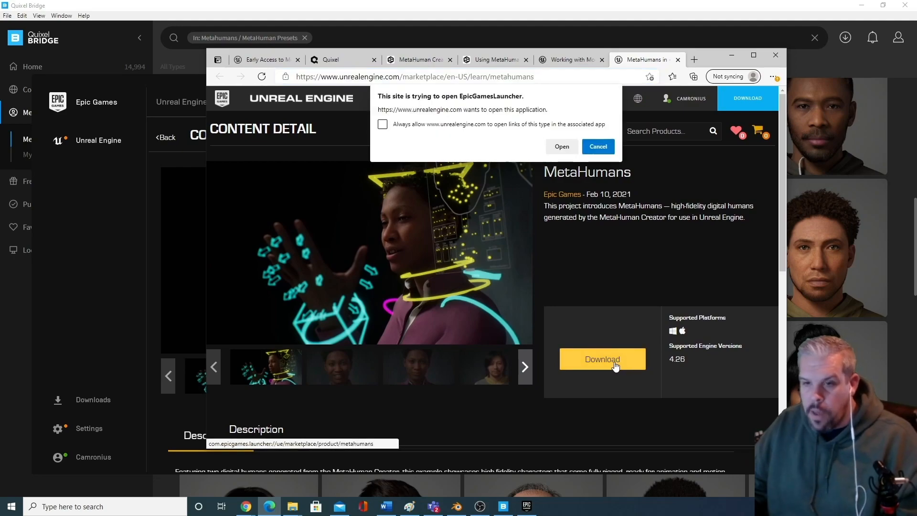
{"action": "left_click", "coordinate": [562, 147]}
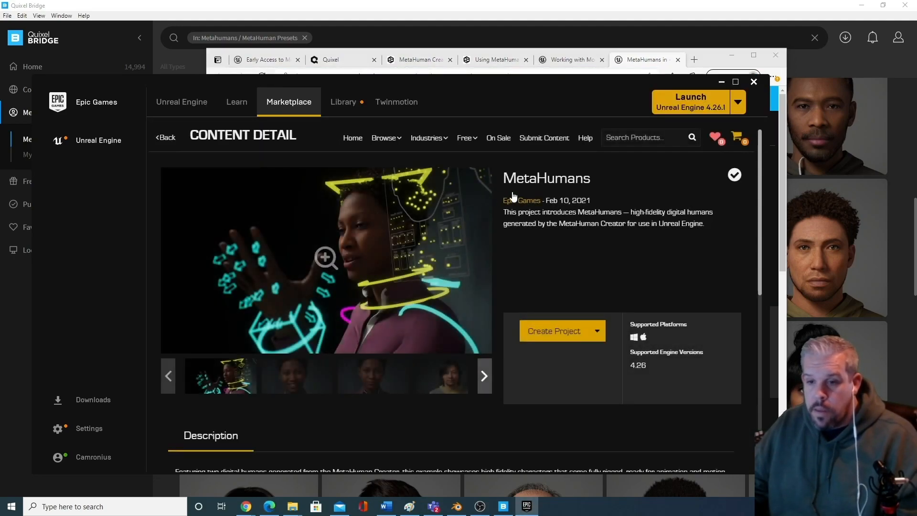
Start creating a project from the MetaHumans sample and browse to Unreal Projects on Data (D:) for its location.
{"action": "left_click", "coordinate": [555, 331]}
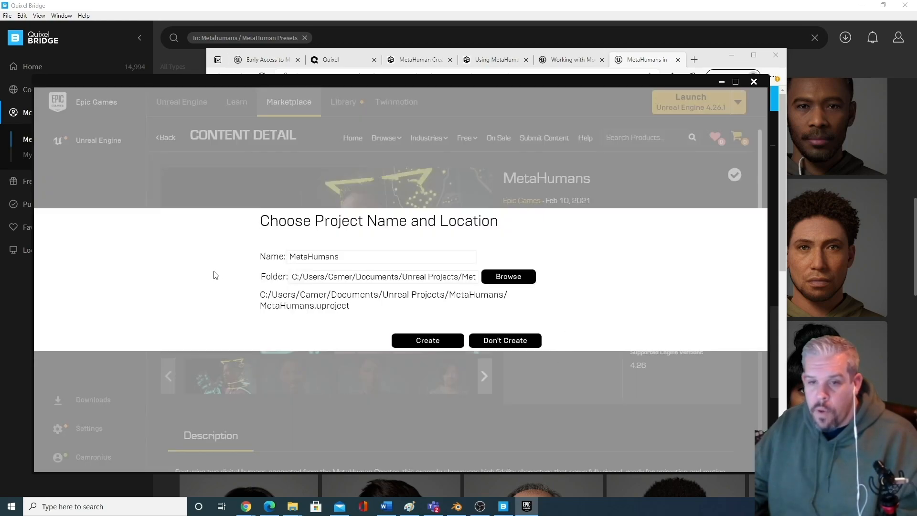
{"action": "left_click", "coordinate": [514, 276]}
{"action": "scroll", "coordinate": [62, 244], "scroll_direction": "down", "scroll_amount": 1}
{"action": "scroll", "coordinate": [75, 259], "scroll_direction": "down", "scroll_amount": 2}
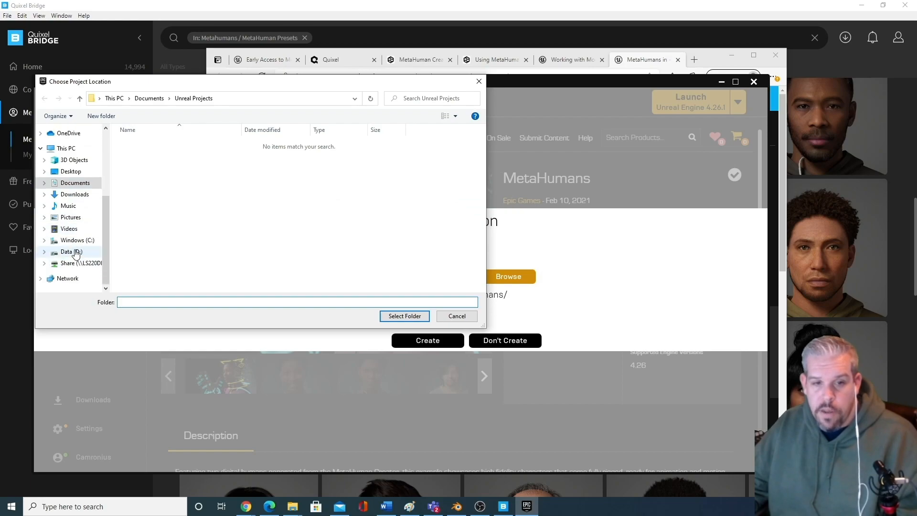
{"action": "left_click", "coordinate": [73, 251]}
{"action": "scroll", "coordinate": [191, 259], "scroll_direction": "down", "scroll_amount": 3}
{"action": "double_click", "coordinate": [184, 288]}
{"action": "scroll", "coordinate": [185, 210], "scroll_direction": "down", "scroll_amount": 12}
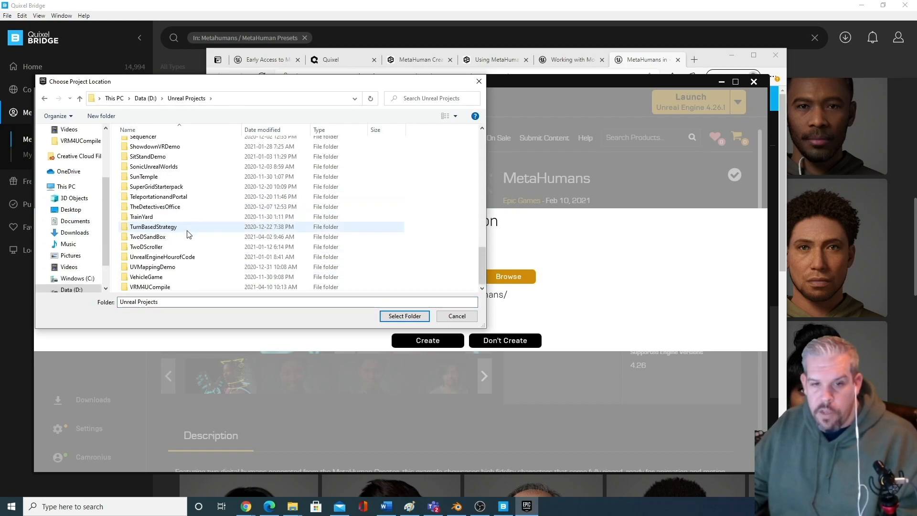
Create the MetaHumans project inside a new folder named CharacterCreatorDemo in Unreal Projects.
{"action": "left_click", "coordinate": [200, 304]}
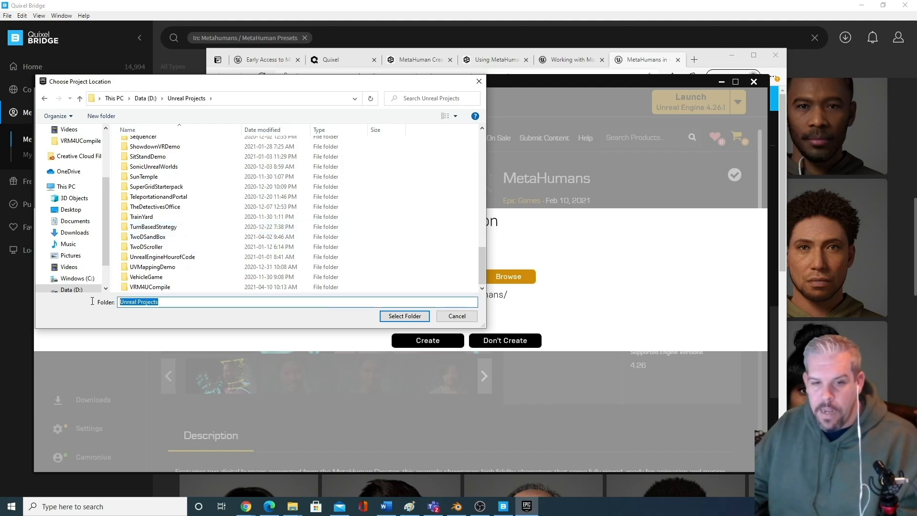
{"action": "type", "text": "CharacterCreatorDemo"}
{"action": "left_click", "coordinate": [101, 117]}
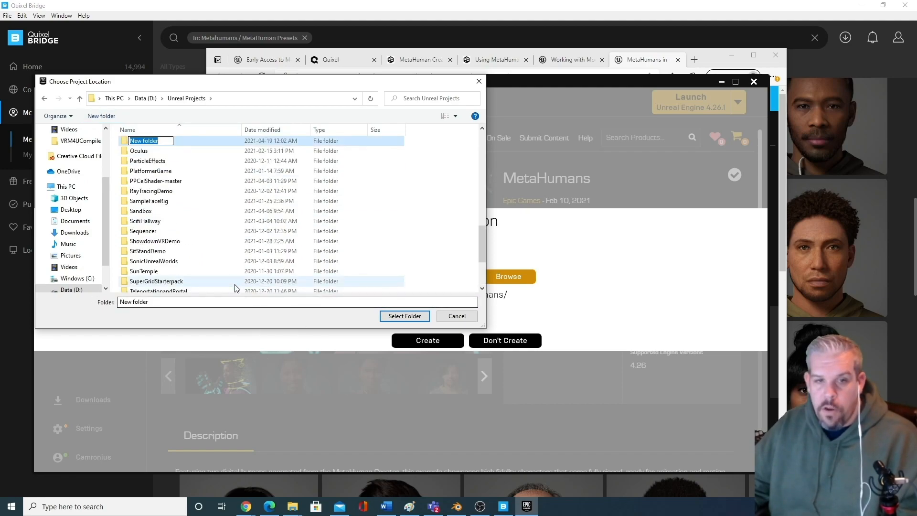
{"action": "type", "text": "Chara"}
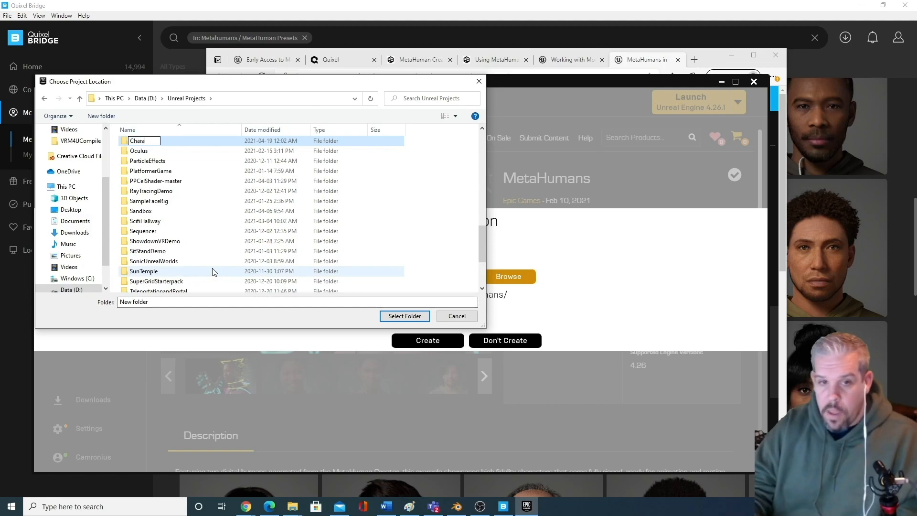
{"action": "type", "text": "cterCreatorDem"}
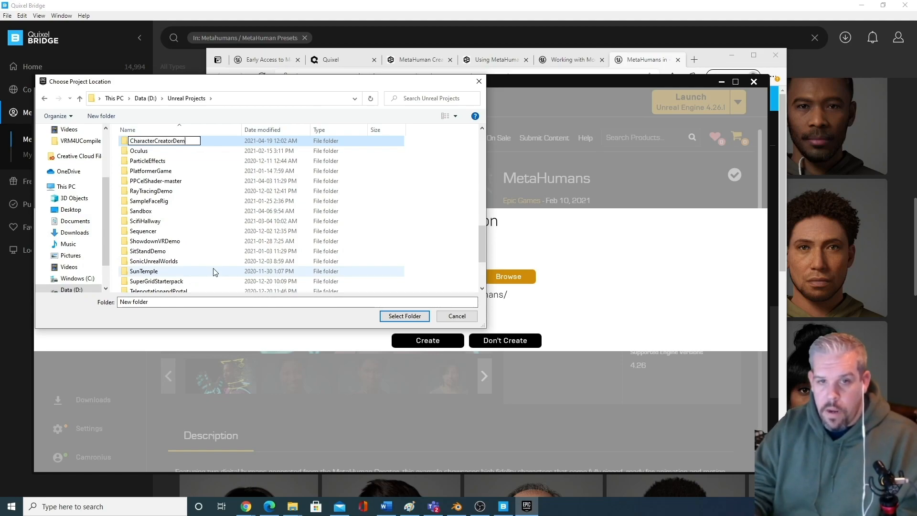
{"action": "type", "text": "o"}
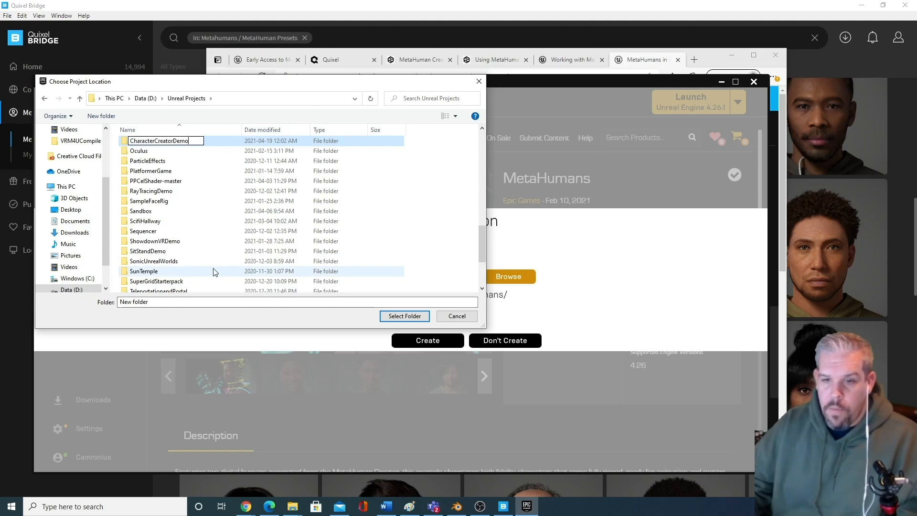
{"action": "left_click", "coordinate": [403, 317]}
{"action": "left_click", "coordinate": [401, 318]}
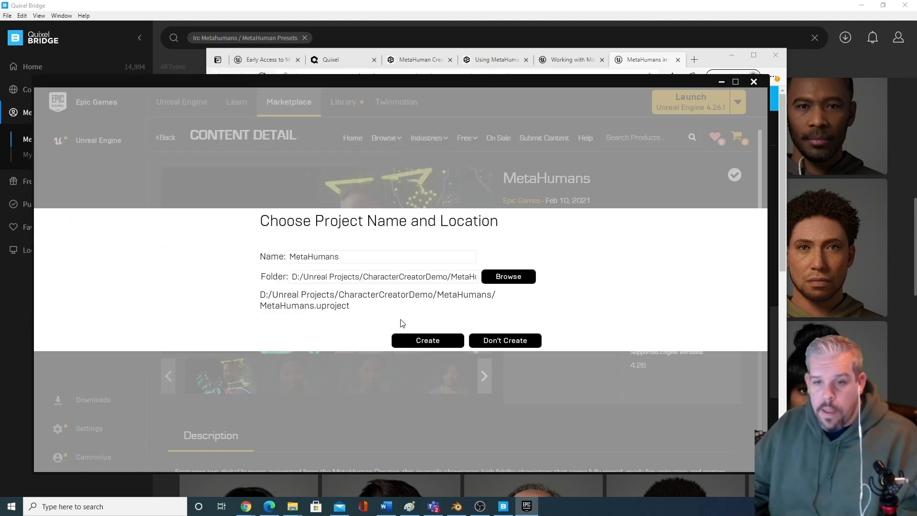
{"action": "left_click", "coordinate": [420, 339]}
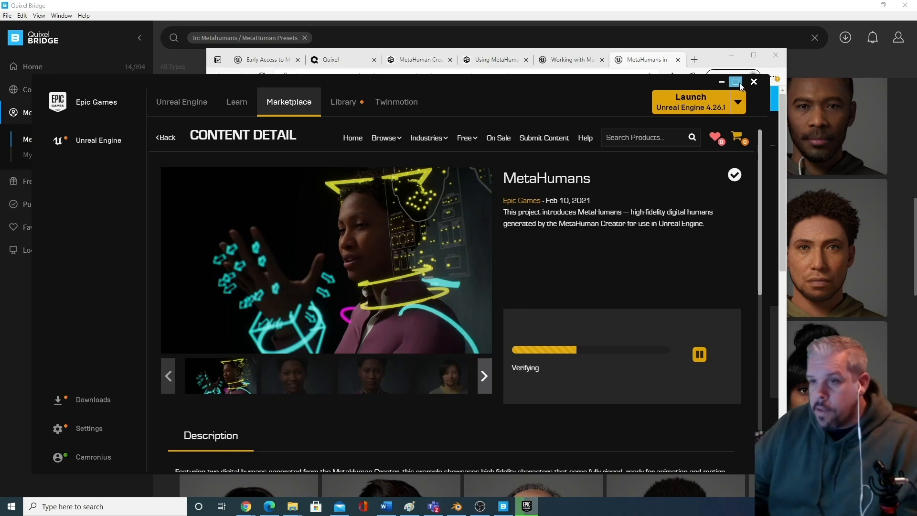
Return to the browser and open the MetaHuman Creator product page from the Early Access article's Find Out More link.
{"action": "left_click", "coordinate": [722, 83]}
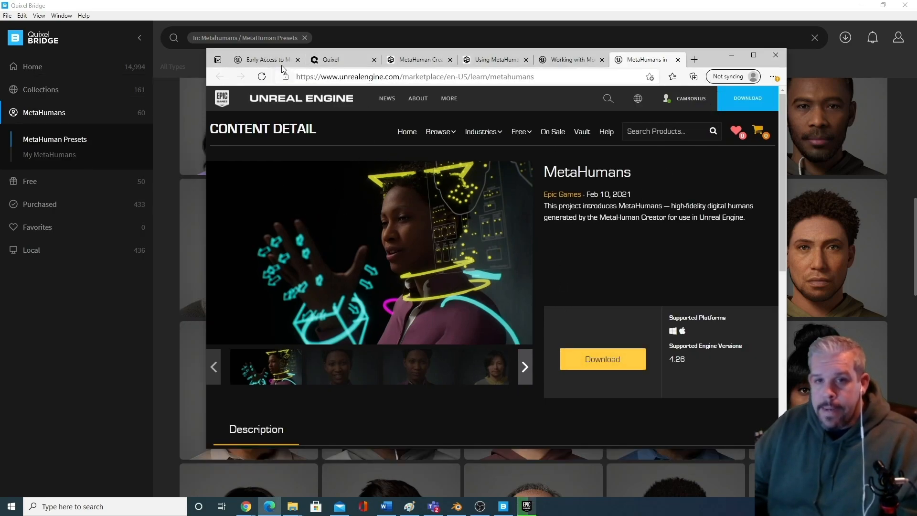
{"action": "left_click", "coordinate": [268, 60]}
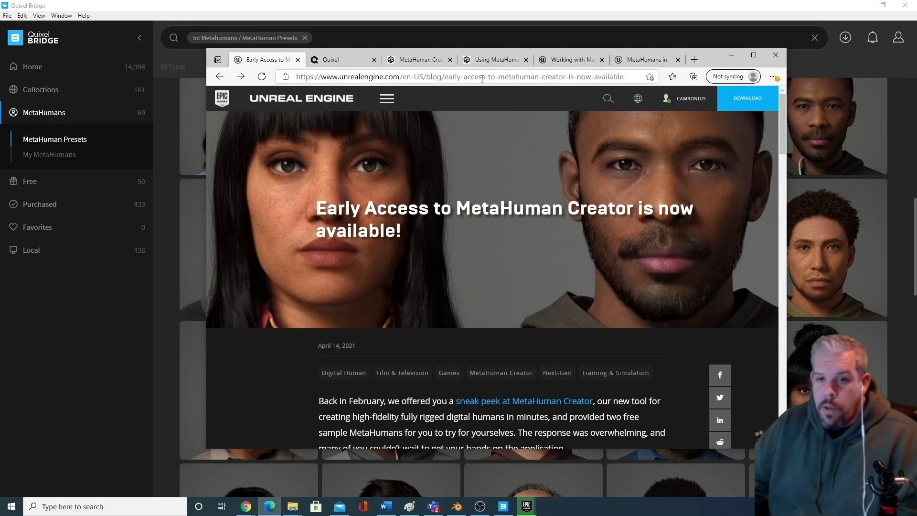
{"action": "scroll", "coordinate": [470, 236], "scroll_direction": "down", "scroll_amount": 12}
{"action": "scroll", "coordinate": [478, 242], "scroll_direction": "down", "scroll_amount": 1}
{"action": "scroll", "coordinate": [477, 241], "scroll_direction": "down", "scroll_amount": 10}
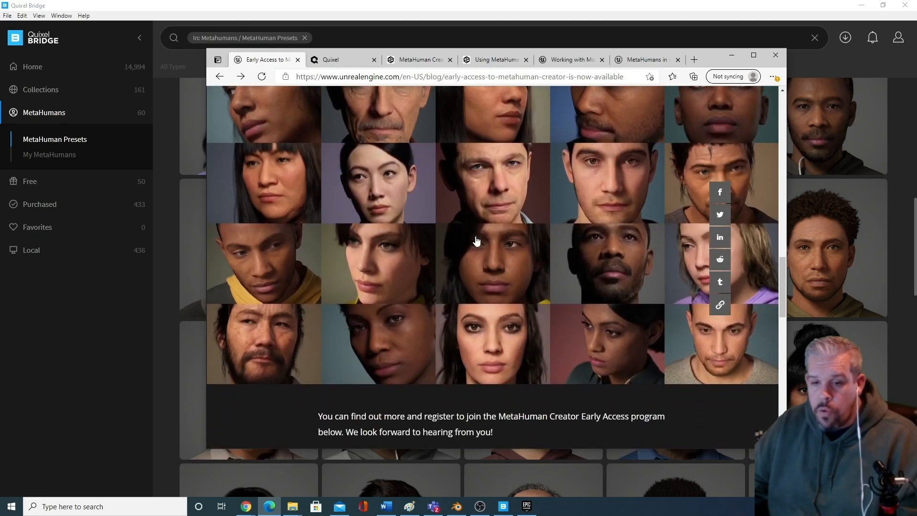
{"action": "scroll", "coordinate": [464, 368], "scroll_direction": "down", "scroll_amount": 2}
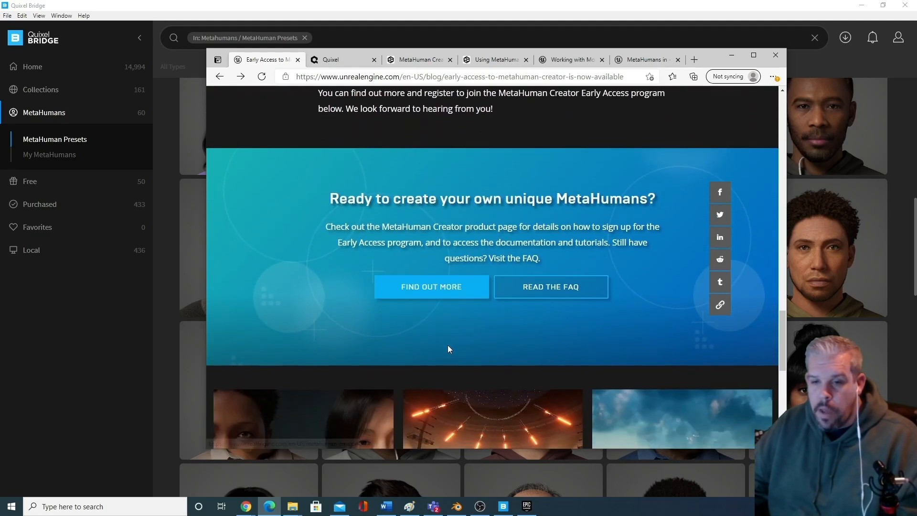
{"action": "left_click", "coordinate": [437, 292]}
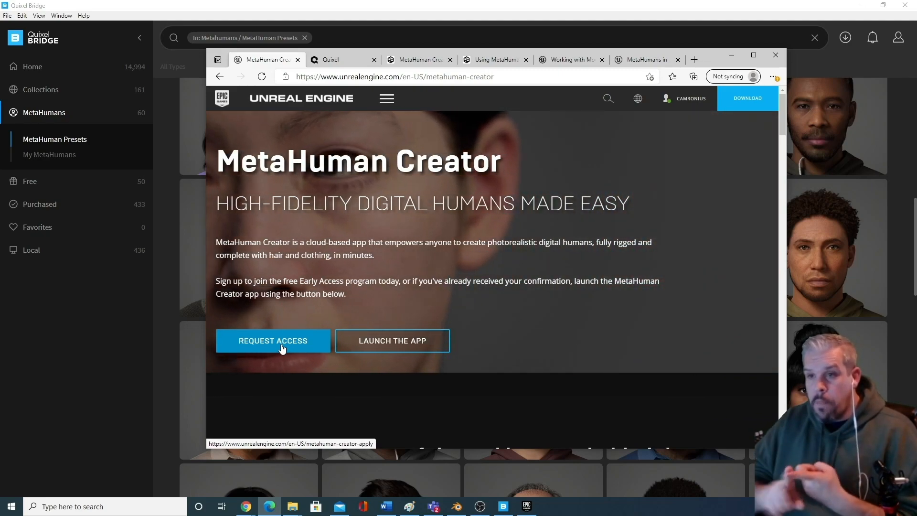
{"action": "mouse_move", "coordinate": [683, 98]}
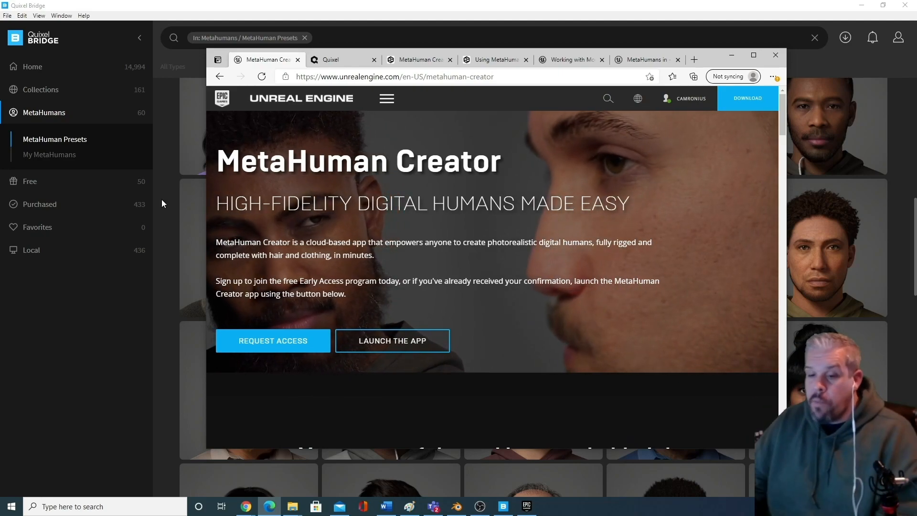
Check the MetaHumans content page in the Epic Games Launcher, then minimize the launcher.
{"action": "left_click", "coordinate": [531, 507]}
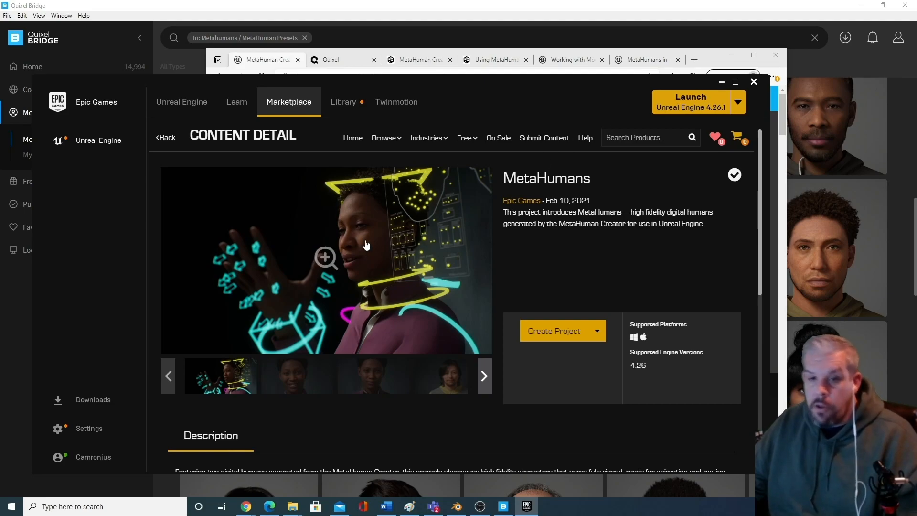
{"action": "left_click", "coordinate": [721, 82]}
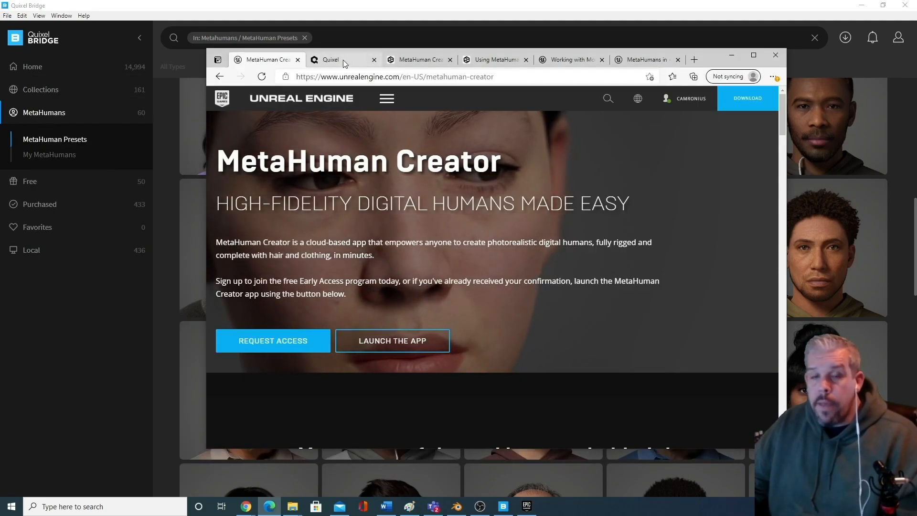
View the account and Bridge download options on the Quixel website, then close them.
{"action": "left_click", "coordinate": [343, 59]}
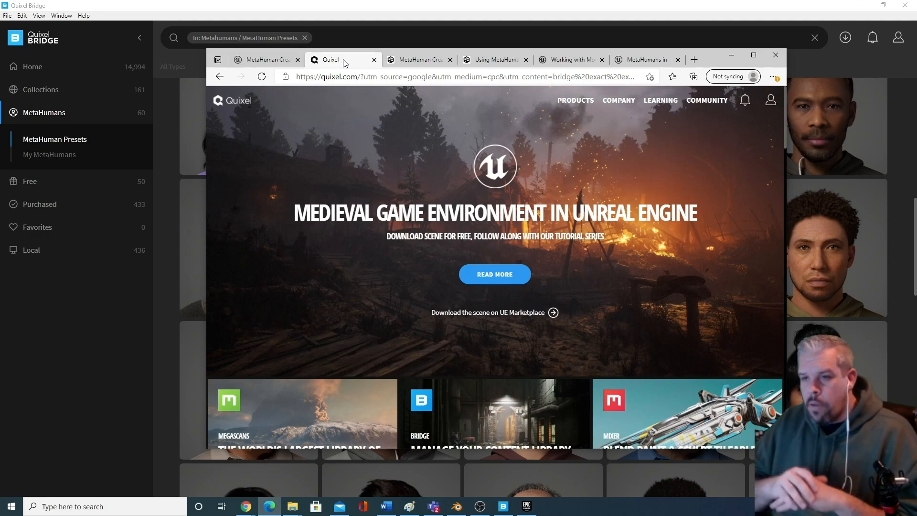
{"action": "left_click", "coordinate": [771, 102]}
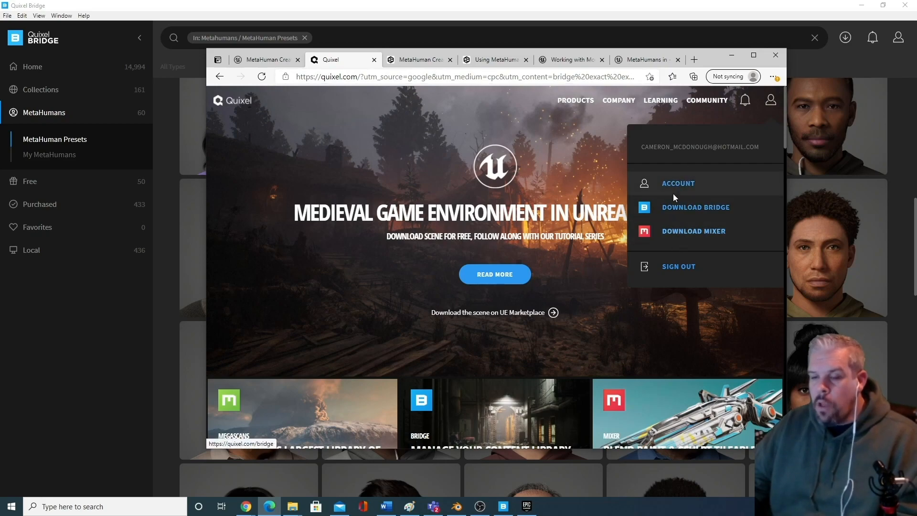
{"action": "left_click", "coordinate": [568, 137]}
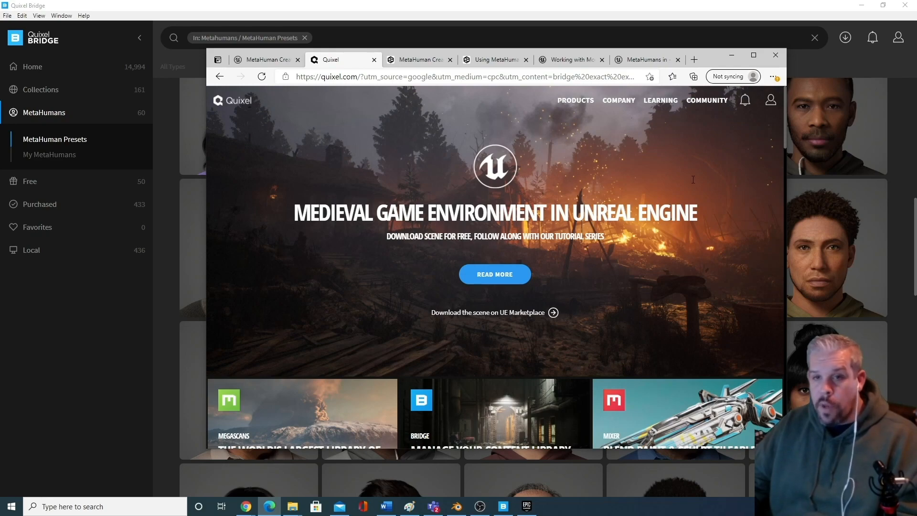
Minimize the browser and reopen the MetaHuman Presets in Quixel Bridge by way of its Home page.
{"action": "left_click", "coordinate": [740, 56]}
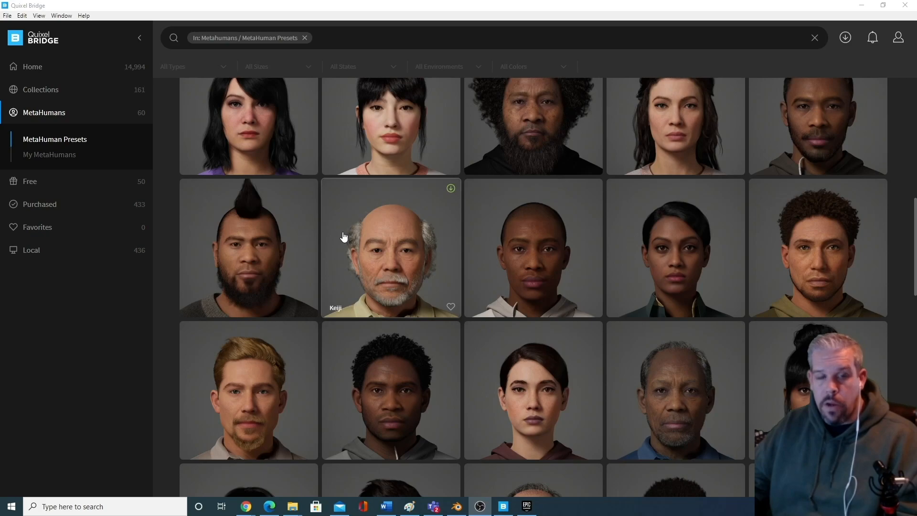
{"action": "scroll", "coordinate": [339, 243], "scroll_direction": "up", "scroll_amount": 15}
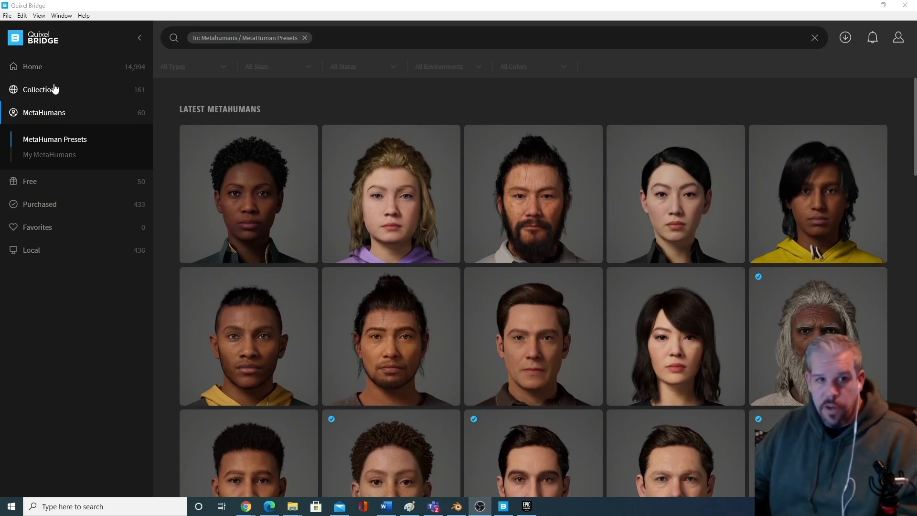
{"action": "left_click", "coordinate": [40, 72]}
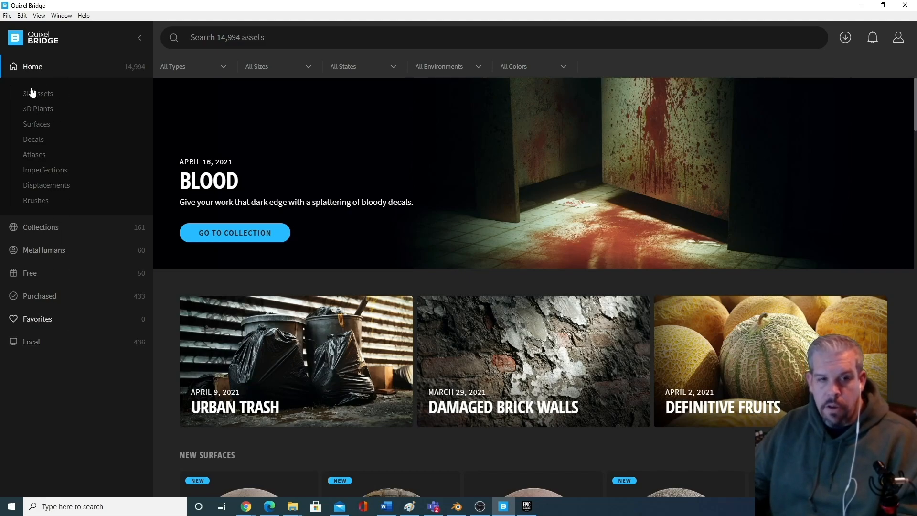
{"action": "left_click", "coordinate": [41, 251]}
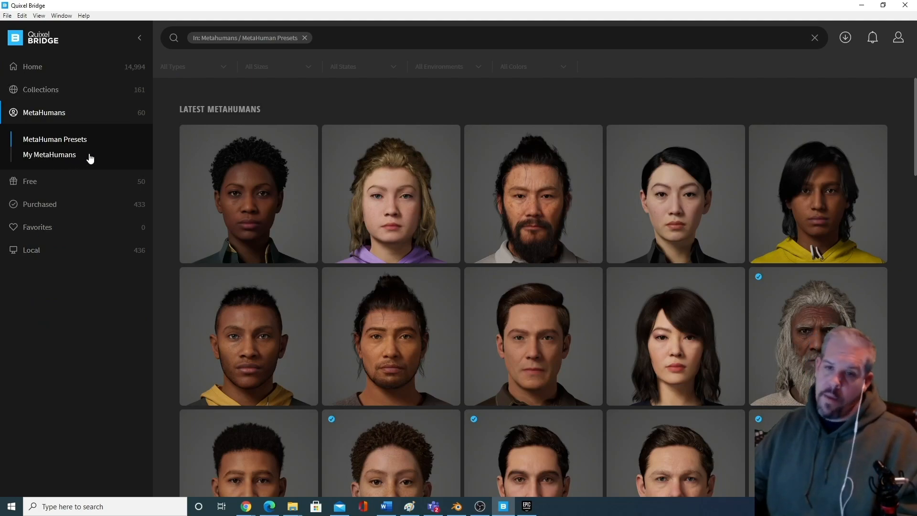
Select the Ada preset and review the texture and model options in its download settings.
{"action": "left_click", "coordinate": [225, 194]}
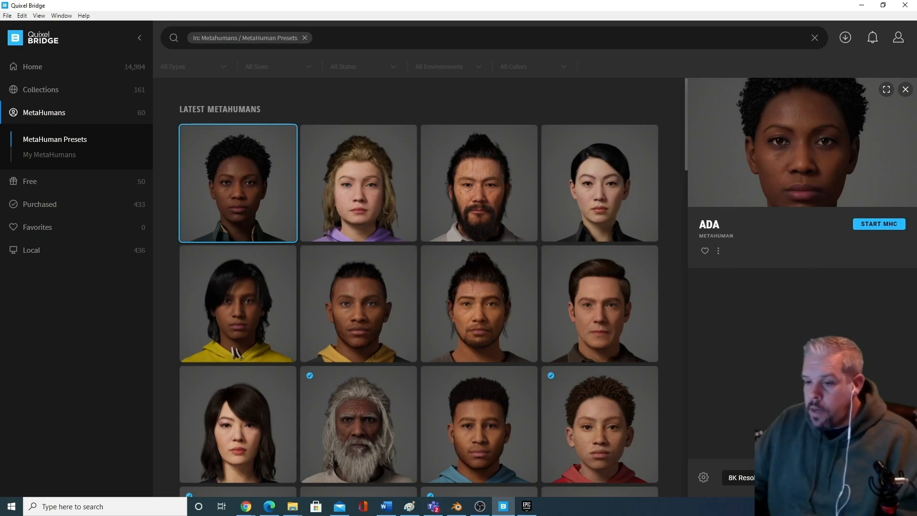
{"action": "left_click", "coordinate": [701, 477]}
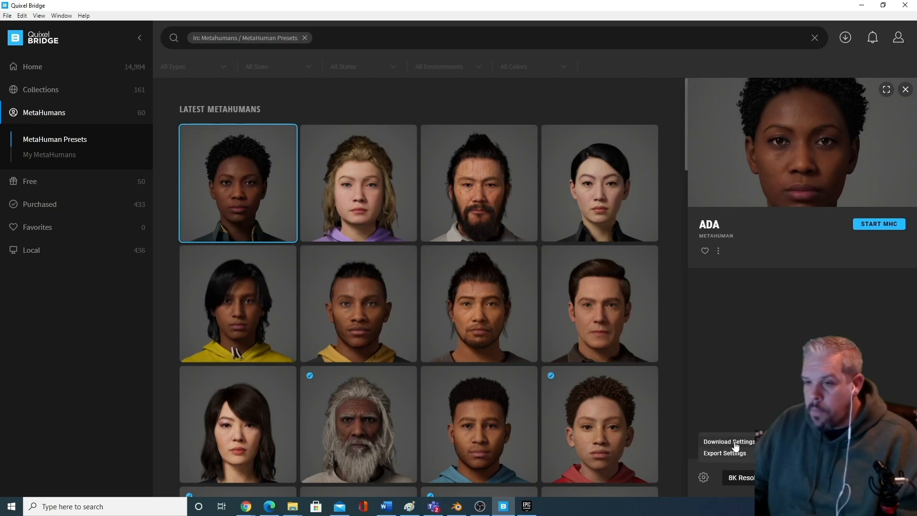
{"action": "left_click", "coordinate": [731, 442]}
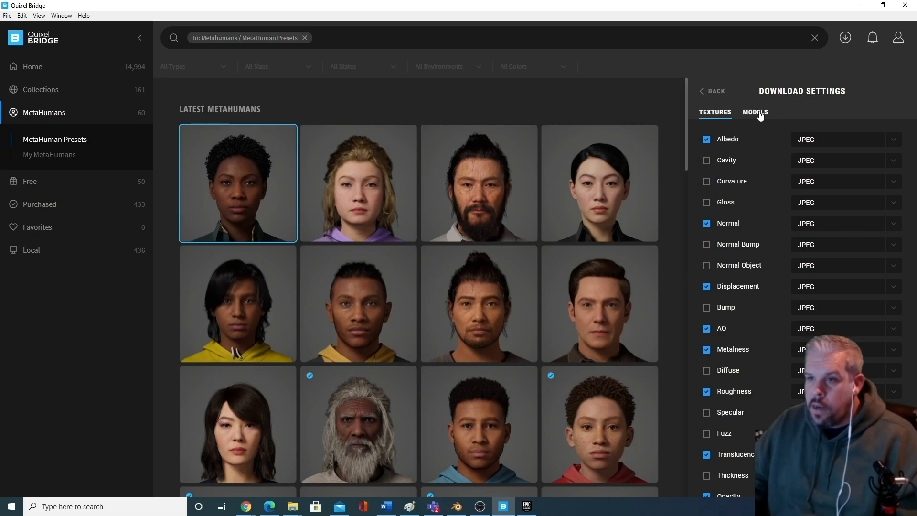
{"action": "scroll", "coordinate": [794, 197], "scroll_direction": "down", "scroll_amount": 4}
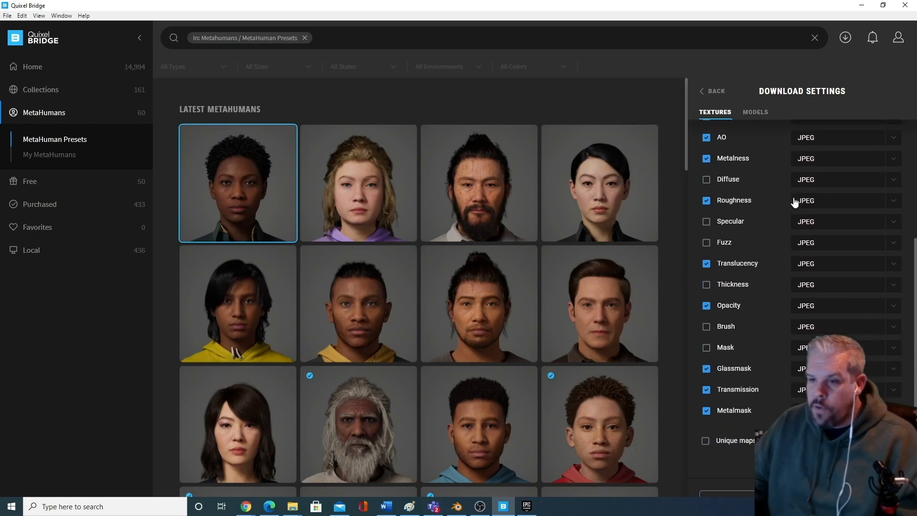
{"action": "scroll", "coordinate": [789, 246], "scroll_direction": "down", "scroll_amount": 1}
{"action": "scroll", "coordinate": [780, 262], "scroll_direction": "up", "scroll_amount": 5}
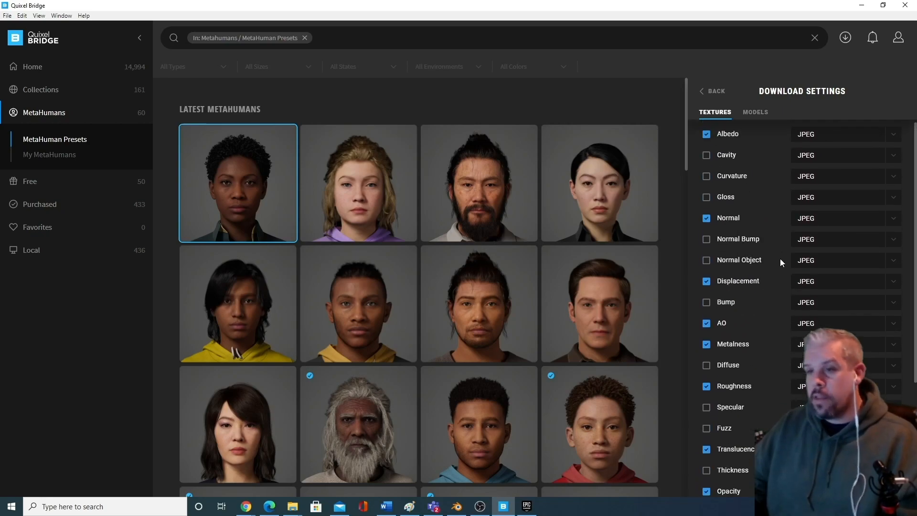
{"action": "scroll", "coordinate": [762, 215], "scroll_direction": "down", "scroll_amount": 5}
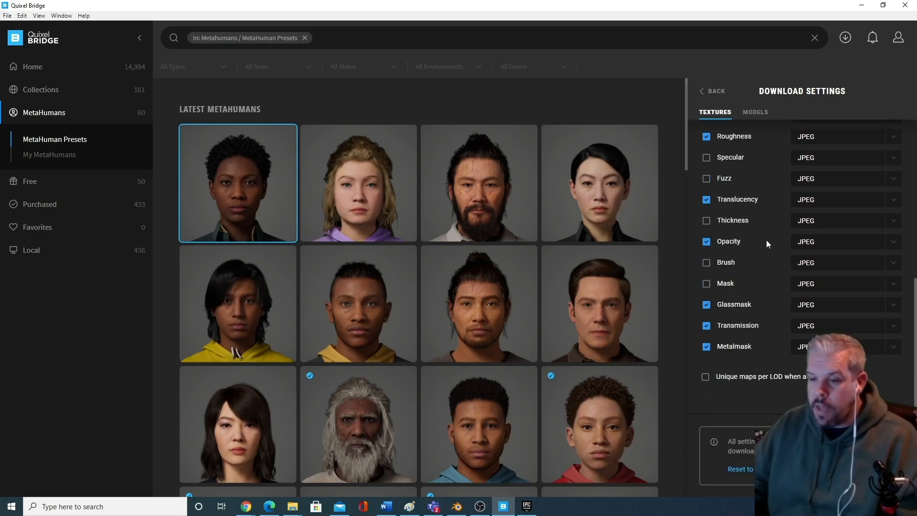
{"action": "left_click", "coordinate": [748, 115]}
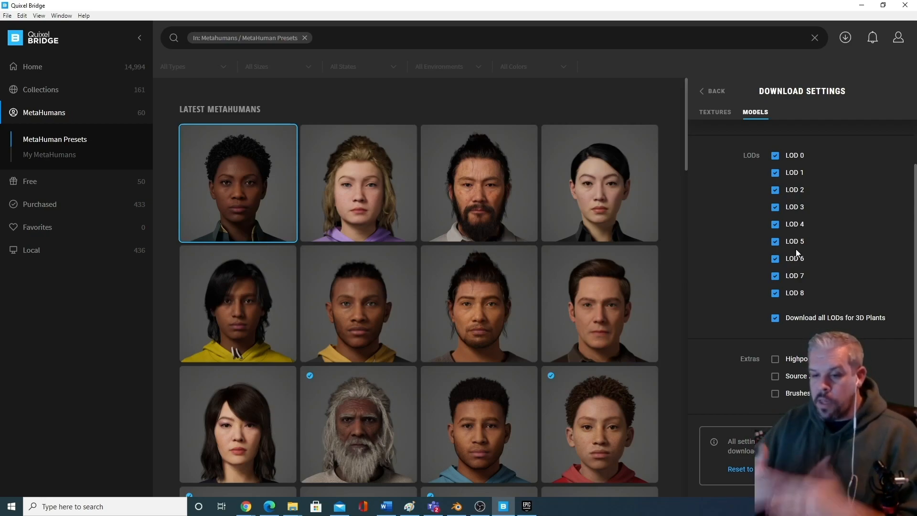
Switch to Unreal Engine and open the recent MetaHumans_Tutorial project.
{"action": "left_click", "coordinate": [527, 507]}
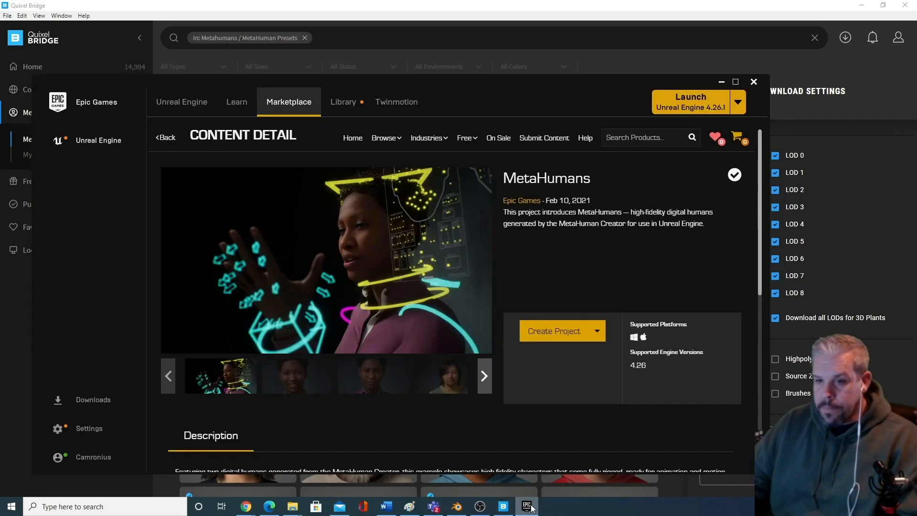
{"action": "left_click", "coordinate": [528, 508]}
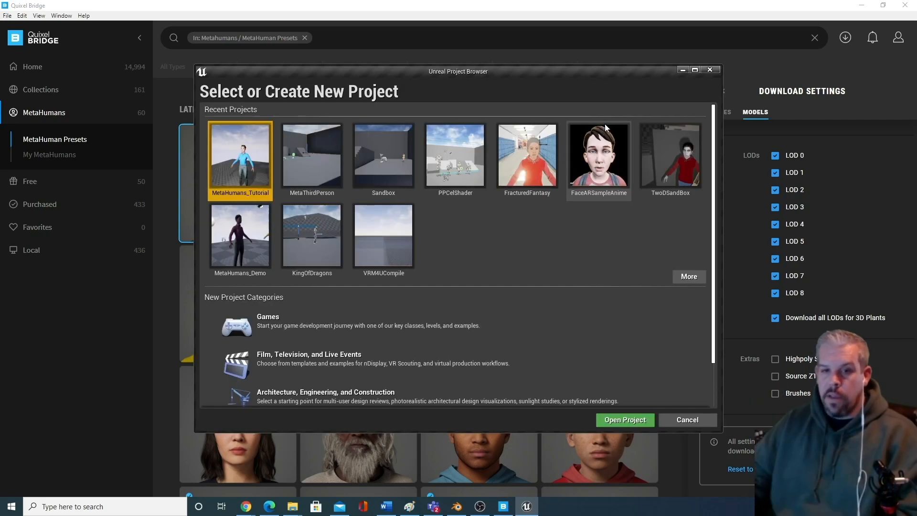
{"action": "left_click", "coordinate": [669, 420]}
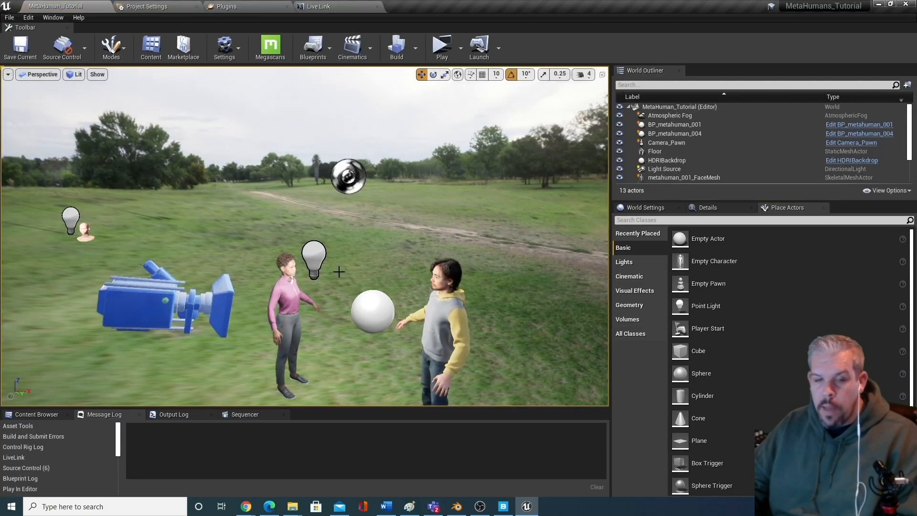
Select the MetaHuman in the pink shirt in the level and open its BP_metahuman_001 blueprint for editing.
{"action": "key", "text": "w"}
{"action": "mouse_move", "coordinate": [291, 280]}
{"action": "right_mouse_down"}
{"action": "mouse_move", "coordinate": [215, 290]}
{"action": "mouse_move", "coordinate": [292, 298]}
{"action": "right_mouse_up"}
{"action": "key", "text": "d"}
{"action": "key", "text": "a"}
{"action": "key", "text": "d"}
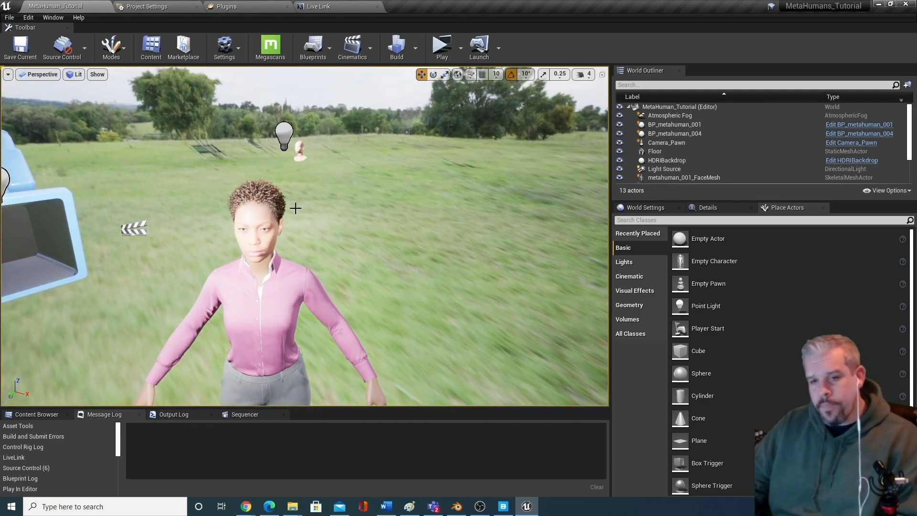
{"action": "right_click_drag", "start_coordinate": [293, 205], "coordinate": [293, 194]}
{"action": "mouse_move", "coordinate": [323, 191]}
{"action": "middle_mouse_down"}
{"action": "mouse_move", "coordinate": [329, 216]}
{"action": "mouse_move", "coordinate": [320, 181]}
{"action": "middle_mouse_up"}
{"action": "scroll", "coordinate": [328, 216], "scroll_direction": "up", "scroll_amount": 3}
{"action": "middle_click_drag", "start_coordinate": [351, 246], "coordinate": [329, 246]}
{"action": "left_click", "coordinate": [348, 313]}
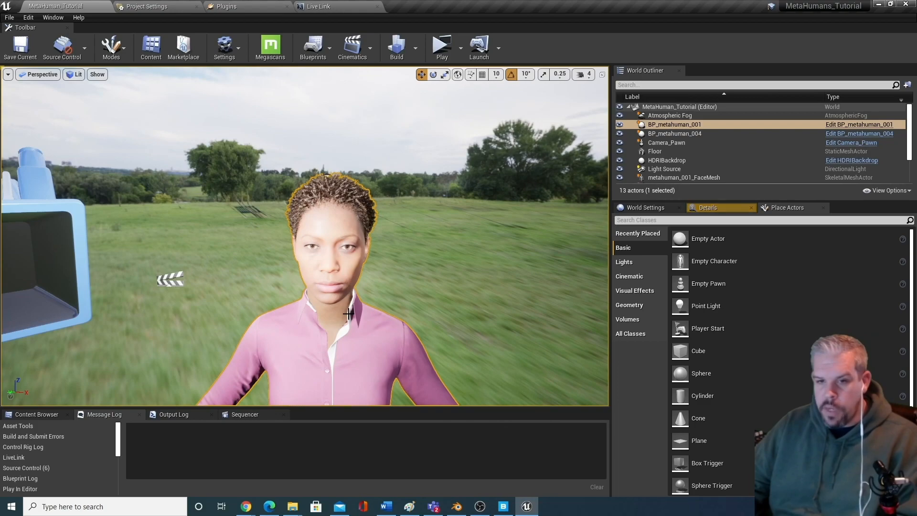
{"action": "left_click", "coordinate": [849, 125]}
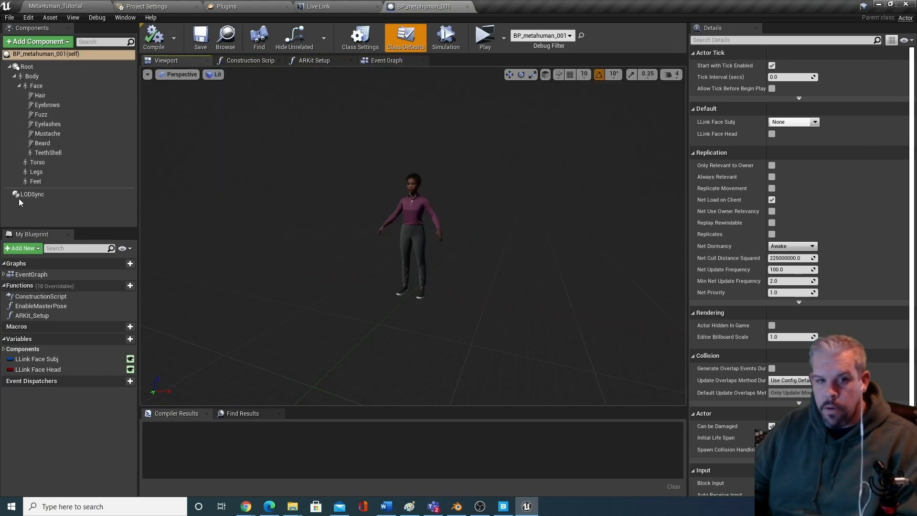
Set Num LODs to 8 on the blueprint's LODSync component, and compile and save the blueprint.
{"action": "left_click", "coordinate": [36, 194]}
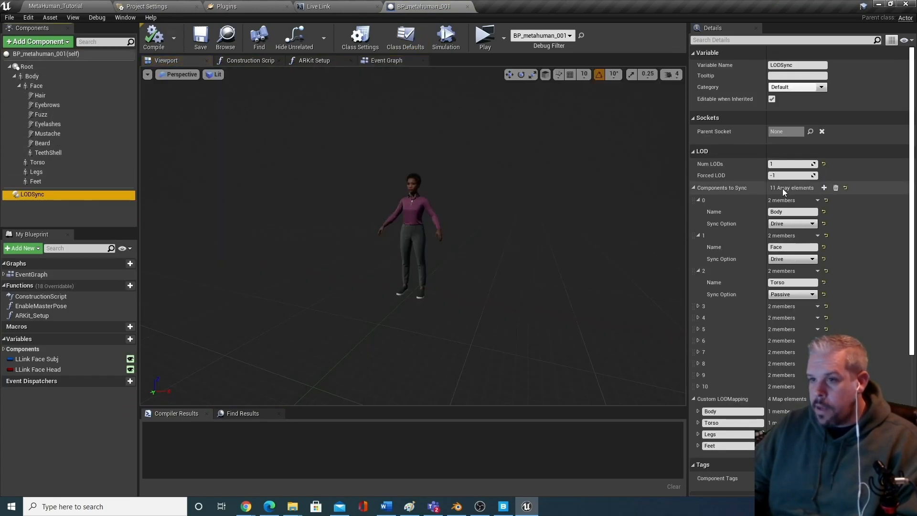
{"action": "left_click", "coordinate": [791, 163]}
{"action": "type", "text": "8"}
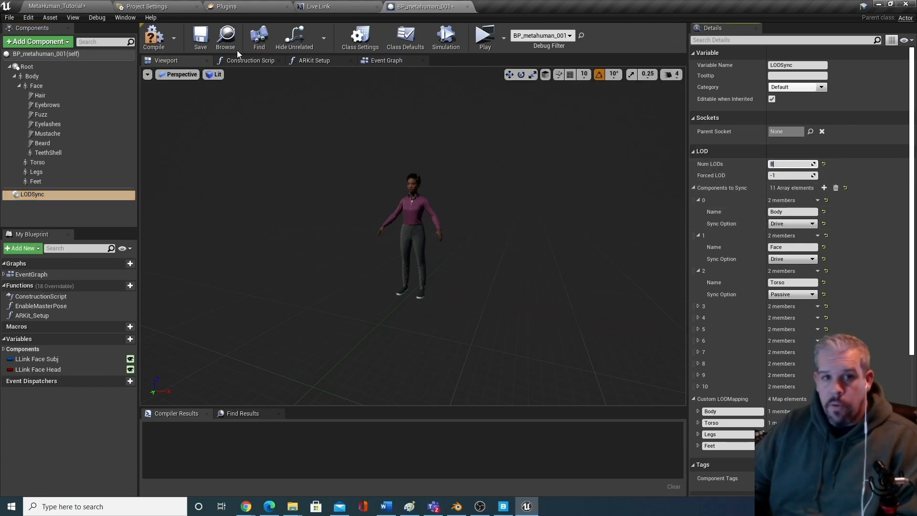
{"action": "left_click", "coordinate": [154, 38]}
{"action": "left_click", "coordinate": [201, 40]}
Return to the MetaHuman_Tutorial level and examine the pink-shirted character's hair from a distance and up close.
{"action": "left_click", "coordinate": [62, 6]}
{"action": "left_click_drag", "start_coordinate": [383, 325], "coordinate": [391, 411]}
{"action": "key", "text": "a"}
{"action": "right_click_drag", "start_coordinate": [306, 236], "coordinate": [322, 236]}
{"action": "left_click", "coordinate": [239, 322]}
{"action": "mouse_move", "coordinate": [239, 322]}
{"action": "middle_mouse_down"}
{"action": "mouse_move", "coordinate": [254, 344]}
{"action": "mouse_move", "coordinate": [244, 324]}
{"action": "middle_mouse_up"}
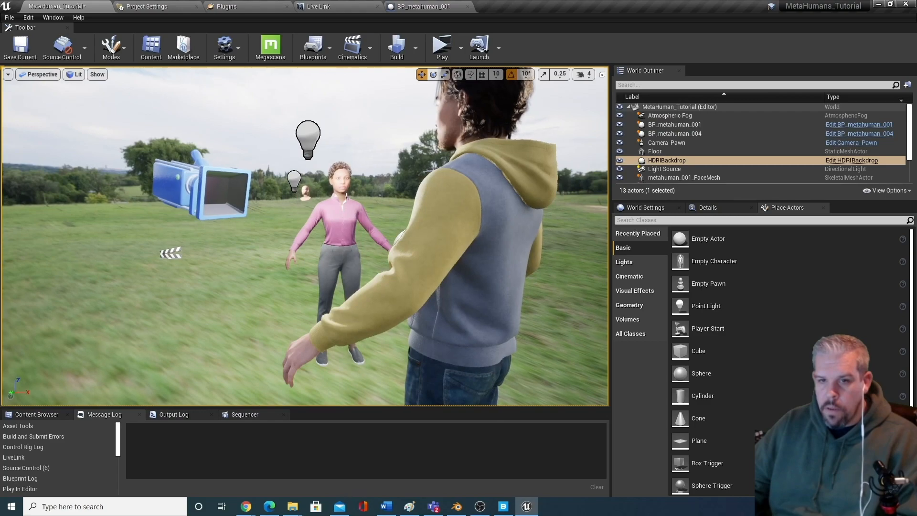
{"action": "mouse_move", "coordinate": [244, 324]}
{"action": "left_mouse_down"}
{"action": "mouse_move", "coordinate": [249, 375]}
{"action": "mouse_move", "coordinate": [249, 284]}
{"action": "mouse_move", "coordinate": [236, 324]}
{"action": "left_mouse_up"}
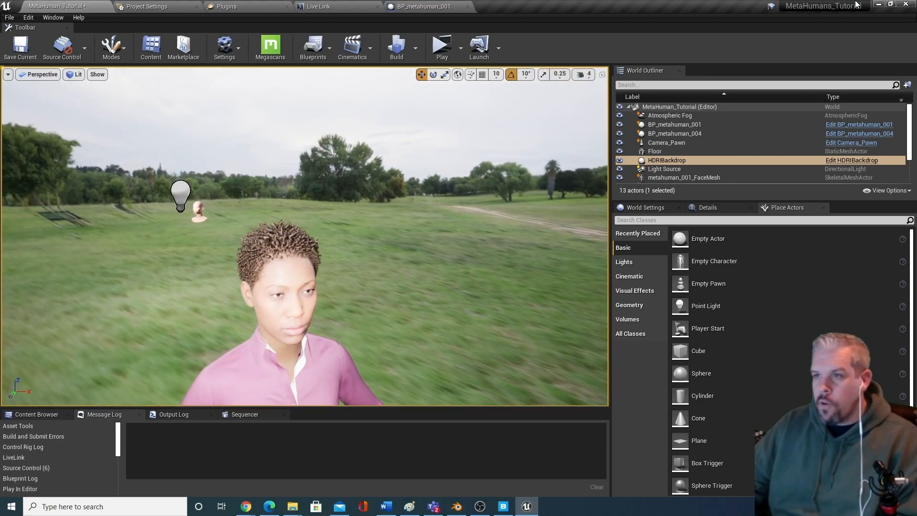
Close the Unreal Editor without saving the modified MetaHuman_Tutorial level.
{"action": "left_click", "coordinate": [907, 5]}
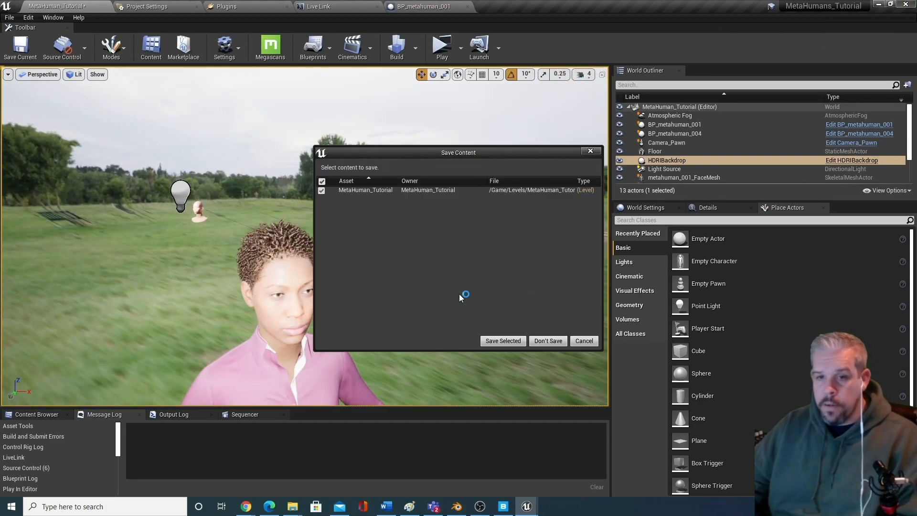
{"action": "left_click", "coordinate": [548, 339]}
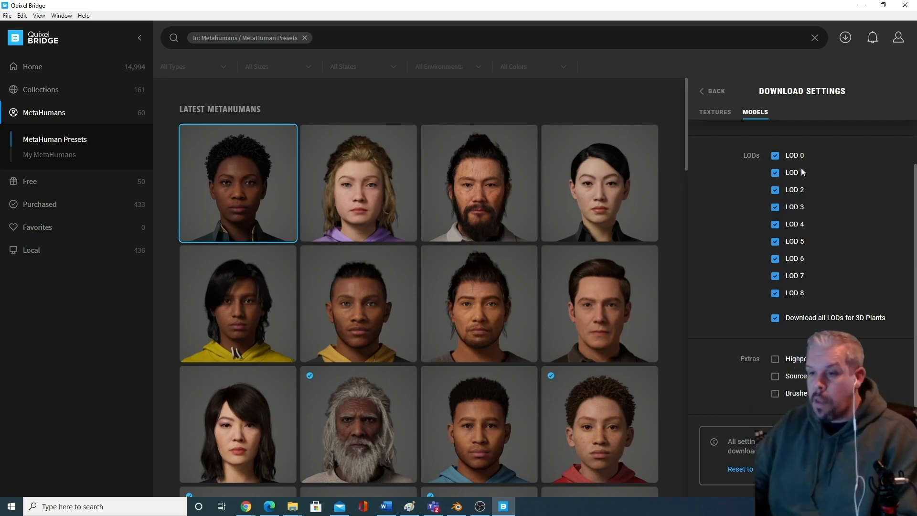
Set the MetaHumans model download format to UAsset + Source Asset in Quixel Bridge and leave the download settings.
{"action": "scroll", "coordinate": [801, 172], "scroll_direction": "up", "scroll_amount": 2}
{"action": "left_click", "coordinate": [821, 140]}
{"action": "left_click", "coordinate": [880, 140]}
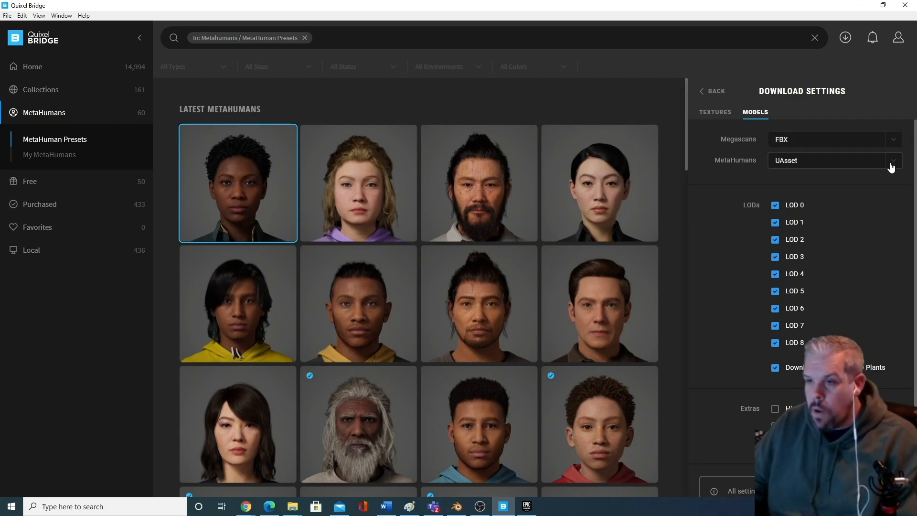
{"action": "left_click", "coordinate": [897, 139]}
{"action": "left_click", "coordinate": [897, 139]}
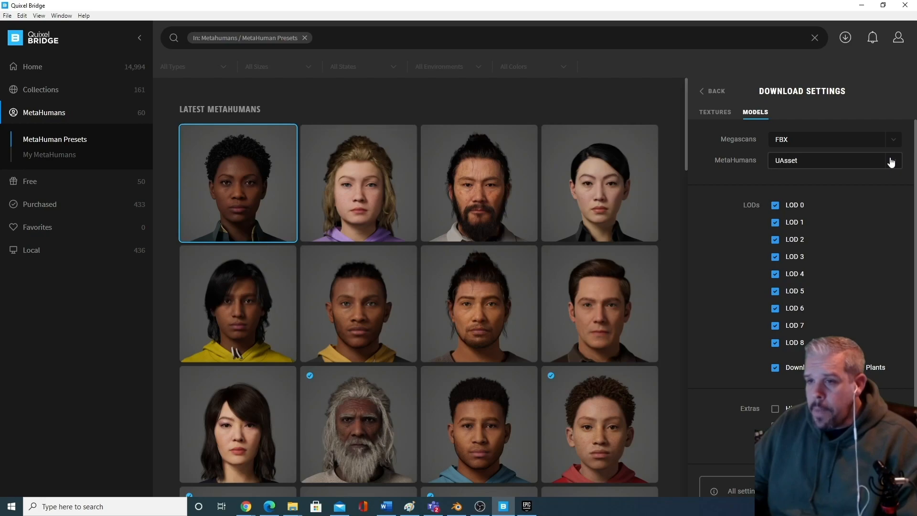
{"action": "left_click", "coordinate": [892, 162]}
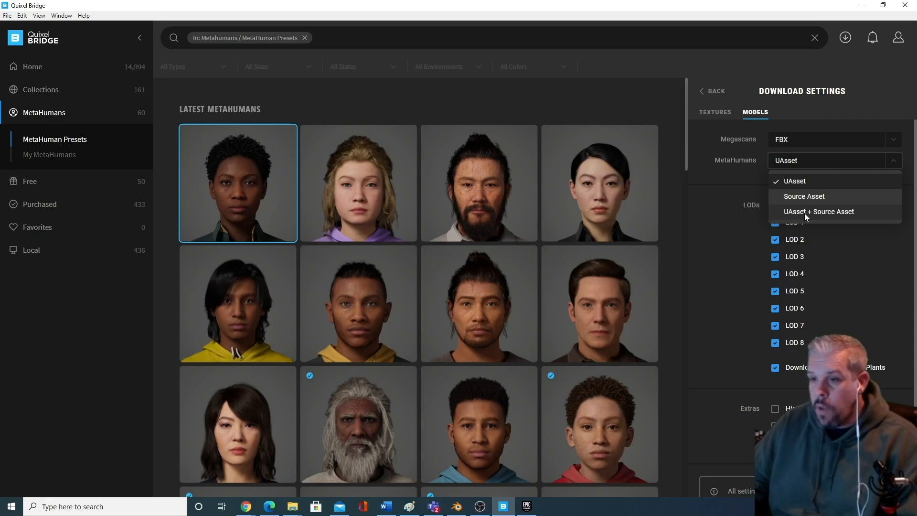
{"action": "left_click", "coordinate": [827, 213]}
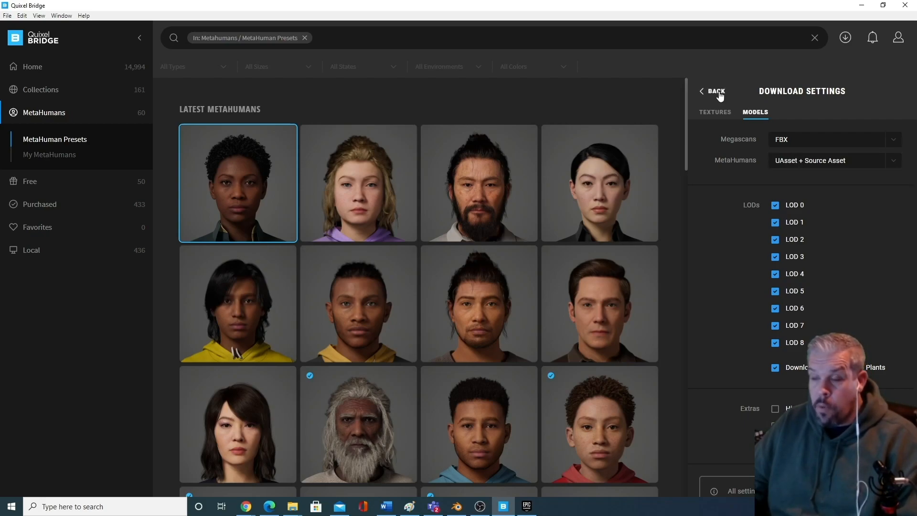
{"action": "scroll", "coordinate": [796, 338], "scroll_direction": "down", "scroll_amount": 1}
{"action": "scroll", "coordinate": [784, 334], "scroll_direction": "down", "scroll_amount": 3}
{"action": "scroll", "coordinate": [765, 321], "scroll_direction": "up", "scroll_amount": 4}
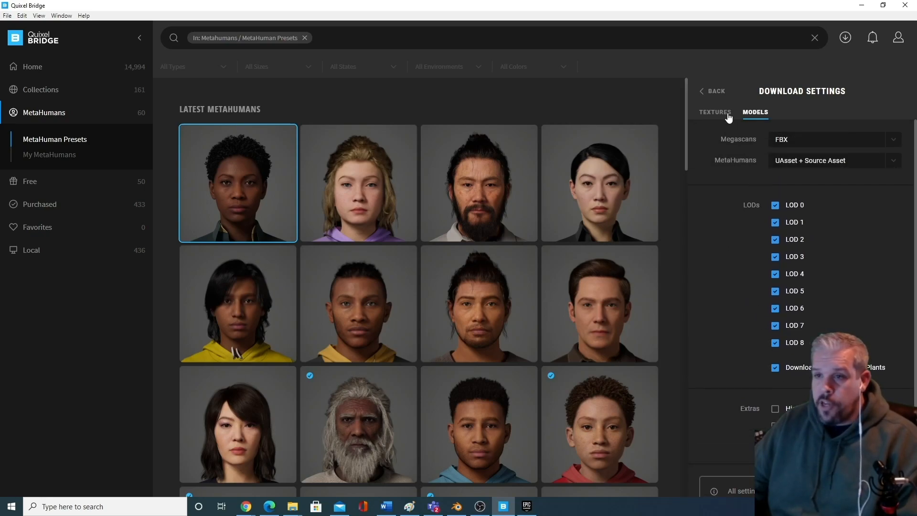
{"action": "left_click", "coordinate": [713, 91]}
Check Ada's resolution options, start MetaHuman Creator from the preset and maximize its browser window.
{"action": "left_click", "coordinate": [770, 478]}
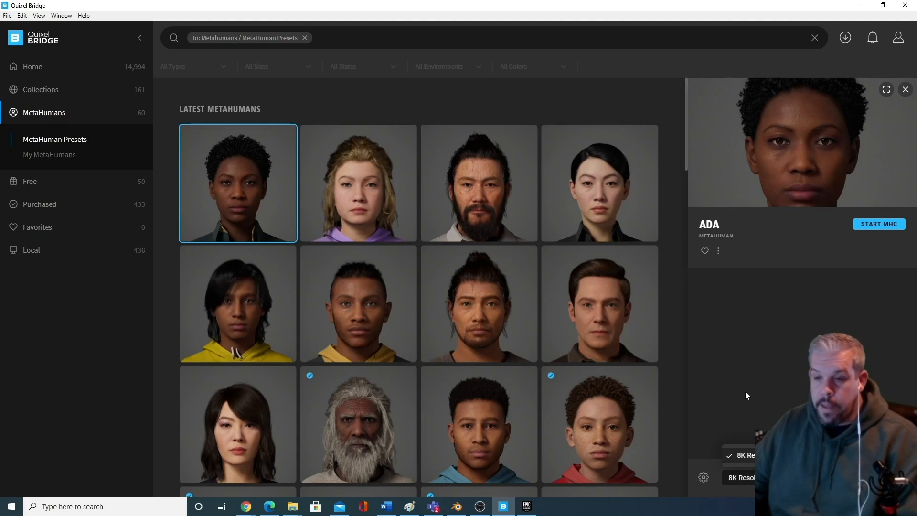
{"action": "left_click", "coordinate": [866, 225]}
{"action": "double_click", "coordinate": [535, 79]}
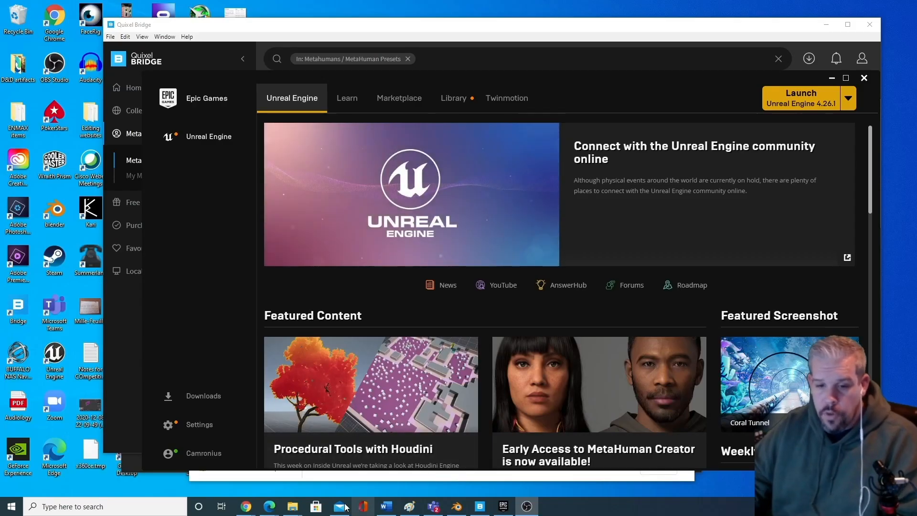
{"action": "mouse_move", "coordinate": [272, 512]}
{"action": "left_click", "coordinate": [308, 464]}
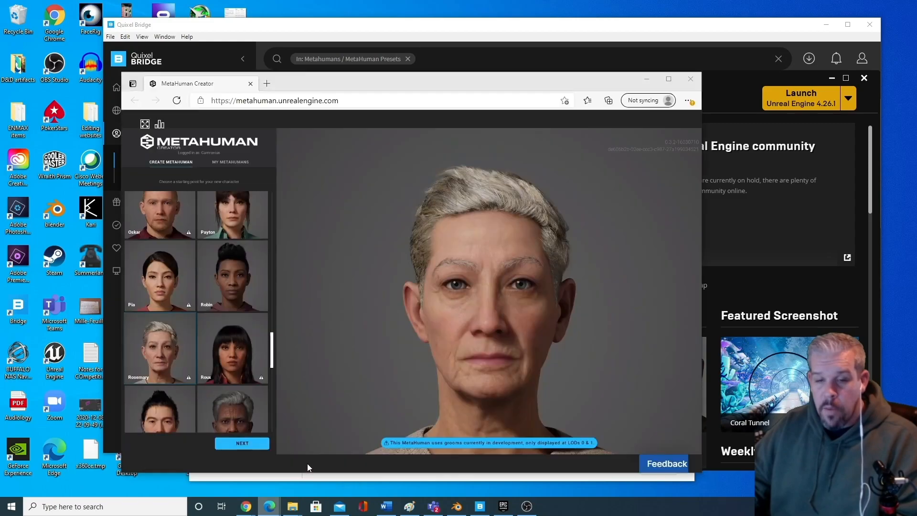
{"action": "double_click", "coordinate": [446, 77]}
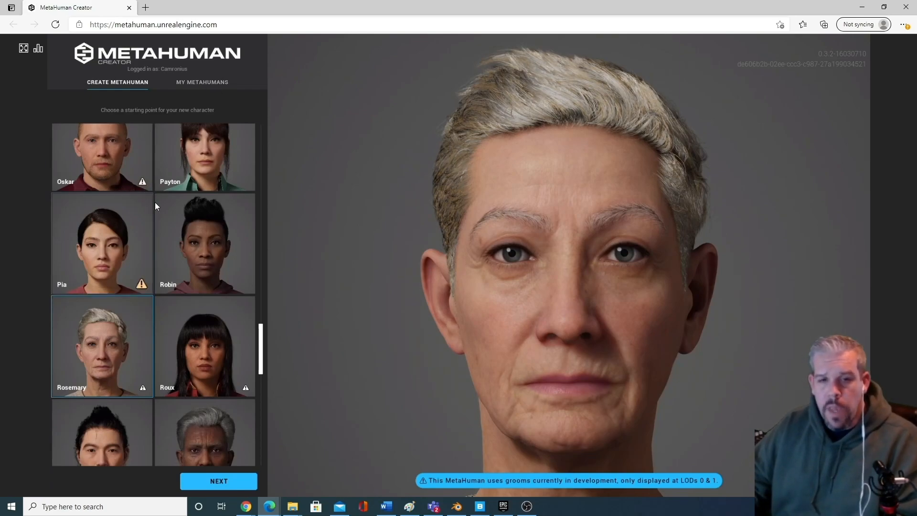
Browse the full list of preset characters offered as starting points for a new MetaHuman.
{"action": "scroll", "coordinate": [156, 203], "scroll_direction": "up", "scroll_amount": 5}
{"action": "scroll", "coordinate": [158, 196], "scroll_direction": "up", "scroll_amount": 20}
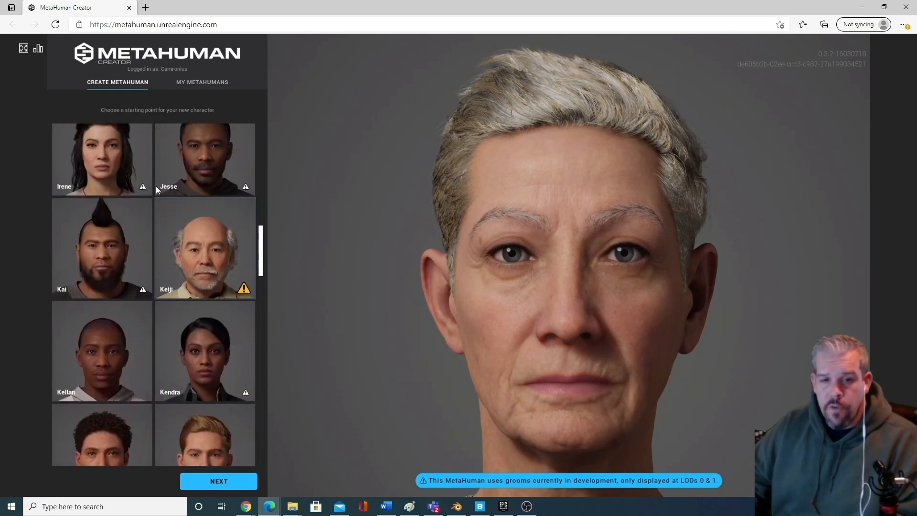
{"action": "scroll", "coordinate": [154, 190], "scroll_direction": "up", "scroll_amount": 3}
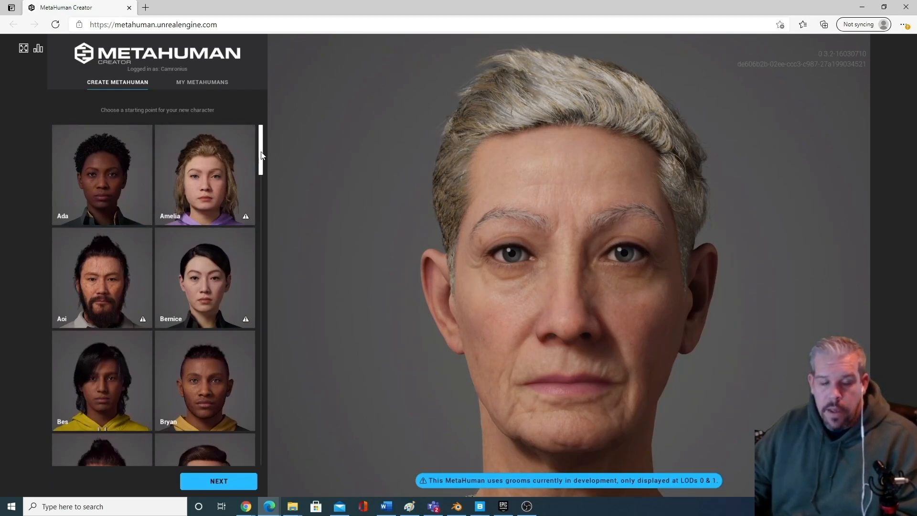
{"action": "left_click_drag", "start_coordinate": [261, 158], "coordinate": [263, 450]}
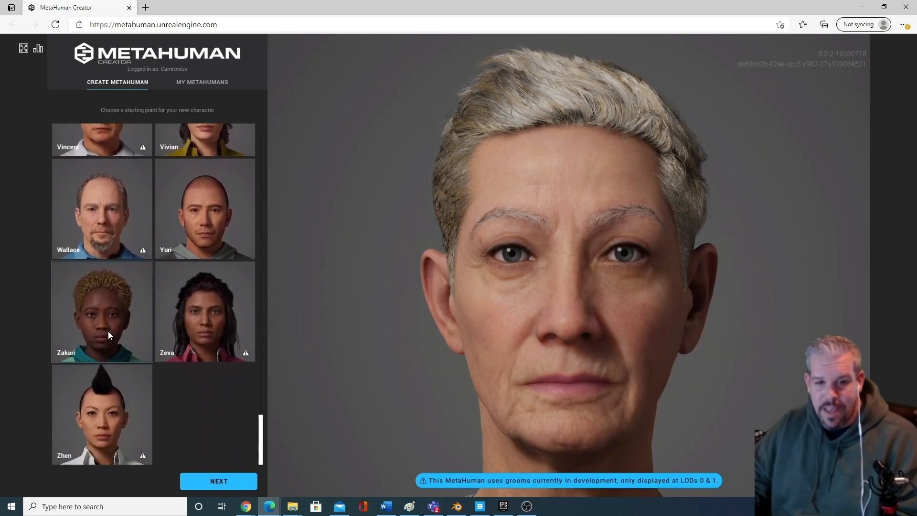
Choose the Hudson preset as the starting point and create a new MetaHuman from it.
{"action": "left_click_drag", "start_coordinate": [262, 444], "coordinate": [254, 191]}
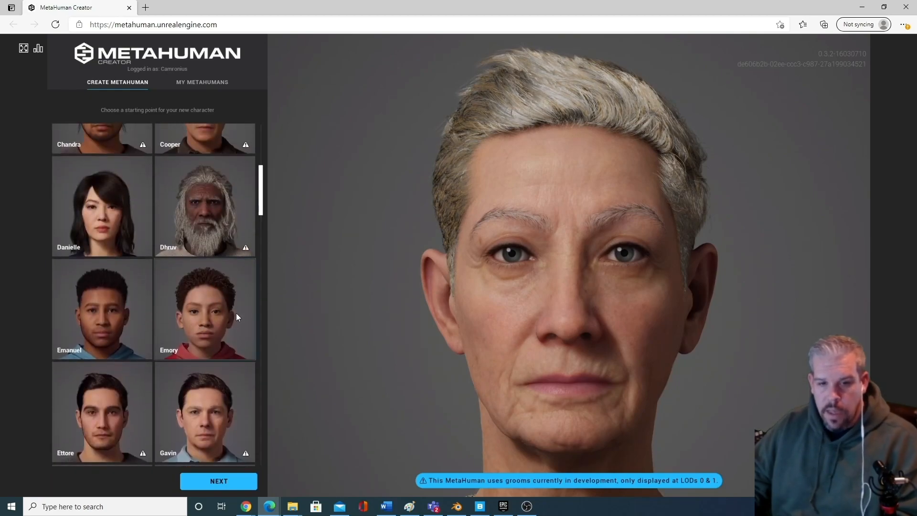
{"action": "left_click_drag", "start_coordinate": [261, 191], "coordinate": [262, 155]}
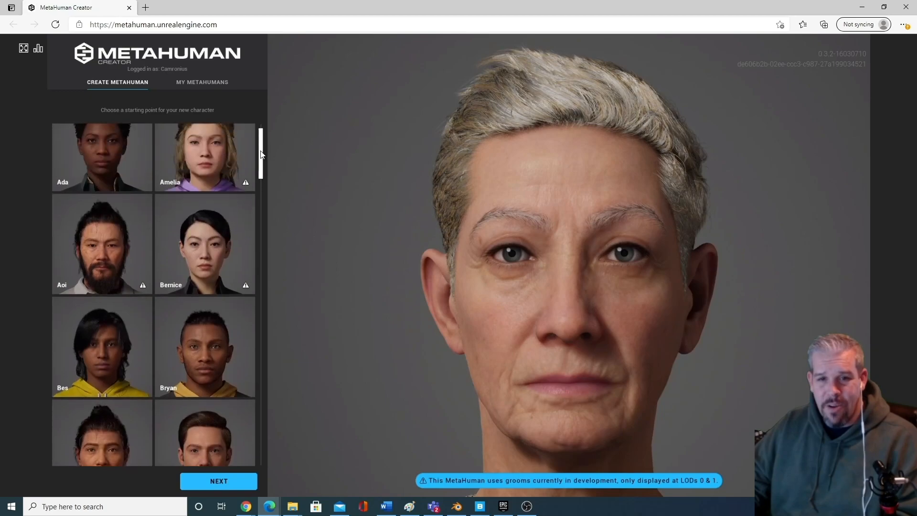
{"action": "scroll", "coordinate": [246, 276], "scroll_direction": "down", "scroll_amount": 15}
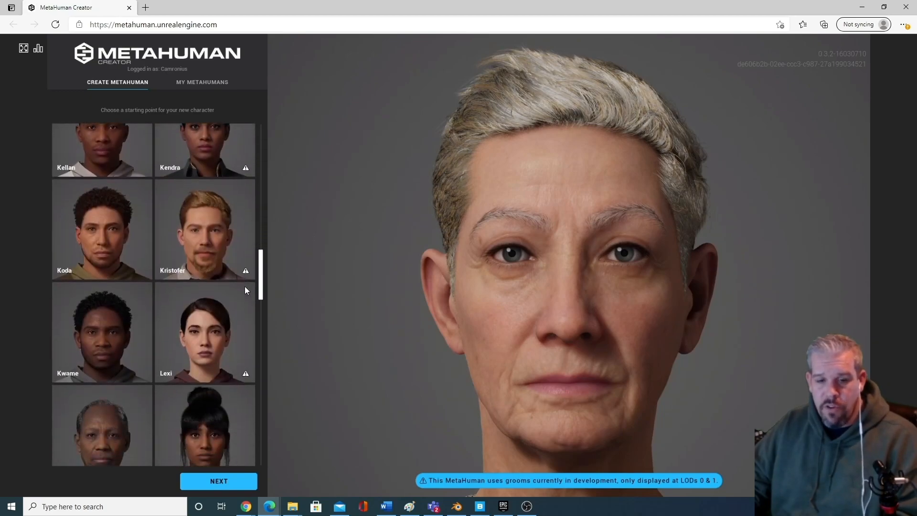
{"action": "scroll", "coordinate": [246, 297], "scroll_direction": "down", "scroll_amount": 10}
{"action": "scroll", "coordinate": [236, 380], "scroll_direction": "down", "scroll_amount": 8}
{"action": "left_click_drag", "start_coordinate": [258, 396], "coordinate": [264, 422]}
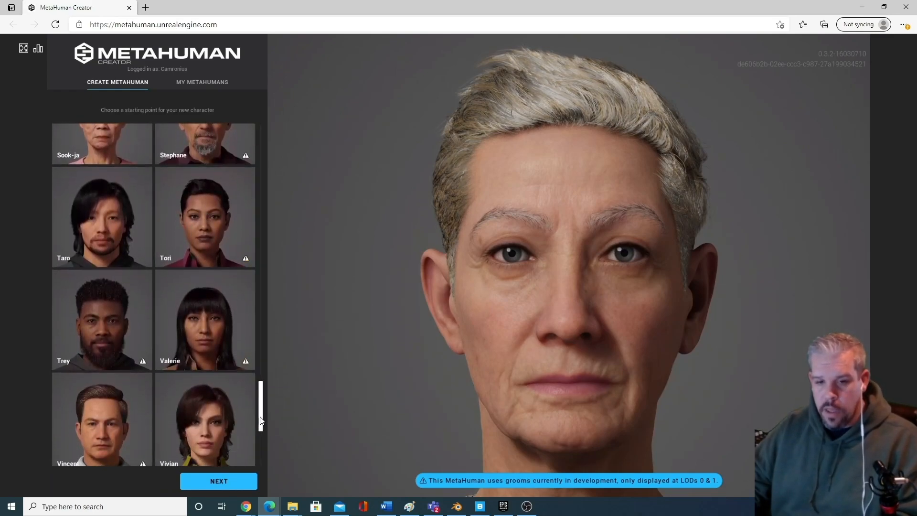
{"action": "left_click_drag", "start_coordinate": [262, 406], "coordinate": [219, 228]}
{"action": "left_click", "coordinate": [204, 198]}
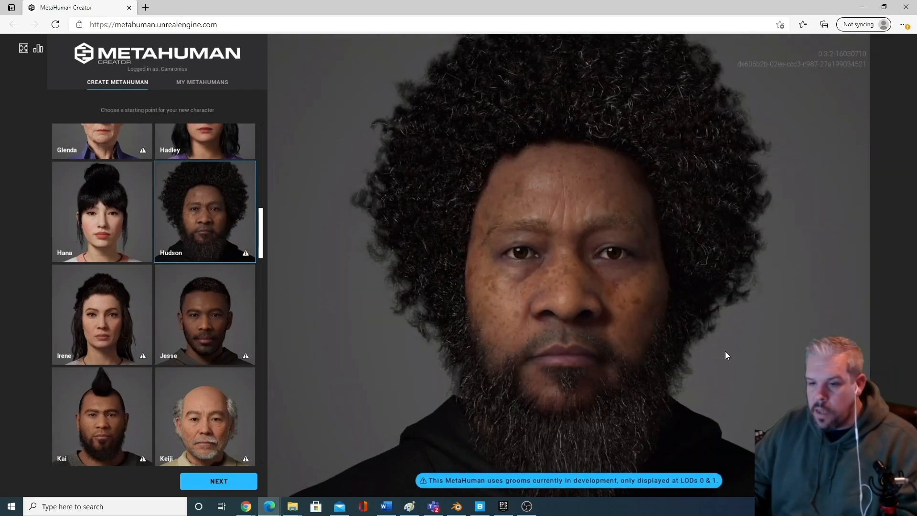
{"action": "left_click", "coordinate": [214, 481]}
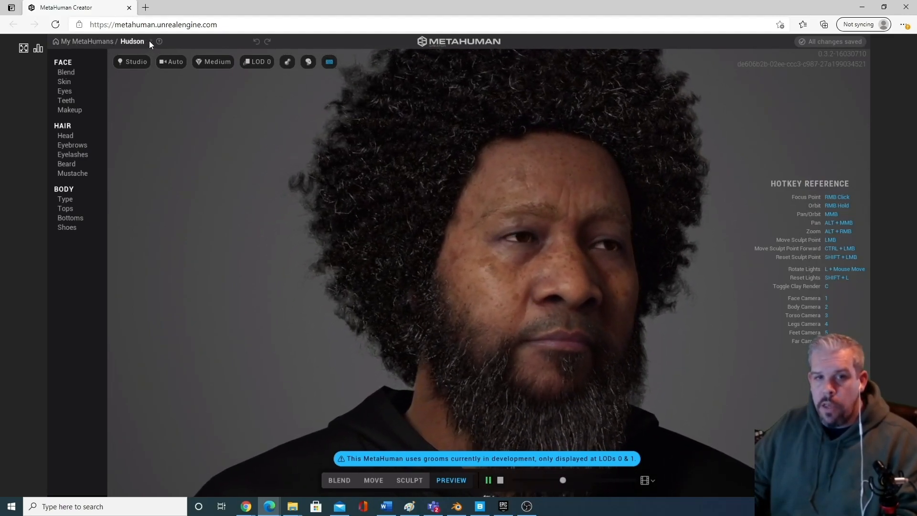
Rename the new MetaHuman as Charlie.
{"action": "left_click", "coordinate": [149, 42]}
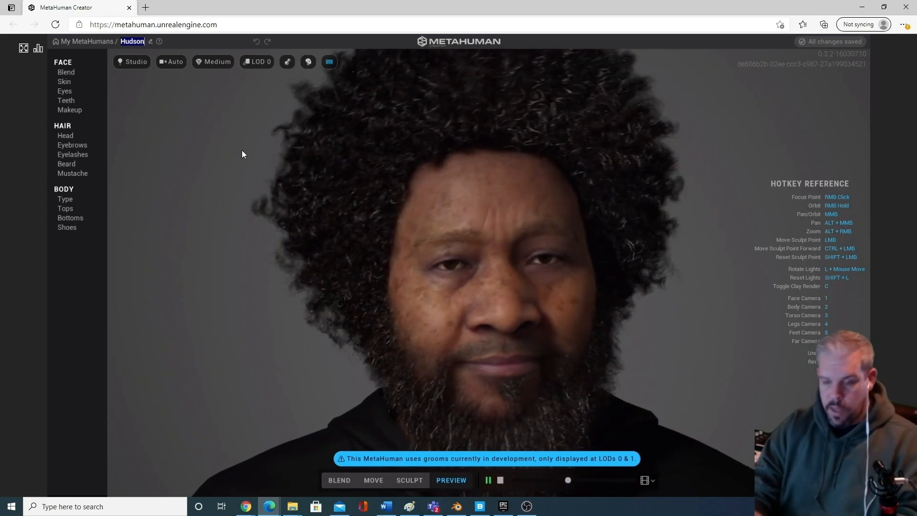
{"action": "type", "text": "Charlie"}
{"action": "key", "text": "Return"}
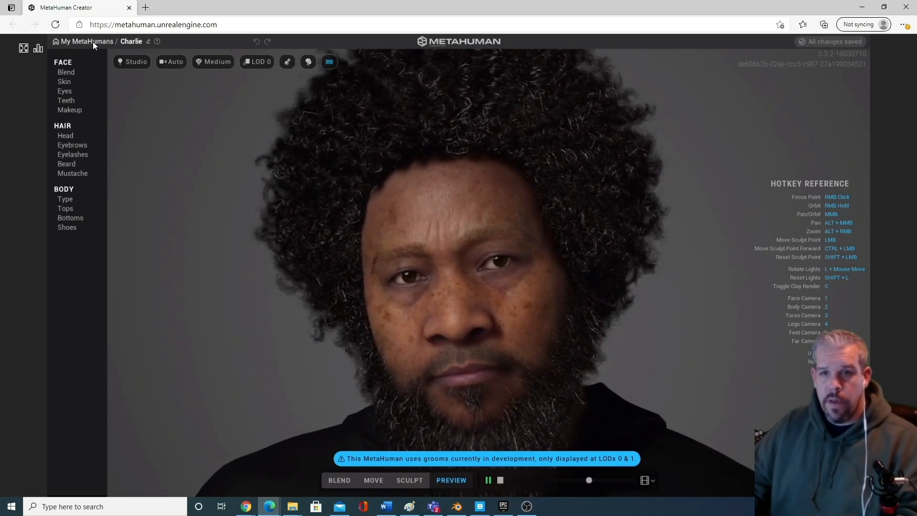
{"action": "mouse_move", "coordinate": [158, 41]}
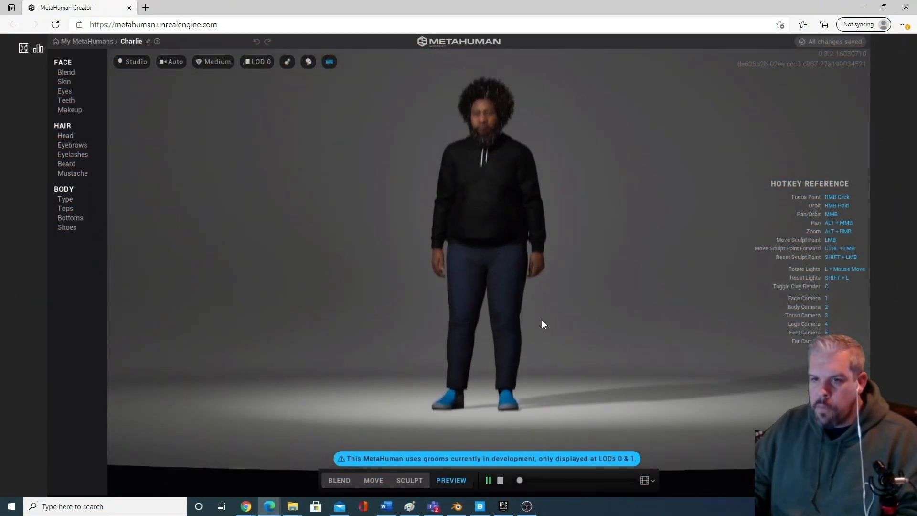
Examine the character from different angles and review the Face categories Blend, Skin, Eyes, Teeth and Makeup.
{"action": "middle_click_drag", "start_coordinate": [542, 320], "coordinate": [697, 276]}
{"action": "right_click_drag", "start_coordinate": [697, 273], "coordinate": [578, 333]}
{"action": "scroll", "coordinate": [553, 311], "scroll_direction": "up", "scroll_amount": 5}
{"action": "scroll", "coordinate": [554, 310], "scroll_direction": "down", "scroll_amount": 5}
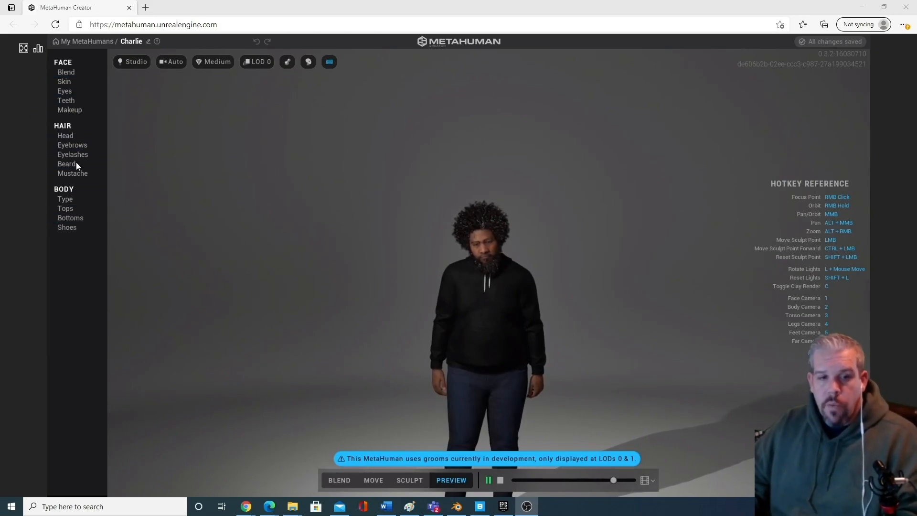
{"action": "left_click", "coordinate": [65, 71]}
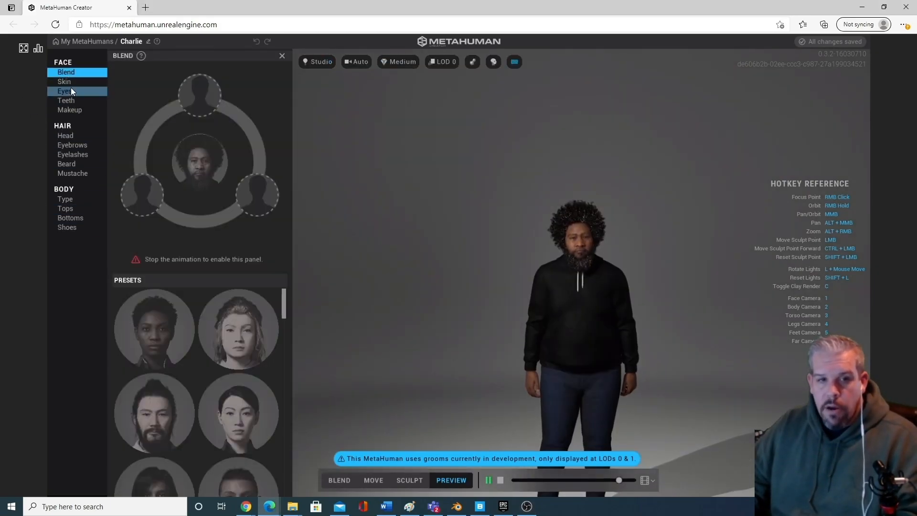
{"action": "left_click", "coordinate": [71, 82]}
{"action": "left_click", "coordinate": [70, 92]}
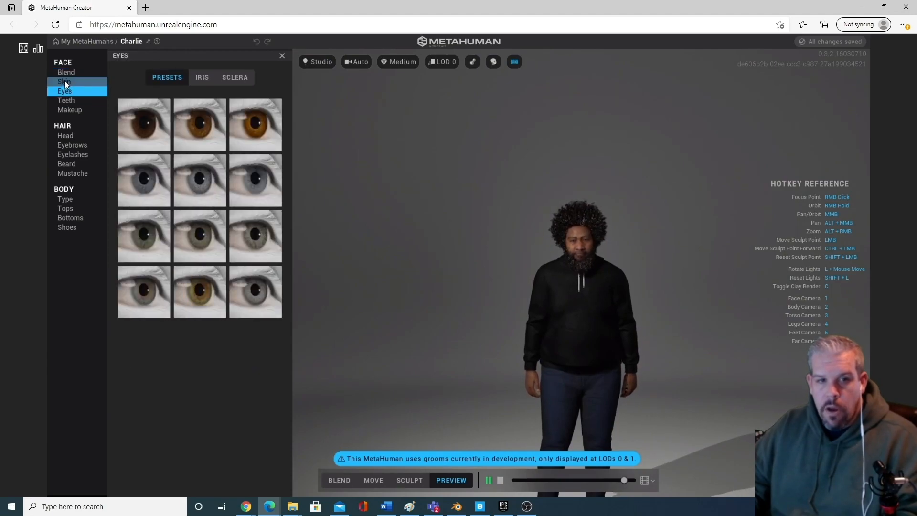
{"action": "left_click", "coordinate": [71, 101]}
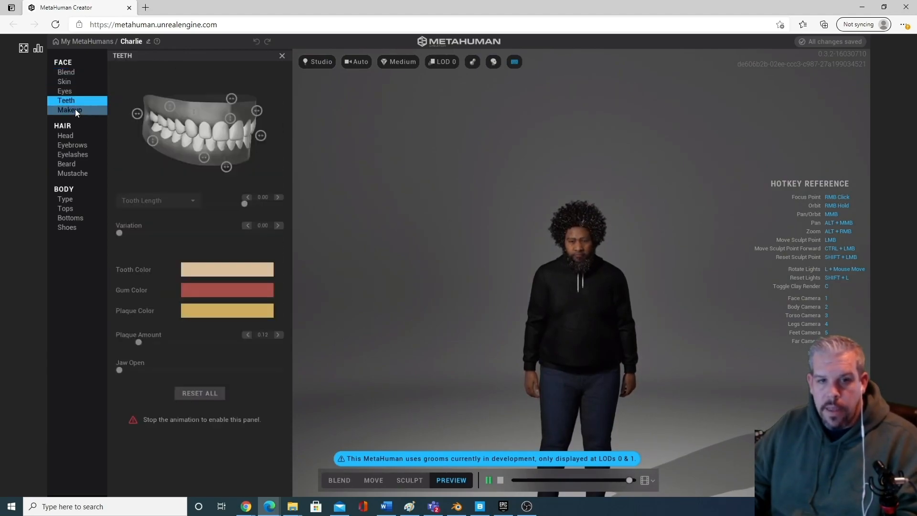
{"action": "left_click", "coordinate": [75, 109]}
Review the Hair categories: Head, Eyebrows, Eyelashes, Beard and Mustache.
{"action": "left_click", "coordinate": [82, 137]}
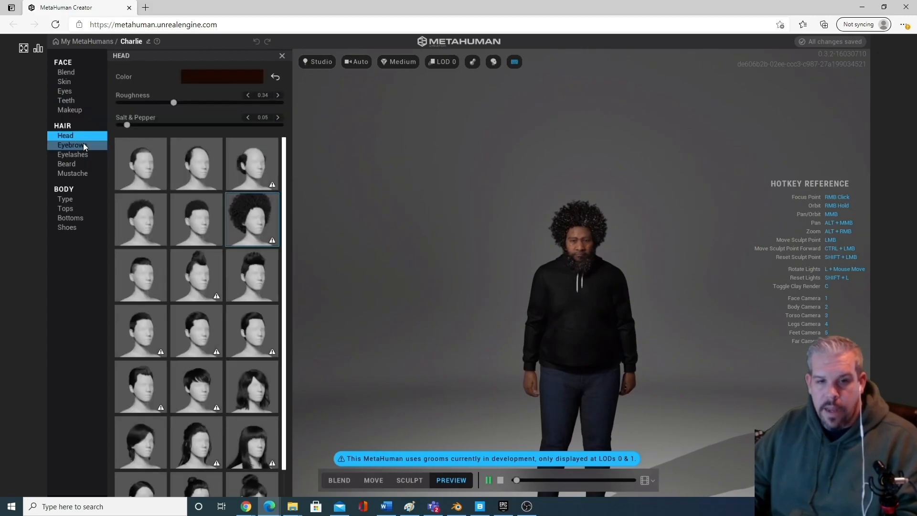
{"action": "left_click", "coordinate": [83, 145]}
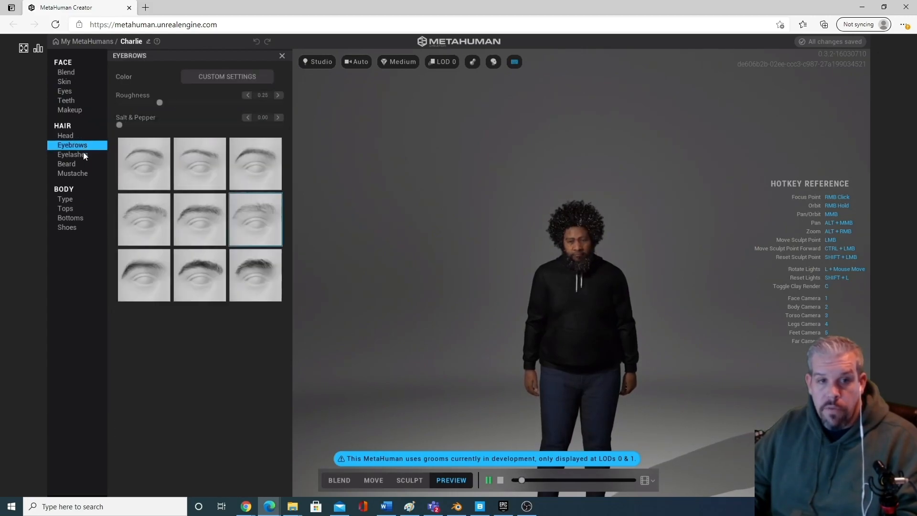
{"action": "left_click", "coordinate": [83, 154]}
{"action": "left_click", "coordinate": [80, 163]}
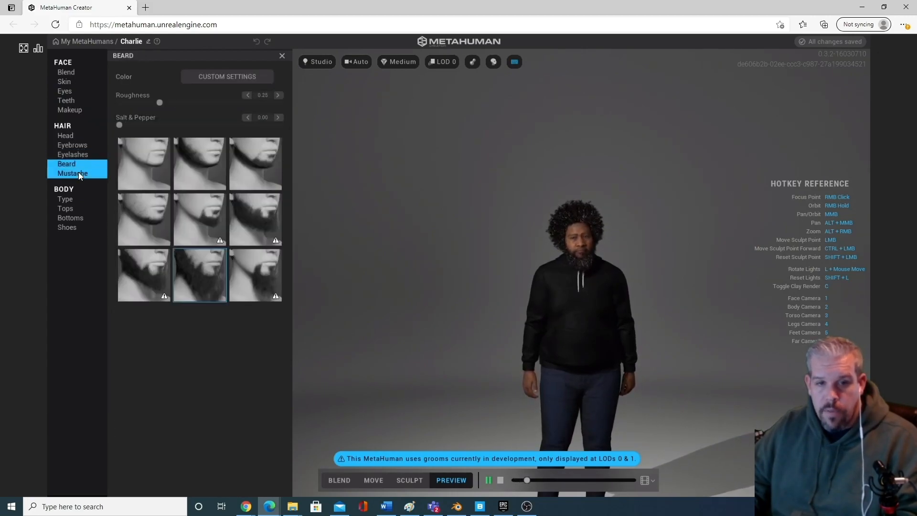
{"action": "left_click", "coordinate": [78, 172]}
Review the Body categories Type, Tops, Bottoms and Shoes, and look over the full figure.
{"action": "left_click", "coordinate": [71, 199]}
{"action": "left_click", "coordinate": [70, 208]}
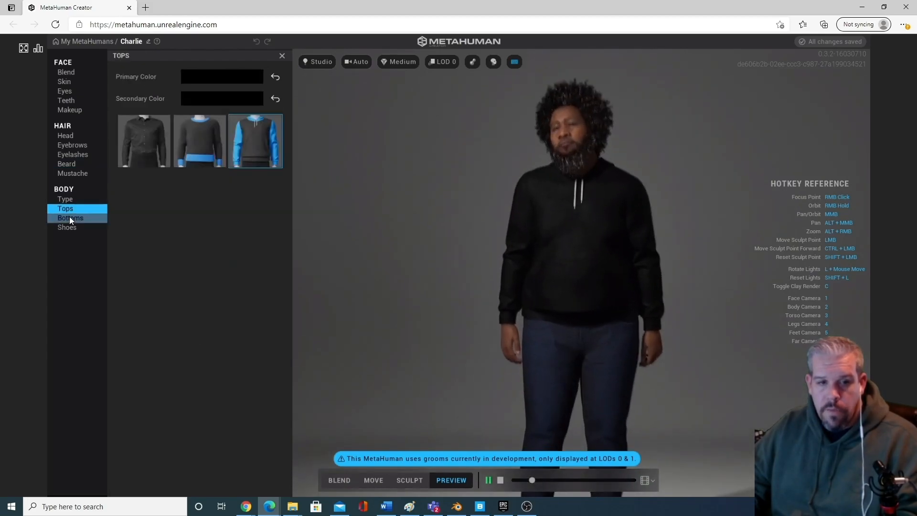
{"action": "left_click", "coordinate": [70, 218]}
{"action": "left_click", "coordinate": [68, 228]}
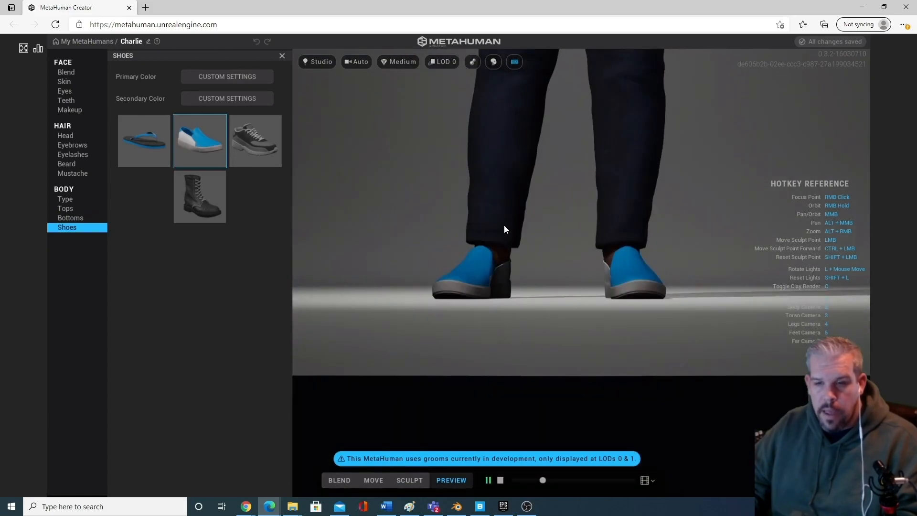
{"action": "middle_click_drag", "start_coordinate": [505, 226], "coordinate": [532, 493]}
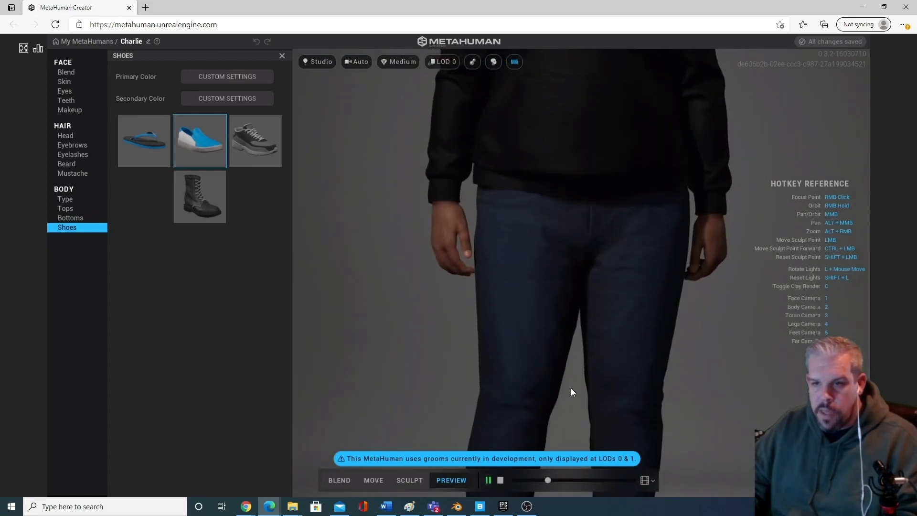
{"action": "scroll", "coordinate": [572, 389], "scroll_direction": "down", "scroll_amount": 5}
{"action": "middle_click_drag", "start_coordinate": [569, 294], "coordinate": [567, 305]}
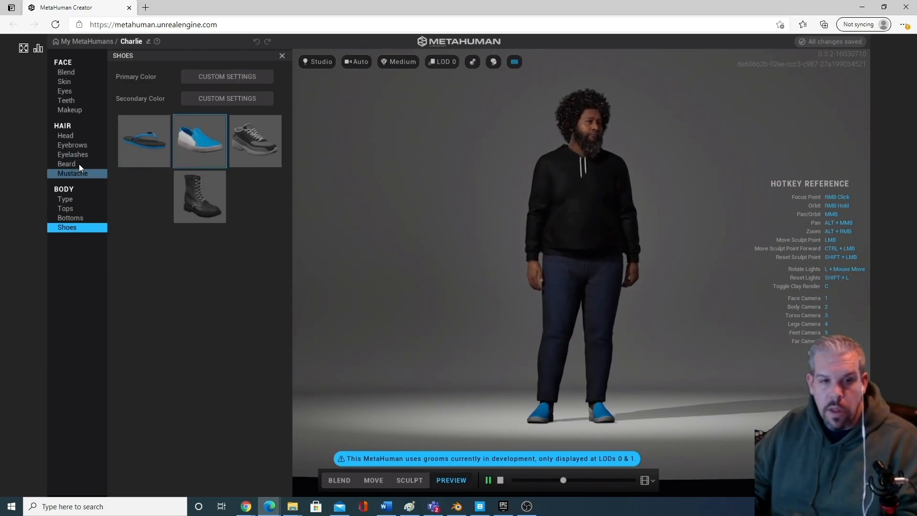
Compare how the camera frames the character for the body Type, Mustache and Head hair categories.
{"action": "left_click", "coordinate": [76, 199]}
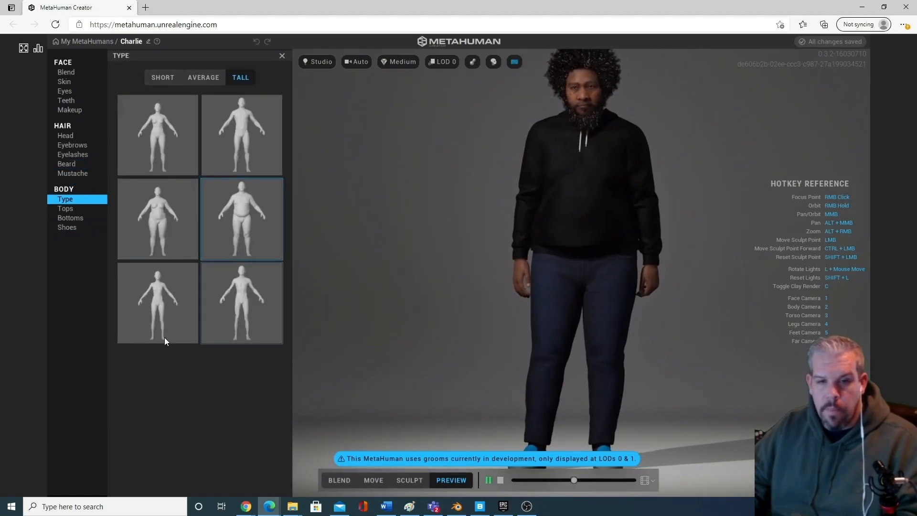
{"action": "left_click", "coordinate": [71, 173]}
{"action": "left_click", "coordinate": [70, 137]}
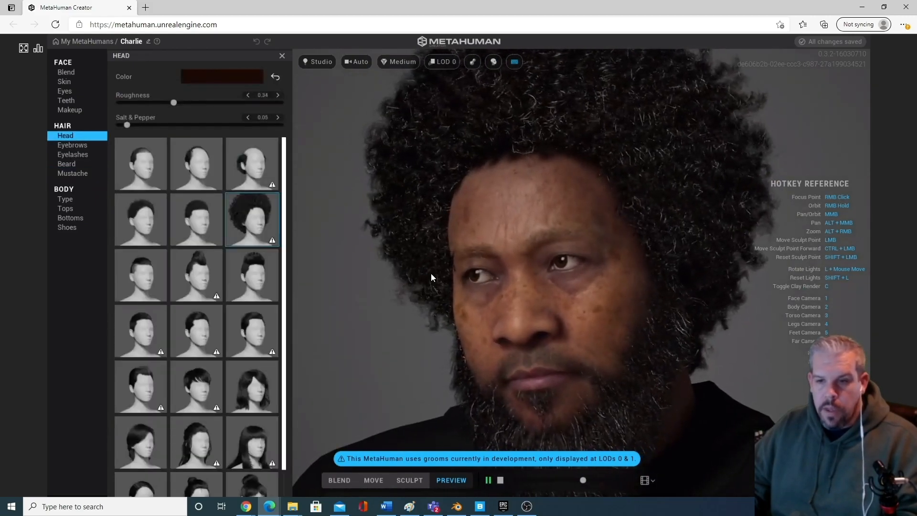
{"action": "scroll", "coordinate": [431, 273], "scroll_direction": "down", "scroll_amount": 5}
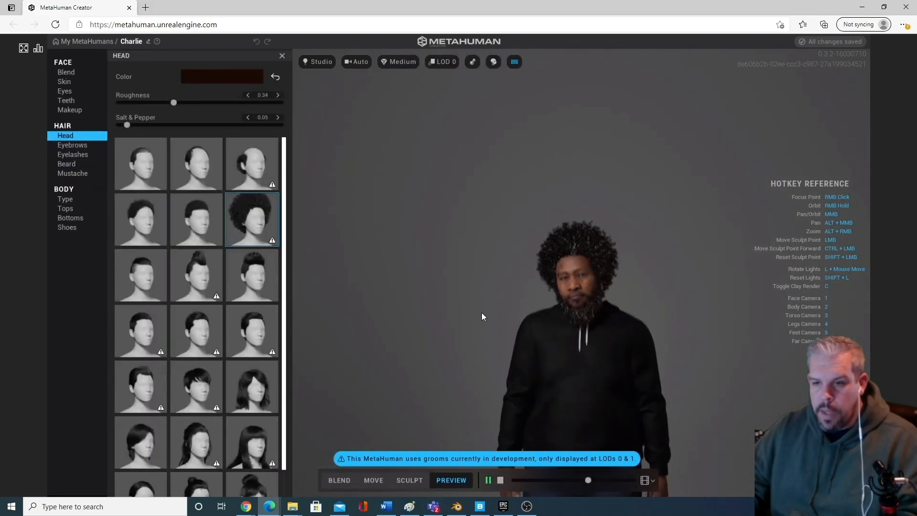
{"action": "middle_click_drag", "start_coordinate": [482, 313], "coordinate": [411, 162]}
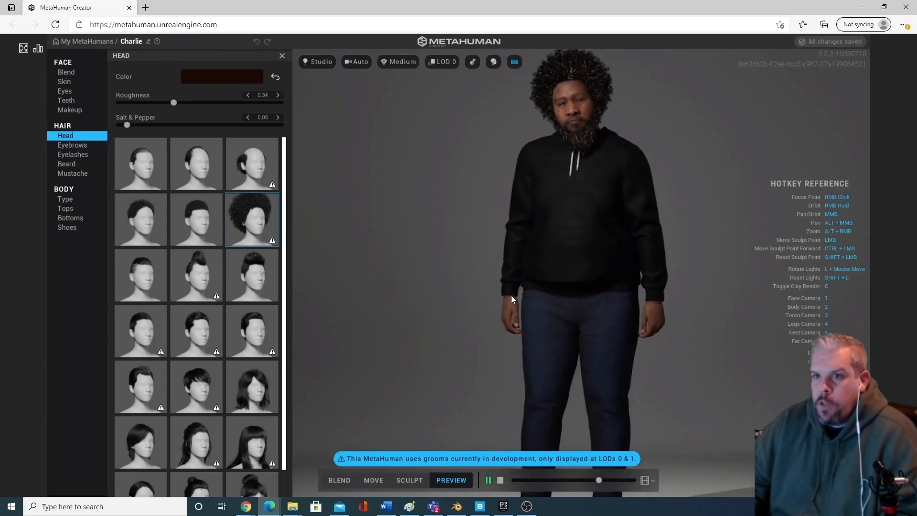
{"action": "scroll", "coordinate": [514, 292], "scroll_direction": "down", "scroll_amount": 3}
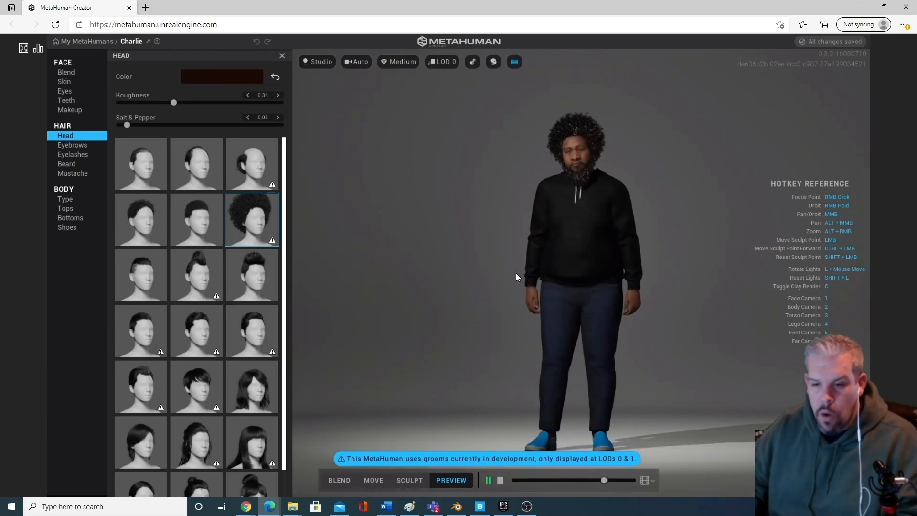
Open the face Blend options and stop the preview animation so that blending is enabled.
{"action": "left_click", "coordinate": [66, 71]}
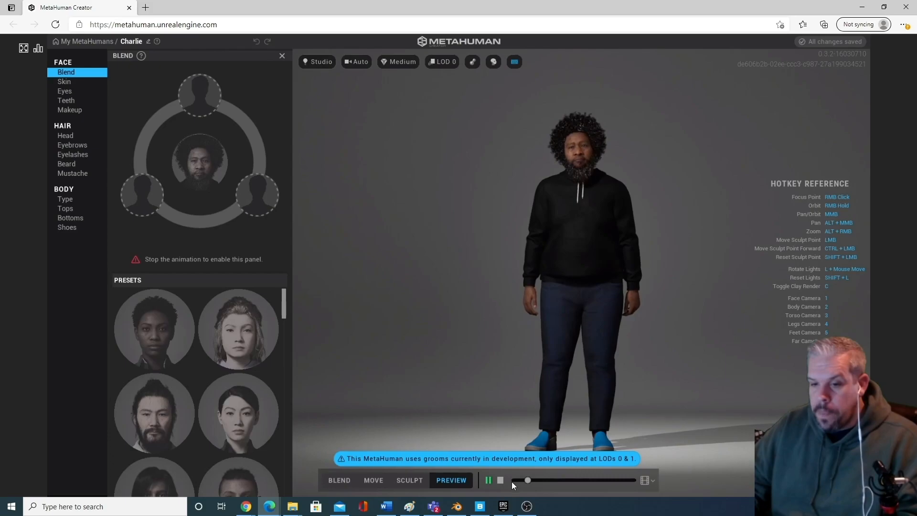
{"action": "left_click", "coordinate": [500, 480]}
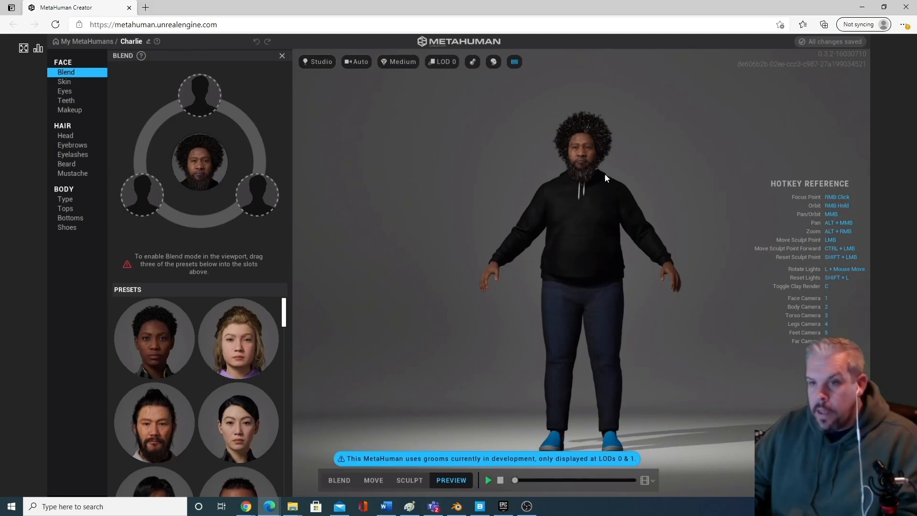
{"action": "scroll", "coordinate": [621, 186], "scroll_direction": "up", "scroll_amount": 2}
{"action": "scroll", "coordinate": [624, 168], "scroll_direction": "up", "scroll_amount": 3}
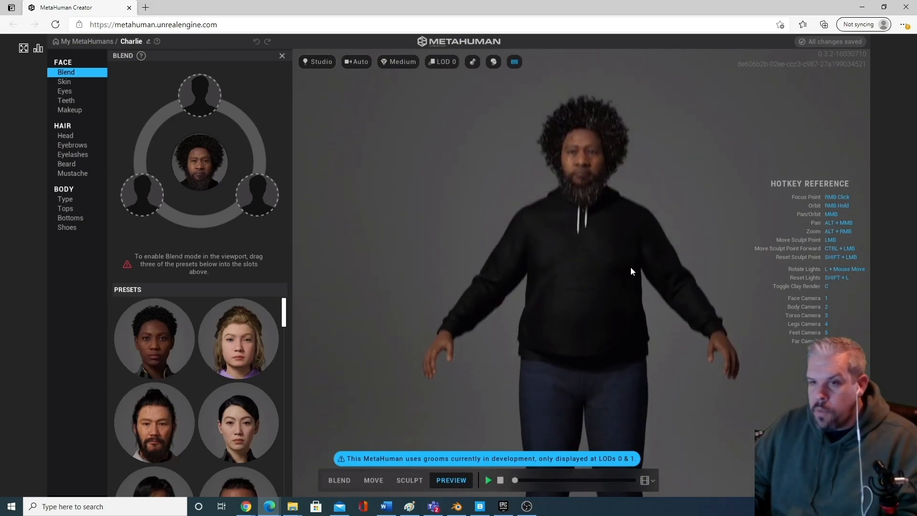
{"action": "scroll", "coordinate": [658, 225], "scroll_direction": "up", "scroll_amount": 3}
{"action": "middle_click_drag", "start_coordinate": [663, 227], "coordinate": [654, 320]}
Fill the three blend slots with the Amelia, Ettore and Keiji presets.
{"action": "left_click_drag", "start_coordinate": [242, 354], "coordinate": [273, 203]}
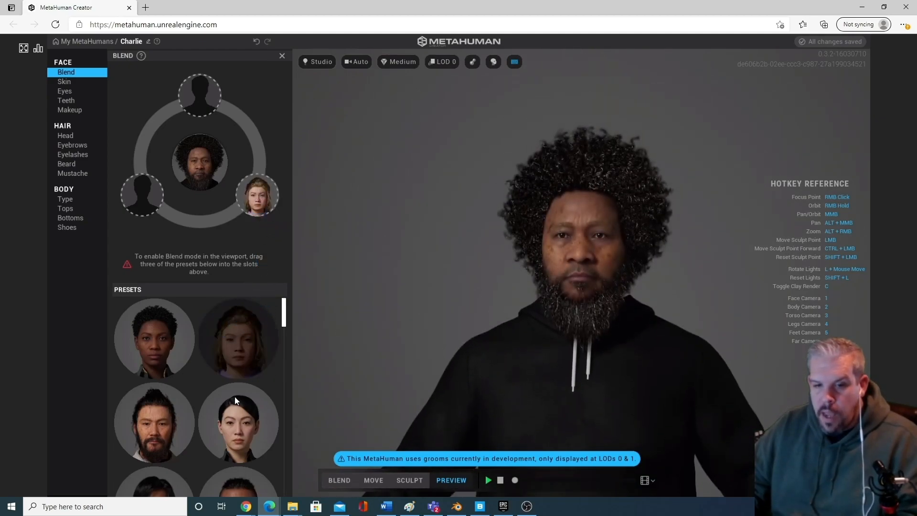
{"action": "scroll", "coordinate": [222, 385], "scroll_direction": "down", "scroll_amount": 2}
{"action": "scroll", "coordinate": [222, 384], "scroll_direction": "down", "scroll_amount": 5}
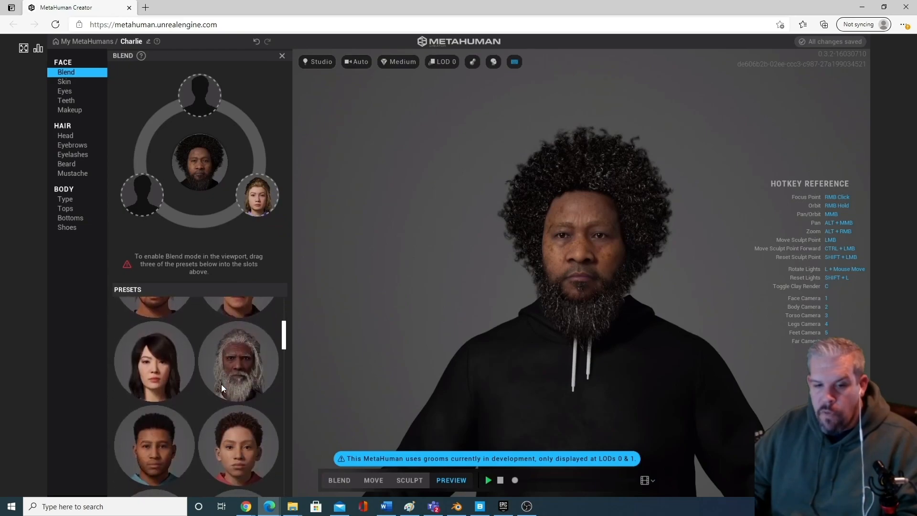
{"action": "left_click_drag", "start_coordinate": [166, 394], "coordinate": [145, 216]}
{"action": "scroll", "coordinate": [191, 431], "scroll_direction": "down", "scroll_amount": 6}
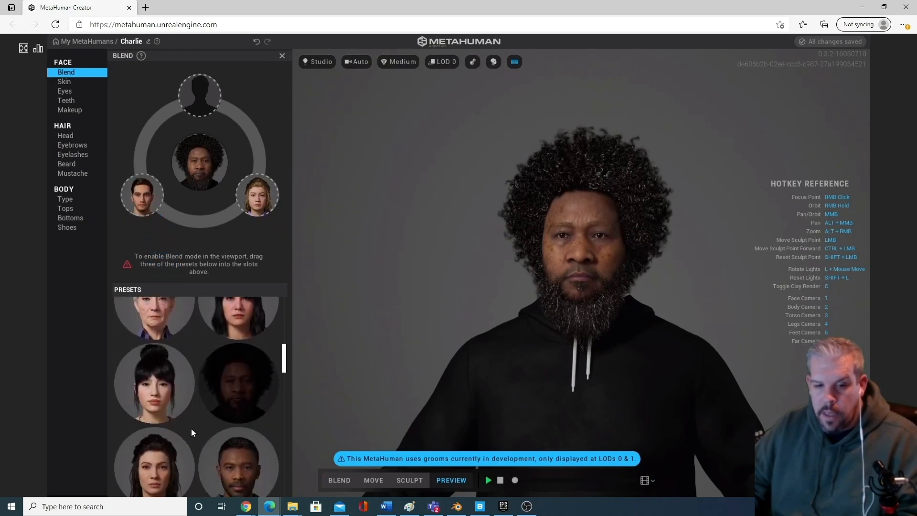
{"action": "scroll", "coordinate": [191, 429], "scroll_direction": "down", "scroll_amount": 3}
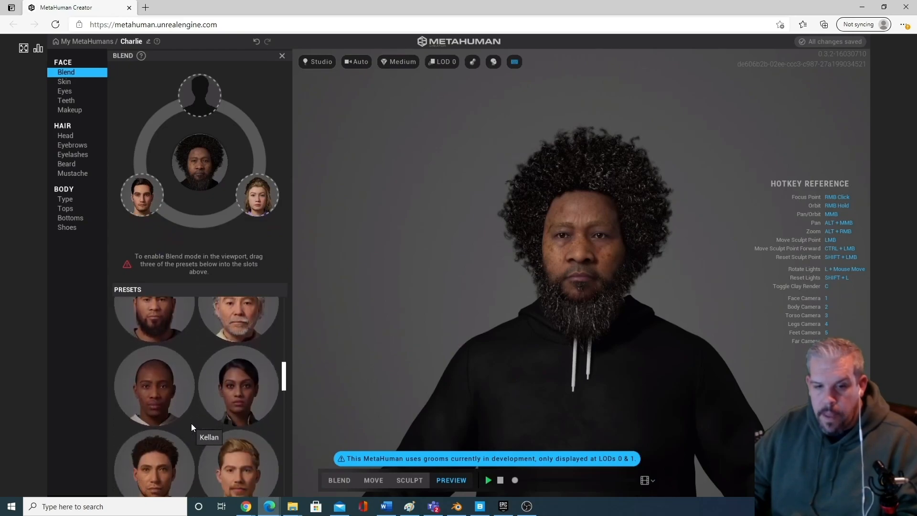
{"action": "scroll", "coordinate": [191, 423], "scroll_direction": "up", "scroll_amount": 1}
{"action": "left_click_drag", "start_coordinate": [237, 353], "coordinate": [202, 94]}
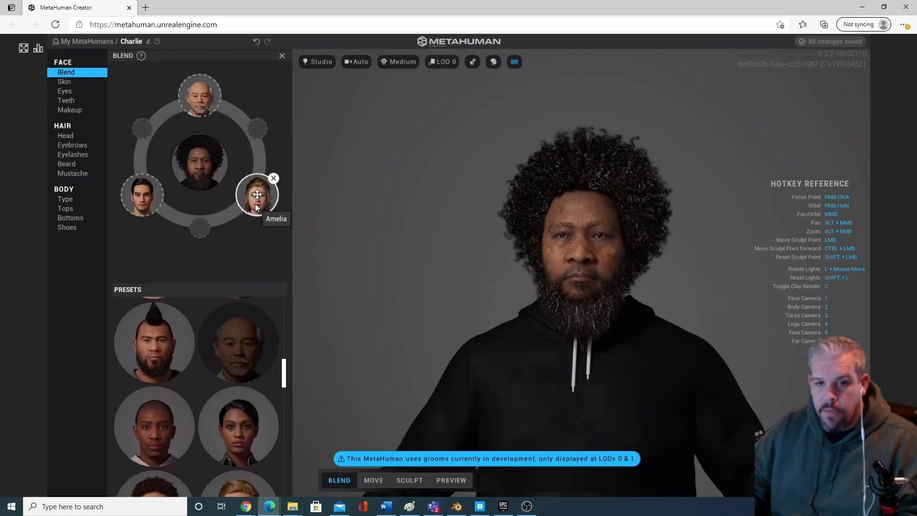
Try blending the character's face toward the presets, using the control point on the cheek.
{"action": "left_click_drag", "start_coordinate": [257, 196], "coordinate": [201, 160]}
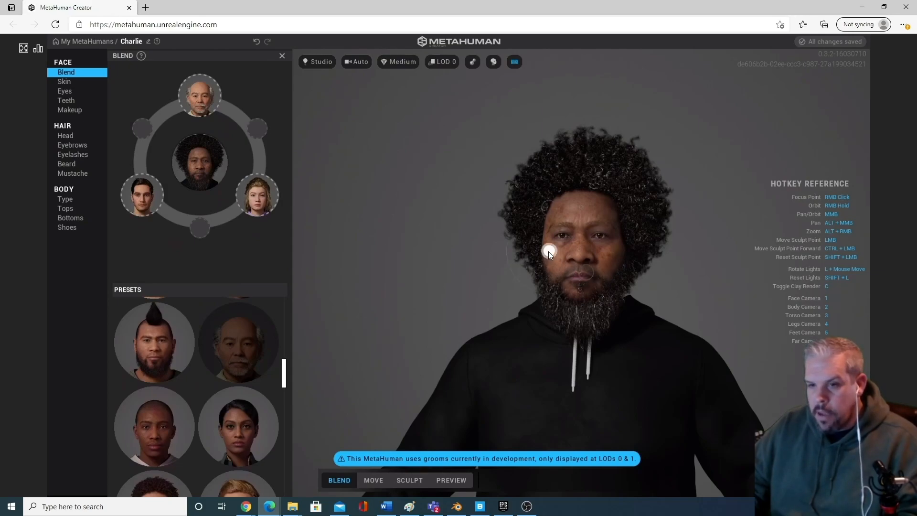
{"action": "mouse_move", "coordinate": [549, 257]}
{"action": "left_mouse_down"}
{"action": "mouse_move", "coordinate": [522, 277]}
{"action": "mouse_move", "coordinate": [510, 247]}
{"action": "mouse_move", "coordinate": [538, 231]}
{"action": "left_mouse_up"}
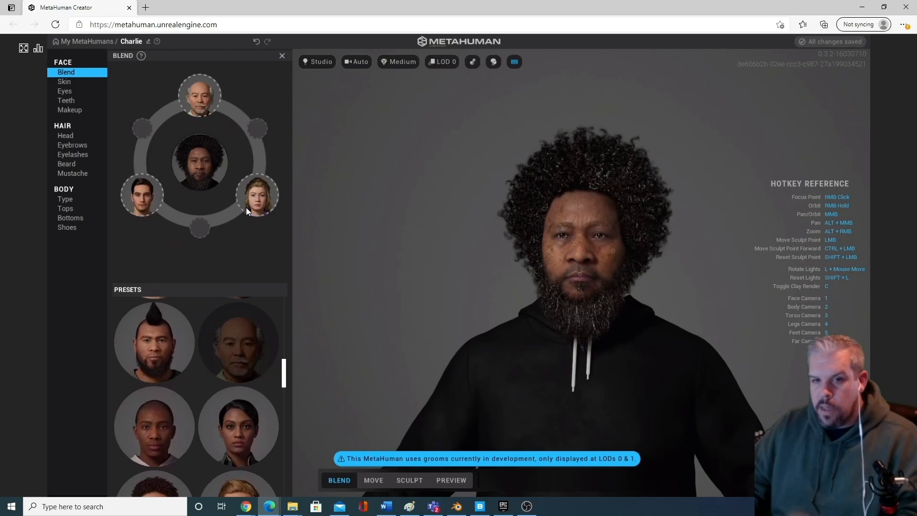
Try blending the nose and cheek toward the three slotted presets, using their control points on the face.
{"action": "mouse_move", "coordinate": [249, 205]}
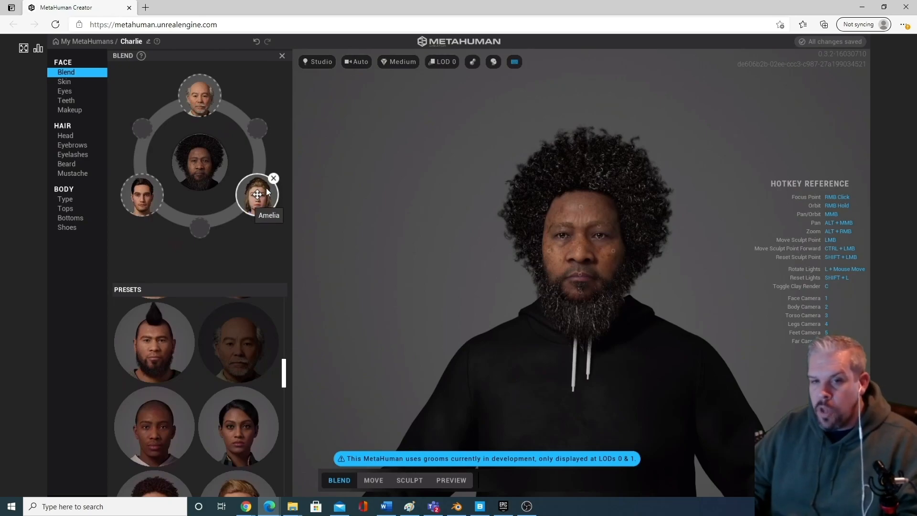
{"action": "mouse_move", "coordinate": [548, 250]}
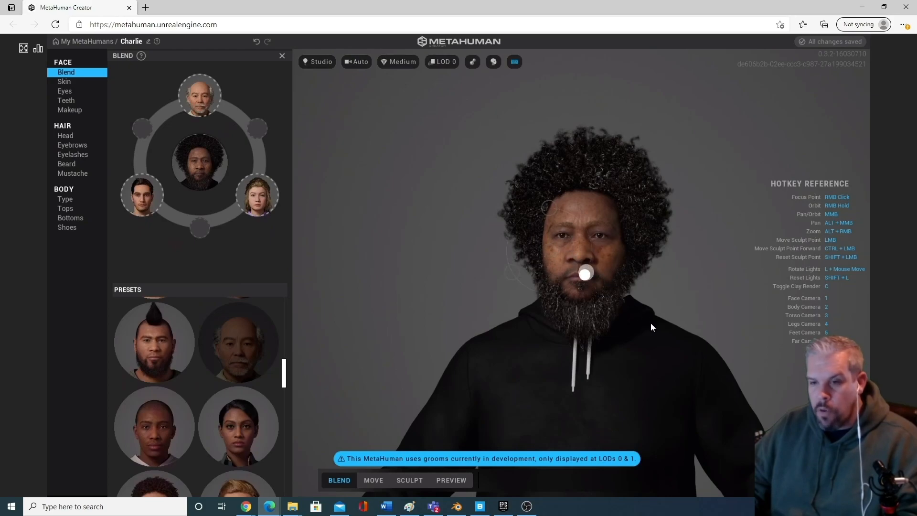
{"action": "scroll", "coordinate": [567, 265], "scroll_direction": "up", "scroll_amount": 2}
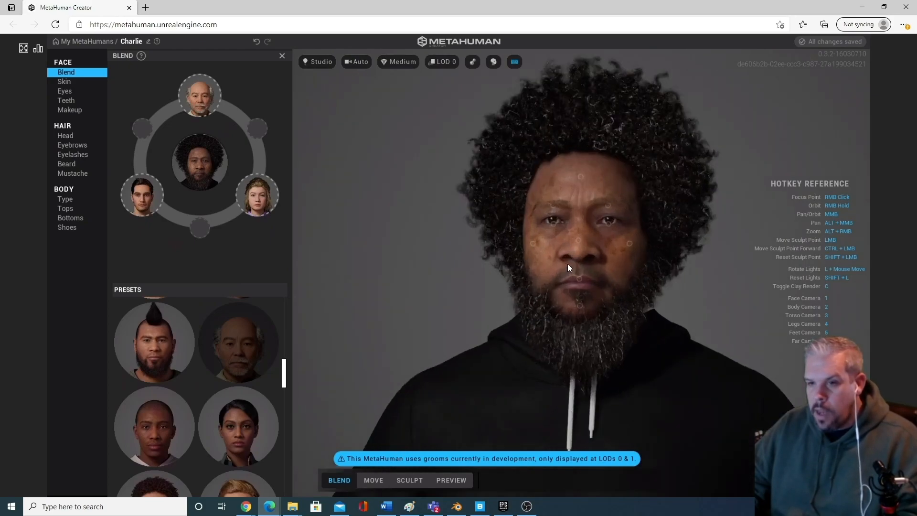
{"action": "scroll", "coordinate": [580, 251], "scroll_direction": "up", "scroll_amount": 3}
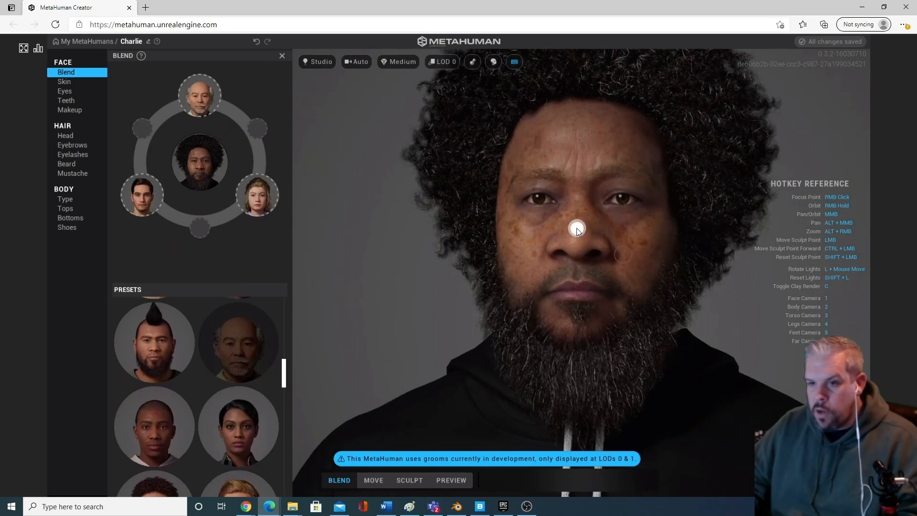
{"action": "left_click_drag", "start_coordinate": [577, 228], "coordinate": [658, 284]}
{"action": "left_click_drag", "start_coordinate": [623, 256], "coordinate": [649, 262]}
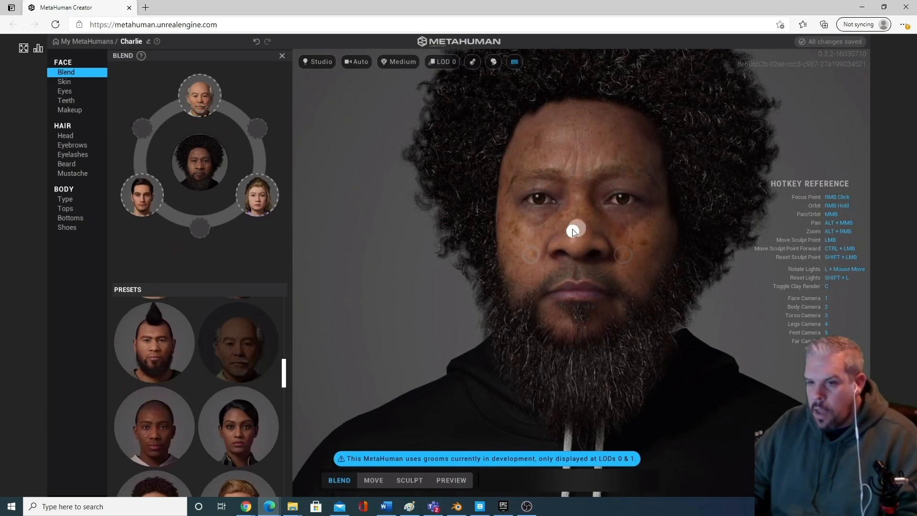
Fill the three empty blend slots with the shaved-head man, the fair-haired man with a mustache and the short curly-haired man.
{"action": "scroll", "coordinate": [199, 360], "scroll_direction": "down", "scroll_amount": 3}
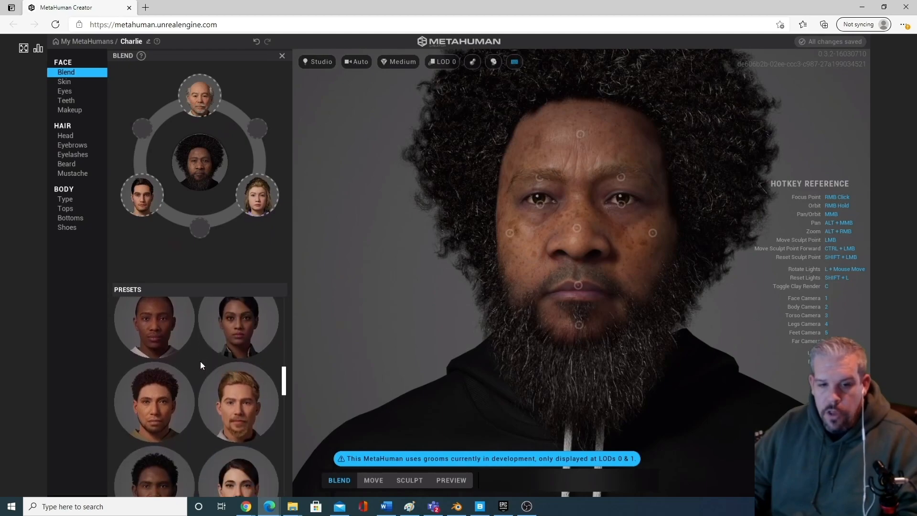
{"action": "left_click_drag", "start_coordinate": [157, 334], "coordinate": [134, 135]}
{"action": "left_click_drag", "start_coordinate": [255, 438], "coordinate": [248, 220]}
{"action": "left_click_drag", "start_coordinate": [162, 396], "coordinate": [234, 105]}
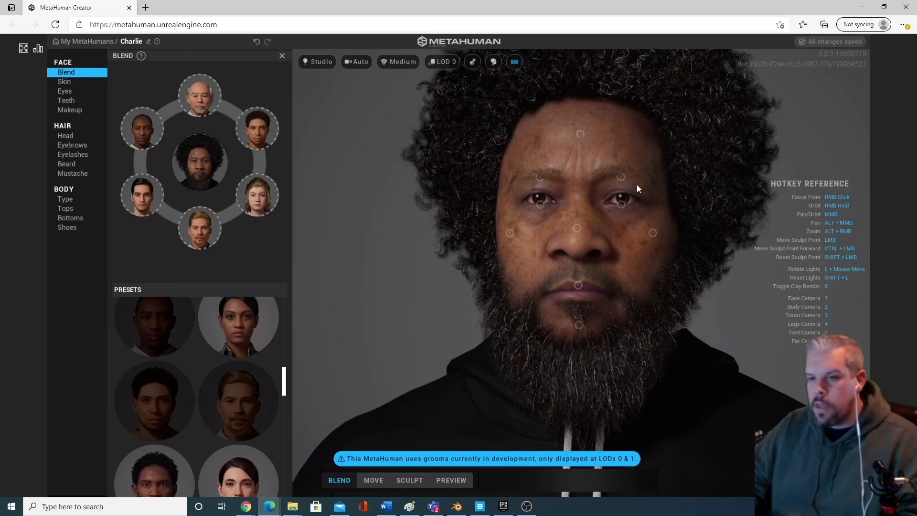
Blend the nose and one eye toward the slotted presets, using their control points.
{"action": "left_click_drag", "start_coordinate": [581, 224], "coordinate": [513, 253]}
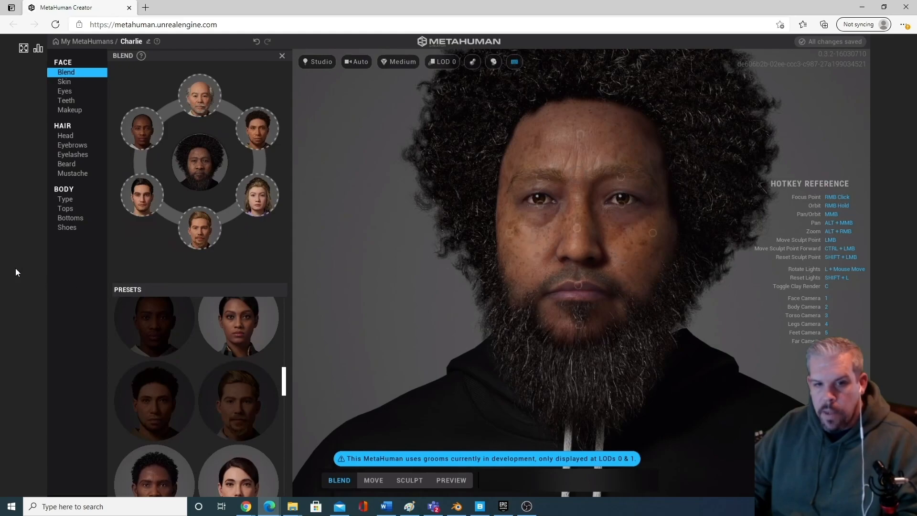
{"action": "mouse_move", "coordinate": [142, 200]}
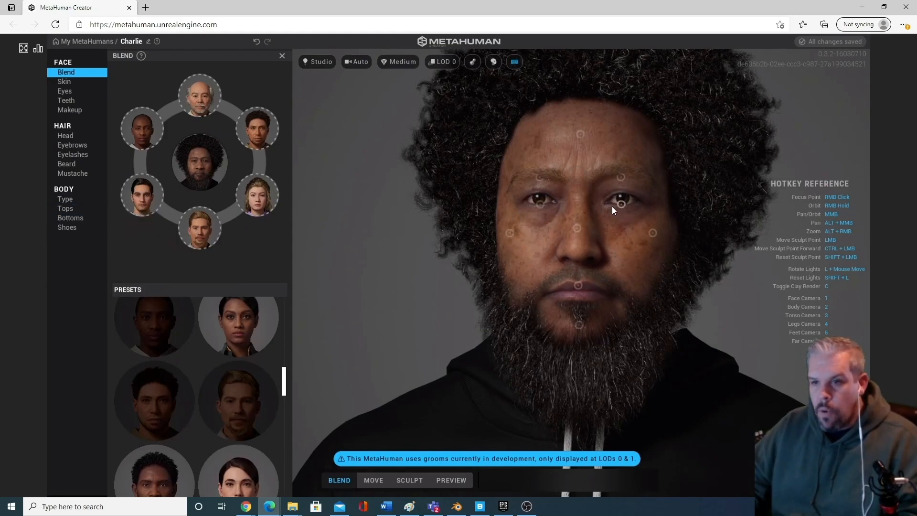
{"action": "mouse_move", "coordinate": [620, 205]}
{"action": "left_mouse_down"}
{"action": "mouse_move", "coordinate": [677, 249]}
{"action": "mouse_move", "coordinate": [717, 259]}
{"action": "mouse_move", "coordinate": [660, 231]}
{"action": "mouse_move", "coordinate": [647, 187]}
{"action": "mouse_move", "coordinate": [682, 161]}
{"action": "mouse_move", "coordinate": [627, 117]}
{"action": "mouse_move", "coordinate": [551, 93]}
{"action": "mouse_move", "coordinate": [475, 103]}
{"action": "mouse_move", "coordinate": [446, 137]}
{"action": "mouse_move", "coordinate": [492, 276]}
{"action": "mouse_move", "coordinate": [668, 316]}
{"action": "mouse_move", "coordinate": [778, 218]}
{"action": "mouse_move", "coordinate": [619, 218]}
{"action": "left_mouse_up"}
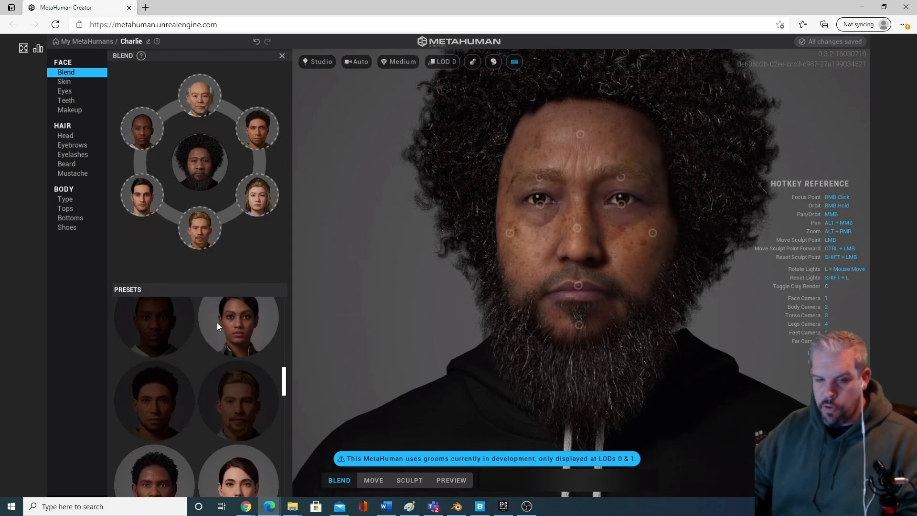
Look through the remaining presets and blend the brow, mouth, chin, forehead and cheek toward the slotted ones.
{"action": "scroll", "coordinate": [221, 411], "scroll_direction": "down", "scroll_amount": 5}
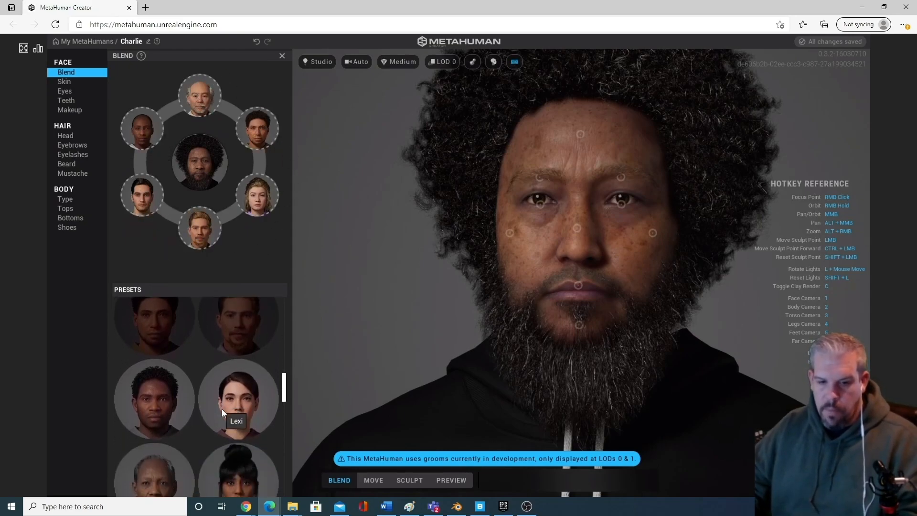
{"action": "scroll", "coordinate": [196, 411], "scroll_direction": "down", "scroll_amount": 4}
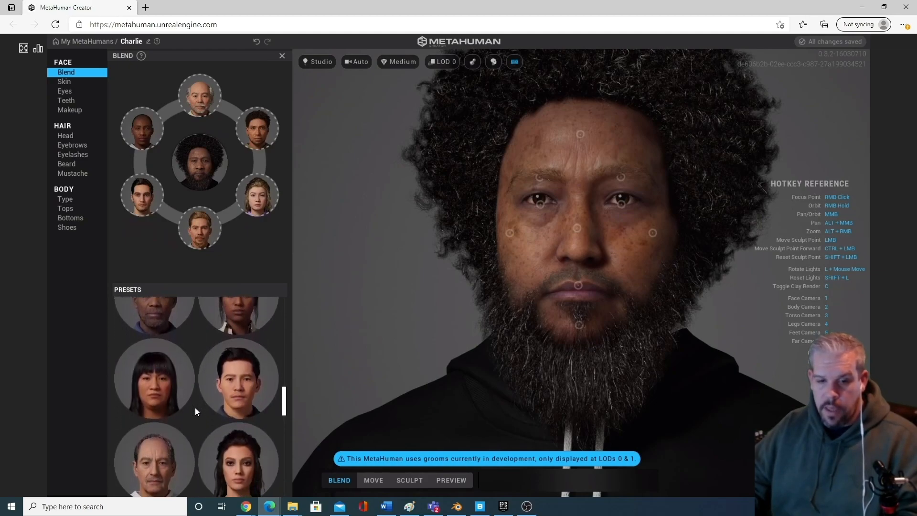
{"action": "scroll", "coordinate": [185, 414], "scroll_direction": "down", "scroll_amount": 5}
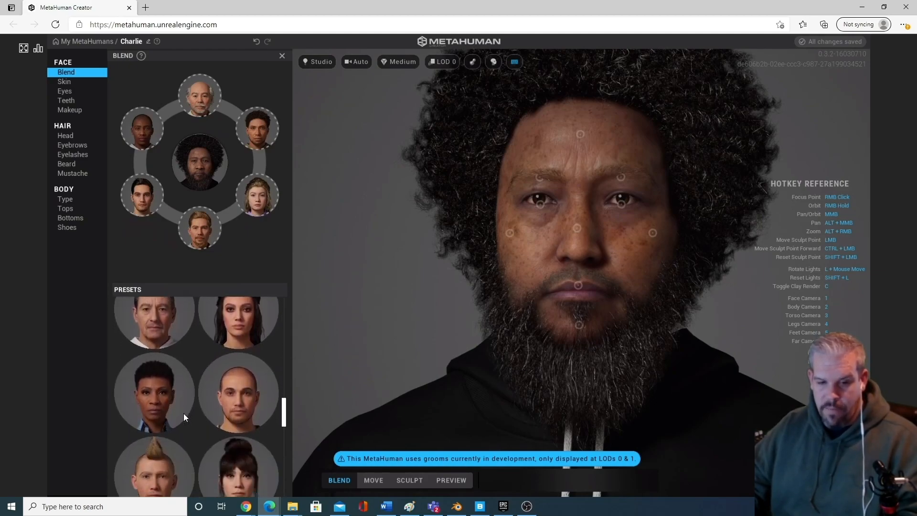
{"action": "scroll", "coordinate": [183, 412], "scroll_direction": "down", "scroll_amount": 5}
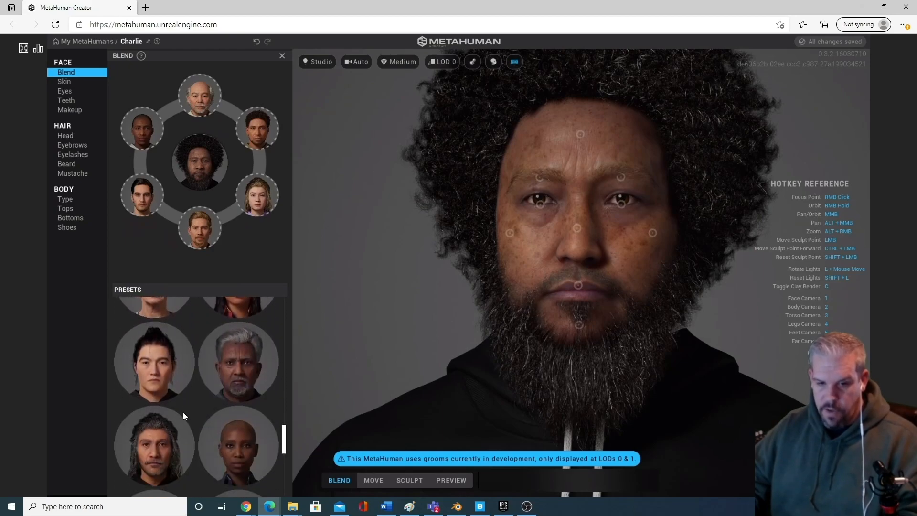
{"action": "mouse_move", "coordinate": [626, 176]}
{"action": "left_mouse_down"}
{"action": "mouse_move", "coordinate": [666, 142]}
{"action": "mouse_move", "coordinate": [599, 101]}
{"action": "mouse_move", "coordinate": [525, 171]}
{"action": "mouse_move", "coordinate": [655, 246]}
{"action": "mouse_move", "coordinate": [596, 237]}
{"action": "mouse_move", "coordinate": [547, 176]}
{"action": "mouse_move", "coordinate": [546, 115]}
{"action": "mouse_move", "coordinate": [571, 89]}
{"action": "mouse_move", "coordinate": [689, 241]}
{"action": "mouse_move", "coordinate": [651, 211]}
{"action": "mouse_move", "coordinate": [576, 180]}
{"action": "mouse_move", "coordinate": [569, 215]}
{"action": "mouse_move", "coordinate": [735, 252]}
{"action": "mouse_move", "coordinate": [679, 296]}
{"action": "left_mouse_up"}
{"action": "left_click_drag", "start_coordinate": [578, 286], "coordinate": [657, 325]}
{"action": "left_click_drag", "start_coordinate": [579, 325], "coordinate": [576, 378]}
{"action": "left_click_drag", "start_coordinate": [580, 134], "coordinate": [576, 36]}
{"action": "left_click_drag", "start_coordinate": [653, 232], "coordinate": [655, 197]}
{"action": "scroll", "coordinate": [684, 342], "scroll_direction": "down", "scroll_amount": 5}
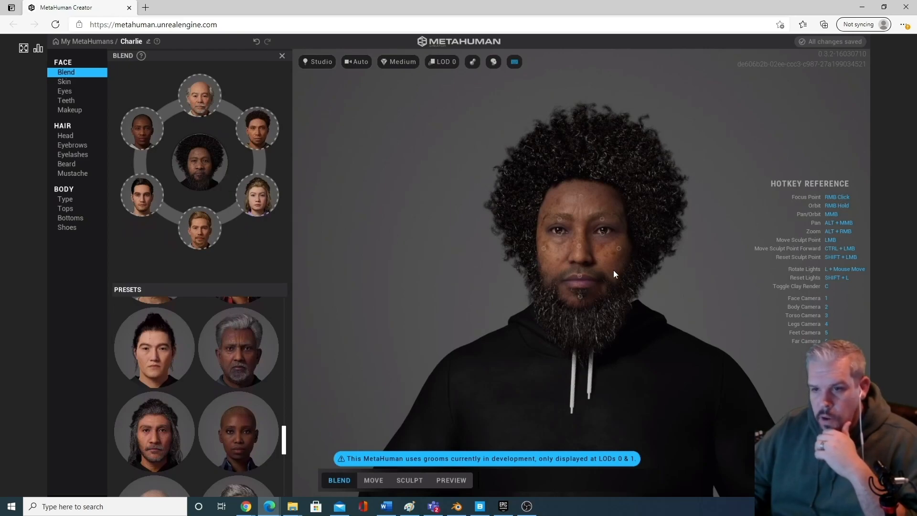
Reshape the brow, nose and mouth in Move mode, using the guide lines on the face.
{"action": "scroll", "coordinate": [614, 273], "scroll_direction": "up", "scroll_amount": 2}
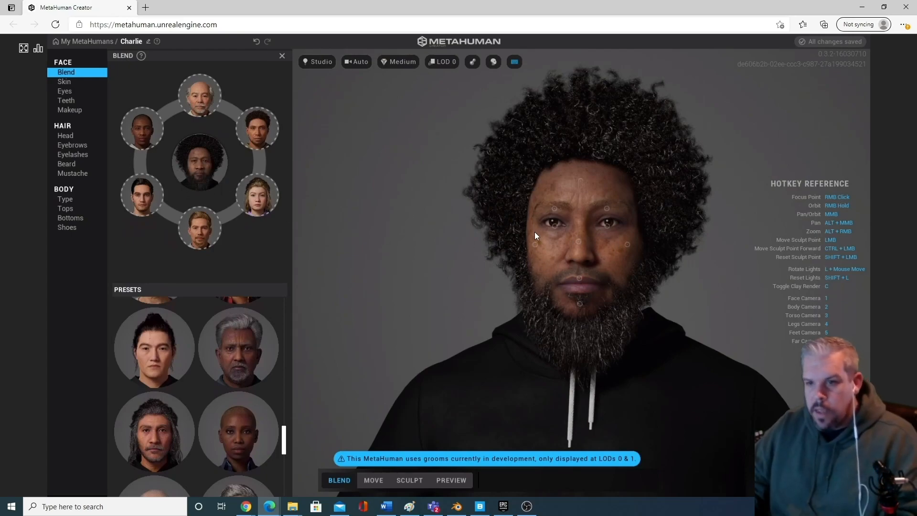
{"action": "scroll", "coordinate": [617, 283], "scroll_direction": "up", "scroll_amount": 3}
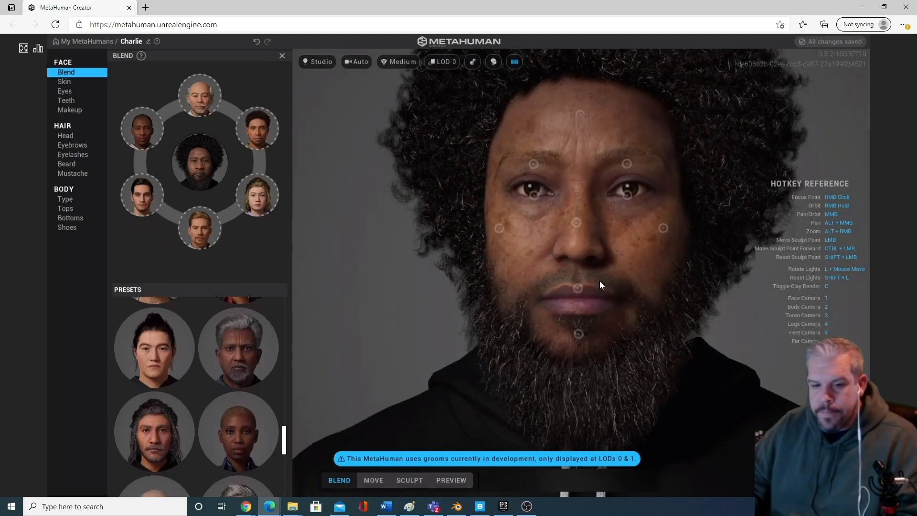
{"action": "left_click", "coordinate": [374, 480]}
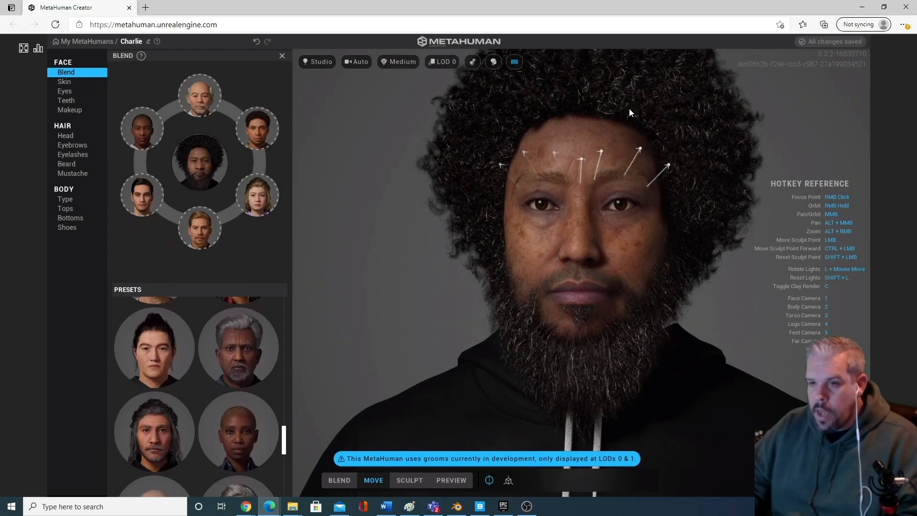
{"action": "left_click_drag", "start_coordinate": [610, 179], "coordinate": [624, 227]}
{"action": "mouse_move", "coordinate": [600, 277]}
{"action": "left_mouse_down"}
{"action": "mouse_move", "coordinate": [601, 240]}
{"action": "mouse_move", "coordinate": [595, 324]}
{"action": "mouse_move", "coordinate": [604, 242]}
{"action": "mouse_move", "coordinate": [583, 227]}
{"action": "mouse_move", "coordinate": [543, 232]}
{"action": "mouse_move", "coordinate": [593, 239]}
{"action": "left_mouse_up"}
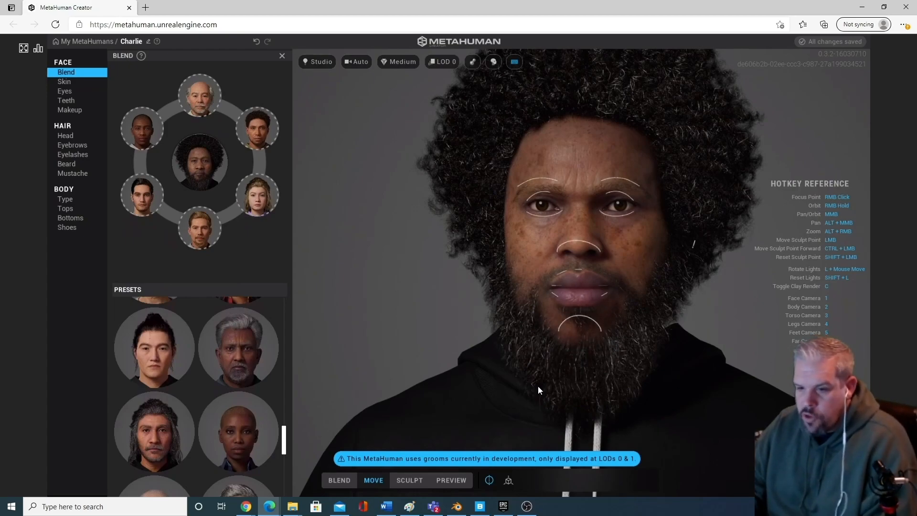
Adjust the outer brow and lower cheek points in Sculpt mode, and switch to Preview mode.
{"action": "left_click", "coordinate": [411, 482]}
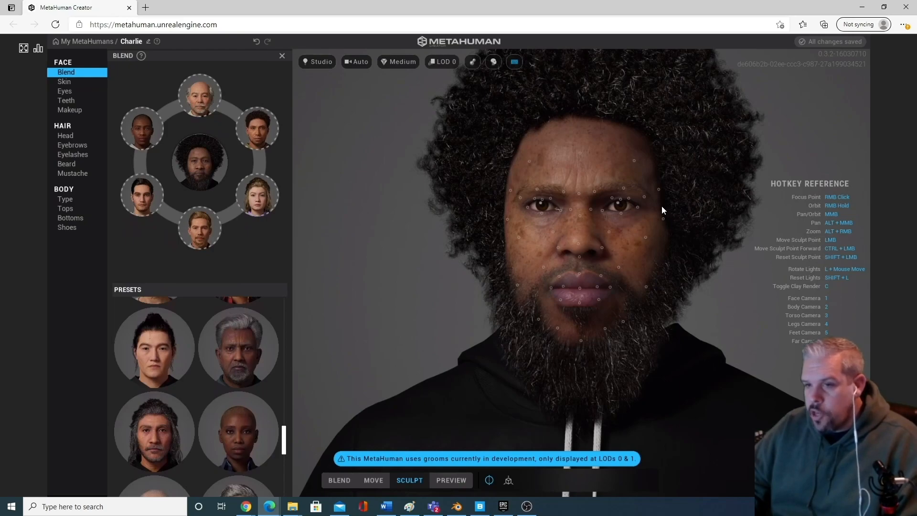
{"action": "mouse_move", "coordinate": [660, 189]}
{"action": "left_mouse_down"}
{"action": "mouse_move", "coordinate": [701, 170]}
{"action": "mouse_move", "coordinate": [675, 198]}
{"action": "mouse_move", "coordinate": [612, 202]}
{"action": "left_mouse_up"}
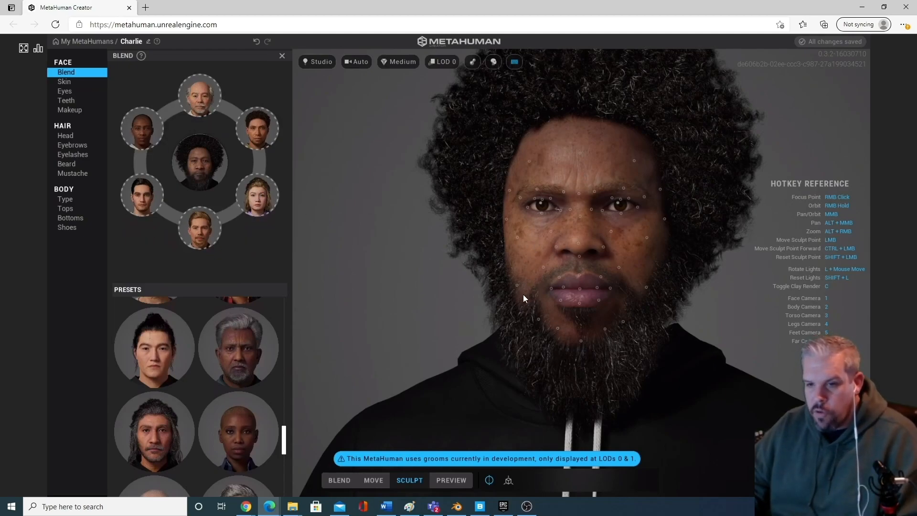
{"action": "mouse_move", "coordinate": [518, 286]}
{"action": "left_mouse_down"}
{"action": "mouse_move", "coordinate": [515, 252]}
{"action": "mouse_move", "coordinate": [492, 330]}
{"action": "mouse_move", "coordinate": [557, 338]}
{"action": "mouse_move", "coordinate": [588, 292]}
{"action": "mouse_move", "coordinate": [589, 311]}
{"action": "left_mouse_up"}
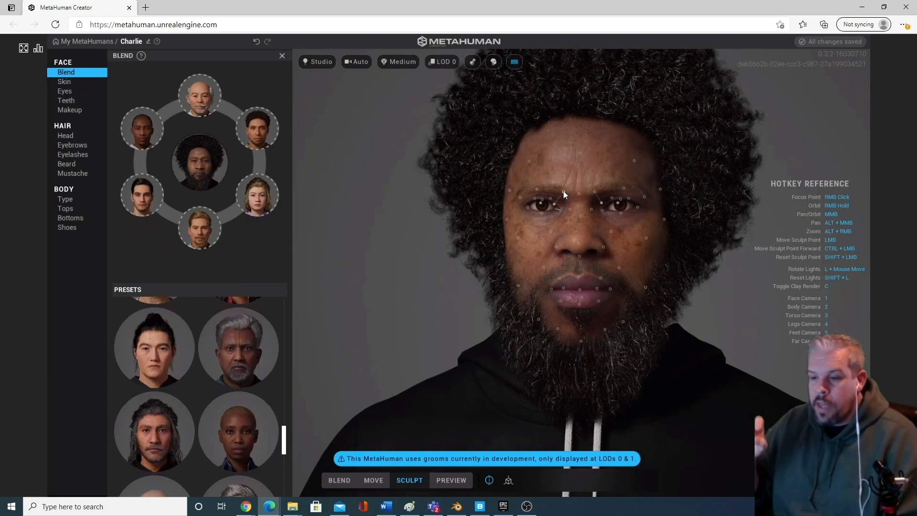
{"action": "left_click", "coordinate": [451, 480]}
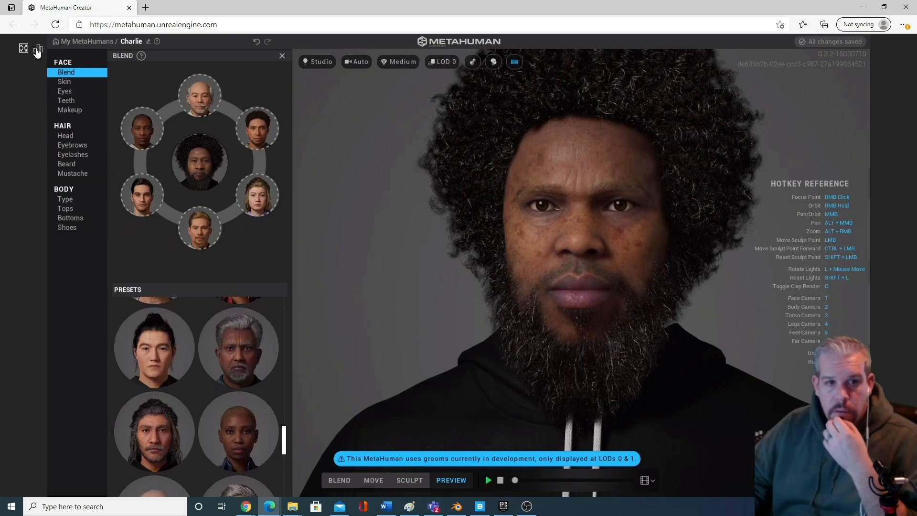
Duplicate Charlie in the saved characters and check the duplicate pair, including the asset warning on one of them.
{"action": "left_click", "coordinate": [85, 43]}
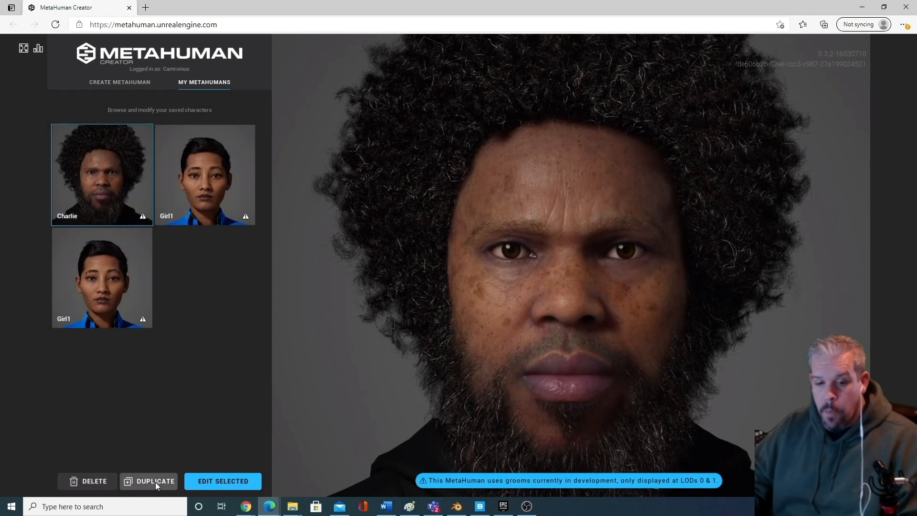
{"action": "left_click", "coordinate": [223, 482]}
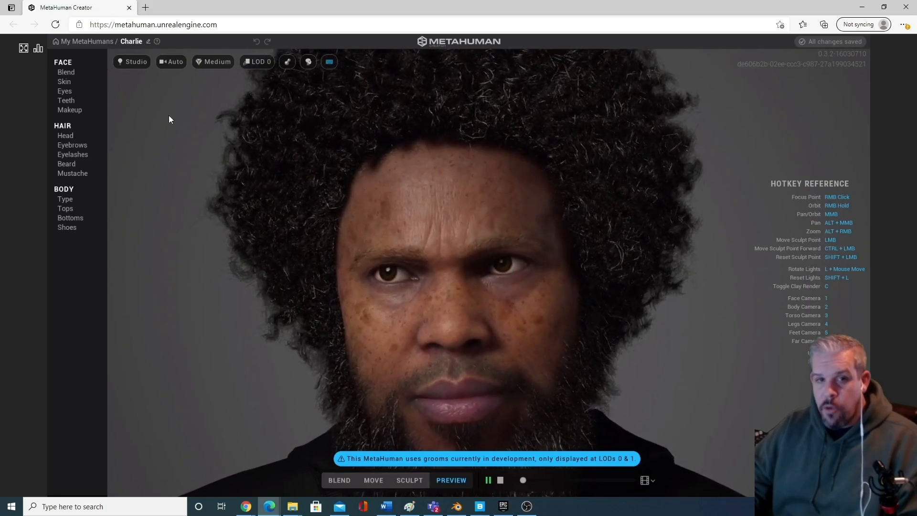
{"action": "left_click", "coordinate": [64, 41]}
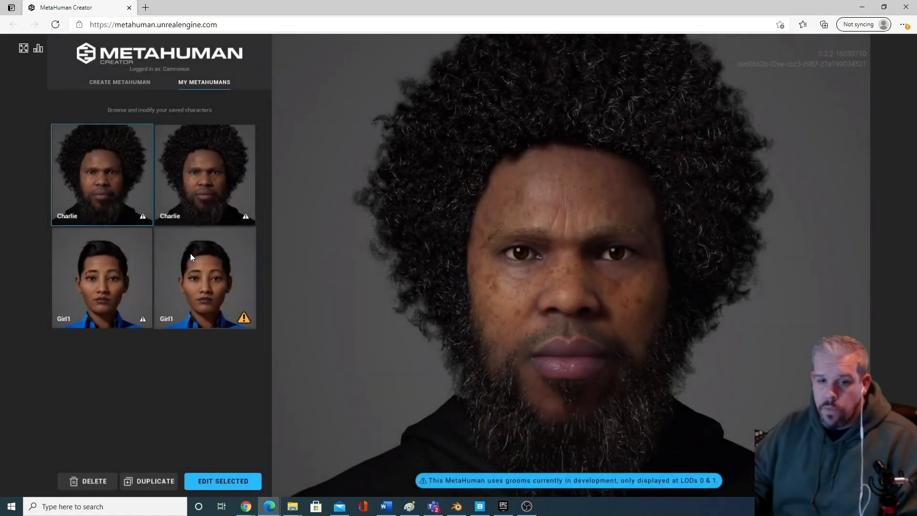
{"action": "left_click", "coordinate": [202, 174]}
{"action": "mouse_move", "coordinate": [245, 218]}
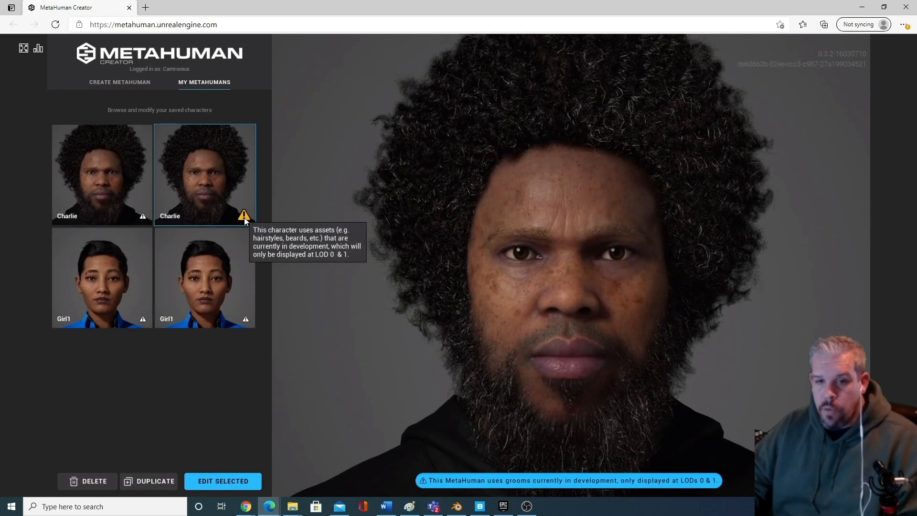
Open the first of the two Charlie characters for editing and rename it as CharliesDad.
{"action": "left_click", "coordinate": [119, 190]}
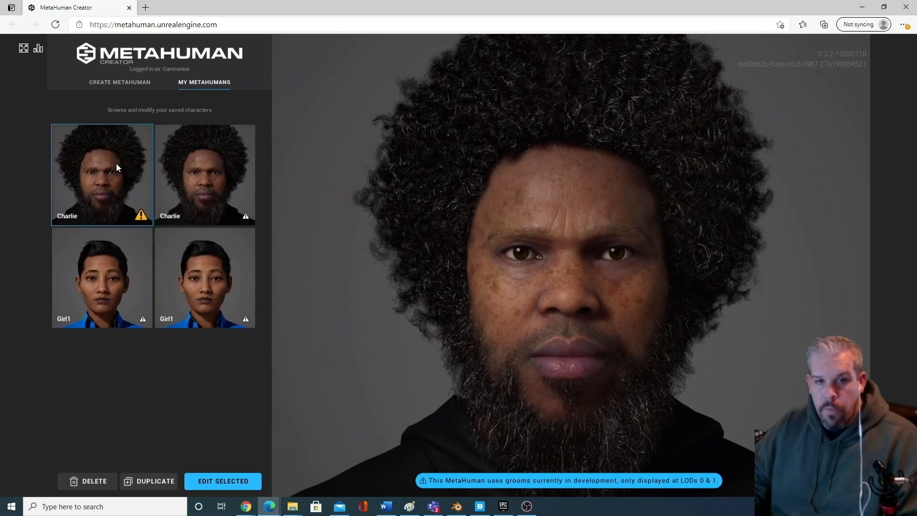
{"action": "left_click", "coordinate": [220, 486]}
{"action": "double_click", "coordinate": [136, 41]}
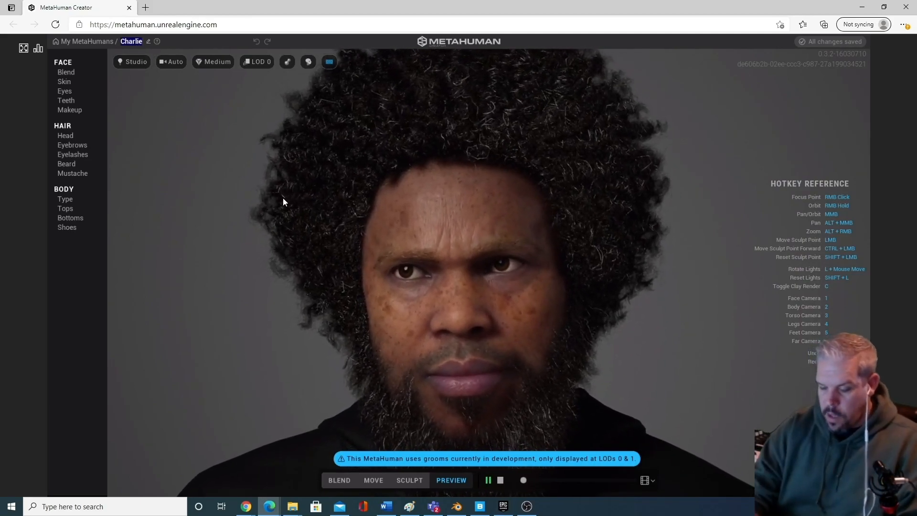
{"action": "type", "text": "CH"}
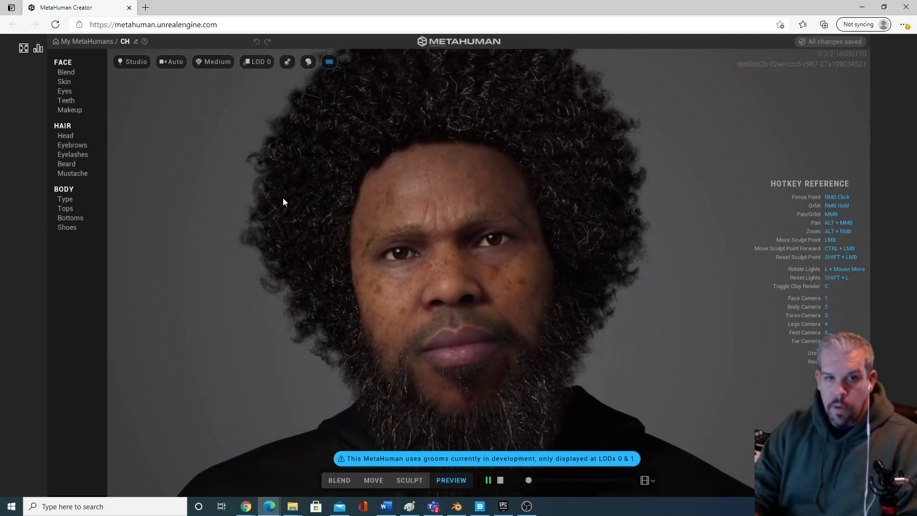
{"action": "type", "text": "arl"}
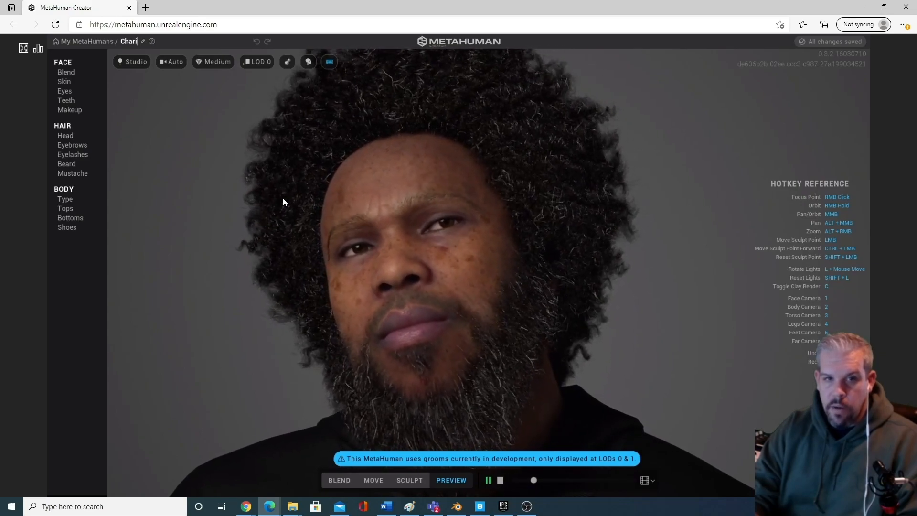
{"action": "type", "text": "ies"}
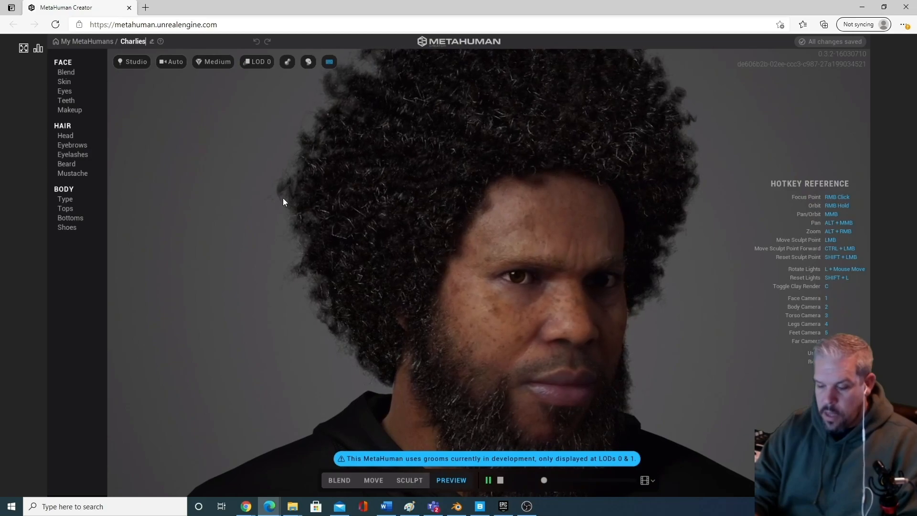
{"action": "type", "text": "Dad"}
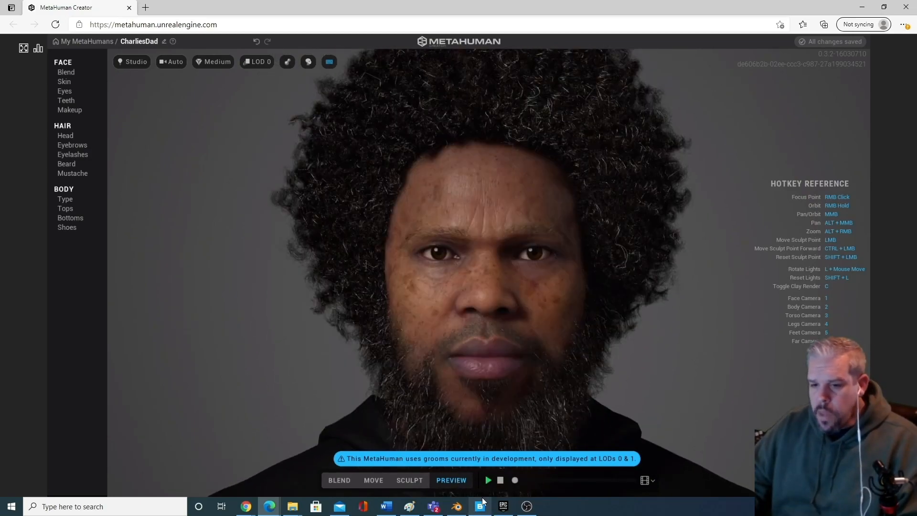
Play the preview animation and frame the character's head and upper body to watch it.
{"action": "left_click", "coordinate": [489, 480]}
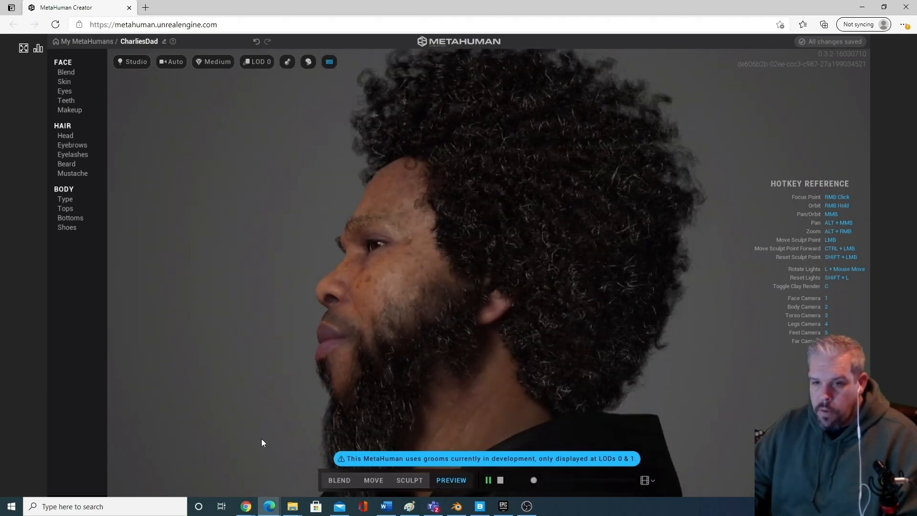
{"action": "middle_click_drag", "start_coordinate": [263, 469], "coordinate": [285, 212]}
{"action": "scroll", "coordinate": [313, 235], "scroll_direction": "down", "scroll_amount": 5}
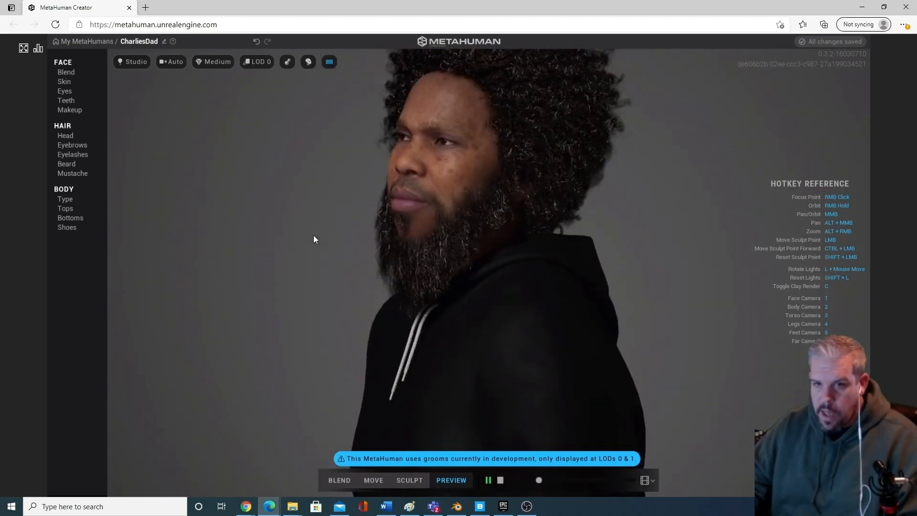
View the whole character from behind and from the front, stop the preview animation, and switch to the face camera.
{"action": "scroll", "coordinate": [377, 280], "scroll_direction": "down", "scroll_amount": 5}
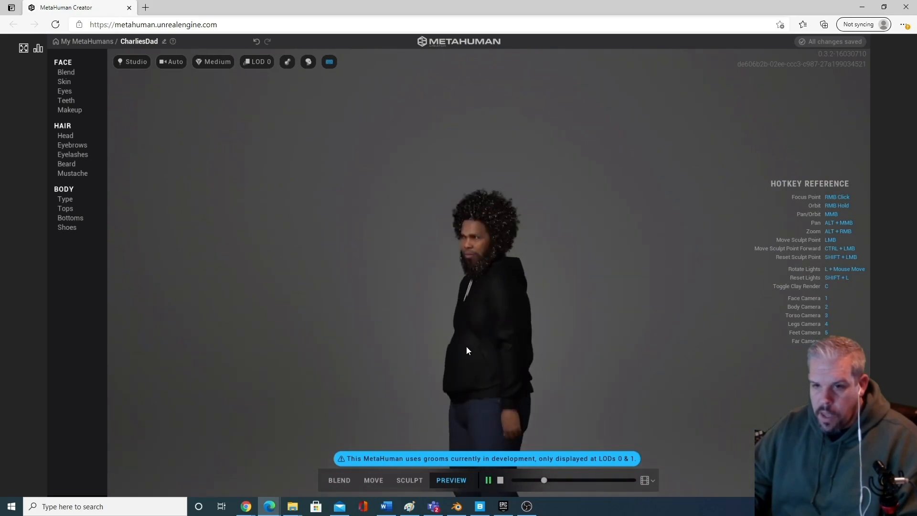
{"action": "right_click_drag", "start_coordinate": [515, 327], "coordinate": [2, 270]}
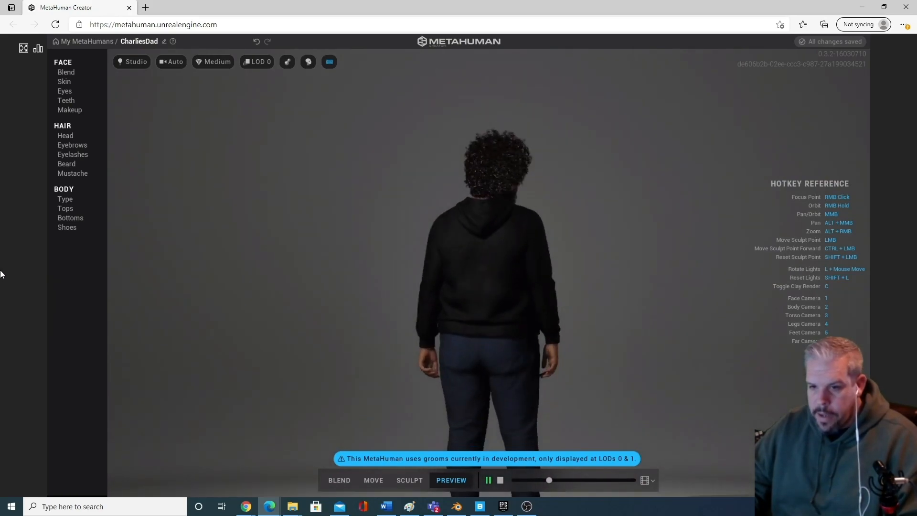
{"action": "right_click_drag", "start_coordinate": [483, 289], "coordinate": [841, 377]}
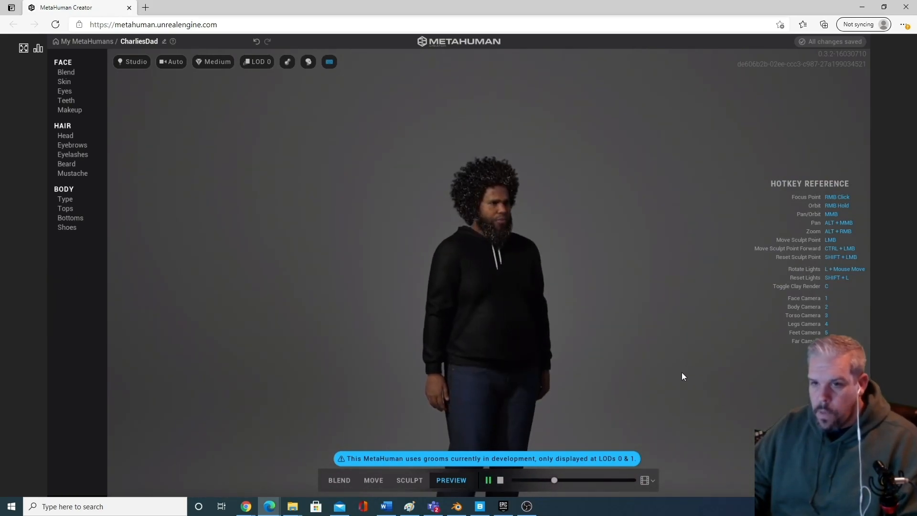
{"action": "left_click", "coordinate": [500, 480]}
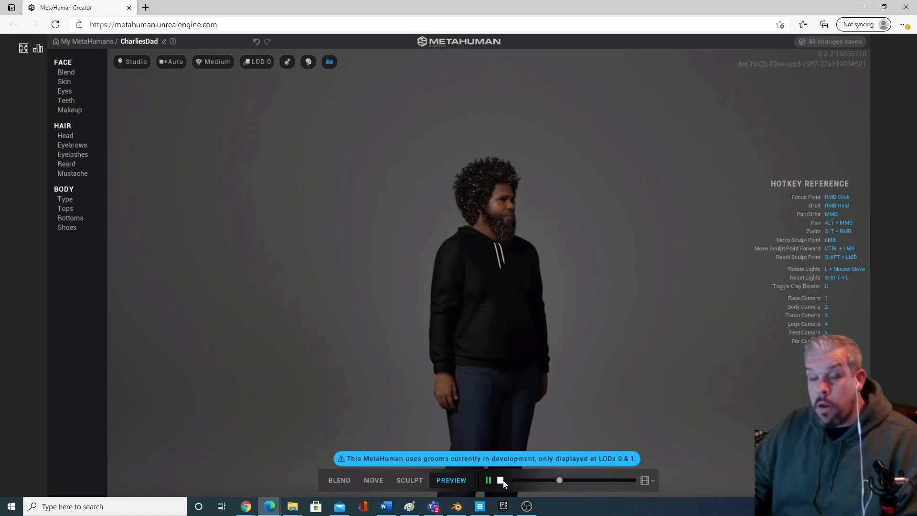
{"action": "key", "text": "1"}
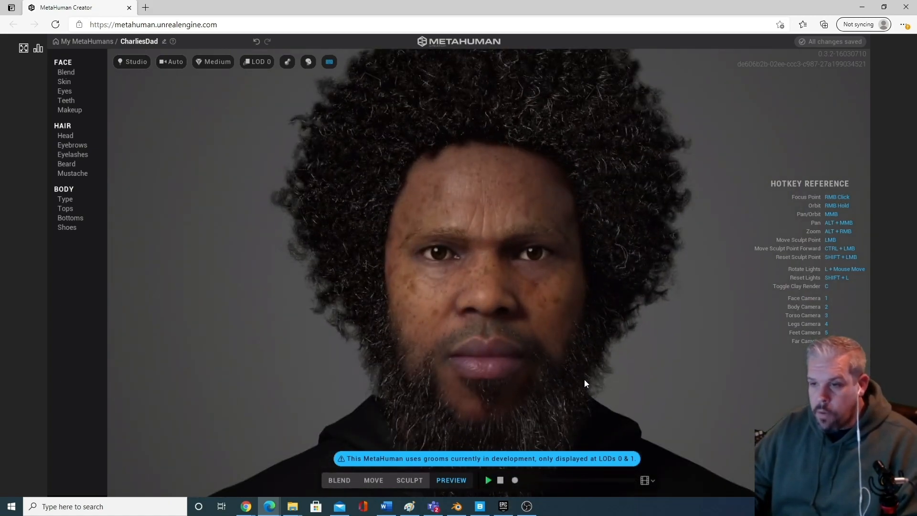
{"action": "scroll", "coordinate": [570, 361], "scroll_direction": "down", "scroll_amount": 3}
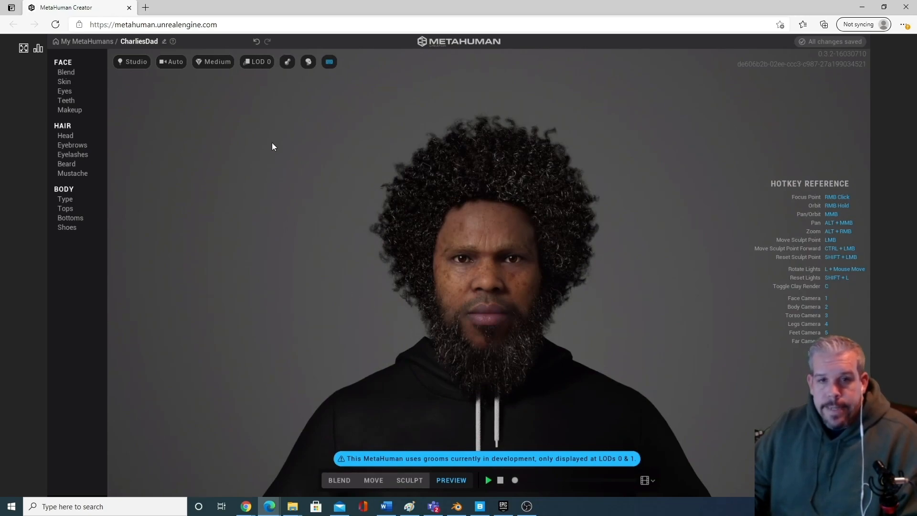
Preview the character at the LOD 7, LOD 6, LOD 3 and LOD 1 levels of detail.
{"action": "left_click", "coordinate": [248, 60]}
{"action": "left_click", "coordinate": [234, 210]}
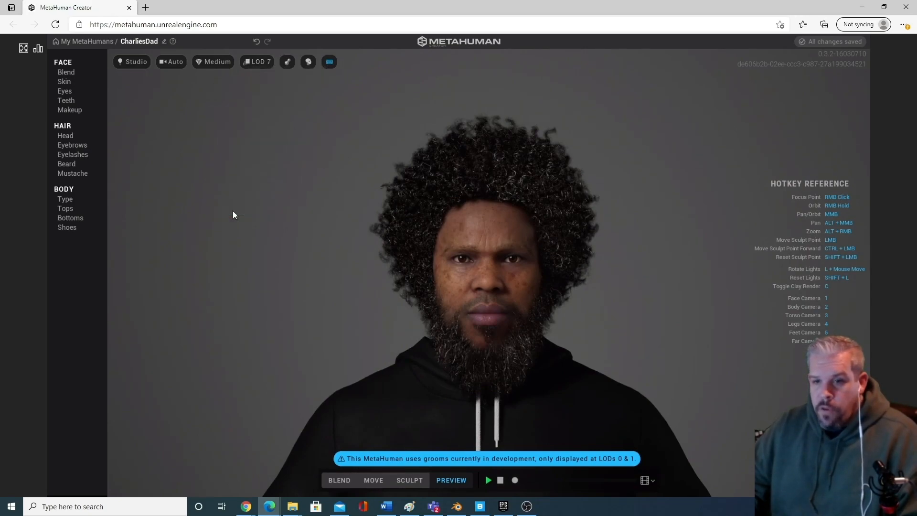
{"action": "left_click", "coordinate": [258, 62]}
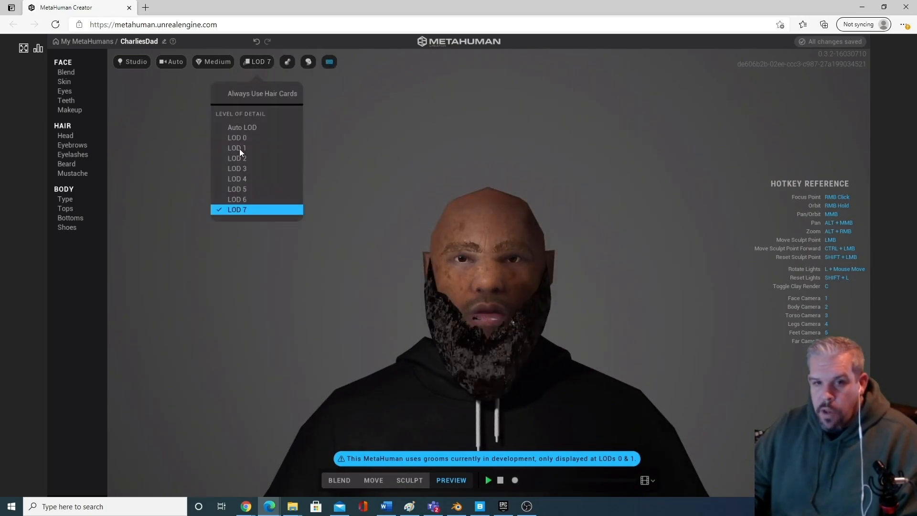
{"action": "left_click", "coordinate": [240, 200]}
{"action": "left_click", "coordinate": [248, 60]}
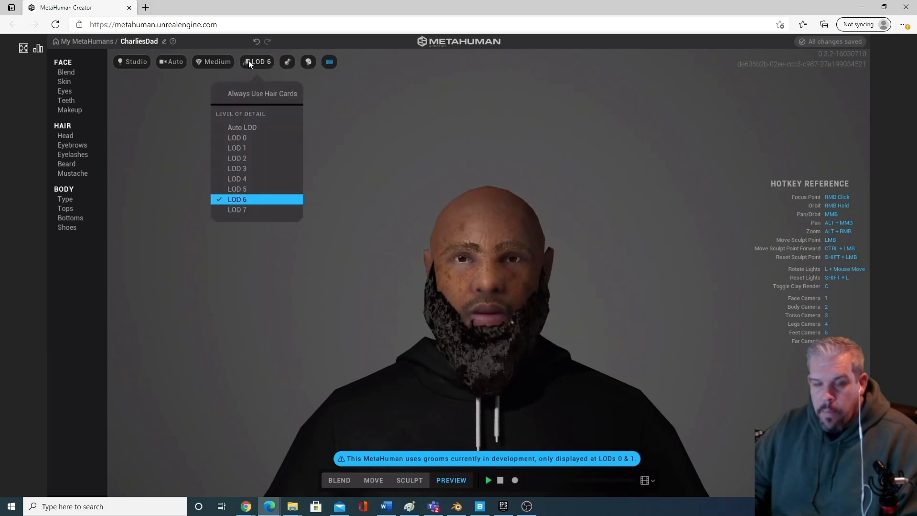
{"action": "left_click", "coordinate": [239, 169]}
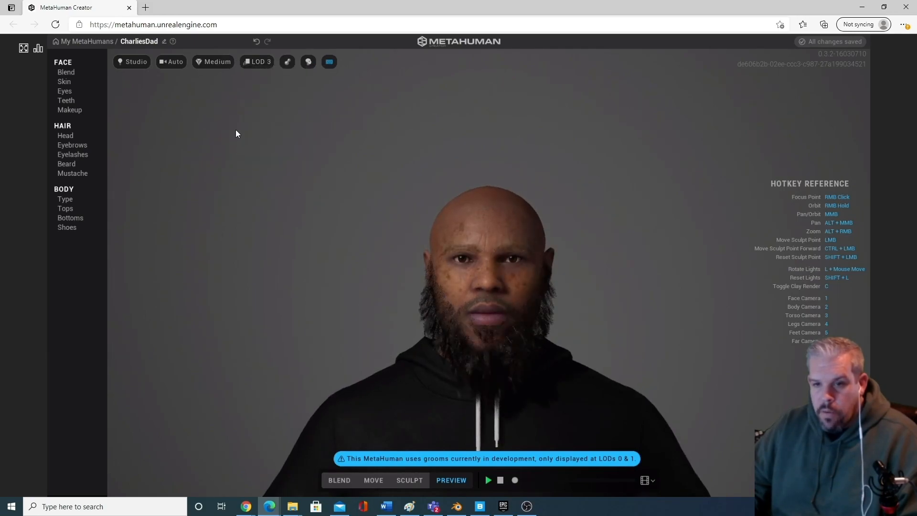
{"action": "left_click", "coordinate": [249, 63]}
{"action": "left_click", "coordinate": [244, 148]}
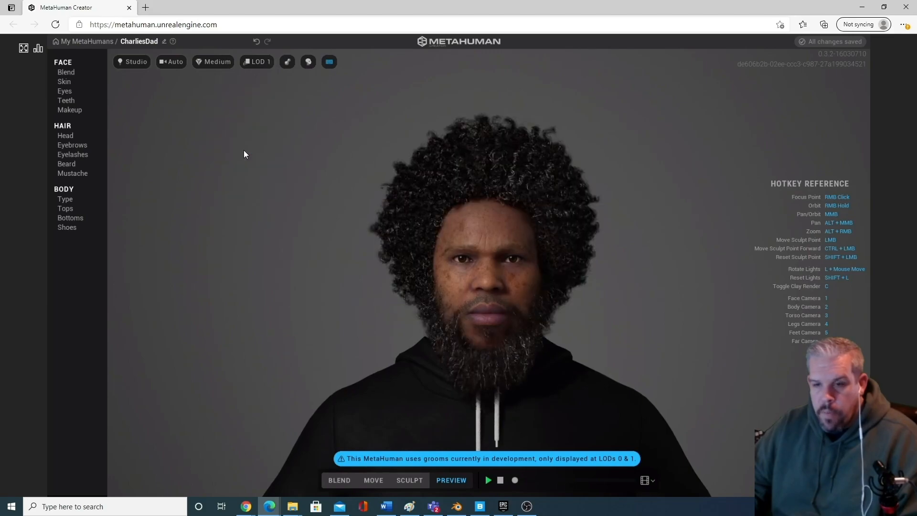
Compare the hair at LOD 0, LOD 2 and LOD 4, and set the level of detail to Auto LOD.
{"action": "left_click", "coordinate": [257, 62]}
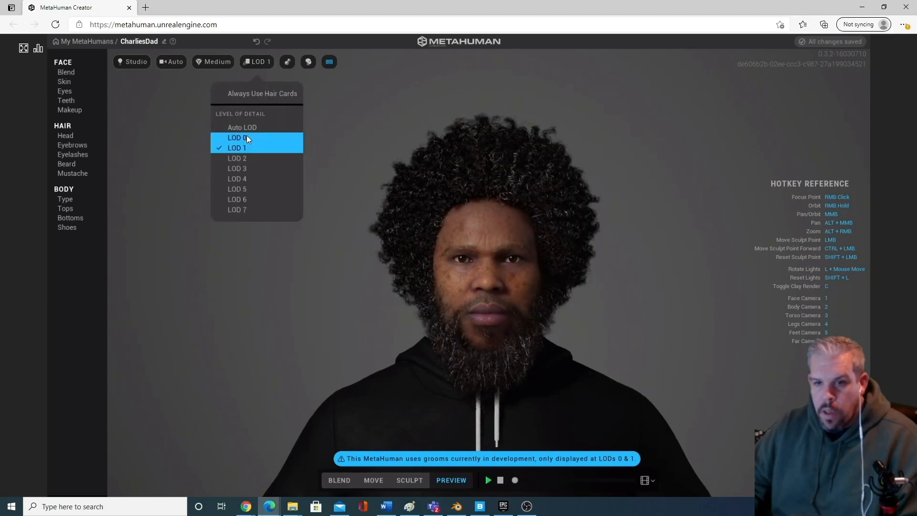
{"action": "left_click", "coordinate": [247, 137]}
{"action": "left_click", "coordinate": [262, 63]}
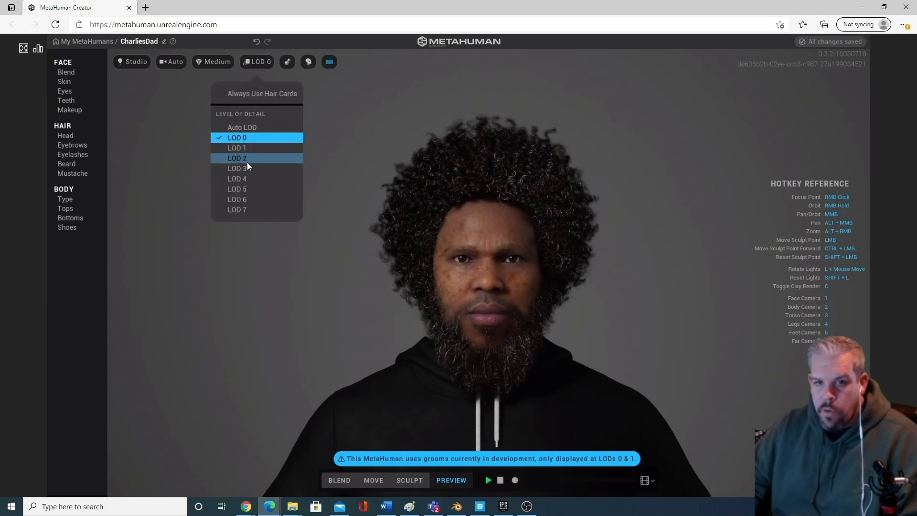
{"action": "left_click", "coordinate": [248, 160]}
{"action": "left_click", "coordinate": [261, 61]}
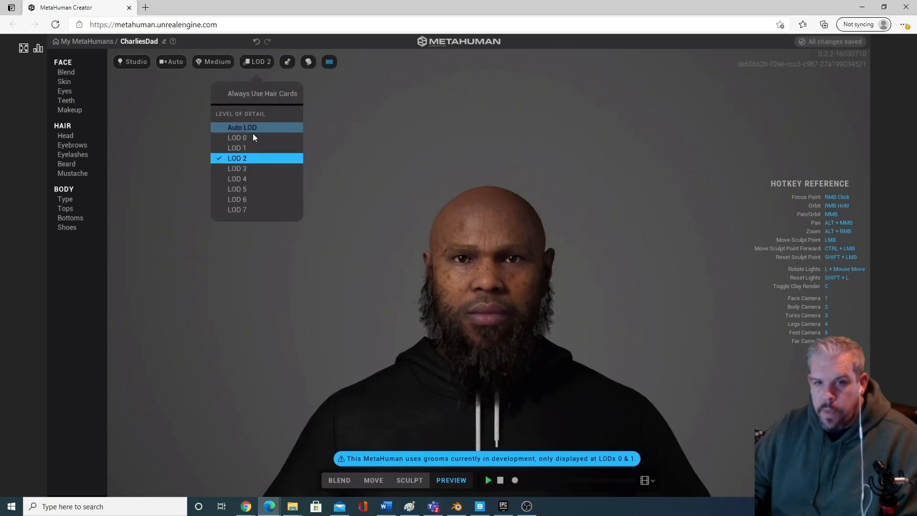
{"action": "left_click", "coordinate": [245, 178]}
{"action": "left_click", "coordinate": [256, 61]}
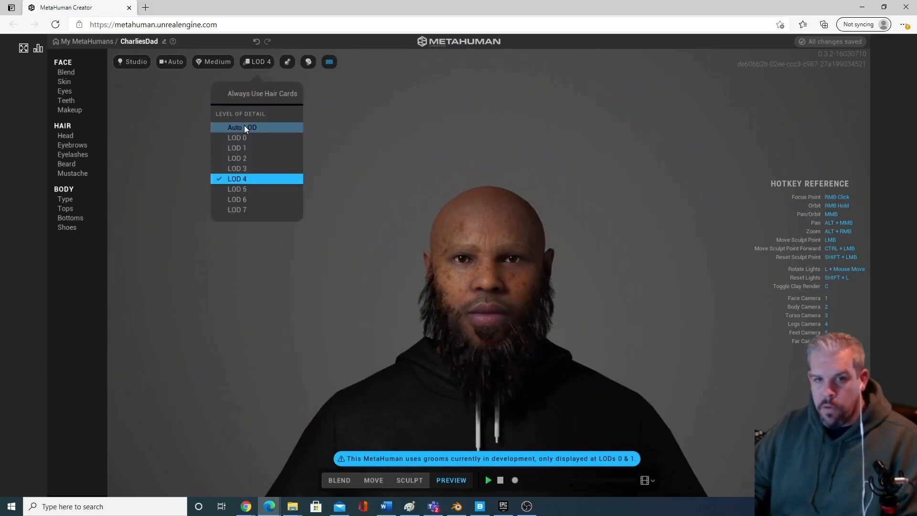
{"action": "left_click", "coordinate": [245, 126]}
Compare Epic (Ray Traced) and High (Ray Traced) render quality on the head close-up, and return the quality to Medium.
{"action": "left_click", "coordinate": [213, 63]}
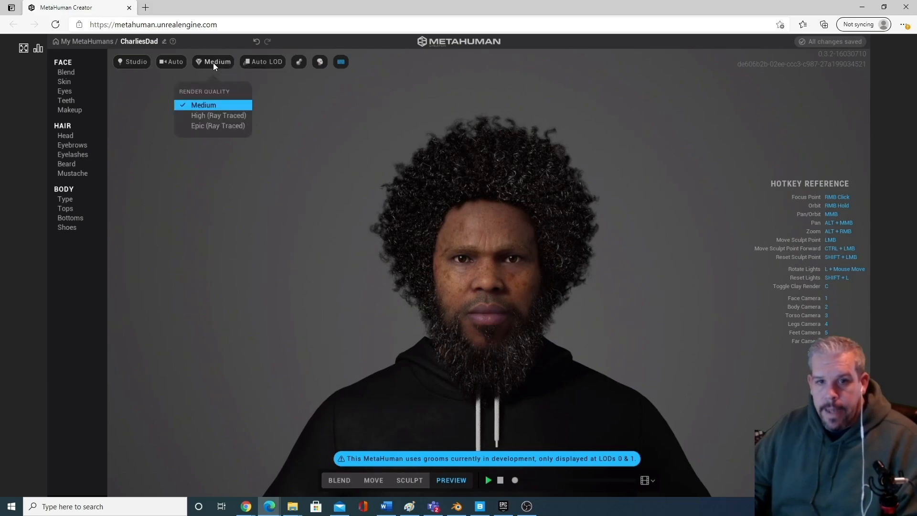
{"action": "left_click", "coordinate": [208, 126]}
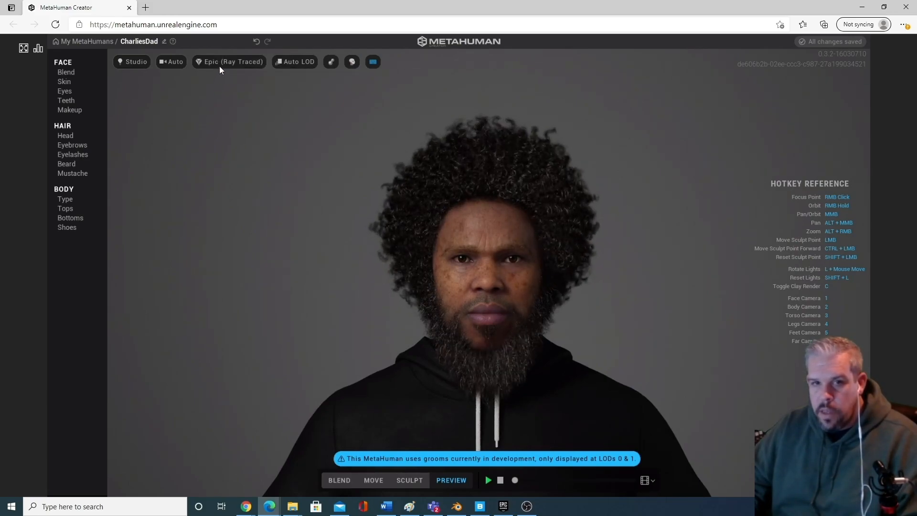
{"action": "left_click", "coordinate": [220, 63]}
{"action": "left_click", "coordinate": [225, 115]}
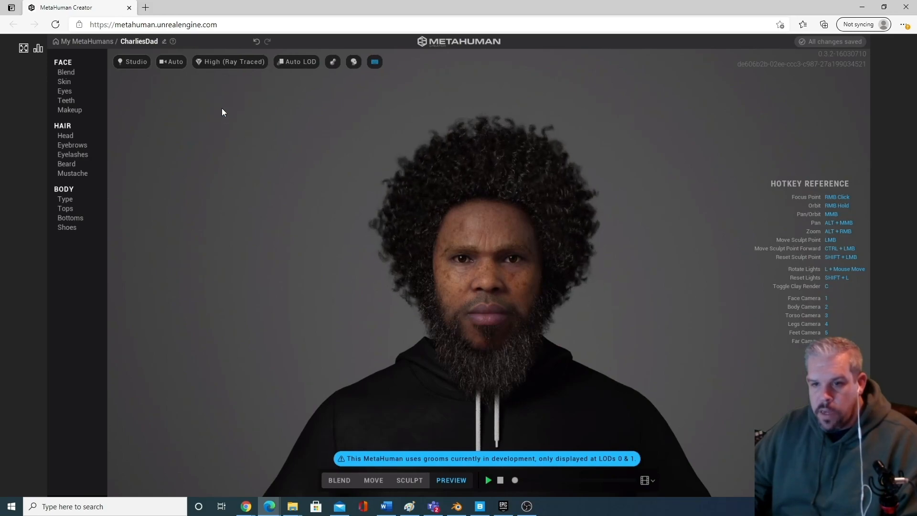
{"action": "left_click", "coordinate": [228, 62]}
{"action": "left_click", "coordinate": [220, 105]}
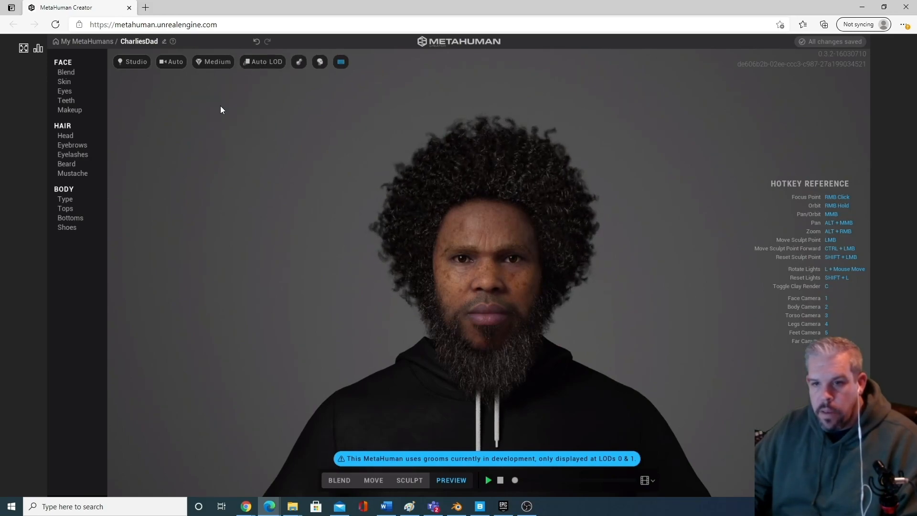
Try High and Epic ray-traced render quality from a more distant upper-body view, ending on Medium quality.
{"action": "scroll", "coordinate": [449, 259], "scroll_direction": "down", "scroll_amount": 8}
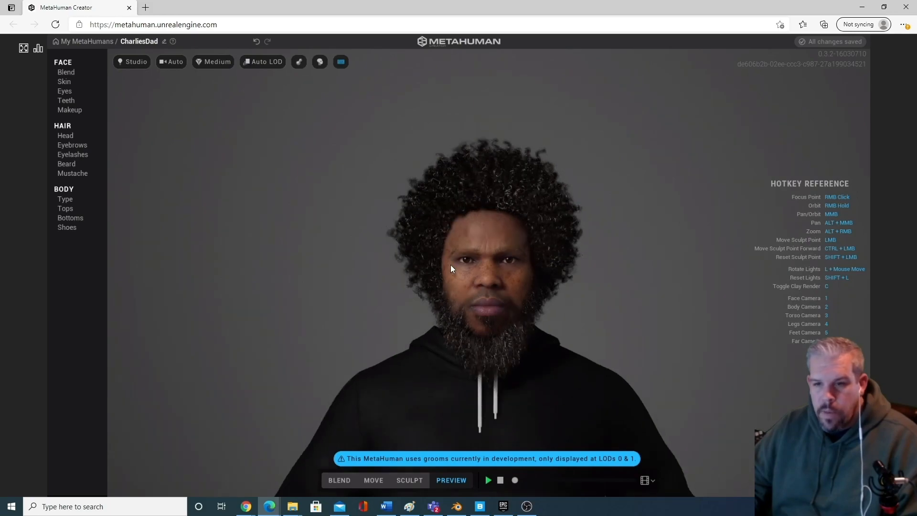
{"action": "scroll", "coordinate": [386, 250], "scroll_direction": "up", "scroll_amount": 2}
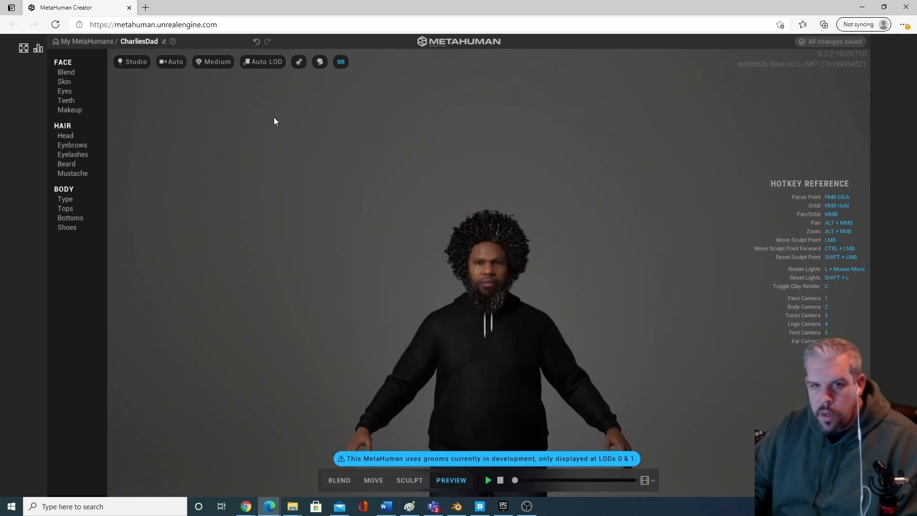
{"action": "left_click", "coordinate": [214, 64]}
{"action": "left_click", "coordinate": [228, 116]}
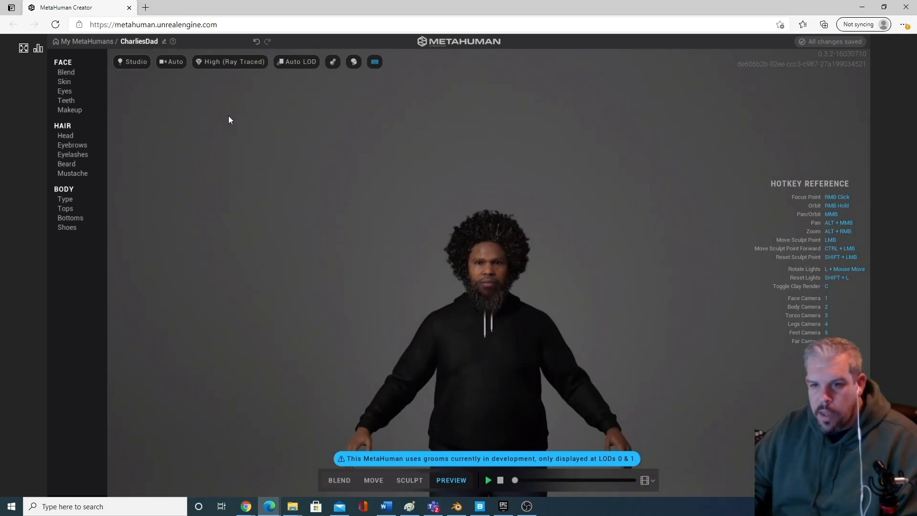
{"action": "left_click", "coordinate": [211, 62]}
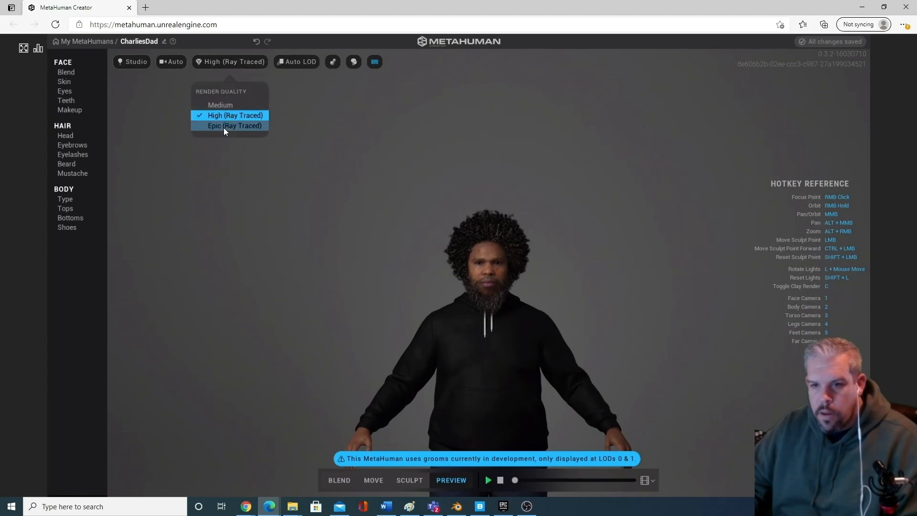
{"action": "left_click", "coordinate": [223, 127]}
{"action": "left_click", "coordinate": [220, 64]}
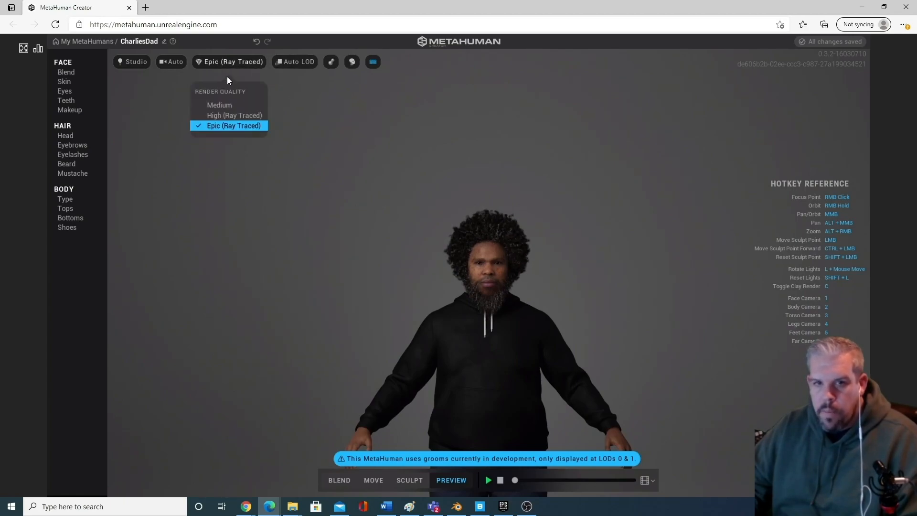
{"action": "left_click", "coordinate": [219, 104]}
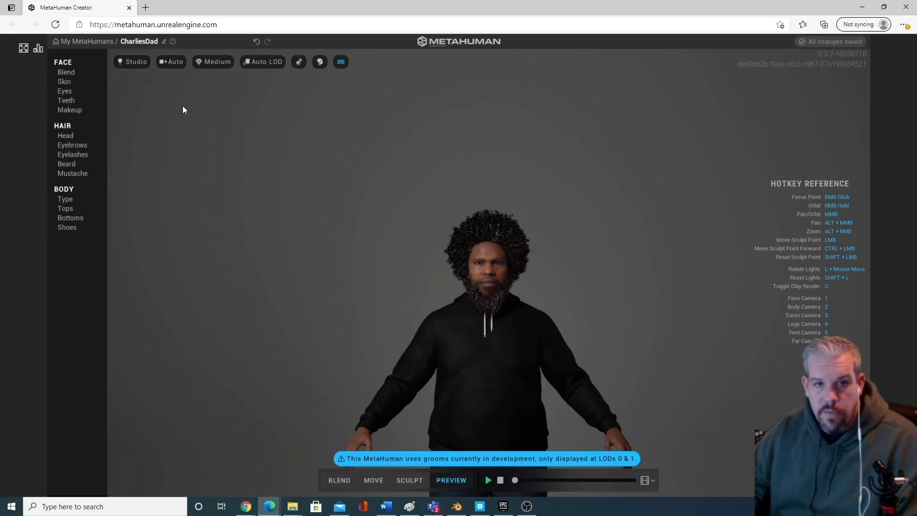
View the character with the Body camera, switch back to Auto camera, and review the available camera options.
{"action": "left_click", "coordinate": [170, 62]}
{"action": "left_click", "coordinate": [164, 127]}
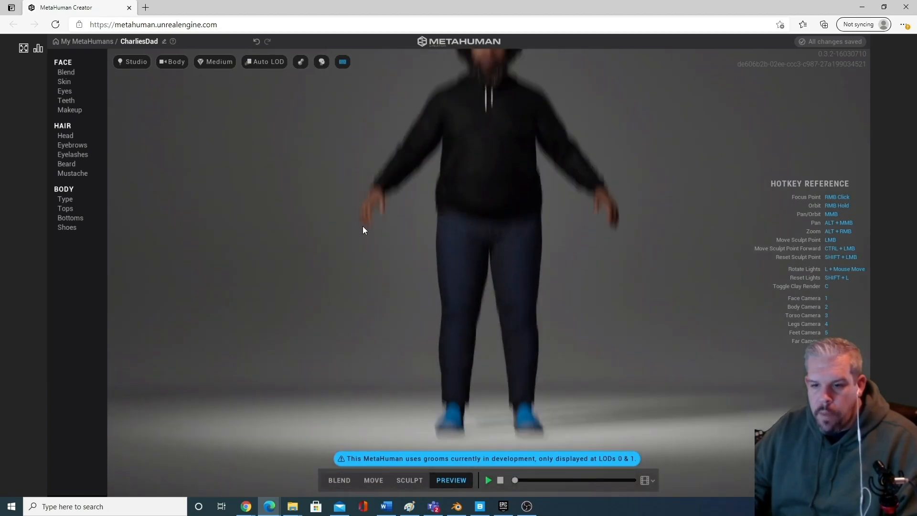
{"action": "left_click", "coordinate": [170, 62]}
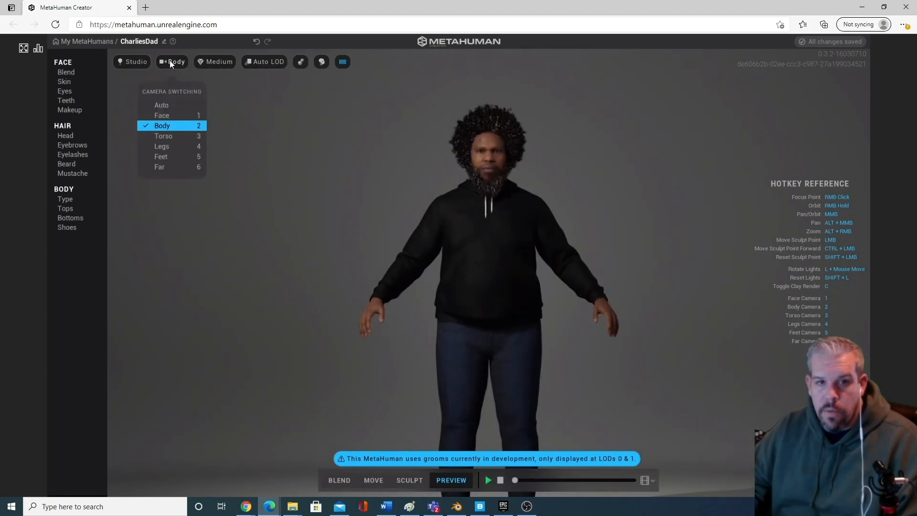
{"action": "left_click", "coordinate": [167, 103]}
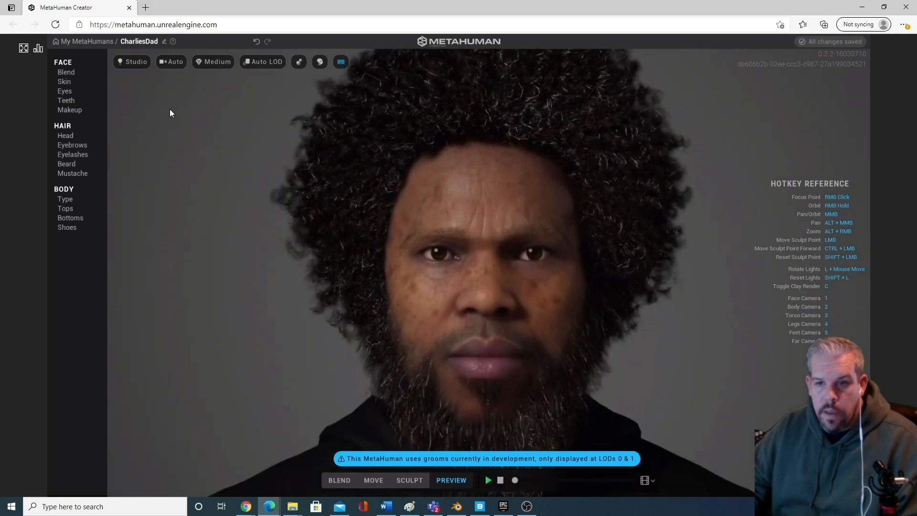
{"action": "left_click", "coordinate": [170, 62]}
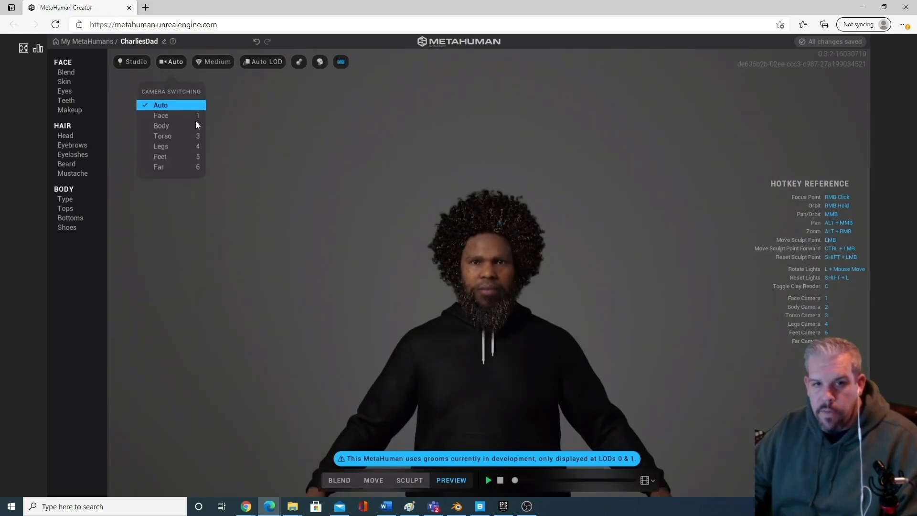
{"action": "left_click", "coordinate": [275, 159]}
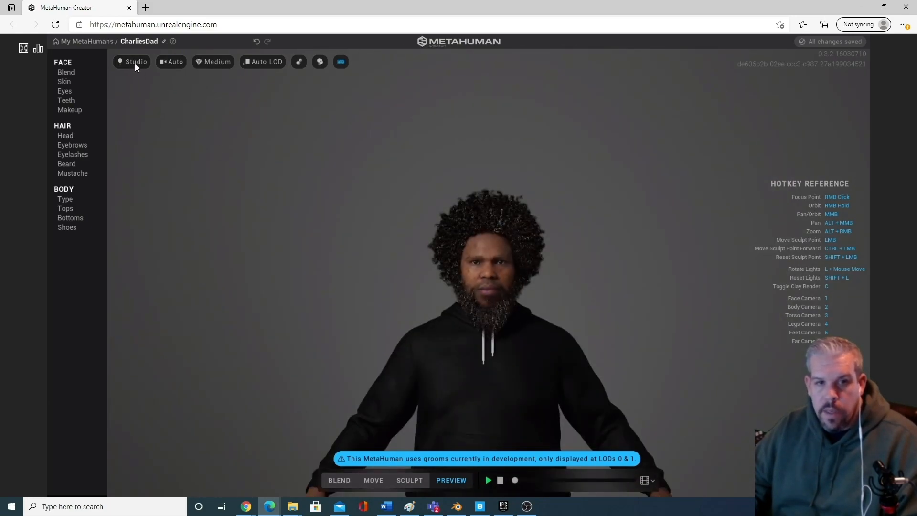
Change the lighting environment to Indoor and view the character with the face camera.
{"action": "left_click", "coordinate": [136, 62]}
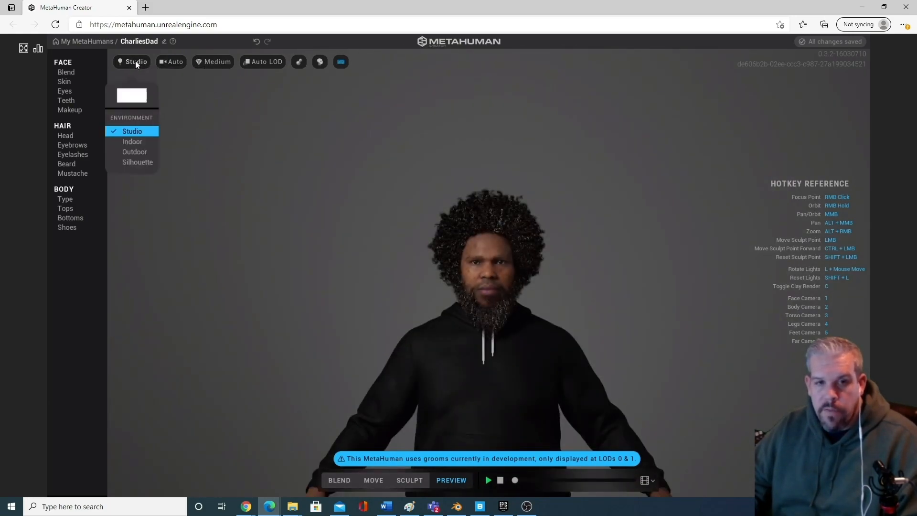
{"action": "left_click", "coordinate": [133, 142]}
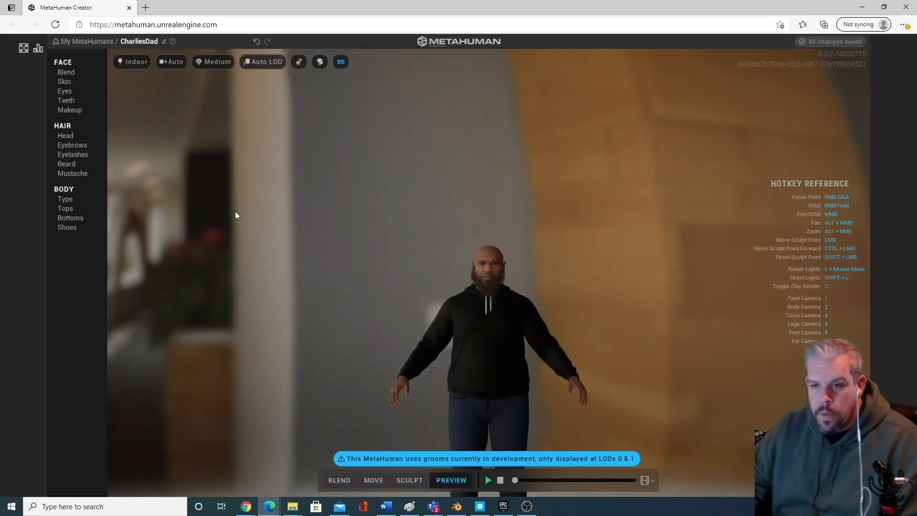
{"action": "key", "text": "1"}
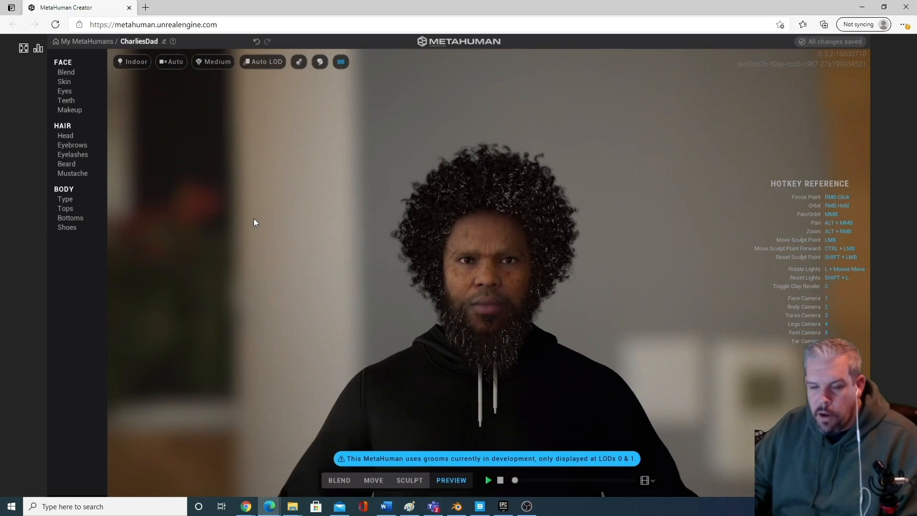
{"action": "left_click", "coordinate": [135, 64]}
Set the level of detail to LOD 0 and view the character with the body camera.
{"action": "left_click", "coordinate": [266, 62]}
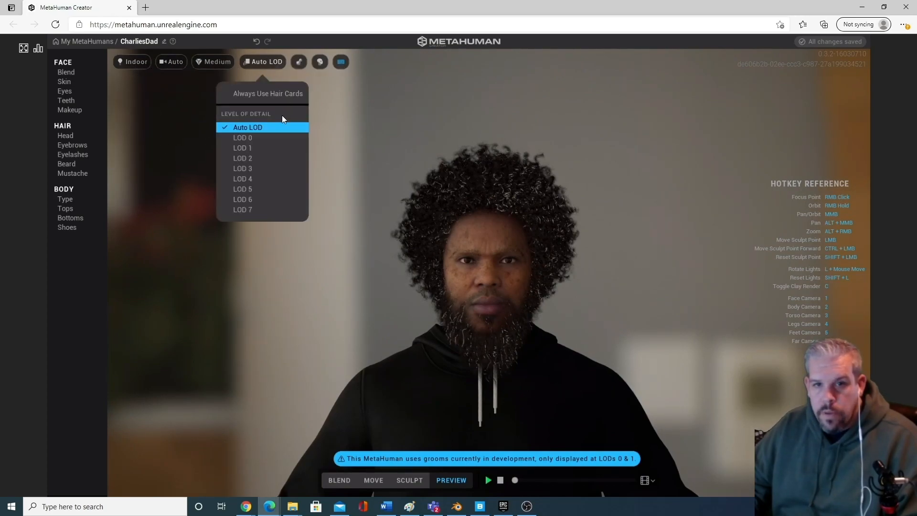
{"action": "left_click", "coordinate": [260, 139]}
{"action": "key", "text": "2"}
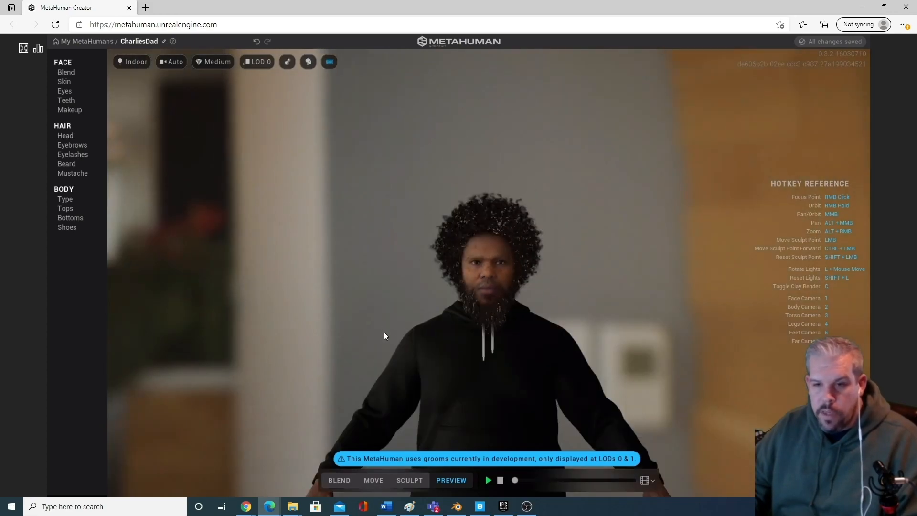
View the character with the torso camera and try the Outdoor and Silhouette lighting environments before returning to Indoor.
{"action": "key", "text": "3"}
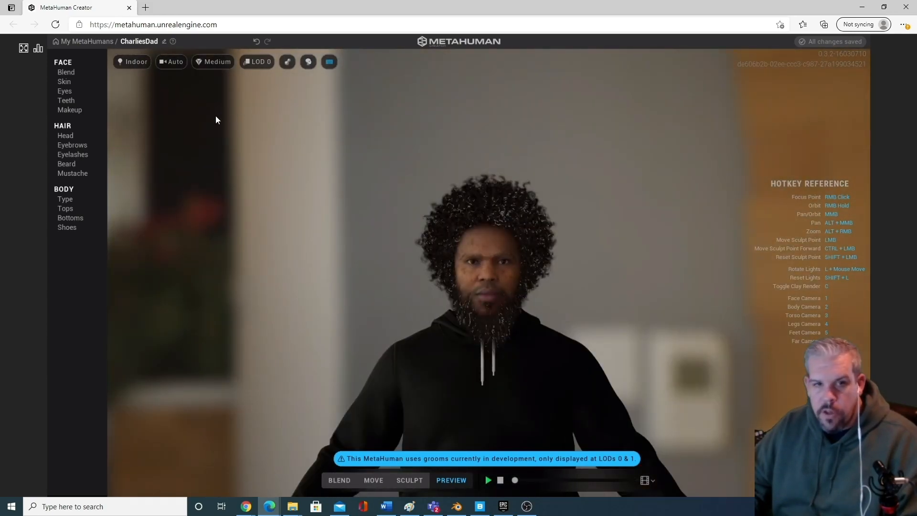
{"action": "left_click", "coordinate": [140, 62]}
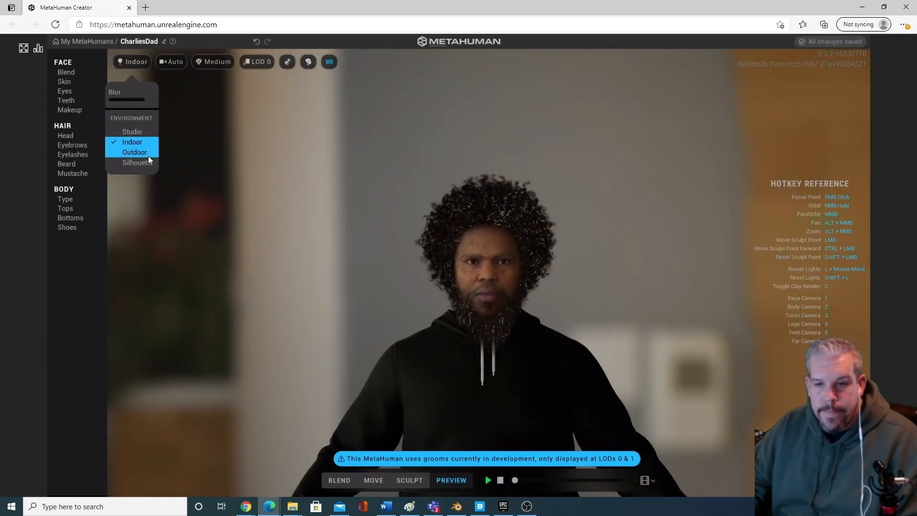
{"action": "left_click", "coordinate": [135, 152]}
{"action": "left_click", "coordinate": [136, 62]}
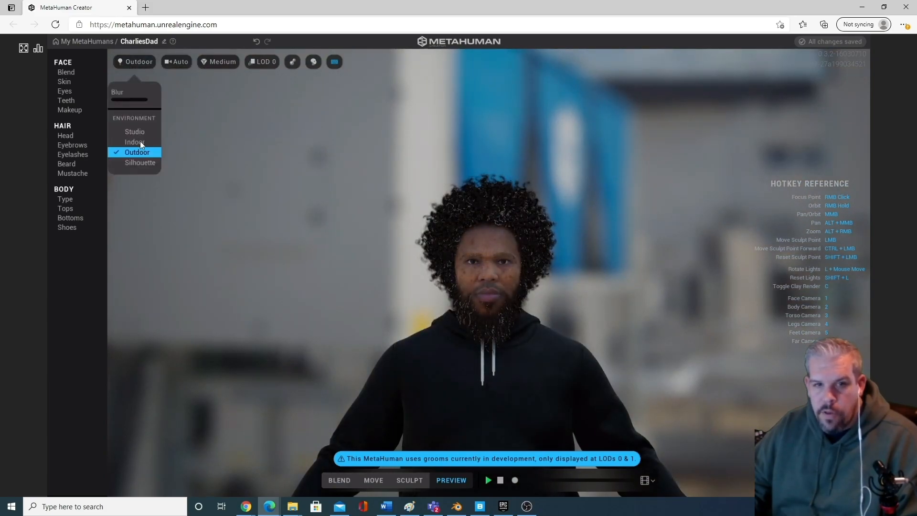
{"action": "left_click", "coordinate": [138, 164]}
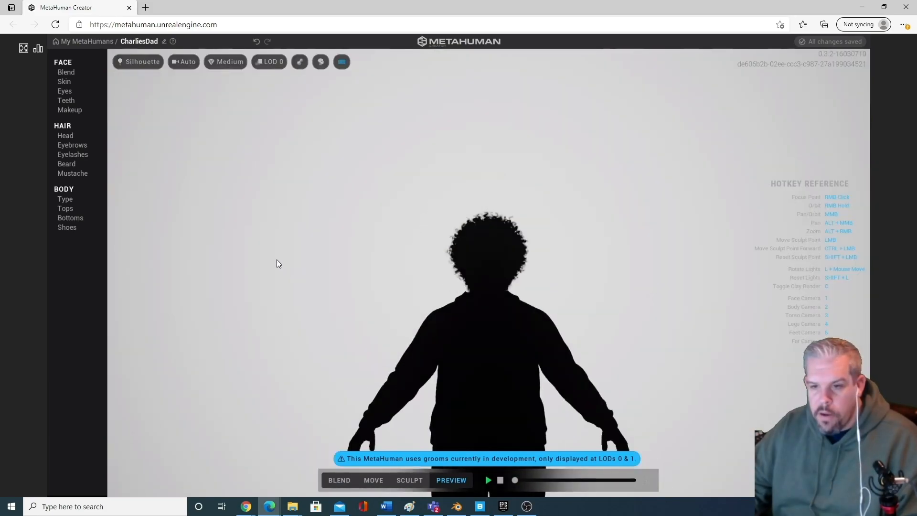
{"action": "left_click", "coordinate": [138, 62]}
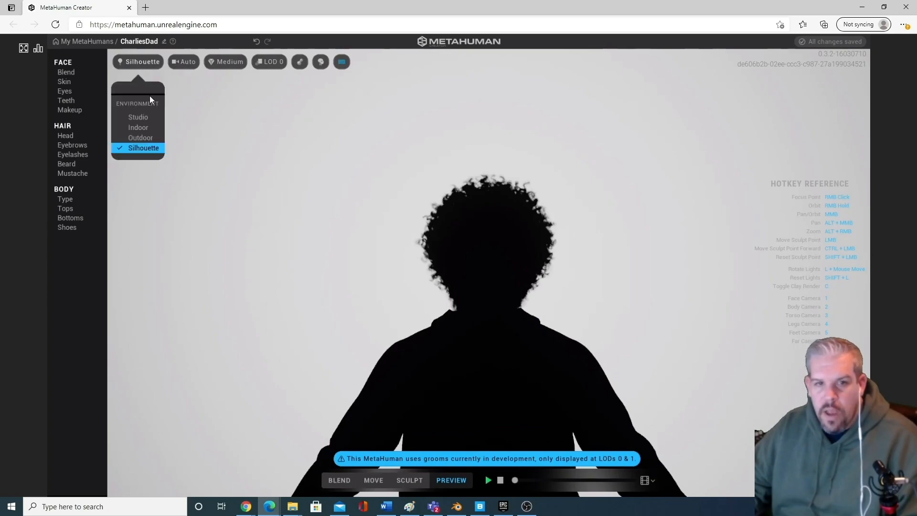
{"action": "left_click", "coordinate": [143, 137]}
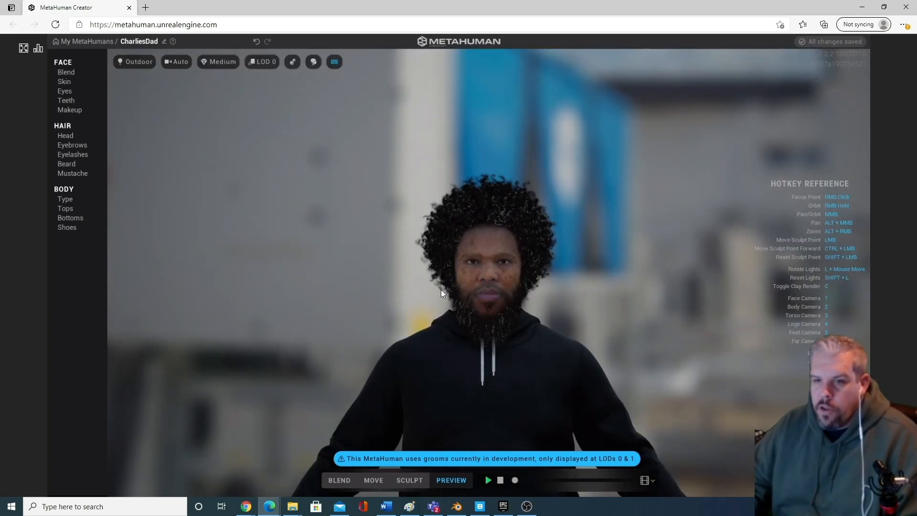
{"action": "left_click", "coordinate": [146, 62]}
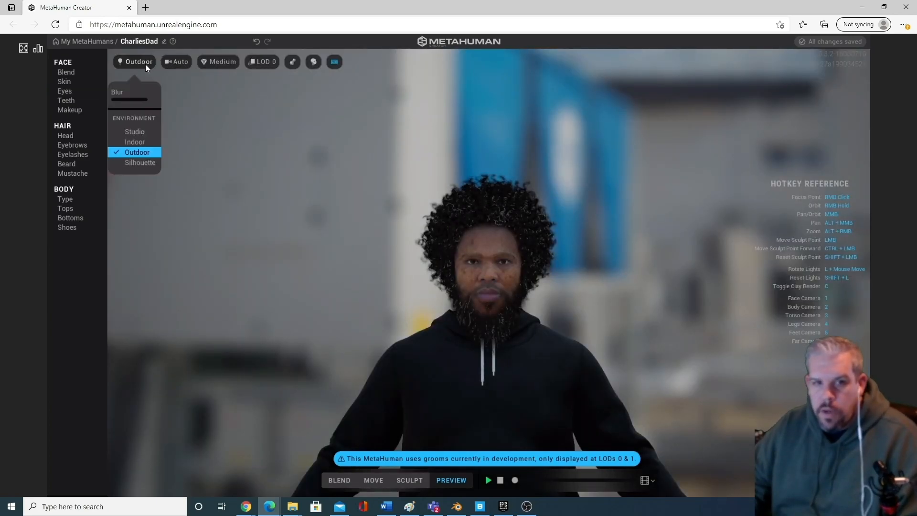
{"action": "left_click", "coordinate": [133, 141]}
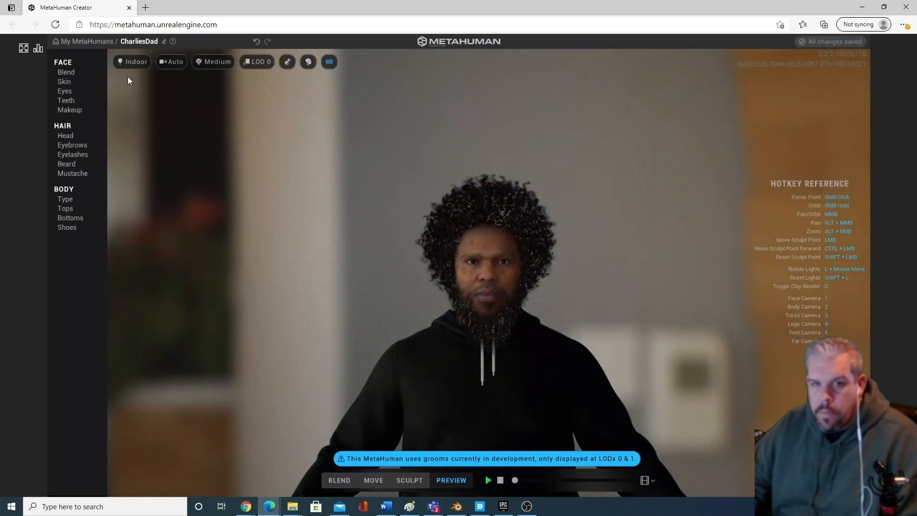
Set the lighting environment to Studio and view the character's body from a more distant, slightly turned angle.
{"action": "left_click", "coordinate": [131, 61]}
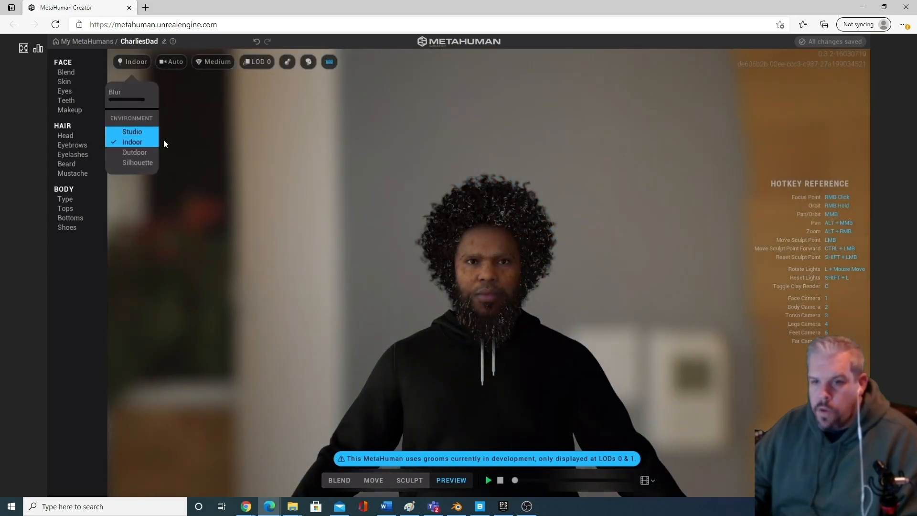
{"action": "left_click", "coordinate": [140, 132]}
{"action": "right_click_drag", "start_coordinate": [589, 344], "coordinate": [469, 381]}
{"action": "scroll", "coordinate": [468, 381], "scroll_direction": "down", "scroll_amount": 5}
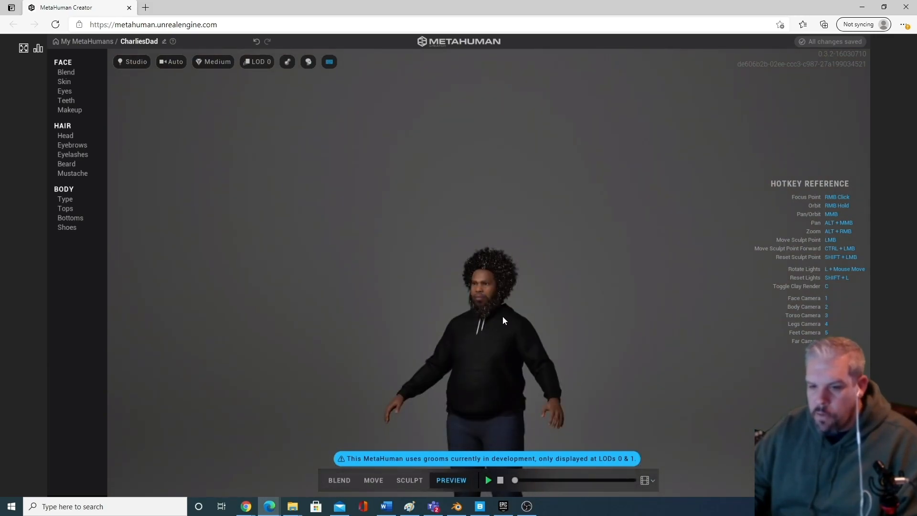
{"action": "middle_click_drag", "start_coordinate": [501, 326], "coordinate": [522, 332]}
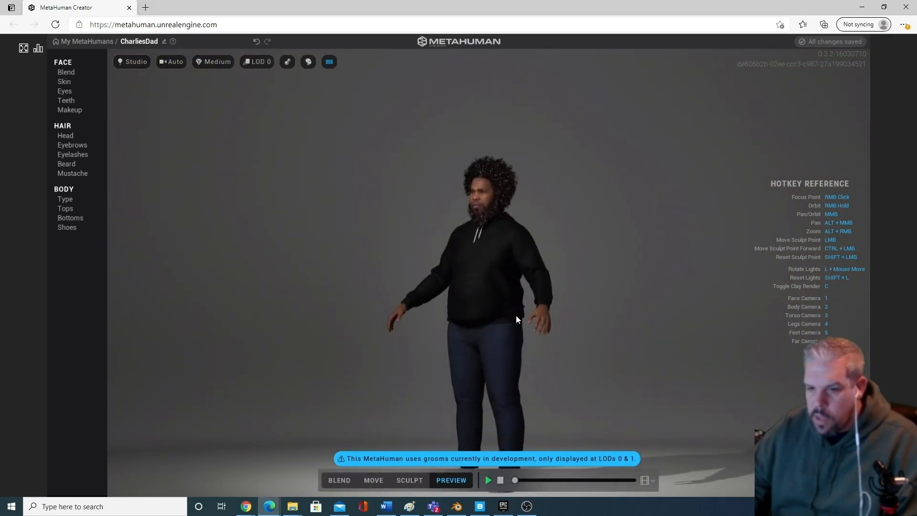
{"action": "right_click_drag", "start_coordinate": [497, 328], "coordinate": [547, 328]}
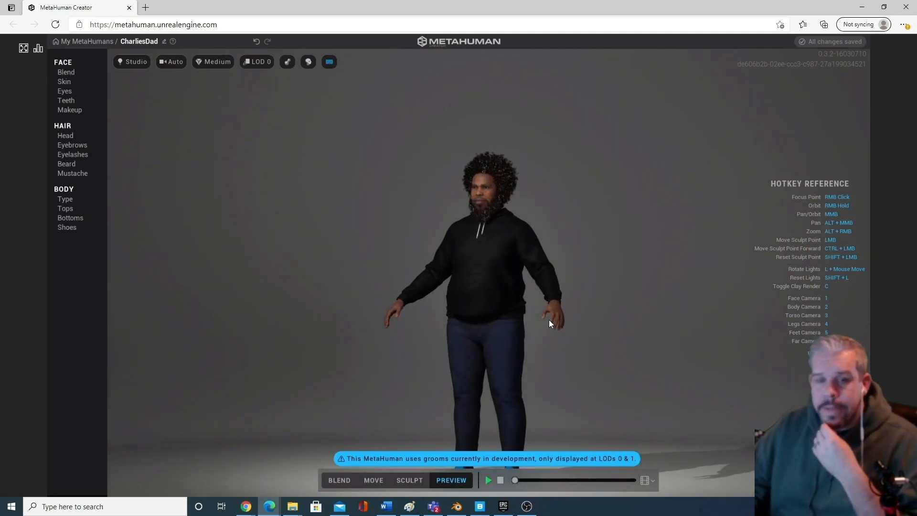
Show the streaming statistics overlay, and toggle the hotkey reference off and back on.
{"action": "left_click", "coordinate": [38, 49]}
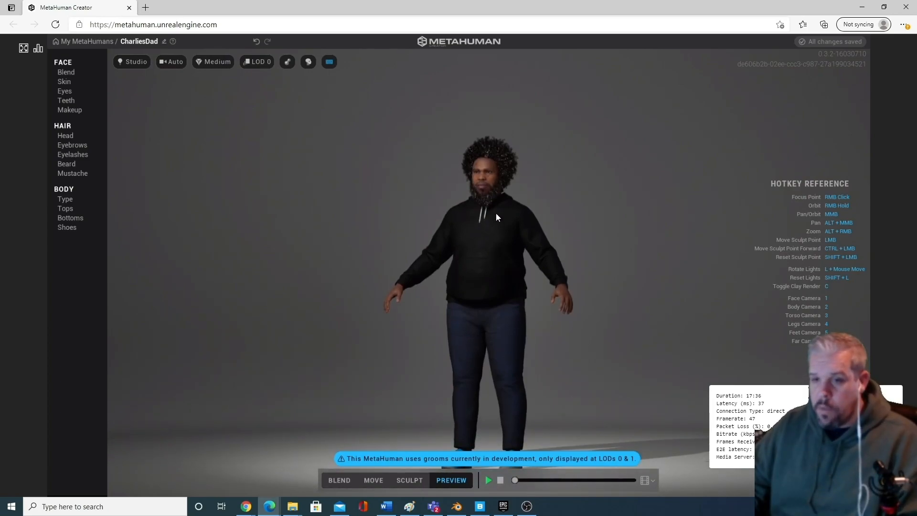
{"action": "scroll", "coordinate": [496, 242], "scroll_direction": "up", "scroll_amount": 2}
{"action": "middle_click_drag", "start_coordinate": [488, 218], "coordinate": [525, 340]}
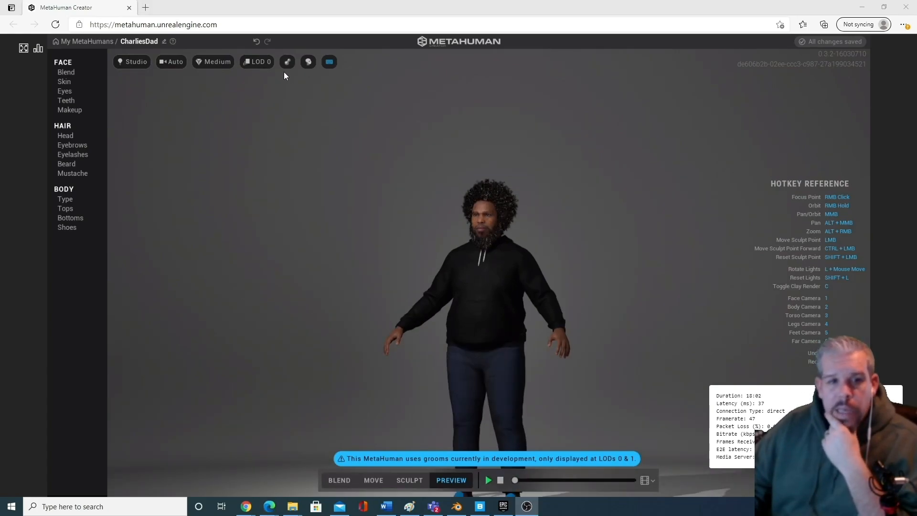
{"action": "left_click", "coordinate": [329, 63]}
{"action": "left_click", "coordinate": [329, 64]}
Hide the character's hair and examine the bald head from a closer view.
{"action": "left_click", "coordinate": [309, 62]}
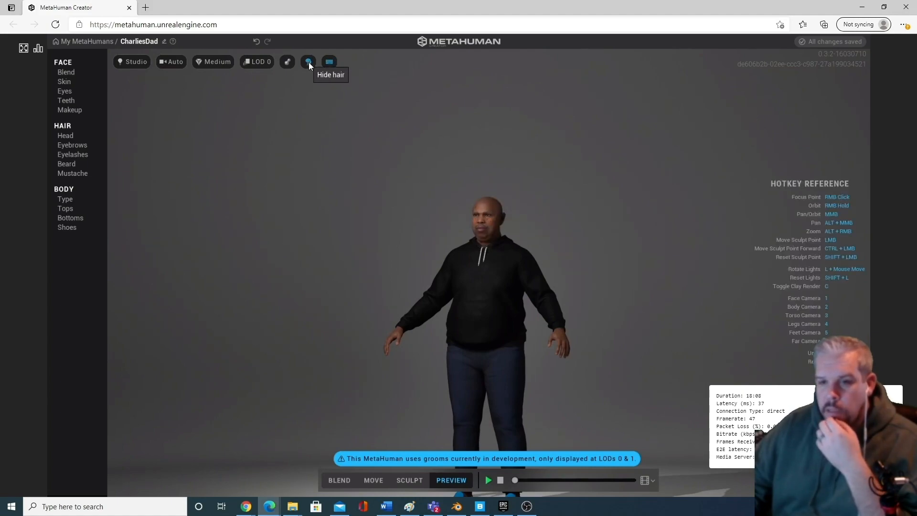
{"action": "left_click", "coordinate": [309, 62]}
{"action": "left_click", "coordinate": [309, 62]}
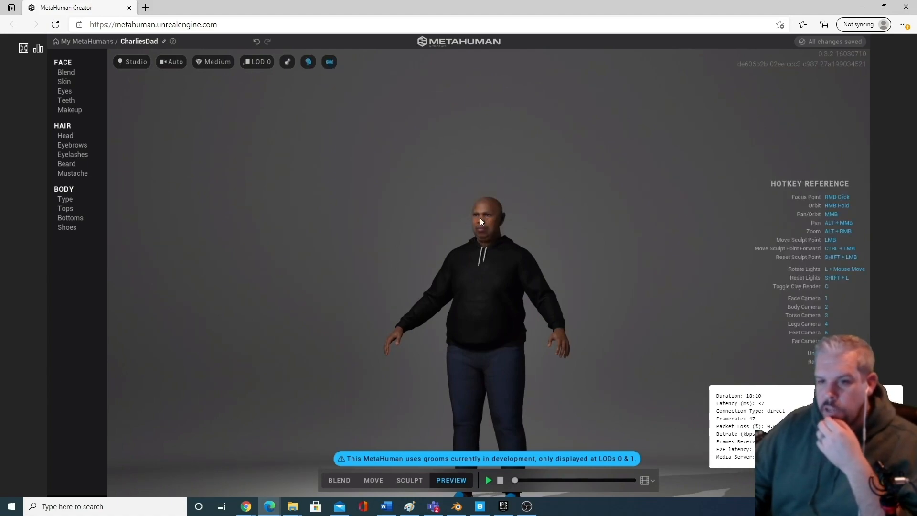
{"action": "scroll", "coordinate": [489, 220], "scroll_direction": "up", "scroll_amount": 2}
{"action": "scroll", "coordinate": [487, 224], "scroll_direction": "up", "scroll_amount": 3}
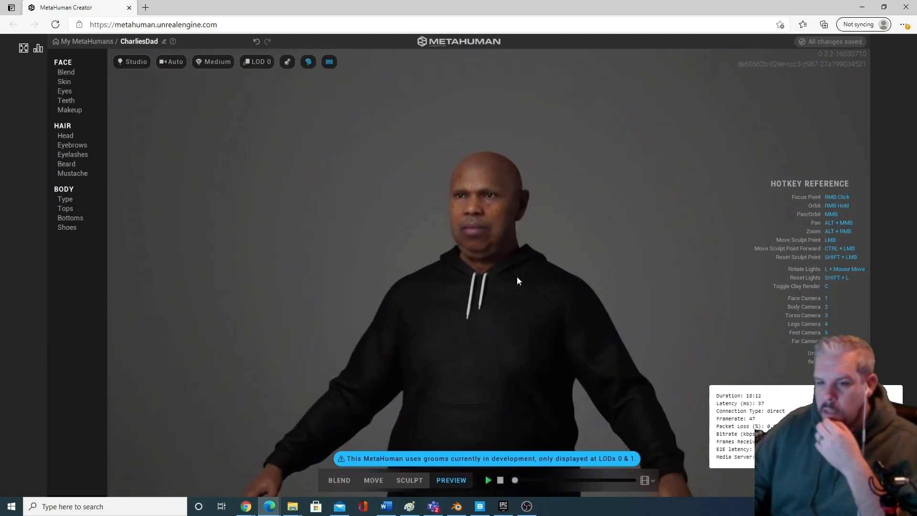
{"action": "scroll", "coordinate": [543, 287], "scroll_direction": "down", "scroll_amount": 1}
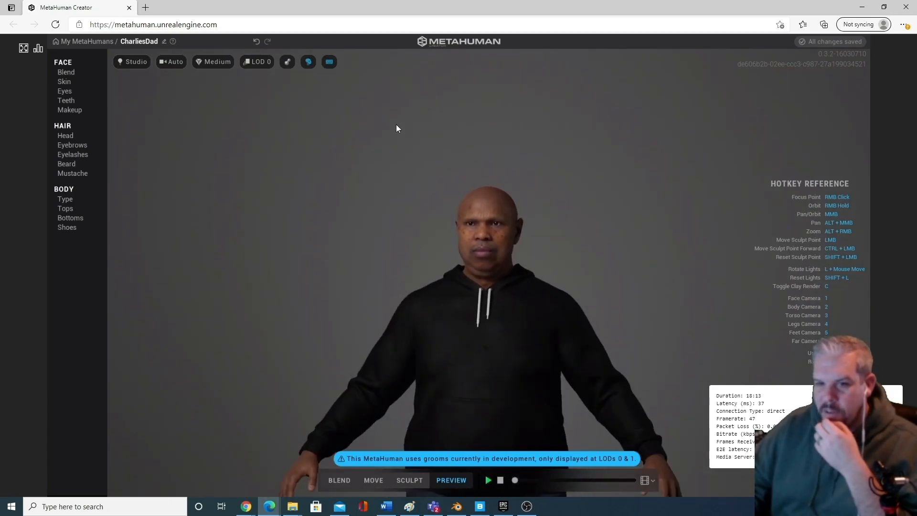
Compare the head with and without hair from the front and a three-quarter angle, ending with the hair shown.
{"action": "left_click", "coordinate": [308, 62]}
{"action": "left_click", "coordinate": [308, 62]}
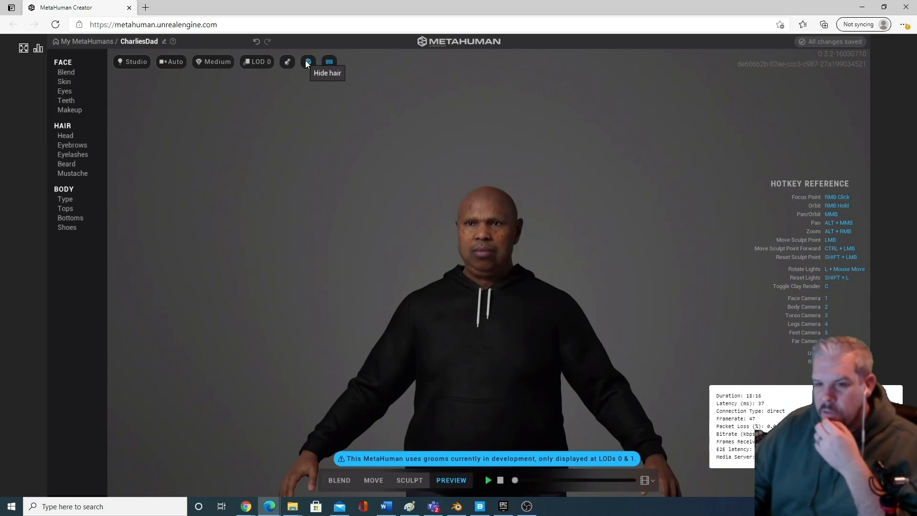
{"action": "left_click", "coordinate": [308, 62]}
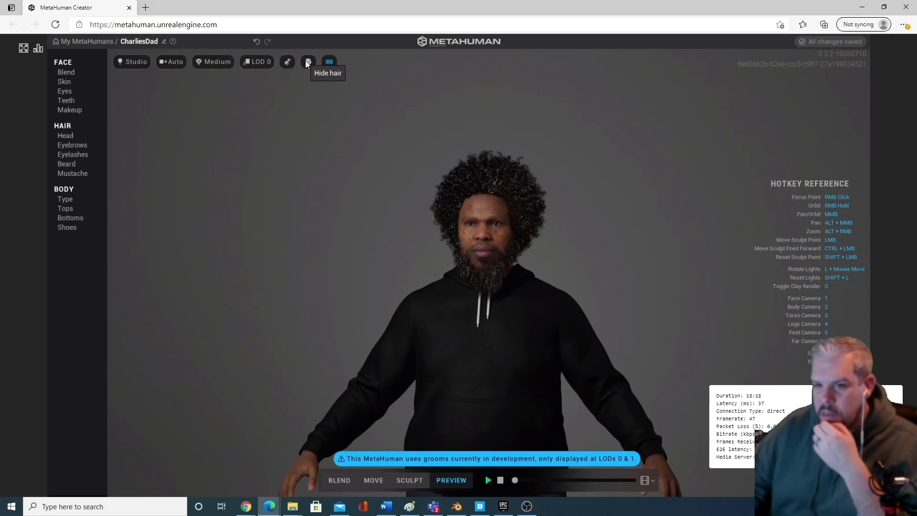
{"action": "left_click", "coordinate": [307, 63]}
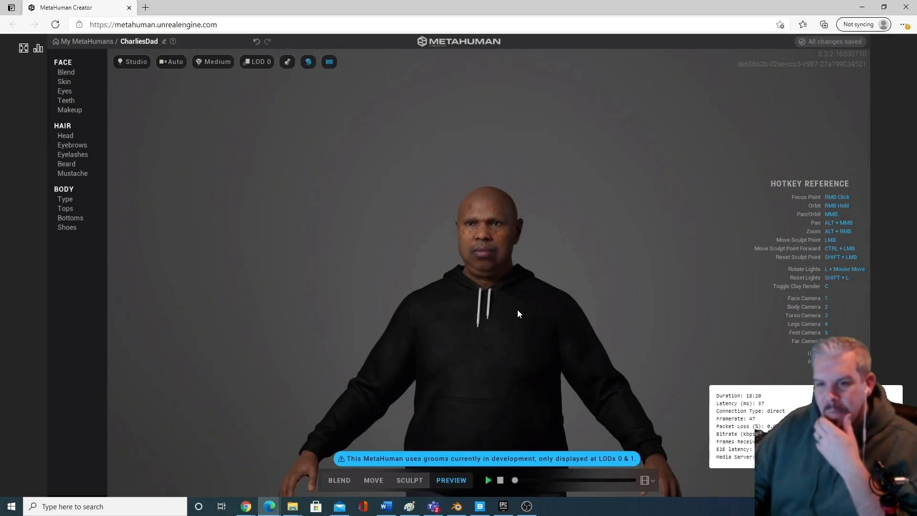
{"action": "right_click_drag", "start_coordinate": [614, 375], "coordinate": [444, 380]}
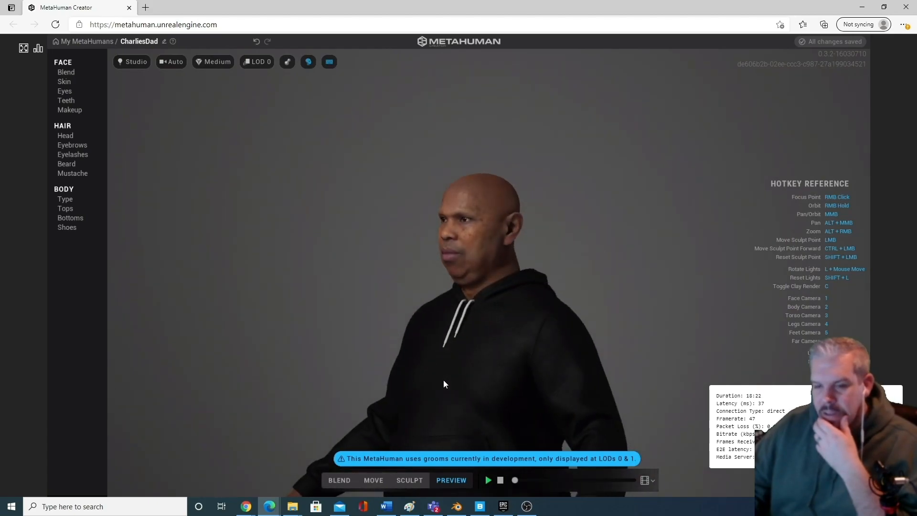
{"action": "left_click", "coordinate": [309, 63]}
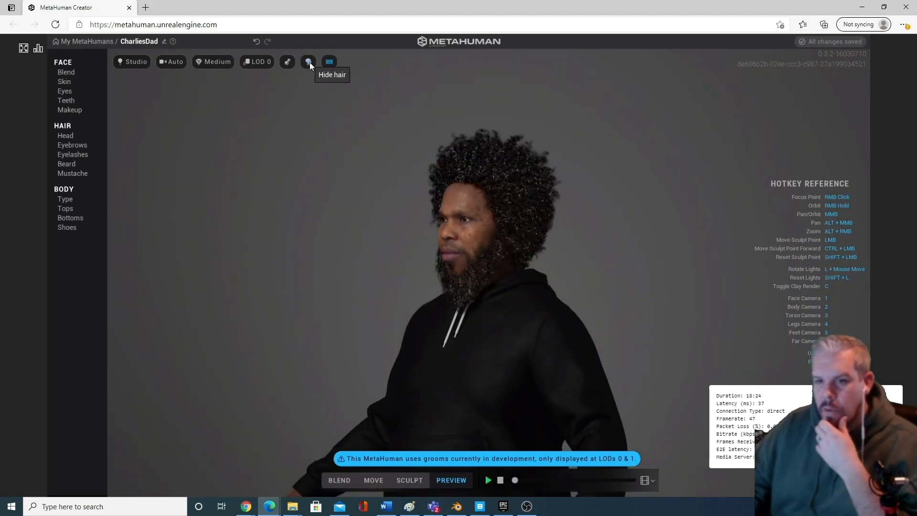
{"action": "left_click", "coordinate": [310, 62]}
{"action": "left_click", "coordinate": [309, 62]}
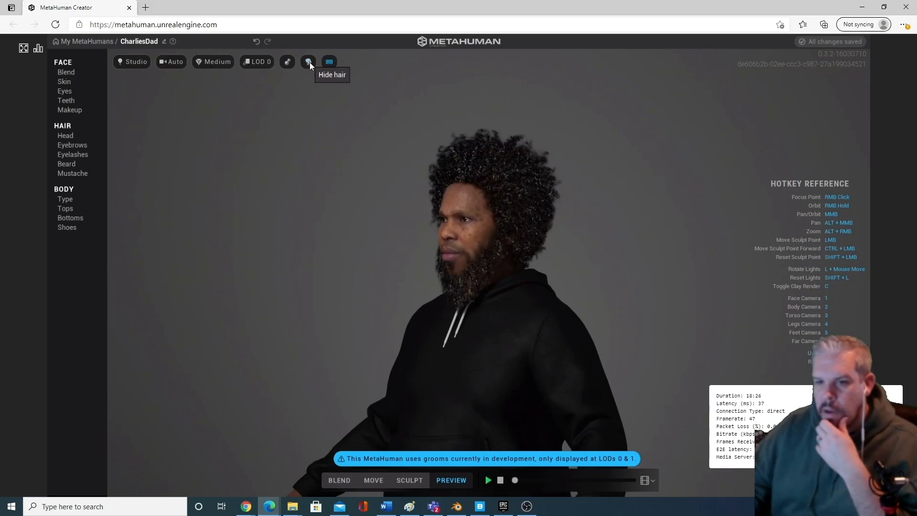
Turn on the clay skin render and examine the full body from the front and side, toggling the hair off and on.
{"action": "left_click", "coordinate": [287, 61]}
{"action": "right_click_drag", "start_coordinate": [285, 270], "coordinate": [400, 276]}
{"action": "scroll", "coordinate": [399, 273], "scroll_direction": "down", "scroll_amount": 5}
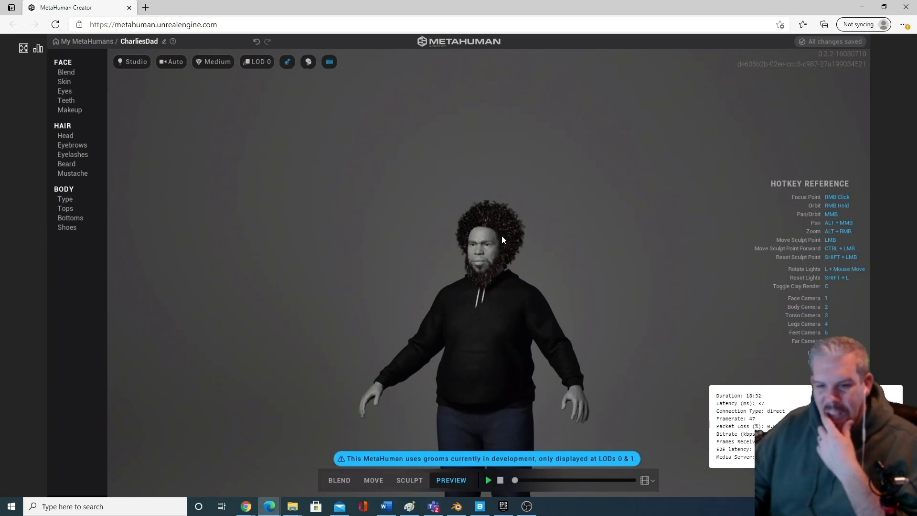
{"action": "right_click_drag", "start_coordinate": [515, 251], "coordinate": [461, 203]}
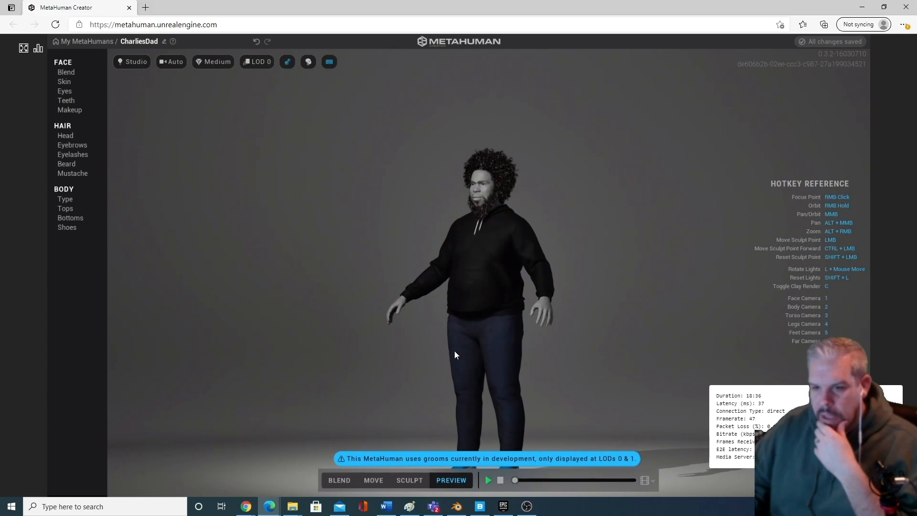
{"action": "right_click_drag", "start_coordinate": [469, 336], "coordinate": [297, 308]}
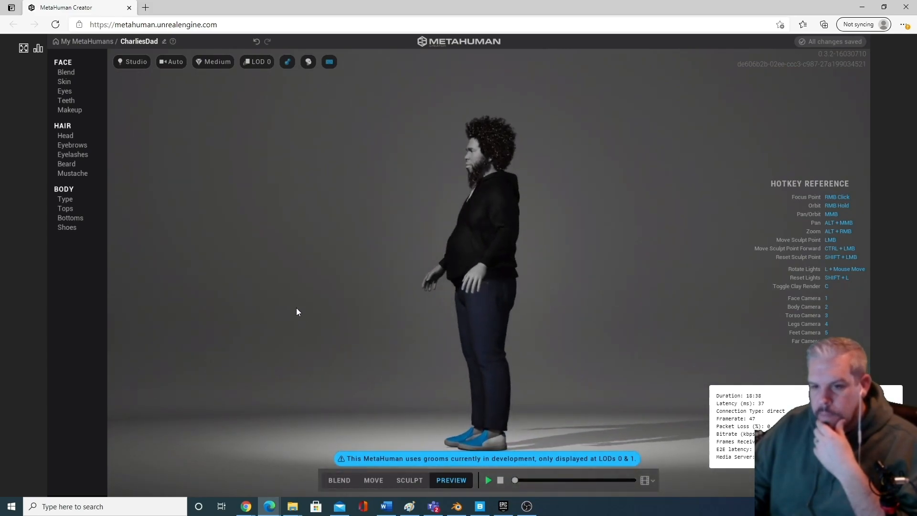
{"action": "right_click_drag", "start_coordinate": [466, 312], "coordinate": [536, 300]}
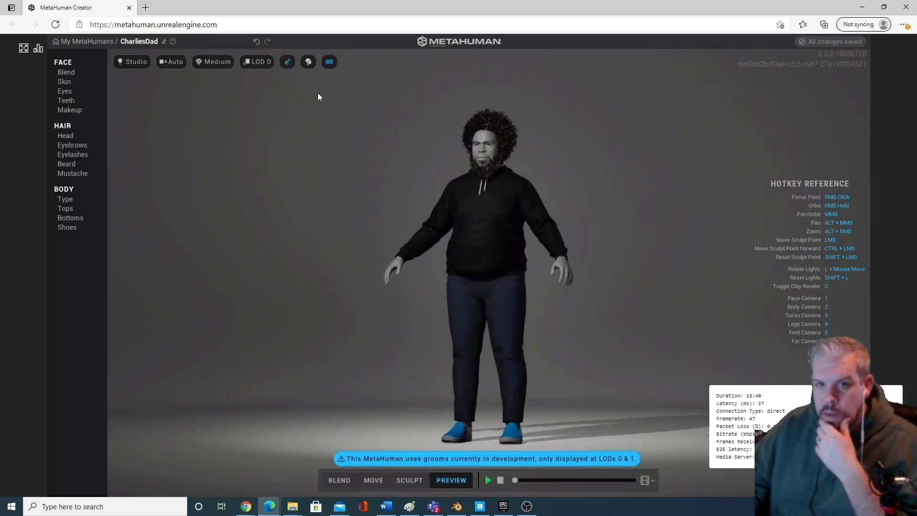
{"action": "left_click", "coordinate": [306, 62]}
{"action": "left_click", "coordinate": [307, 63]}
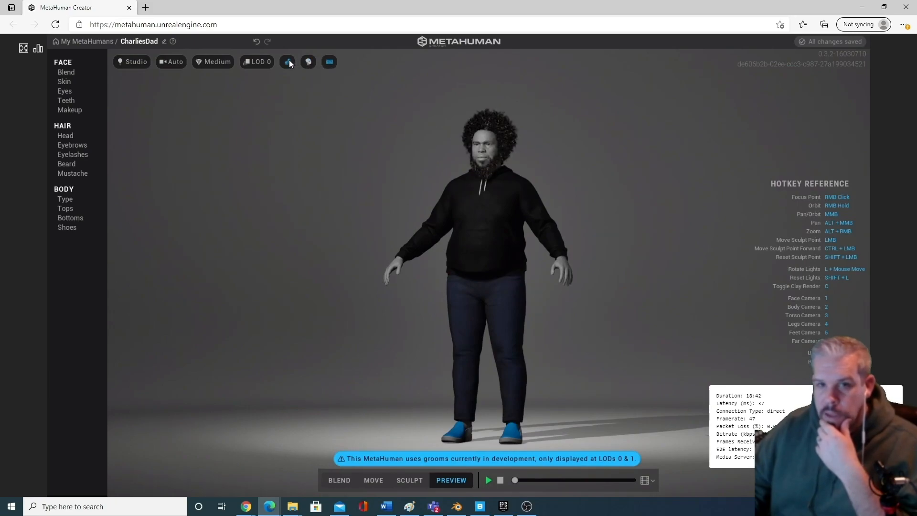
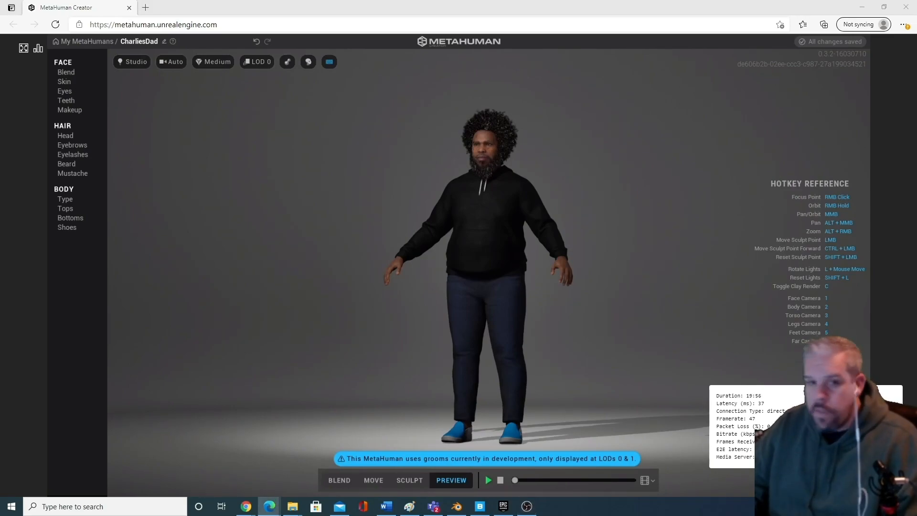
Open the face's skin settings and adjust the skin color to U 0.66 and V 0.72.
{"action": "left_click", "coordinate": [65, 73]}
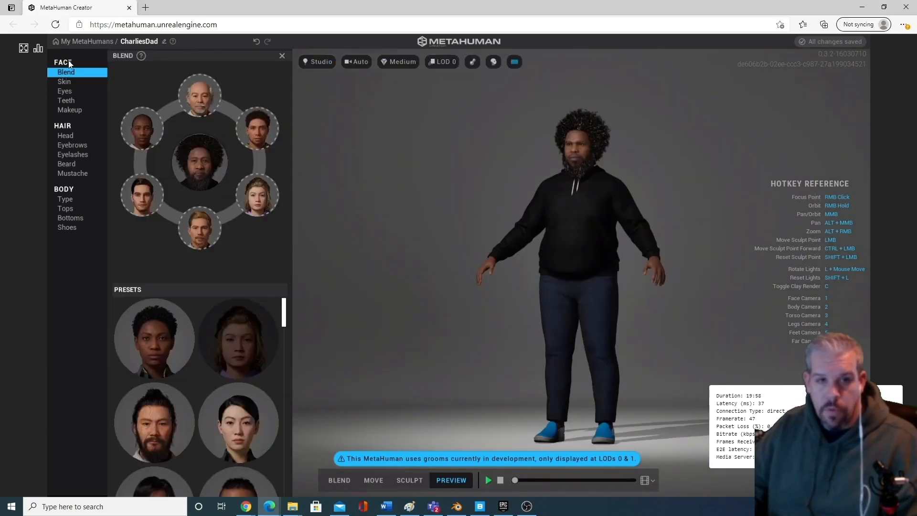
{"action": "left_click", "coordinate": [81, 82]}
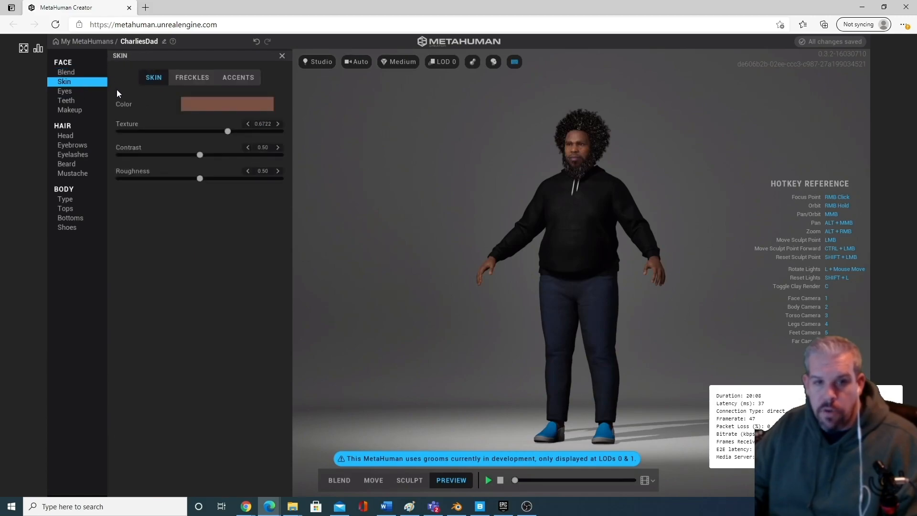
{"action": "left_click", "coordinate": [241, 103]}
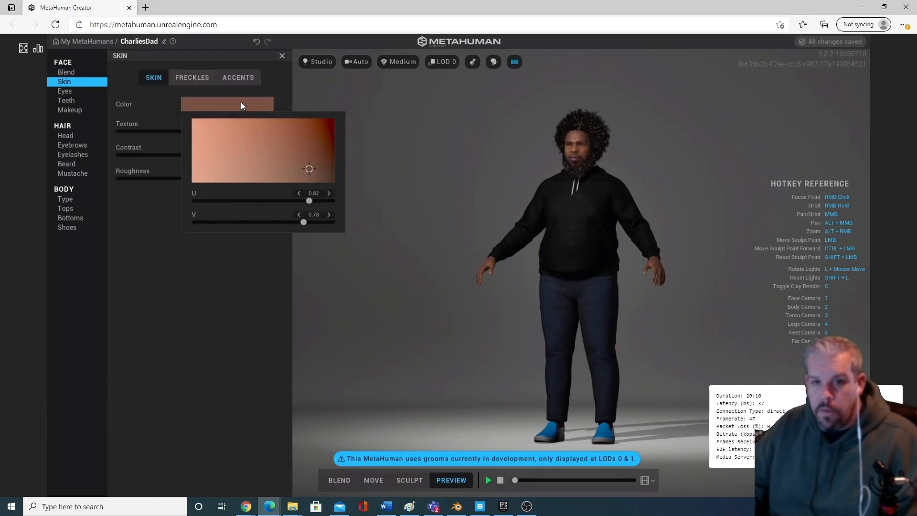
{"action": "left_click_drag", "start_coordinate": [307, 171], "coordinate": [264, 147]}
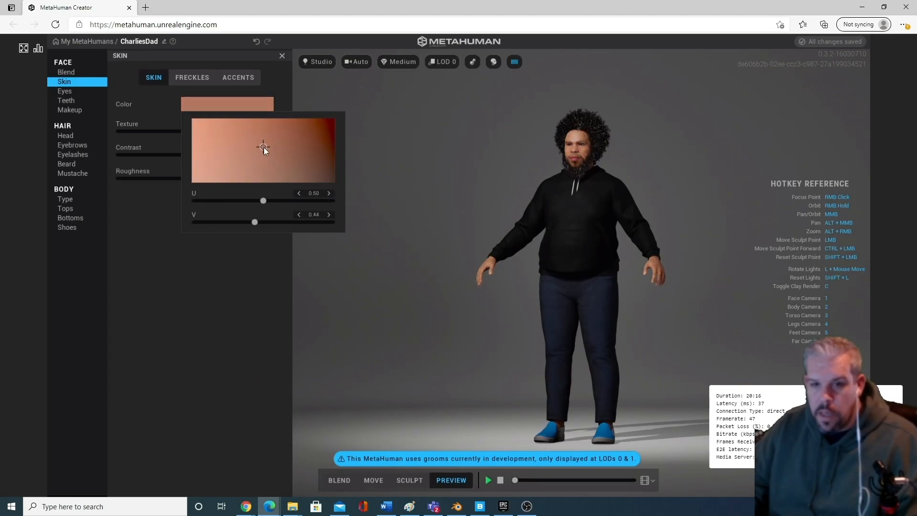
{"action": "left_click_drag", "start_coordinate": [256, 223], "coordinate": [320, 220]}
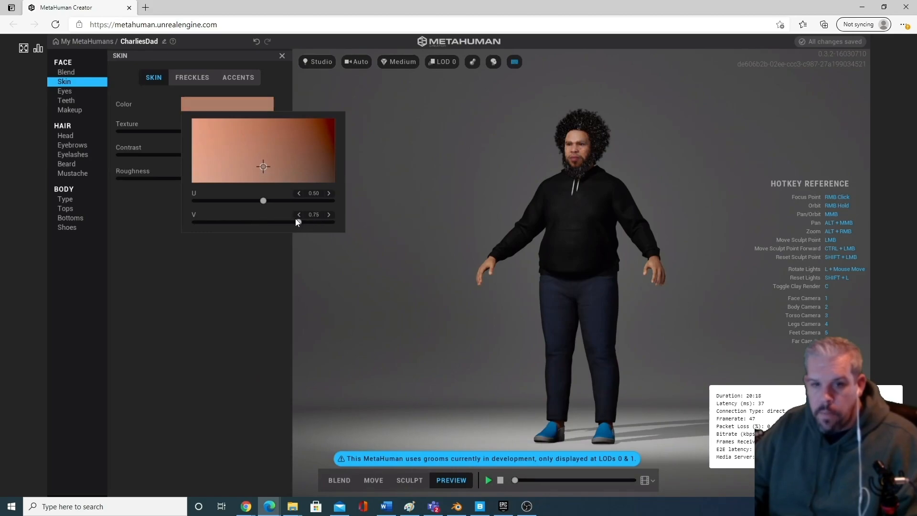
{"action": "left_click_drag", "start_coordinate": [263, 201], "coordinate": [285, 196]}
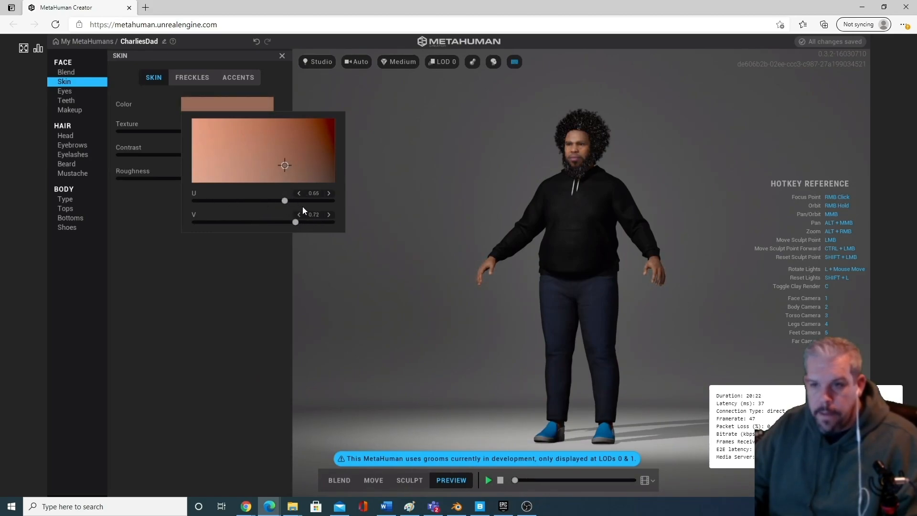
{"action": "left_click", "coordinate": [251, 283]}
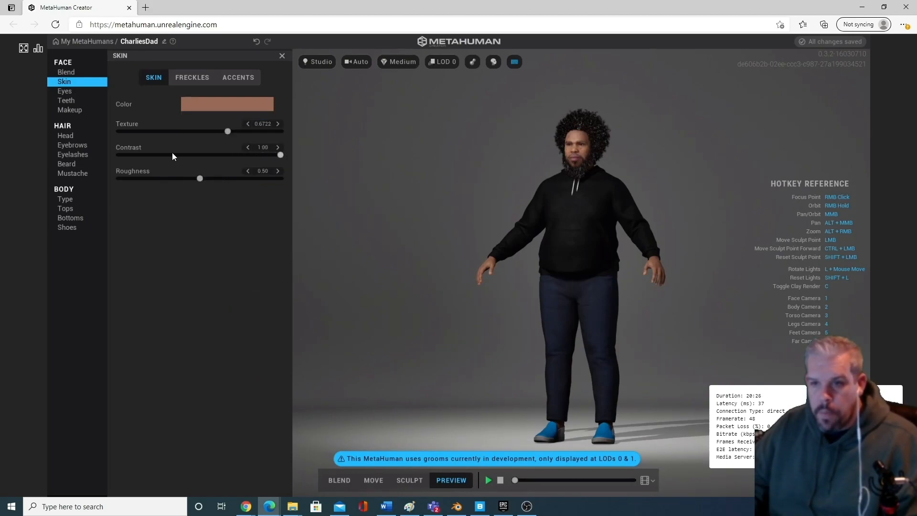
Set the skin texture to 1.0000 and contrast to 0.55, and examine the face up close.
{"action": "left_click_drag", "start_coordinate": [228, 131], "coordinate": [295, 127]}
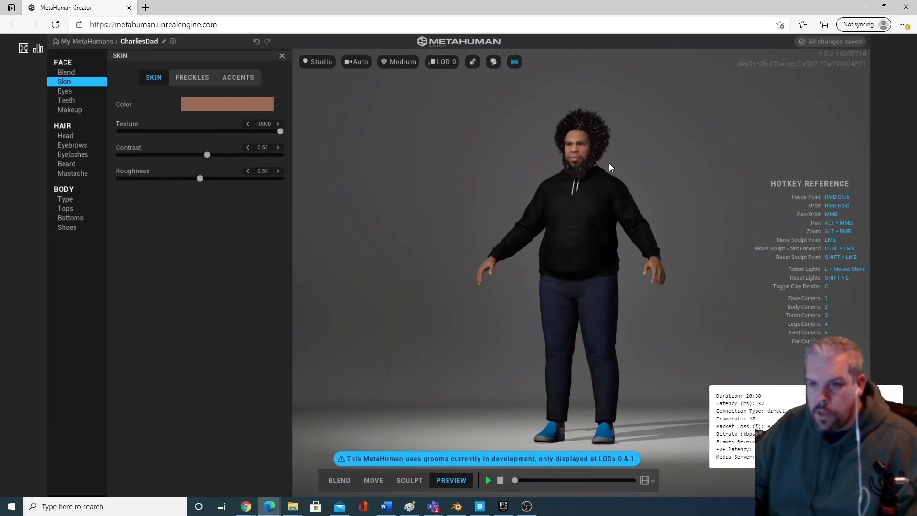
{"action": "scroll", "coordinate": [609, 164], "scroll_direction": "up", "scroll_amount": 3}
{"action": "middle_click_drag", "start_coordinate": [609, 142], "coordinate": [630, 237]}
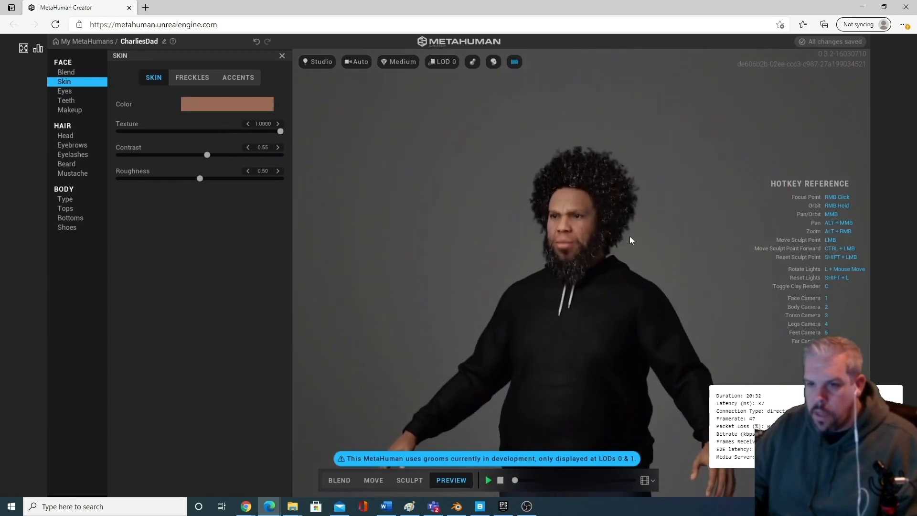
{"action": "scroll", "coordinate": [621, 258], "scroll_direction": "up", "scroll_amount": 3}
{"action": "scroll", "coordinate": [564, 274], "scroll_direction": "up", "scroll_amount": 2}
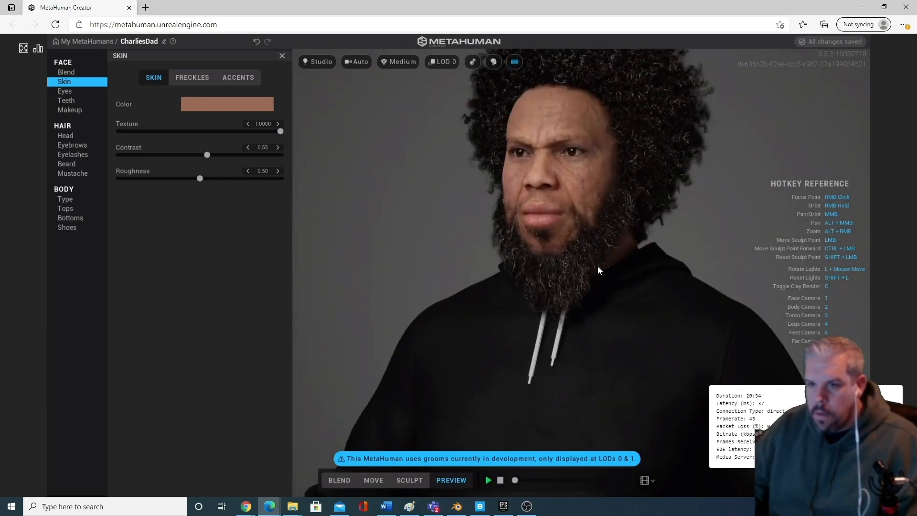
{"action": "middle_click_drag", "start_coordinate": [540, 218], "coordinate": [584, 268]}
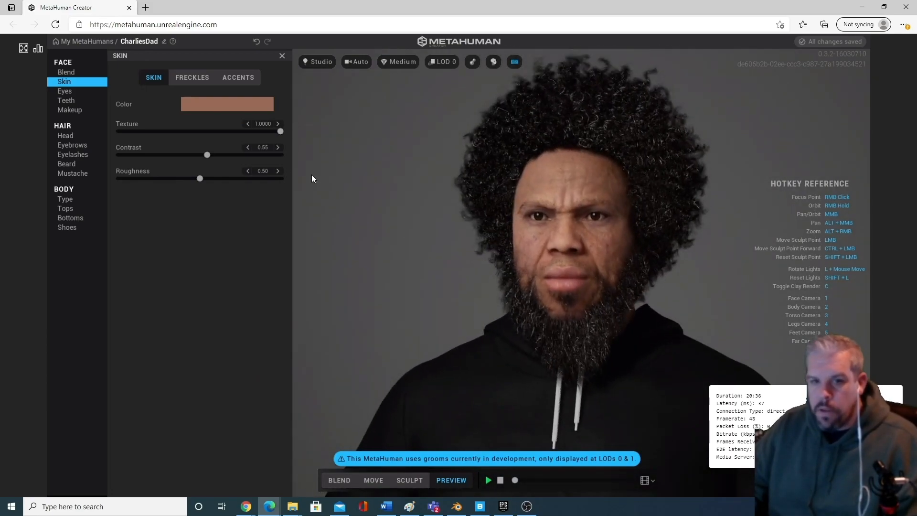
Compare skin texture 0.0000 and 1.0000 with and without hair, then set texture to 0.5665 and show the hair again.
{"action": "left_click_drag", "start_coordinate": [280, 132], "coordinate": [68, 137]}
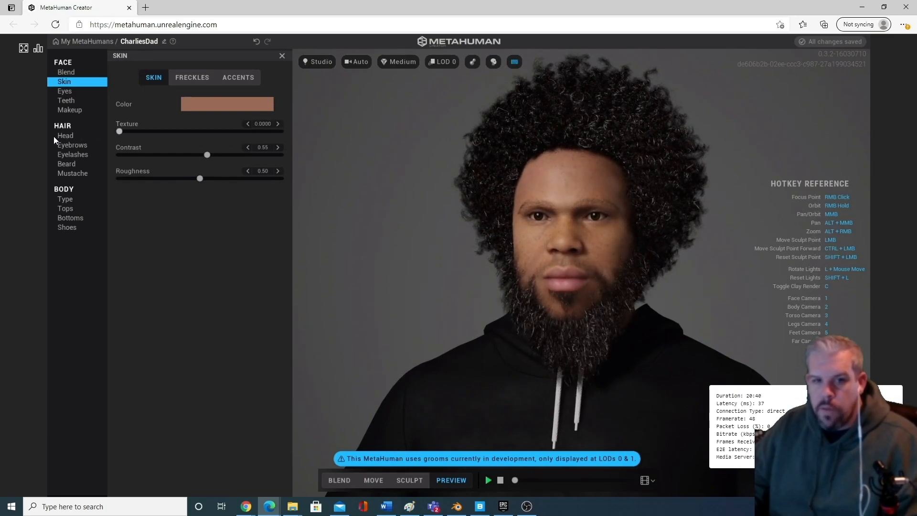
{"action": "left_click_drag", "start_coordinate": [120, 131], "coordinate": [402, 117]}
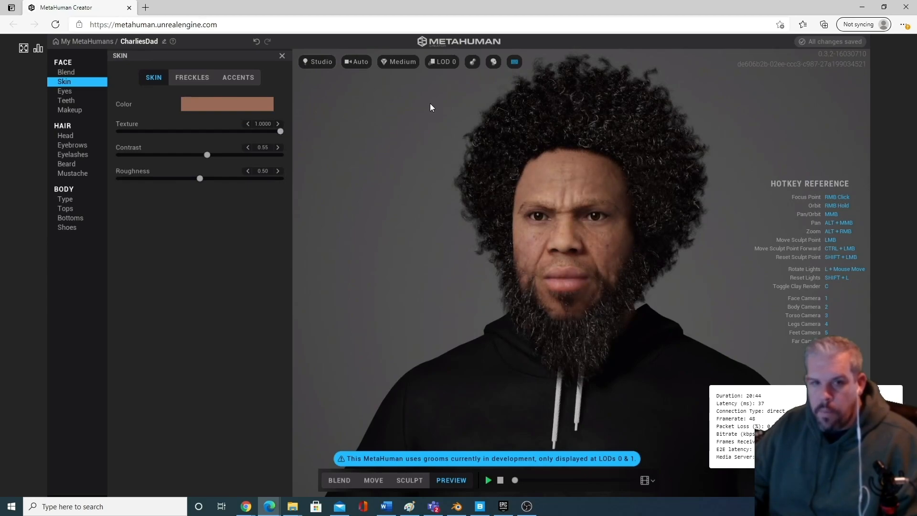
{"action": "left_click", "coordinate": [494, 61]}
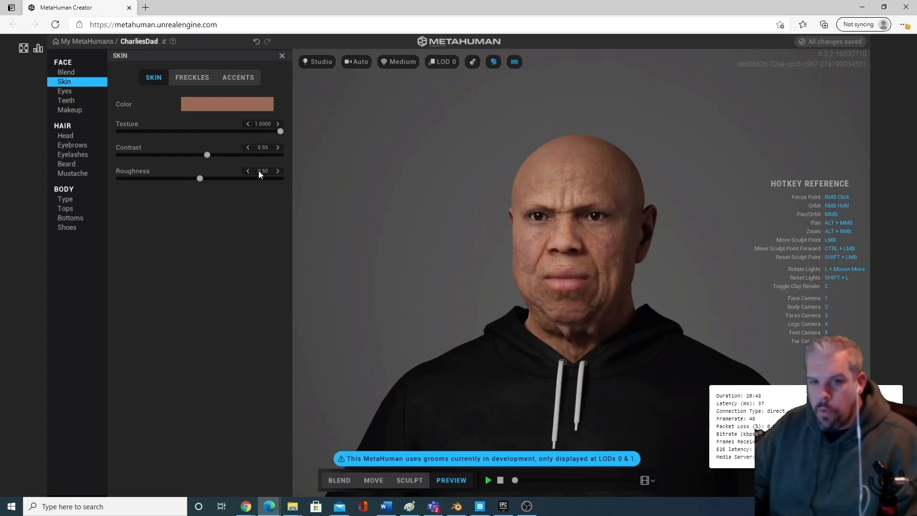
{"action": "left_click_drag", "start_coordinate": [280, 131], "coordinate": [106, 131]}
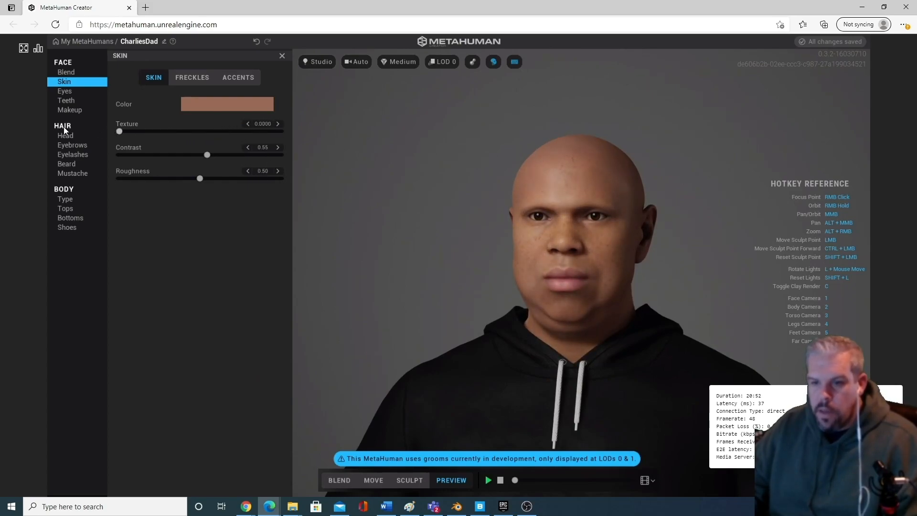
{"action": "left_click_drag", "start_coordinate": [129, 130], "coordinate": [210, 130]}
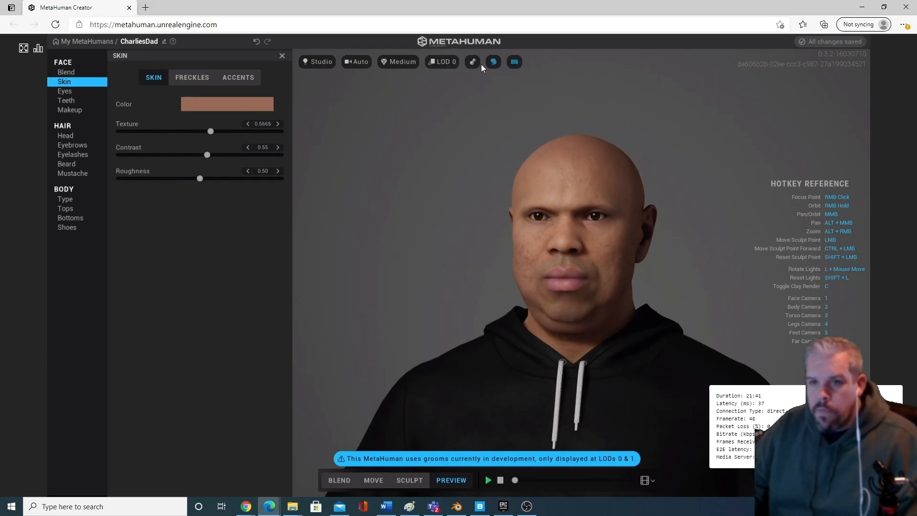
{"action": "left_click", "coordinate": [494, 61]}
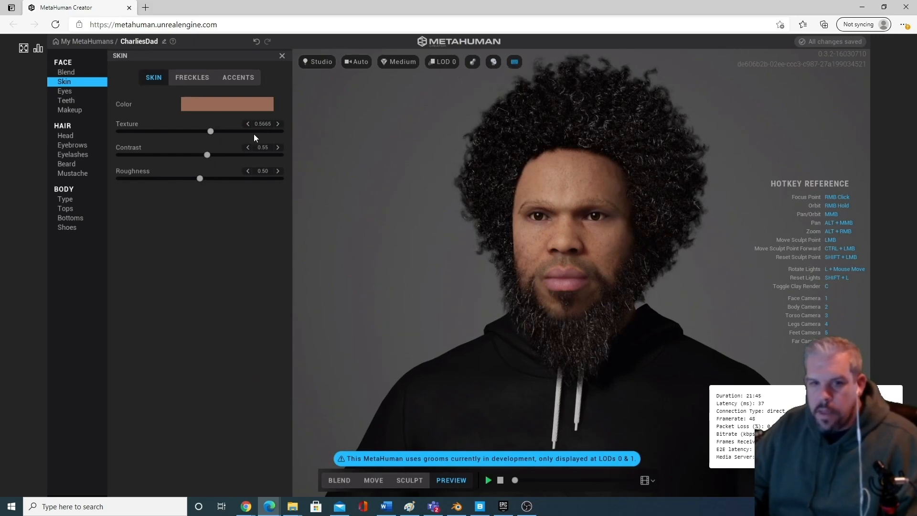
Compare skin contrast 0.00 and 1.00 on the bald head, ending at 1.00 with the hair shown.
{"action": "left_click_drag", "start_coordinate": [207, 154], "coordinate": [264, 150]}
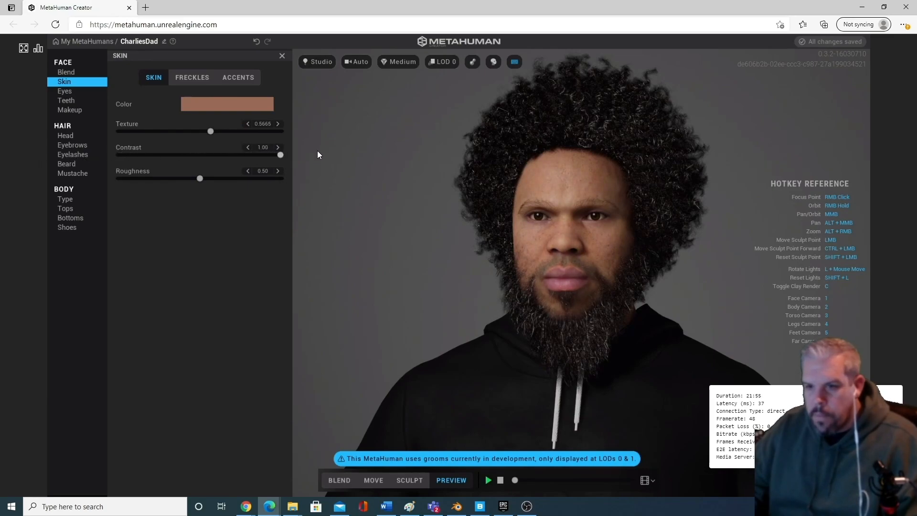
{"action": "left_click_drag", "start_coordinate": [326, 151], "coordinate": [457, 81]}
{"action": "left_click", "coordinate": [495, 60]}
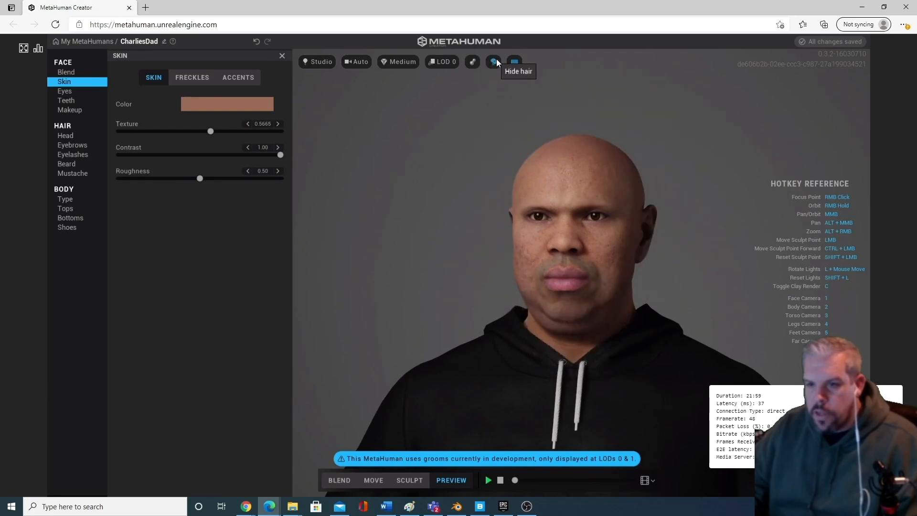
{"action": "left_click_drag", "start_coordinate": [276, 154], "coordinate": [155, 156]}
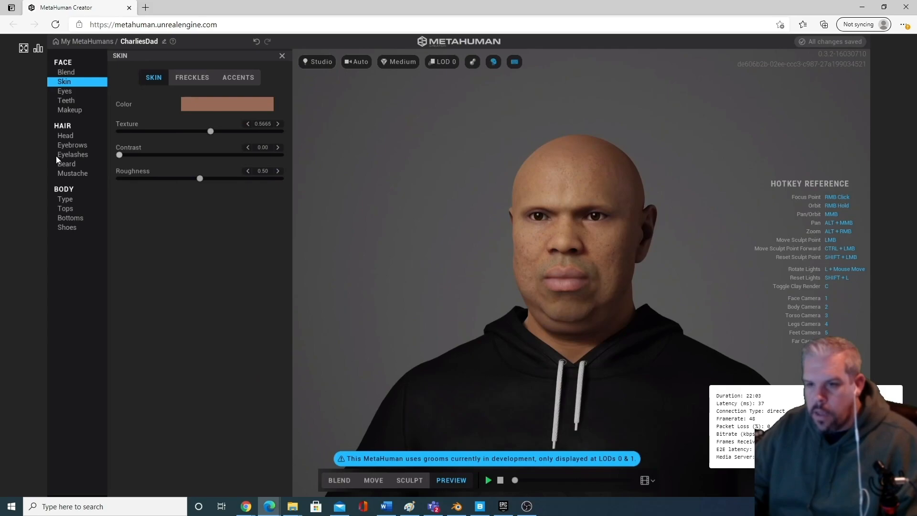
{"action": "left_click_drag", "start_coordinate": [119, 155], "coordinate": [347, 156]}
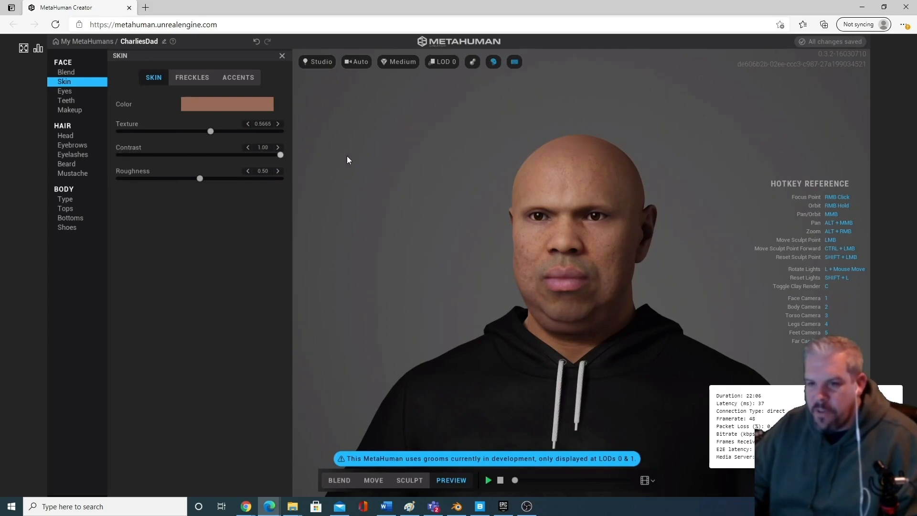
{"action": "left_click", "coordinate": [494, 61]}
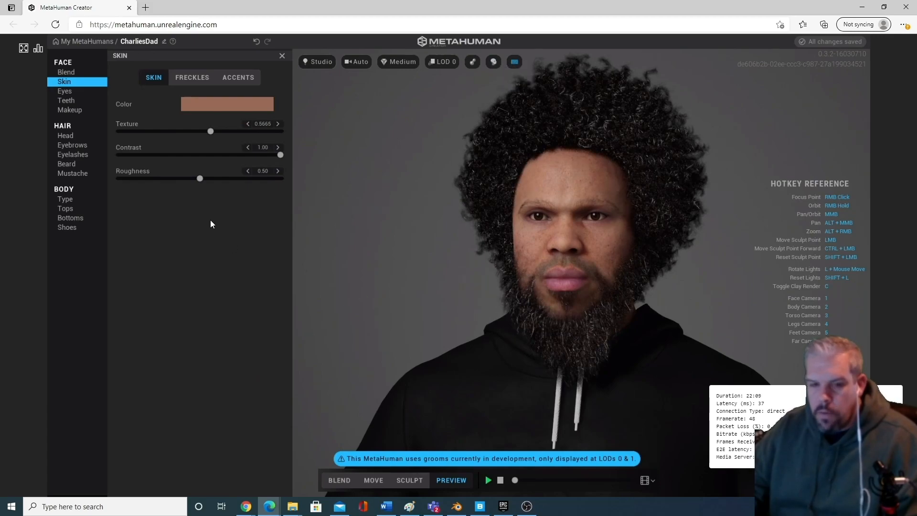
Hide the hair, try skin roughness at 0.00 and 1.00, and settle on roughness 0.53 and contrast 0.77.
{"action": "left_click", "coordinate": [494, 61]}
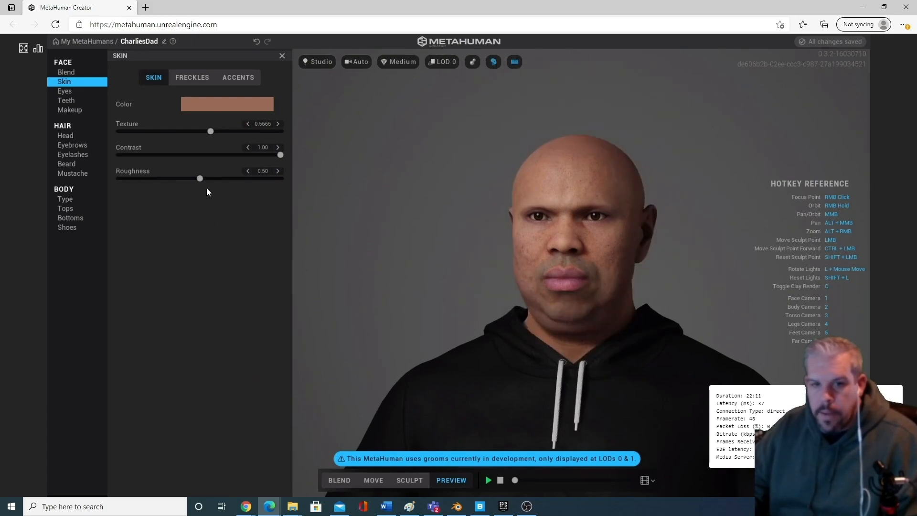
{"action": "mouse_move", "coordinate": [290, 177]}
{"action": "left_mouse_down"}
{"action": "mouse_move", "coordinate": [216, 188]}
{"action": "mouse_move", "coordinate": [135, 182]}
{"action": "left_mouse_up"}
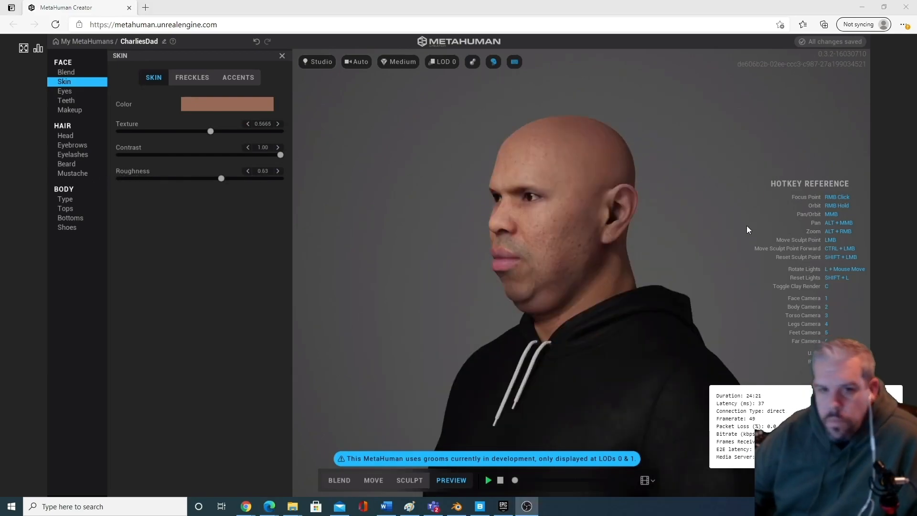
{"action": "left_click_drag", "start_coordinate": [224, 179], "coordinate": [328, 174]}
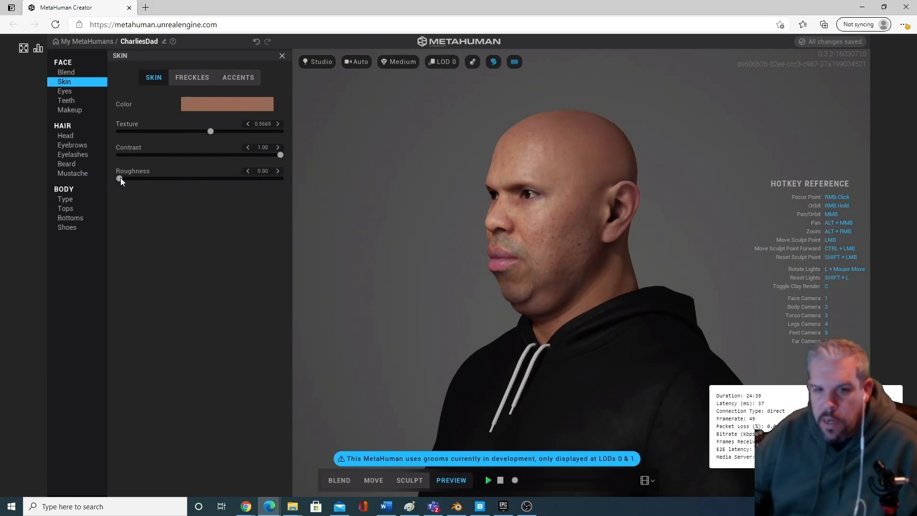
{"action": "left_click_drag", "start_coordinate": [121, 178], "coordinate": [175, 179]}
{"action": "left_click_drag", "start_coordinate": [287, 180], "coordinate": [401, 179]}
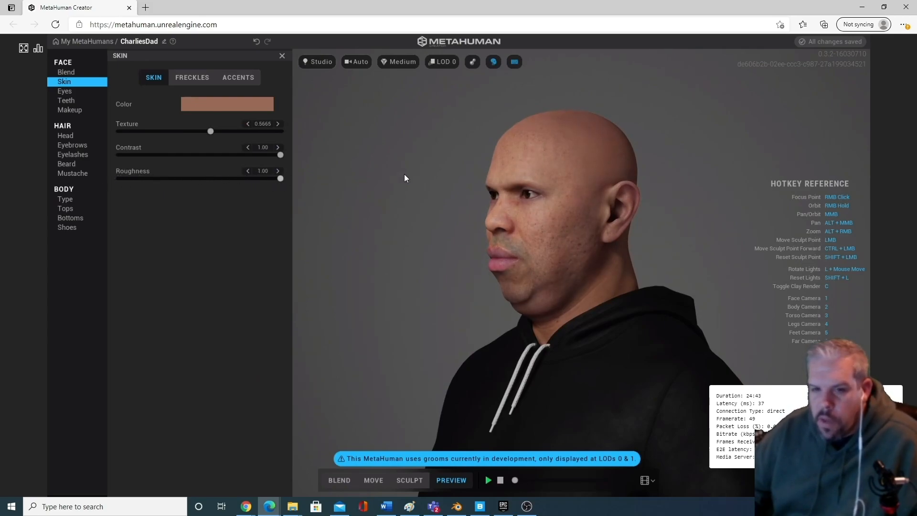
{"action": "left_click_drag", "start_coordinate": [83, 178], "coordinate": [206, 179]}
{"action": "left_click_drag", "start_coordinate": [281, 155], "coordinate": [213, 154]}
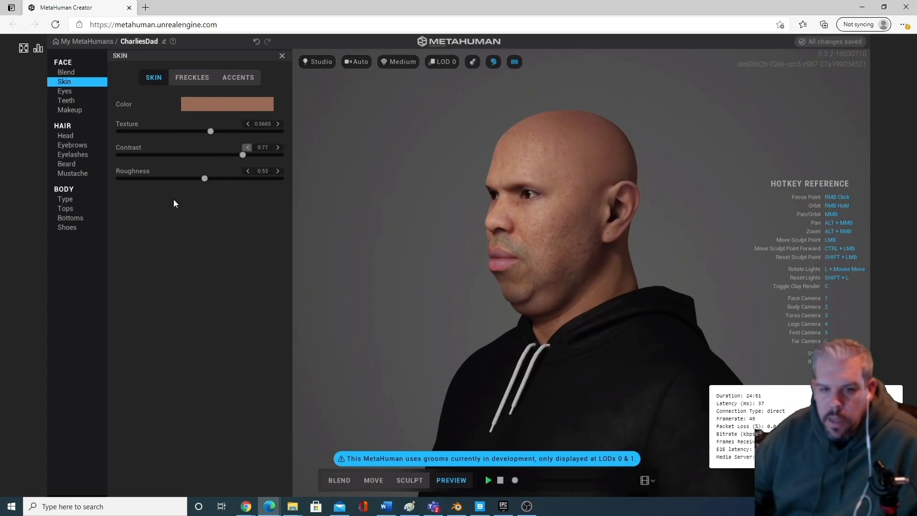
Set the freckles to density 0.35, strength 0.23, saturation 0.26 and tone shift 0.16.
{"action": "left_click", "coordinate": [191, 78]}
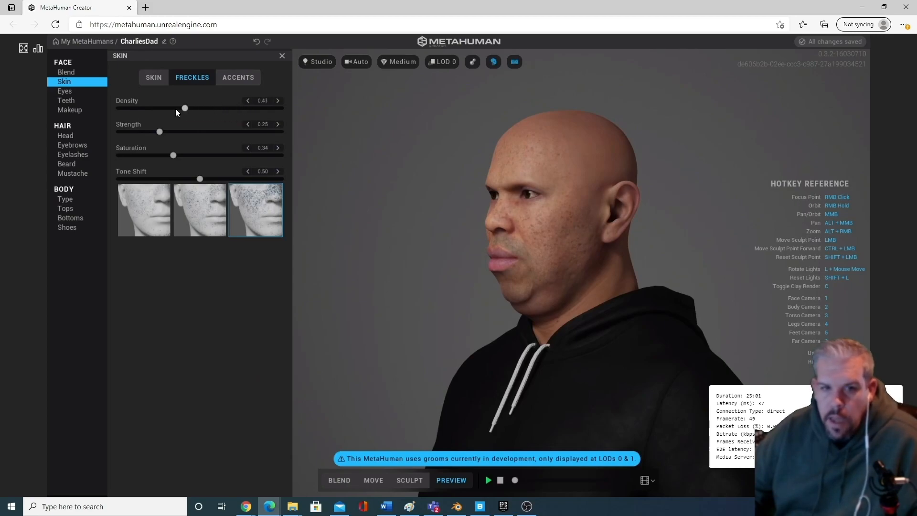
{"action": "left_click_drag", "start_coordinate": [160, 131], "coordinate": [264, 154]}
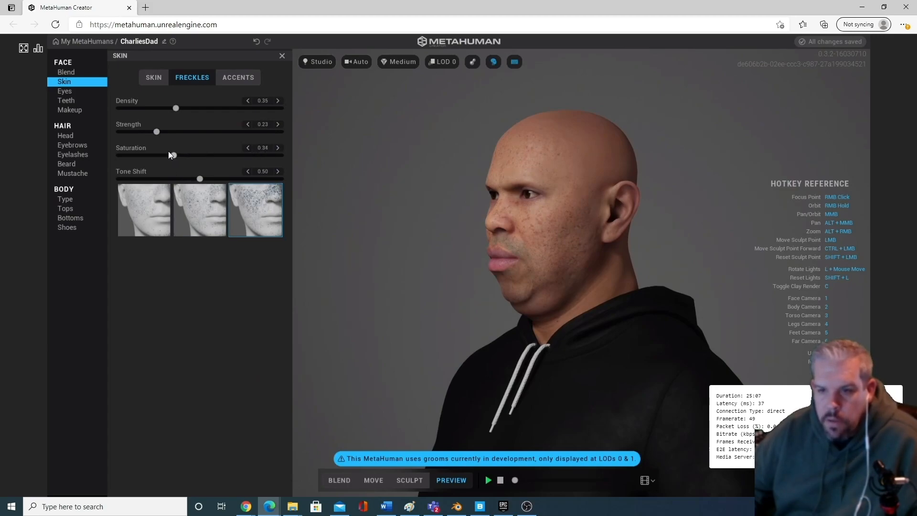
{"action": "left_click_drag", "start_coordinate": [199, 178], "coordinate": [145, 179]}
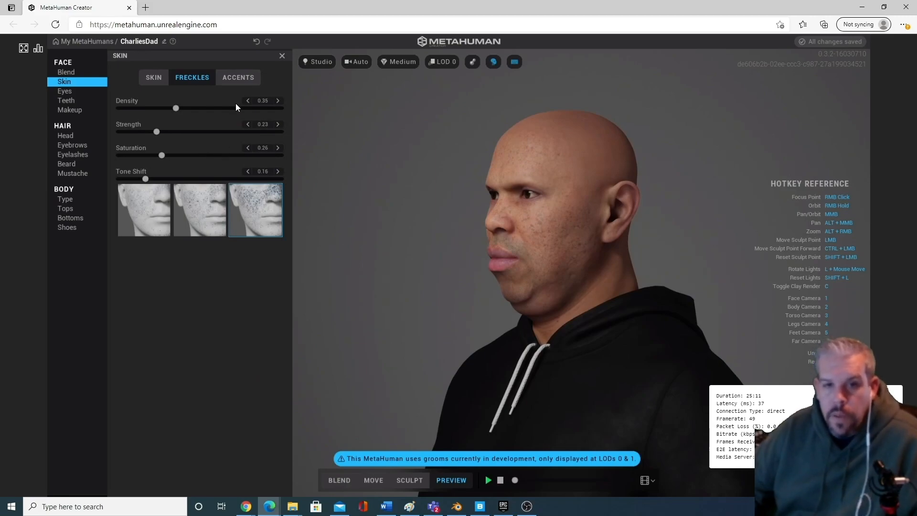
Set the cheek skin accents to redness 0.88 and saturation -0.71, viewing the face from a more frontal angle.
{"action": "left_click", "coordinate": [241, 82]}
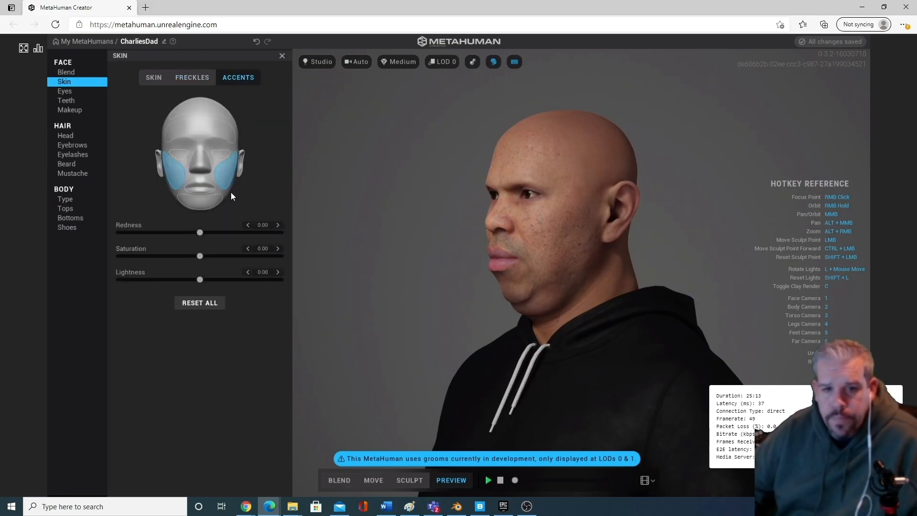
{"action": "left_click_drag", "start_coordinate": [199, 232], "coordinate": [240, 232]}
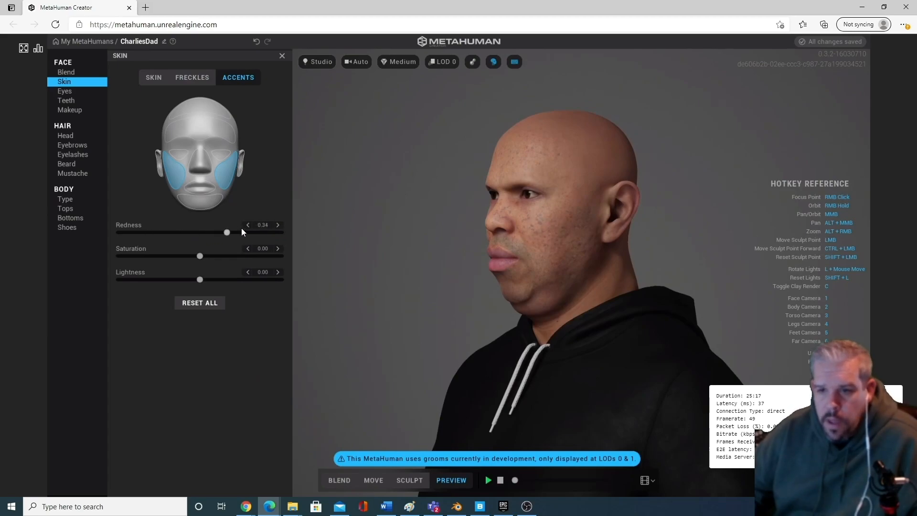
{"action": "left_click_drag", "start_coordinate": [182, 230], "coordinate": [275, 228]}
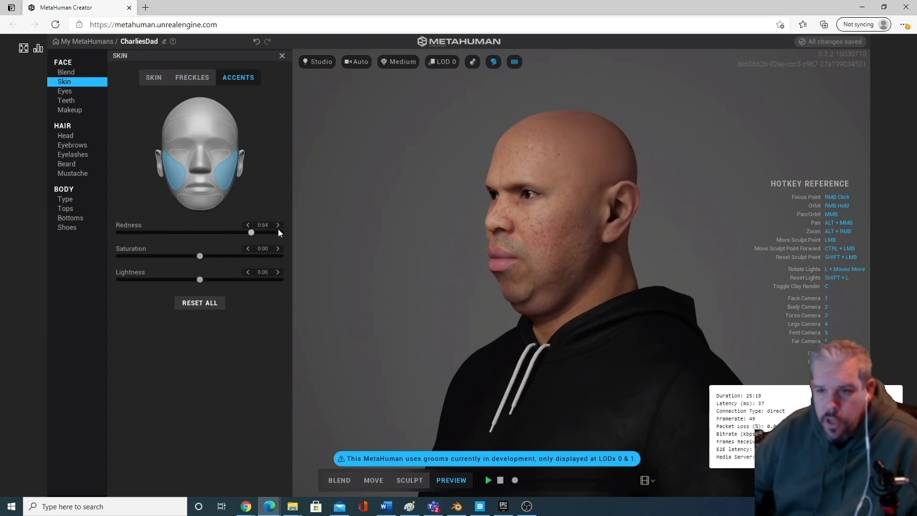
{"action": "left_click_drag", "start_coordinate": [198, 238], "coordinate": [220, 239]}
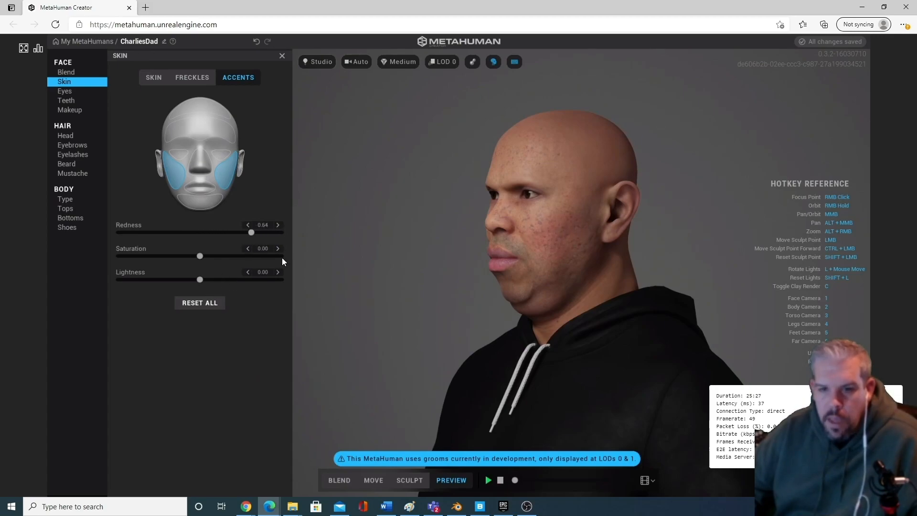
{"action": "right_click_drag", "start_coordinate": [489, 288], "coordinate": [646, 343]}
{"action": "left_click", "coordinate": [194, 257]}
{"action": "left_click_drag", "start_coordinate": [155, 258], "coordinate": [135, 258]}
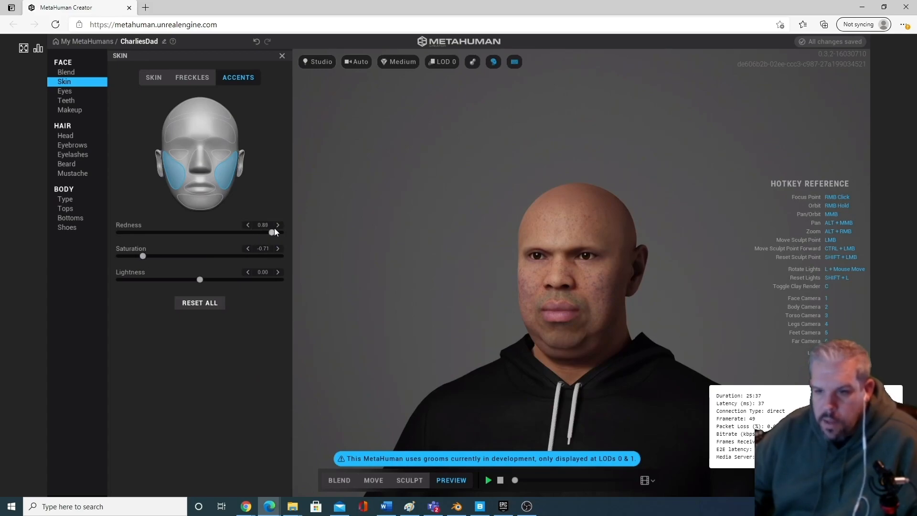
Set the cheek accents' redness to -0.39, adjust their lightness, and vary the redness of the chin area.
{"action": "left_click_drag", "start_coordinate": [225, 236], "coordinate": [155, 238]}
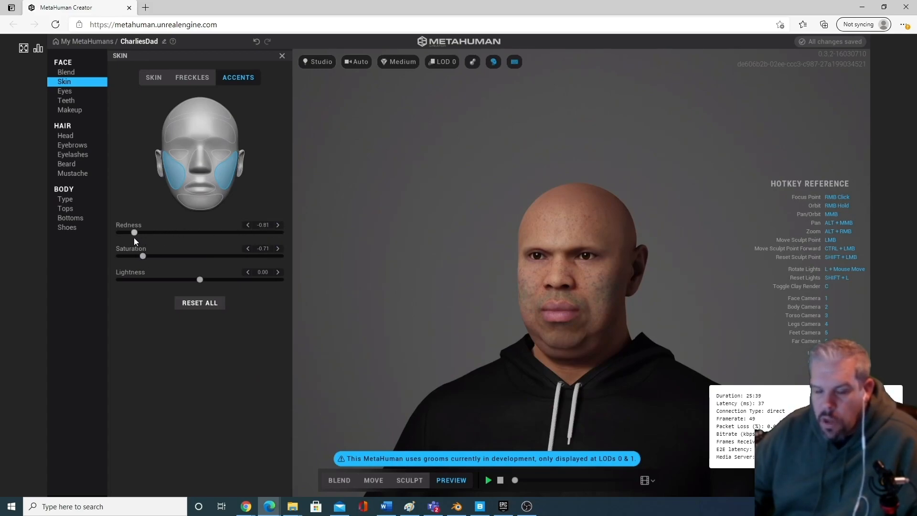
{"action": "left_click", "coordinate": [199, 280]}
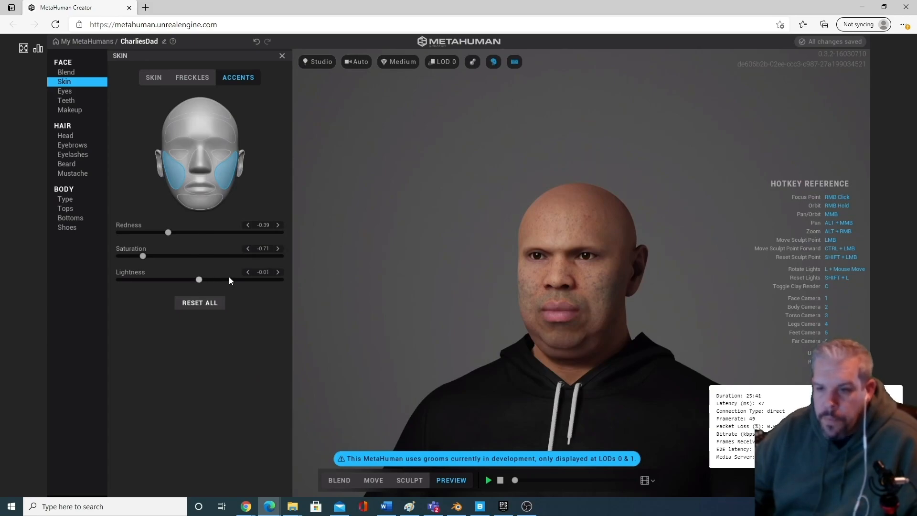
{"action": "left_click_drag", "start_coordinate": [277, 280], "coordinate": [208, 277]}
{"action": "left_click", "coordinate": [206, 203]}
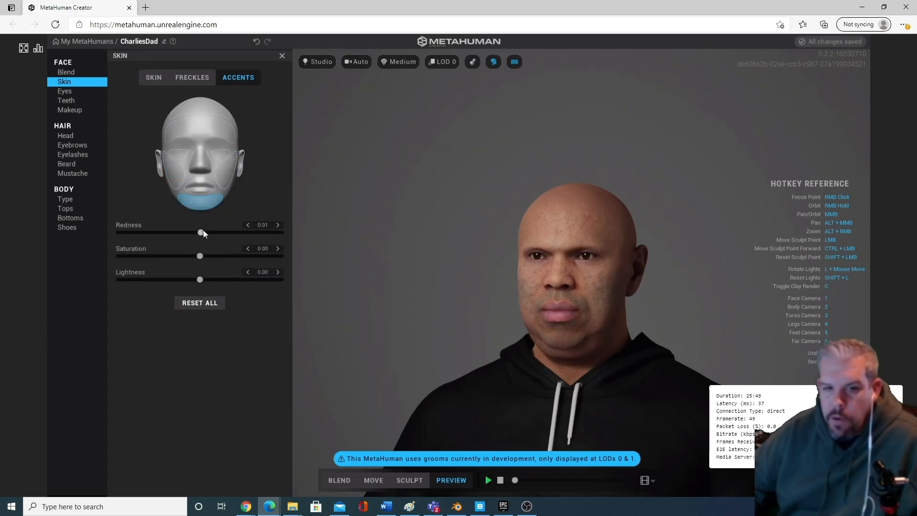
{"action": "left_click_drag", "start_coordinate": [259, 229], "coordinate": [210, 229]}
Set the skin accents on the top of the head to redness 0.20, saturation -0.10 and lightness 0.03.
{"action": "left_click", "coordinate": [202, 106]}
{"action": "left_click_drag", "start_coordinate": [319, 229], "coordinate": [213, 233]}
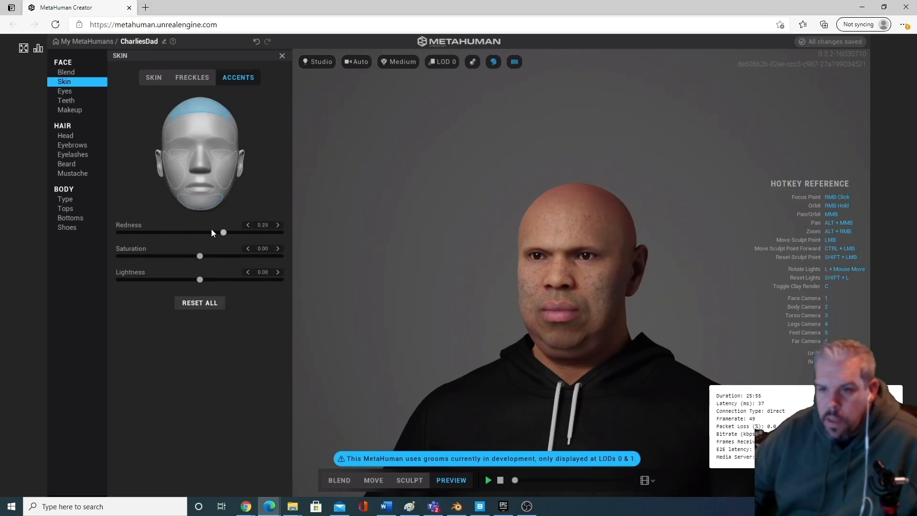
{"action": "left_click_drag", "start_coordinate": [300, 233], "coordinate": [119, 261]}
{"action": "left_click_drag", "start_coordinate": [178, 259], "coordinate": [192, 257]}
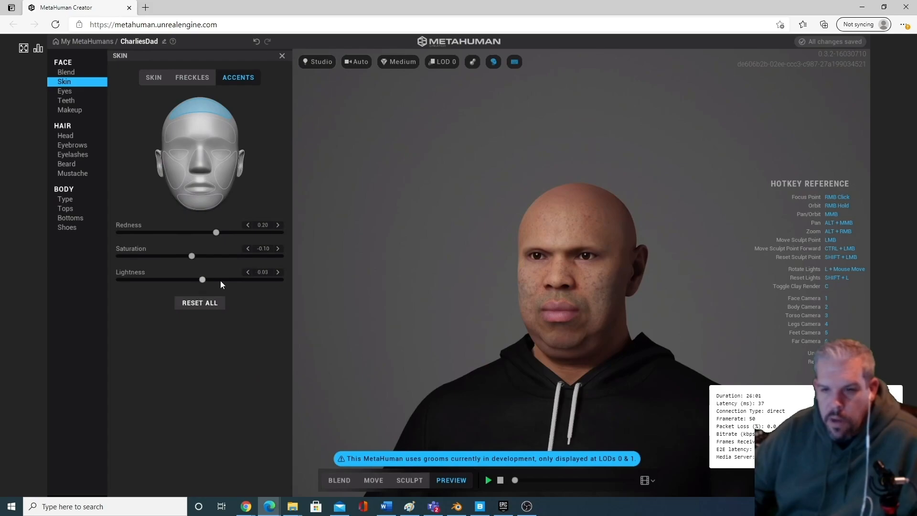
Try eye Preset 011 on the character and apply eye Preset 006.
{"action": "left_click", "coordinate": [76, 94]}
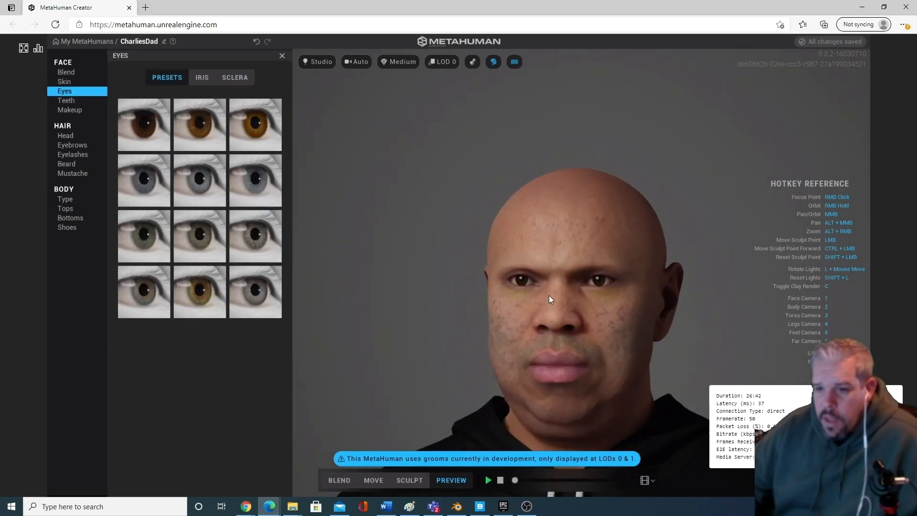
{"action": "left_click", "coordinate": [191, 300]}
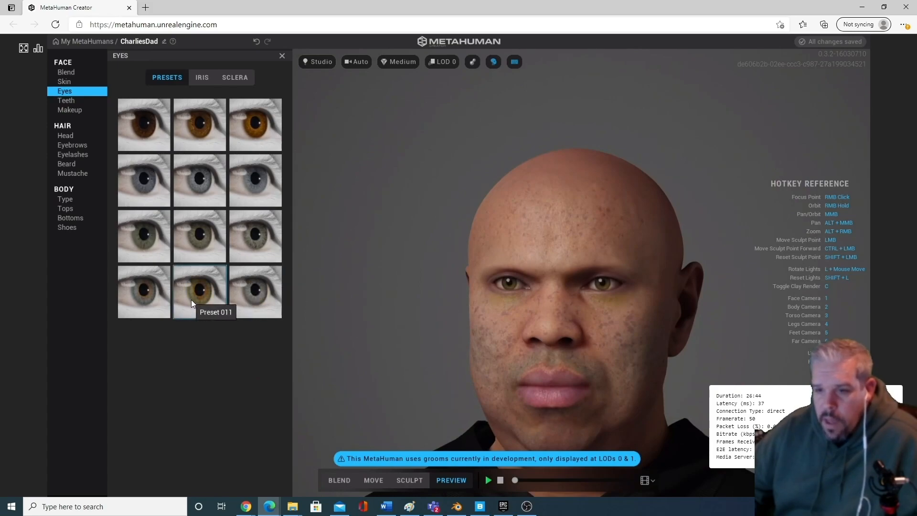
{"action": "left_click", "coordinate": [249, 175]}
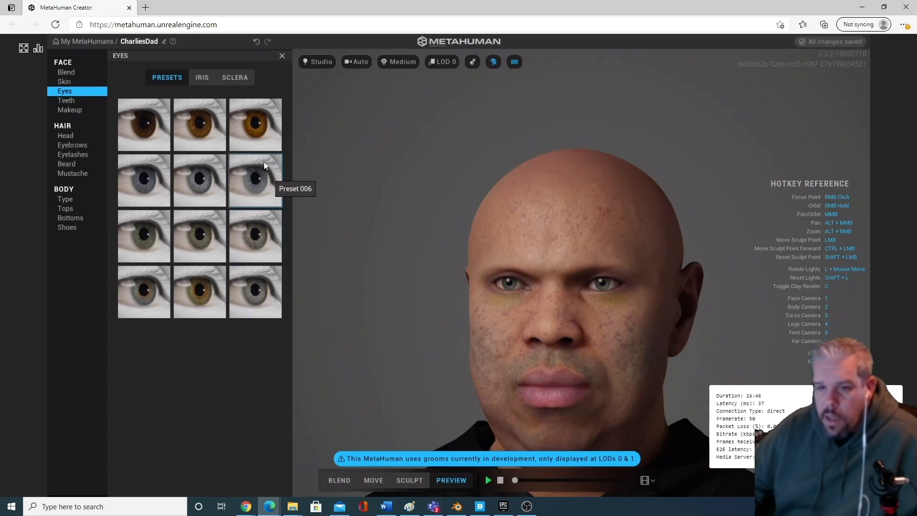
Compare the iris patterns on both eyes in close-up and settle on the last pattern in the third row.
{"action": "left_click", "coordinate": [207, 80]}
{"action": "left_click", "coordinate": [258, 349]}
{"action": "left_click", "coordinate": [233, 461]}
{"action": "left_click", "coordinate": [220, 463]}
{"action": "left_click", "coordinate": [128, 471]}
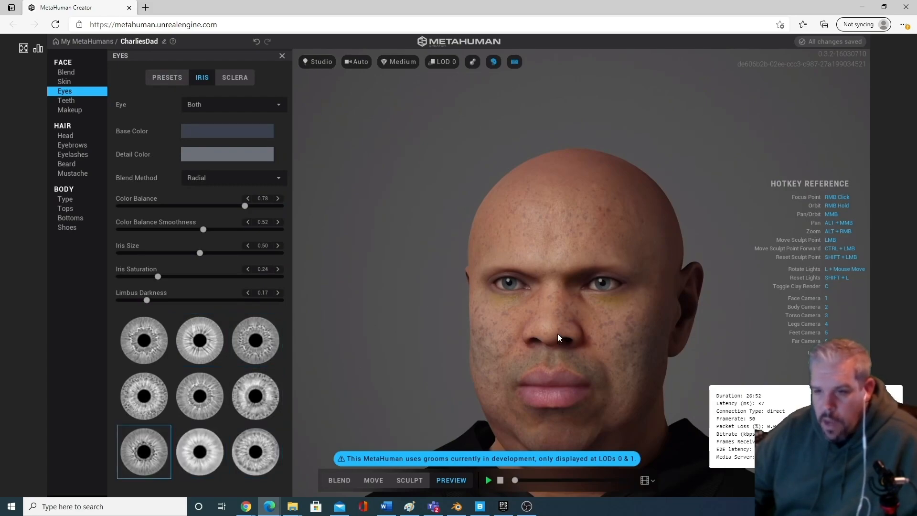
{"action": "scroll", "coordinate": [595, 340], "scroll_direction": "up", "scroll_amount": 5}
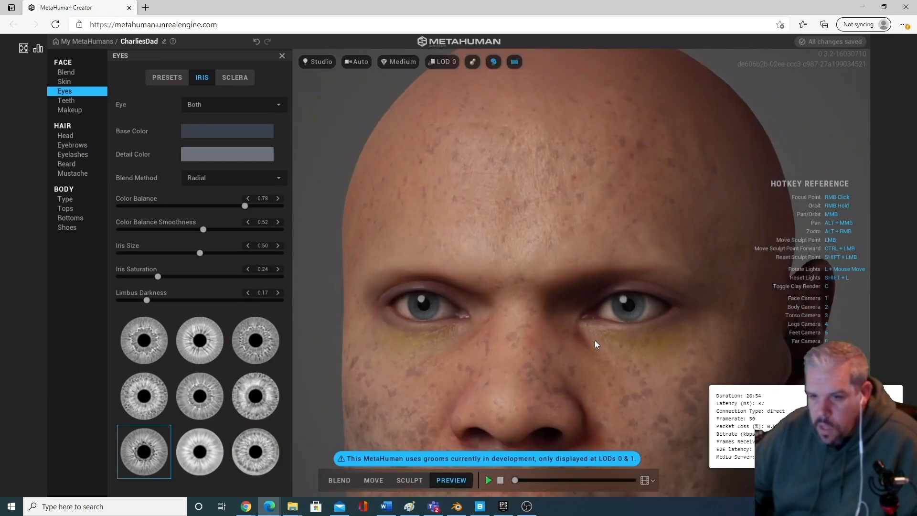
{"action": "left_click", "coordinate": [256, 396]}
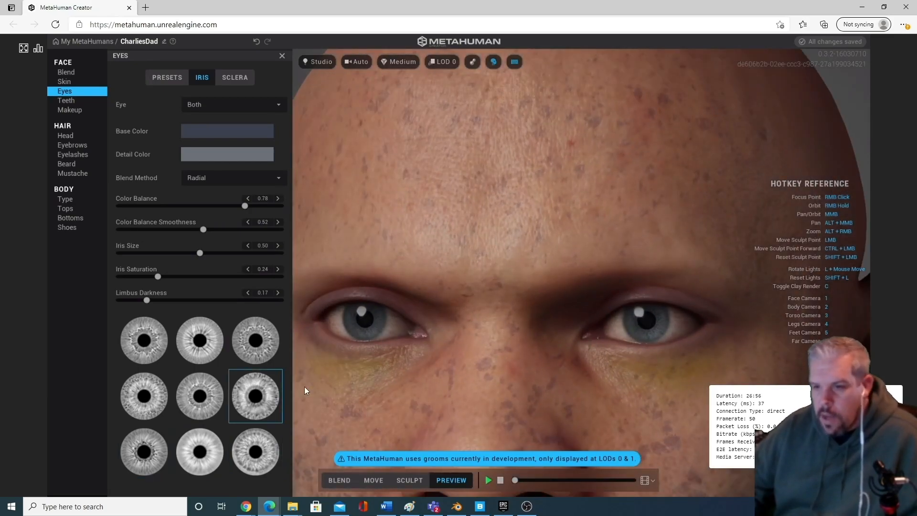
{"action": "left_click", "coordinate": [276, 338]}
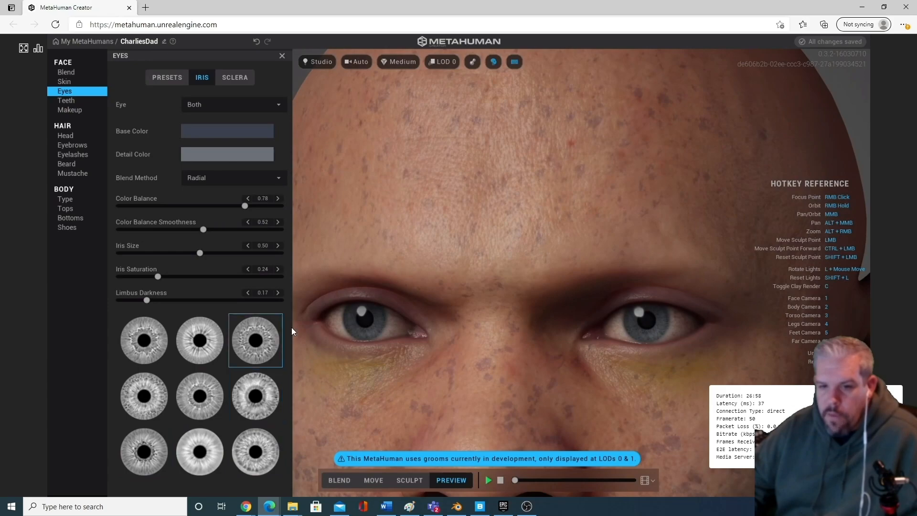
{"action": "left_click", "coordinate": [154, 354]}
{"action": "left_click", "coordinate": [136, 405]}
{"action": "left_click", "coordinate": [145, 452]}
{"action": "left_click", "coordinate": [205, 462]}
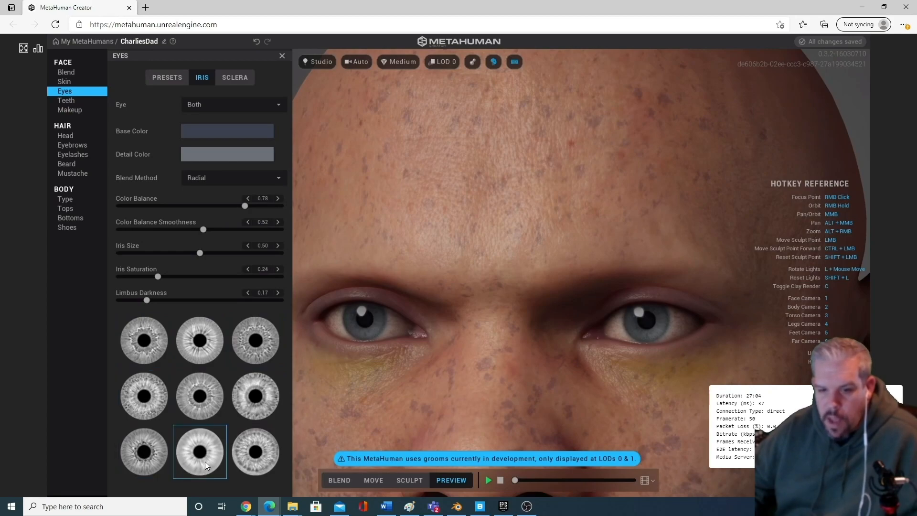
{"action": "left_click", "coordinate": [262, 456]}
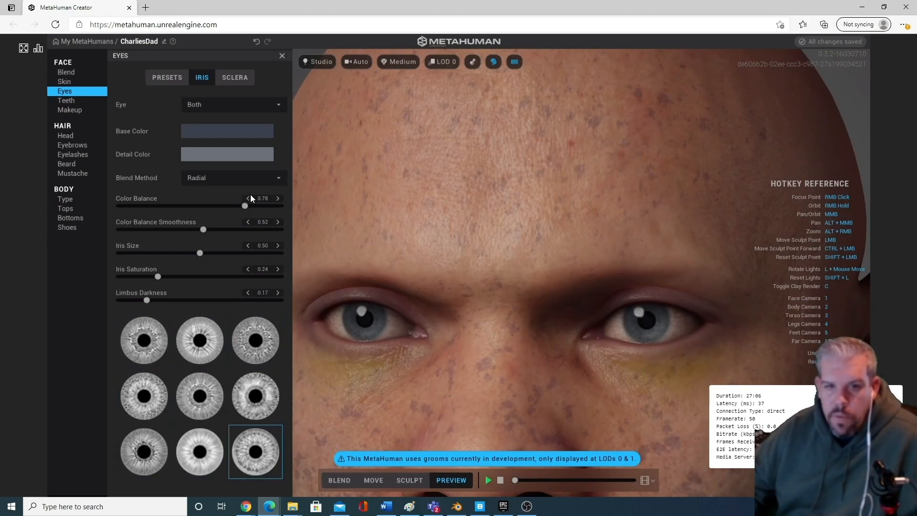
Set the iris base color to brown and the detail color to pale violet-gray, and darken the base color to near-black olive.
{"action": "left_click", "coordinate": [227, 132]}
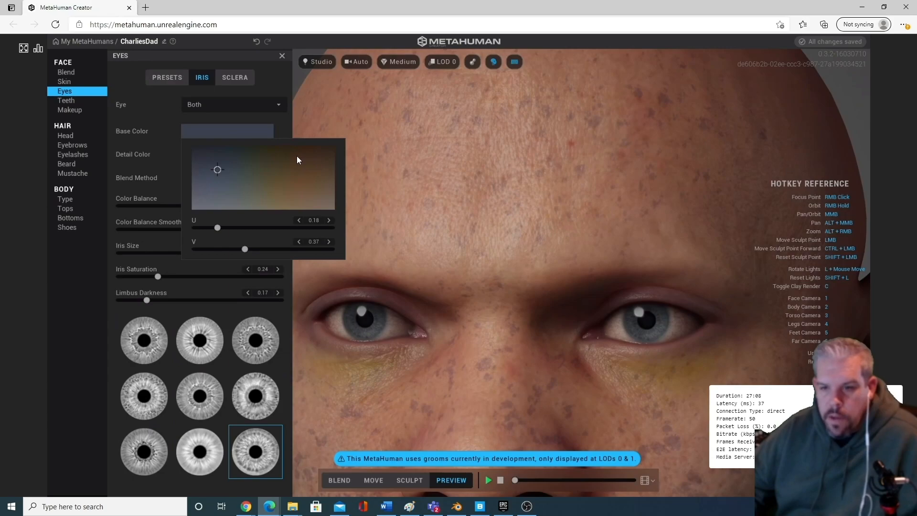
{"action": "mouse_move", "coordinate": [293, 157]}
{"action": "left_mouse_down"}
{"action": "mouse_move", "coordinate": [319, 150]}
{"action": "mouse_move", "coordinate": [308, 167]}
{"action": "left_mouse_up"}
{"action": "left_click", "coordinate": [428, 246]}
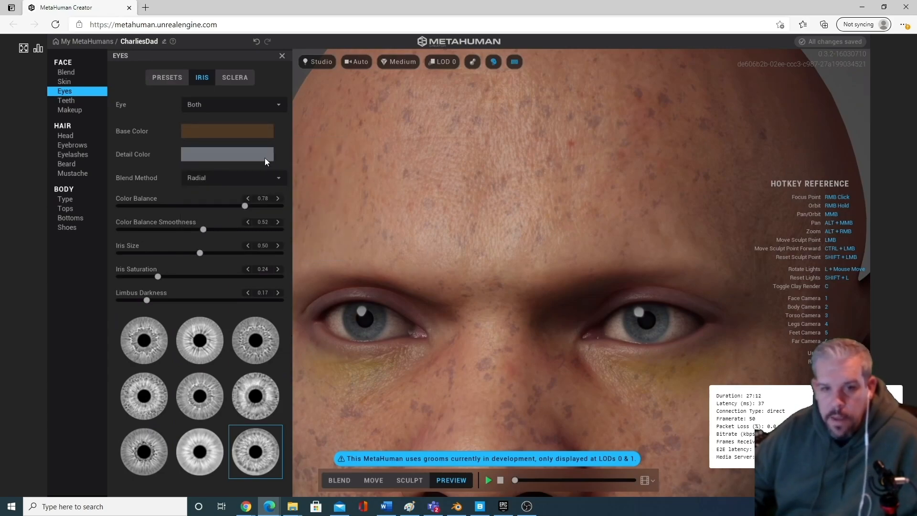
{"action": "left_click", "coordinate": [240, 156]}
{"action": "left_click_drag", "start_coordinate": [270, 230], "coordinate": [168, 256]}
{"action": "left_click", "coordinate": [558, 237]}
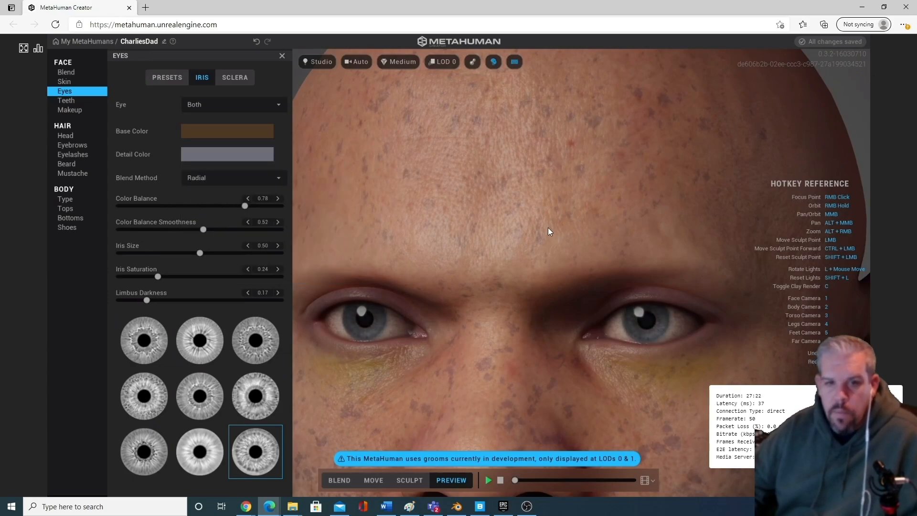
{"action": "left_click", "coordinate": [233, 136]}
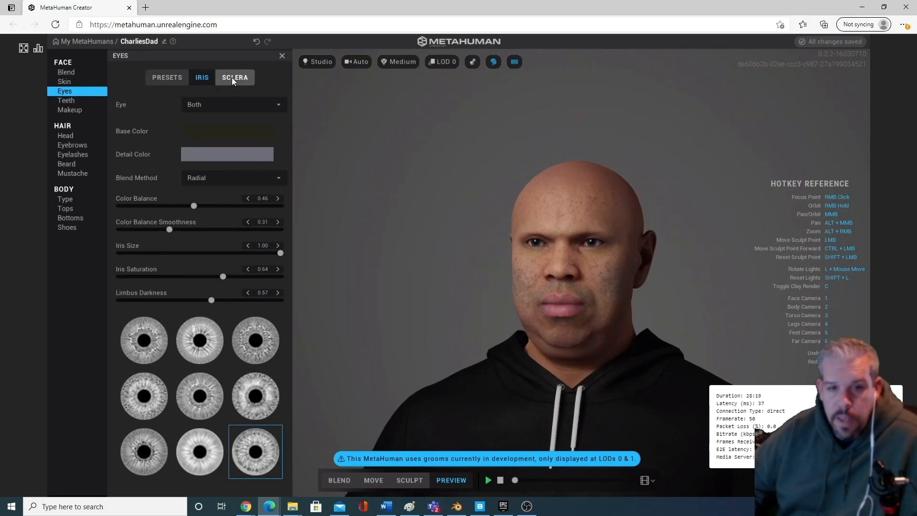
Set the sclera of both eyes to brightness 0.52 and sclera rotation 0.33.
{"action": "left_click", "coordinate": [232, 79]}
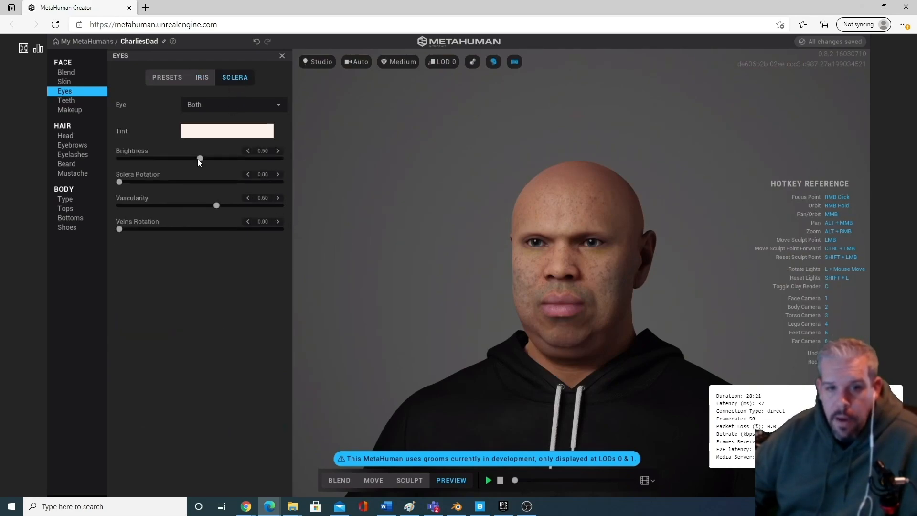
{"action": "mouse_move", "coordinate": [199, 158]}
{"action": "left_mouse_down"}
{"action": "mouse_move", "coordinate": [260, 158]}
{"action": "mouse_move", "coordinate": [132, 158]}
{"action": "mouse_move", "coordinate": [208, 158]}
{"action": "left_mouse_up"}
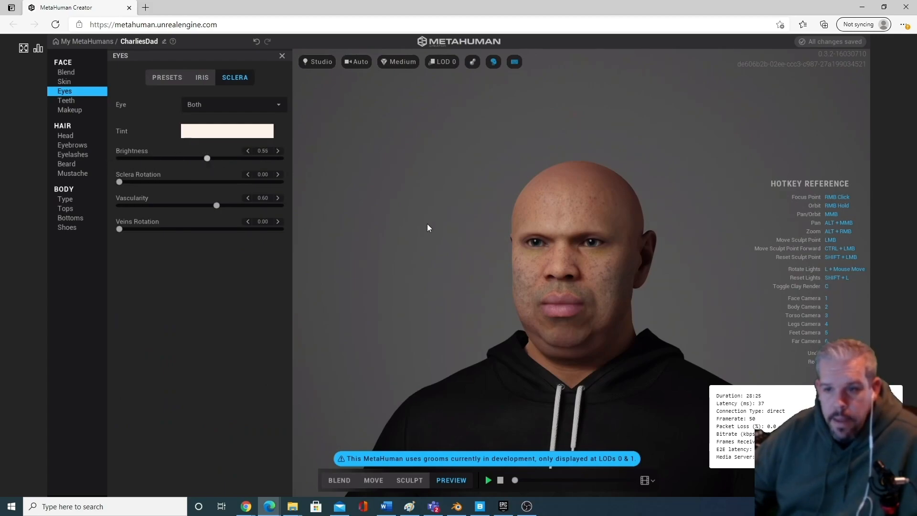
{"action": "scroll", "coordinate": [552, 251], "scroll_direction": "up", "scroll_amount": 5}
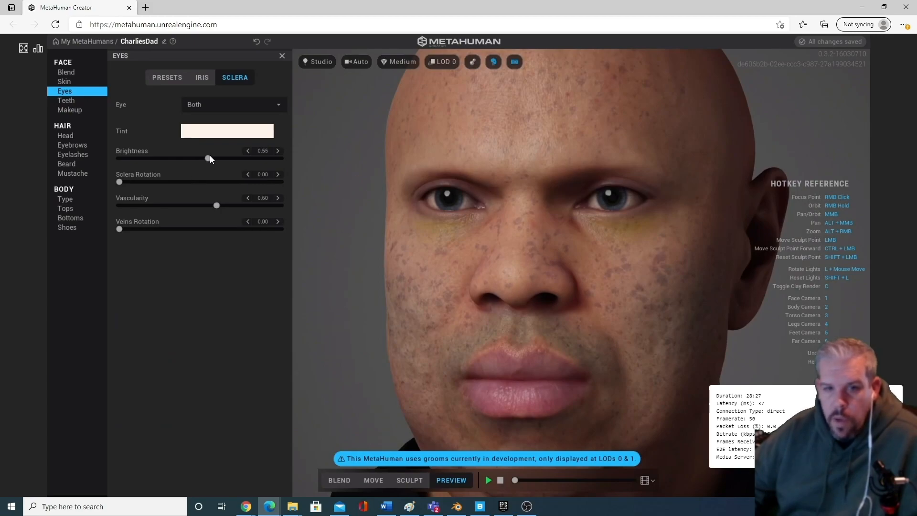
{"action": "left_click_drag", "start_coordinate": [241, 158], "coordinate": [203, 159]}
{"action": "left_click_drag", "start_coordinate": [120, 182], "coordinate": [229, 181]}
{"action": "mouse_move", "coordinate": [157, 181]}
{"action": "left_mouse_down"}
{"action": "mouse_move", "coordinate": [258, 175]}
{"action": "mouse_move", "coordinate": [173, 177]}
{"action": "left_mouse_up"}
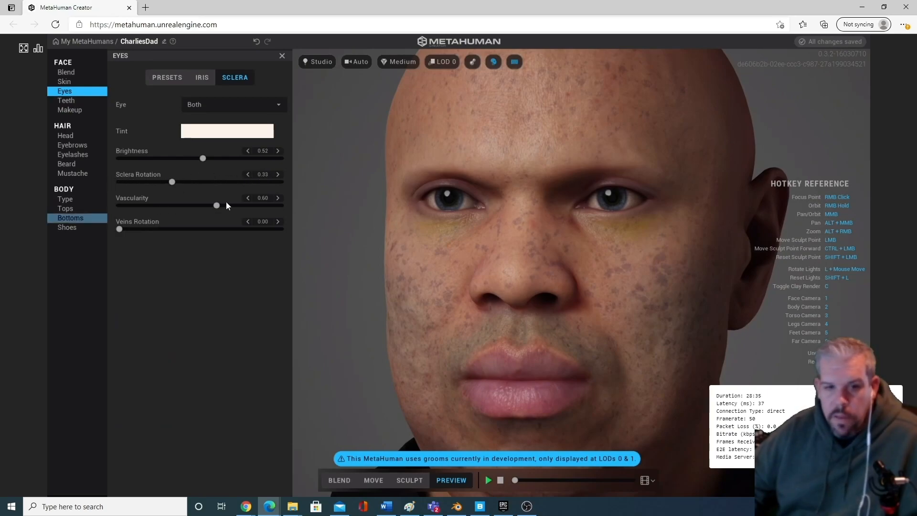
Set the sclera vascularity to 1.00, the veins rotation to 0.57 and the sclera rotation to 0.27.
{"action": "left_click_drag", "start_coordinate": [259, 205], "coordinate": [388, 190]}
{"action": "left_click_drag", "start_coordinate": [249, 204], "coordinate": [178, 203]}
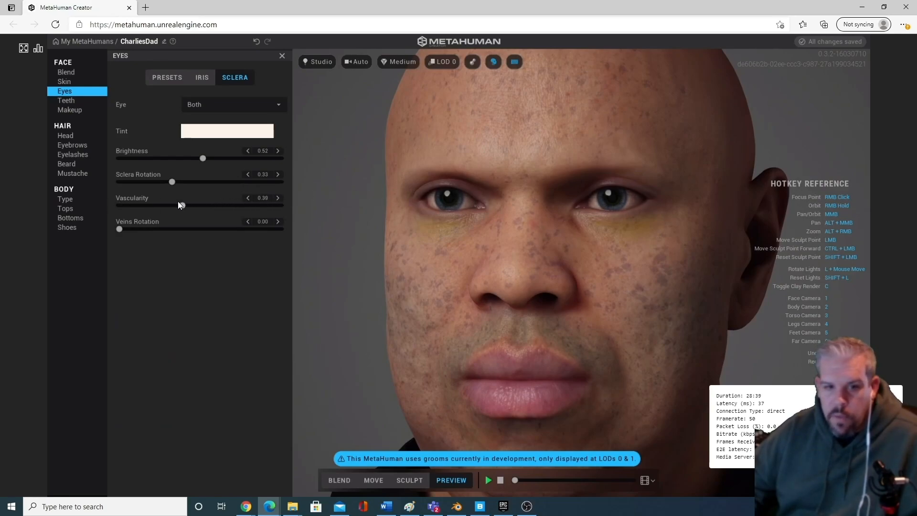
{"action": "left_click_drag", "start_coordinate": [123, 228], "coordinate": [311, 204]}
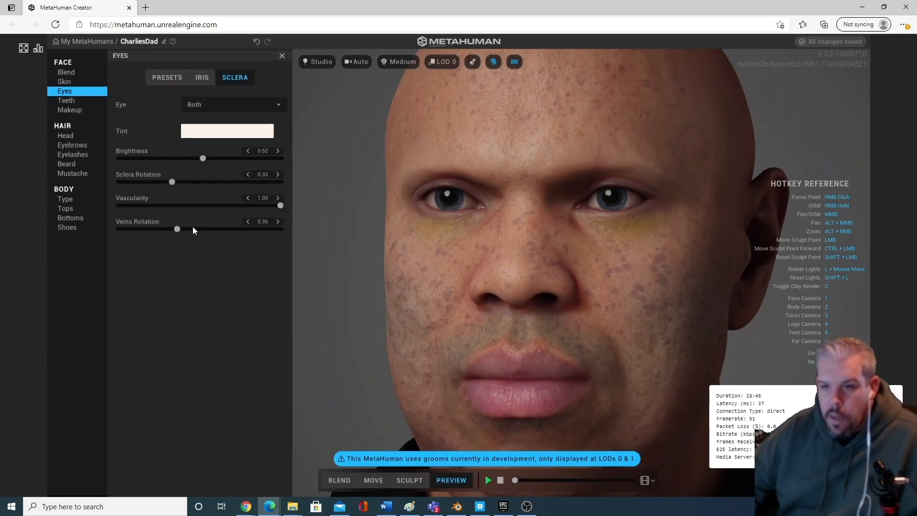
{"action": "left_click_drag", "start_coordinate": [209, 230], "coordinate": [188, 229]}
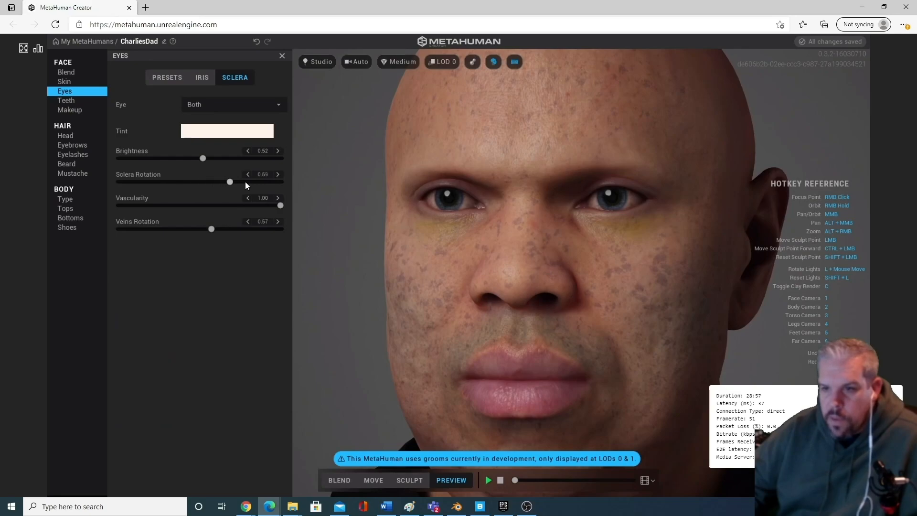
{"action": "left_click_drag", "start_coordinate": [118, 182], "coordinate": [171, 181]}
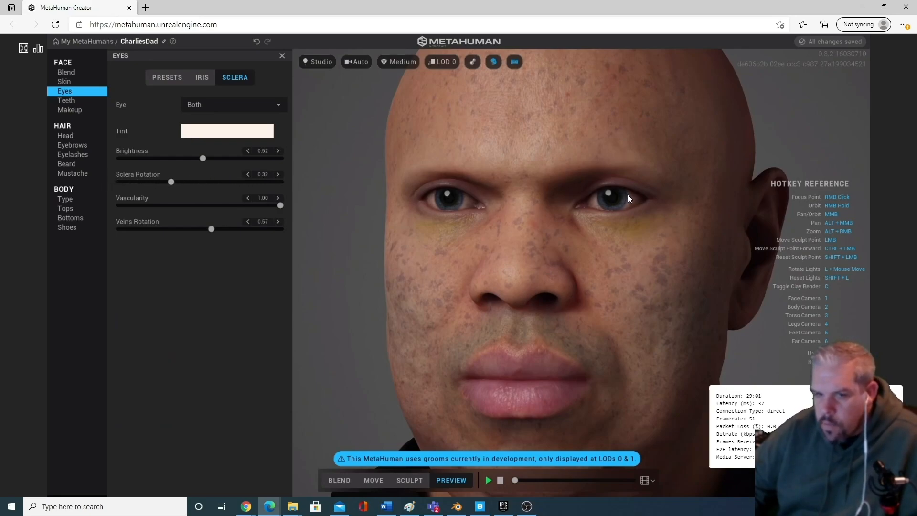
{"action": "left_click_drag", "start_coordinate": [231, 182], "coordinate": [162, 182]}
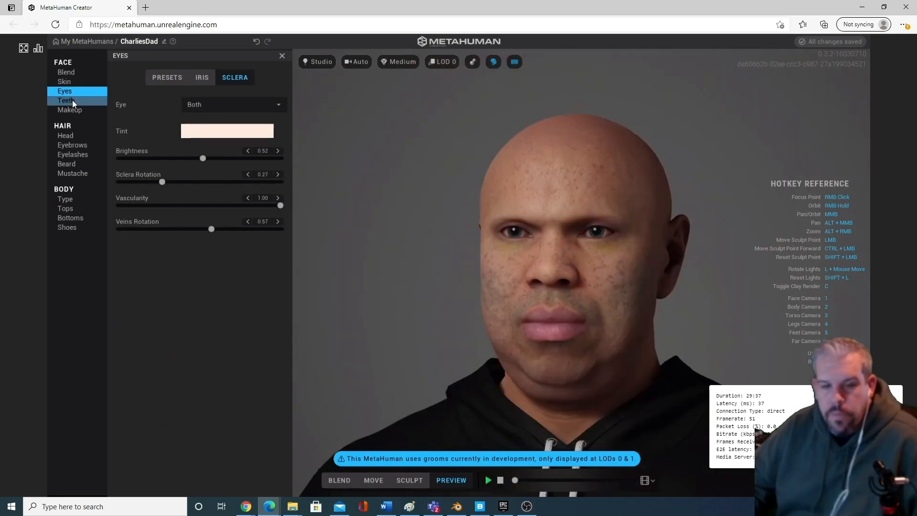
Set the tooth length to 0.27 and the teeth variation to 0.75.
{"action": "left_click", "coordinate": [72, 100]}
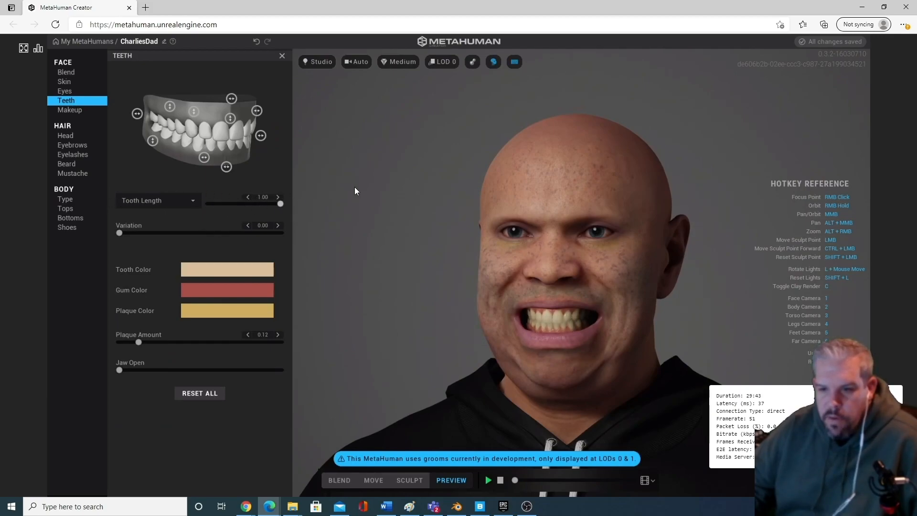
{"action": "left_click_drag", "start_coordinate": [281, 203], "coordinate": [235, 203]}
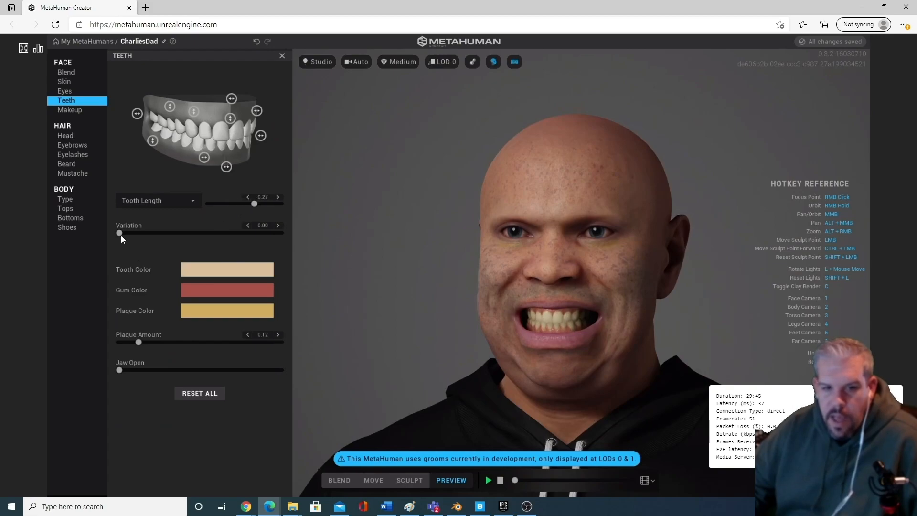
{"action": "left_click", "coordinate": [177, 235]}
{"action": "left_click_drag", "start_coordinate": [178, 233], "coordinate": [279, 229]}
{"action": "left_click", "coordinate": [241, 233]}
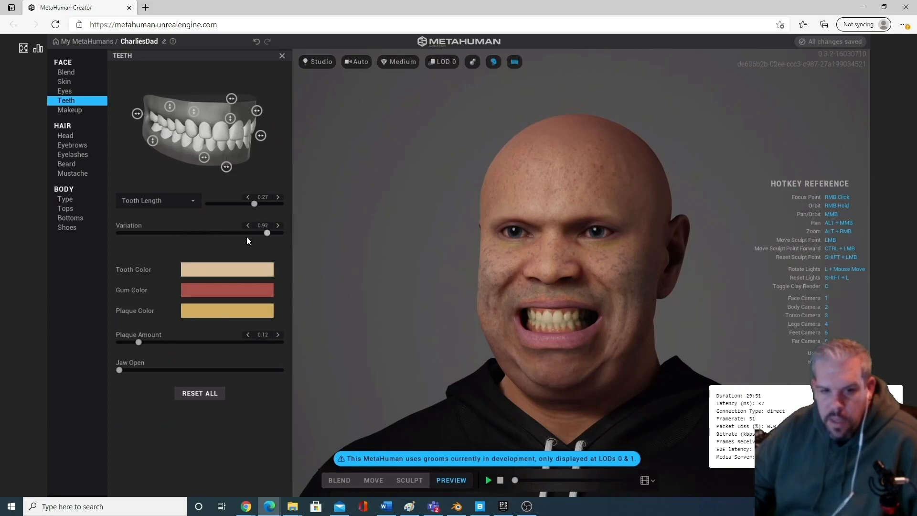
Whiten the teeth by setting the tooth color to U 0.00 and V 1.00.
{"action": "left_click", "coordinate": [223, 272]}
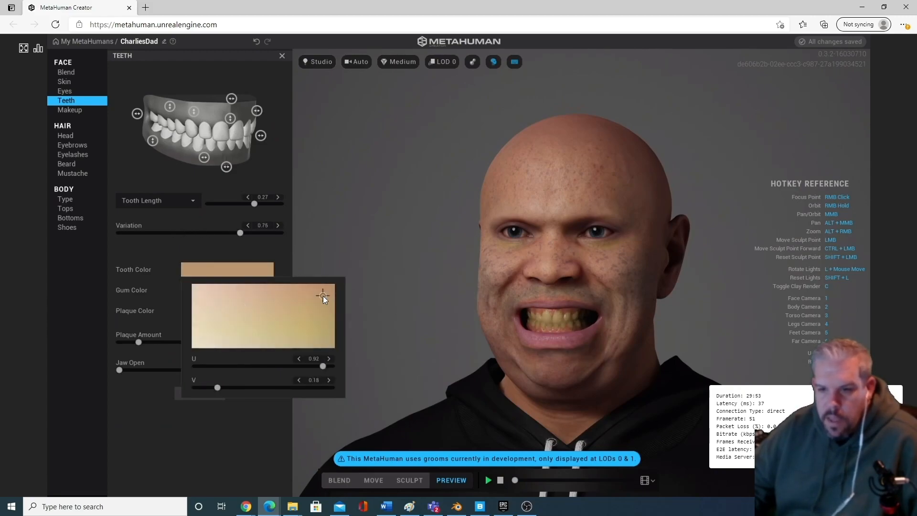
{"action": "left_click_drag", "start_coordinate": [323, 297], "coordinate": [174, 360]}
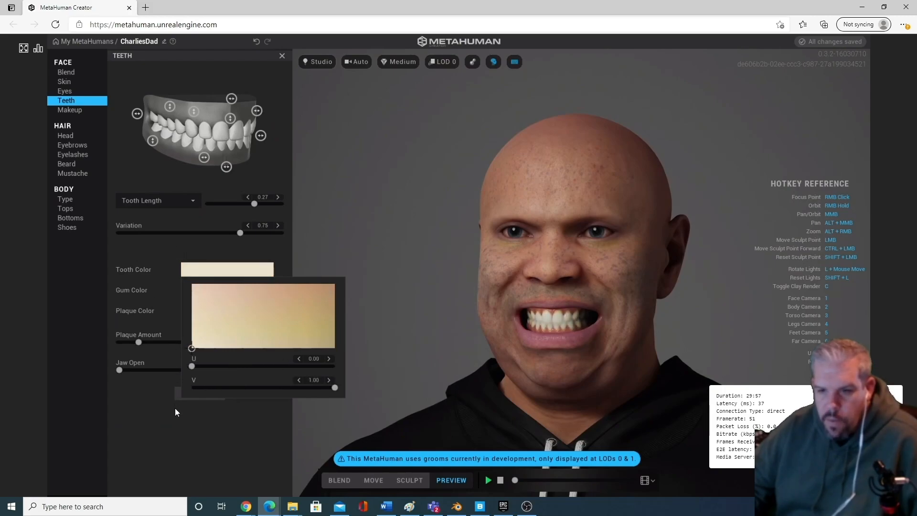
{"action": "left_click", "coordinate": [237, 245]}
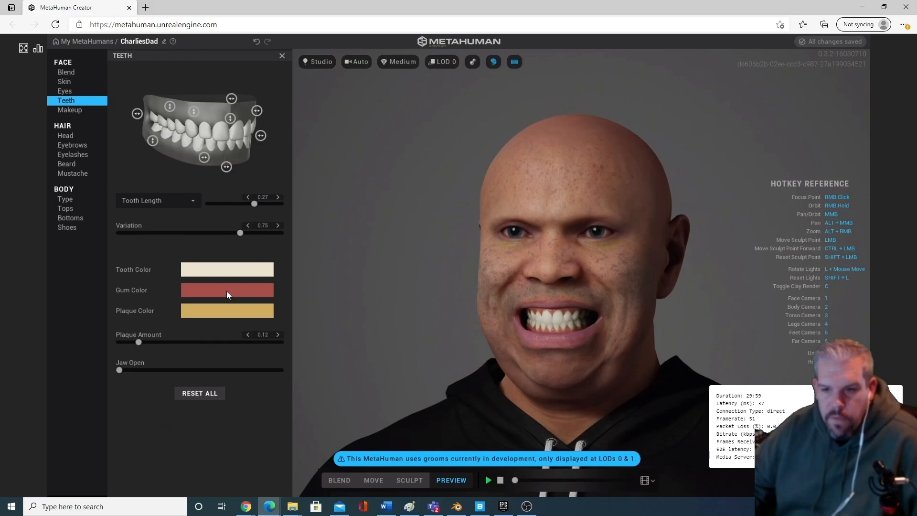
Set the gum color to U 0.20 and V 0.00, and the plaque color to U 0.31 and V 0.57.
{"action": "left_click", "coordinate": [227, 291]}
{"action": "left_click_drag", "start_coordinate": [238, 327], "coordinate": [222, 300]}
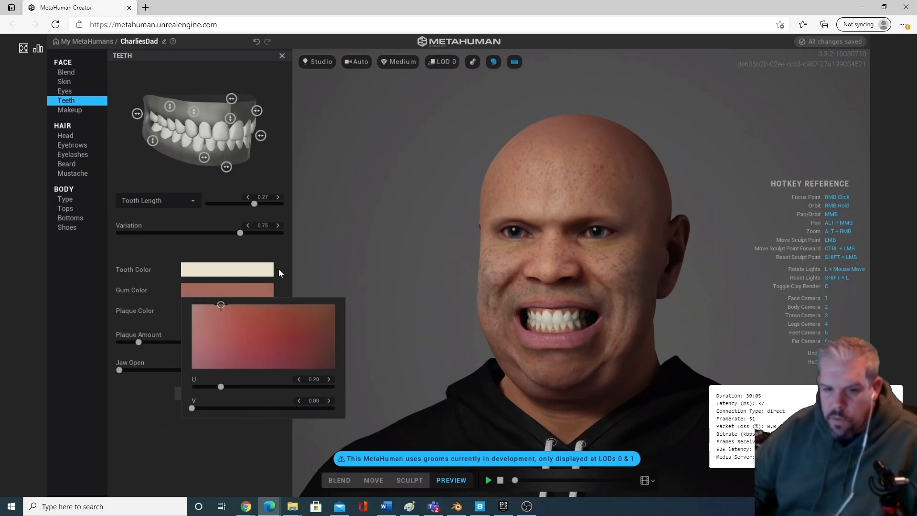
{"action": "left_click", "coordinate": [288, 255]}
{"action": "left_click", "coordinate": [216, 314]}
{"action": "mouse_move", "coordinate": [242, 348]}
{"action": "left_mouse_down"}
{"action": "mouse_move", "coordinate": [332, 348]}
{"action": "mouse_move", "coordinate": [236, 362]}
{"action": "left_mouse_up"}
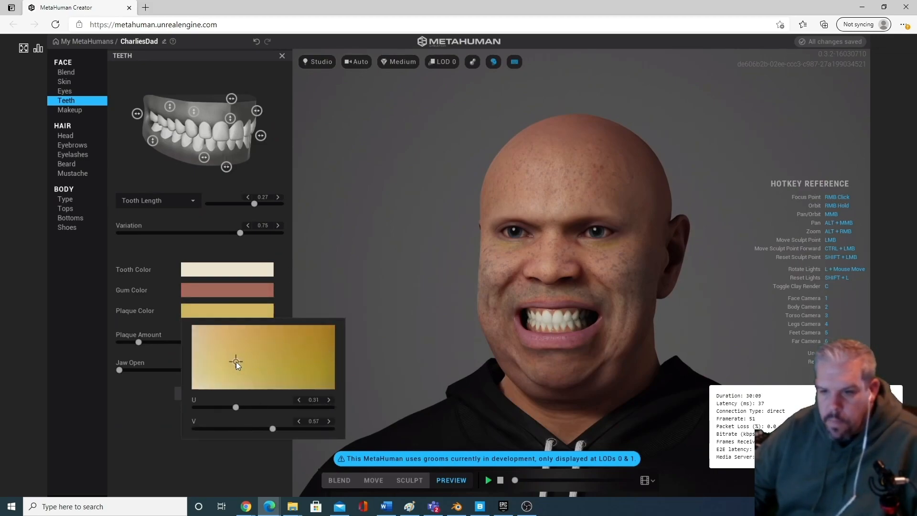
Set the plaque amount to 0.20 and the teeth variation to 0.33, and open the jaw to about two thirds of its range.
{"action": "left_click", "coordinate": [307, 271]}
{"action": "left_click_drag", "start_coordinate": [147, 341], "coordinate": [186, 342]}
{"action": "left_click_drag", "start_coordinate": [123, 369], "coordinate": [280, 370]}
{"action": "left_click_drag", "start_coordinate": [49, 371], "coordinate": [224, 375]}
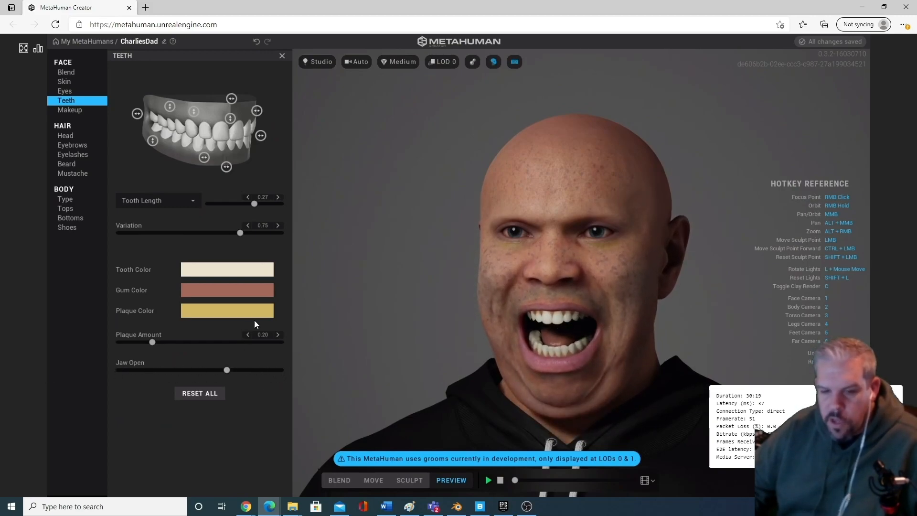
{"action": "left_click_drag", "start_coordinate": [236, 232], "coordinate": [175, 233]}
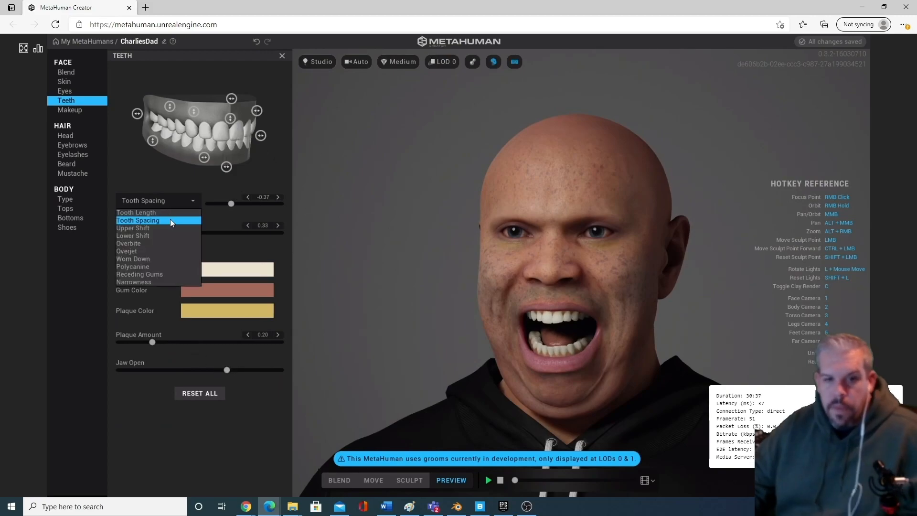
Look through the available teeth shape adjustments, including Narrowness and Worn Down.
{"action": "left_click", "coordinate": [136, 115]}
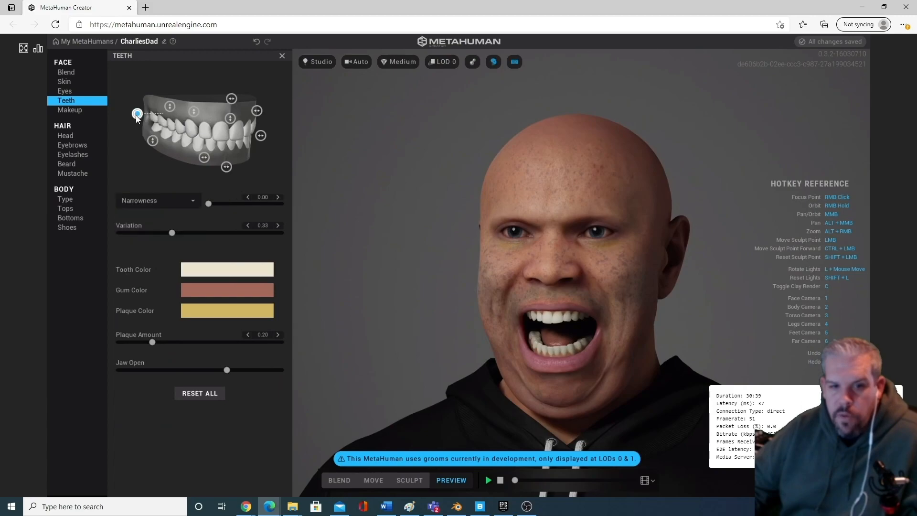
{"action": "left_click", "coordinate": [196, 201]}
{"action": "left_click", "coordinate": [152, 140]}
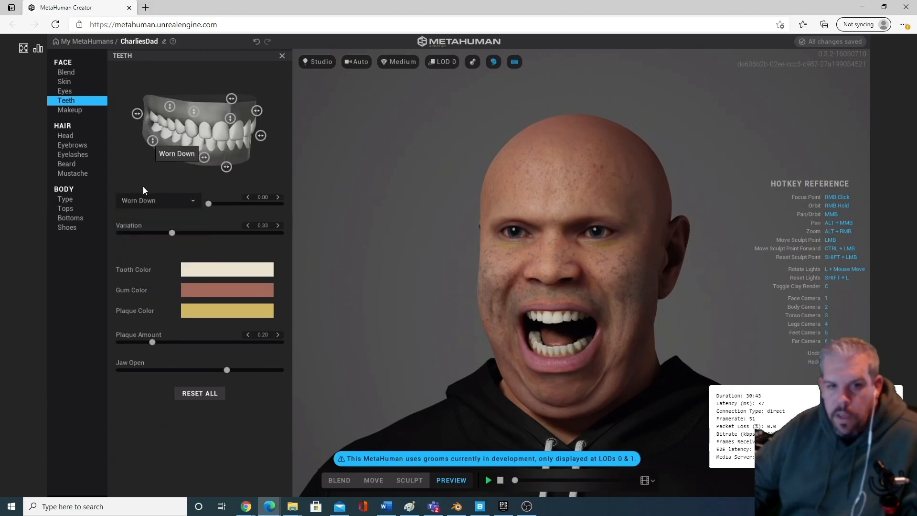
{"action": "left_click", "coordinate": [165, 201]}
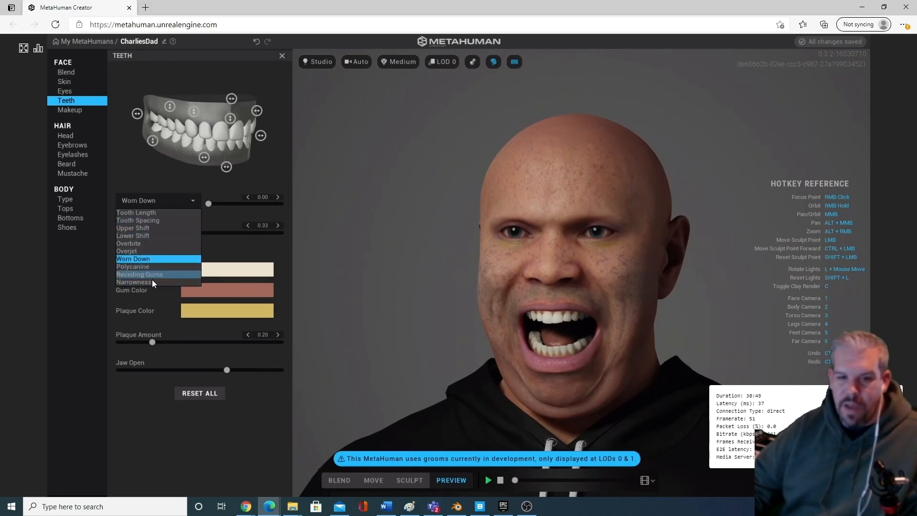
{"action": "left_click", "coordinate": [143, 167]}
Set the overbite to 1.00, and switch to the Worn Down teeth adjustment.
{"action": "left_click", "coordinate": [258, 111]}
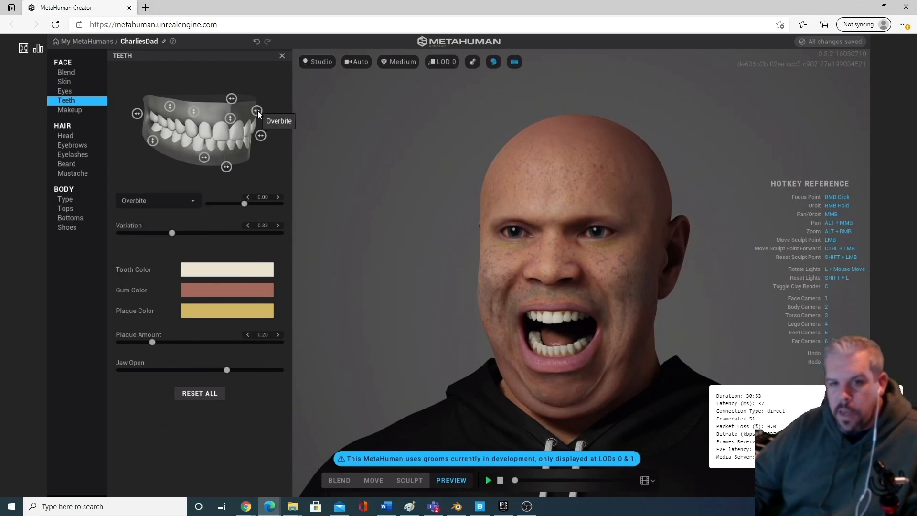
{"action": "mouse_move", "coordinate": [260, 114]}
{"action": "left_mouse_down"}
{"action": "mouse_move", "coordinate": [316, 103]}
{"action": "mouse_move", "coordinate": [246, 111]}
{"action": "mouse_move", "coordinate": [271, 110]}
{"action": "left_mouse_up"}
{"action": "left_click", "coordinate": [188, 202]}
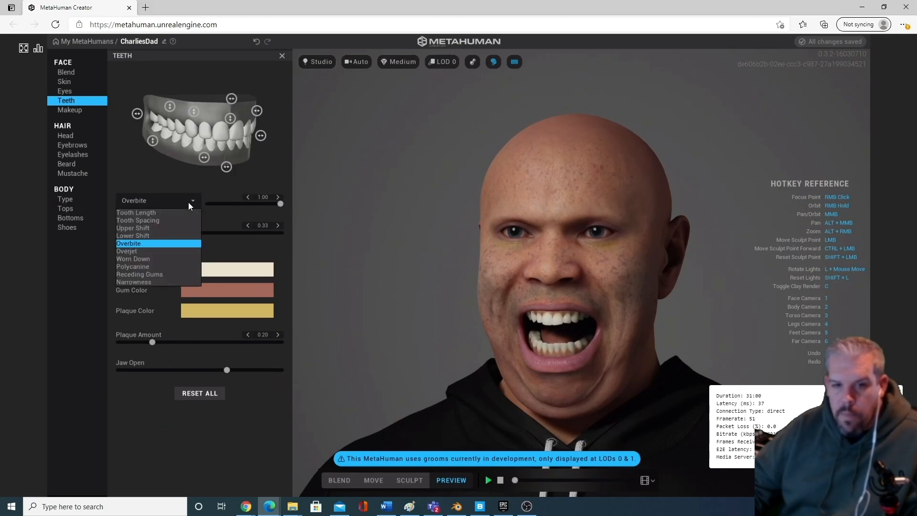
{"action": "left_click", "coordinate": [163, 260]}
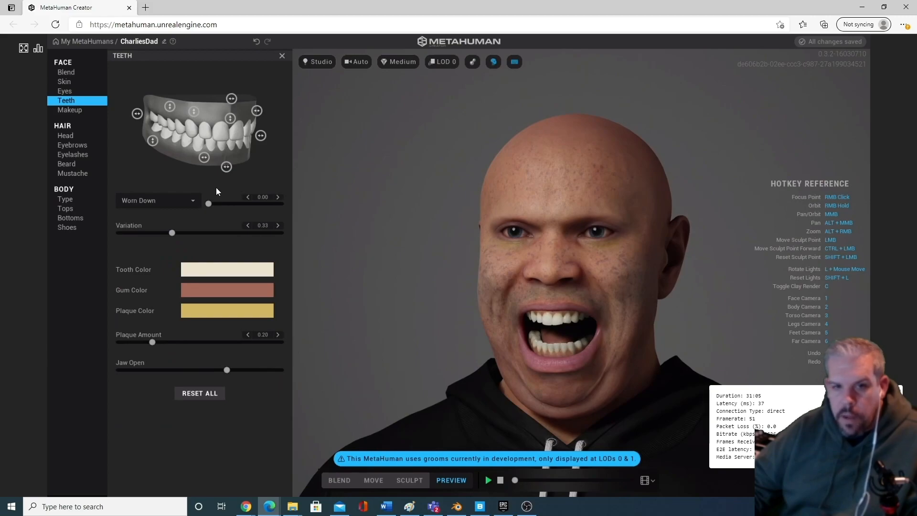
Set the teeth's lower shift to 1.00 and the tooth length to -0.19.
{"action": "left_click", "coordinate": [227, 166]}
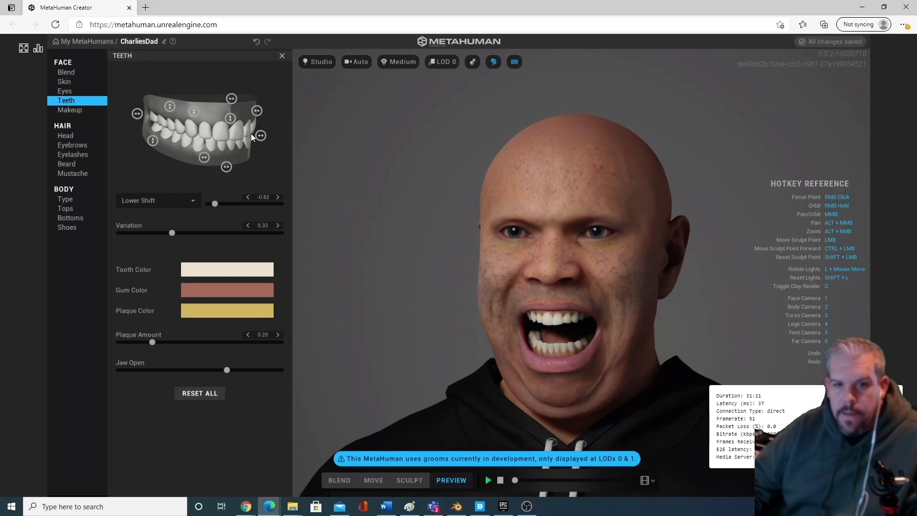
{"action": "left_click_drag", "start_coordinate": [227, 169], "coordinate": [293, 161]}
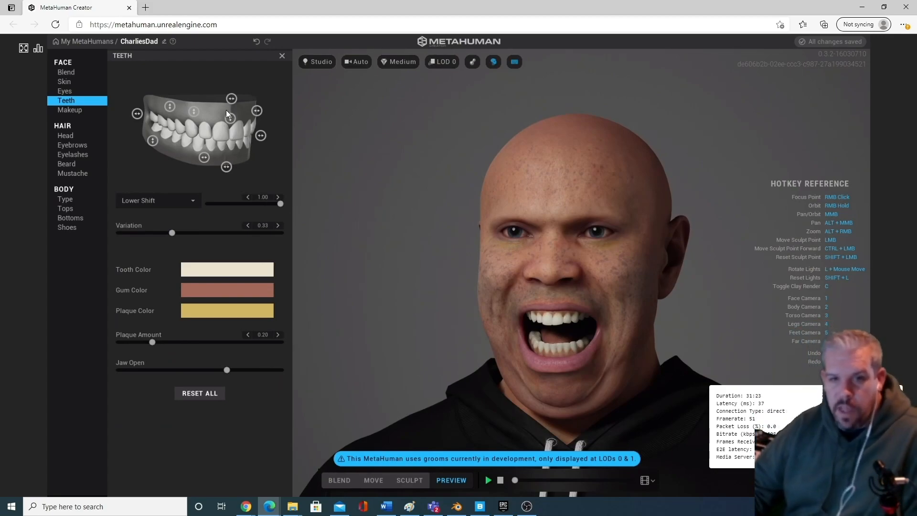
{"action": "mouse_move", "coordinate": [232, 118]}
{"action": "left_mouse_down"}
{"action": "mouse_move", "coordinate": [231, 100]}
{"action": "mouse_move", "coordinate": [231, 116]}
{"action": "left_mouse_up"}
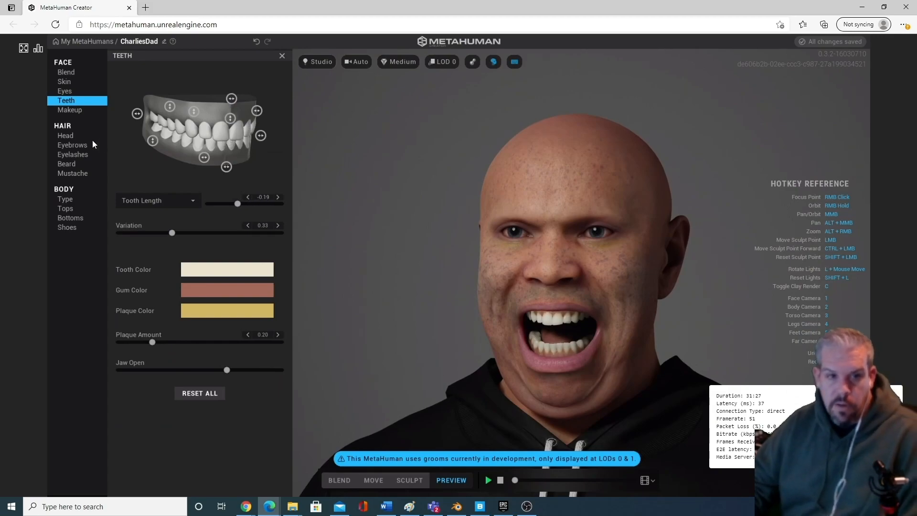
Try several eye makeup styles, settle on Double Mod, and check its color options without changing them.
{"action": "left_click", "coordinate": [78, 110]}
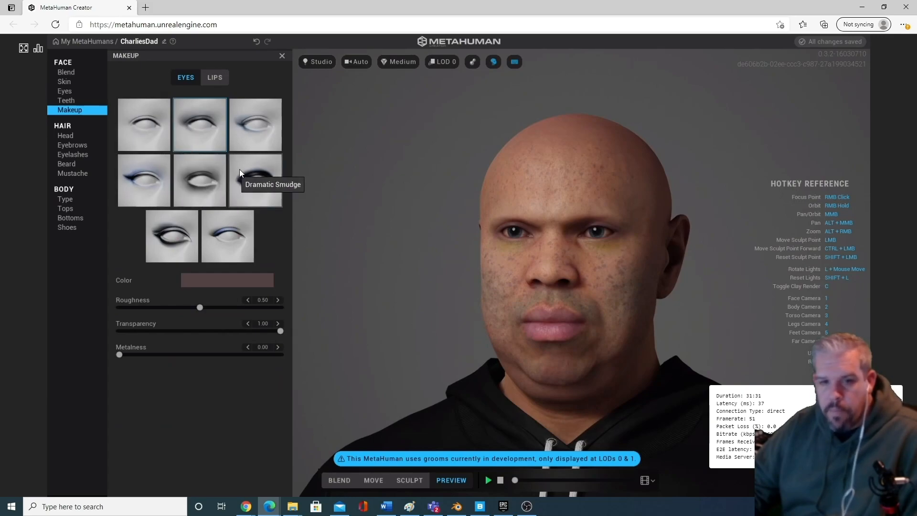
{"action": "left_click", "coordinate": [252, 141]}
{"action": "left_click", "coordinate": [157, 194]}
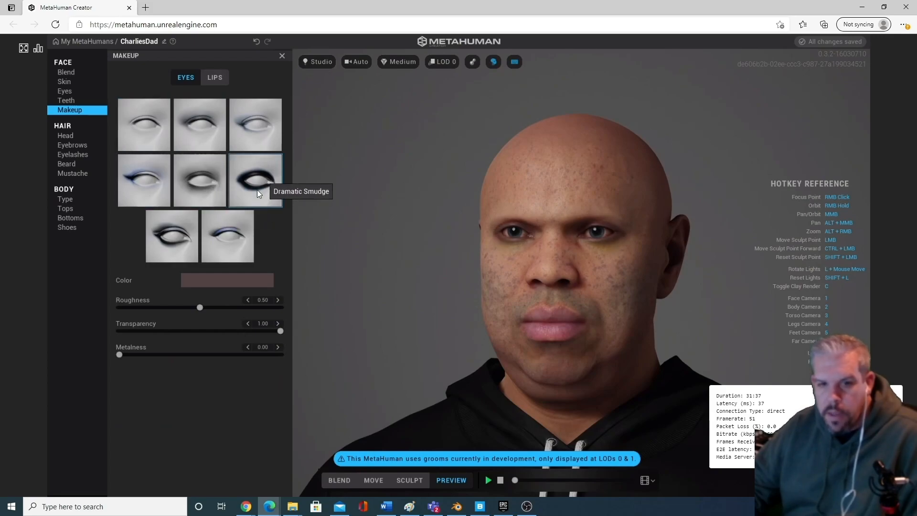
{"action": "left_click", "coordinate": [188, 245]}
{"action": "left_click", "coordinate": [217, 283]}
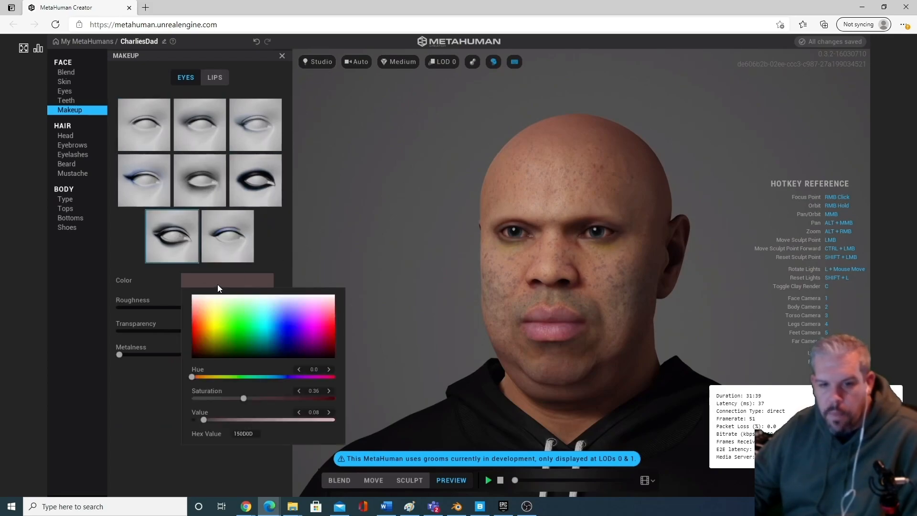
{"action": "left_click", "coordinate": [279, 222]}
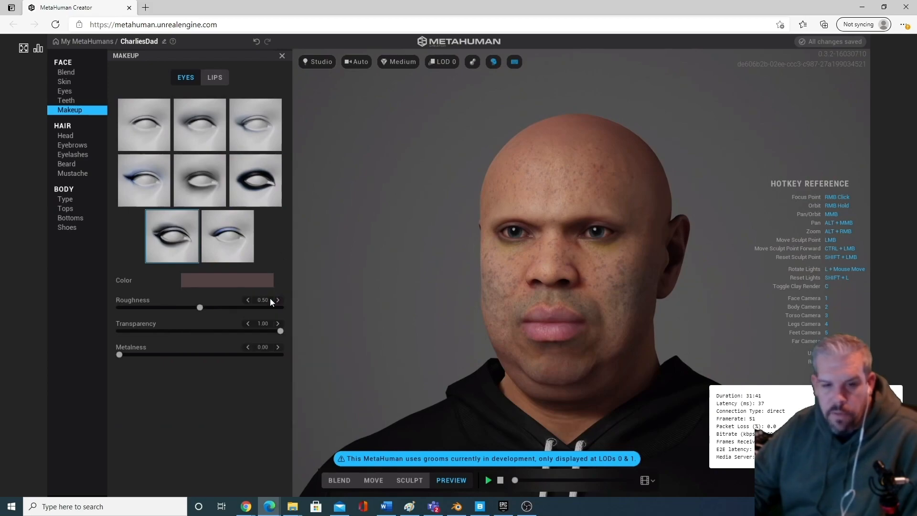
Reapply the Double Mod eye makeup and set its roughness to 1.00, transparency to 0.66 and metalness to 1.00.
{"action": "left_click", "coordinate": [174, 257]}
{"action": "left_click_drag", "start_coordinate": [200, 307], "coordinate": [196, 308]}
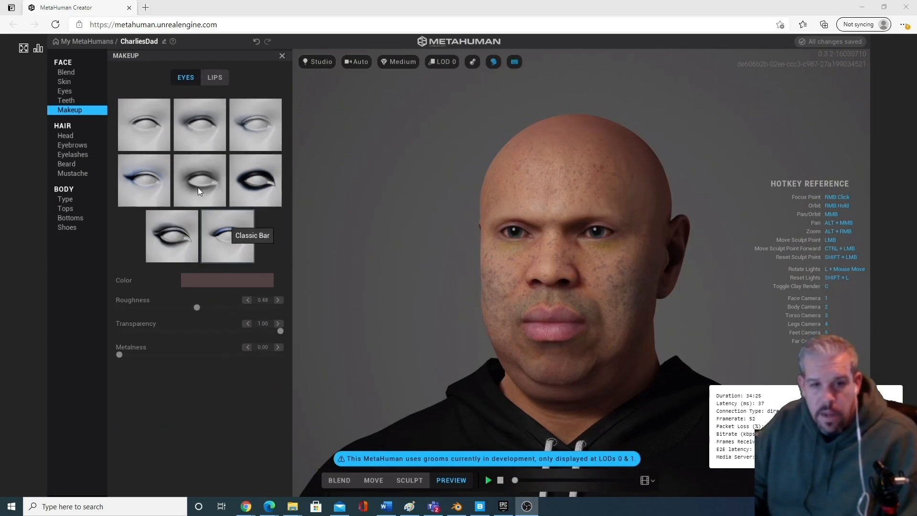
{"action": "left_click", "coordinate": [171, 236]}
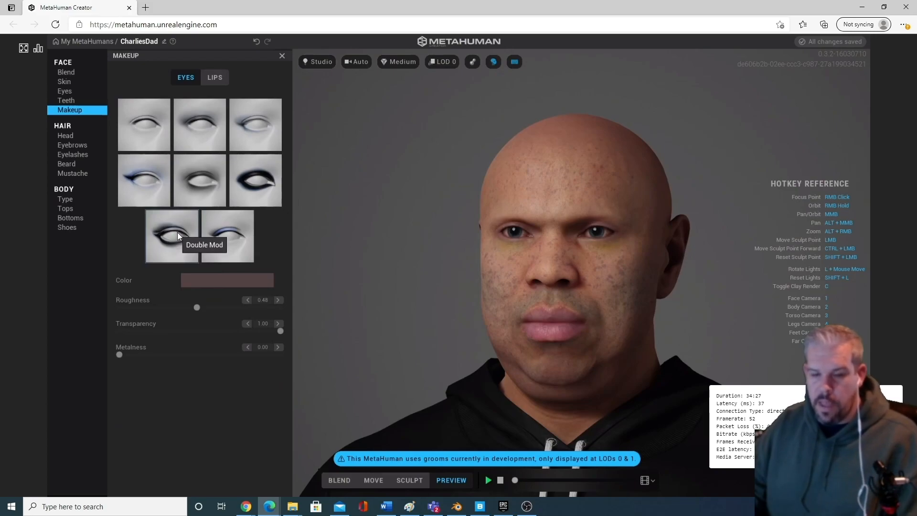
{"action": "left_click", "coordinate": [177, 232]}
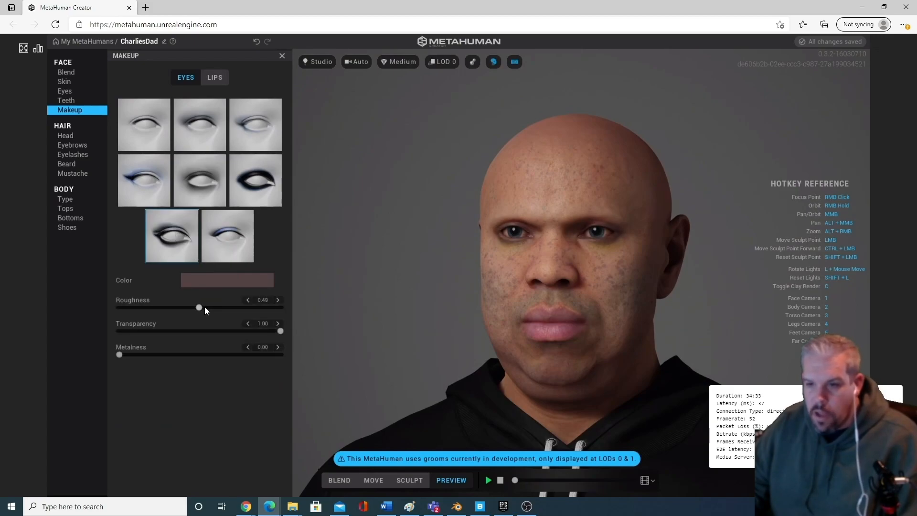
{"action": "left_click_drag", "start_coordinate": [276, 307], "coordinate": [325, 303]}
{"action": "left_click_drag", "start_coordinate": [276, 331], "coordinate": [225, 332]}
{"action": "left_click_drag", "start_coordinate": [121, 357], "coordinate": [318, 357]}
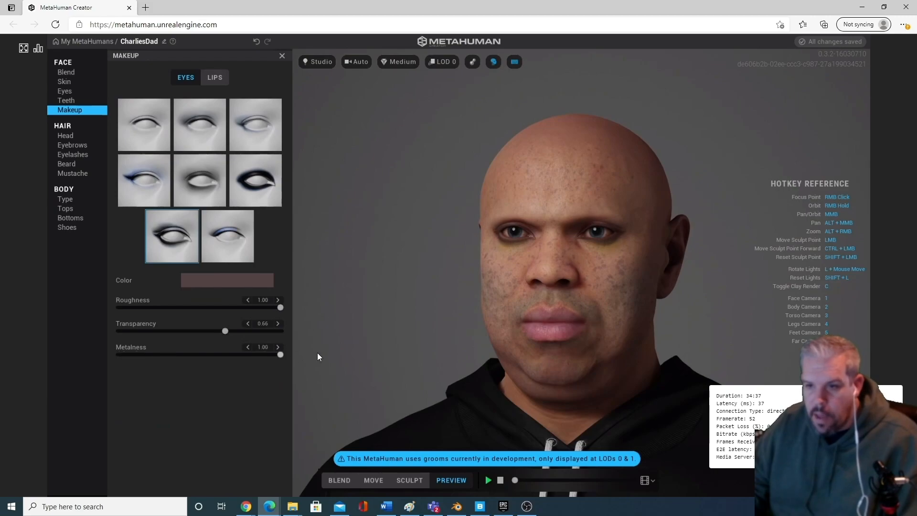
Reduce the eye makeup's roughness and transparency to 0.00 and its metalness to the minimum.
{"action": "left_click_drag", "start_coordinate": [266, 305], "coordinate": [79, 308]}
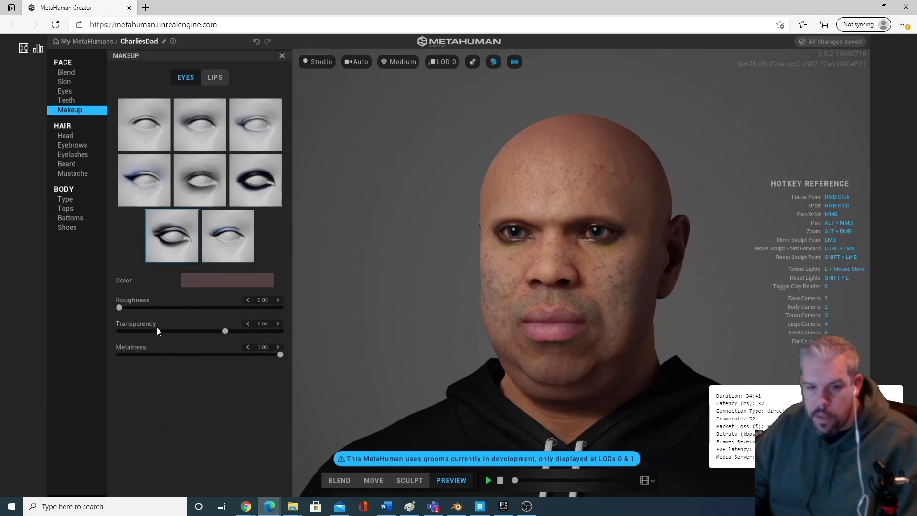
{"action": "left_click_drag", "start_coordinate": [224, 331], "coordinate": [372, 329]}
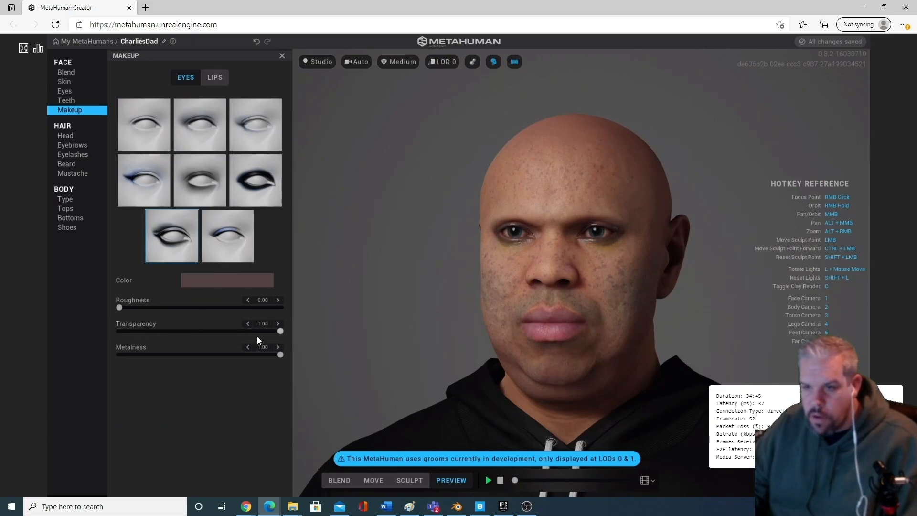
{"action": "left_click_drag", "start_coordinate": [300, 338], "coordinate": [117, 332]}
{"action": "mouse_move", "coordinate": [253, 359]}
{"action": "left_mouse_down"}
{"action": "mouse_move", "coordinate": [104, 354]}
{"action": "mouse_move", "coordinate": [348, 353]}
{"action": "mouse_move", "coordinate": [104, 357]}
{"action": "mouse_move", "coordinate": [240, 360]}
{"action": "left_mouse_up"}
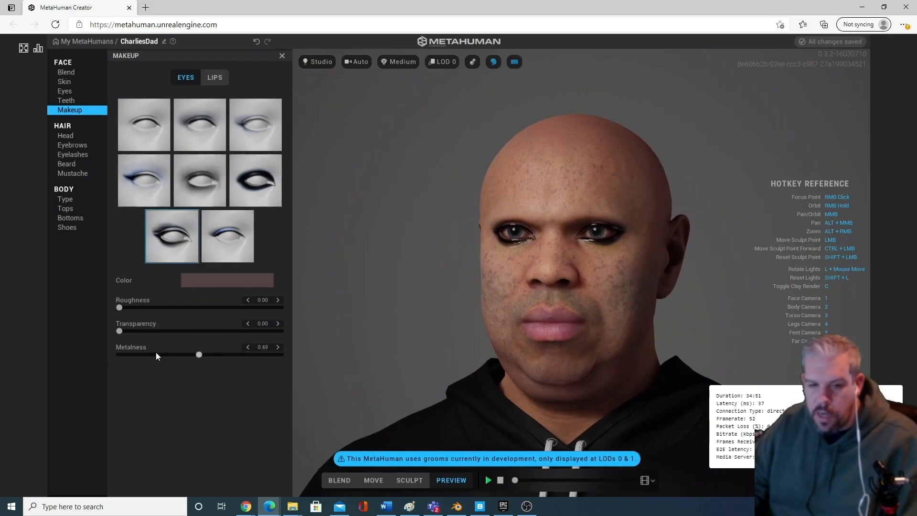
{"action": "left_click_drag", "start_coordinate": [161, 356], "coordinate": [85, 349]}
Set the eye makeup's roughness to 0.49, transparency to 0.48 and metalness to 0.47.
{"action": "left_click_drag", "start_coordinate": [120, 307], "coordinate": [197, 331]}
{"action": "left_click", "coordinate": [121, 356]}
{"action": "left_click_drag", "start_coordinate": [121, 356], "coordinate": [196, 356]}
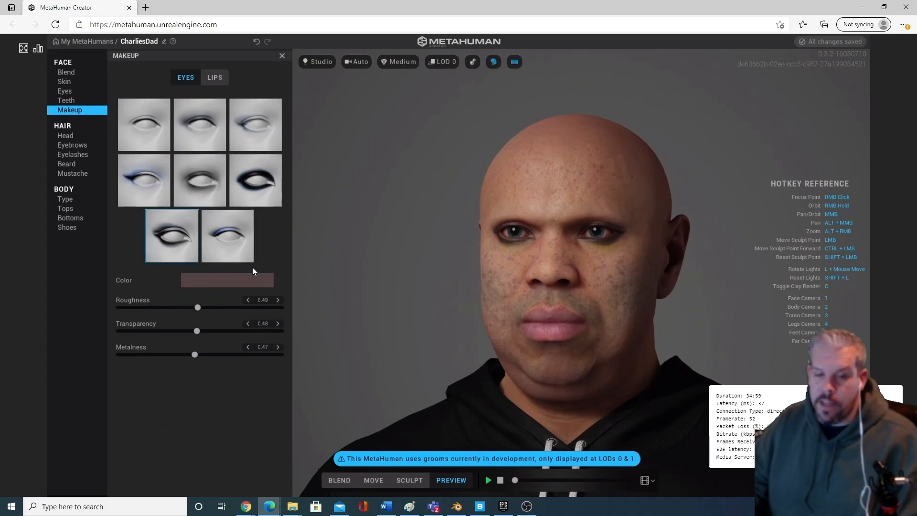
Try the three lip makeup styles and apply Cupid to the lips.
{"action": "left_click", "coordinate": [213, 77]}
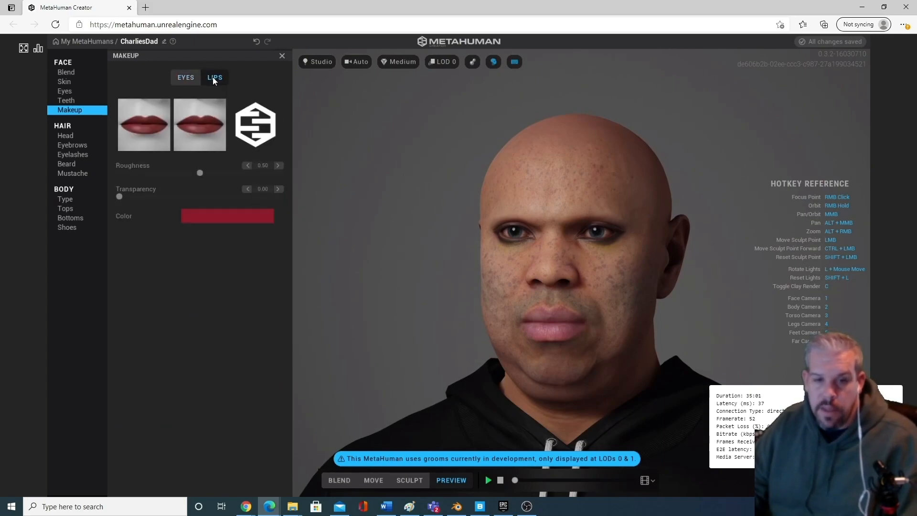
{"action": "left_click", "coordinate": [145, 131]}
{"action": "left_click", "coordinate": [214, 135]}
{"action": "left_click", "coordinate": [241, 127]}
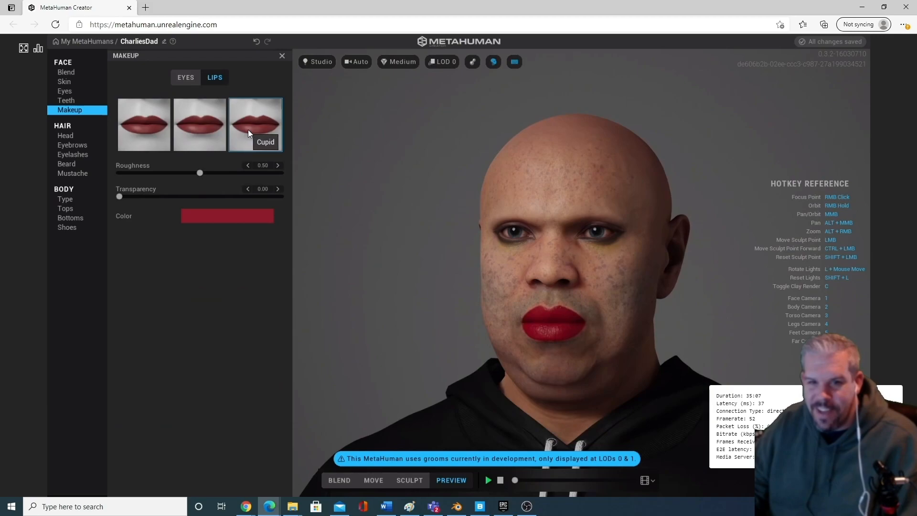
{"action": "left_click", "coordinate": [248, 130]}
{"action": "left_click", "coordinate": [246, 133]}
{"action": "left_click", "coordinate": [246, 134]}
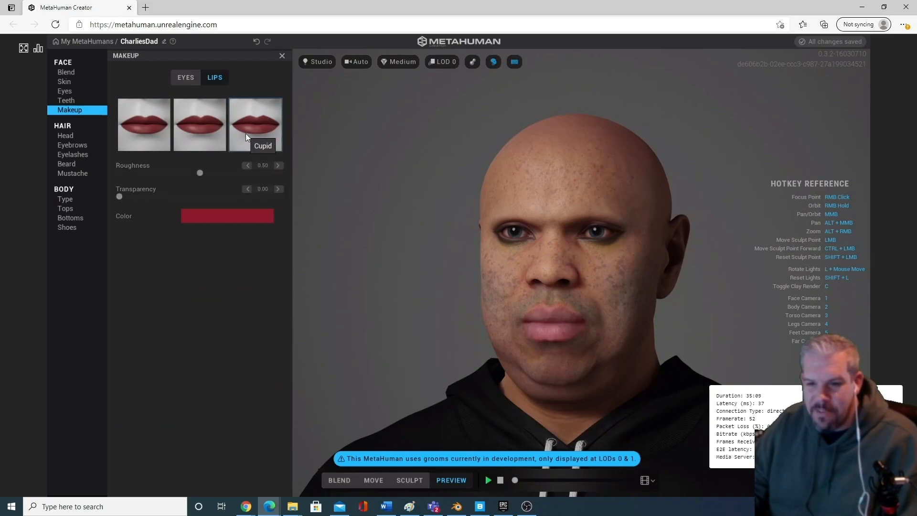
{"action": "left_click", "coordinate": [245, 134]}
Set the lip makeup's roughness to 0.49 and raise its transparency to a little under half.
{"action": "mouse_move", "coordinate": [217, 176]}
{"action": "left_mouse_down"}
{"action": "mouse_move", "coordinate": [267, 175]}
{"action": "mouse_move", "coordinate": [85, 167]}
{"action": "mouse_move", "coordinate": [305, 171]}
{"action": "mouse_move", "coordinate": [110, 167]}
{"action": "mouse_move", "coordinate": [235, 172]}
{"action": "mouse_move", "coordinate": [159, 177]}
{"action": "mouse_move", "coordinate": [200, 177]}
{"action": "left_mouse_up"}
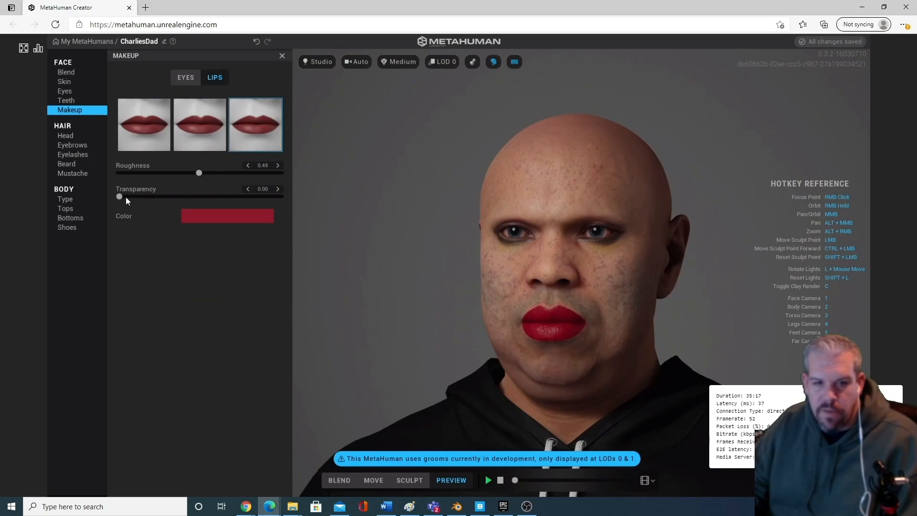
{"action": "left_click_drag", "start_coordinate": [119, 195], "coordinate": [187, 197]}
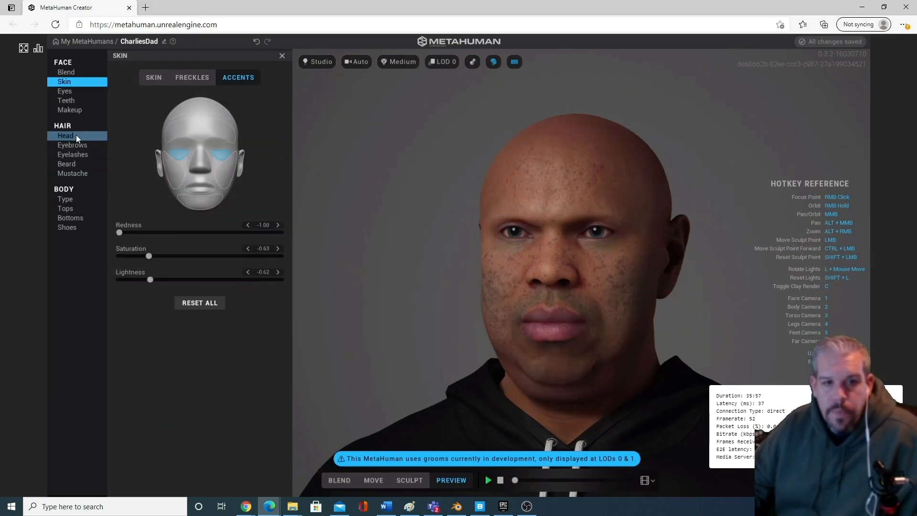
Browse the head hairstyles, turn off hair hiding in the viewport, and apply the Long Afro style.
{"action": "left_click", "coordinate": [76, 135]}
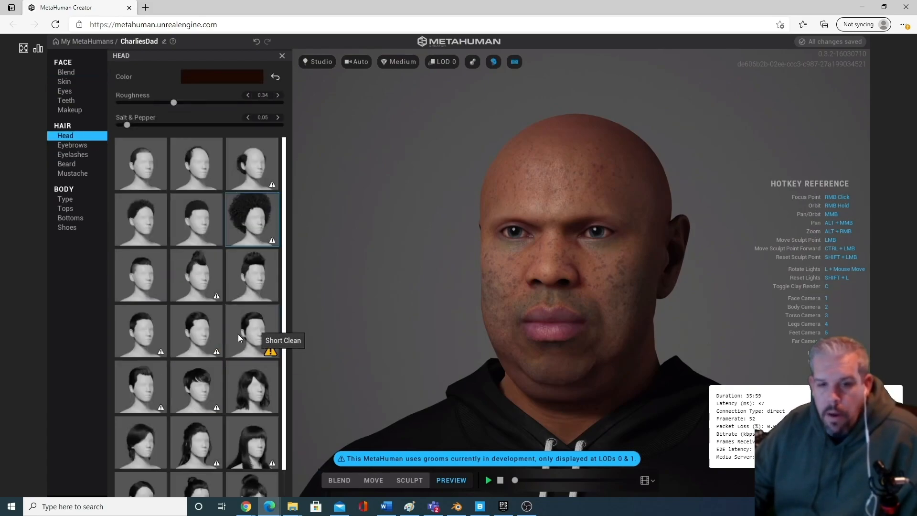
{"action": "mouse_move", "coordinate": [271, 240]}
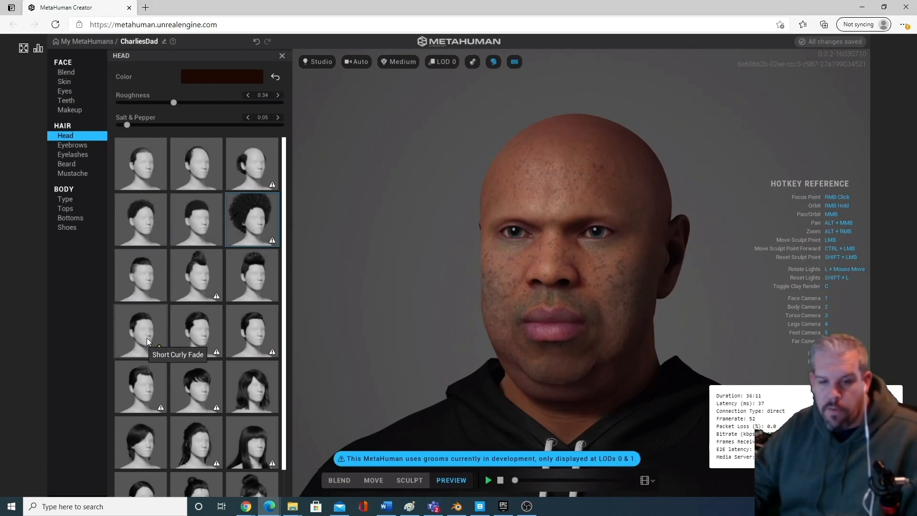
{"action": "scroll", "coordinate": [149, 332], "scroll_direction": "down", "scroll_amount": 1}
{"action": "scroll", "coordinate": [191, 367], "scroll_direction": "up", "scroll_amount": 1}
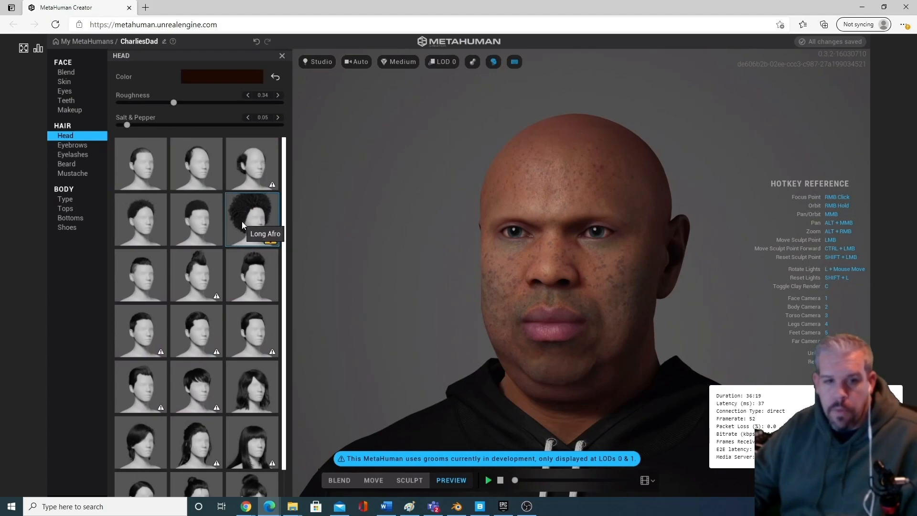
{"action": "left_click", "coordinate": [494, 62]}
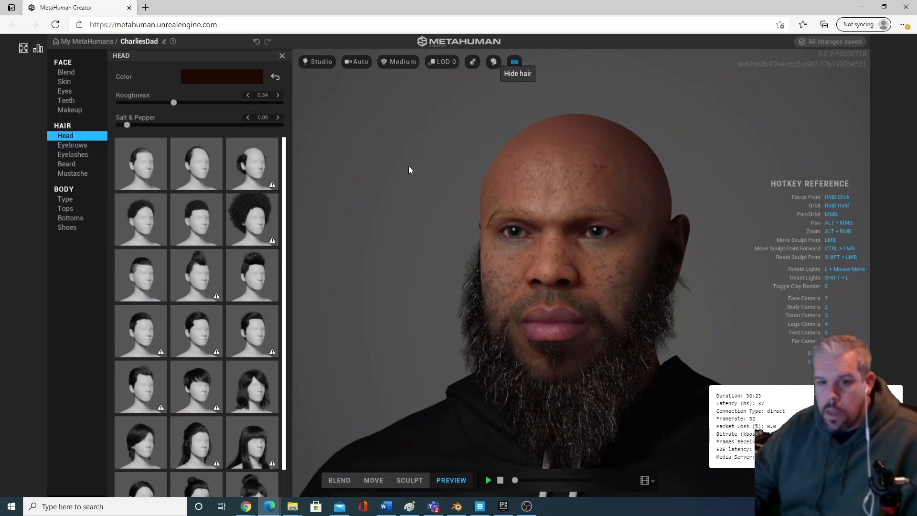
{"action": "left_click", "coordinate": [260, 218]}
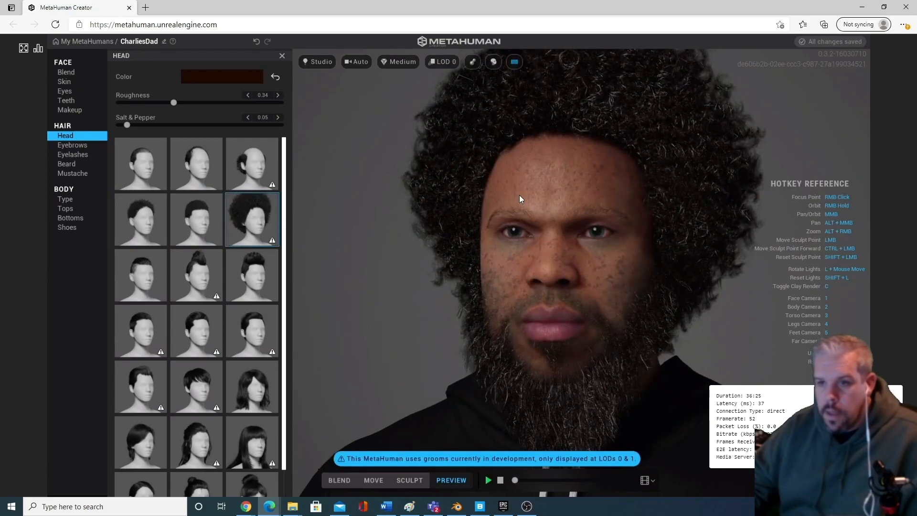
Set the head hair's salt and pepper to 0.15 and its roughness to 1.00.
{"action": "left_click_drag", "start_coordinate": [127, 124], "coordinate": [144, 142]}
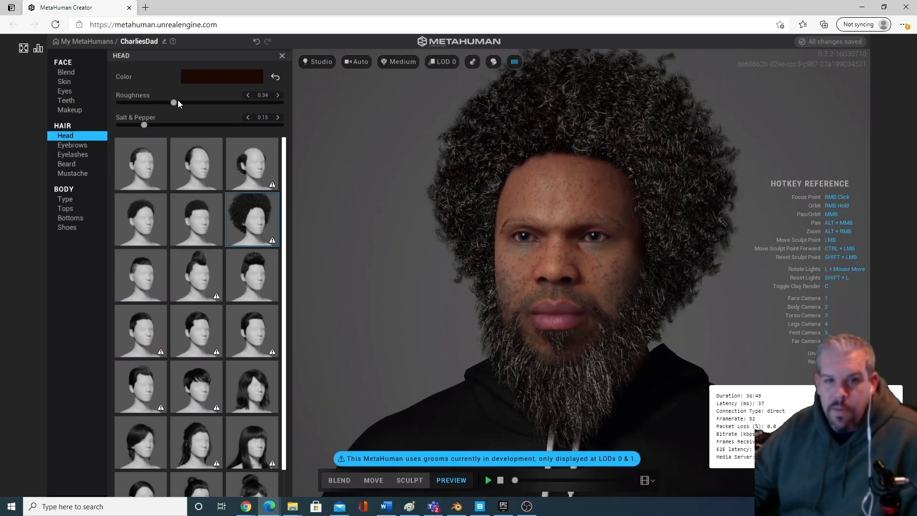
{"action": "left_click_drag", "start_coordinate": [174, 102], "coordinate": [97, 103]}
{"action": "left_click_drag", "start_coordinate": [205, 104], "coordinate": [320, 104]}
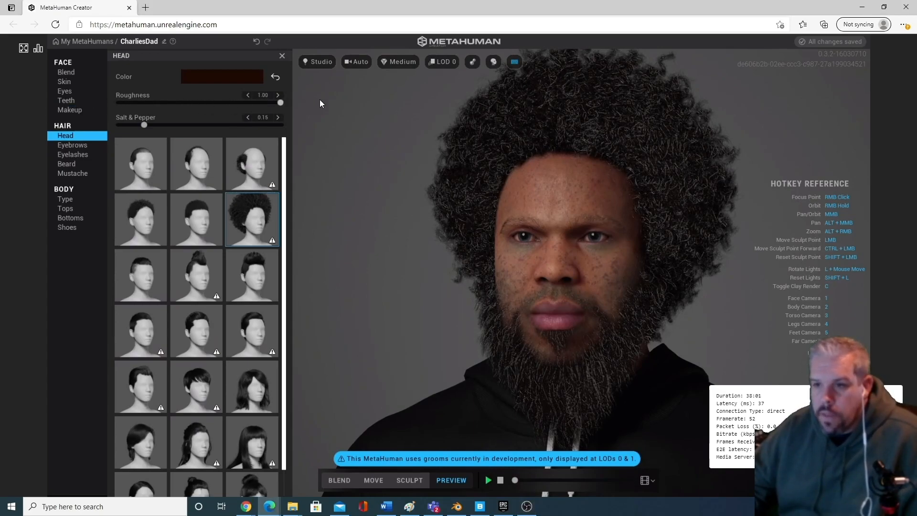
Try head hair roughness values including 0.40 and 0.23, and change the hair color to black.
{"action": "mouse_move", "coordinate": [260, 104]}
{"action": "left_mouse_down"}
{"action": "mouse_move", "coordinate": [120, 106]}
{"action": "mouse_move", "coordinate": [349, 91]}
{"action": "left_mouse_up"}
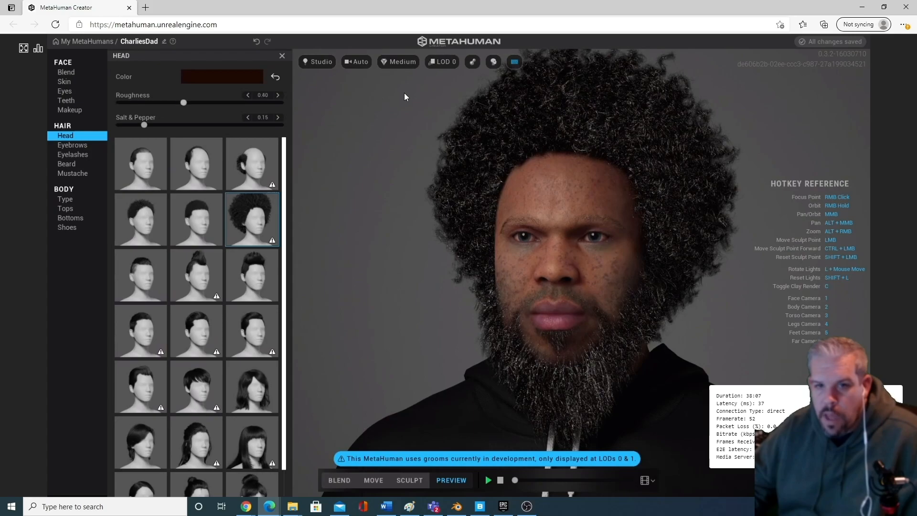
{"action": "left_click_drag", "start_coordinate": [267, 99], "coordinate": [84, 111]}
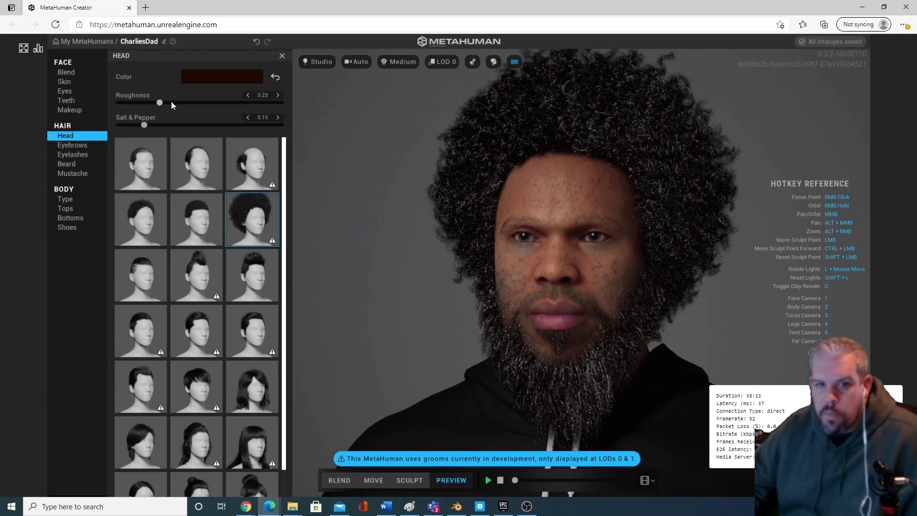
{"action": "left_click_drag", "start_coordinate": [170, 102], "coordinate": [217, 100]}
{"action": "left_click", "coordinate": [240, 75]}
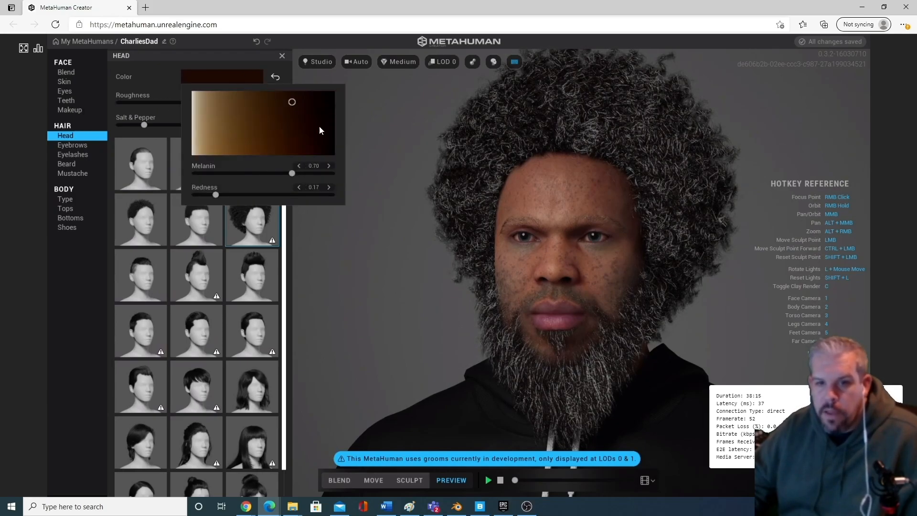
{"action": "mouse_move", "coordinate": [287, 109]}
{"action": "left_mouse_down"}
{"action": "mouse_move", "coordinate": [219, 152]}
{"action": "mouse_move", "coordinate": [217, 110]}
{"action": "mouse_move", "coordinate": [200, 84]}
{"action": "mouse_move", "coordinate": [159, 71]}
{"action": "mouse_move", "coordinate": [189, 197]}
{"action": "mouse_move", "coordinate": [330, 178]}
{"action": "mouse_move", "coordinate": [298, 159]}
{"action": "mouse_move", "coordinate": [282, 134]}
{"action": "mouse_move", "coordinate": [293, 108]}
{"action": "mouse_move", "coordinate": [391, 62]}
{"action": "mouse_move", "coordinate": [368, 157]}
{"action": "mouse_move", "coordinate": [335, 144]}
{"action": "left_mouse_up"}
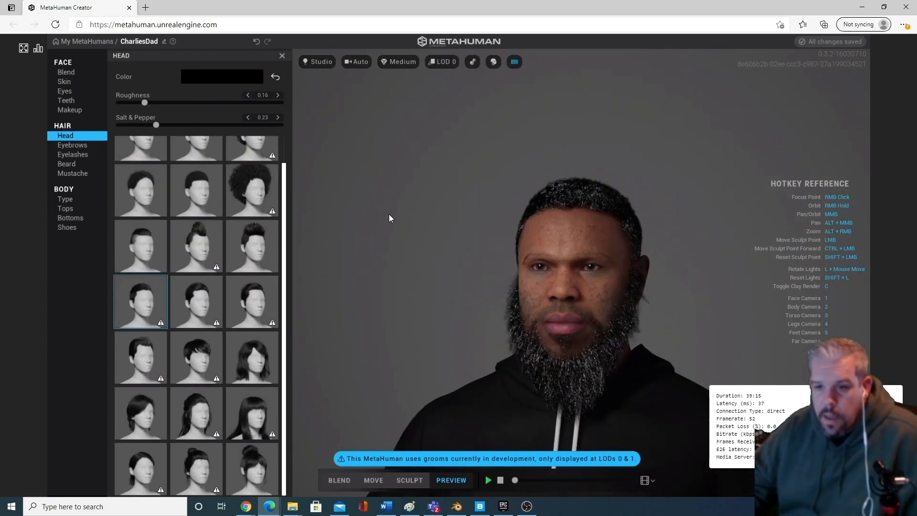
Try the Medium Natural Eyebrows, apply the middle style of the second row, and give the eyebrows a custom very dark brown color.
{"action": "right_click_drag", "start_coordinate": [652, 335], "coordinate": [588, 357]}
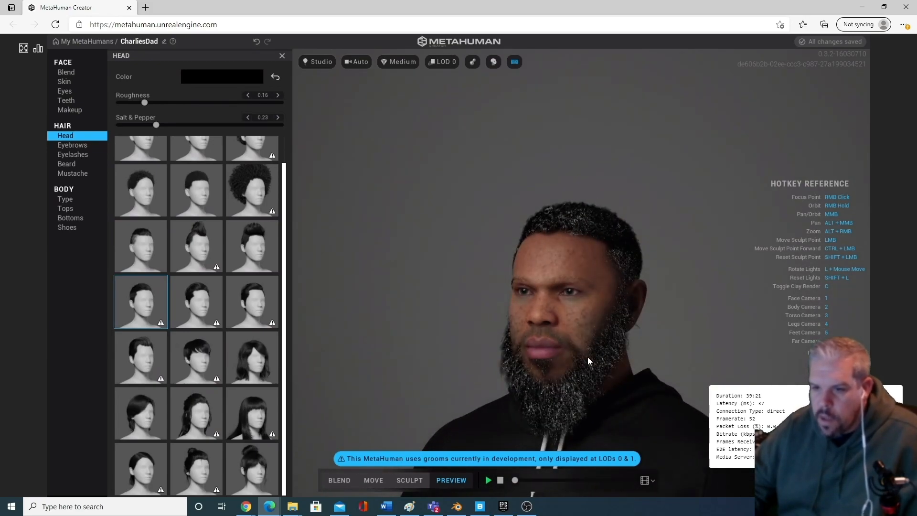
{"action": "scroll", "coordinate": [588, 352], "scroll_direction": "down", "scroll_amount": 3}
{"action": "middle_click_drag", "start_coordinate": [590, 365], "coordinate": [684, 306]}
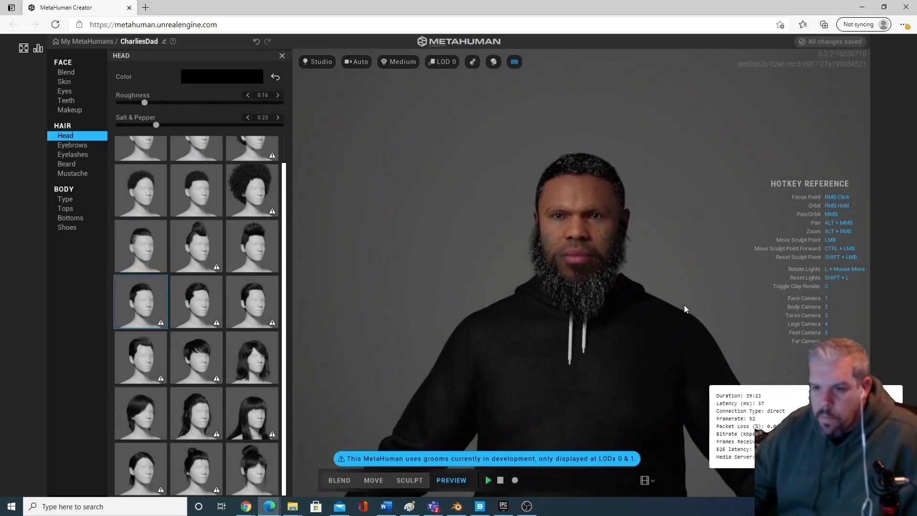
{"action": "left_click", "coordinate": [79, 144]}
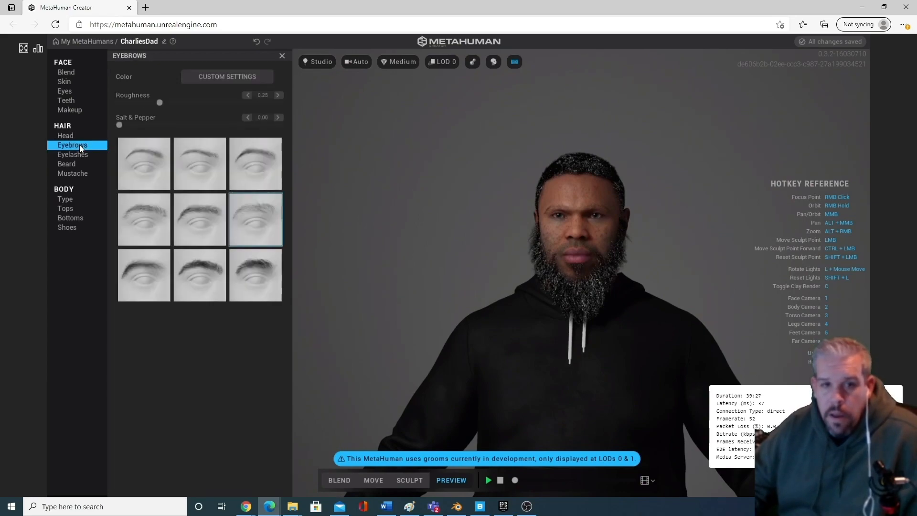
{"action": "left_click", "coordinate": [179, 166]}
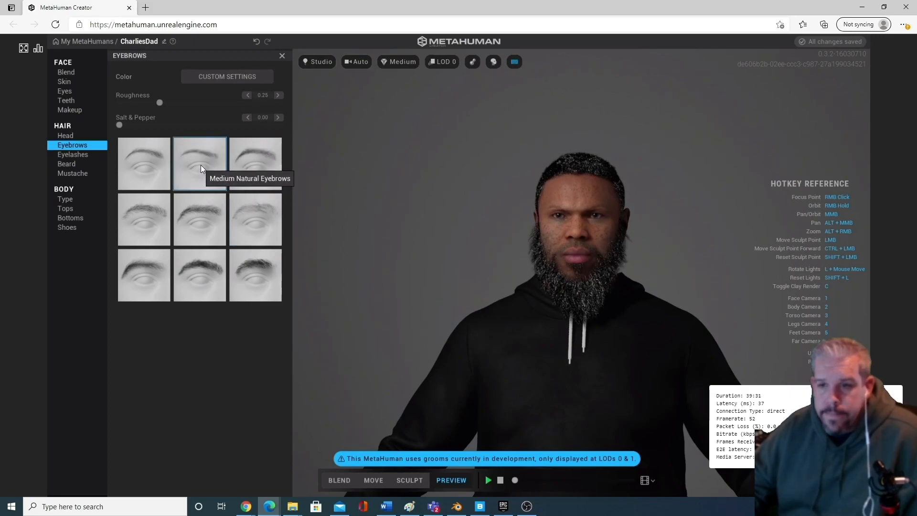
{"action": "left_click", "coordinate": [206, 226]}
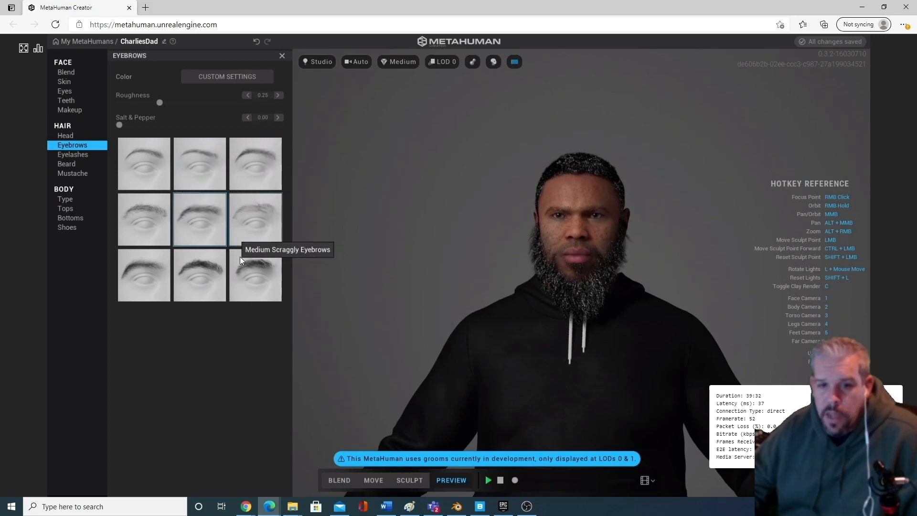
{"action": "left_click", "coordinate": [222, 76]}
{"action": "mouse_move", "coordinate": [230, 111]}
{"action": "left_mouse_down"}
{"action": "mouse_move", "coordinate": [276, 133]}
{"action": "mouse_move", "coordinate": [289, 129]}
{"action": "left_mouse_up"}
{"action": "left_click", "coordinate": [431, 171]}
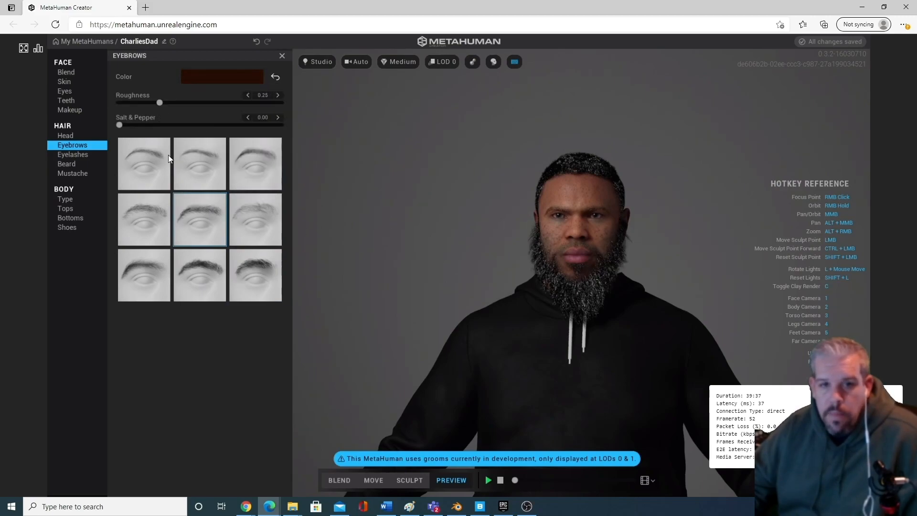
Look over the eyelash and beard styles, try the Long Full Mustache, and apply the thick mustache in the middle of the last row.
{"action": "left_click", "coordinate": [75, 154]}
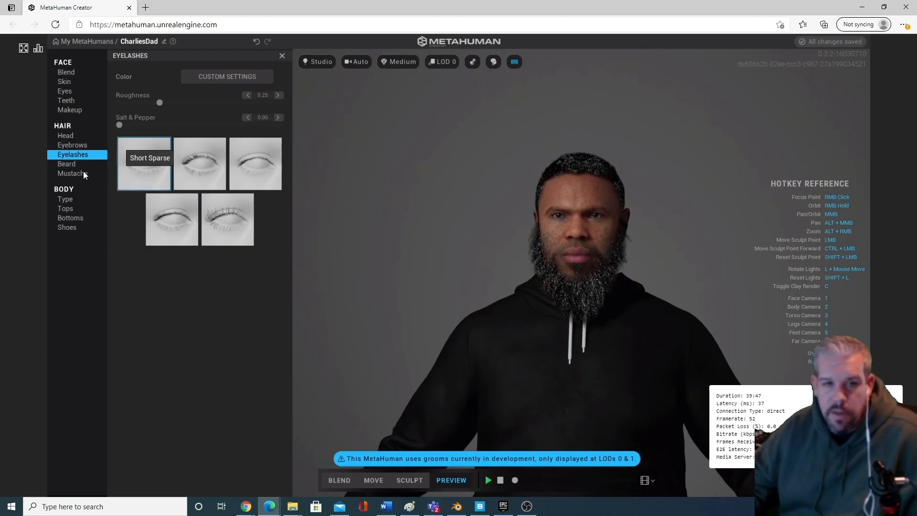
{"action": "left_click", "coordinate": [69, 165]}
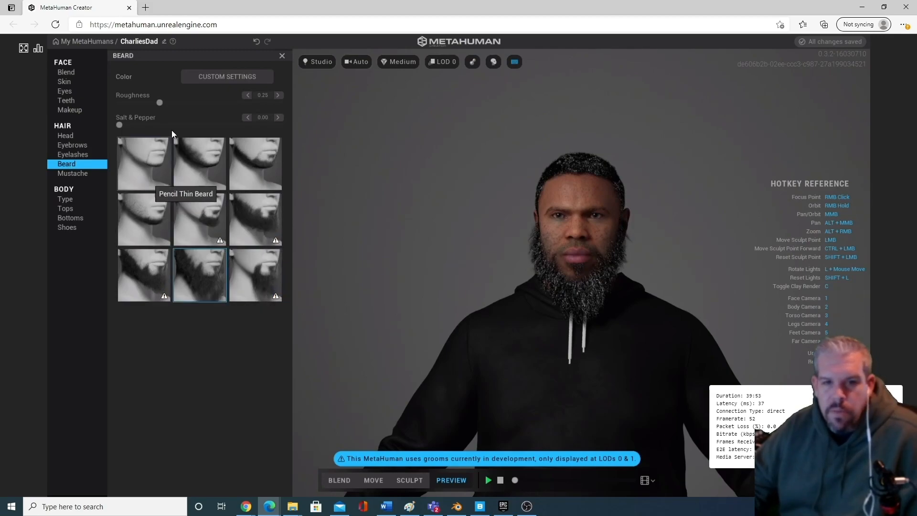
{"action": "left_click", "coordinate": [76, 175]}
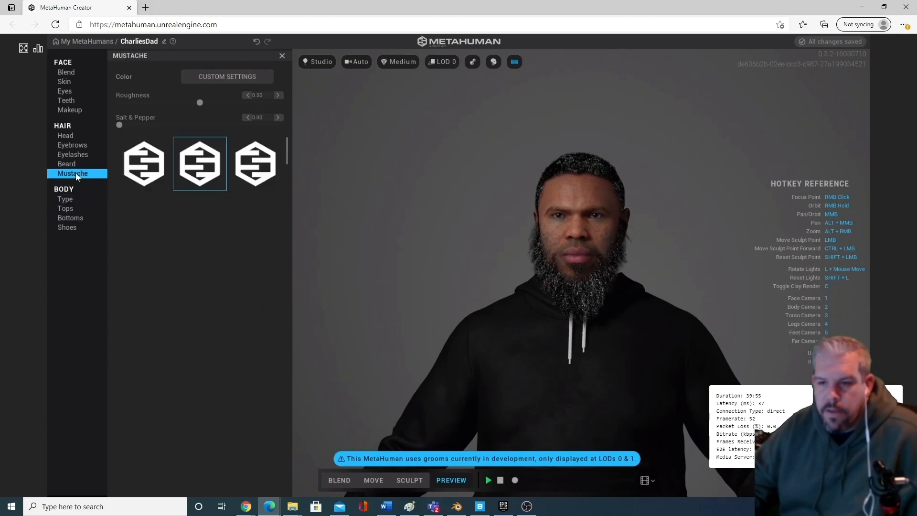
{"action": "left_click", "coordinate": [248, 217]}
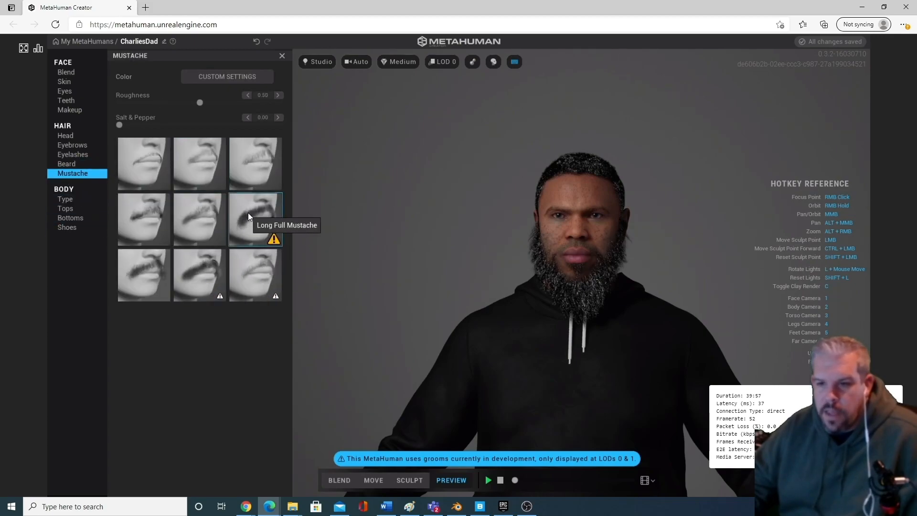
{"action": "left_click", "coordinate": [248, 279]}
{"action": "left_click", "coordinate": [191, 282]}
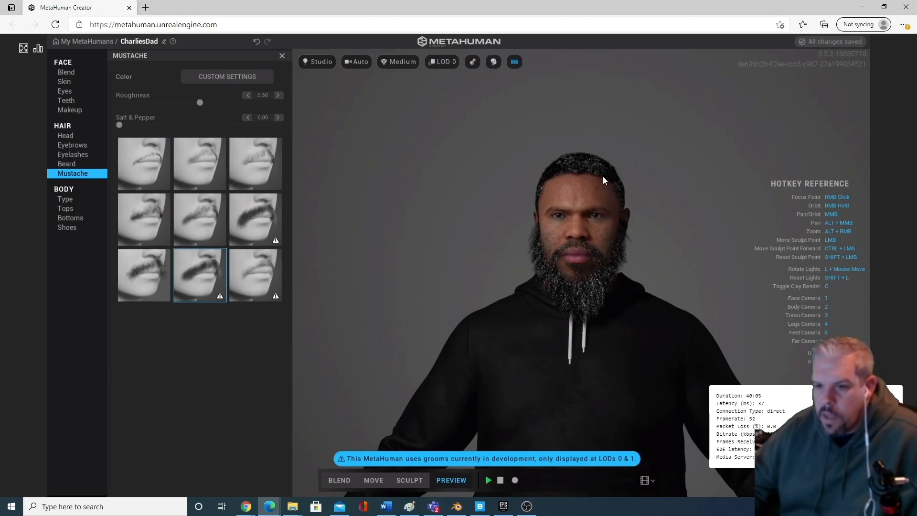
Set the head hair's roughness to 0.43 and its salt and pepper to 0.05.
{"action": "left_click", "coordinate": [77, 135]}
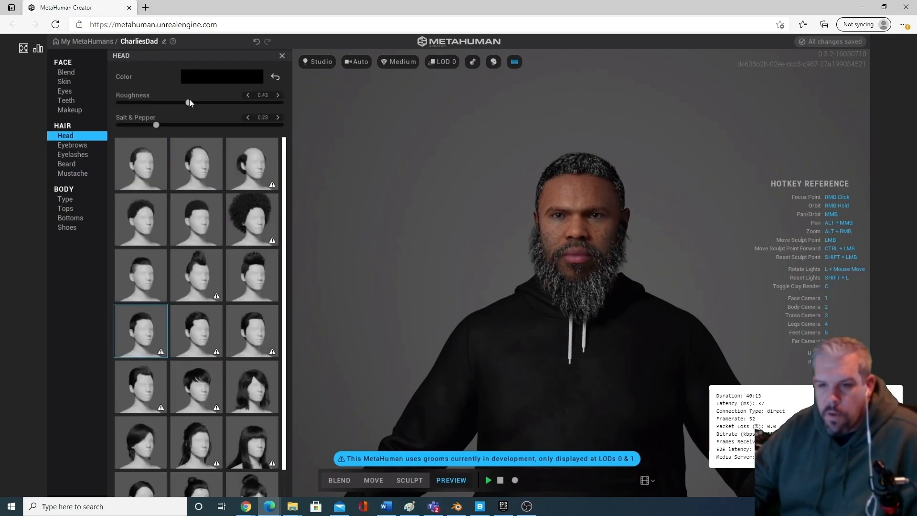
{"action": "left_click_drag", "start_coordinate": [145, 128], "coordinate": [122, 130]}
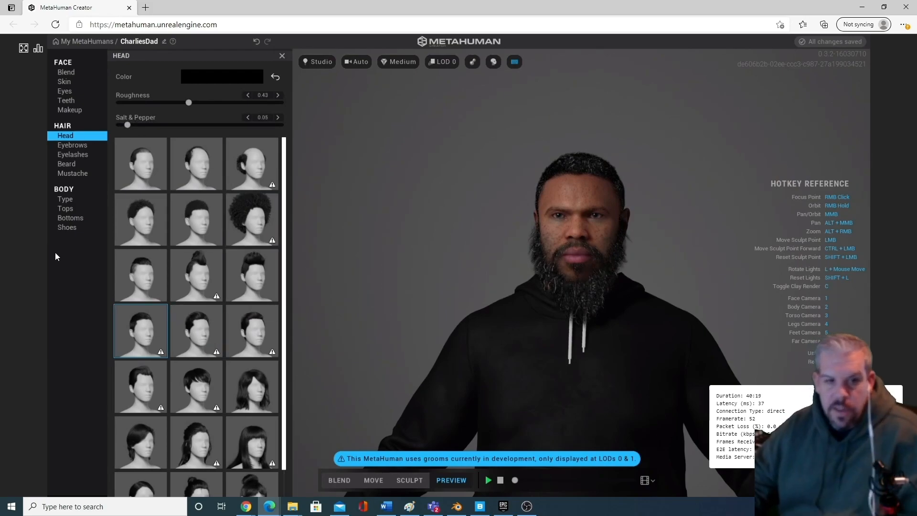
Try all six Tall body types, three female and three male, ending on the heavyset male build.
{"action": "left_click", "coordinate": [71, 198]}
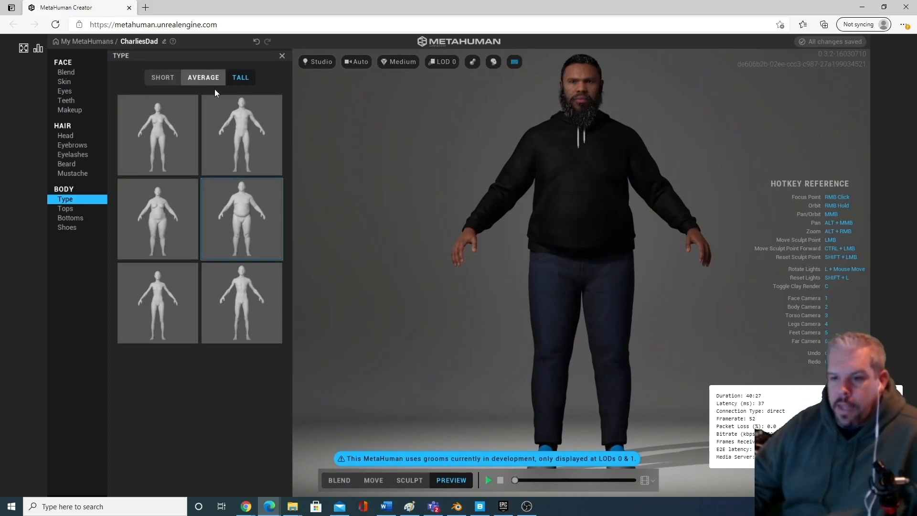
{"action": "scroll", "coordinate": [469, 205], "scroll_direction": "down", "scroll_amount": 2}
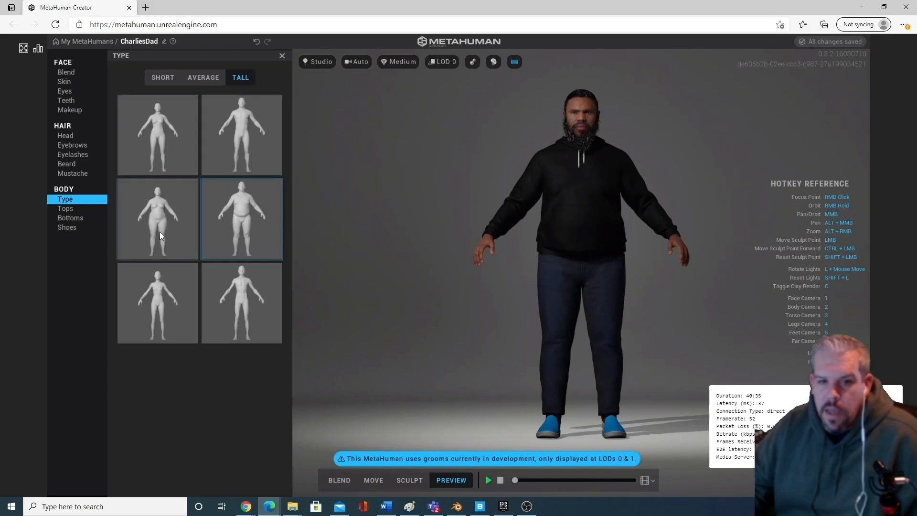
{"action": "left_click", "coordinate": [162, 209]}
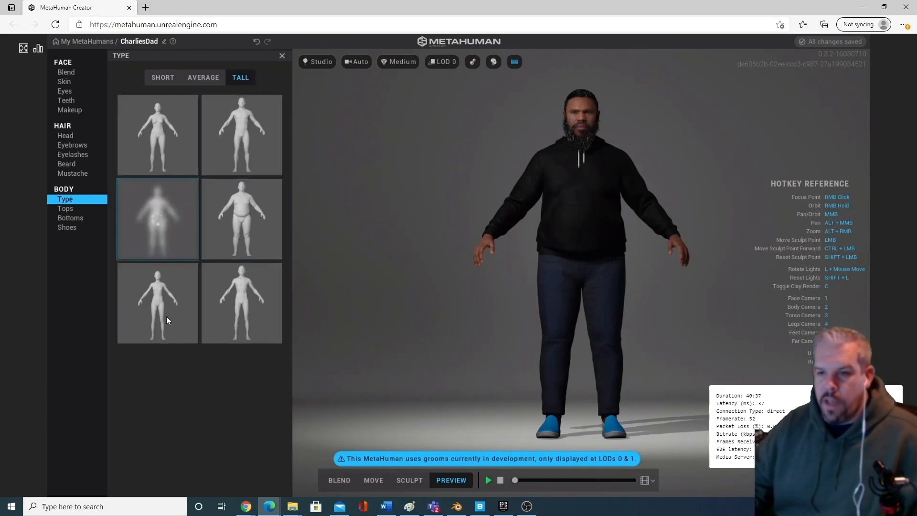
{"action": "left_click", "coordinate": [161, 290]}
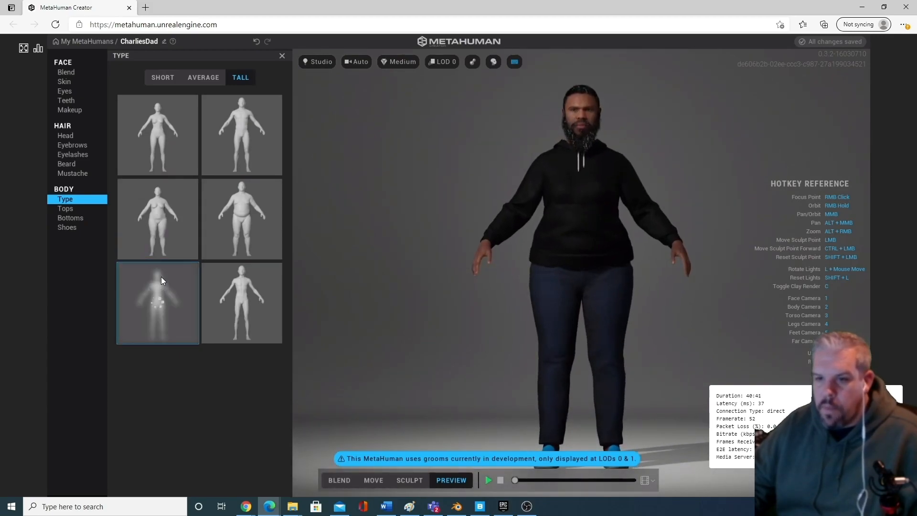
{"action": "left_click", "coordinate": [164, 145]}
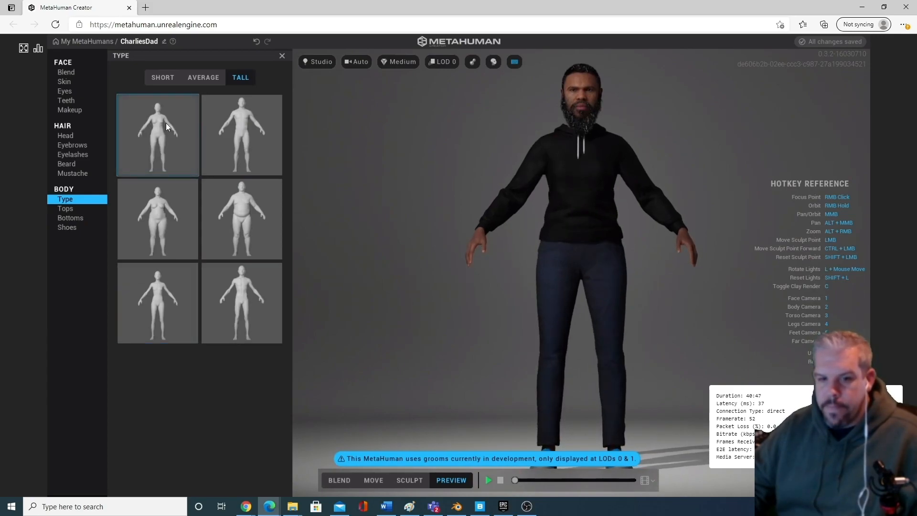
{"action": "left_click", "coordinate": [231, 138]}
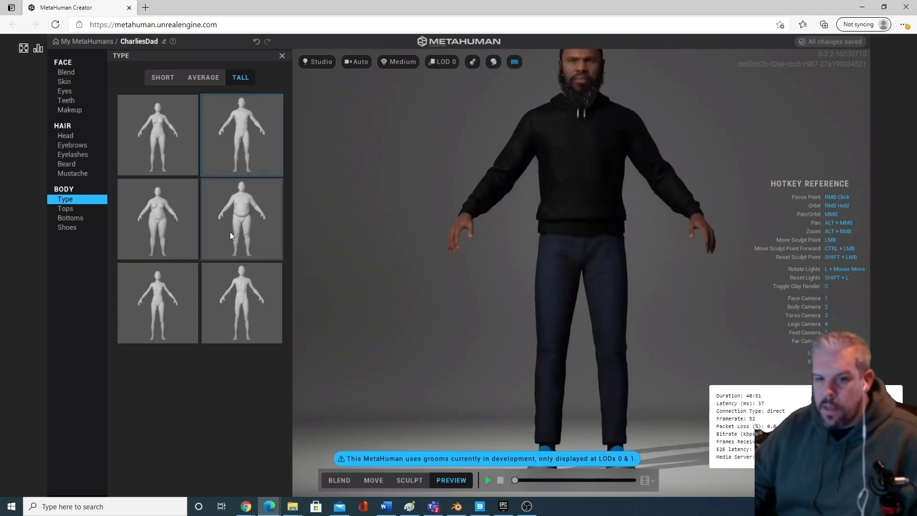
{"action": "left_click", "coordinate": [239, 301]}
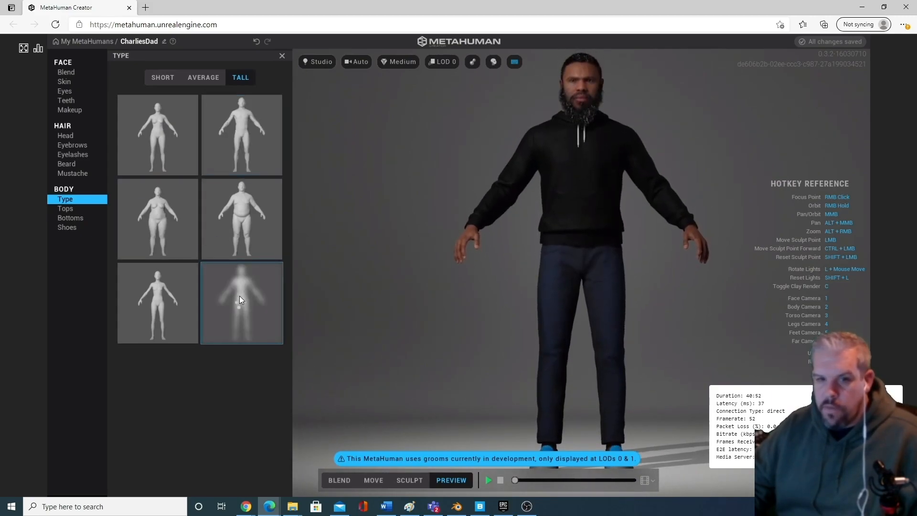
{"action": "left_click", "coordinate": [242, 226]}
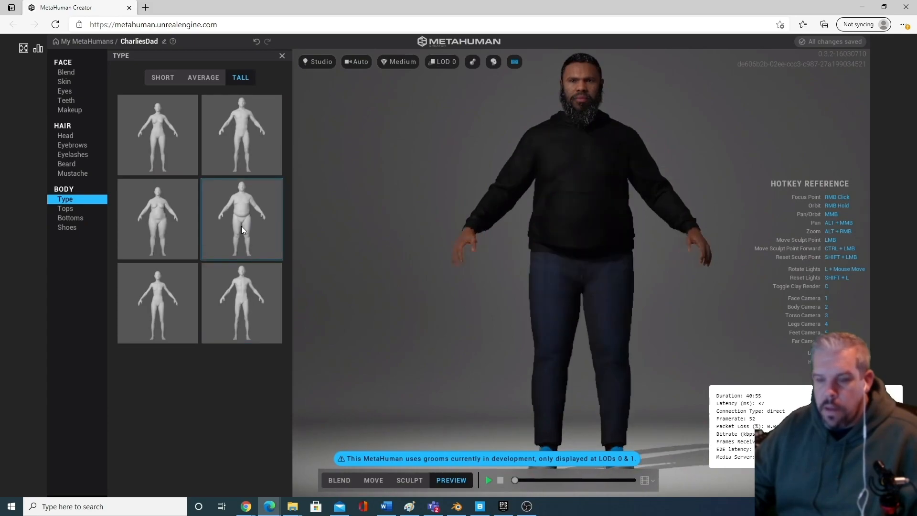
Try the medium and slim male builds at Average height, and give the character the Tall medium-build male body.
{"action": "left_click", "coordinate": [203, 77]}
{"action": "left_click", "coordinate": [240, 131]}
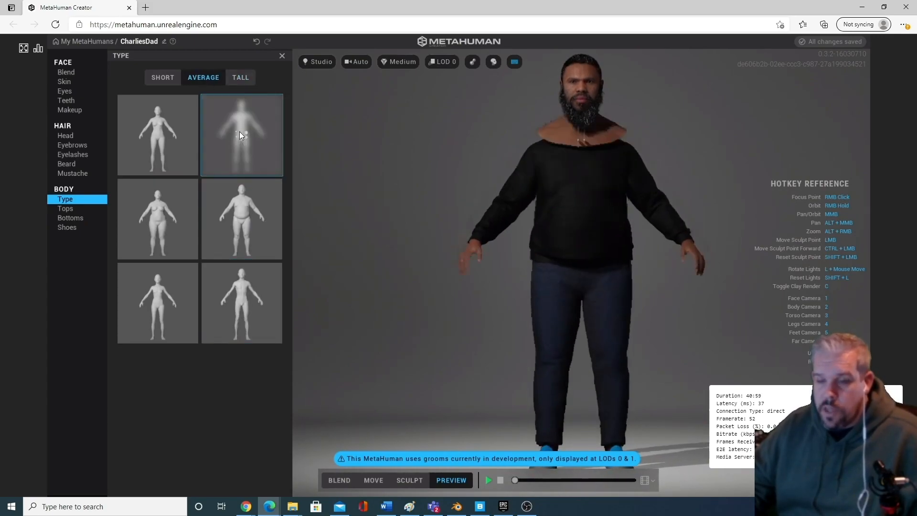
{"action": "left_click", "coordinate": [228, 300]}
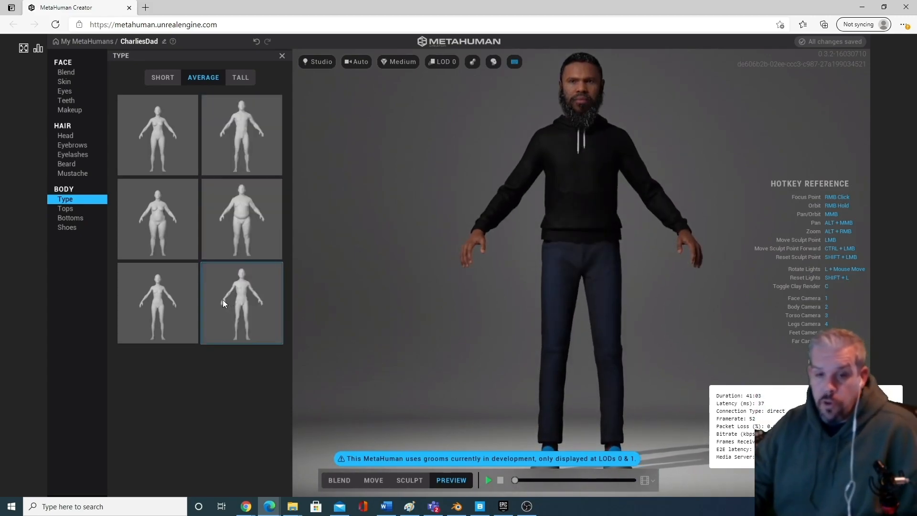
{"action": "left_click", "coordinate": [247, 129]}
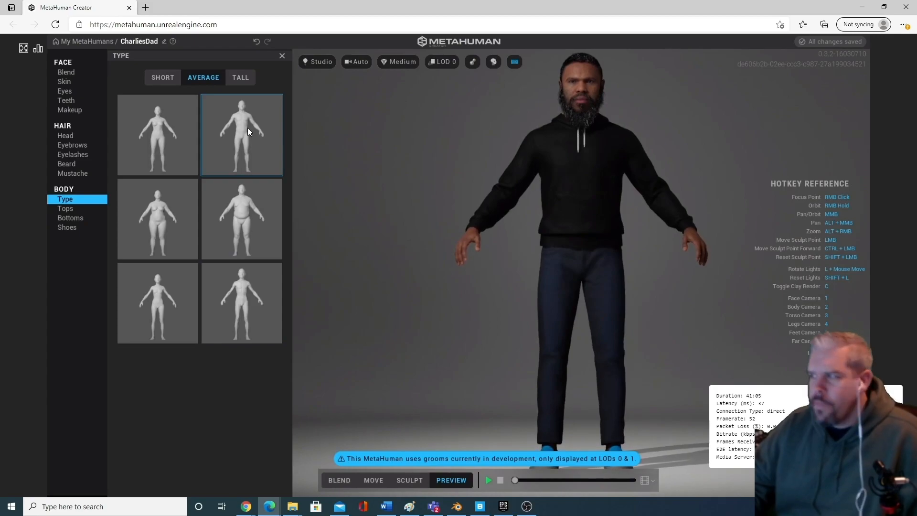
{"action": "left_click", "coordinate": [231, 79]}
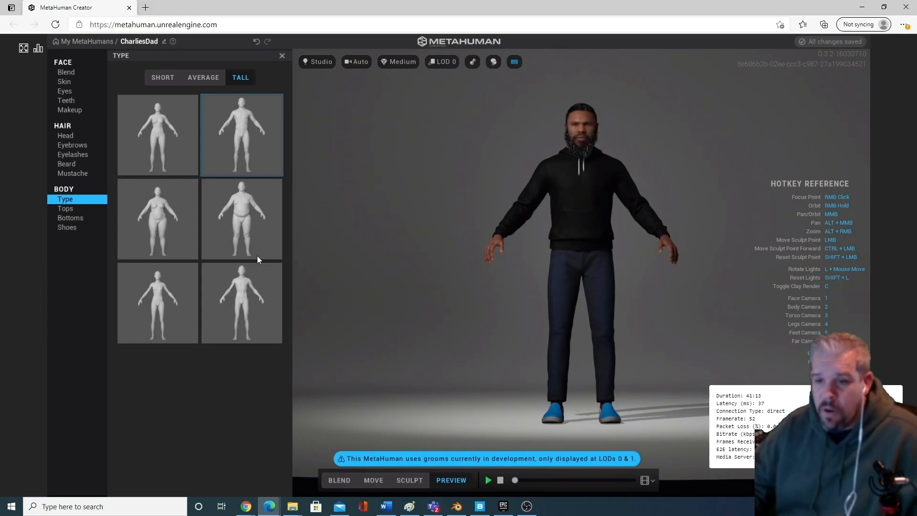
{"action": "left_click", "coordinate": [232, 208]}
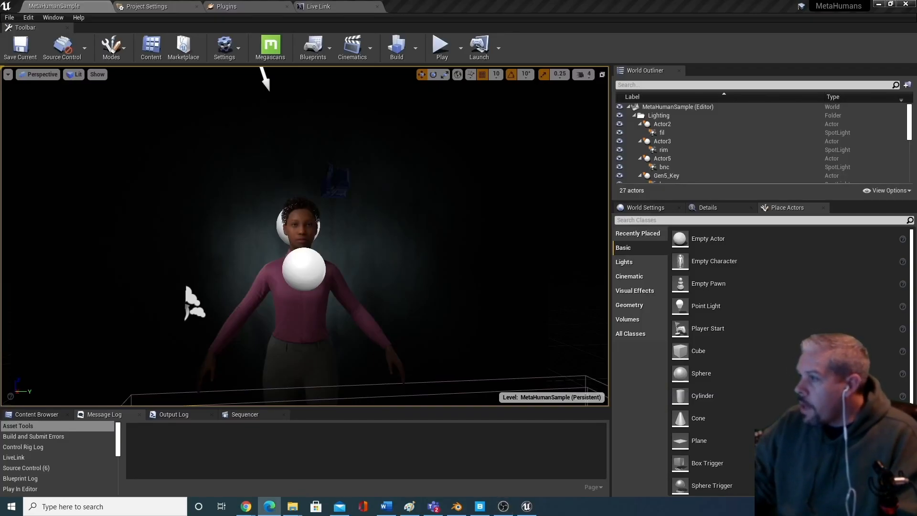
Switch back to MetaHuman Creator, remove the hoodie, try the Sweater and Button Down Shirt tops, and reapply the hoodie.
{"action": "left_click", "coordinate": [269, 506]}
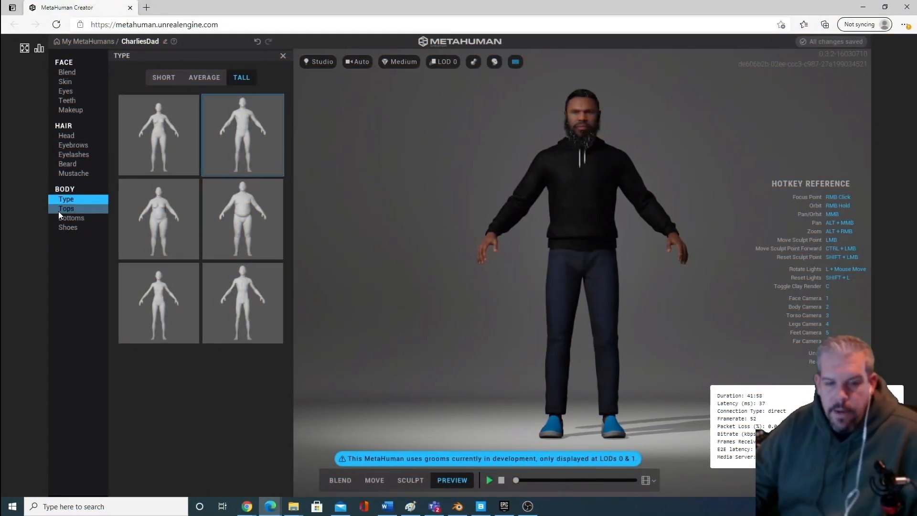
{"action": "left_click", "coordinate": [66, 209]}
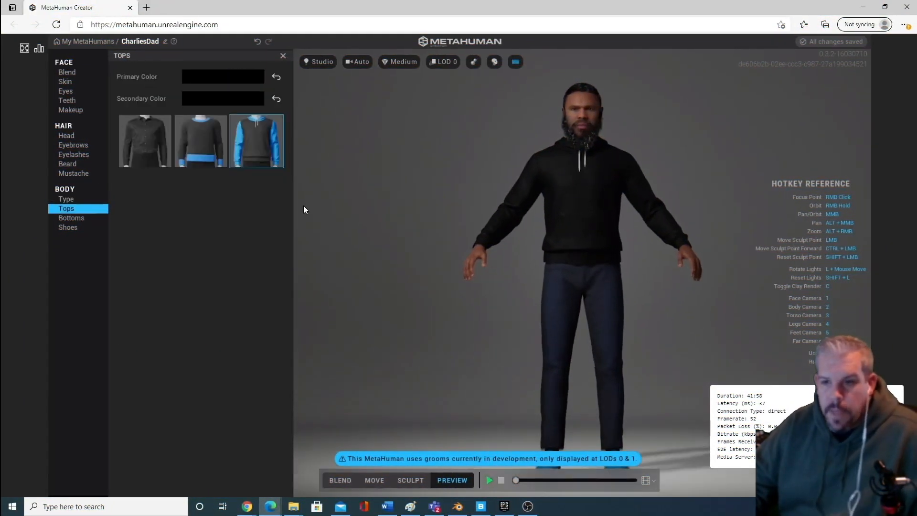
{"action": "left_click", "coordinate": [260, 140]}
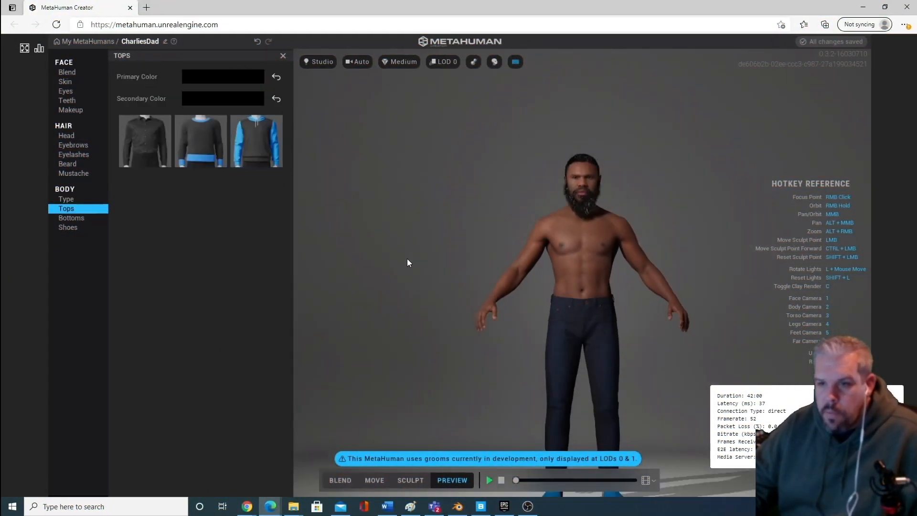
{"action": "left_click", "coordinate": [200, 143]}
{"action": "left_click", "coordinate": [143, 145]}
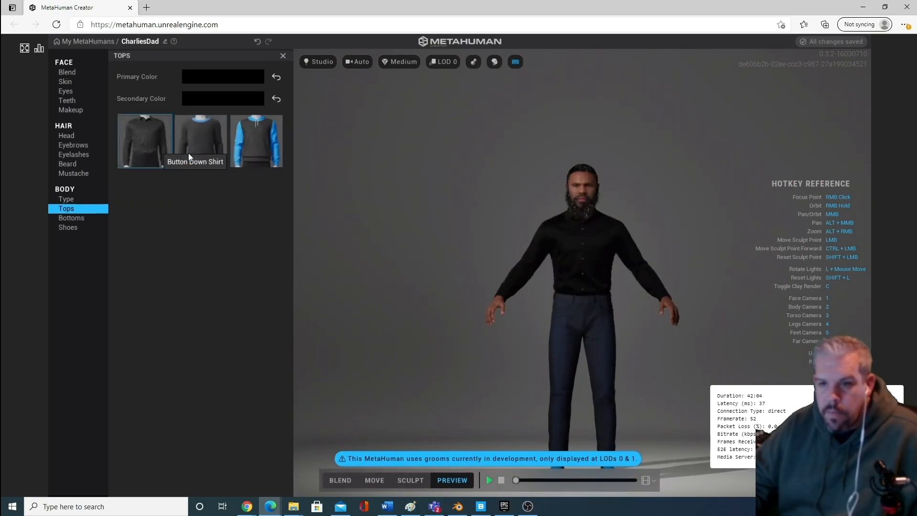
{"action": "left_click", "coordinate": [194, 149]}
{"action": "left_click", "coordinate": [240, 143]}
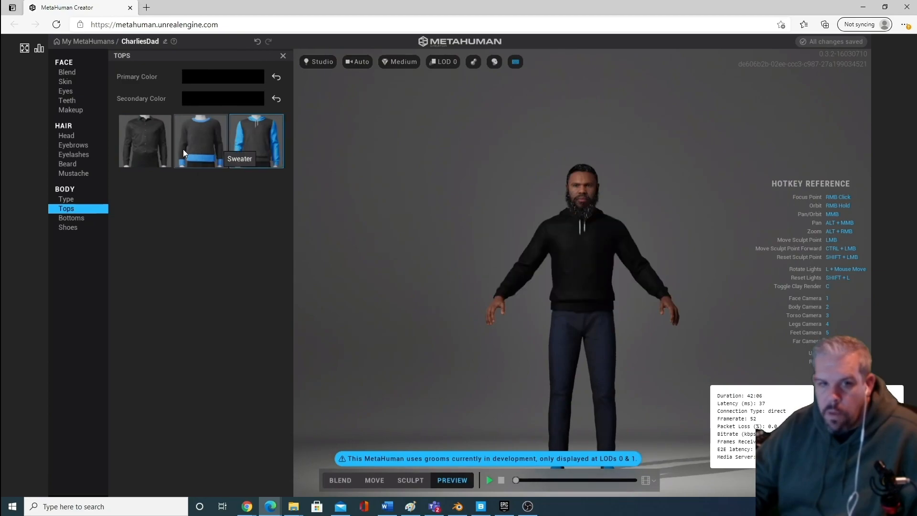
Switch the top to the Sweater and try the jogger-style bottoms with cuffed ankles.
{"action": "left_click", "coordinate": [199, 142]}
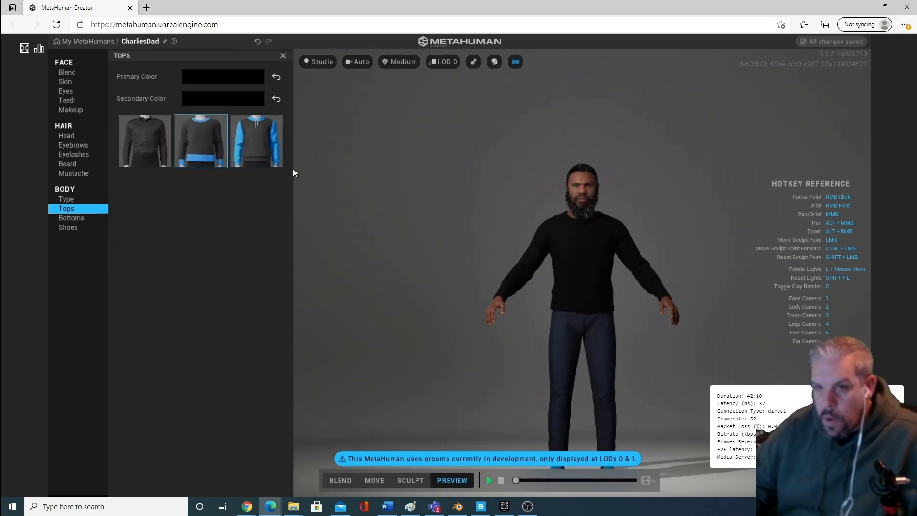
{"action": "left_click", "coordinate": [79, 217]}
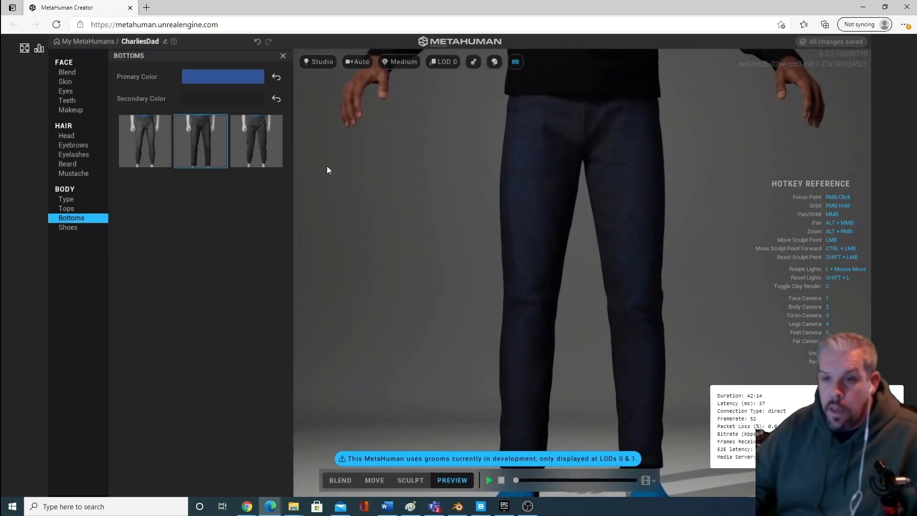
{"action": "left_click", "coordinate": [254, 140]}
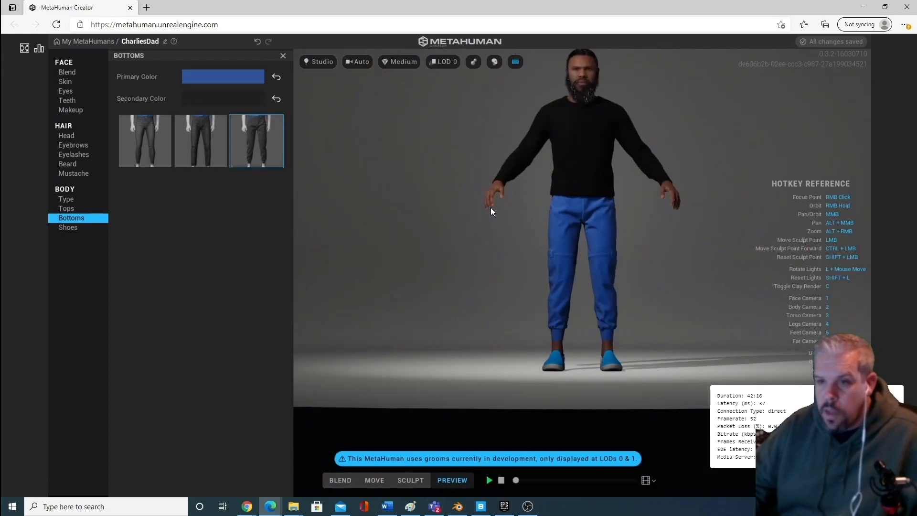
Try the other two styles of bottoms, and take off both the bottoms and the sweater.
{"action": "left_click", "coordinate": [194, 143]}
{"action": "left_click", "coordinate": [163, 139]}
{"action": "left_click", "coordinate": [212, 149]}
{"action": "left_click", "coordinate": [210, 148]}
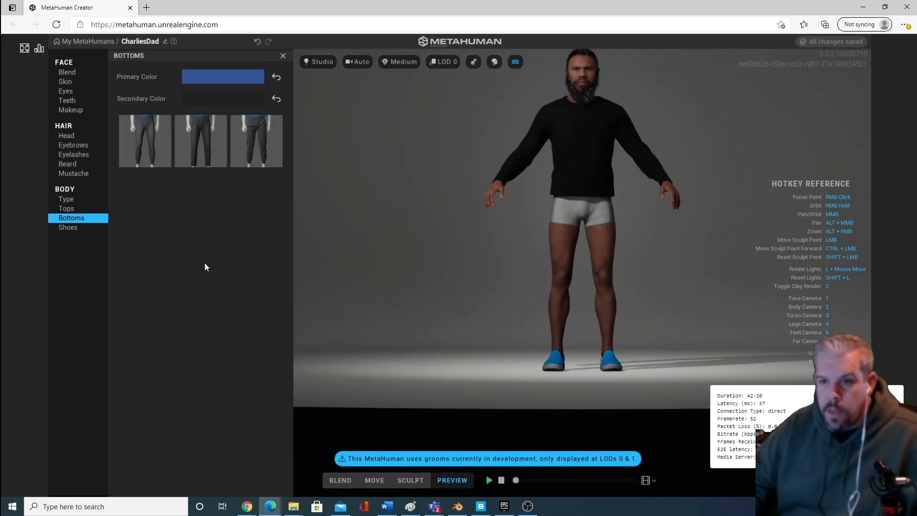
{"action": "left_click", "coordinate": [76, 208]}
{"action": "left_click", "coordinate": [220, 150]}
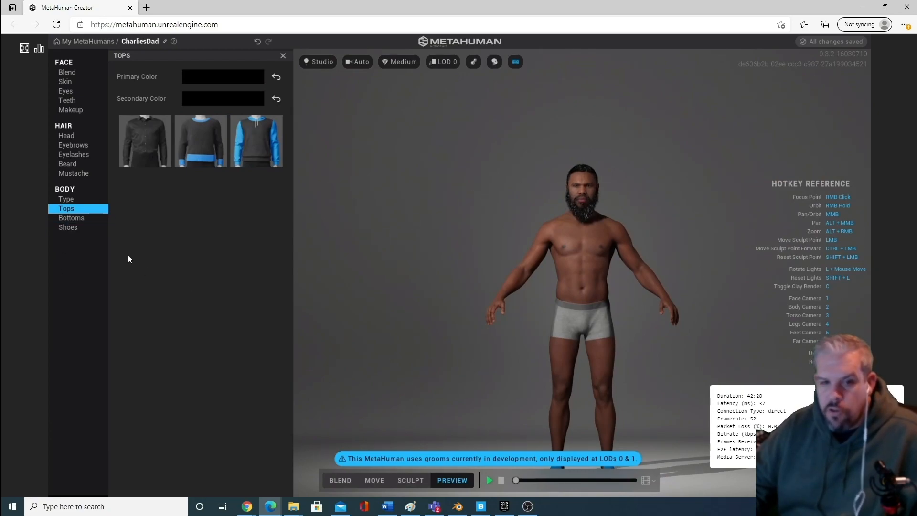
Dress the character in the Sweater again, try the joggers once more, and change the bottoms to Jeans.
{"action": "left_click", "coordinate": [190, 153]}
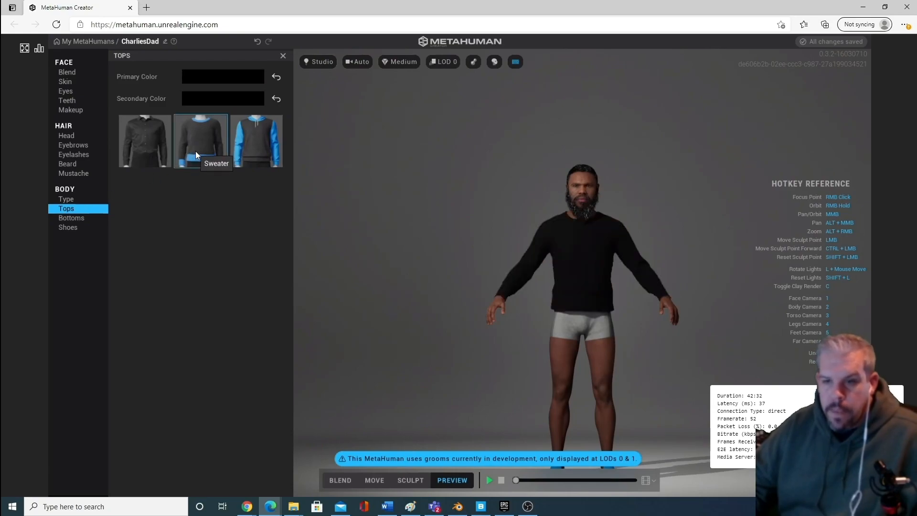
{"action": "left_click", "coordinate": [72, 218]}
{"action": "left_click", "coordinate": [251, 142]}
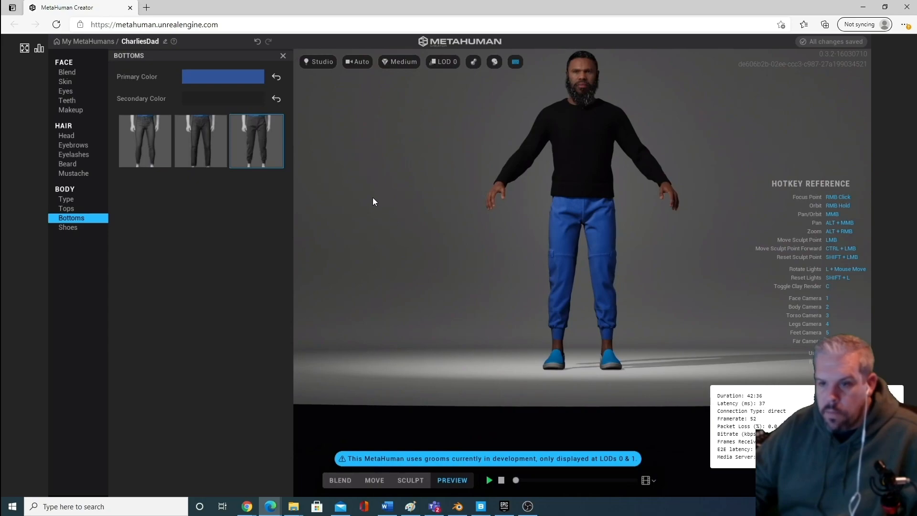
{"action": "left_click", "coordinate": [195, 146]}
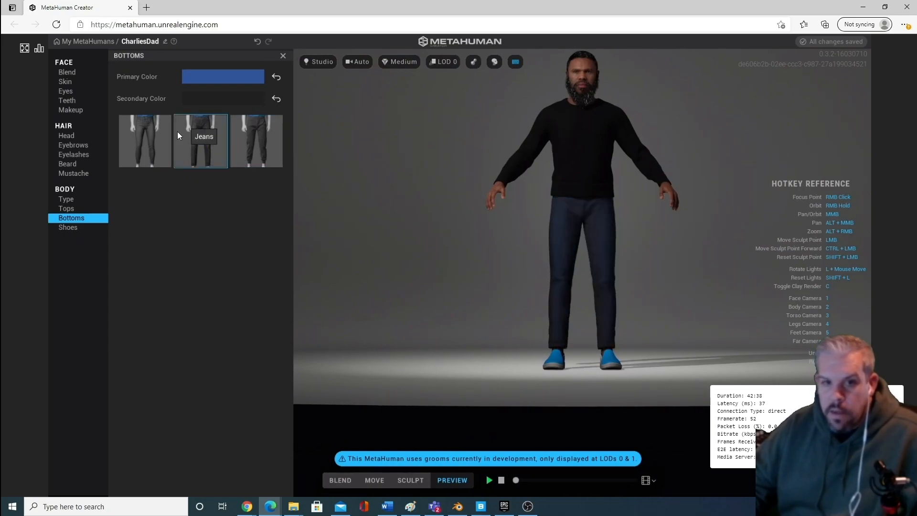
Replace the blue slip-on shoes with the flip-flops and view the whole dressed body.
{"action": "left_click", "coordinate": [58, 228]}
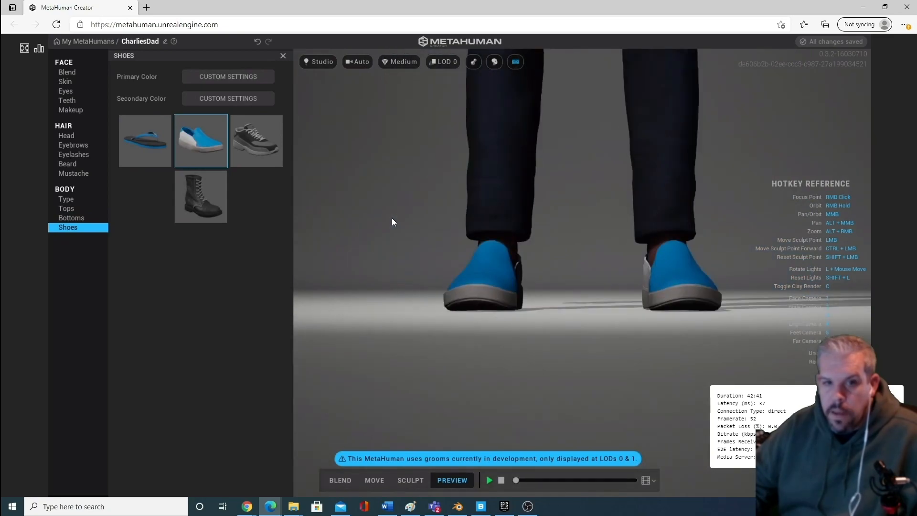
{"action": "left_click", "coordinate": [154, 144]}
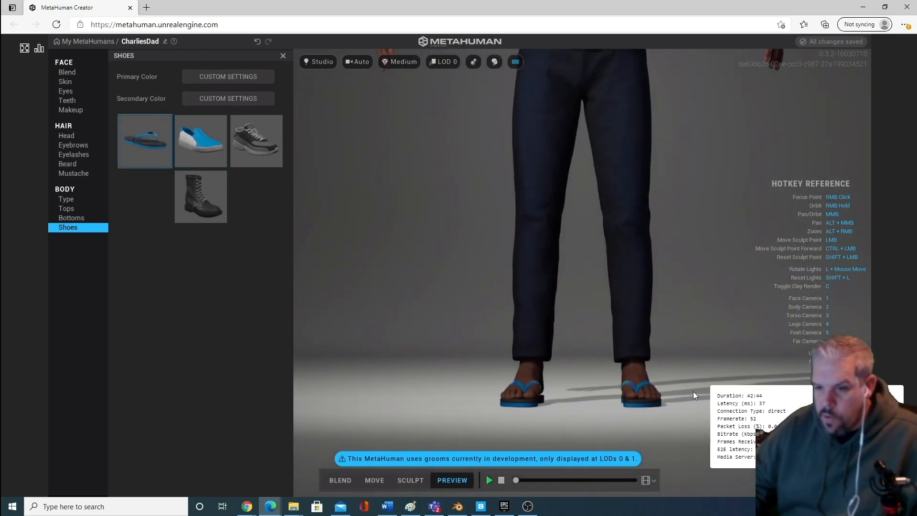
{"action": "left_click", "coordinate": [84, 198]}
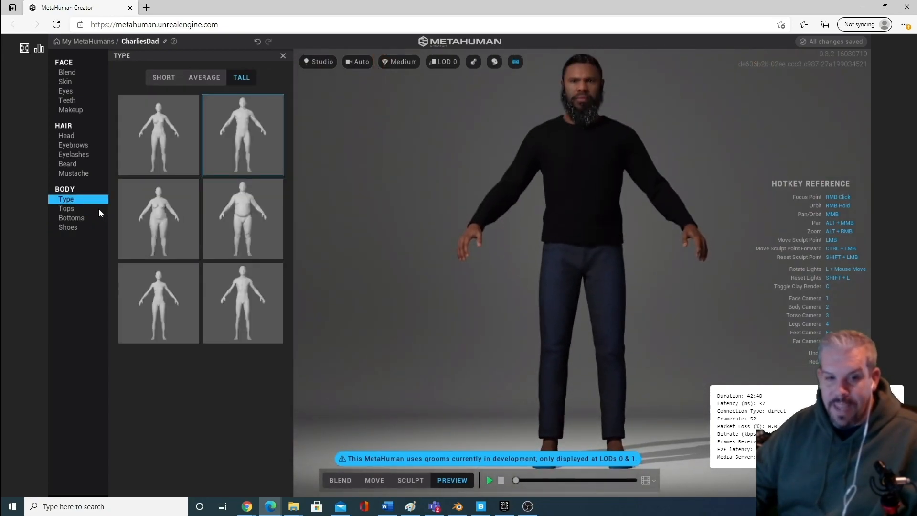
Take off the sweater and jeans to show the body in flip-flops, and put both garments back on.
{"action": "left_click", "coordinate": [81, 209]}
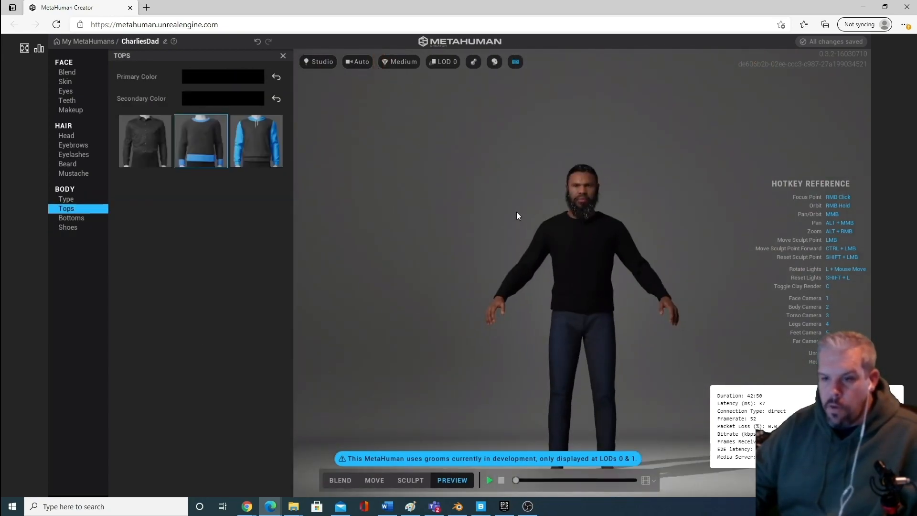
{"action": "left_click", "coordinate": [187, 151]}
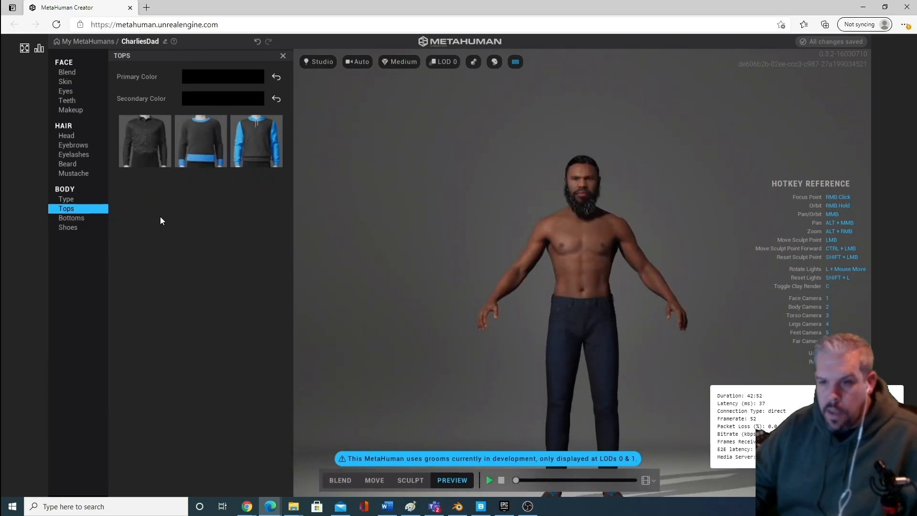
{"action": "left_click", "coordinate": [78, 218]}
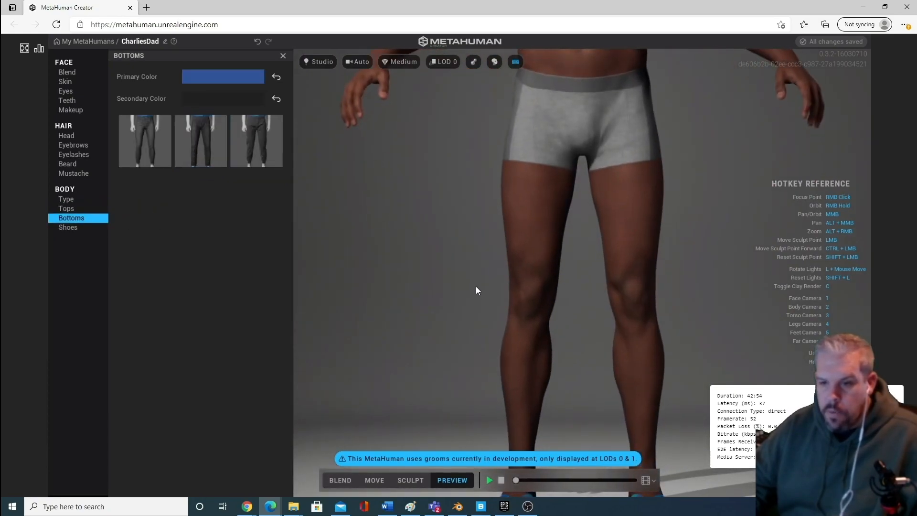
{"action": "middle_click_drag", "start_coordinate": [476, 287], "coordinate": [456, 220]}
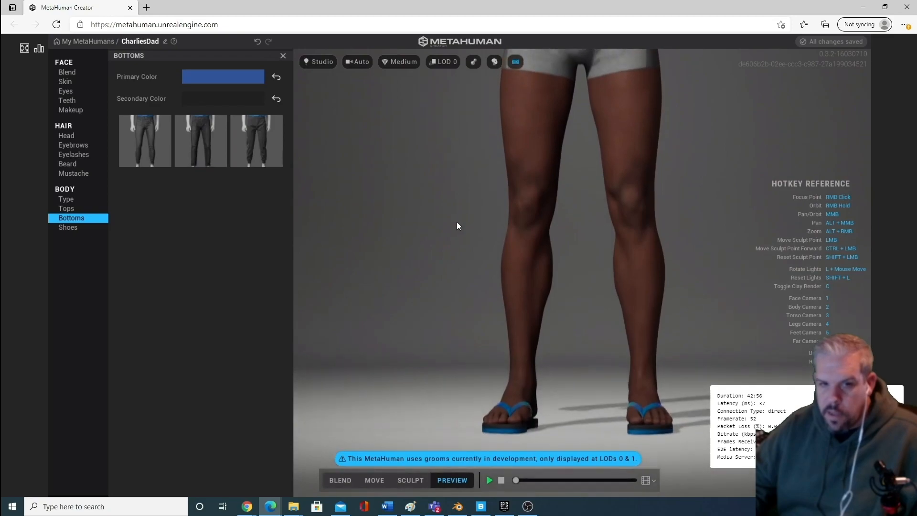
{"action": "left_click", "coordinate": [219, 148]}
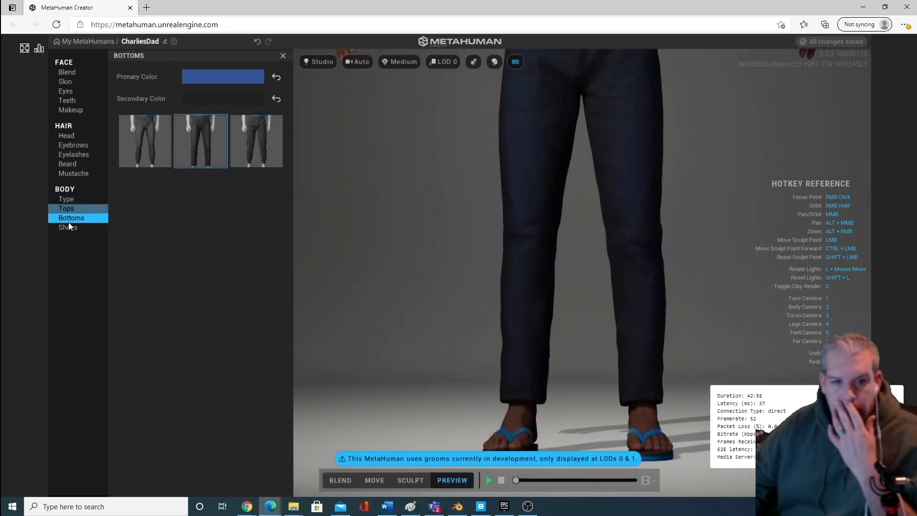
{"action": "left_click", "coordinate": [67, 210]}
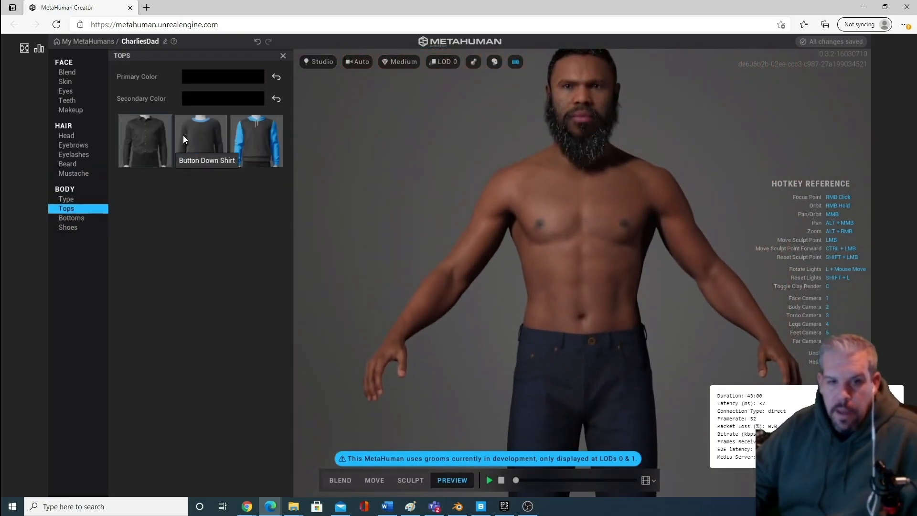
{"action": "left_click", "coordinate": [196, 136]}
Set the sweater's secondary color to hue 258.7, saturation 1.00 and value 0.00, and check the full outfit.
{"action": "left_click", "coordinate": [237, 98]}
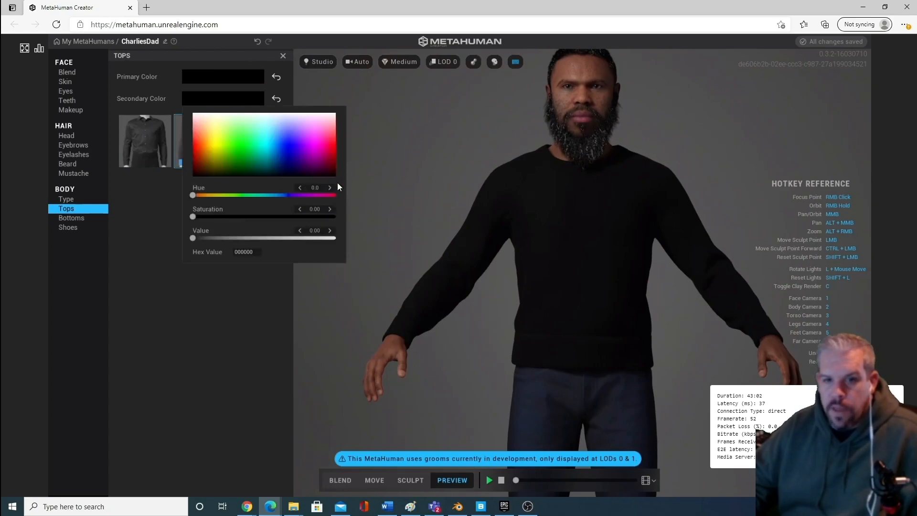
{"action": "left_click", "coordinate": [286, 149]}
{"action": "mouse_move", "coordinate": [285, 152]}
{"action": "left_mouse_down"}
{"action": "mouse_move", "coordinate": [247, 183]}
{"action": "mouse_move", "coordinate": [254, 164]}
{"action": "mouse_move", "coordinate": [298, 146]}
{"action": "mouse_move", "coordinate": [297, 180]}
{"action": "left_mouse_up"}
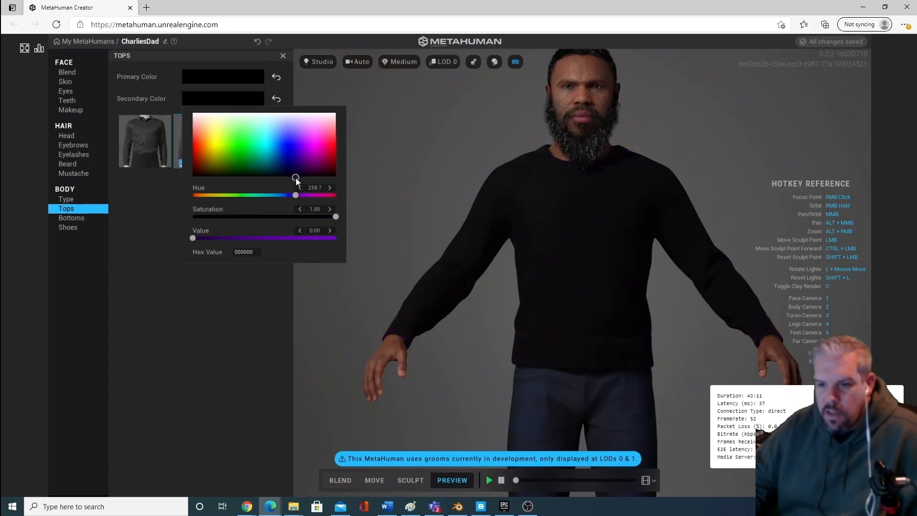
{"action": "left_click", "coordinate": [271, 308]}
{"action": "scroll", "coordinate": [612, 258], "scroll_direction": "down", "scroll_amount": 3}
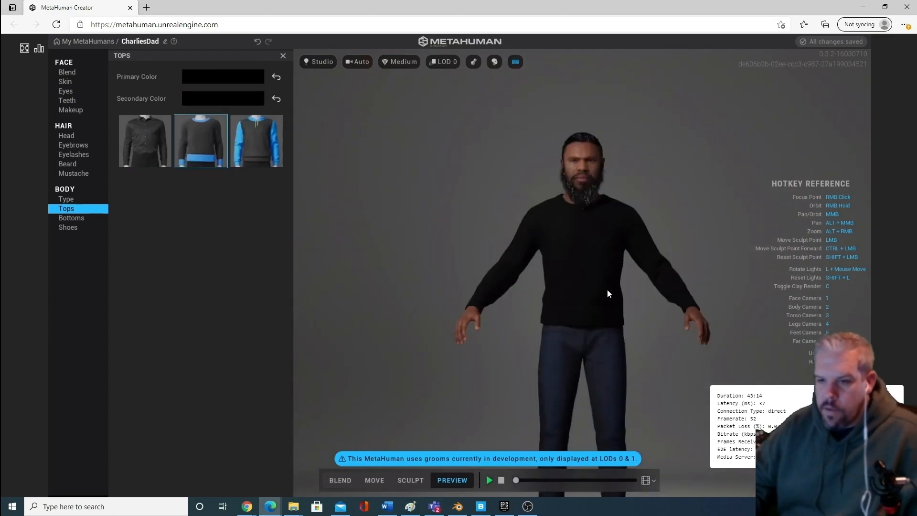
{"action": "scroll", "coordinate": [607, 294], "scroll_direction": "down", "scroll_amount": 2}
{"action": "middle_click_drag", "start_coordinate": [614, 271], "coordinate": [573, 202]}
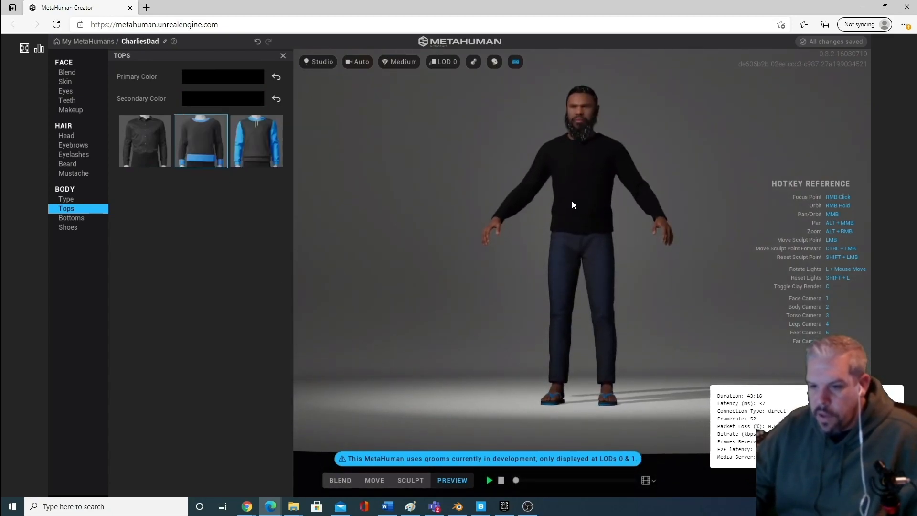
Change the jeans' primary color to a very dark green, hex 010D00.
{"action": "left_click", "coordinate": [88, 218]}
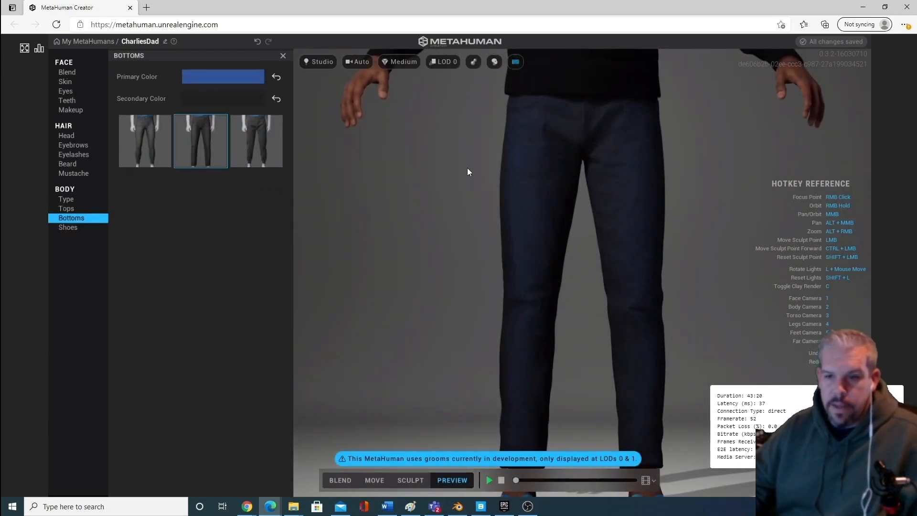
{"action": "left_click", "coordinate": [214, 74]}
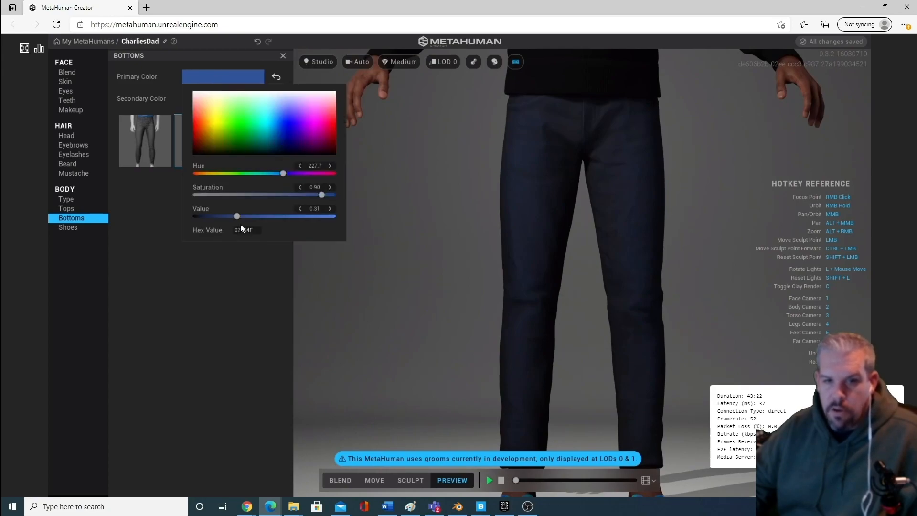
{"action": "mouse_move", "coordinate": [305, 144]}
{"action": "left_mouse_down"}
{"action": "mouse_move", "coordinate": [330, 125]}
{"action": "mouse_move", "coordinate": [238, 158]}
{"action": "left_mouse_up"}
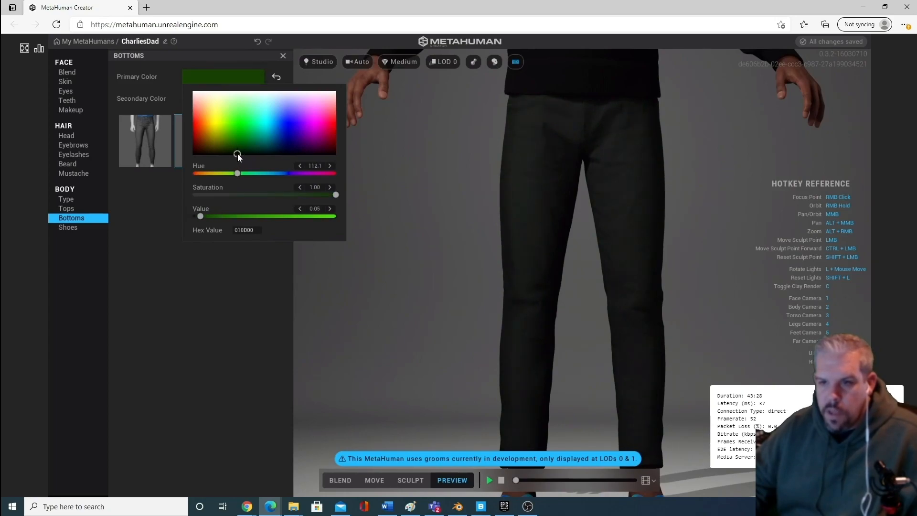
Give the character boots with a tan primary color and a pale cream secondary color, and return to the saved MetaHumans.
{"action": "left_click", "coordinate": [220, 276]}
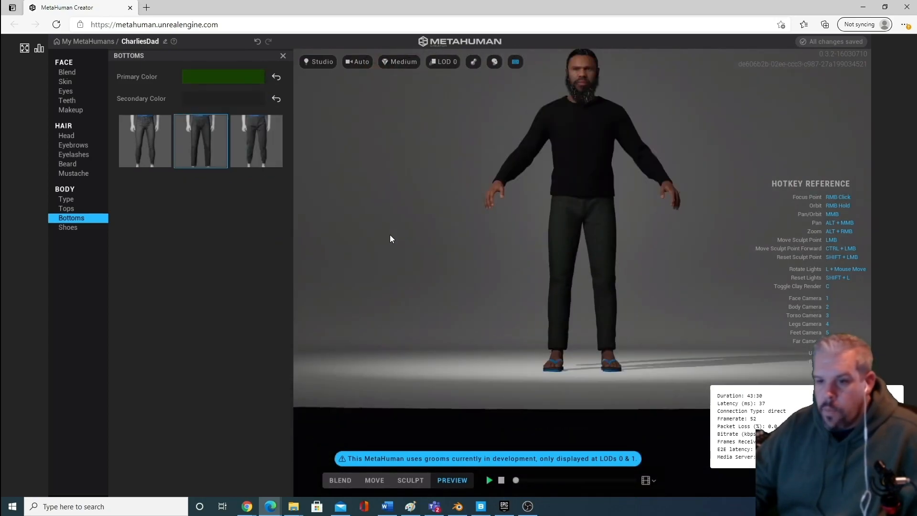
{"action": "left_click", "coordinate": [69, 228]}
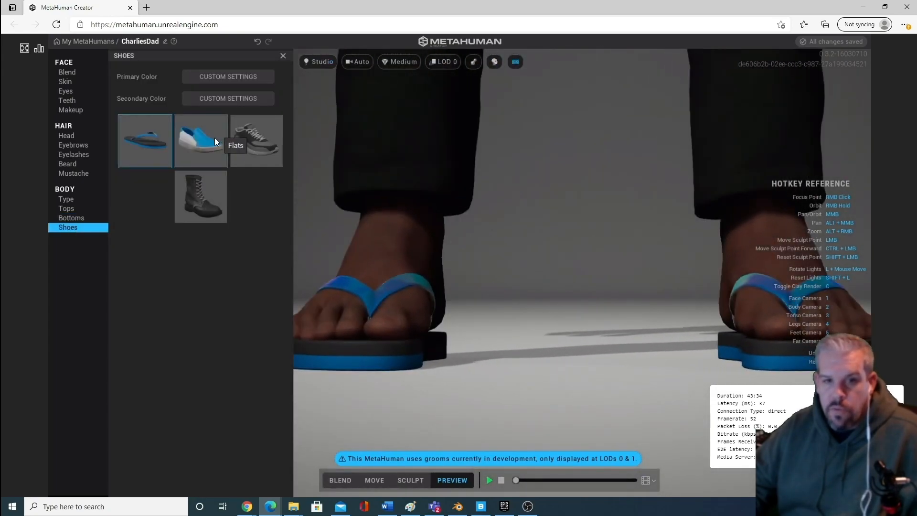
{"action": "left_click", "coordinate": [215, 140]}
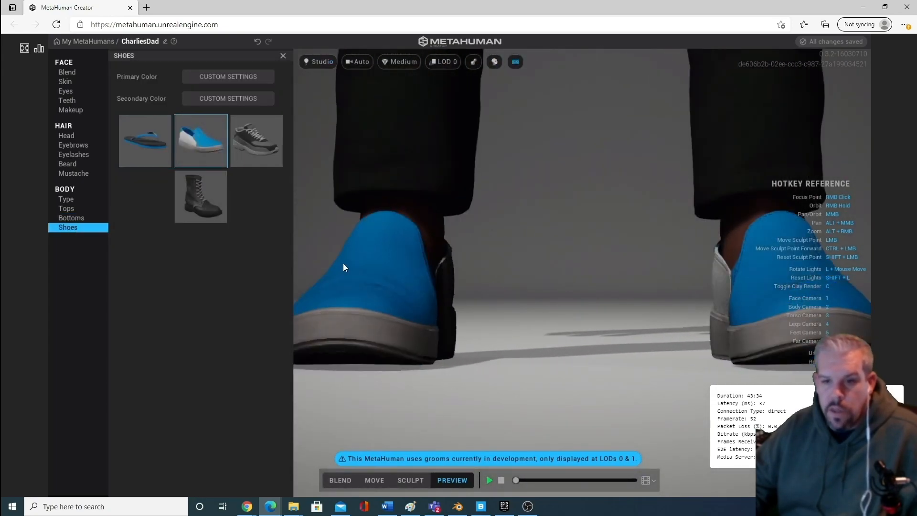
{"action": "left_click", "coordinate": [248, 150]}
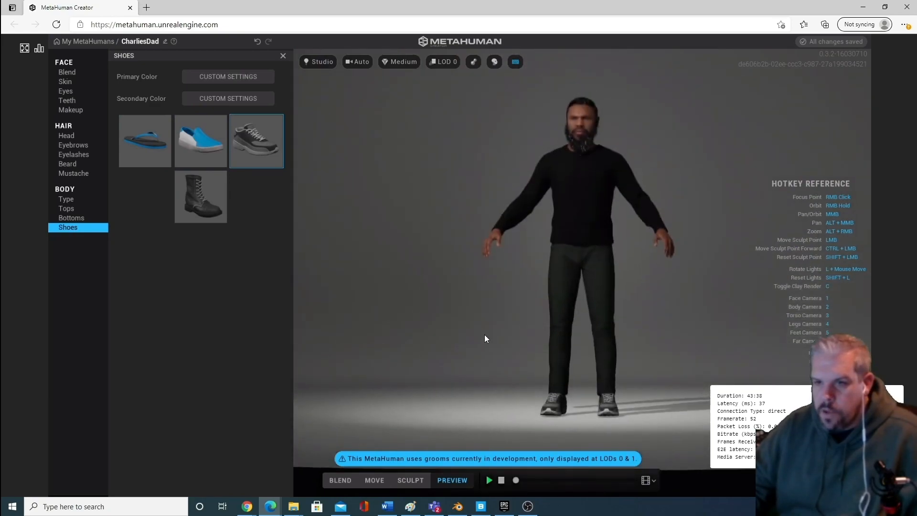
{"action": "left_click", "coordinate": [208, 203]}
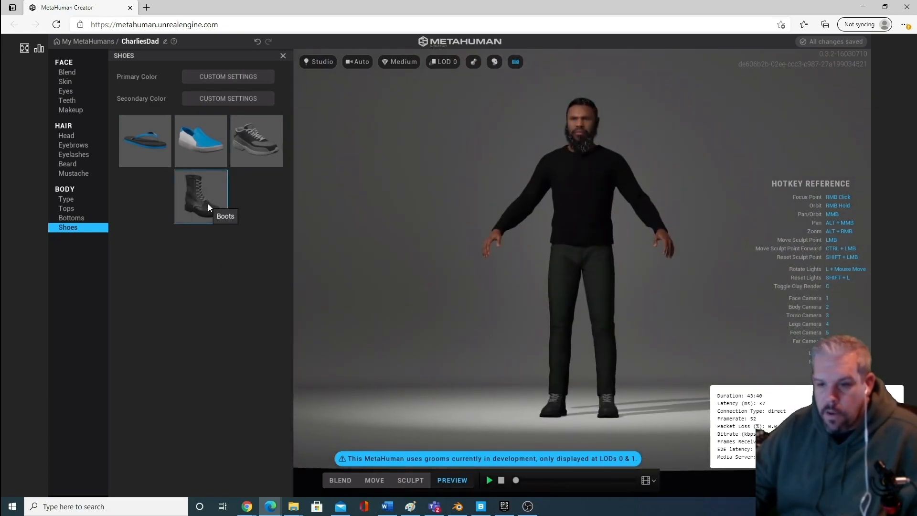
{"action": "left_click", "coordinate": [221, 99]}
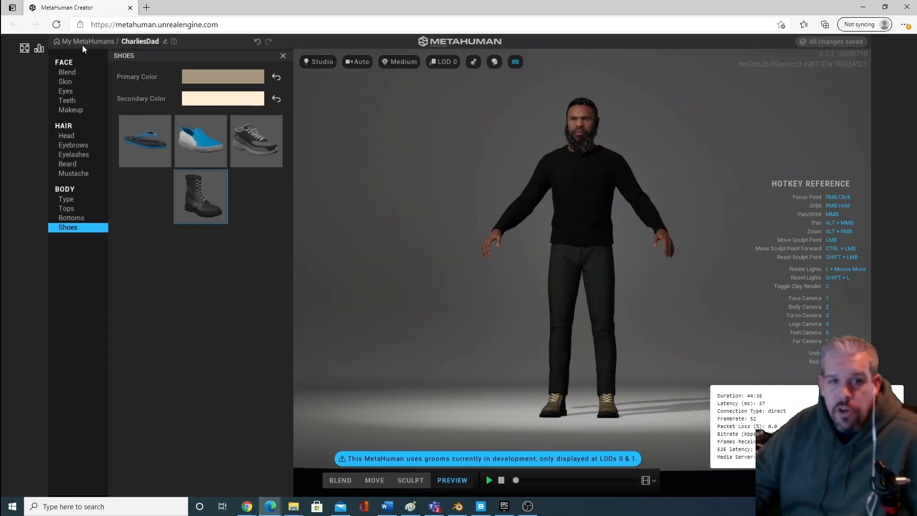
{"action": "left_click", "coordinate": [62, 42]}
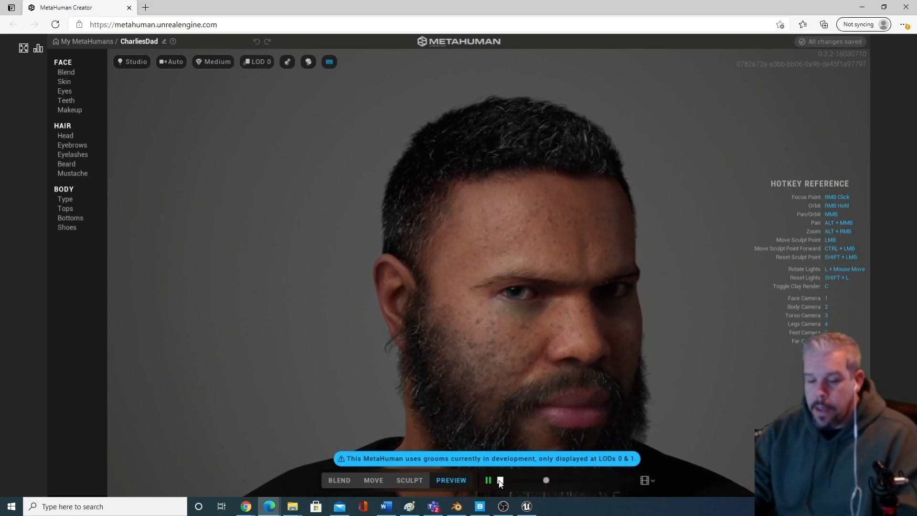
Stop the preview animation, check the available animations and restart playback with Idle.
{"action": "left_click", "coordinate": [500, 480]}
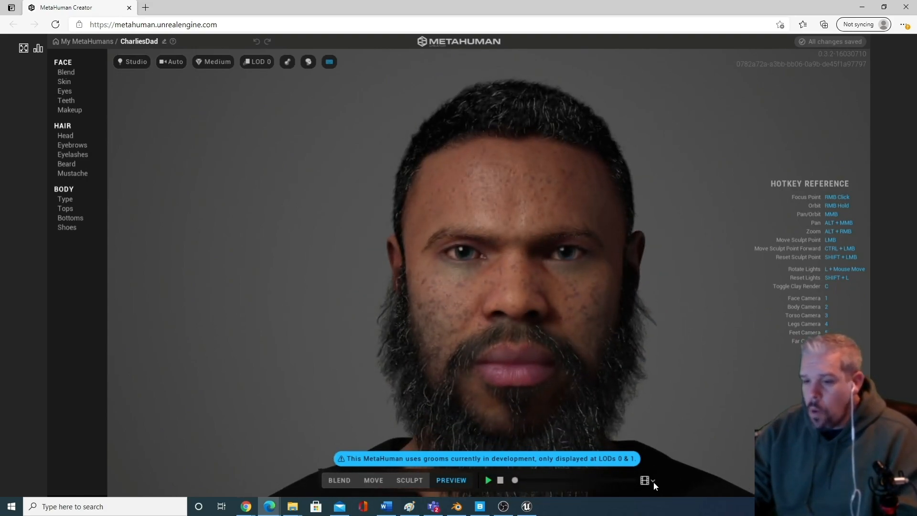
{"action": "left_click", "coordinate": [644, 481]}
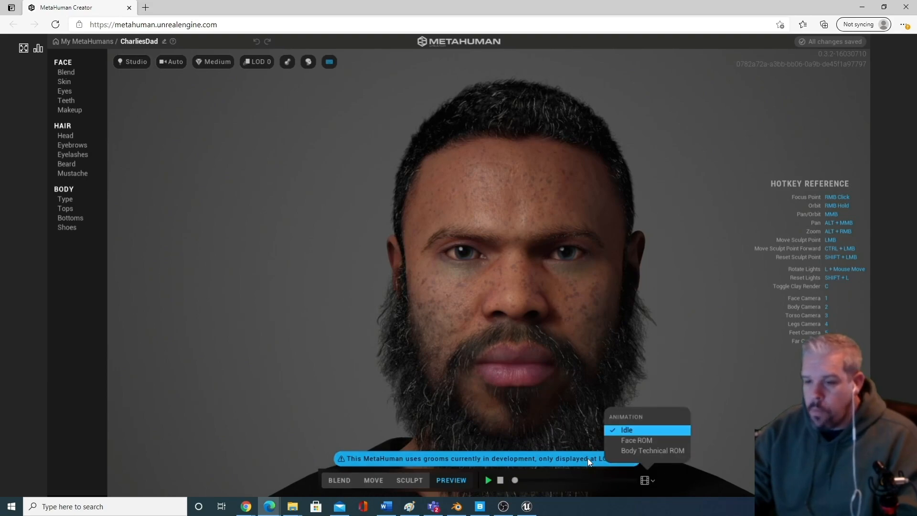
{"action": "left_click", "coordinate": [488, 481]}
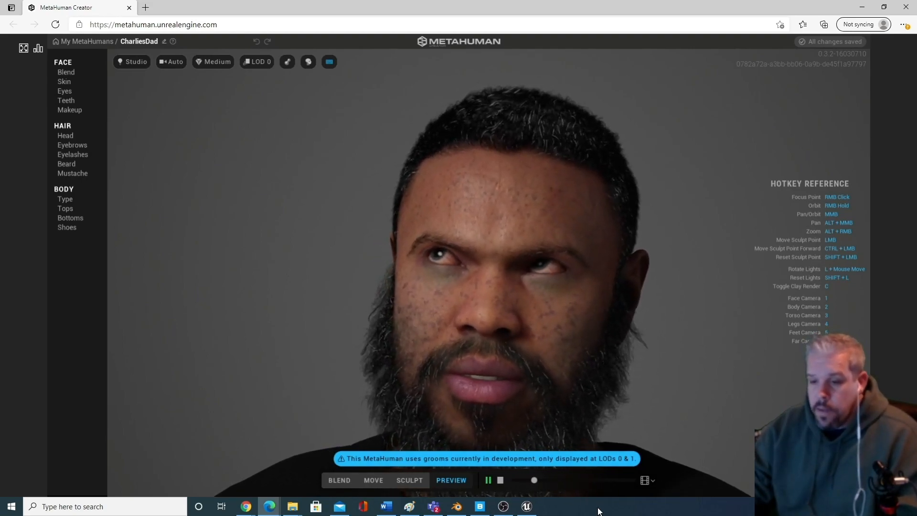
Preview the Body Technical ROM, Idle and Face ROM animations on the character and stop playback.
{"action": "left_click", "coordinate": [647, 480]}
{"action": "left_click", "coordinate": [656, 451]}
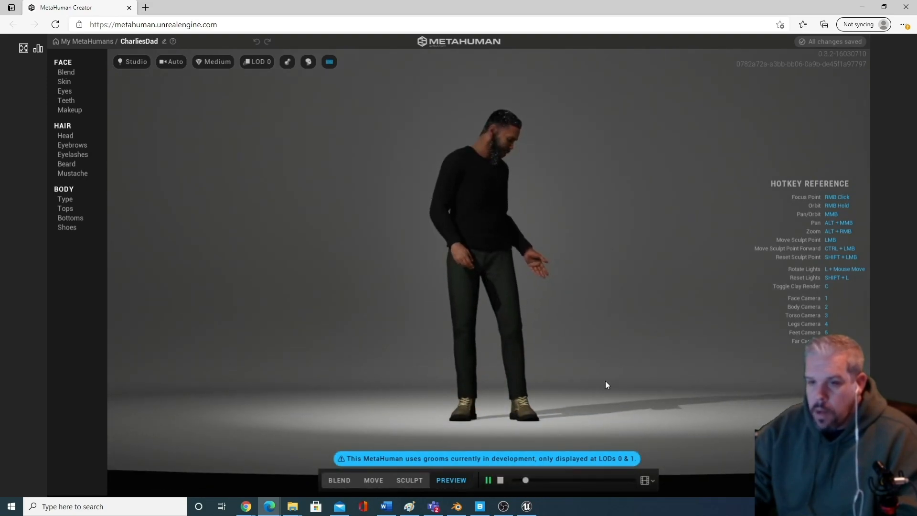
{"action": "left_click", "coordinate": [647, 480]}
{"action": "left_click", "coordinate": [637, 428]}
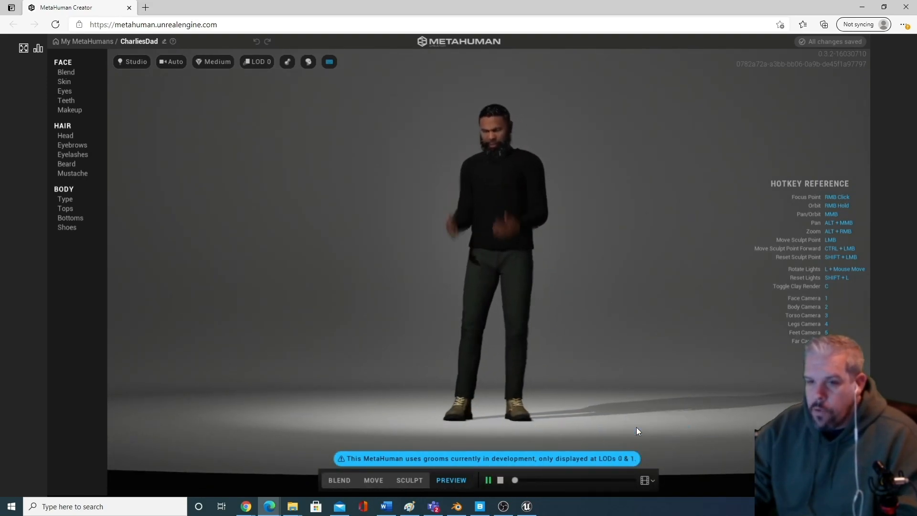
{"action": "left_click", "coordinate": [648, 480]}
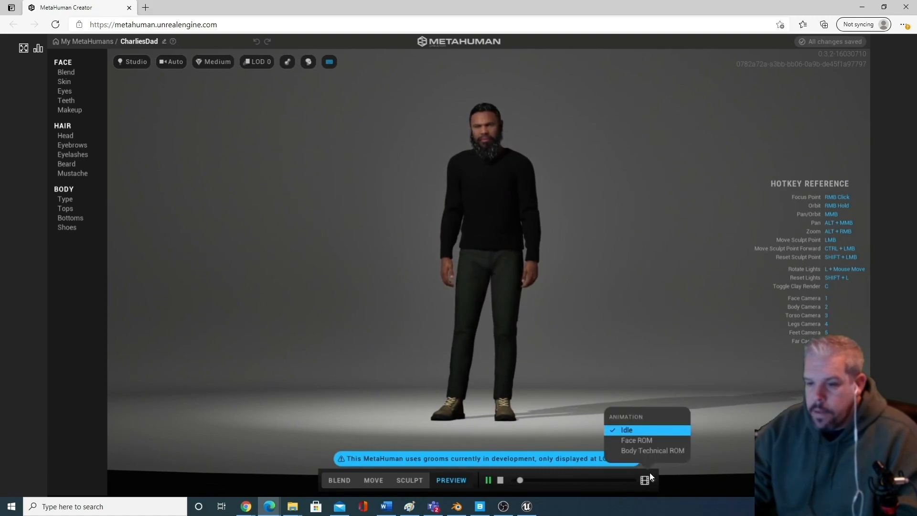
{"action": "left_click", "coordinate": [649, 441]}
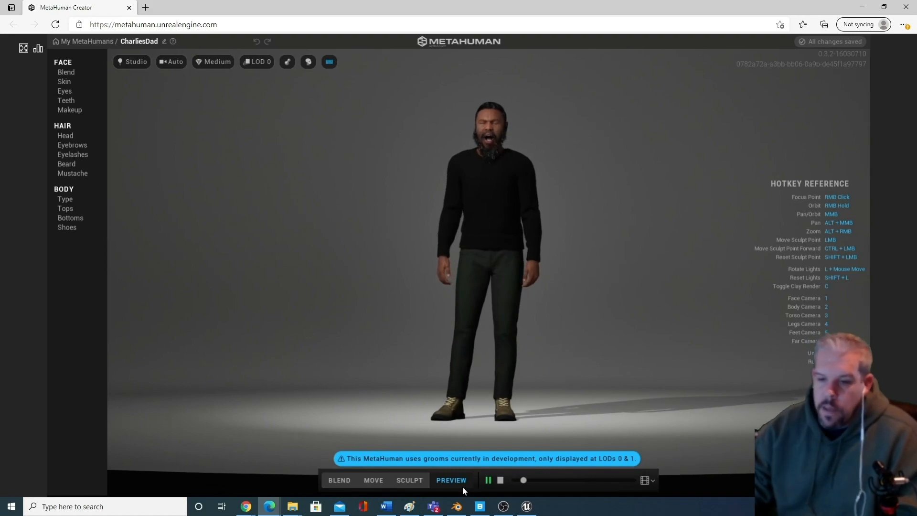
{"action": "left_click", "coordinate": [501, 480]}
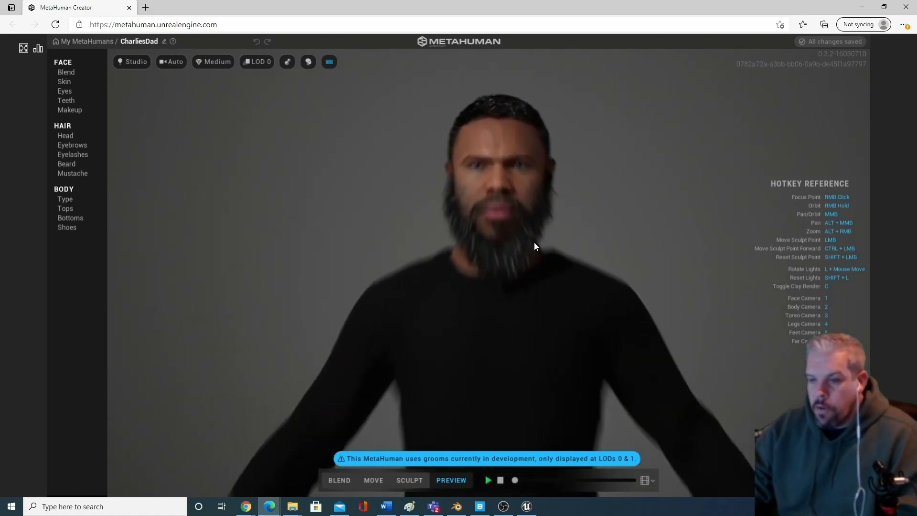
Preview the character in the Indoor and Outdoor environments and return to the Studio environment.
{"action": "scroll", "coordinate": [661, 390], "scroll_direction": "down", "scroll_amount": 3}
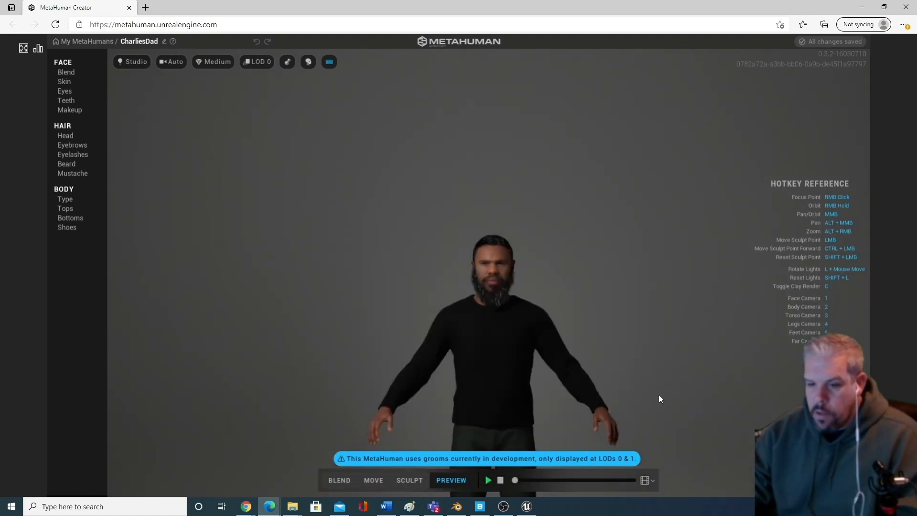
{"action": "right_click_drag", "start_coordinate": [609, 340], "coordinate": [455, 349]}
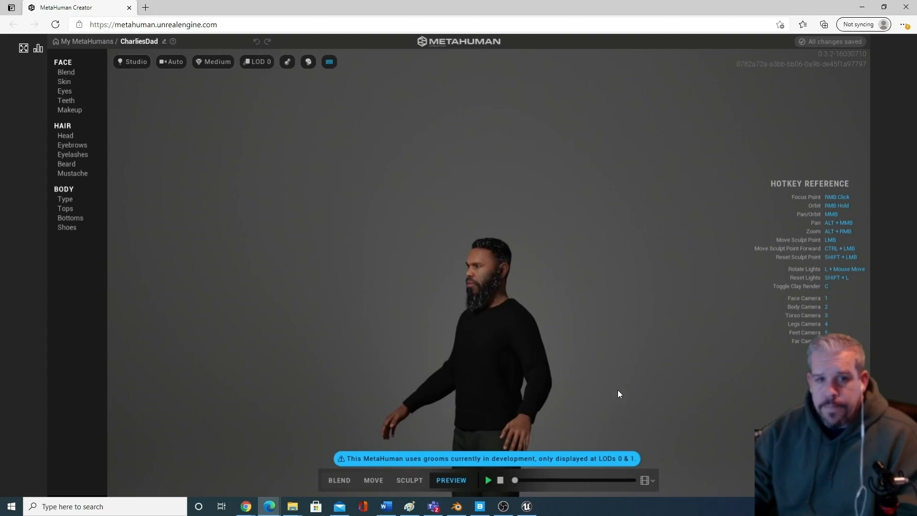
{"action": "left_click", "coordinate": [137, 62]}
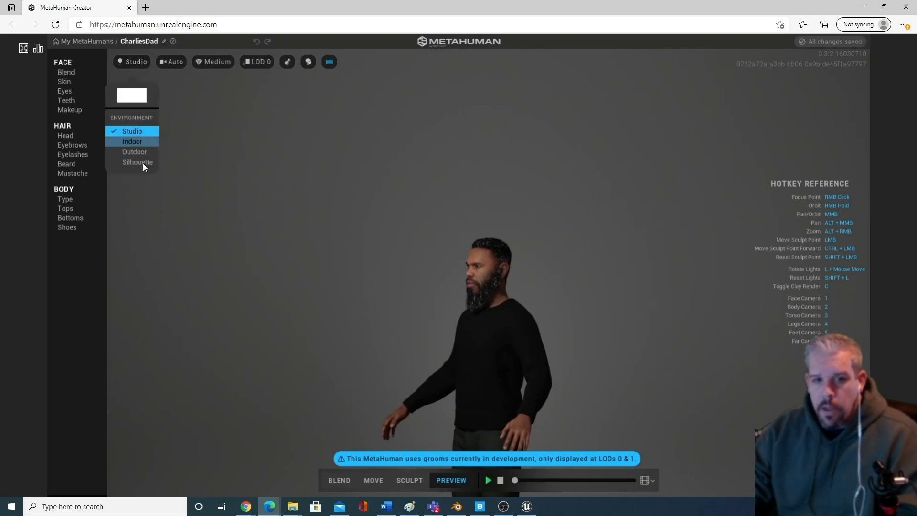
{"action": "left_click", "coordinate": [143, 142]}
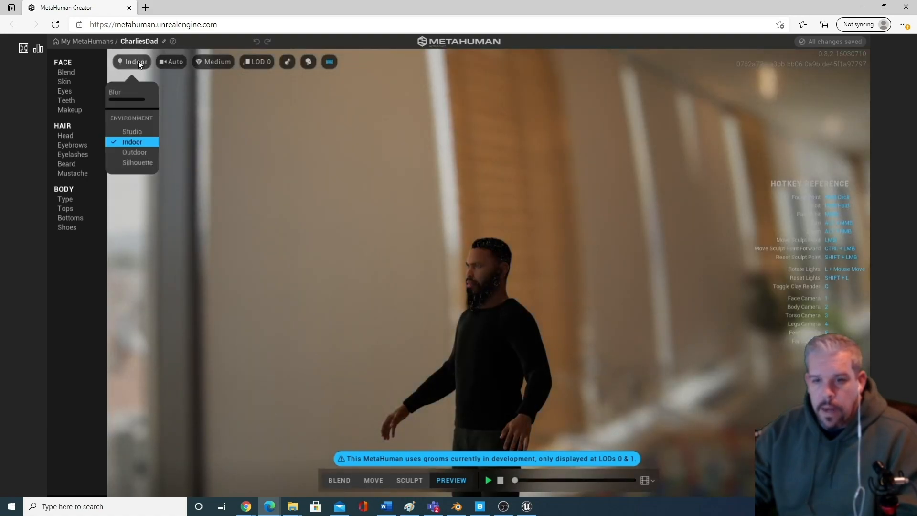
{"action": "left_click", "coordinate": [139, 152]}
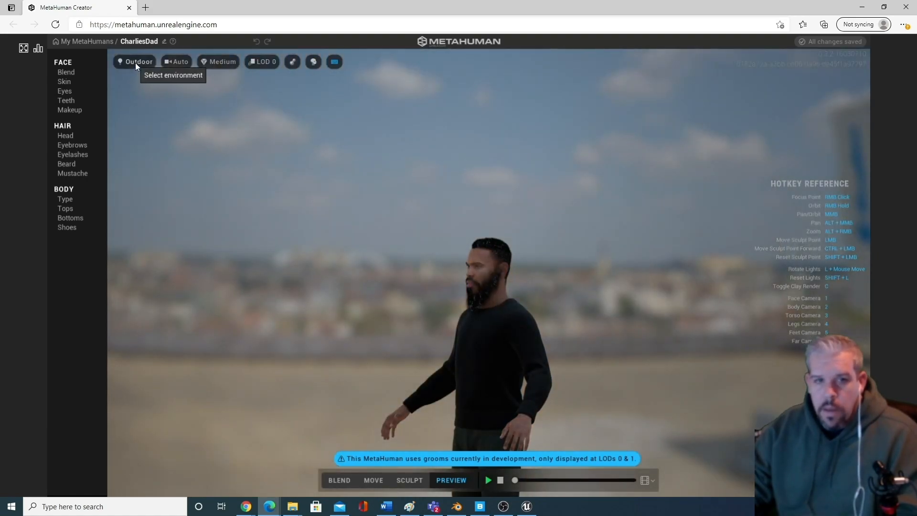
{"action": "left_click", "coordinate": [135, 62]}
{"action": "left_click", "coordinate": [138, 131]}
Change the Studio environment's background color to green.
{"action": "left_click", "coordinate": [139, 61]}
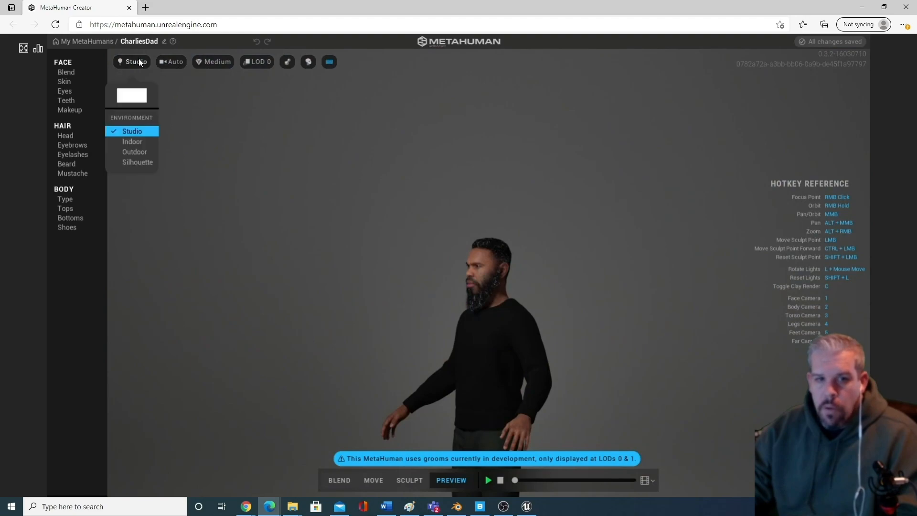
{"action": "left_click", "coordinate": [132, 97]}
{"action": "left_click_drag", "start_coordinate": [215, 159], "coordinate": [190, 139]}
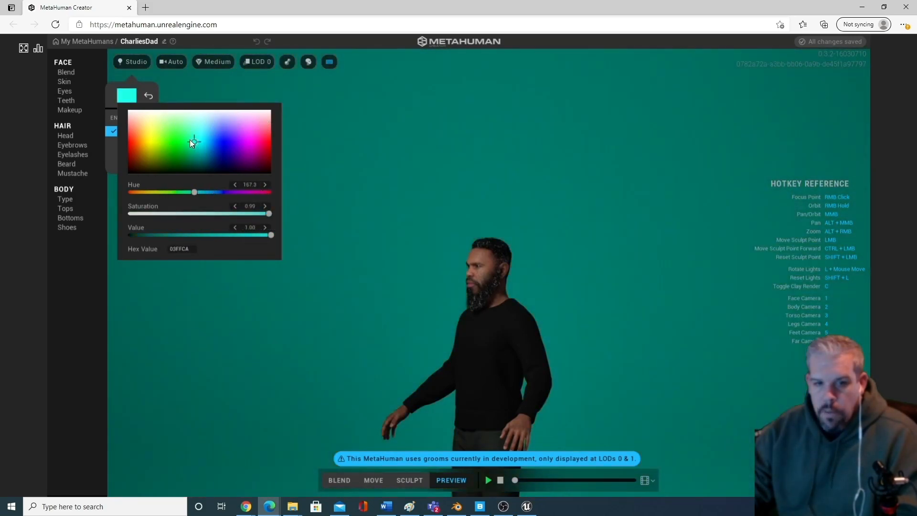
{"action": "left_click", "coordinate": [434, 258]}
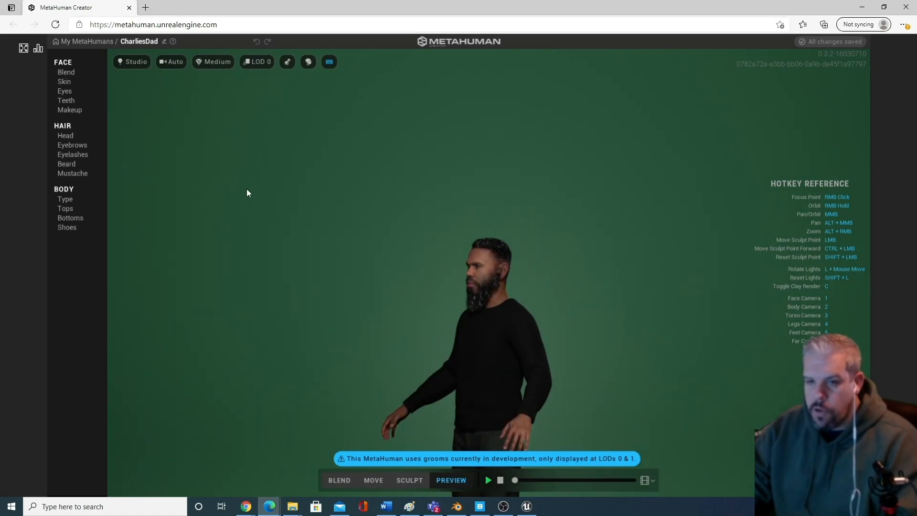
Compare the character in the Outdoor environment and switch back to Studio for a front view.
{"action": "left_click", "coordinate": [141, 61]}
{"action": "left_click", "coordinate": [135, 152]}
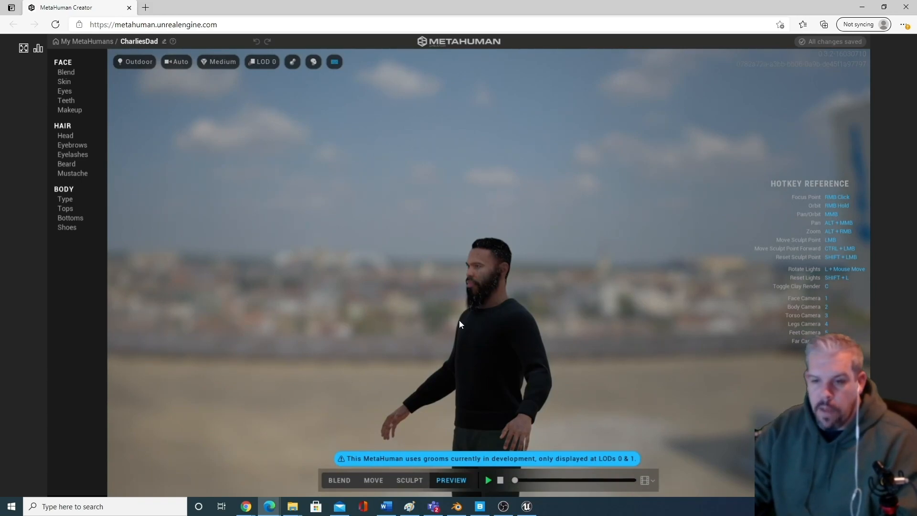
{"action": "left_click", "coordinate": [133, 62]}
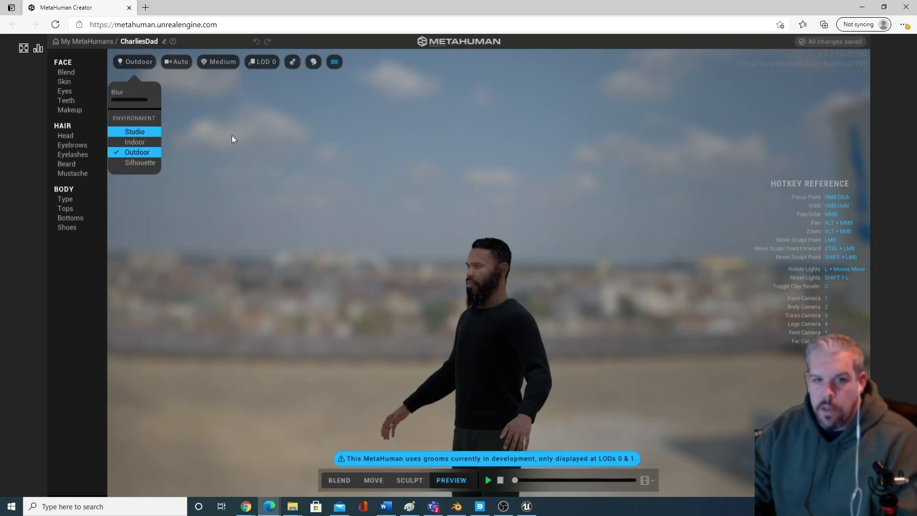
{"action": "left_click", "coordinate": [139, 132]}
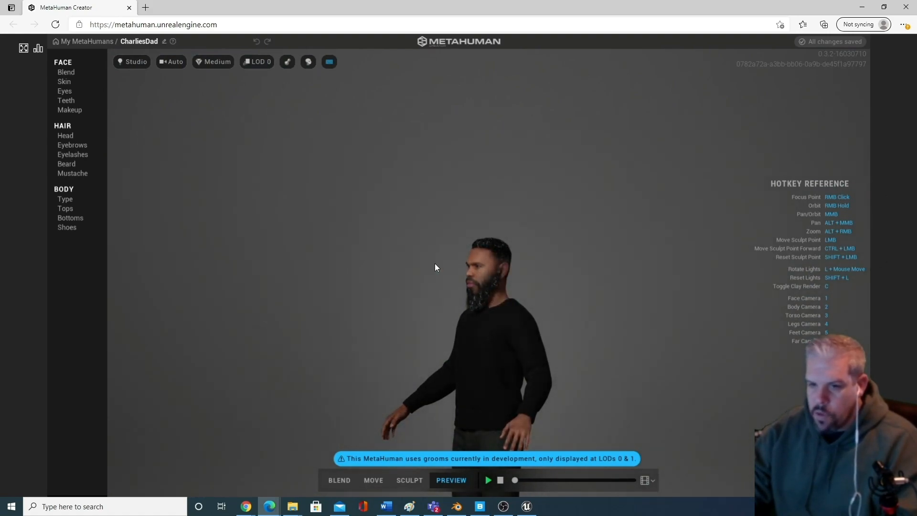
{"action": "right_click_drag", "start_coordinate": [522, 340], "coordinate": [693, 351]}
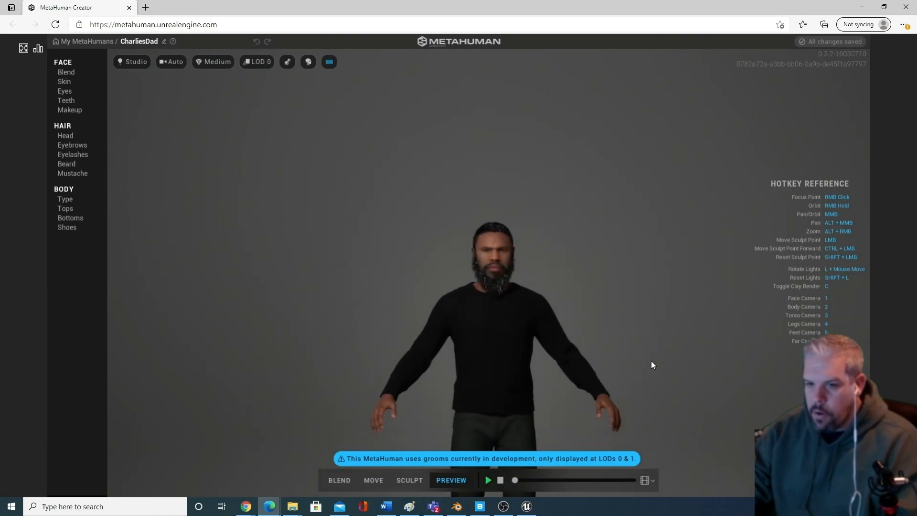
{"action": "scroll", "coordinate": [433, 399], "scroll_direction": "up", "scroll_amount": 3}
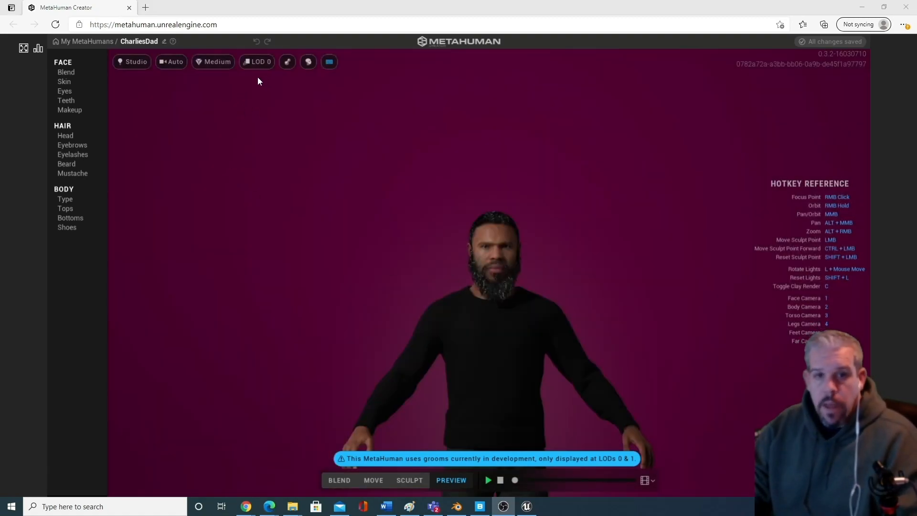
Turn on Always Use Hair Cards at LOD 0 and inspect the character's head.
{"action": "left_click", "coordinate": [260, 62]}
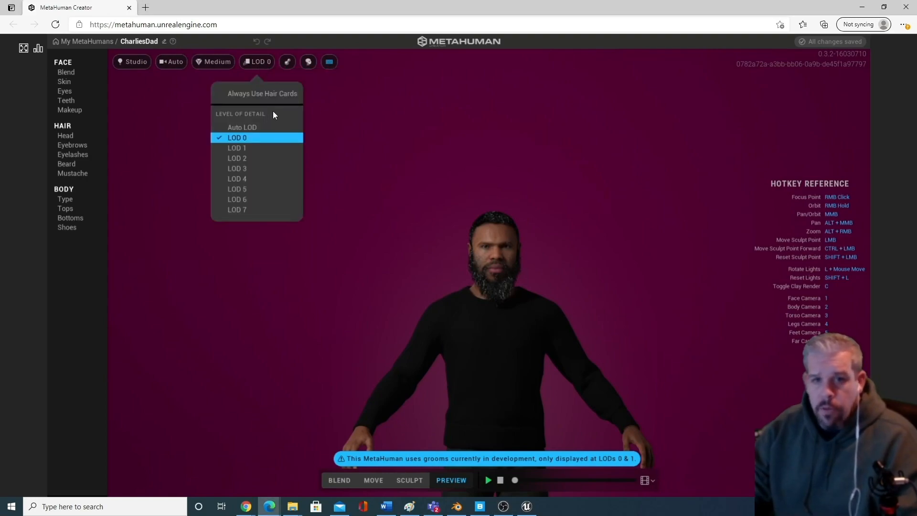
{"action": "left_click", "coordinate": [275, 97]}
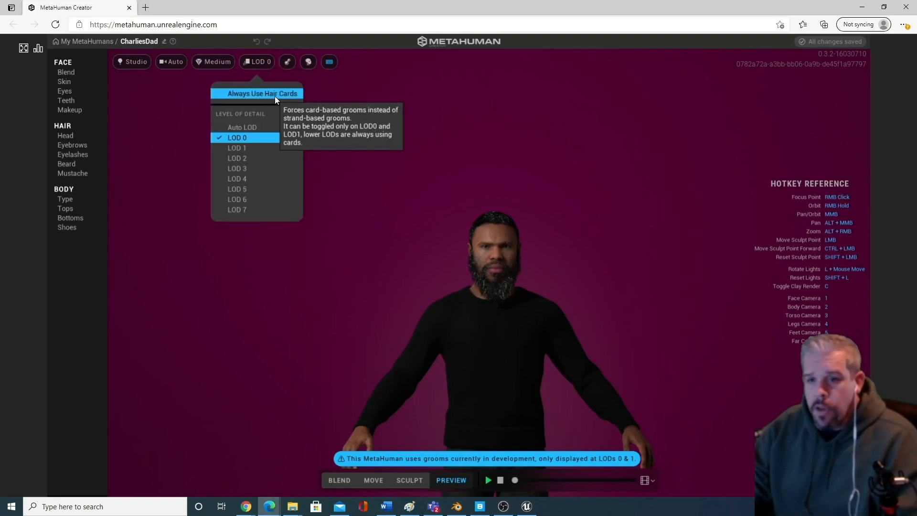
{"action": "scroll", "coordinate": [541, 300], "scroll_direction": "up", "scroll_amount": 5}
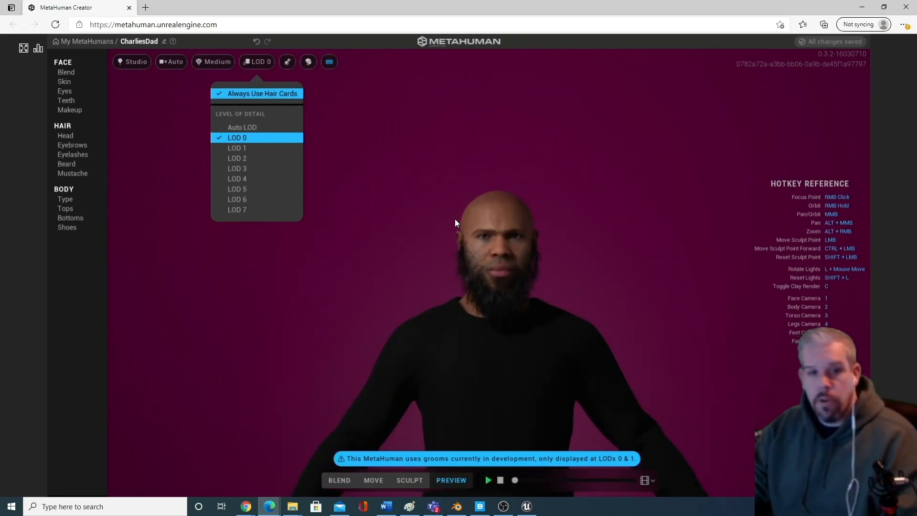
Return to the saved MetaHumans and browse the preset characters for creating a new MetaHuman.
{"action": "left_click", "coordinate": [68, 41]}
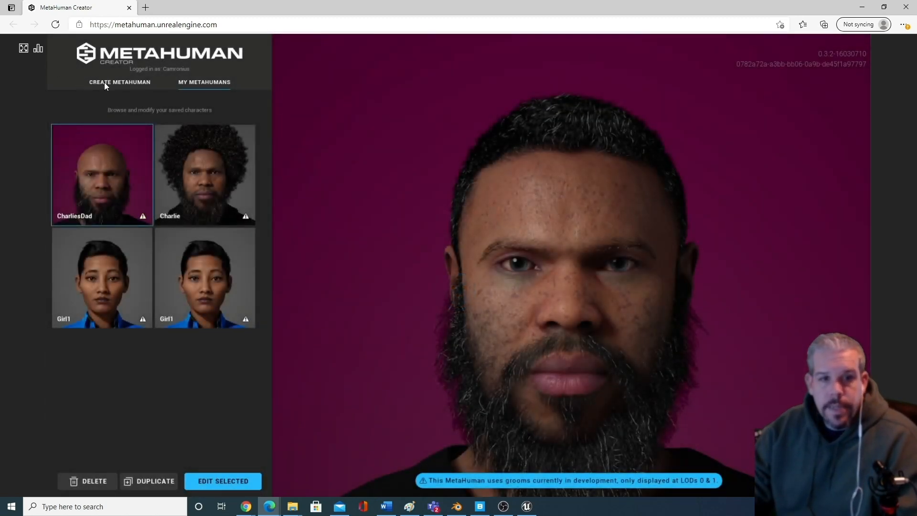
{"action": "left_click", "coordinate": [104, 82]}
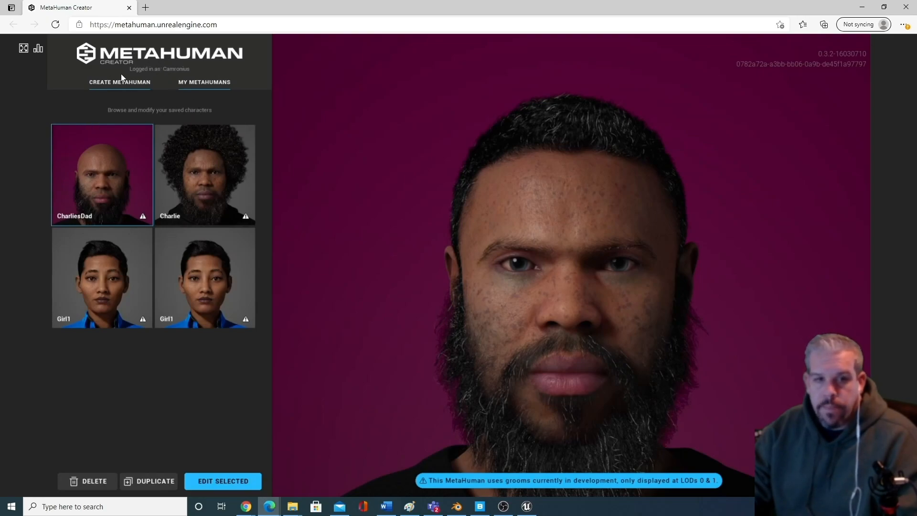
{"action": "left_click", "coordinate": [112, 83]}
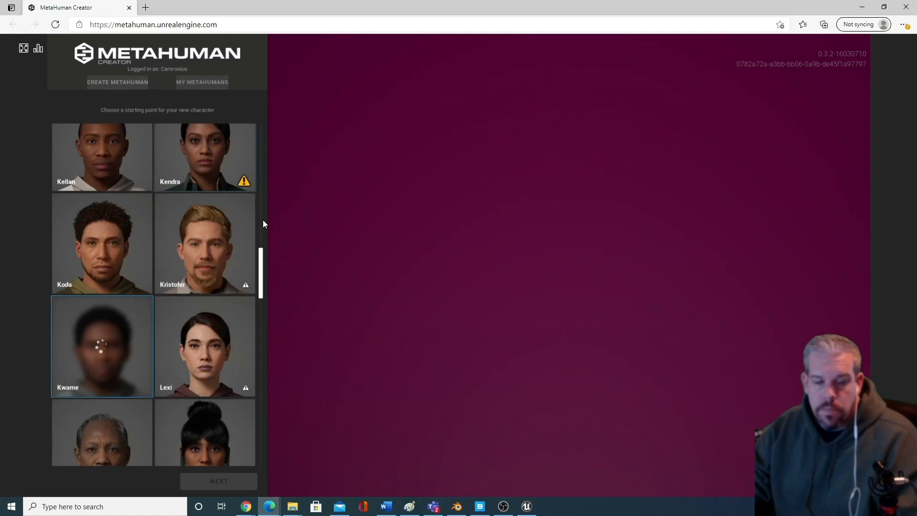
{"action": "scroll", "coordinate": [263, 223], "scroll_direction": "up", "scroll_amount": 5}
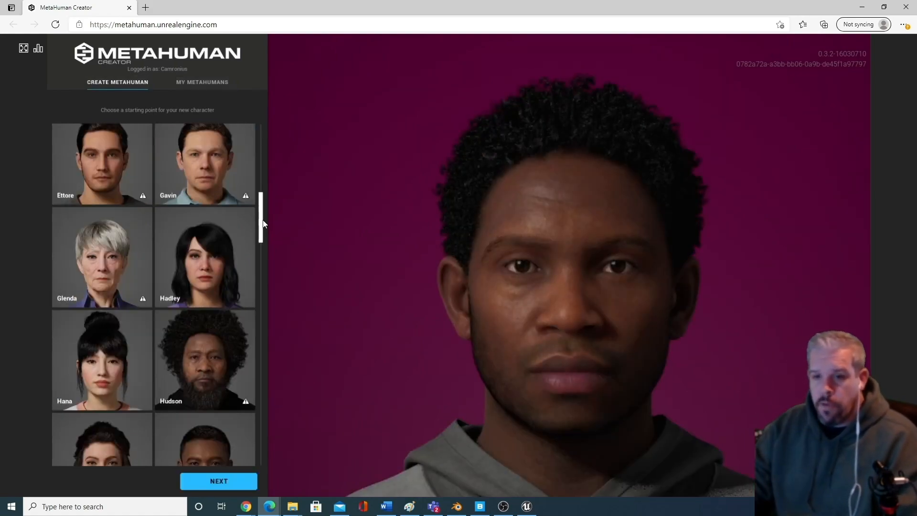
Create a new MetaHuman using the Ada preset as the starting point.
{"action": "left_click_drag", "start_coordinate": [262, 224], "coordinate": [258, 126]}
{"action": "left_click", "coordinate": [115, 178]}
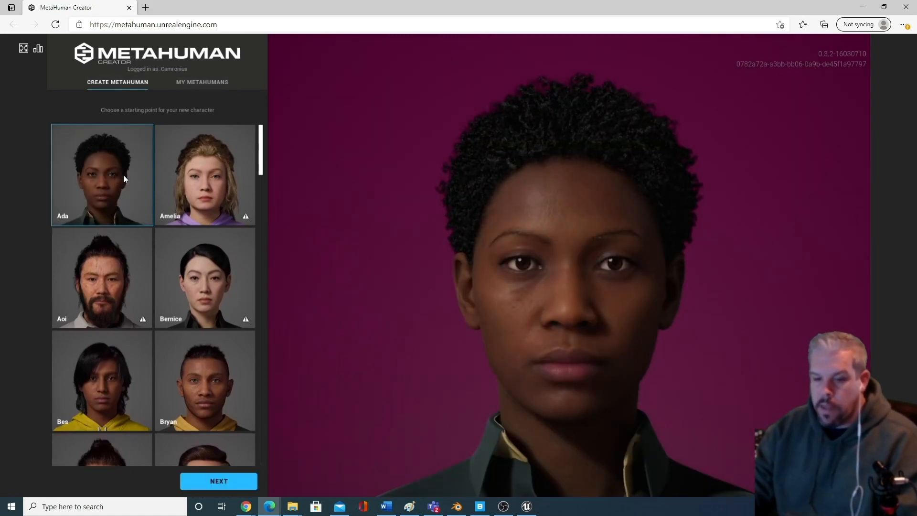
{"action": "left_click", "coordinate": [227, 483]}
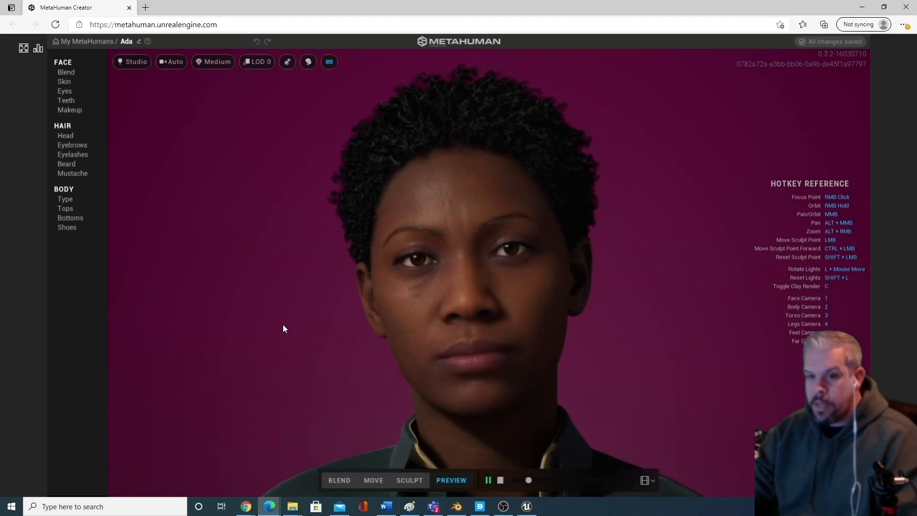
Turn on Always Use Hair Cards at LOD 0 for the Ada character.
{"action": "left_click", "coordinate": [262, 62]}
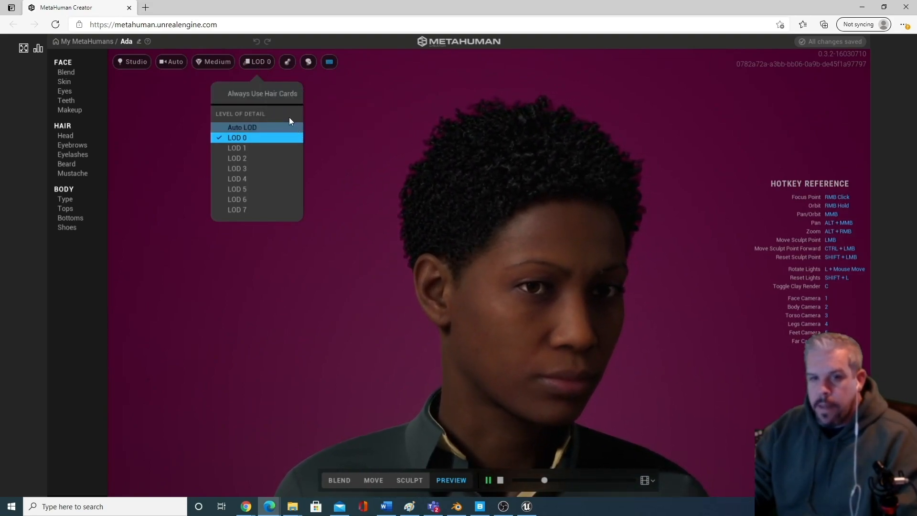
{"action": "left_click", "coordinate": [278, 96]}
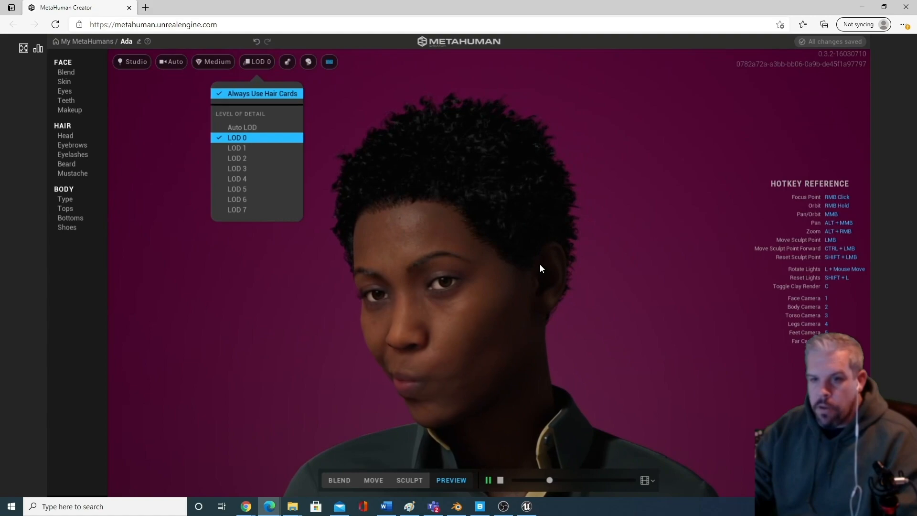
{"action": "left_click", "coordinate": [540, 268]}
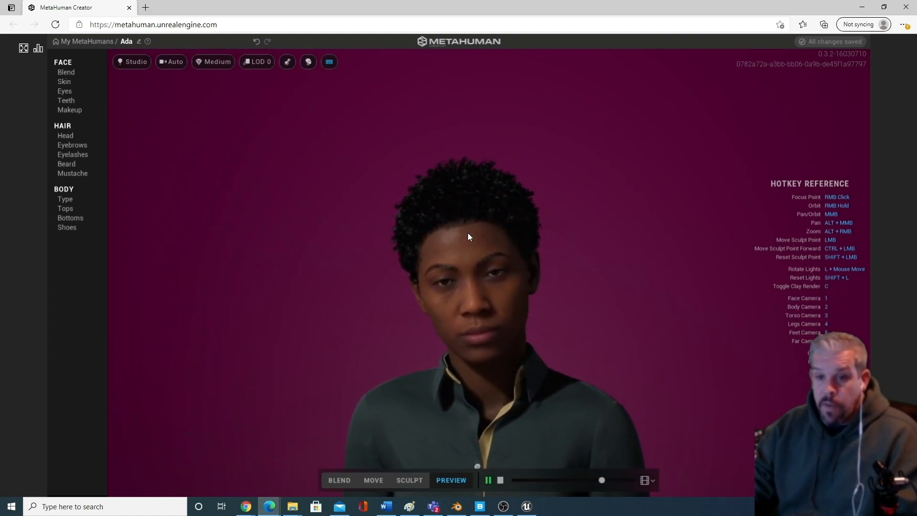
Toggle Always Use Hair Cards off and back on, comparing Ada's hair from near and far.
{"action": "left_click", "coordinate": [261, 64]}
{"action": "left_click", "coordinate": [445, 166]}
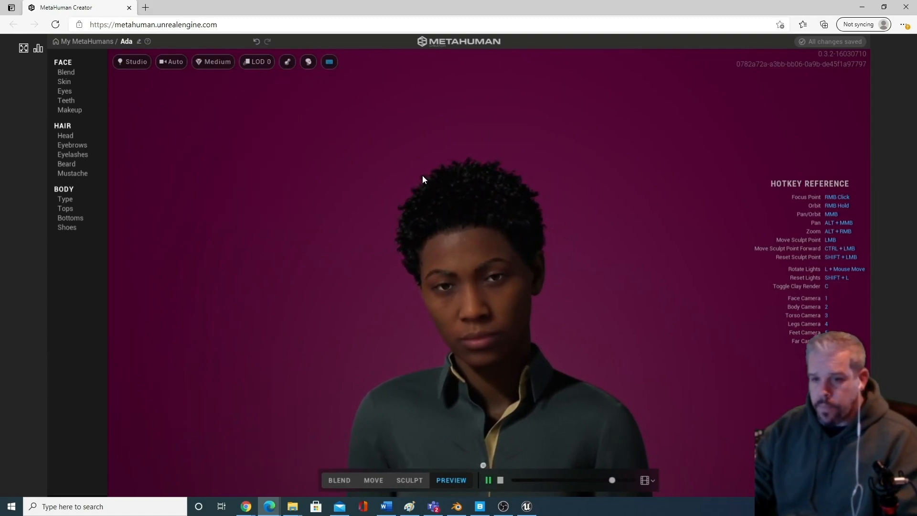
{"action": "left_click", "coordinate": [245, 63]}
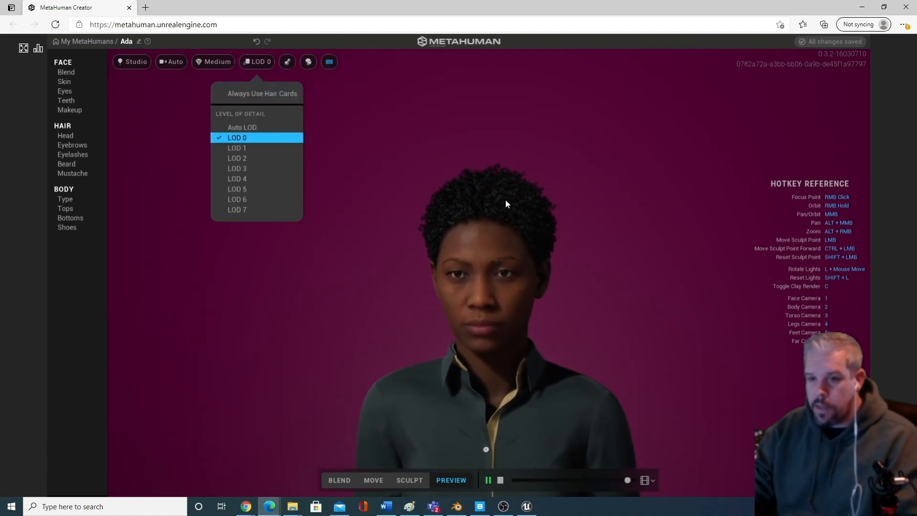
{"action": "left_click", "coordinate": [263, 93]}
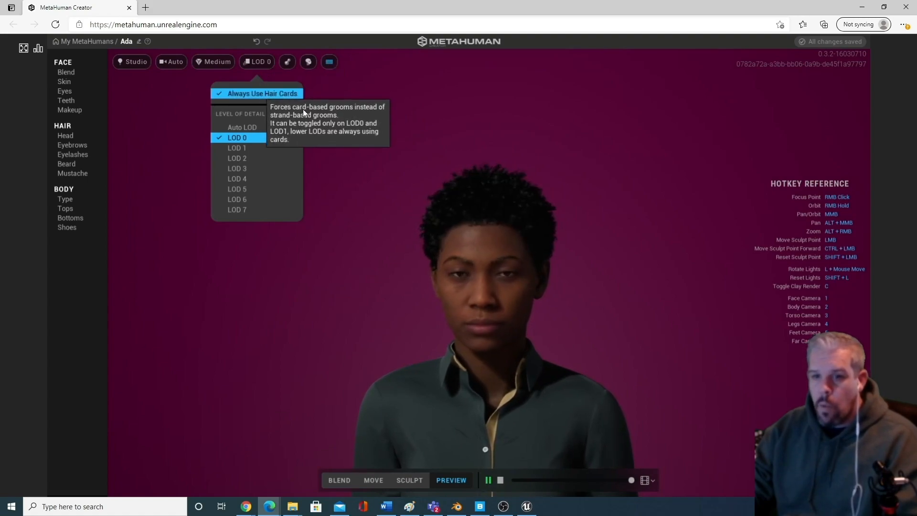
{"action": "left_click", "coordinate": [582, 299]}
{"action": "scroll", "coordinate": [546, 310], "scroll_direction": "down", "scroll_amount": 2}
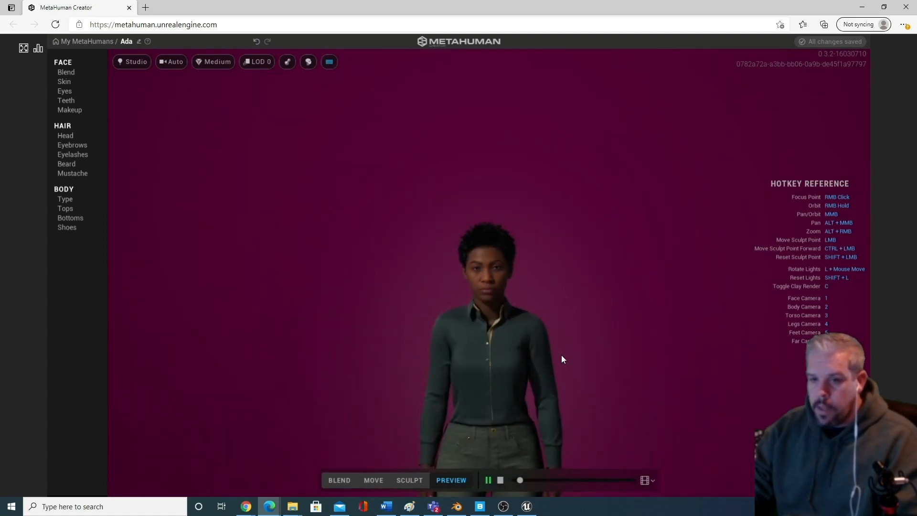
{"action": "scroll", "coordinate": [561, 355], "scroll_direction": "up", "scroll_amount": 2}
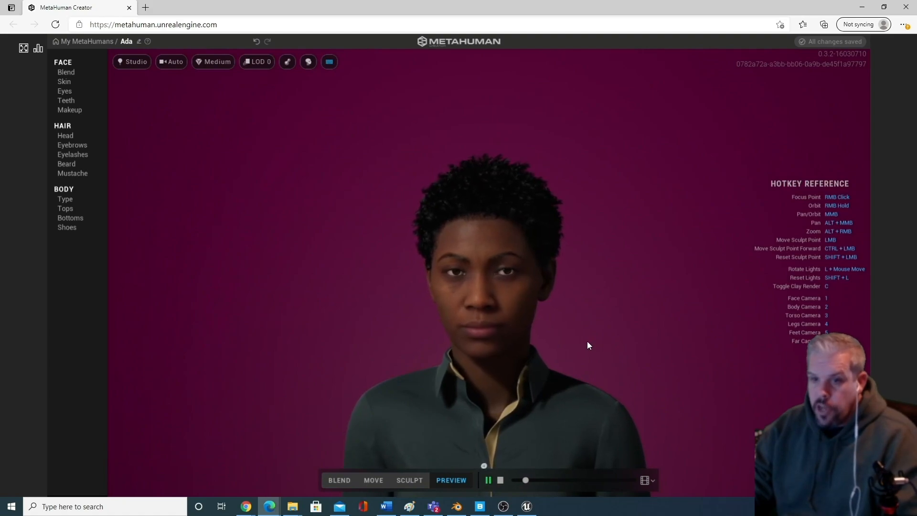
Switch to Sculpt mode and adjust the inner cheek points beside the nose with symmetry on.
{"action": "left_click", "coordinate": [419, 480]}
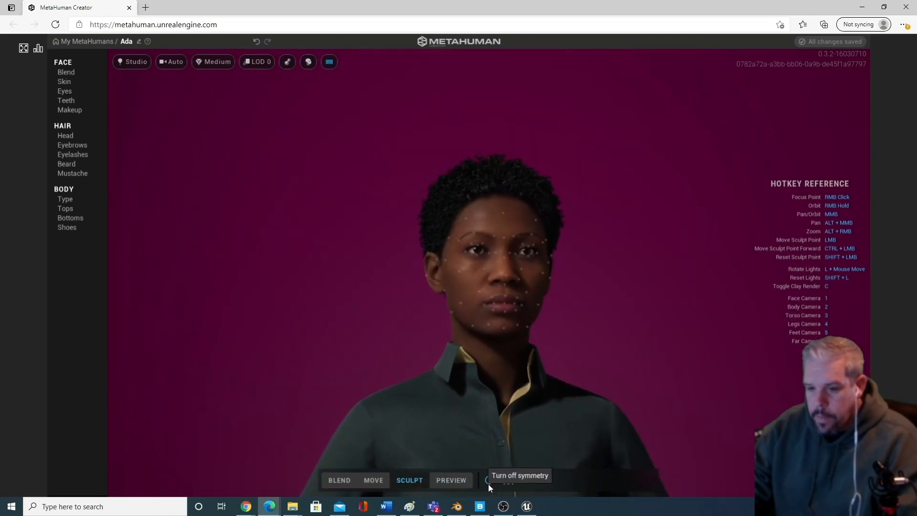
{"action": "scroll", "coordinate": [529, 228], "scroll_direction": "up", "scroll_amount": 3}
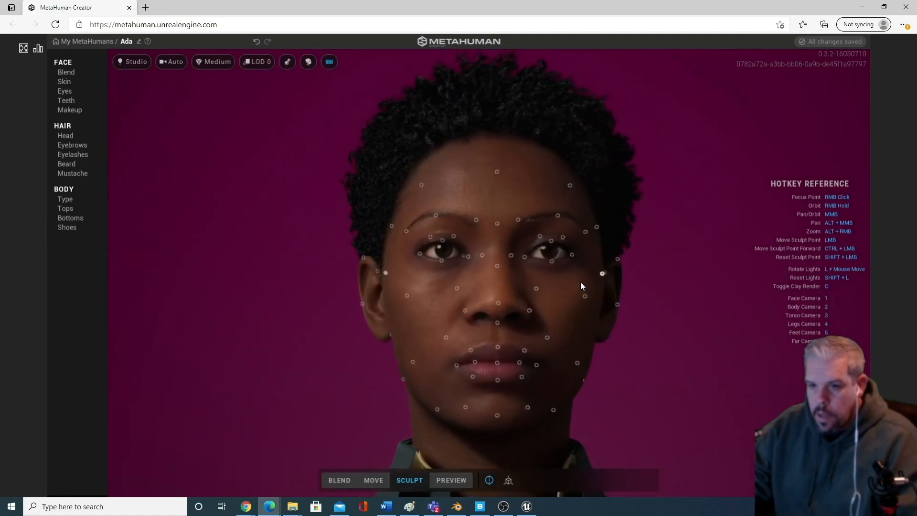
{"action": "mouse_move", "coordinate": [580, 282]}
{"action": "right_mouse_down"}
{"action": "mouse_move", "coordinate": [588, 319]}
{"action": "mouse_move", "coordinate": [589, 277]}
{"action": "right_mouse_up"}
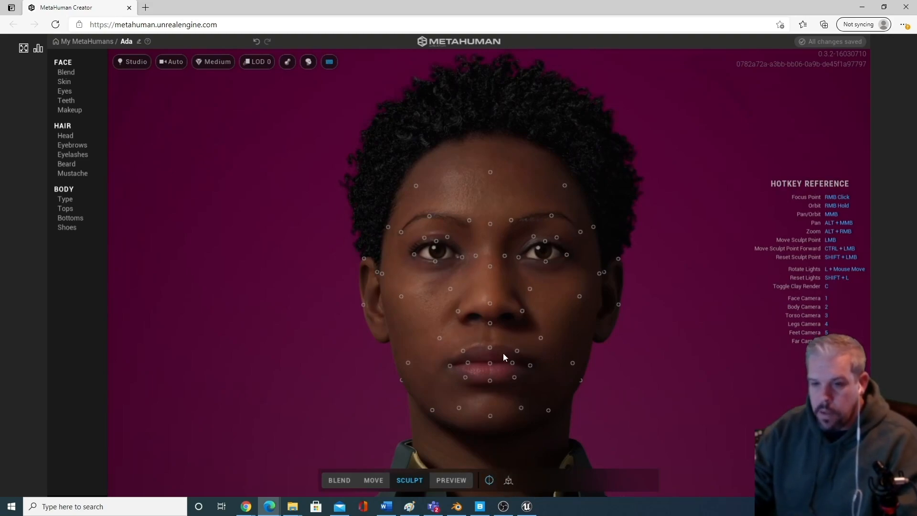
{"action": "left_click_drag", "start_coordinate": [450, 289], "coordinate": [441, 325]}
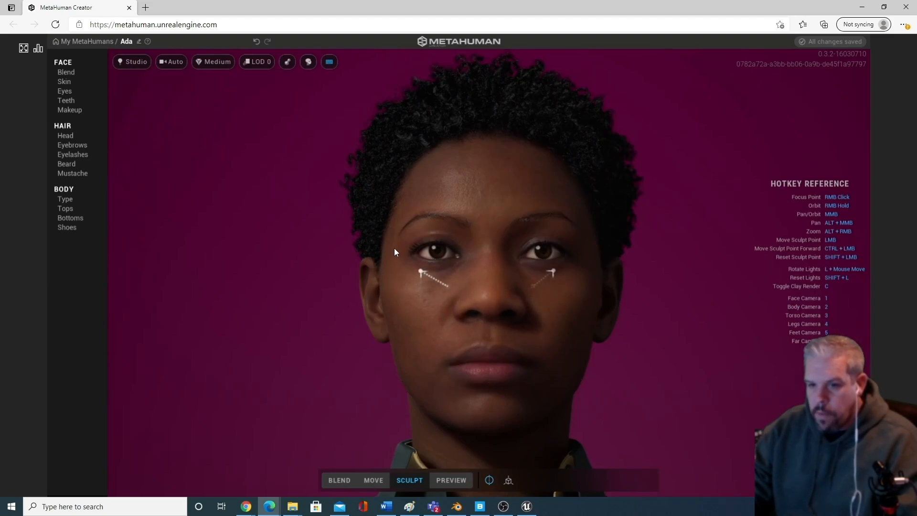
{"action": "mouse_move", "coordinate": [449, 288]}
{"action": "left_mouse_down"}
{"action": "mouse_move", "coordinate": [465, 286]}
{"action": "mouse_move", "coordinate": [440, 291]}
{"action": "left_mouse_up"}
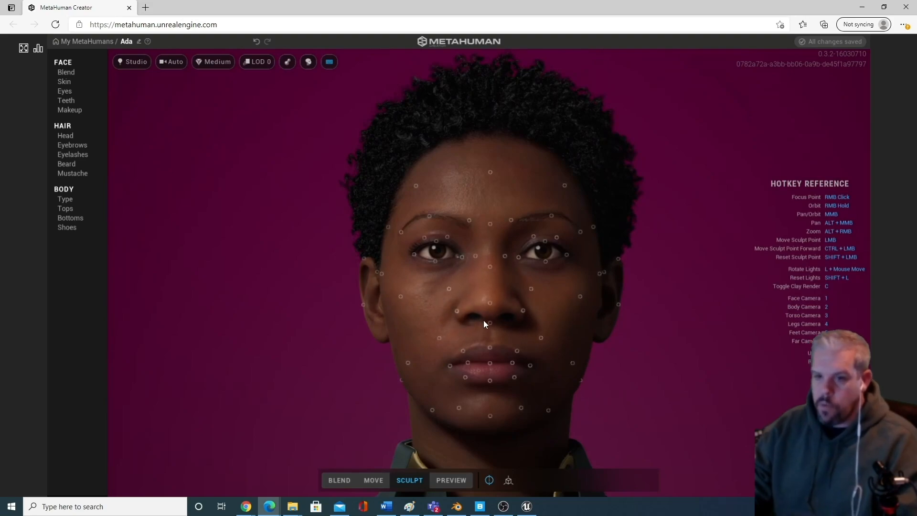
Turn off sculpt symmetry and reshape only the character's left outer cheek.
{"action": "left_click", "coordinate": [489, 481]}
{"action": "left_click_drag", "start_coordinate": [580, 297], "coordinate": [597, 297]}
{"action": "mouse_move", "coordinate": [598, 337]}
{"action": "left_mouse_down"}
{"action": "mouse_move", "coordinate": [574, 348]}
{"action": "mouse_move", "coordinate": [497, 300]}
{"action": "mouse_move", "coordinate": [620, 288]}
{"action": "left_mouse_up"}
{"action": "left_click_drag", "start_coordinate": [579, 311], "coordinate": [591, 297]}
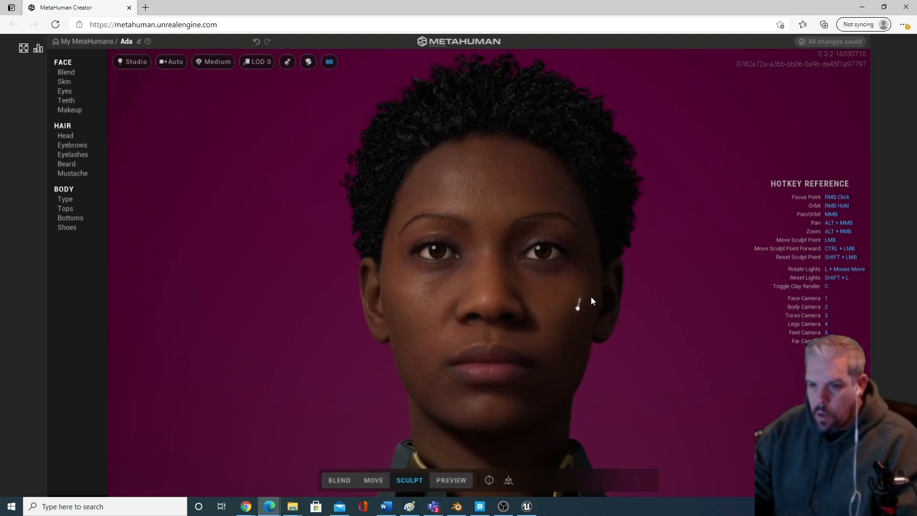
Enable sculpt symmetry with the Average option and shift the inner cheek points toward the nose.
{"action": "left_click", "coordinate": [488, 481]}
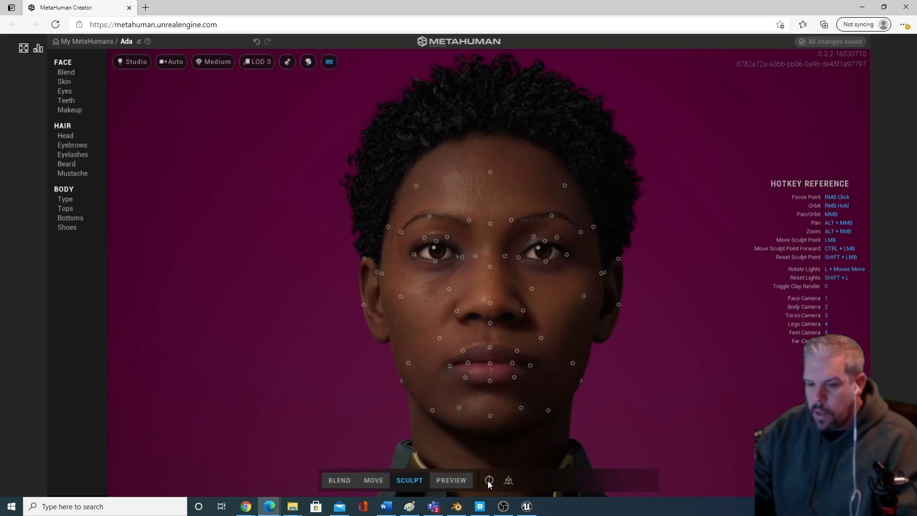
{"action": "left_click", "coordinate": [489, 482]}
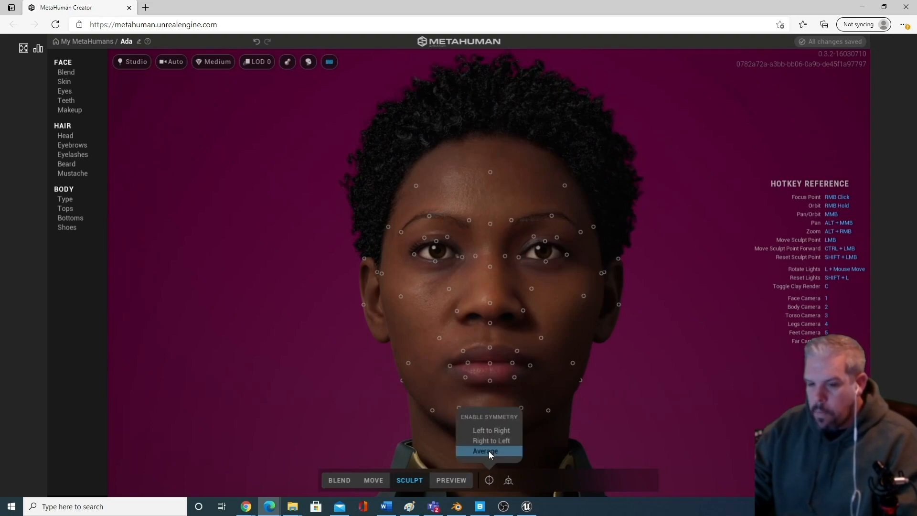
{"action": "left_click", "coordinate": [489, 451]}
{"action": "mouse_move", "coordinate": [447, 290]}
{"action": "left_mouse_down"}
{"action": "mouse_move", "coordinate": [428, 293]}
{"action": "mouse_move", "coordinate": [411, 271]}
{"action": "mouse_move", "coordinate": [455, 289]}
{"action": "left_mouse_up"}
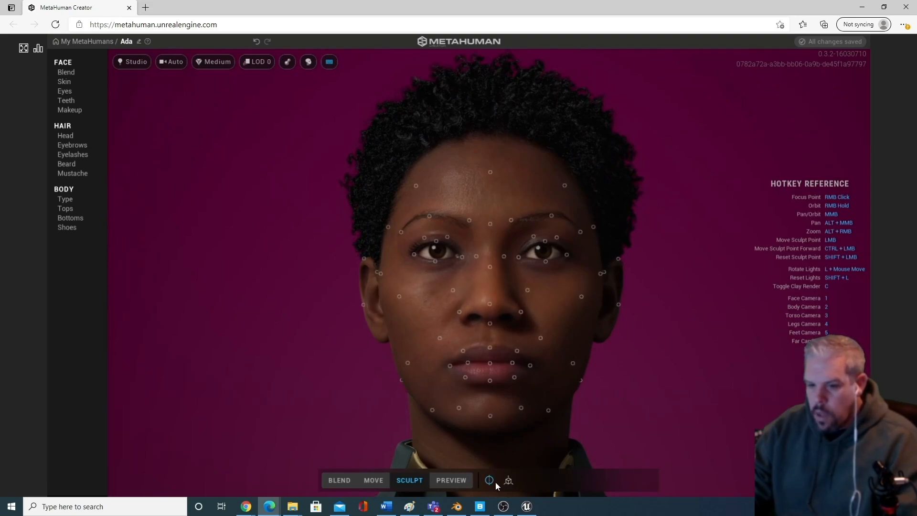
Re-enable sculpt symmetry with the Right to Left option and move the inner cheek points outward.
{"action": "mouse_move", "coordinate": [489, 480]}
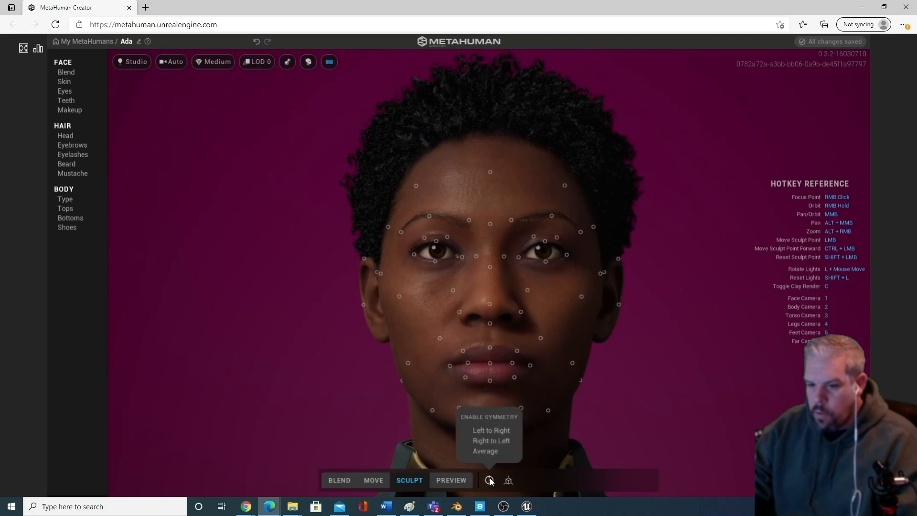
{"action": "left_click", "coordinate": [492, 441]}
{"action": "mouse_move", "coordinate": [453, 290]}
{"action": "left_mouse_down"}
{"action": "mouse_move", "coordinate": [481, 290]}
{"action": "mouse_move", "coordinate": [408, 289]}
{"action": "mouse_move", "coordinate": [454, 286]}
{"action": "mouse_move", "coordinate": [439, 287]}
{"action": "left_mouse_up"}
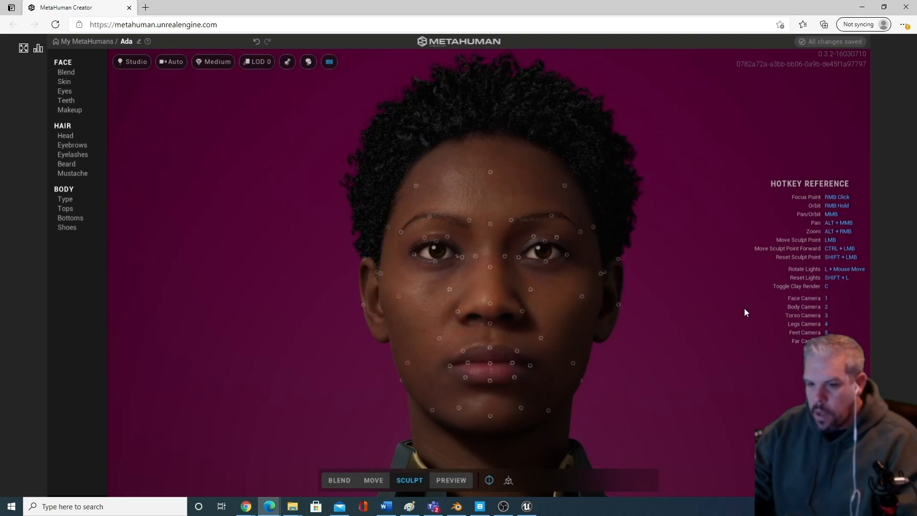
With symmetry off, set the sculpt plane to Screen plane and adjust the cheek point from a three-quarter view.
{"action": "left_click", "coordinate": [509, 480]}
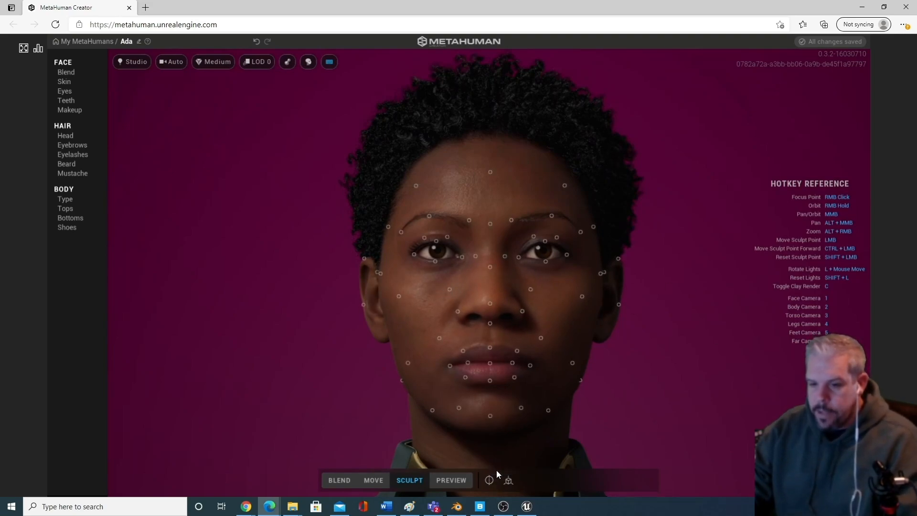
{"action": "left_click", "coordinate": [518, 440]}
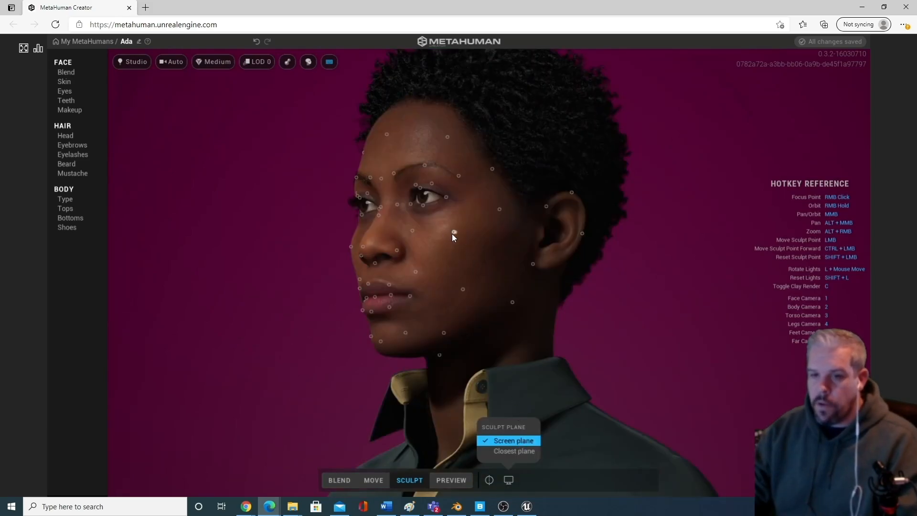
{"action": "mouse_move", "coordinate": [453, 234]}
{"action": "left_mouse_down"}
{"action": "mouse_move", "coordinate": [474, 237]}
{"action": "mouse_move", "coordinate": [462, 263]}
{"action": "left_mouse_up"}
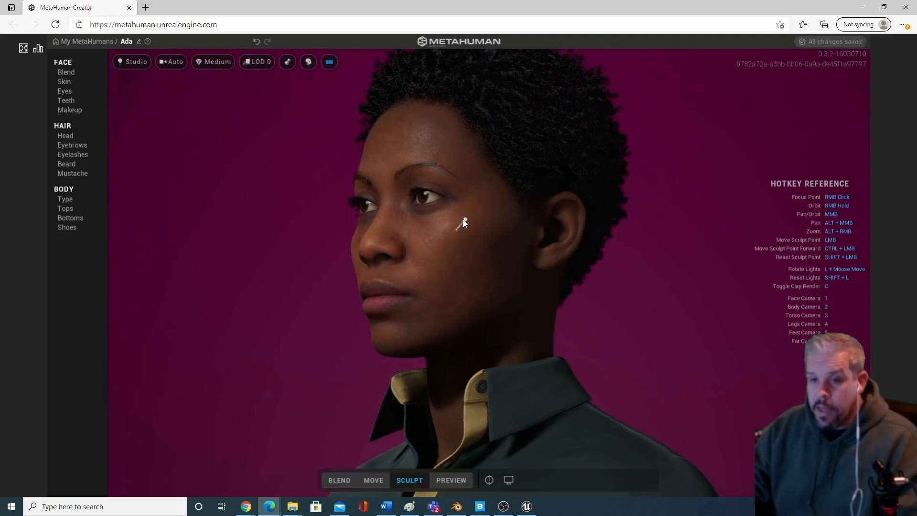
{"action": "left_click_drag", "start_coordinate": [448, 239], "coordinate": [448, 240]}
{"action": "right_click_drag", "start_coordinate": [455, 273], "coordinate": [680, 287]}
{"action": "middle_click_drag", "start_coordinate": [651, 313], "coordinate": [667, 268]}
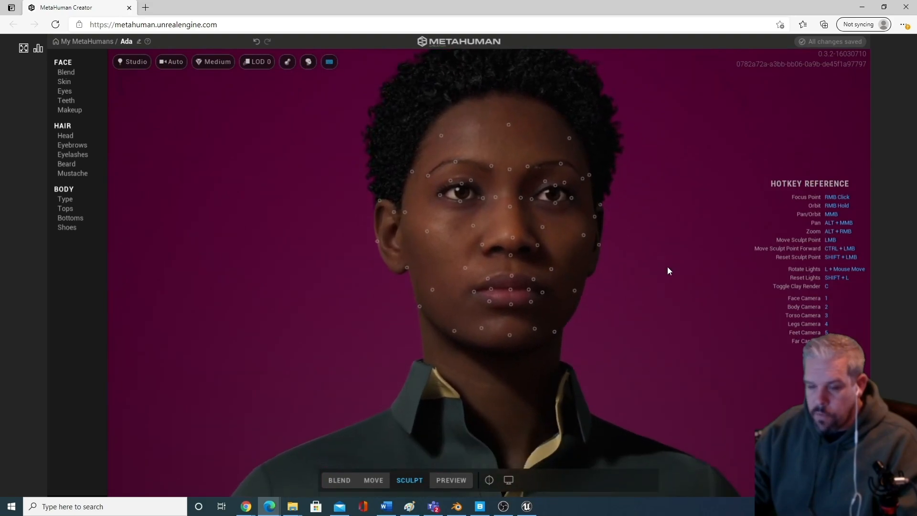
Set the sculpt plane to Closest plane and slightly move the jaw point below the ear.
{"action": "left_click", "coordinate": [511, 480]}
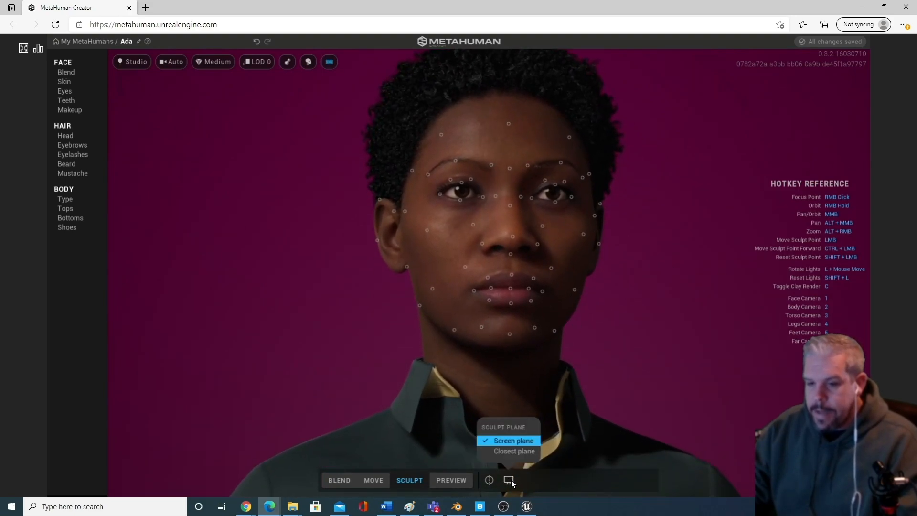
{"action": "left_click", "coordinate": [512, 451]}
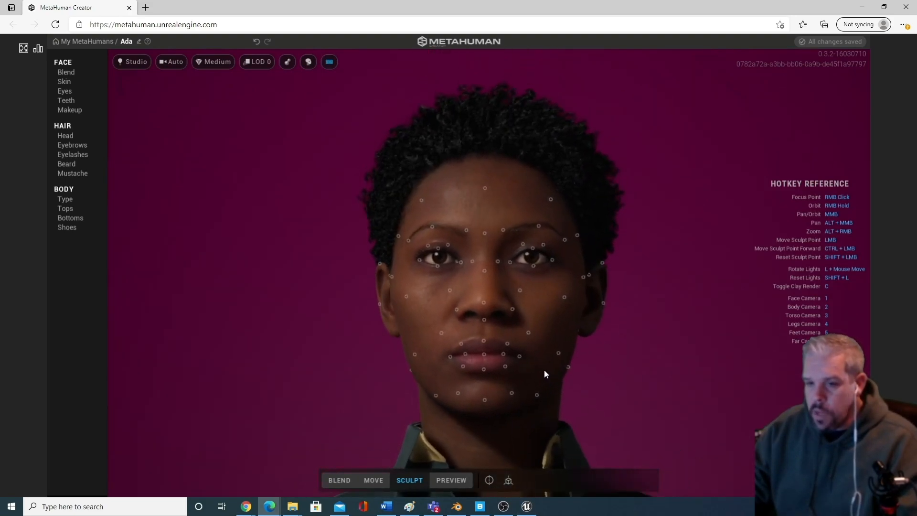
{"action": "right_click_drag", "start_coordinate": [494, 323], "coordinate": [456, 190]}
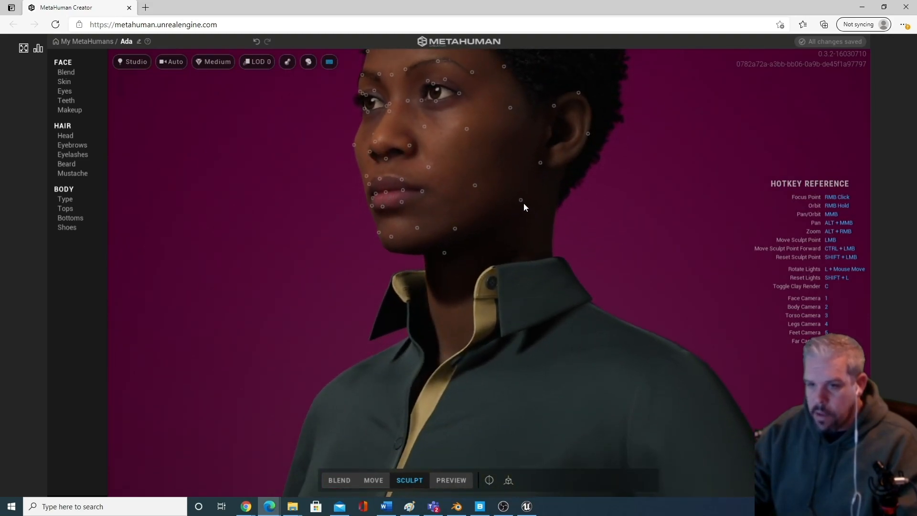
{"action": "mouse_move", "coordinate": [525, 205]}
{"action": "left_mouse_down"}
{"action": "mouse_move", "coordinate": [548, 220]}
{"action": "mouse_move", "coordinate": [537, 225]}
{"action": "mouse_move", "coordinate": [497, 194]}
{"action": "mouse_move", "coordinate": [526, 209]}
{"action": "left_mouse_up"}
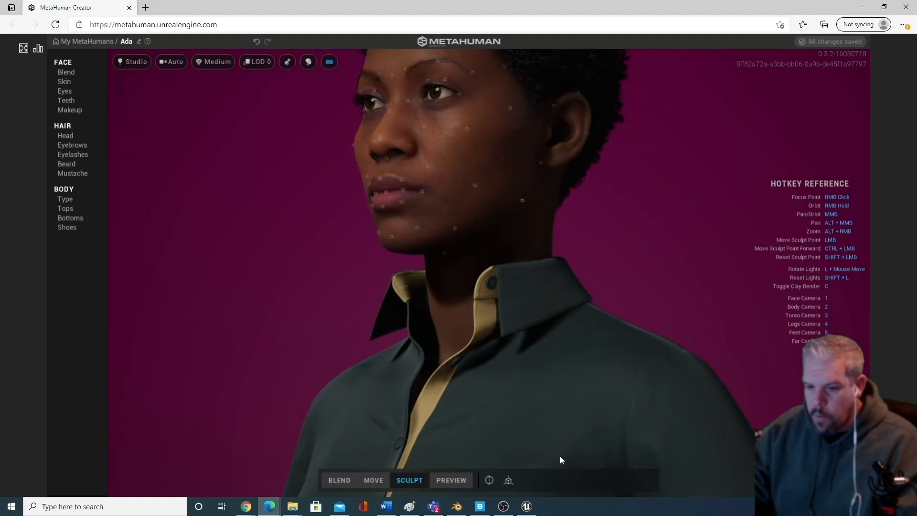
Set the sculpt plane back to Screen plane and return to a front view of the face.
{"action": "left_click", "coordinate": [509, 481]}
{"action": "left_click", "coordinate": [525, 441]}
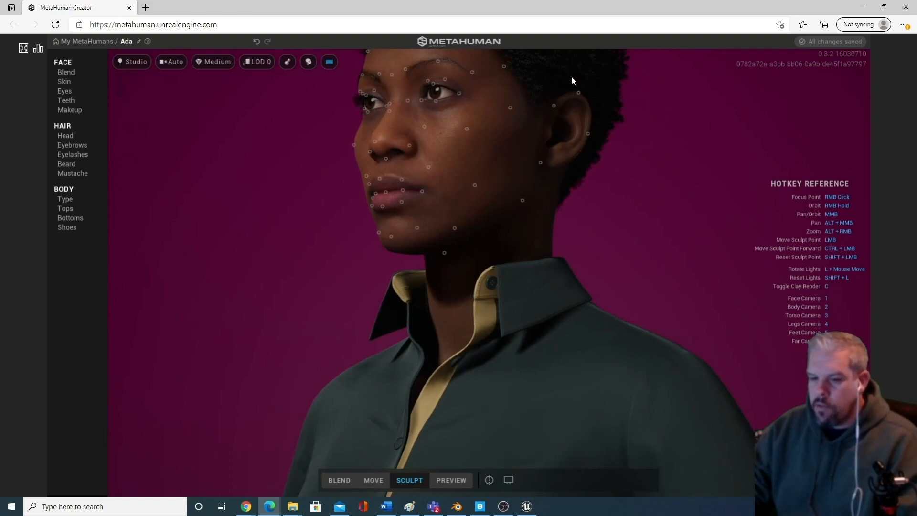
{"action": "scroll", "coordinate": [481, 190], "scroll_direction": "down", "scroll_amount": 4}
{"action": "middle_click_drag", "start_coordinate": [475, 179], "coordinate": [659, 249]}
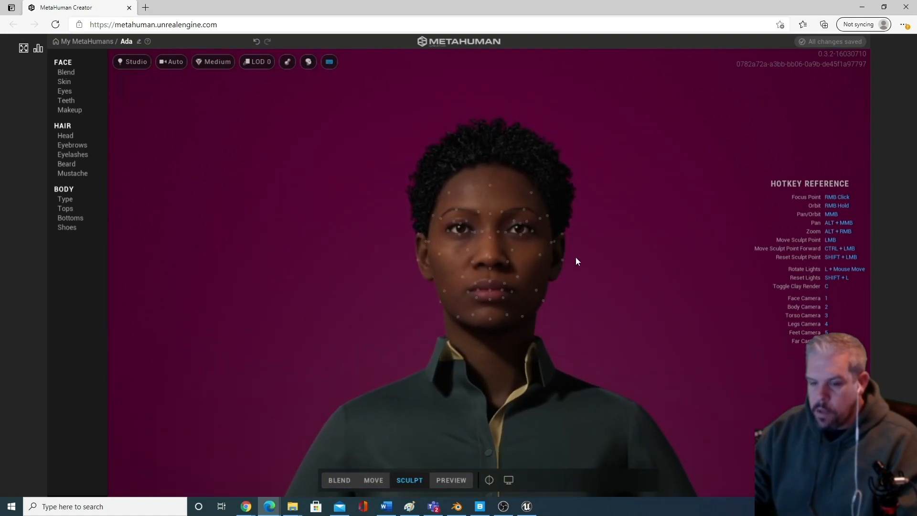
{"action": "left_click", "coordinate": [509, 480]}
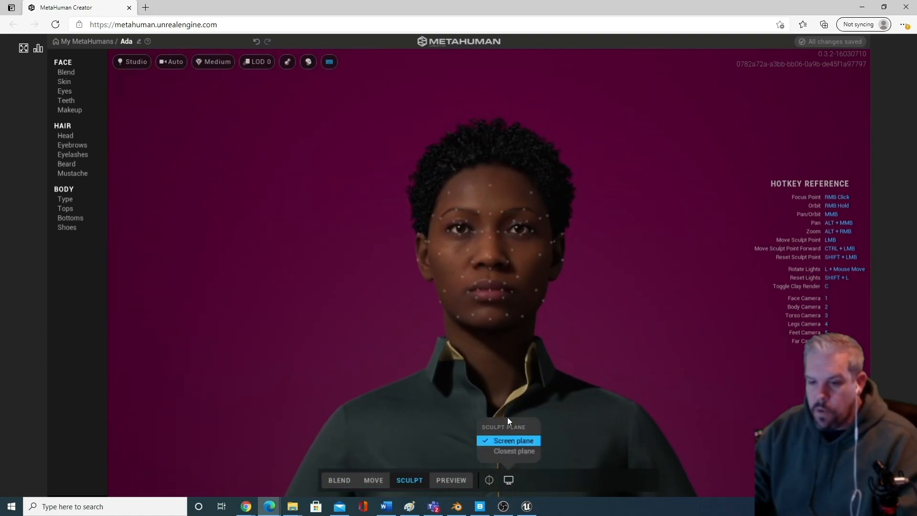
{"action": "left_click", "coordinate": [646, 376]}
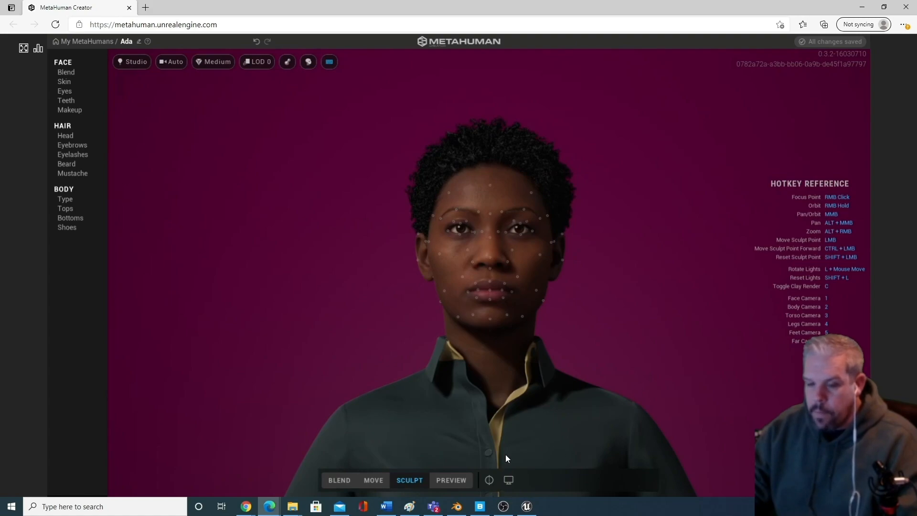
{"action": "scroll", "coordinate": [530, 411], "scroll_direction": "down", "scroll_amount": 2}
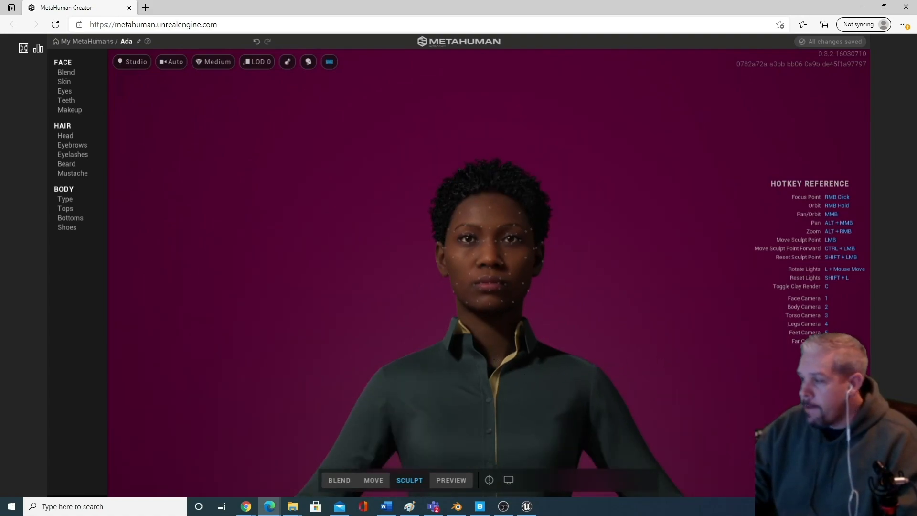
{"action": "scroll", "coordinate": [541, 286], "scroll_direction": "up", "scroll_amount": 3}
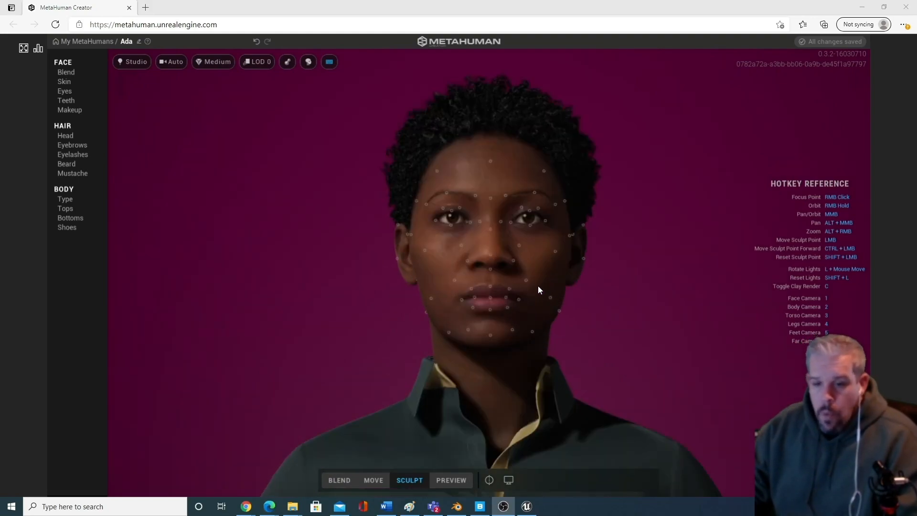
Nudge the sculpt point beside the nose, and switch to Move mode to examine the eyebrow and eye guides.
{"action": "scroll", "coordinate": [524, 296], "scroll_direction": "up", "scroll_amount": 4}
{"action": "mouse_move", "coordinate": [541, 234]}
{"action": "left_mouse_down"}
{"action": "mouse_move", "coordinate": [595, 219]}
{"action": "mouse_move", "coordinate": [530, 222]}
{"action": "left_mouse_up"}
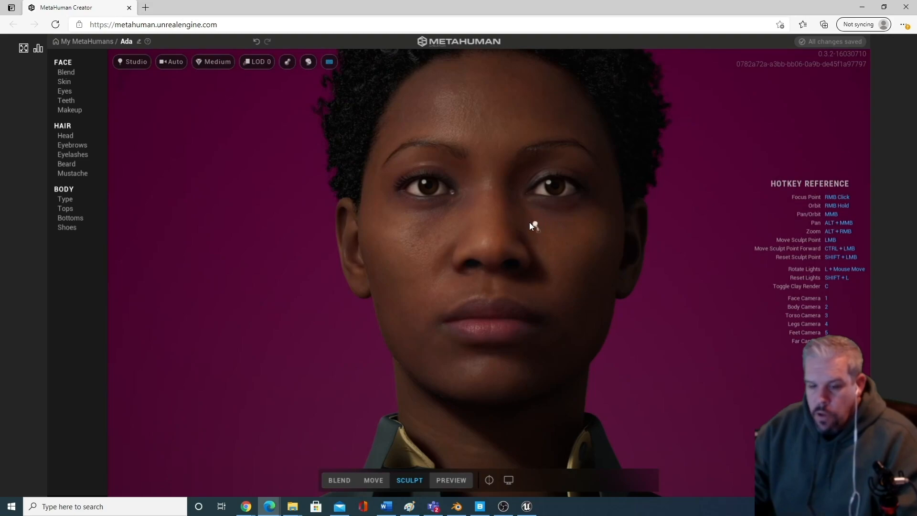
{"action": "left_click", "coordinate": [382, 482]}
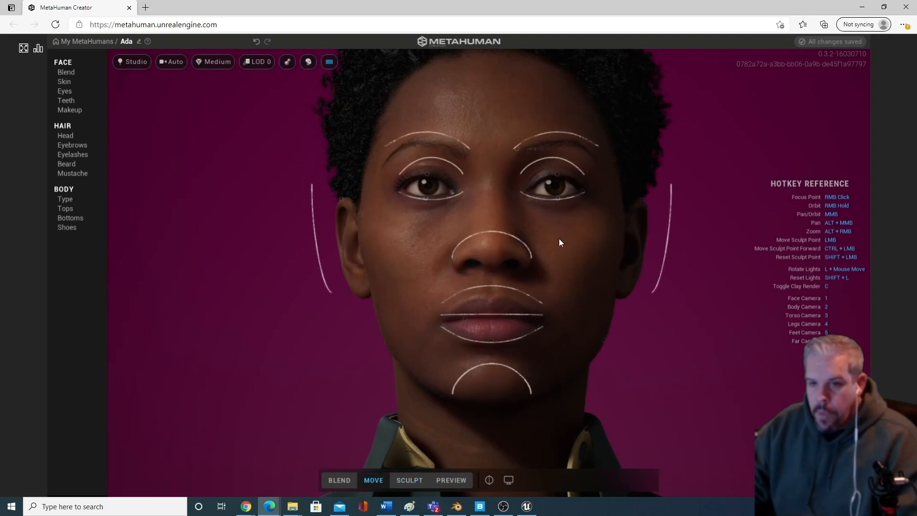
{"action": "mouse_move", "coordinate": [435, 135]}
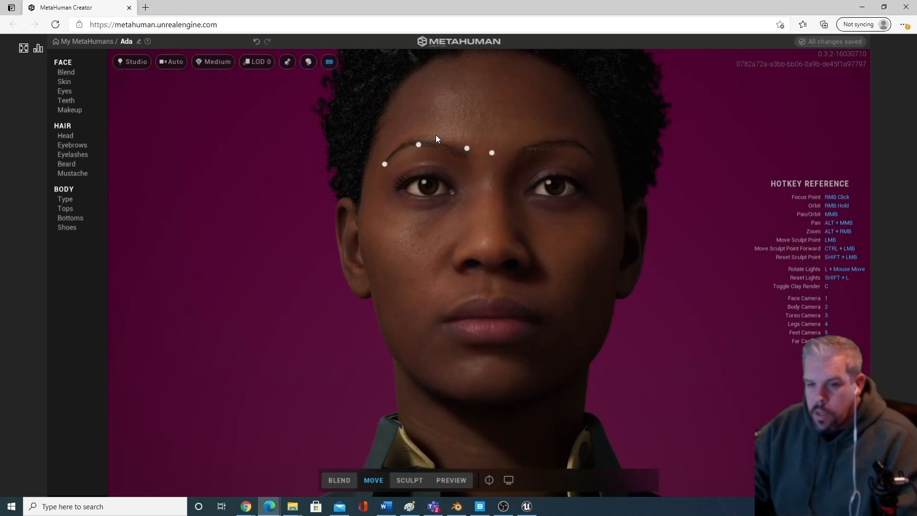
{"action": "mouse_move", "coordinate": [540, 139]}
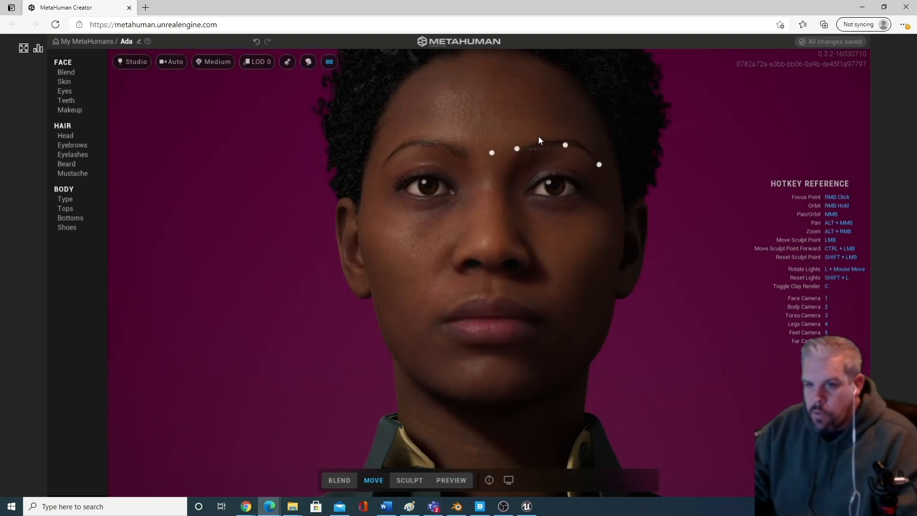
{"action": "mouse_move", "coordinate": [572, 170]}
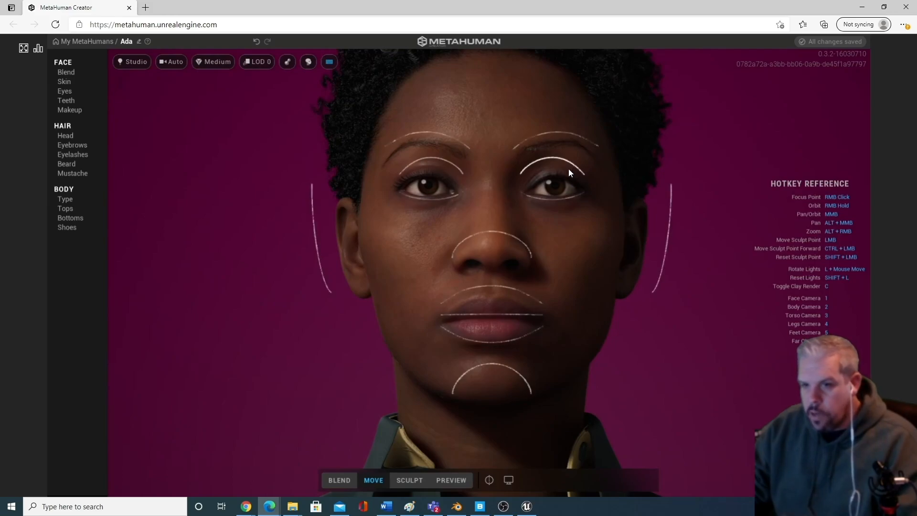
{"action": "mouse_move", "coordinate": [564, 201]}
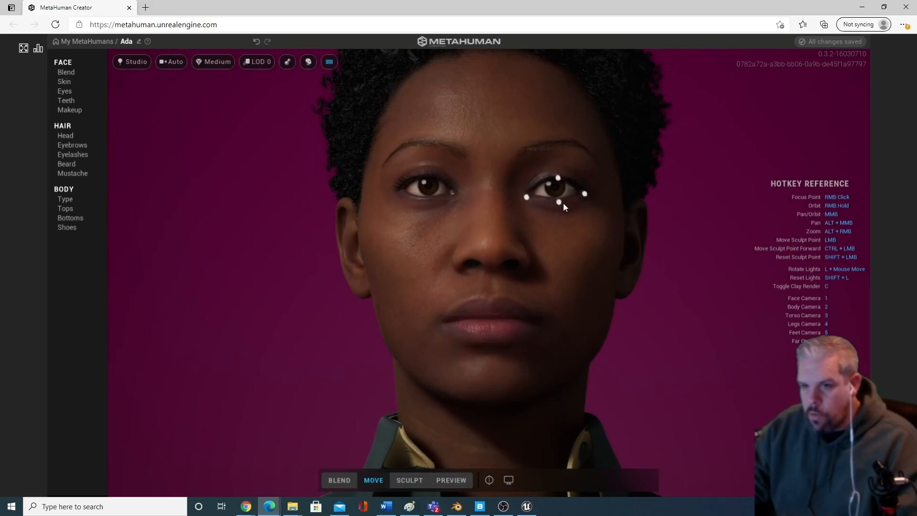
Compare the Sculpt points with the Move guides, and pull the character's left ear outward in Move mode.
{"action": "left_click", "coordinate": [409, 480]}
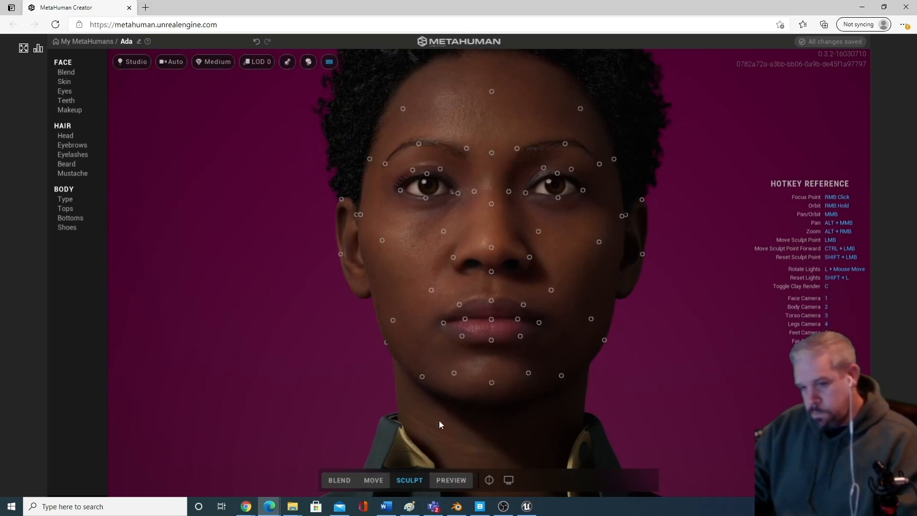
{"action": "left_click", "coordinate": [377, 480]}
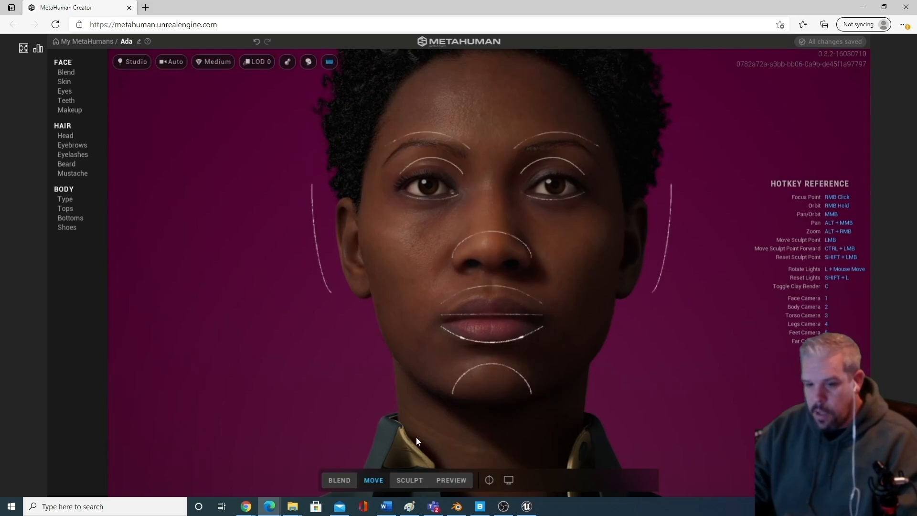
{"action": "left_click", "coordinate": [410, 480]}
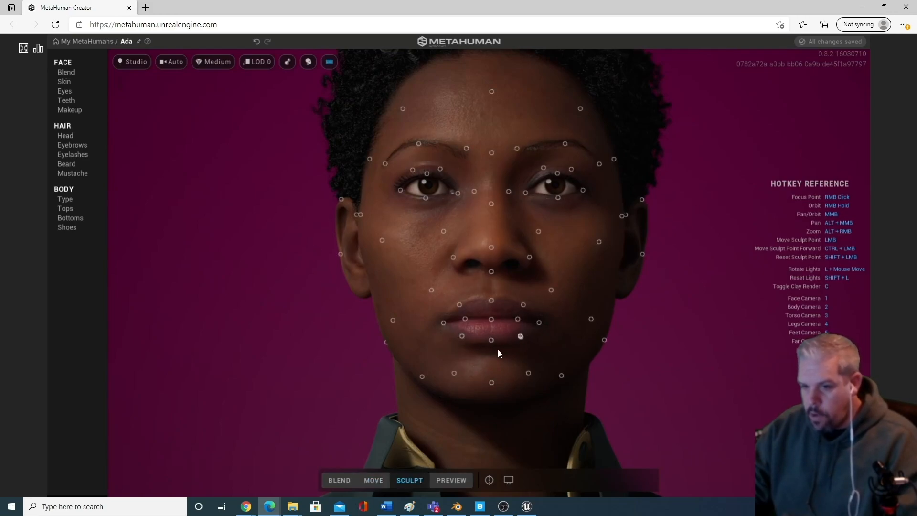
{"action": "left_click", "coordinate": [371, 480]}
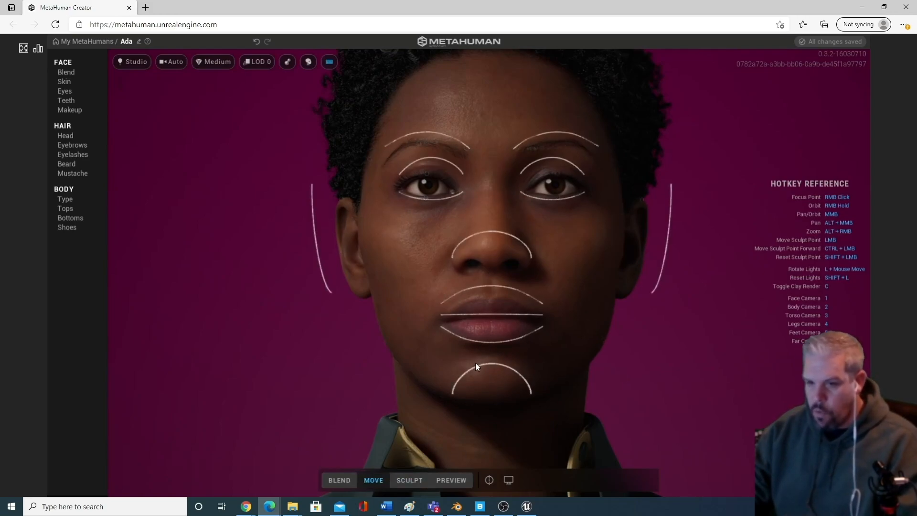
{"action": "mouse_move", "coordinate": [670, 246]}
{"action": "left_mouse_down"}
{"action": "mouse_move", "coordinate": [730, 243]}
{"action": "mouse_move", "coordinate": [659, 248]}
{"action": "mouse_move", "coordinate": [692, 246]}
{"action": "left_mouse_up"}
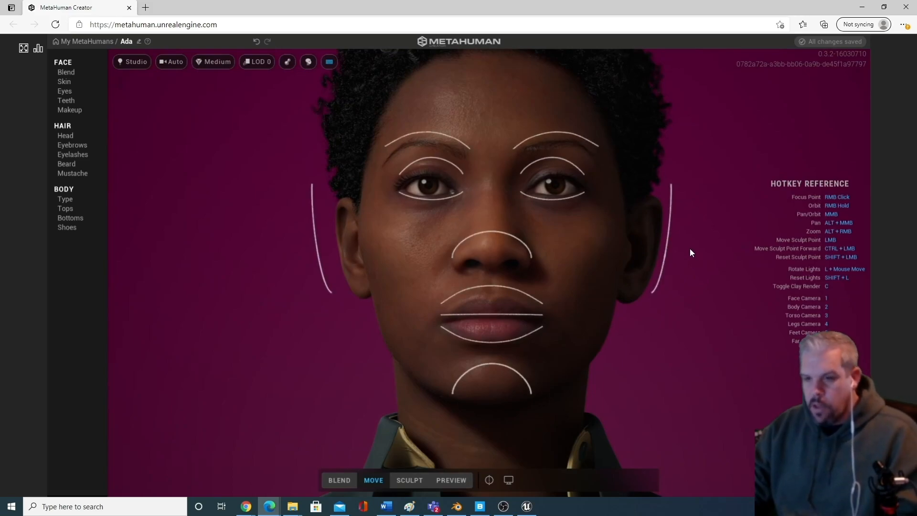
Alternate between Sculpt and Move modes to compare how each one controls the face.
{"action": "left_click", "coordinate": [414, 482]}
{"action": "left_click", "coordinate": [382, 482]}
{"action": "left_click", "coordinate": [403, 481]}
{"action": "left_click", "coordinate": [385, 481]}
{"action": "left_click", "coordinate": [399, 483]}
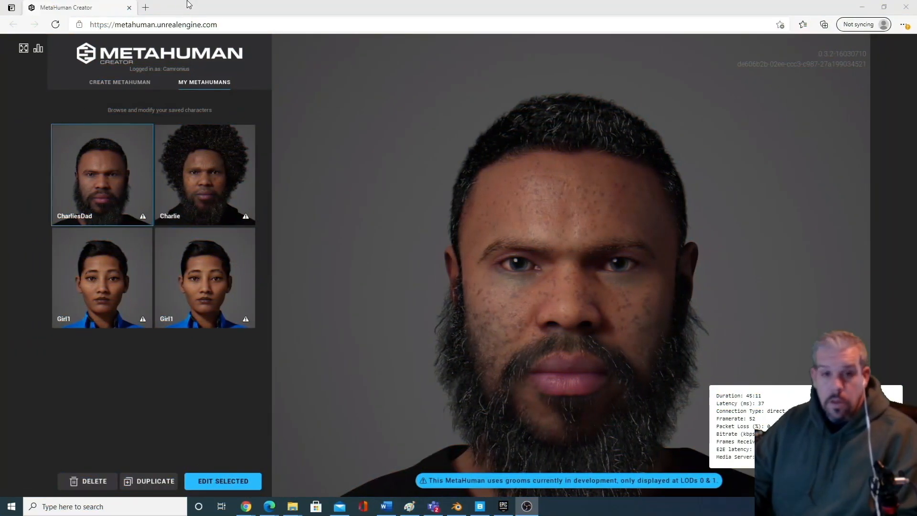
Close the MetaHuman Creator browser window, switch to Quixel Bridge, maximize it and look through the MetaHuman presets.
{"action": "left_click", "coordinate": [907, 7]}
{"action": "left_click", "coordinate": [479, 506]}
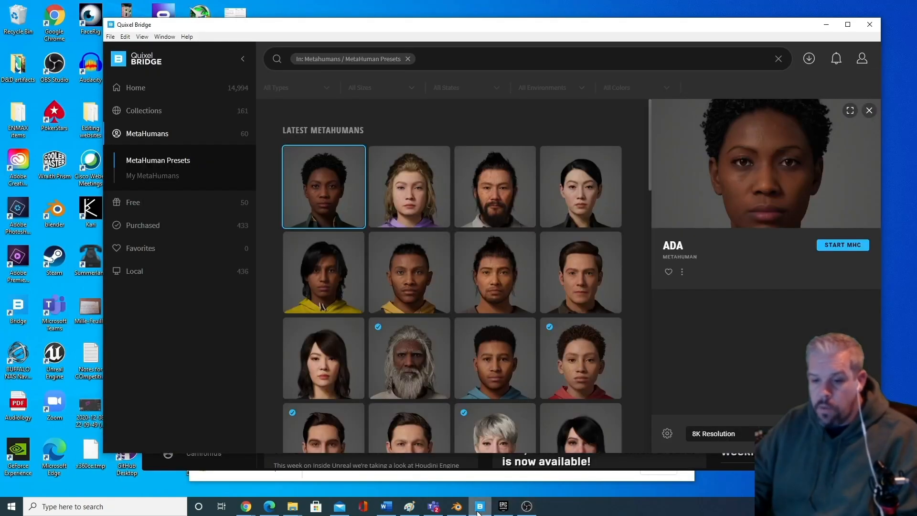
{"action": "double_click", "coordinate": [398, 24]}
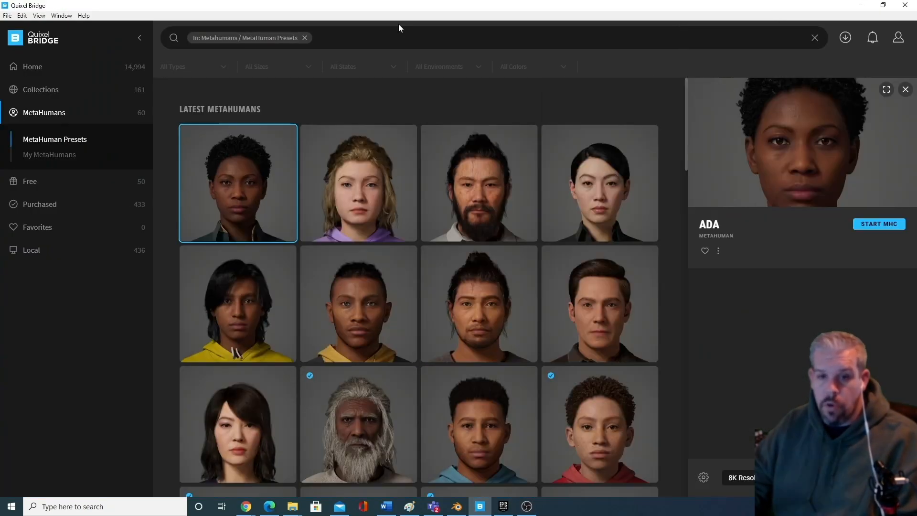
{"action": "scroll", "coordinate": [231, 212], "scroll_direction": "down", "scroll_amount": 3}
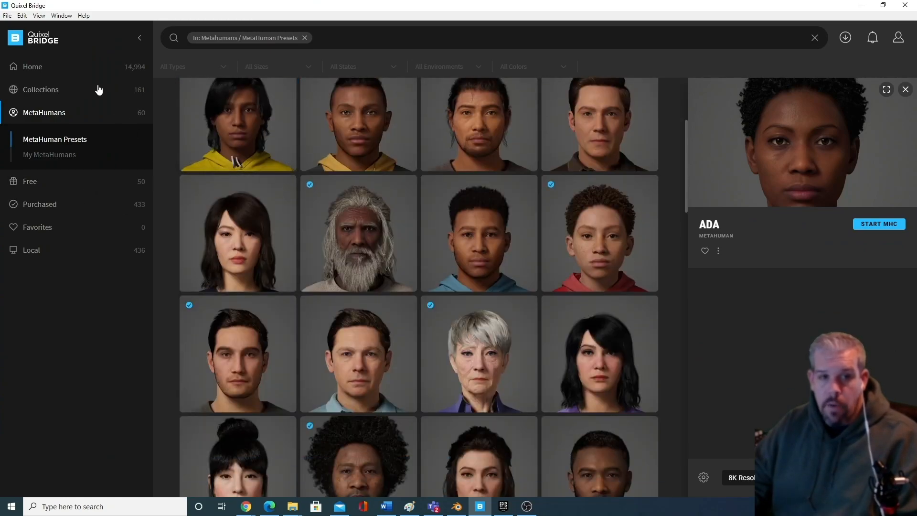
{"action": "scroll", "coordinate": [182, 94], "scroll_direction": "up", "scroll_amount": 3}
Start downloading the CharliesDad character from the My MetaHumans collection.
{"action": "left_click", "coordinate": [53, 155]}
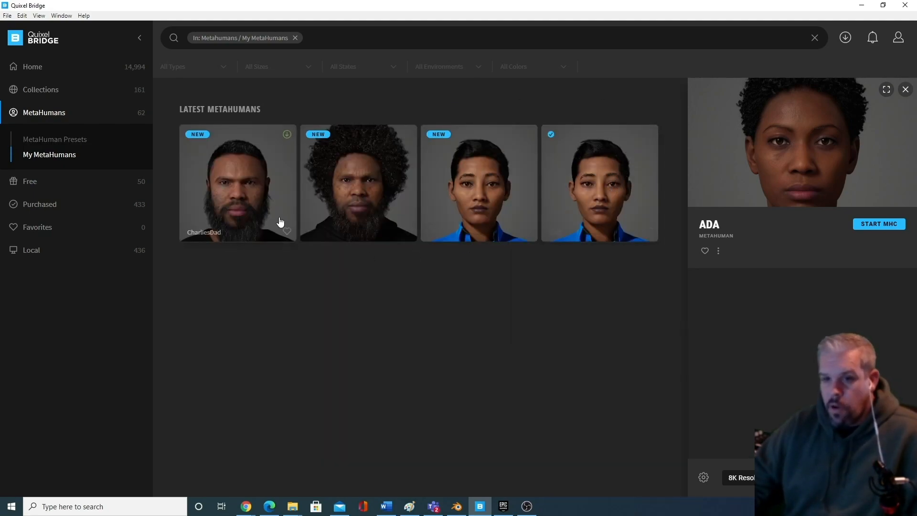
{"action": "left_click", "coordinate": [269, 197]}
{"action": "left_click", "coordinate": [287, 135]}
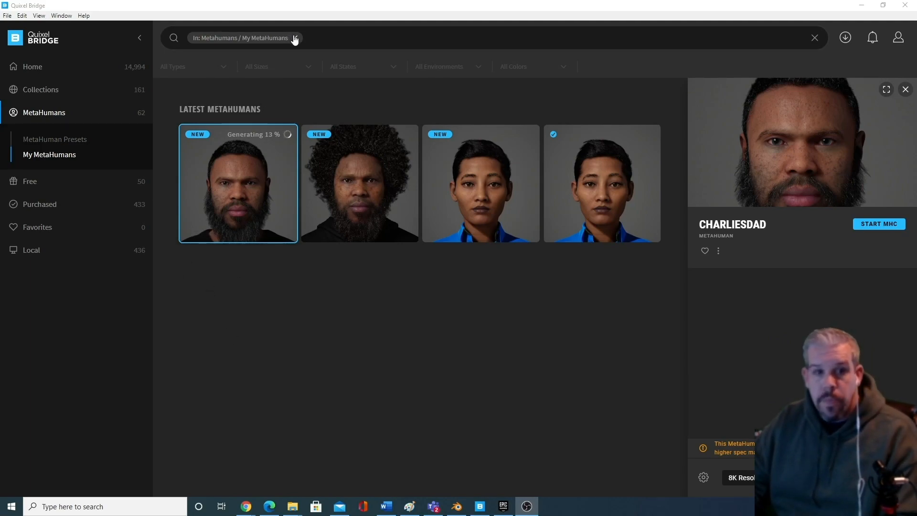
Open the export settings and review the available export targets, keeping Unreal Engine.
{"action": "left_click", "coordinate": [22, 16]}
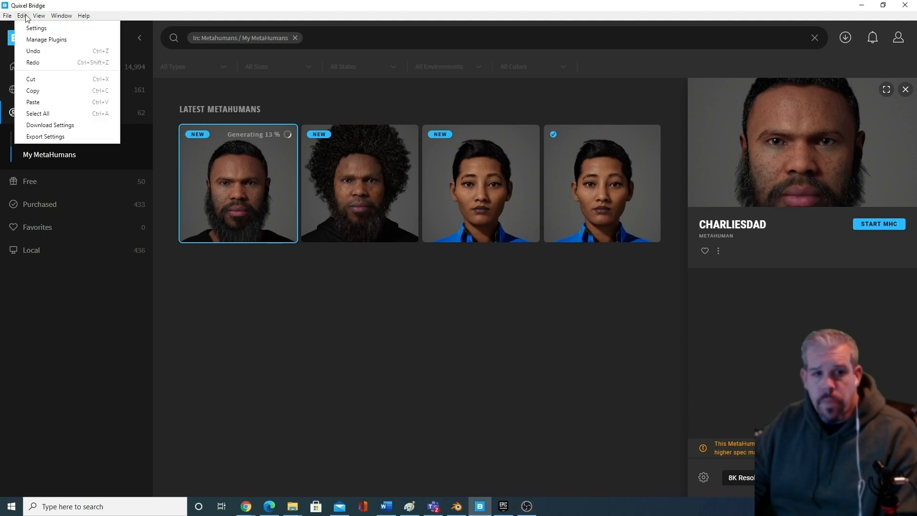
{"action": "left_click", "coordinate": [46, 137]}
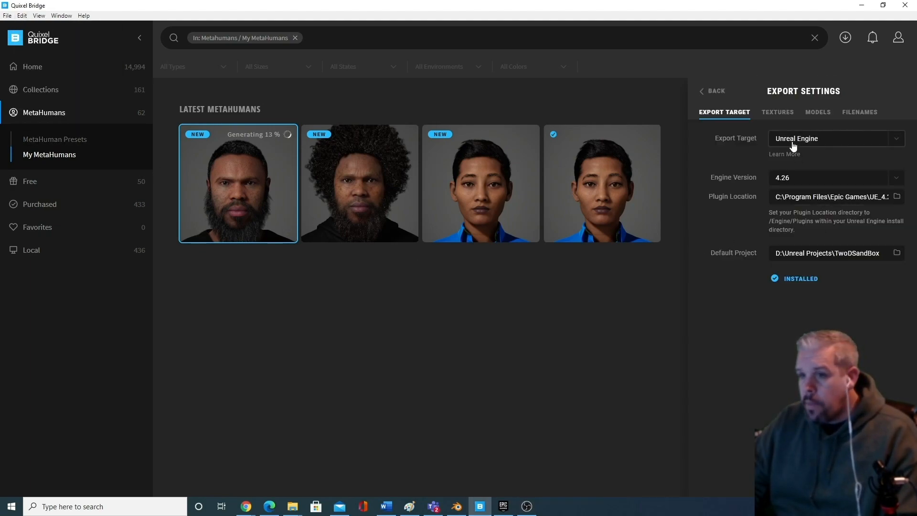
{"action": "left_click", "coordinate": [847, 142]}
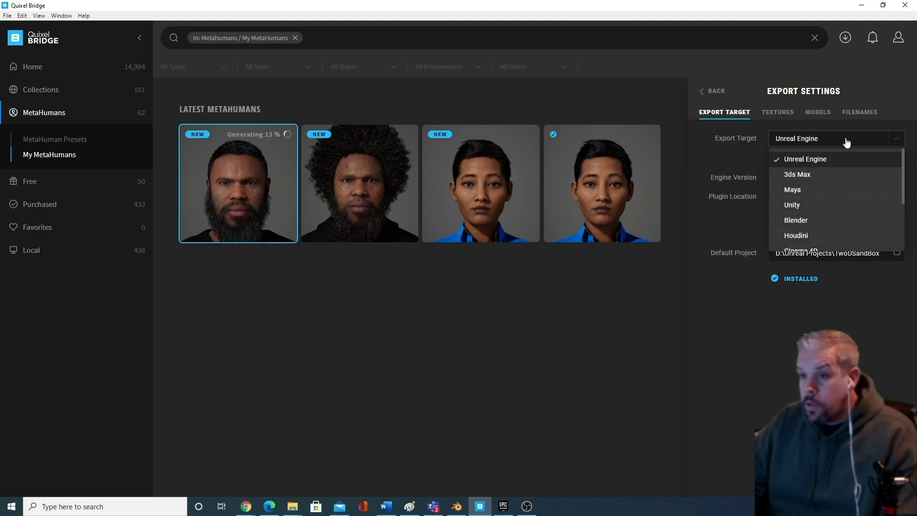
{"action": "left_click", "coordinate": [734, 368]}
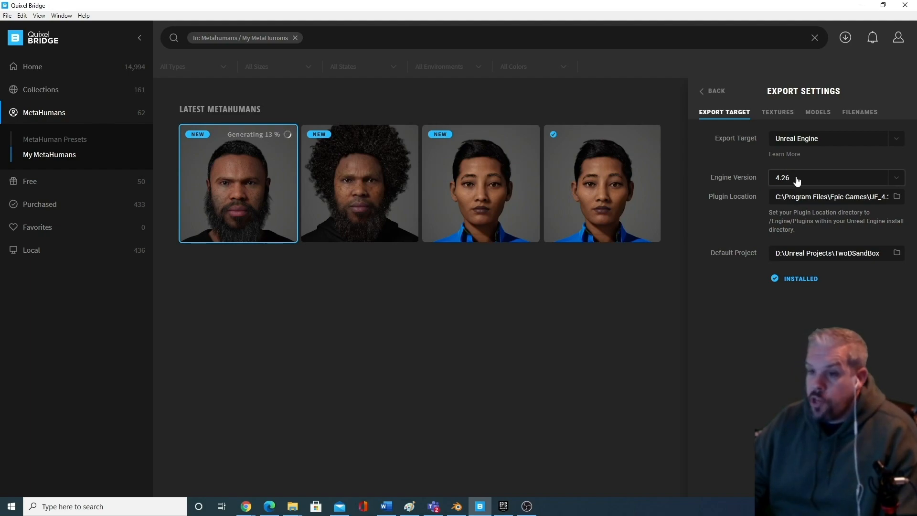
Check the full plugin location path for the Unreal Engine export from end to start.
{"action": "left_click", "coordinate": [787, 203]}
{"action": "key", "text": "End"}
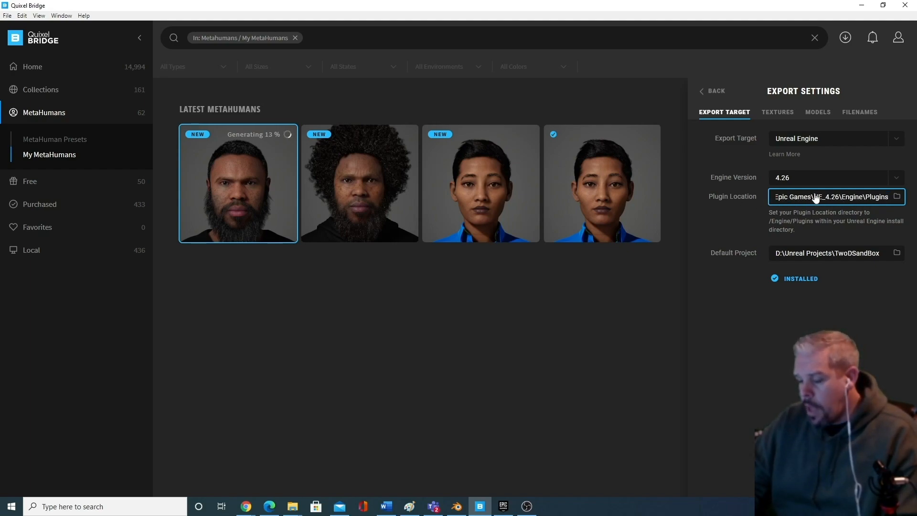
{"action": "key", "text": "Home"}
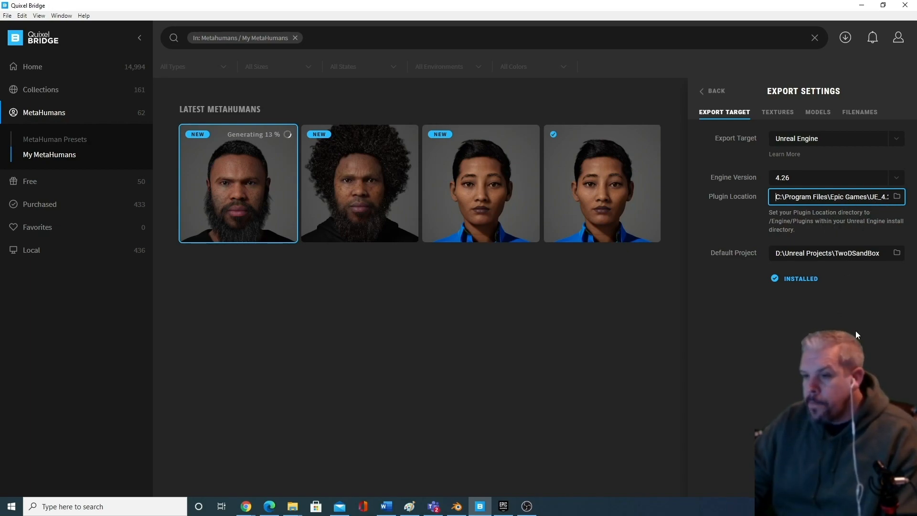
Select the project folder name at the end of the default project path.
{"action": "left_click", "coordinate": [808, 254]}
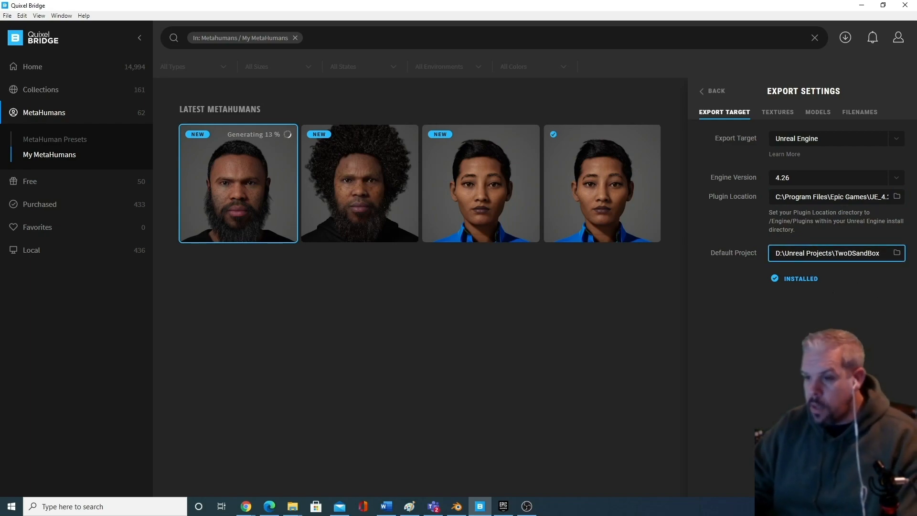
{"action": "key", "text": "shift+Left"}
{"action": "key", "text": "shift+Left"}
{"action": "key", "text": "shift+Left"}
{"action": "key", "text": "shift+Left"}
{"action": "key", "text": "shift+Left"}
{"action": "key", "text": "shift+Left"}
{"action": "key", "text": "shift+Left"}
{"action": "key", "text": "shift+Left"}
{"action": "key", "text": "shift+Left"}
{"action": "key", "text": "shift+Left"}
{"action": "key", "text": "shift+Left"}
{"action": "key", "text": "shift+Left"}
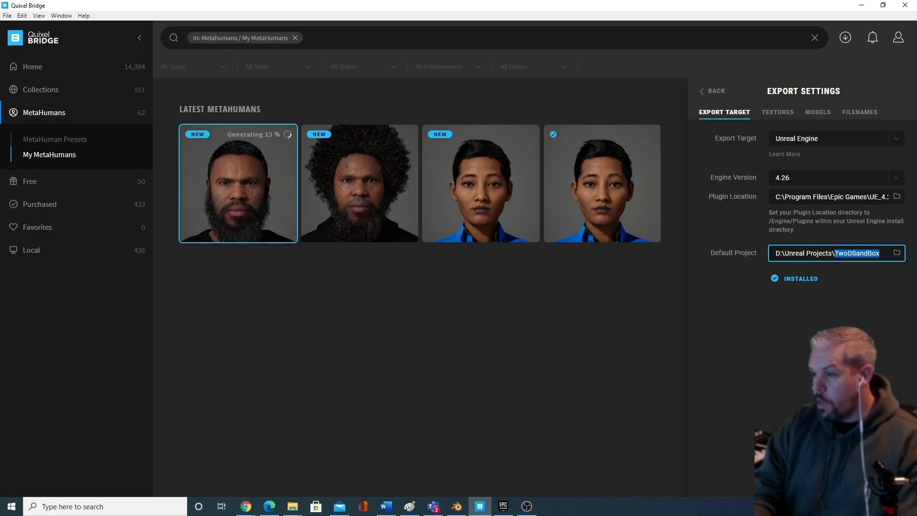
Switch to the Unreal Projects folder in File Explorer, find the CharacterCreatorDemo folder and copy its name.
{"action": "left_click", "coordinate": [504, 507]}
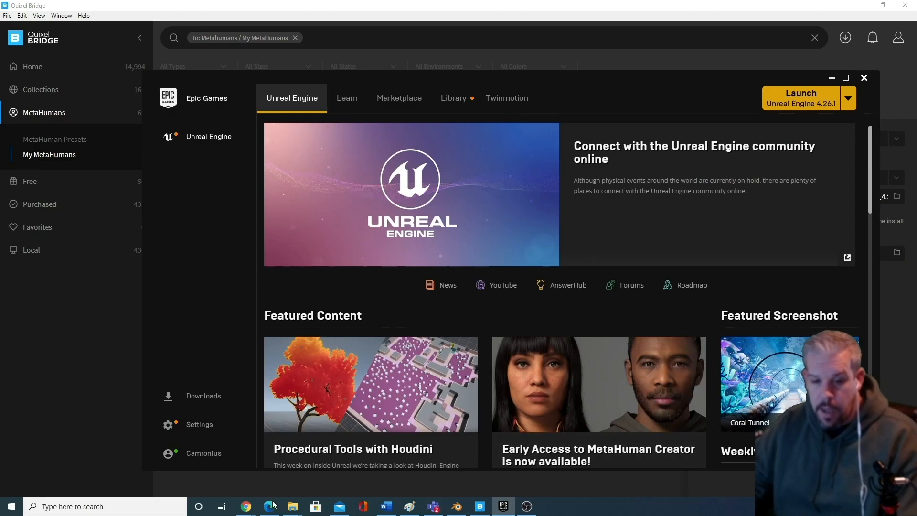
{"action": "mouse_move", "coordinate": [293, 512]}
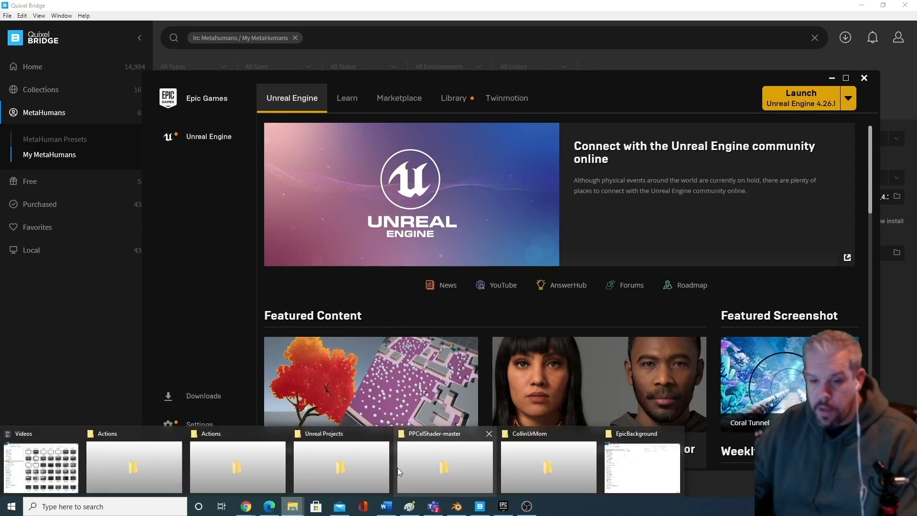
{"action": "left_click", "coordinate": [341, 466]}
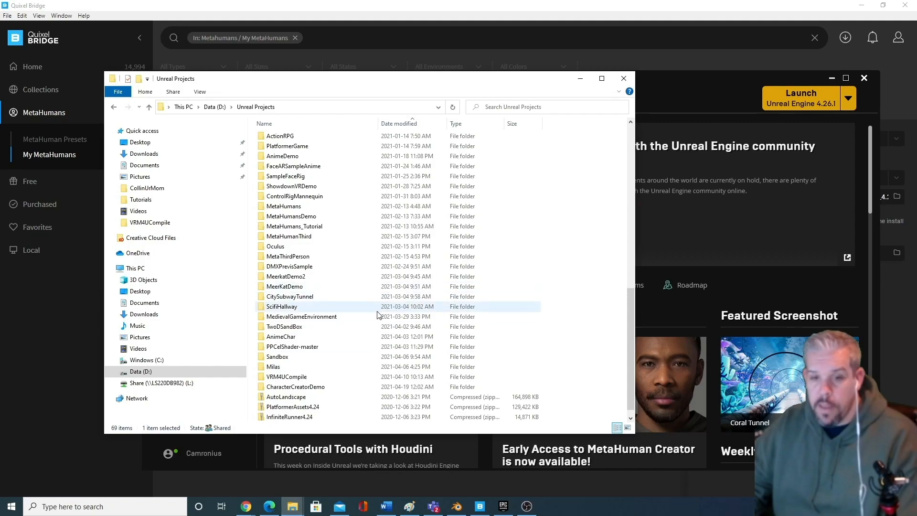
{"action": "scroll", "coordinate": [344, 292], "scroll_direction": "up", "scroll_amount": 8}
{"action": "scroll", "coordinate": [344, 293], "scroll_direction": "up", "scroll_amount": 5}
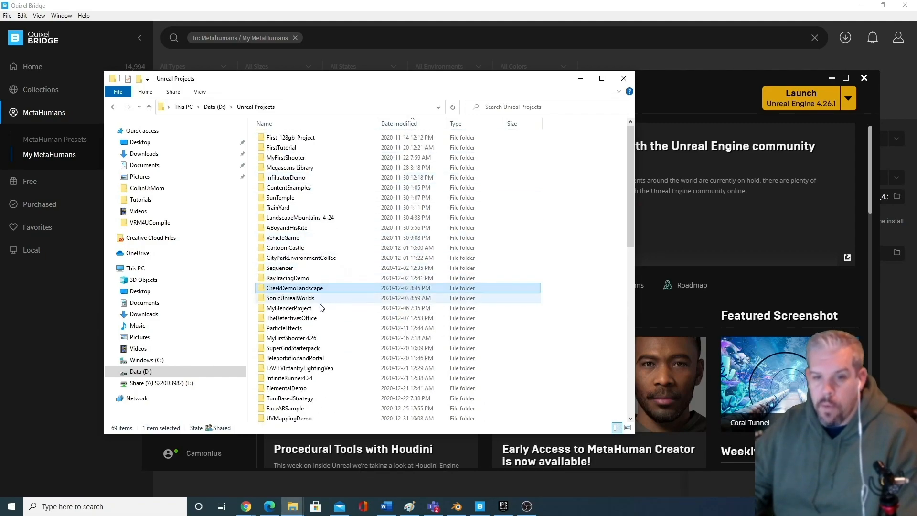
{"action": "type", "text": "ch"}
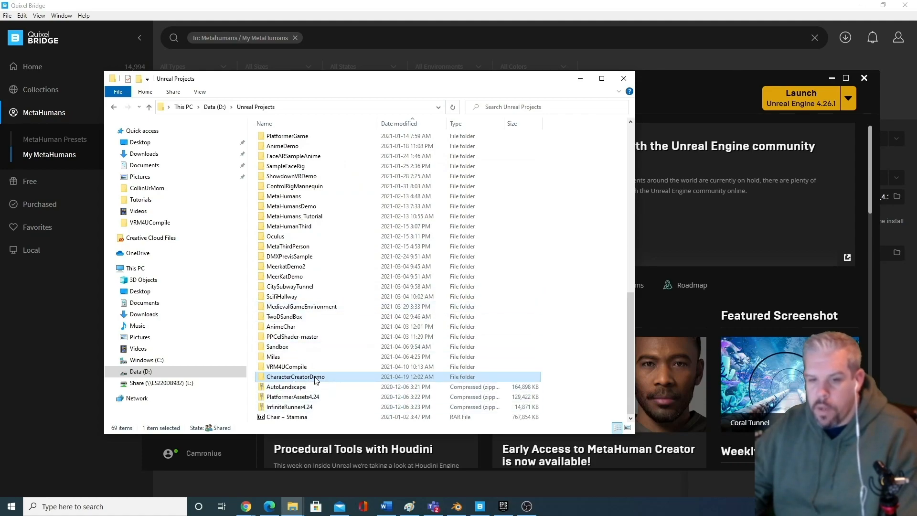
{"action": "left_click", "coordinate": [314, 377]}
{"action": "key", "text": "ctrl+c"}
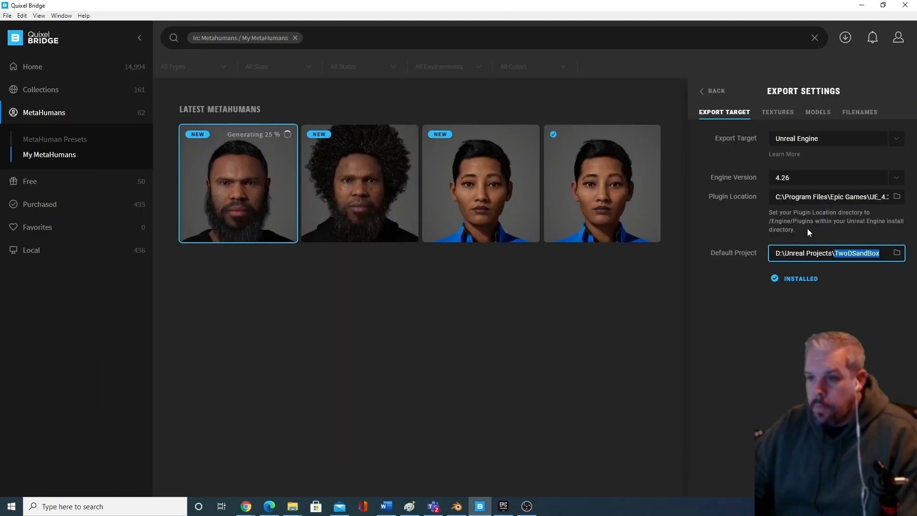
Replace the project folder name in the default project path with CharacterCreatorDemo in Quixel Bridge's export settings.
{"action": "left_click", "coordinate": [852, 253]}
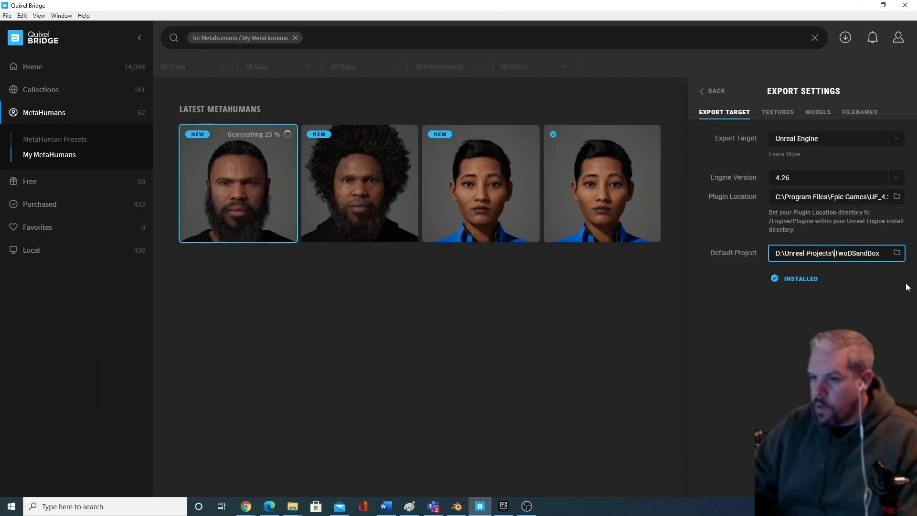
{"action": "key", "text": "shift+End"}
{"action": "key", "text": "ctrl+v"}
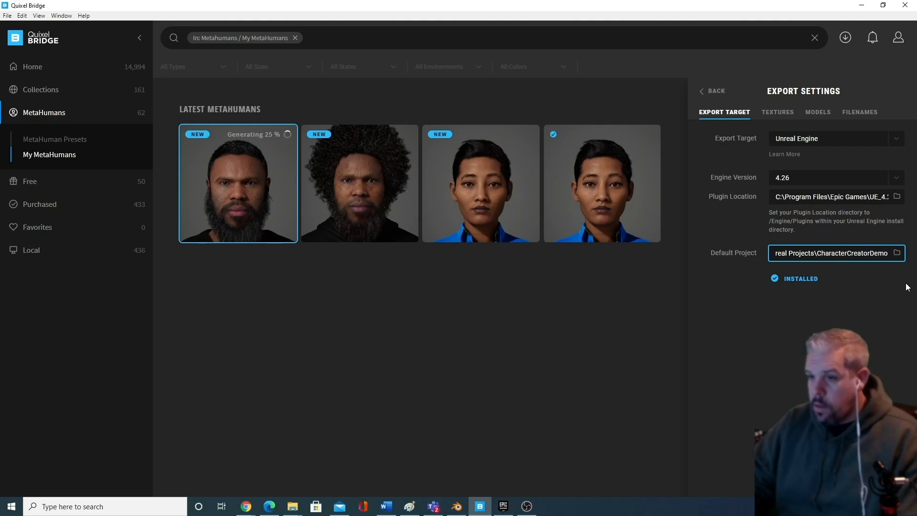
{"action": "left_click", "coordinate": [819, 323]}
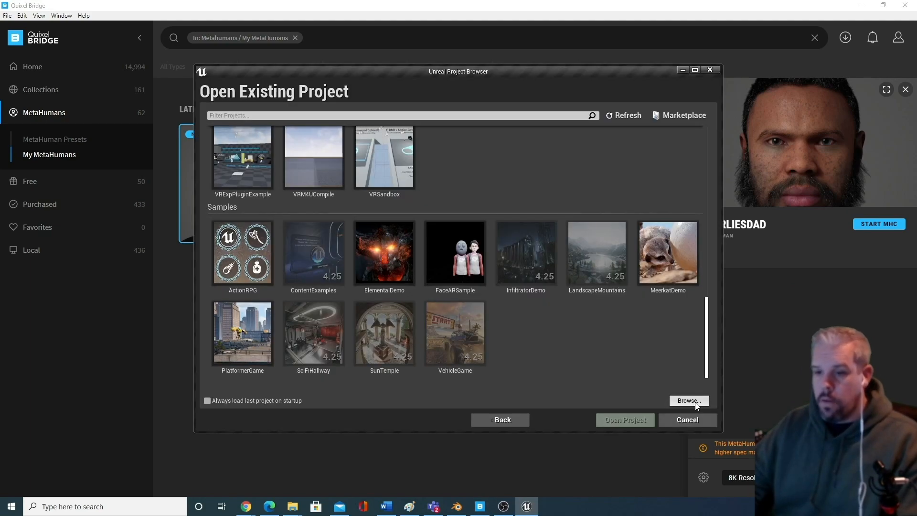
Open the MetaHumans Unreal project from the CharacterCreatorDemo folder inside Unreal Projects.
{"action": "left_click", "coordinate": [696, 402]}
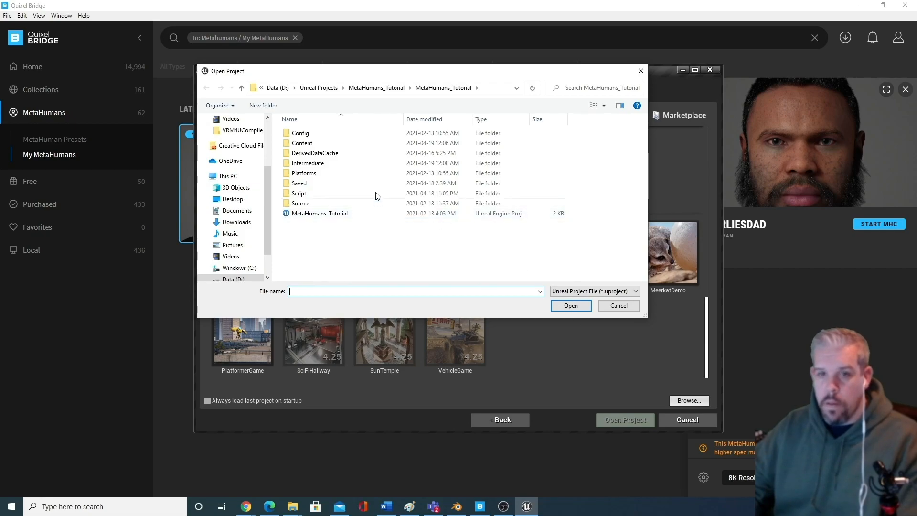
{"action": "left_click", "coordinate": [319, 88]}
{"action": "left_click", "coordinate": [332, 167]}
{"action": "key", "text": "c"}
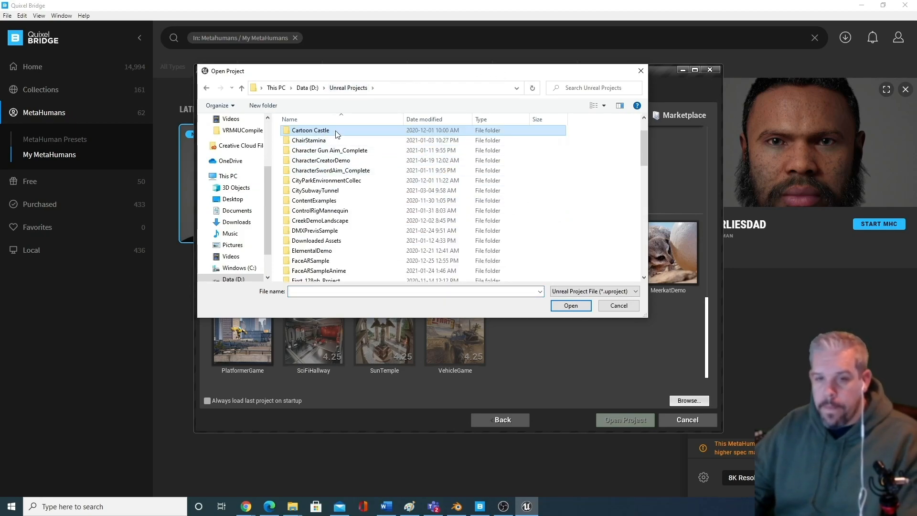
{"action": "left_click", "coordinate": [343, 163]}
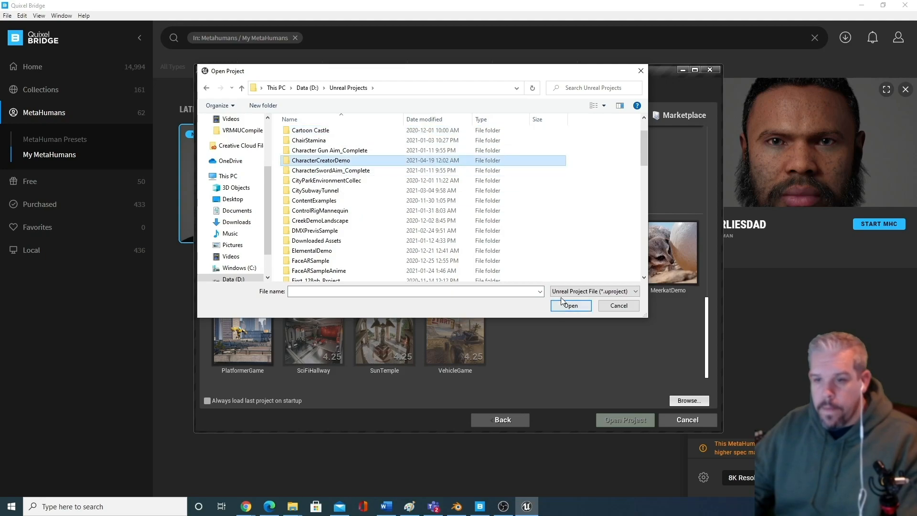
{"action": "double_click", "coordinate": [343, 163]}
{"action": "double_click", "coordinate": [309, 137]}
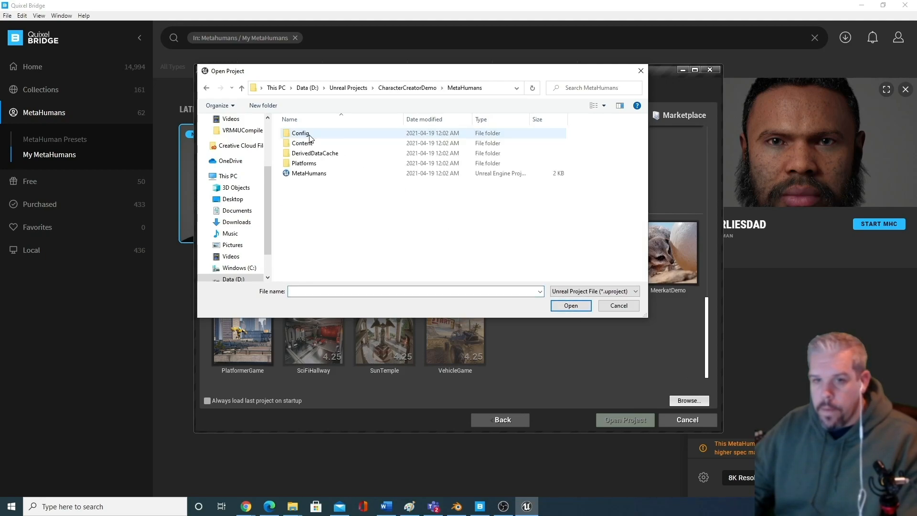
{"action": "left_click", "coordinate": [310, 173]}
{"action": "left_click", "coordinate": [571, 306]}
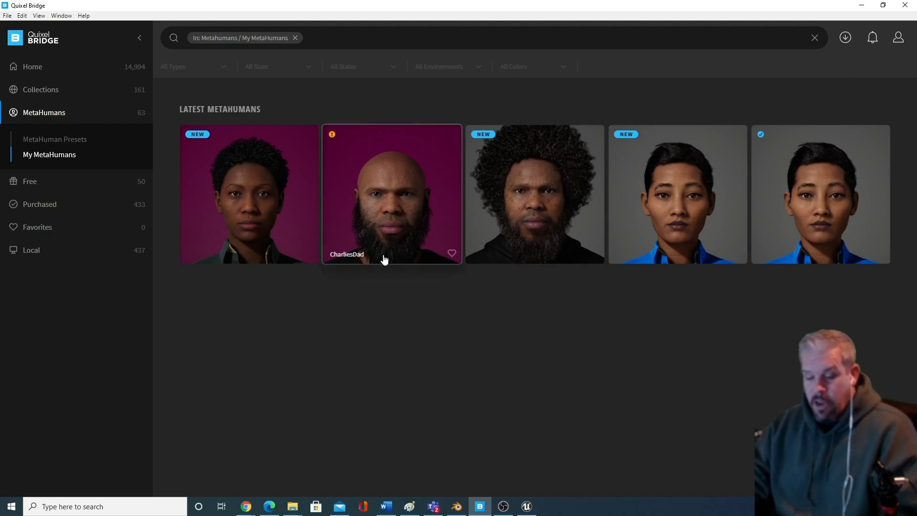
Choose the alert badge on CharliesDad in Quixel Bridge, and move the Unreal Editor window aside to check the export.
{"action": "left_click", "coordinate": [331, 139]}
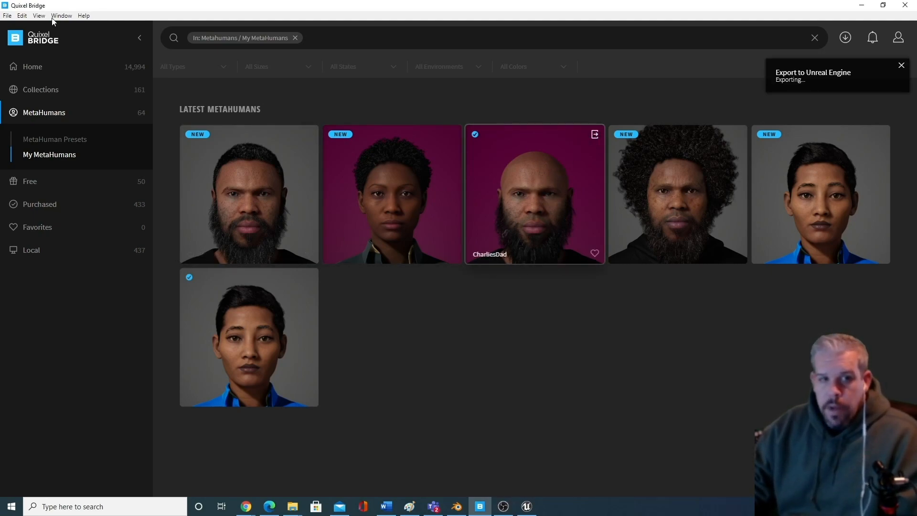
{"action": "left_click", "coordinate": [483, 511]}
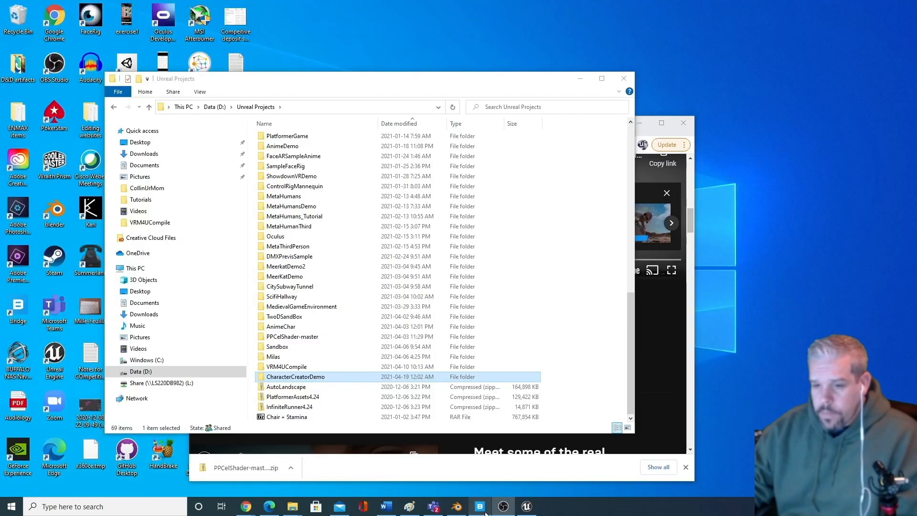
{"action": "left_click", "coordinate": [480, 507]}
{"action": "left_click", "coordinate": [527, 506]}
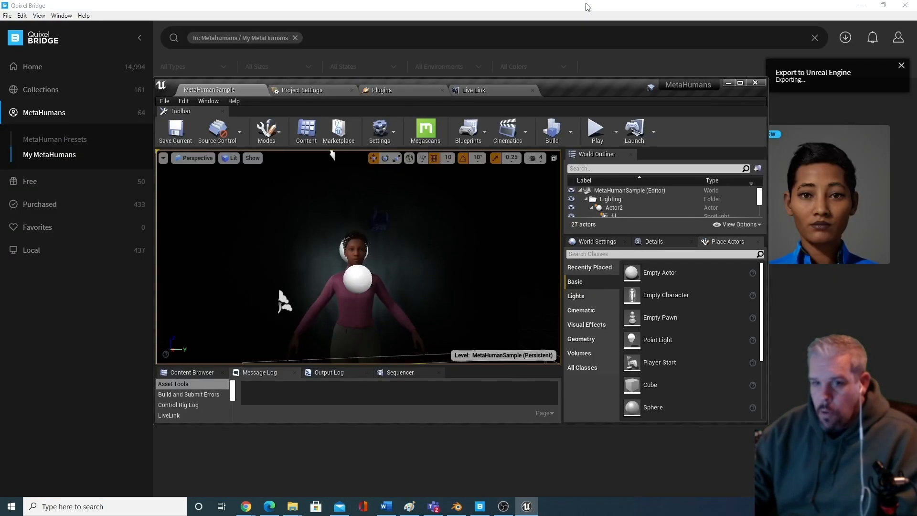
{"action": "double_click", "coordinate": [584, 3]}
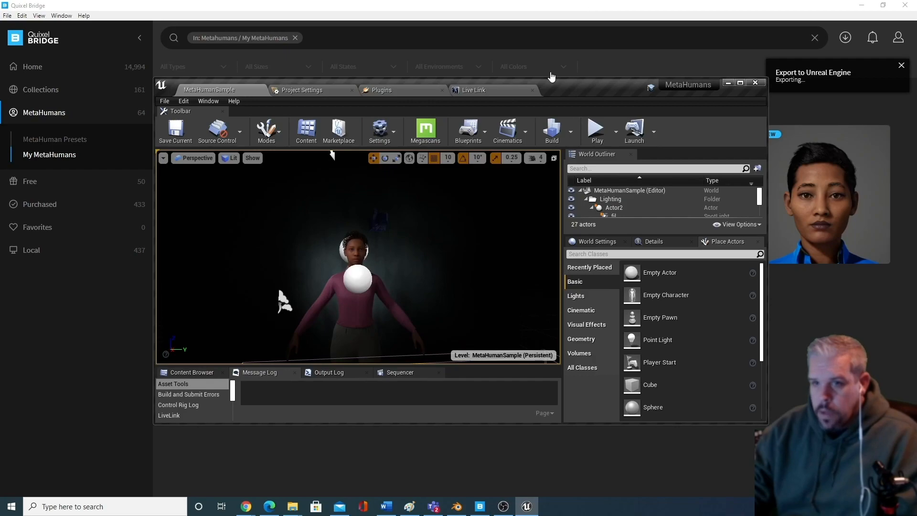
{"action": "left_click_drag", "start_coordinate": [560, 88], "coordinate": [738, 104]}
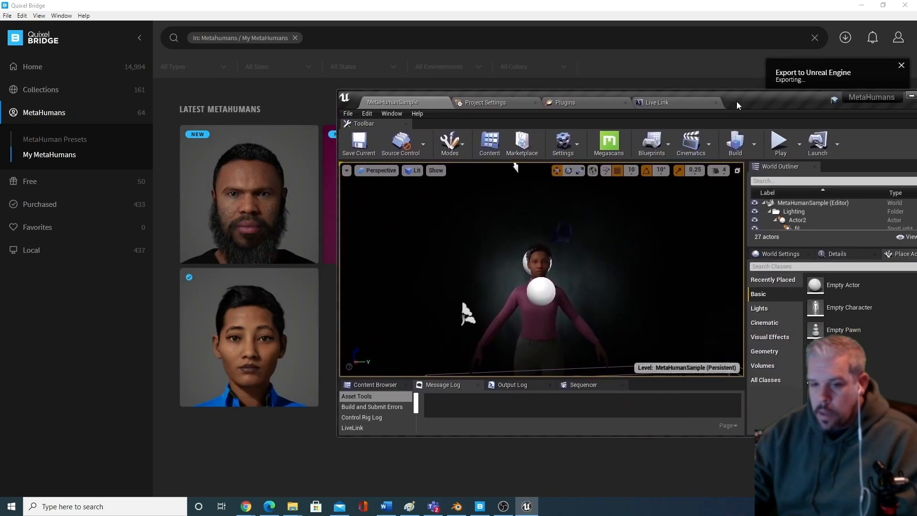
{"action": "left_click", "coordinate": [22, 16]}
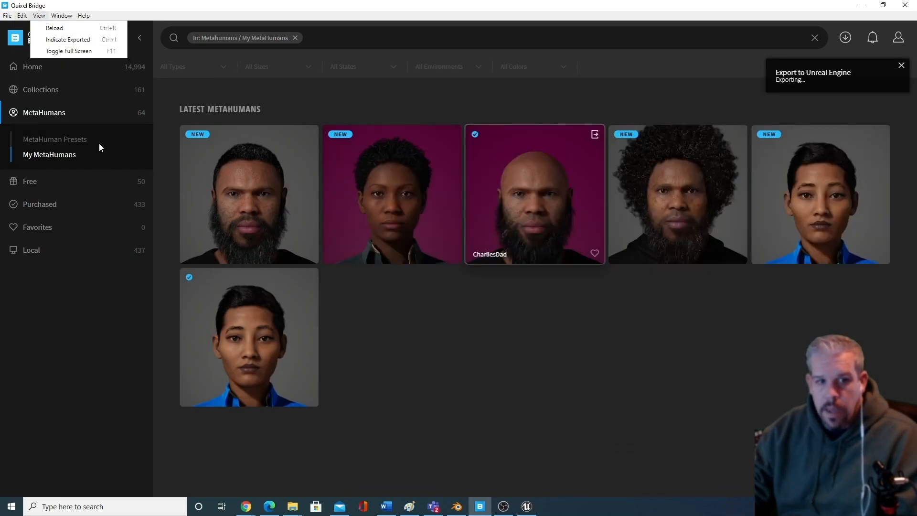
{"action": "left_click", "coordinate": [60, 138]}
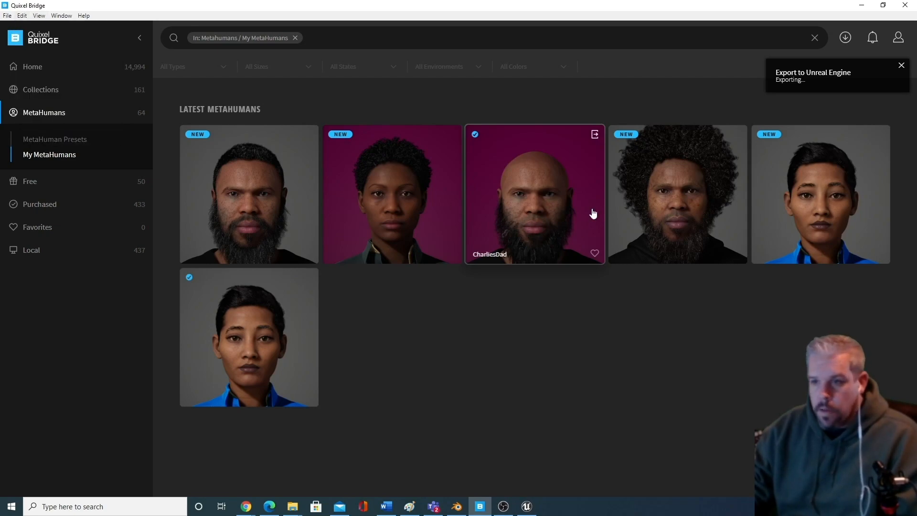
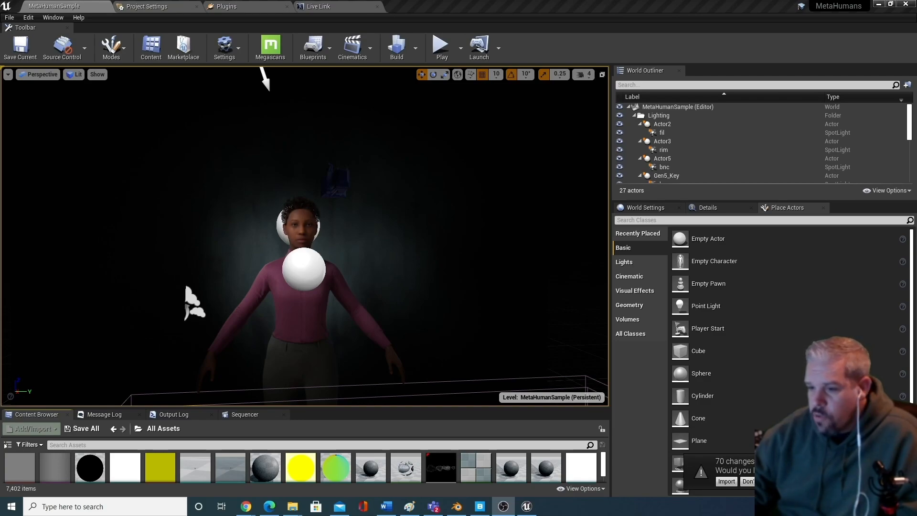
Import the detected source changes into the Unreal project, and try the CharliesDad DNA import with the skeletal mesh set to None.
{"action": "left_click", "coordinate": [726, 481]}
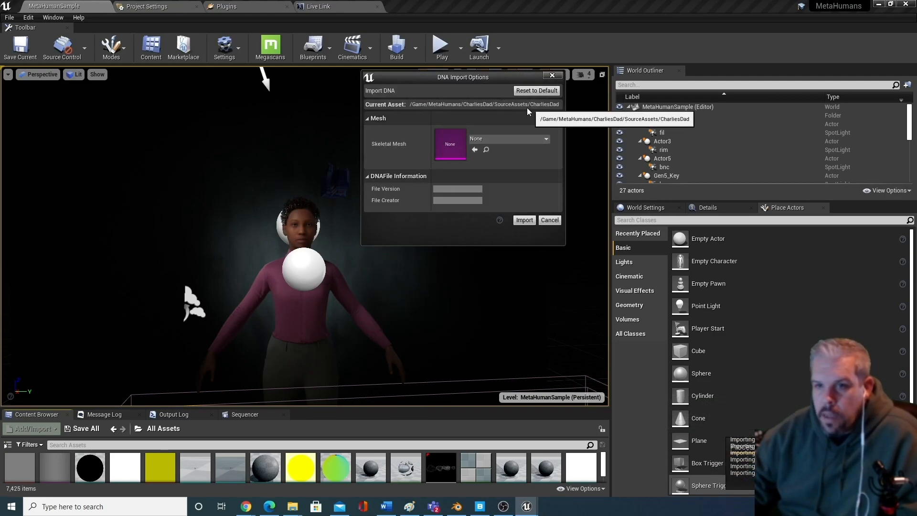
{"action": "left_click", "coordinate": [524, 220]}
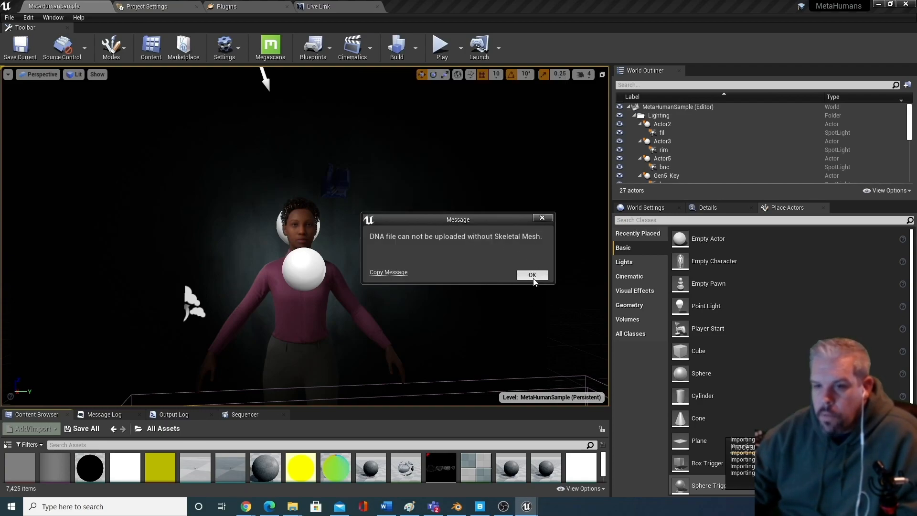
{"action": "left_click", "coordinate": [533, 276]}
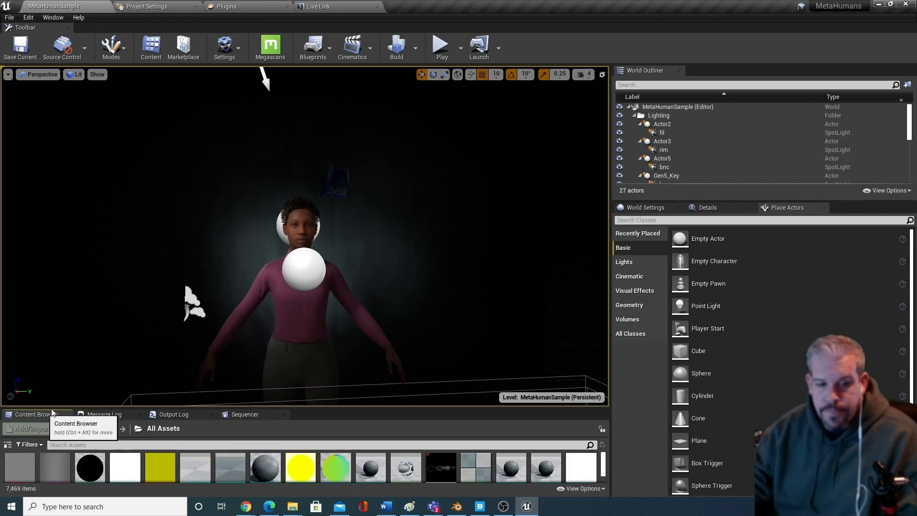
Enlarge the Content Browser, show its folder tree and open the CharliesDad folder under MetaHumans.
{"action": "left_click_drag", "start_coordinate": [293, 408], "coordinate": [314, 244]}
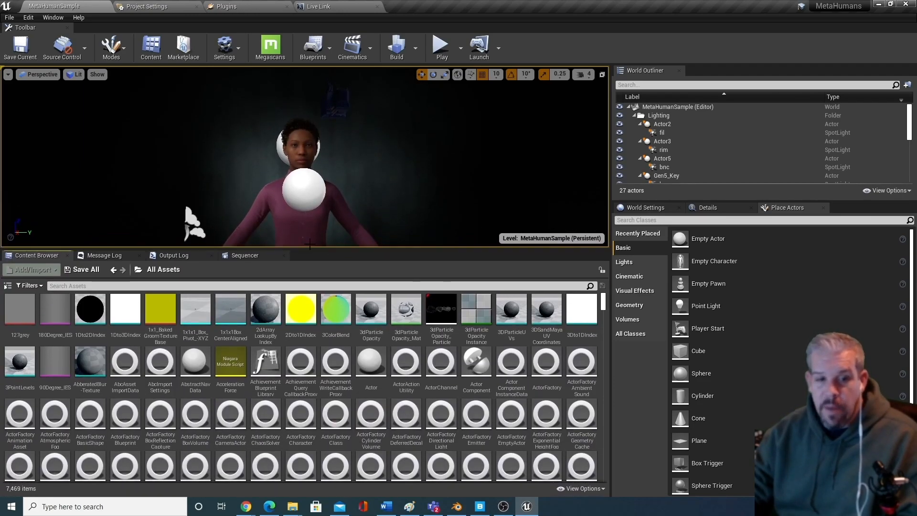
{"action": "left_click", "coordinate": [7, 285]}
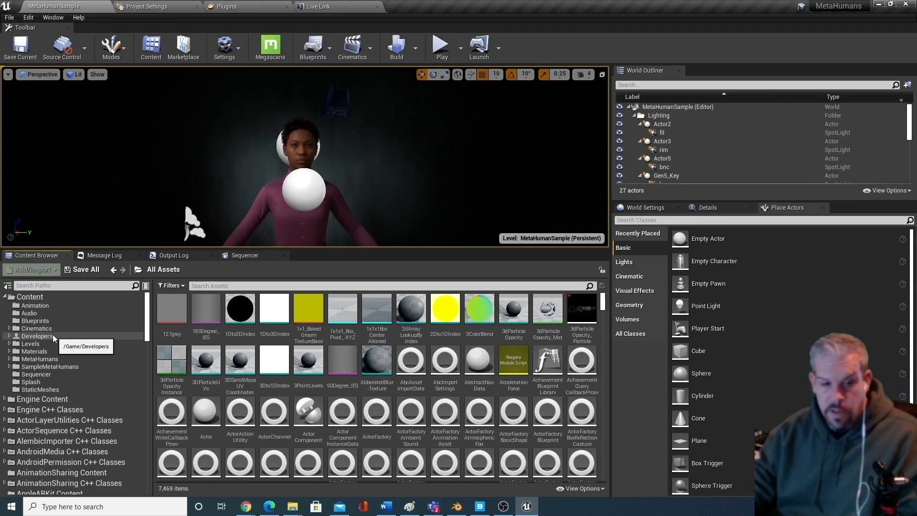
{"action": "double_click", "coordinate": [47, 360]}
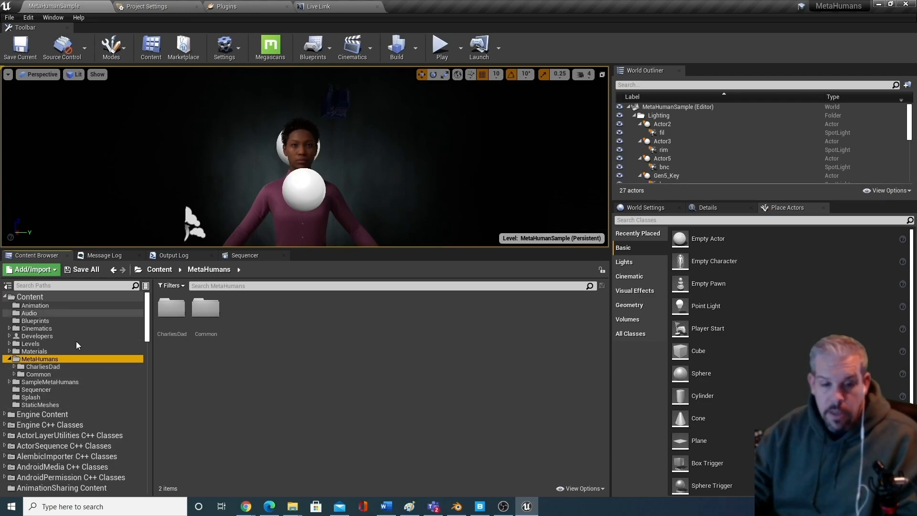
{"action": "left_click", "coordinate": [52, 368]}
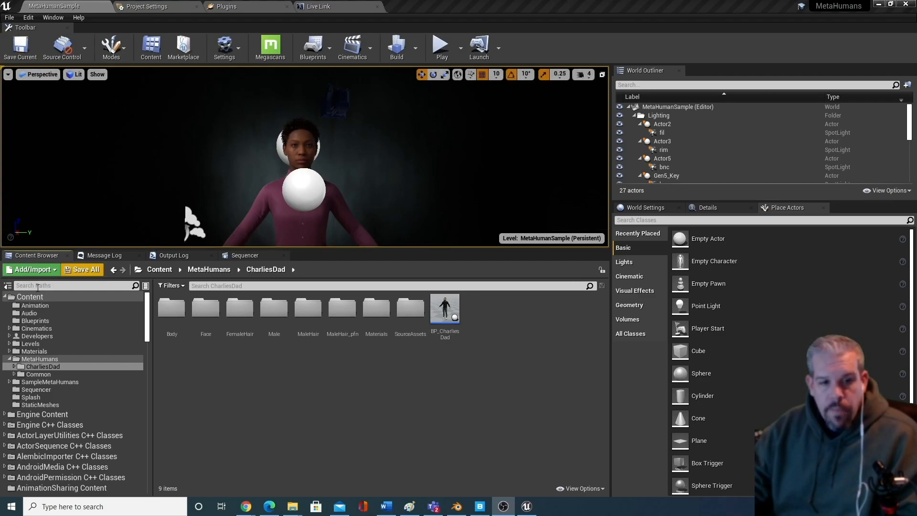
Add the Third Person Blueprint feature pack to the project and close the content dialog.
{"action": "left_click", "coordinate": [36, 272]}
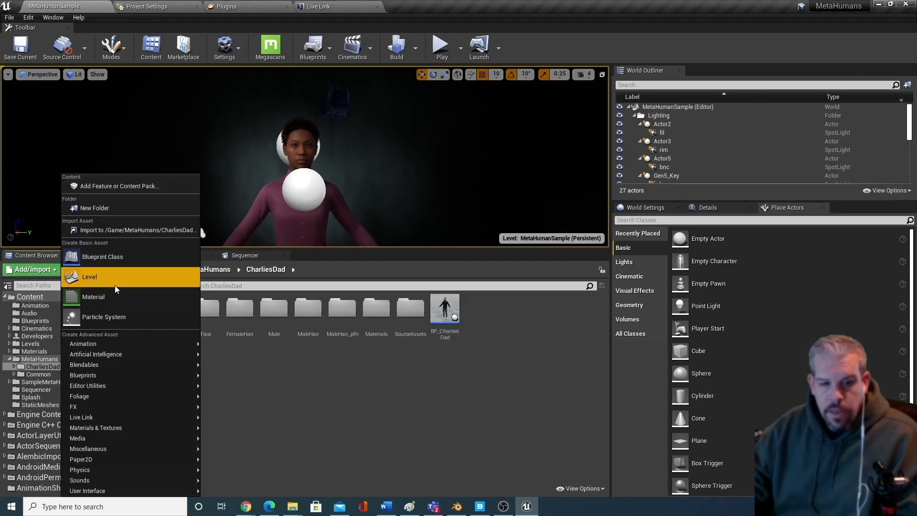
{"action": "left_click", "coordinate": [137, 186]}
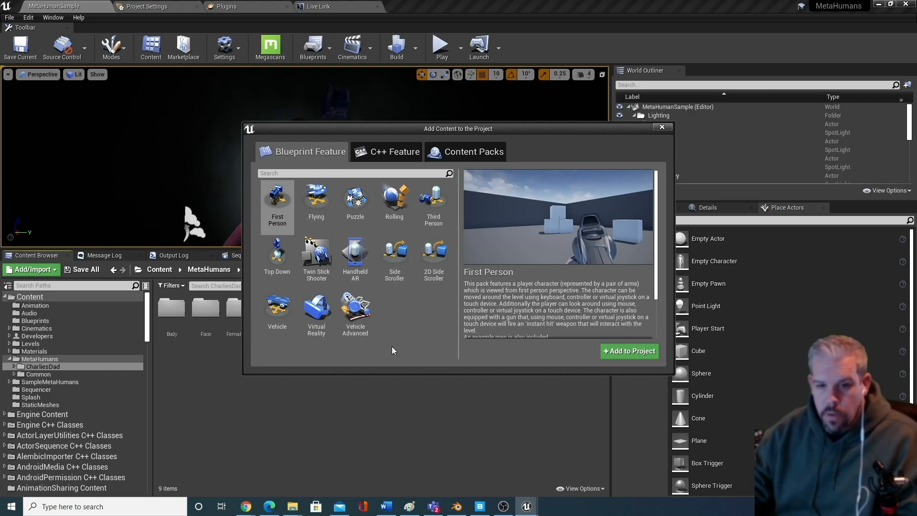
{"action": "left_click", "coordinate": [436, 193]}
{"action": "left_click", "coordinate": [635, 351]}
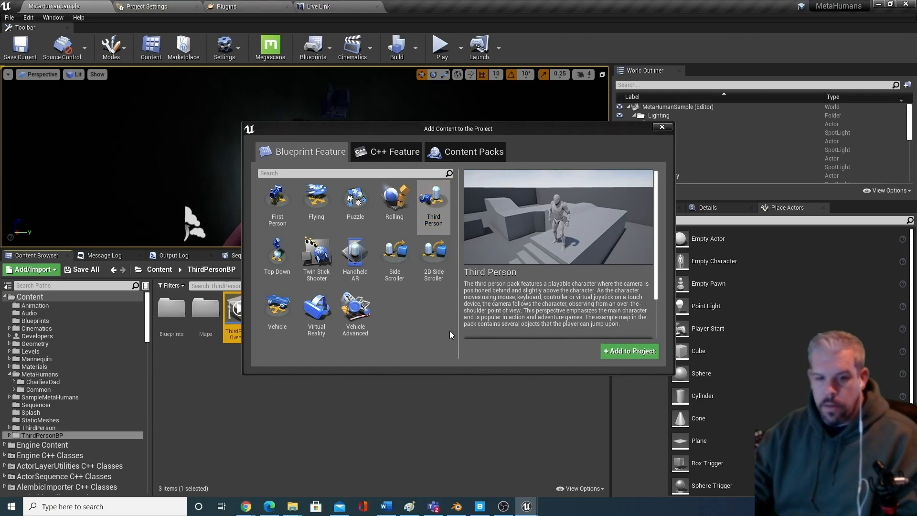
{"action": "left_click", "coordinate": [663, 127]}
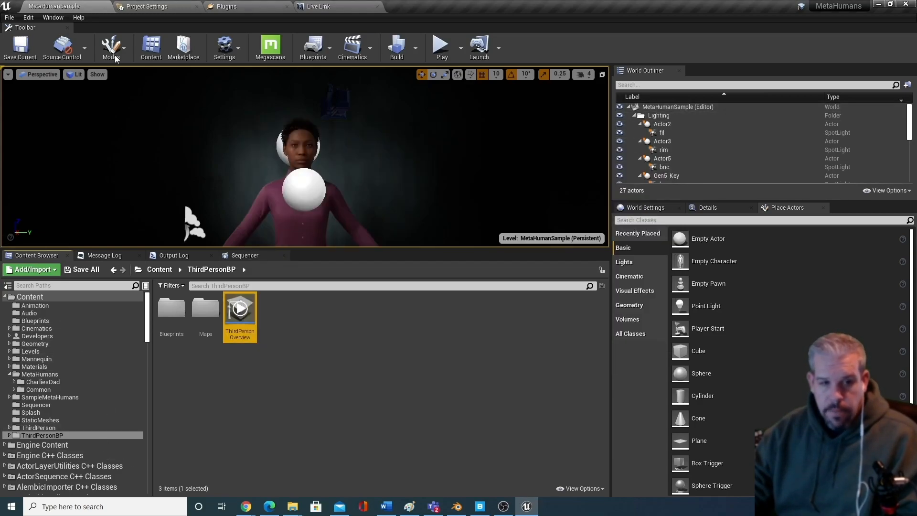
Create a new level from the default template with a floor, sky and player start.
{"action": "left_click", "coordinate": [9, 17]}
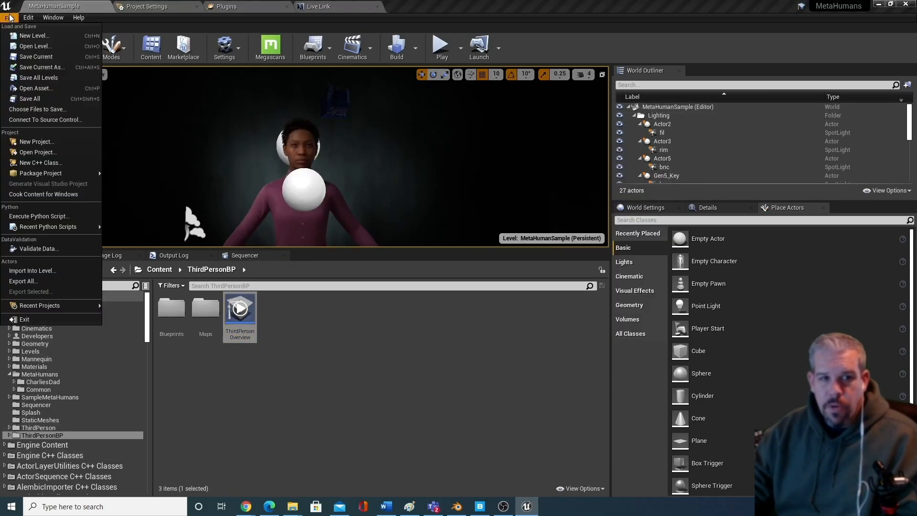
{"action": "left_click", "coordinate": [23, 36]}
{"action": "left_click", "coordinate": [385, 195]}
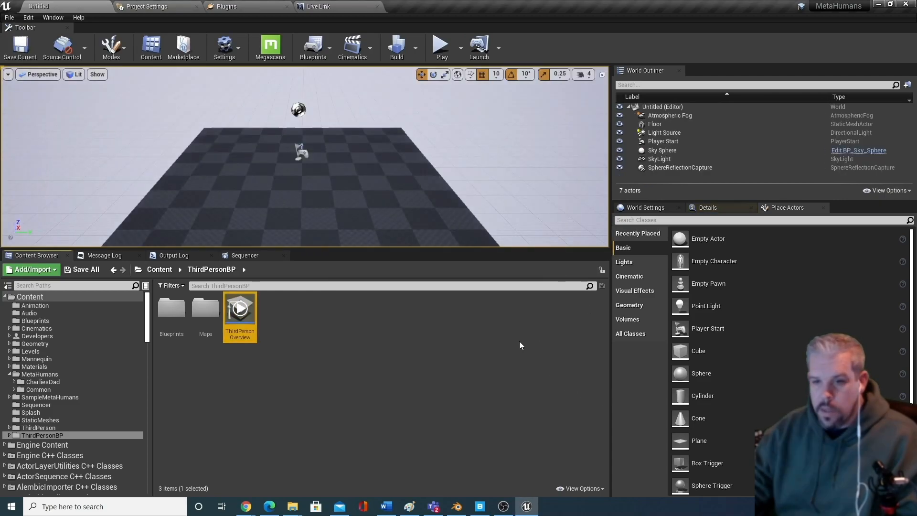
{"action": "mouse_move", "coordinate": [337, 173]}
{"action": "right_mouse_down"}
{"action": "mouse_move", "coordinate": [337, 139]}
{"action": "mouse_move", "coordinate": [334, 175]}
{"action": "right_mouse_up"}
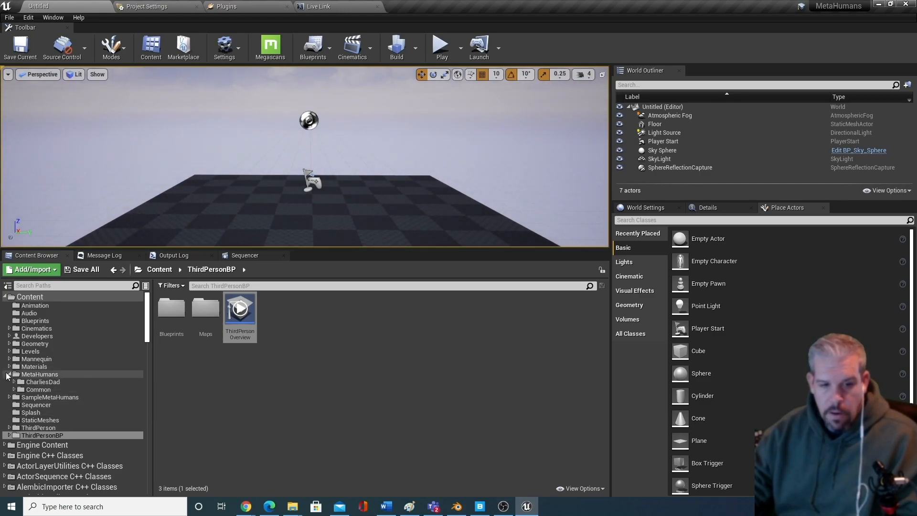
Examine the contents of the SampleMetaHumans folder, including metahuman_001 and metahuman_004, then collapse it.
{"action": "left_click", "coordinate": [8, 375]}
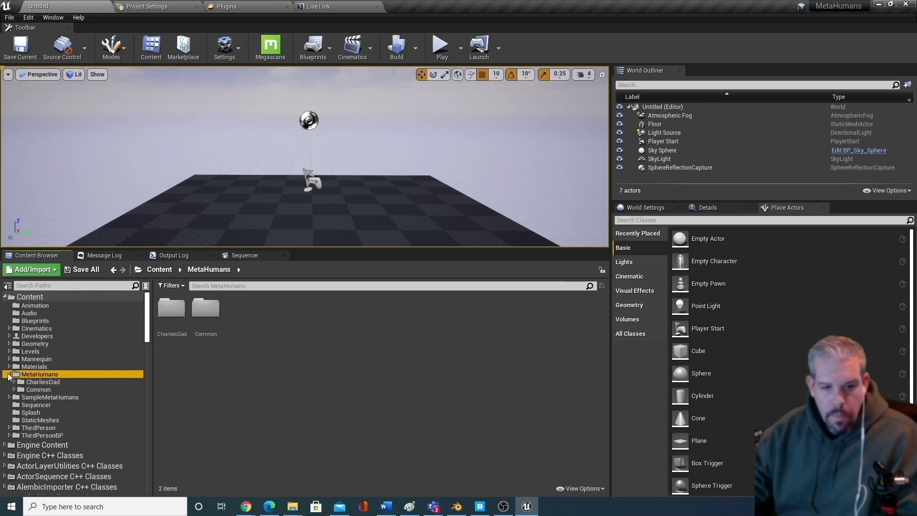
{"action": "left_click", "coordinate": [8, 376]}
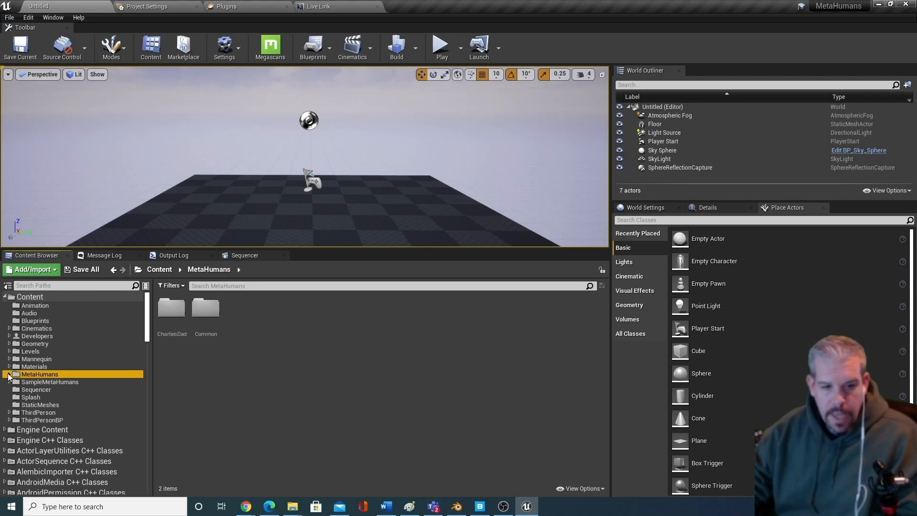
{"action": "left_click", "coordinate": [65, 380]}
{"action": "double_click", "coordinate": [64, 380]}
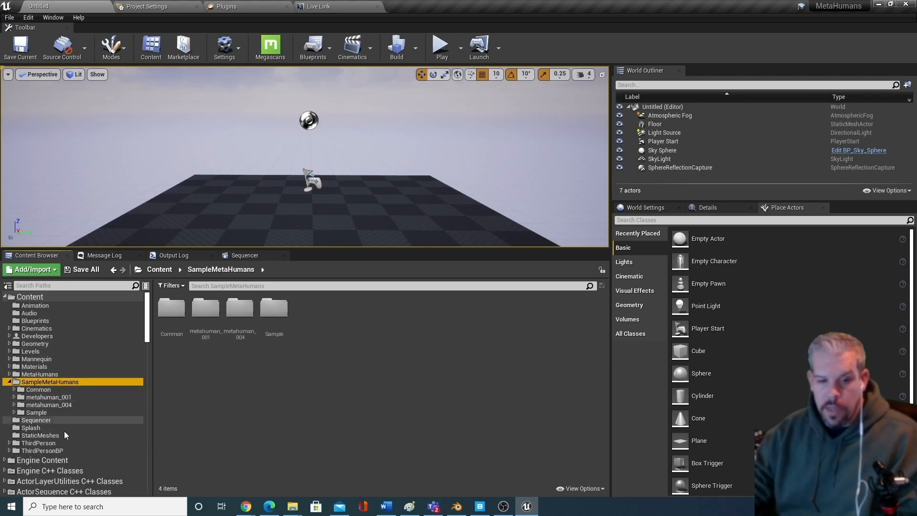
{"action": "left_click", "coordinate": [58, 398]}
{"action": "left_click", "coordinate": [63, 405]}
{"action": "left_click", "coordinate": [67, 397]}
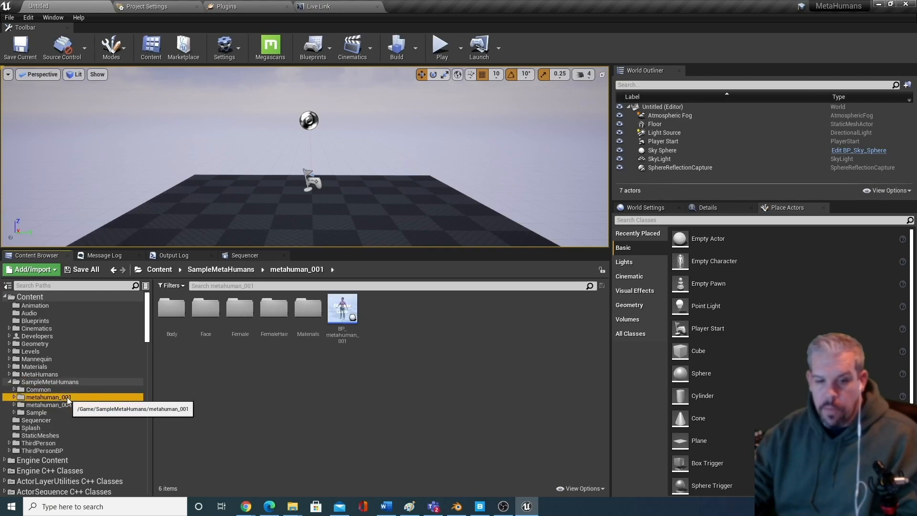
{"action": "left_click", "coordinate": [9, 383]}
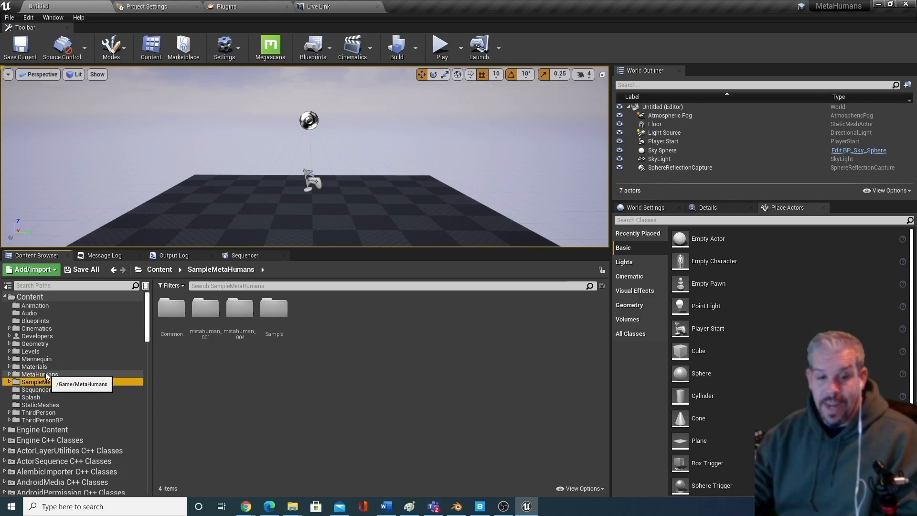
Place the BP_CharliesDad blueprint from the MetaHumans/CharliesDad folder on the level floor beside the Player Start.
{"action": "left_click", "coordinate": [47, 375]}
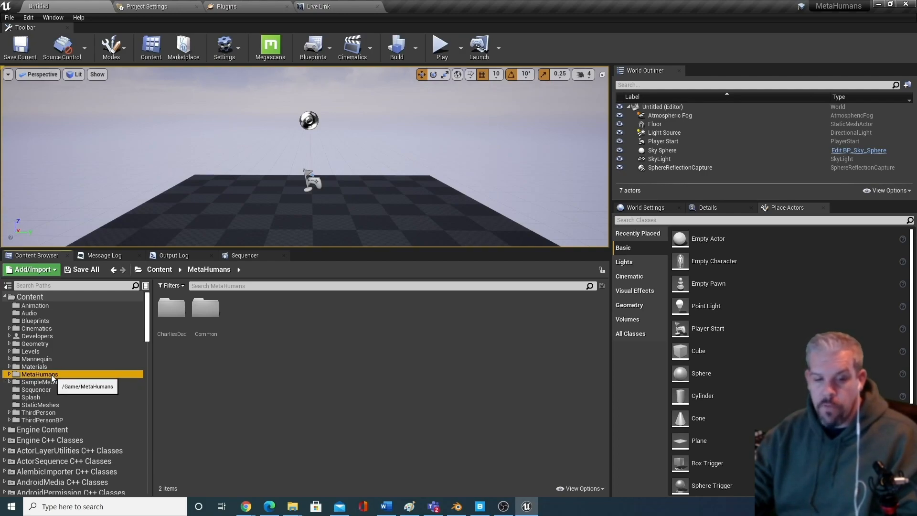
{"action": "double_click", "coordinate": [59, 375]}
{"action": "left_click", "coordinate": [96, 382]}
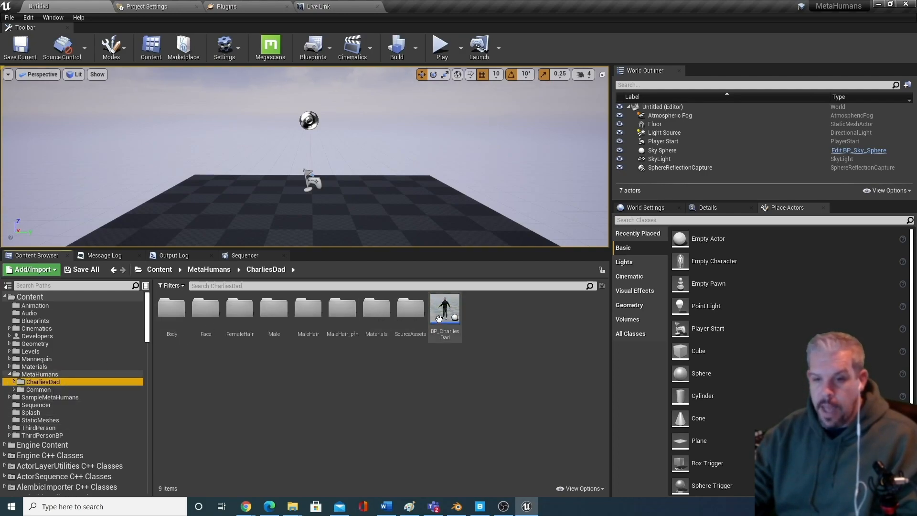
{"action": "left_click_drag", "start_coordinate": [445, 310], "coordinate": [356, 213]}
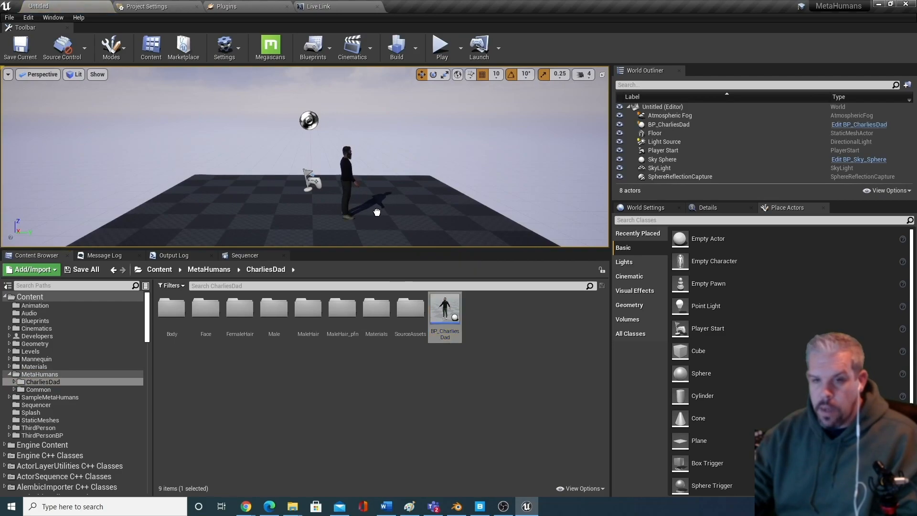
Examine the placed BP_CharliesDad character in the level from the front, both full-figure and close up on the face.
{"action": "scroll", "coordinate": [374, 214], "scroll_direction": "up", "scroll_amount": 5}
{"action": "mouse_move", "coordinate": [374, 214]}
{"action": "right_mouse_down"}
{"action": "mouse_move", "coordinate": [286, 215]}
{"action": "mouse_move", "coordinate": [420, 214]}
{"action": "mouse_move", "coordinate": [340, 215]}
{"action": "mouse_move", "coordinate": [406, 214]}
{"action": "mouse_move", "coordinate": [369, 213]}
{"action": "mouse_move", "coordinate": [372, 203]}
{"action": "right_mouse_up"}
{"action": "middle_click_drag", "start_coordinate": [396, 212], "coordinate": [392, 231]}
{"action": "scroll", "coordinate": [395, 212], "scroll_direction": "down", "scroll_amount": 6}
{"action": "scroll", "coordinate": [395, 212], "scroll_direction": "down", "scroll_amount": 6}
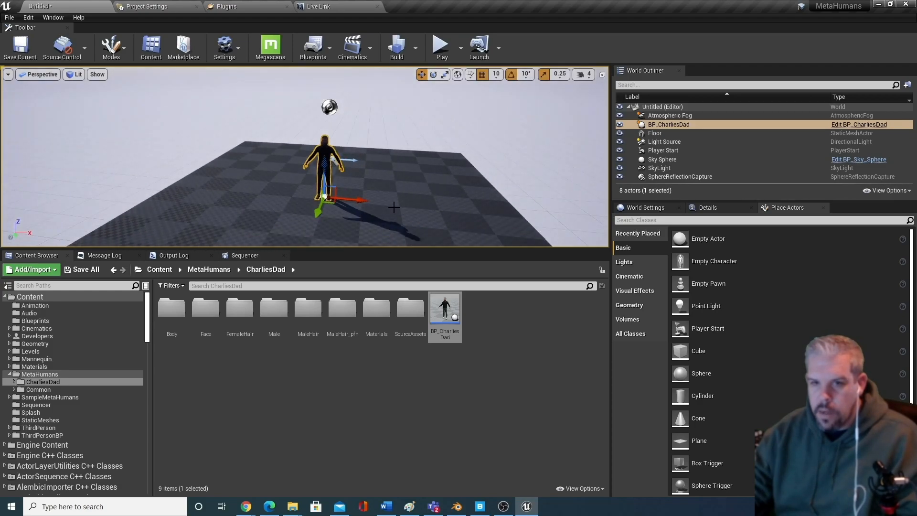
{"action": "scroll", "coordinate": [395, 209], "scroll_direction": "up", "scroll_amount": 10}
{"action": "right_click_drag", "start_coordinate": [395, 209], "coordinate": [402, 192]}
{"action": "scroll", "coordinate": [395, 209], "scroll_direction": "up", "scroll_amount": 4}
{"action": "mouse_move", "coordinate": [395, 208]}
{"action": "middle_mouse_down"}
{"action": "mouse_move", "coordinate": [395, 192]}
{"action": "mouse_move", "coordinate": [394, 205]}
{"action": "middle_mouse_up"}
{"action": "scroll", "coordinate": [394, 192], "scroll_direction": "down", "scroll_amount": 8}
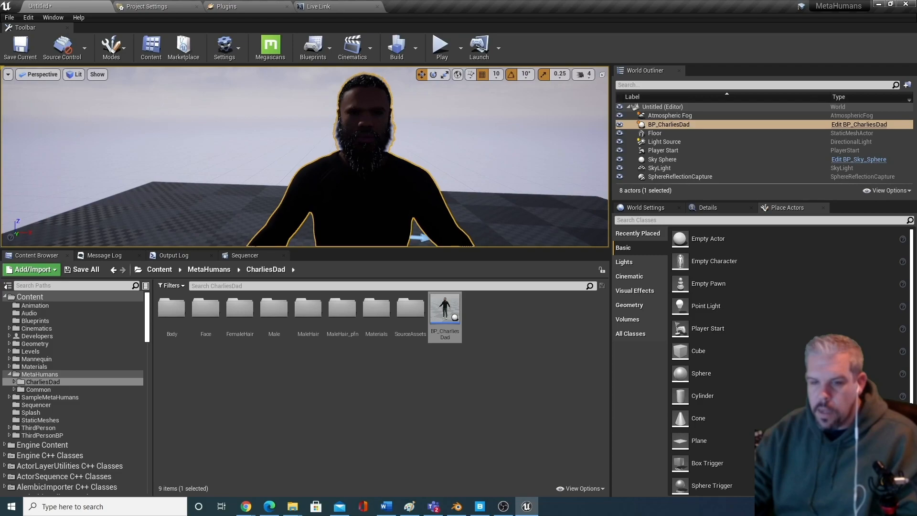
Search the placeable actors for "light", add a Point Light near BP_CharliesDad's upper body, and enlarge the level viewport downward.
{"action": "left_click", "coordinate": [716, 208]}
{"action": "left_click", "coordinate": [788, 208]}
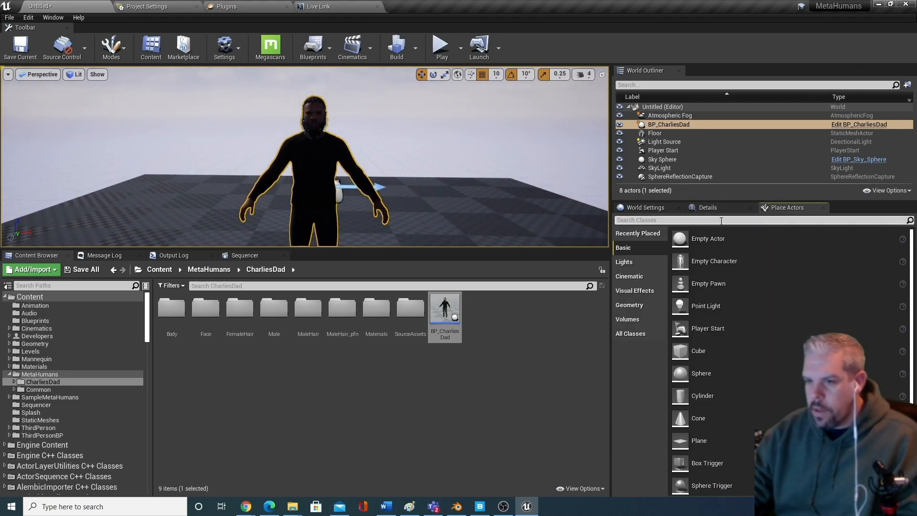
{"action": "type", "text": "light"}
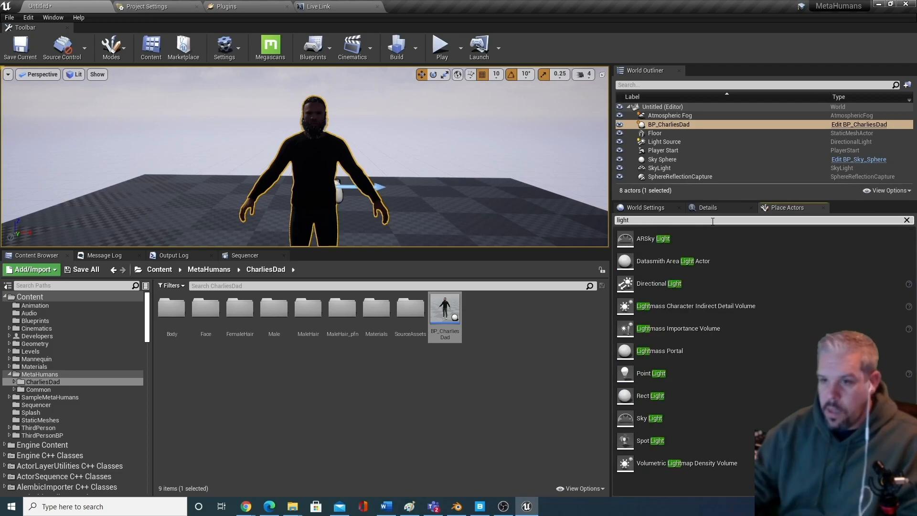
{"action": "left_click_drag", "start_coordinate": [631, 373], "coordinate": [381, 124]}
{"action": "left_click", "coordinate": [391, 157]}
{"action": "scroll", "coordinate": [391, 165], "scroll_direction": "up", "scroll_amount": 3}
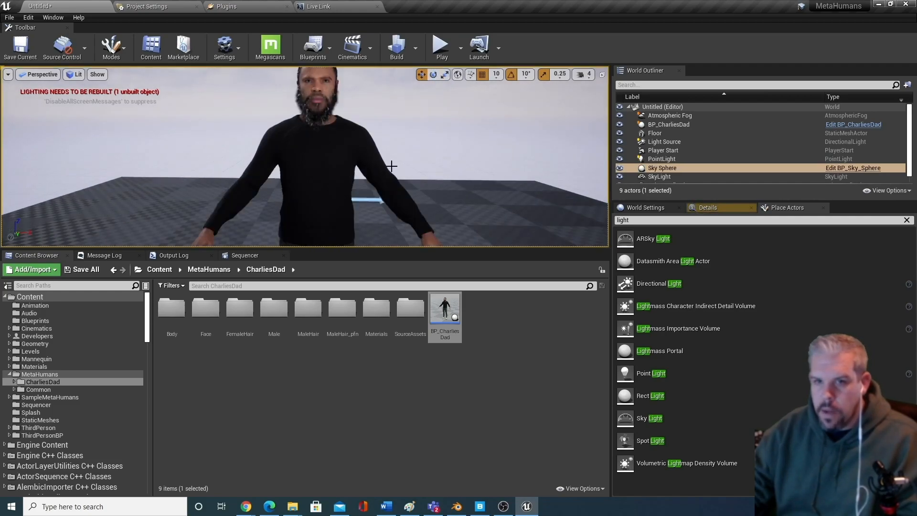
{"action": "scroll", "coordinate": [389, 173], "scroll_direction": "down", "scroll_amount": 5}
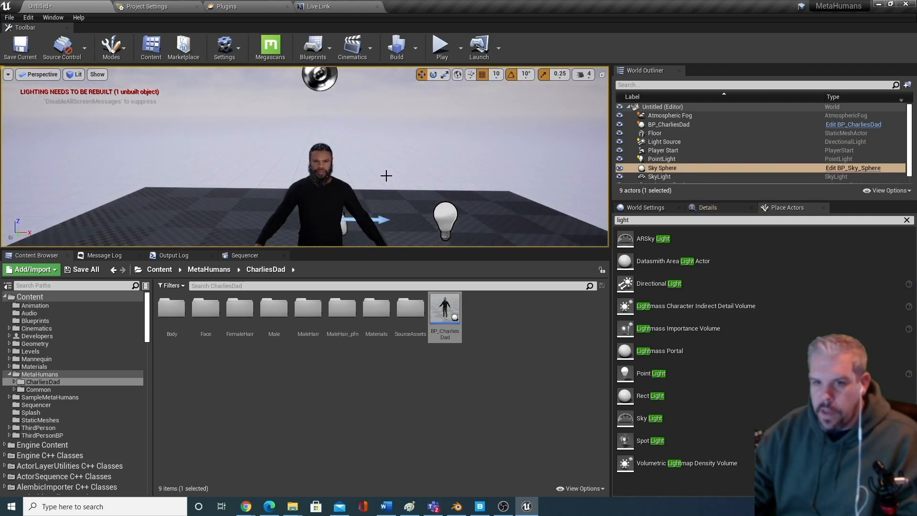
{"action": "middle_click_drag", "start_coordinate": [389, 173], "coordinate": [391, 178]}
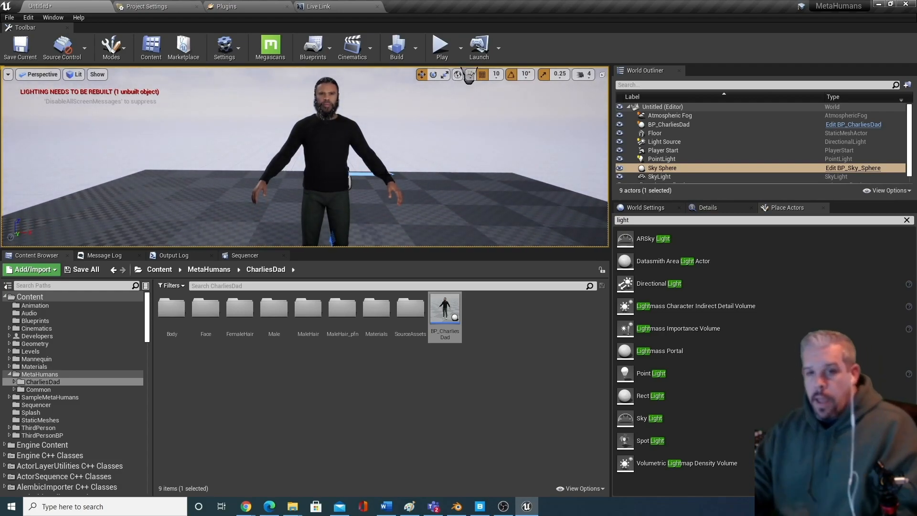
{"action": "left_click", "coordinate": [370, 245]}
{"action": "left_click_drag", "start_coordinate": [371, 250], "coordinate": [369, 351]}
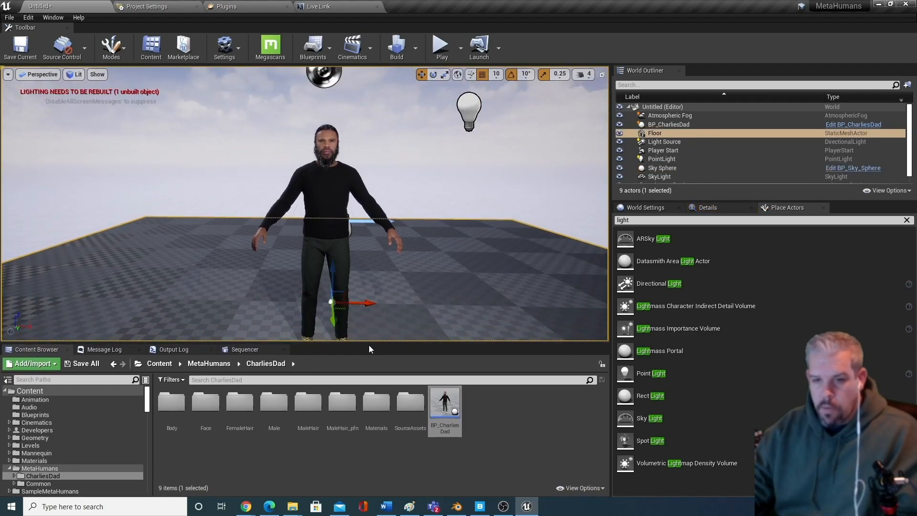
Open the BP_CharliesDad blueprint and inspect the character's head and upper body in its 3D preview.
{"action": "double_click", "coordinate": [446, 401]}
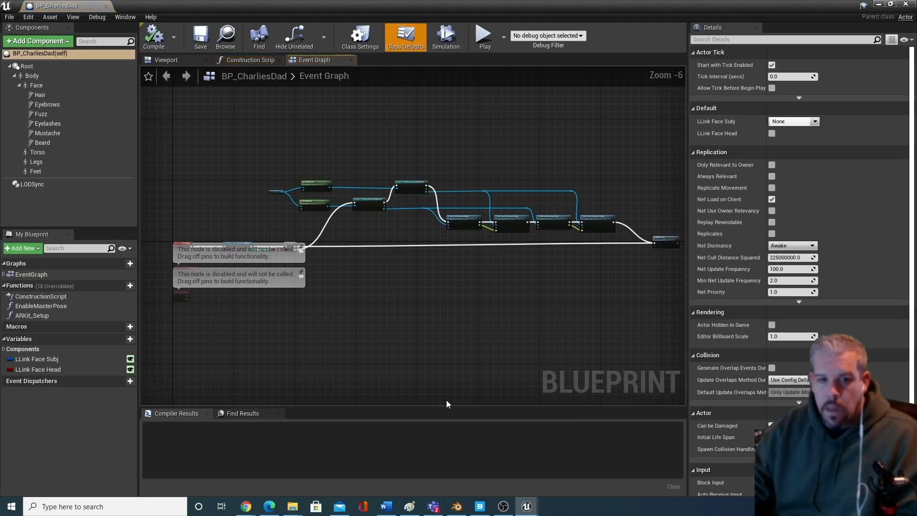
{"action": "left_click", "coordinate": [163, 61]}
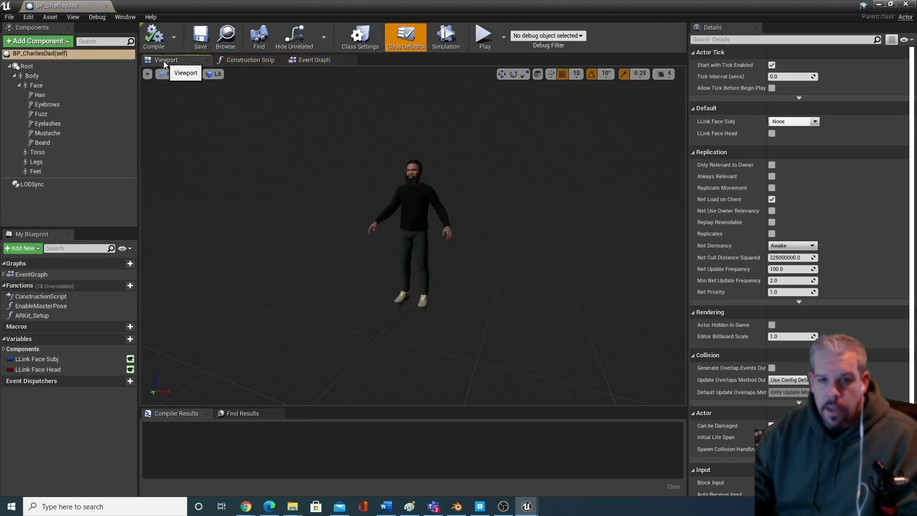
{"action": "left_click_drag", "start_coordinate": [411, 267], "coordinate": [431, 262]}
{"action": "middle_click_drag", "start_coordinate": [431, 262], "coordinate": [334, 193]}
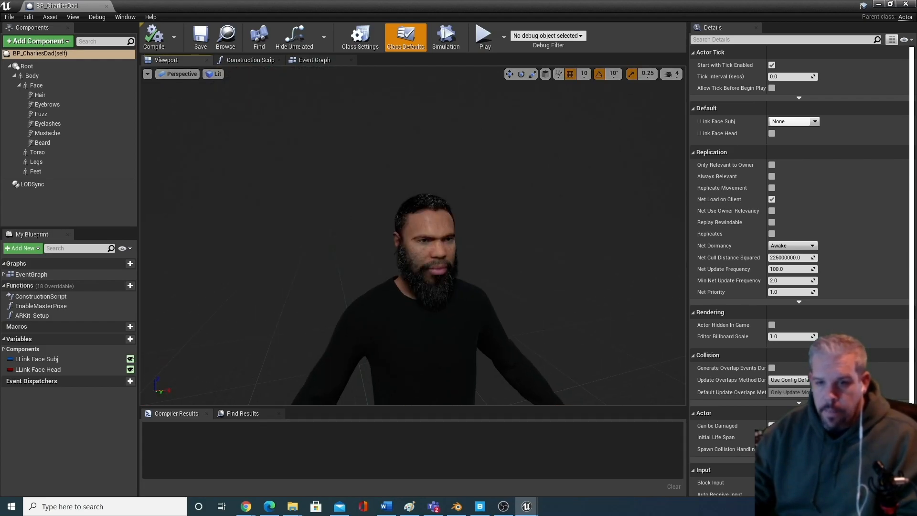
{"action": "left_click_drag", "start_coordinate": [406, 239], "coordinate": [409, 282]}
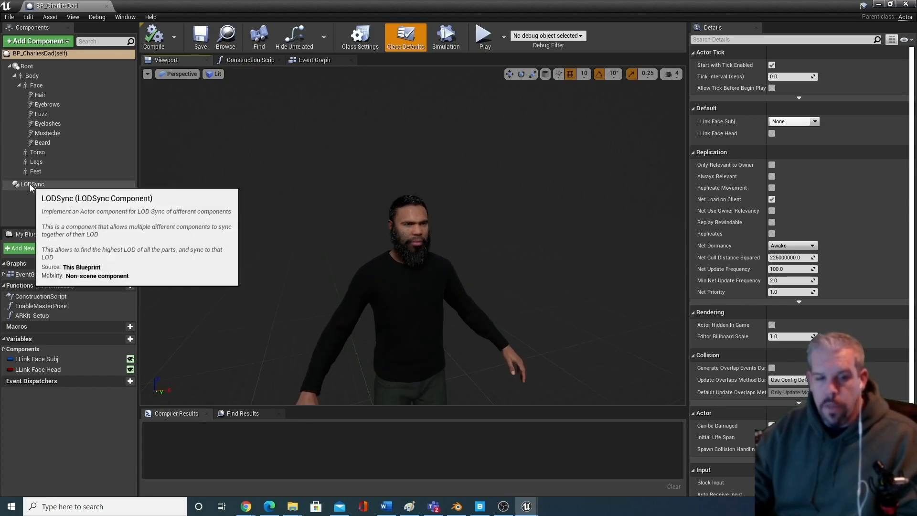
Set the LODSync component's Num LODs to 1 and its Forced LOD to 0.
{"action": "left_click", "coordinate": [29, 185]}
{"action": "left_click_drag", "start_coordinate": [410, 238], "coordinate": [437, 258]}
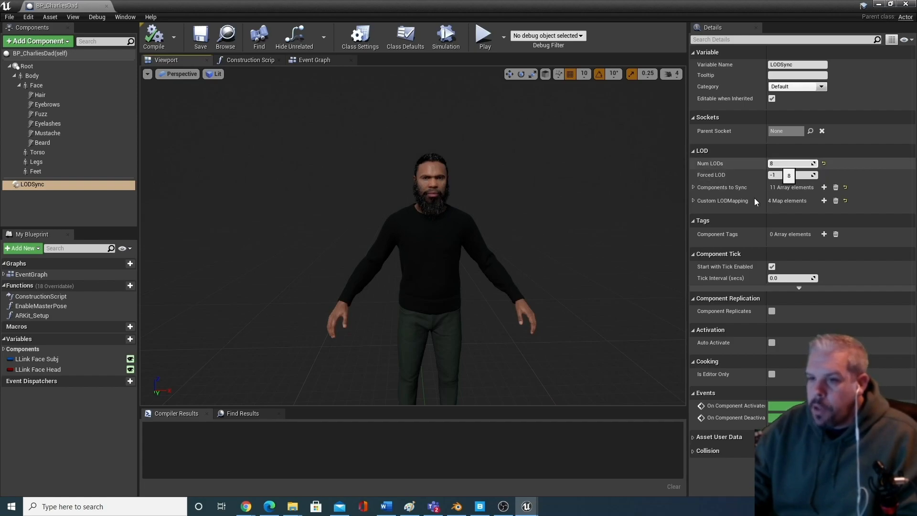
{"action": "left_click", "coordinate": [781, 164]}
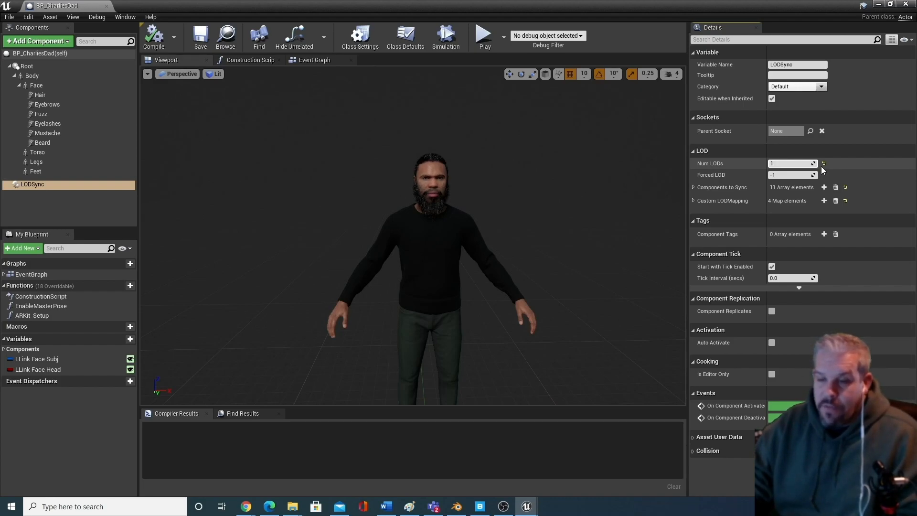
{"action": "type", "text": "1"}
{"action": "key", "text": "Tab"}
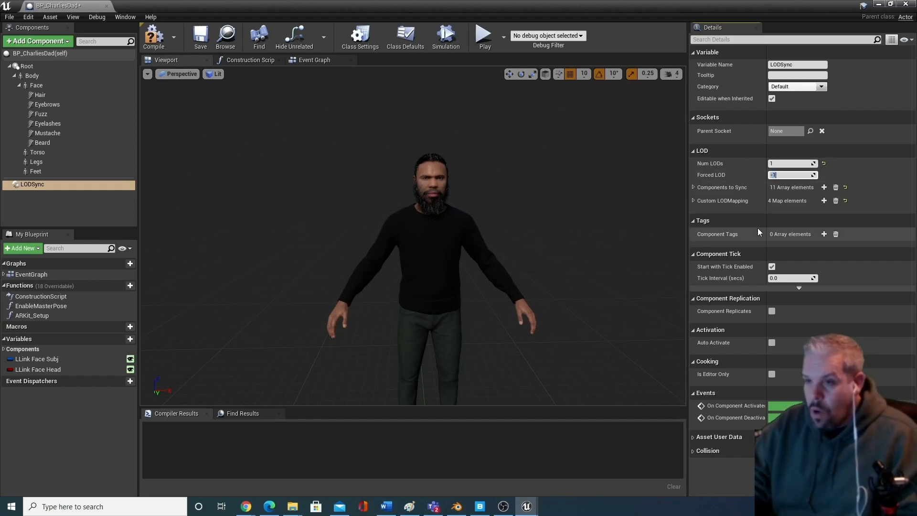
{"action": "type", "text": "0"}
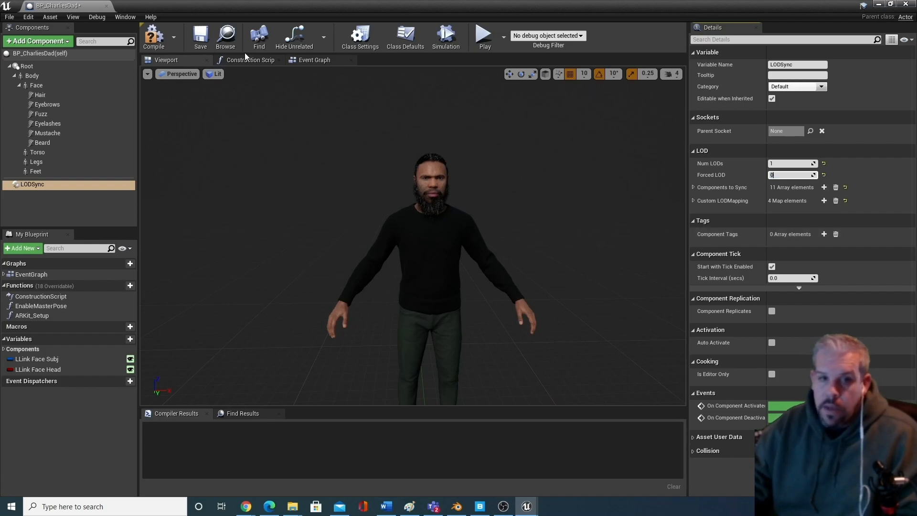
Compile and save the BP_CharliesDad blueprint with the changed LODSync settings.
{"action": "left_click", "coordinate": [156, 41]}
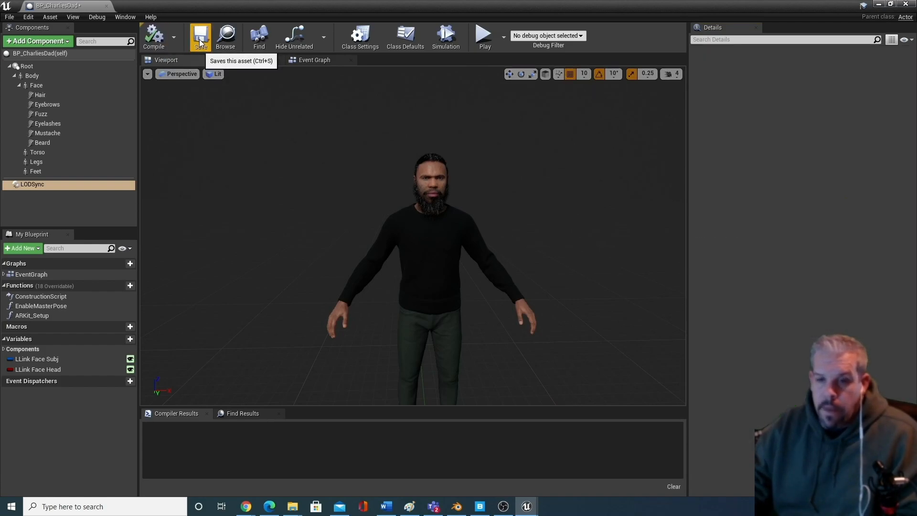
{"action": "left_click", "coordinate": [201, 40]}
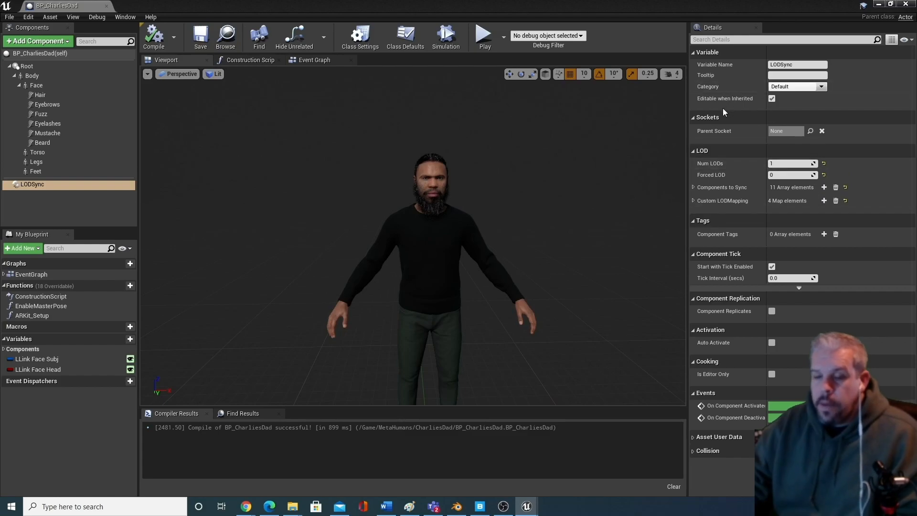
{"action": "left_click", "coordinate": [779, 176]}
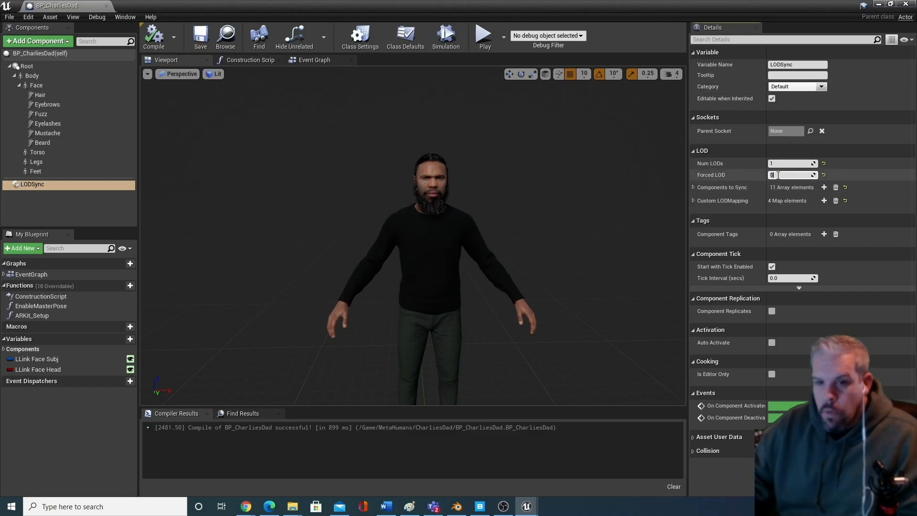
{"action": "left_click", "coordinate": [154, 47]}
{"action": "left_click", "coordinate": [201, 39]}
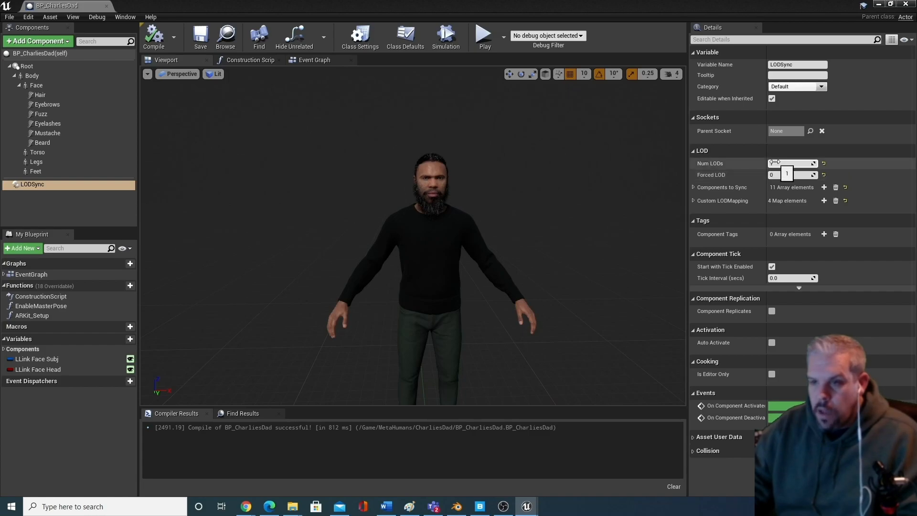
Reset LODSync's Num LODs and Forced LOD to their defaults, and set Num LODs to 8.
{"action": "left_click", "coordinate": [824, 163]}
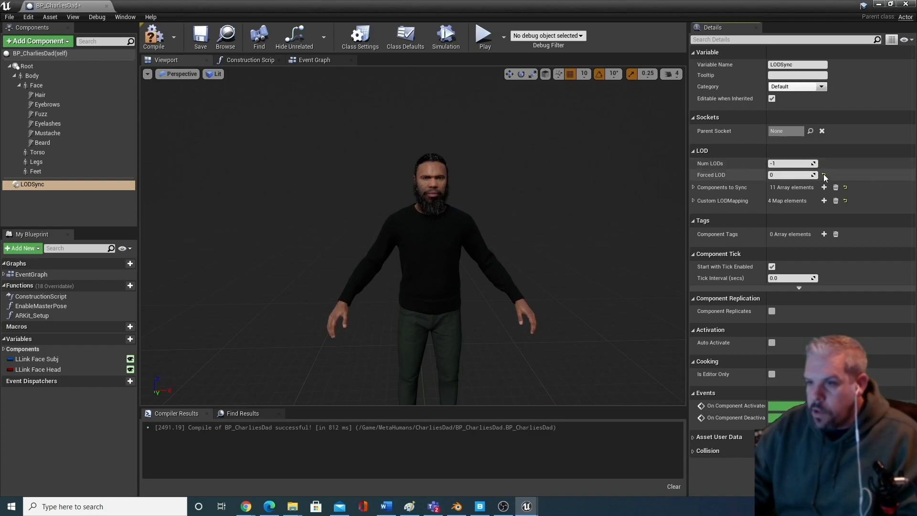
{"action": "left_click", "coordinate": [824, 175]}
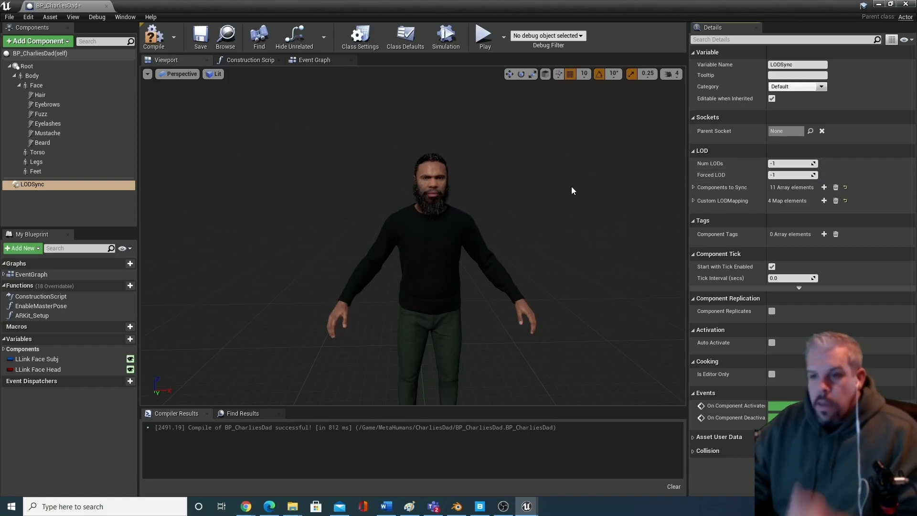
{"action": "mouse_move", "coordinate": [722, 164]}
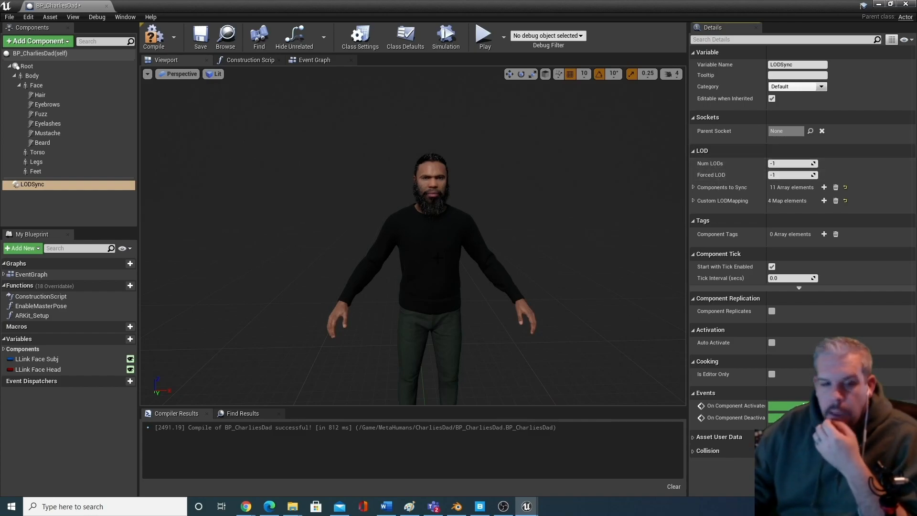
{"action": "left_click", "coordinate": [778, 163]}
{"action": "type", "text": "8"}
{"action": "key", "text": "Return"}
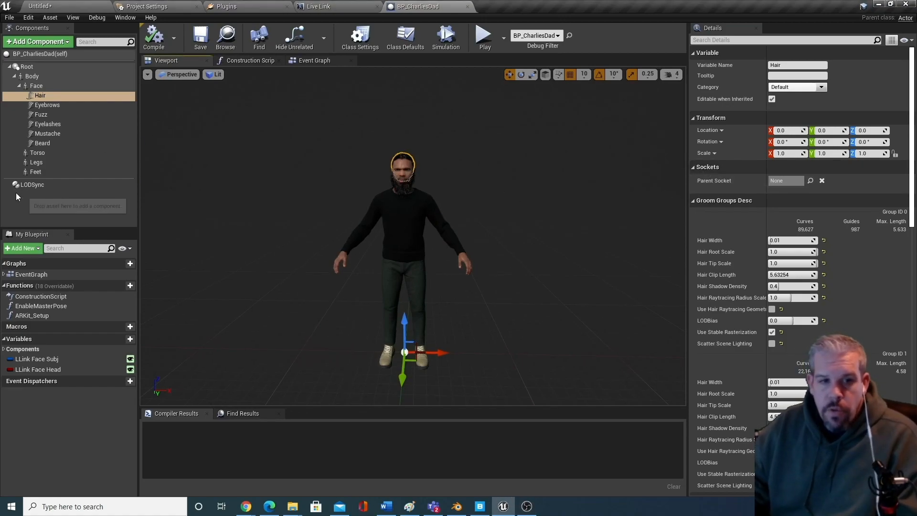
Return from the blueprint to the untitled level and save it as NewMap in the Content folder.
{"action": "left_click", "coordinate": [27, 186]}
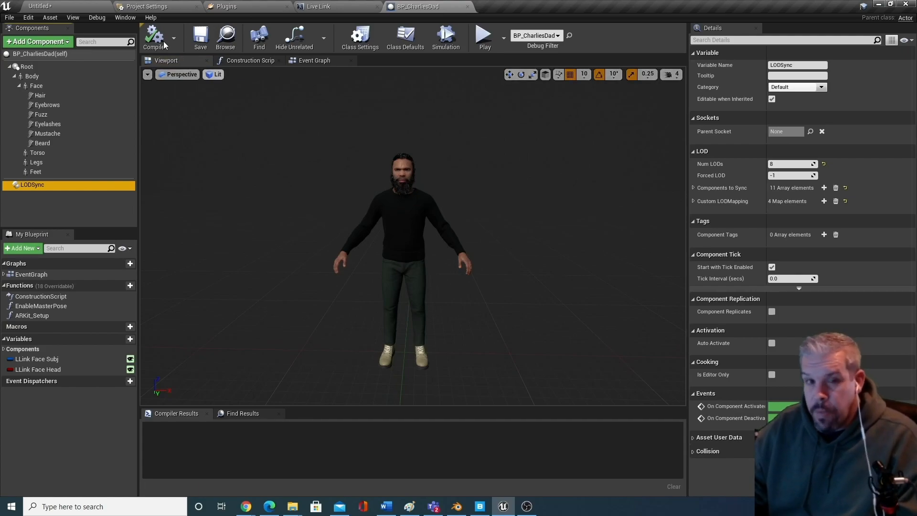
{"action": "left_click", "coordinate": [81, 6]}
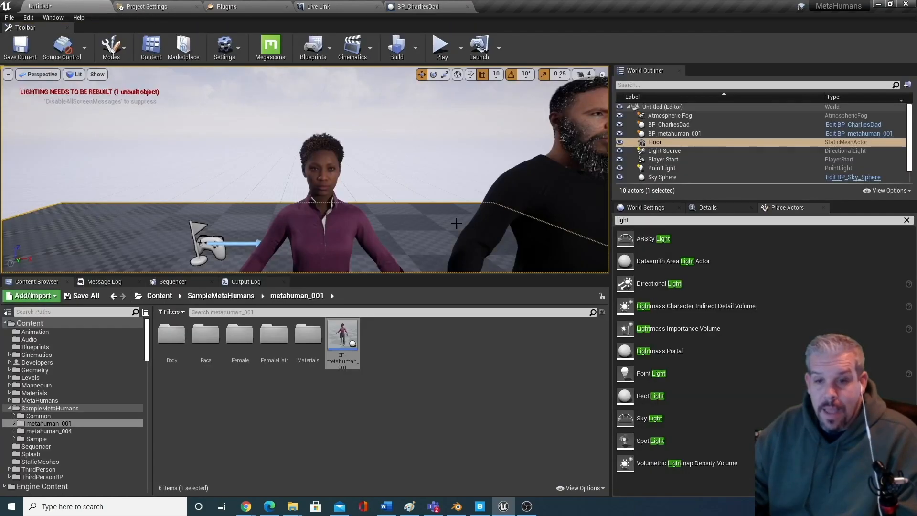
{"action": "left_click", "coordinate": [20, 46]}
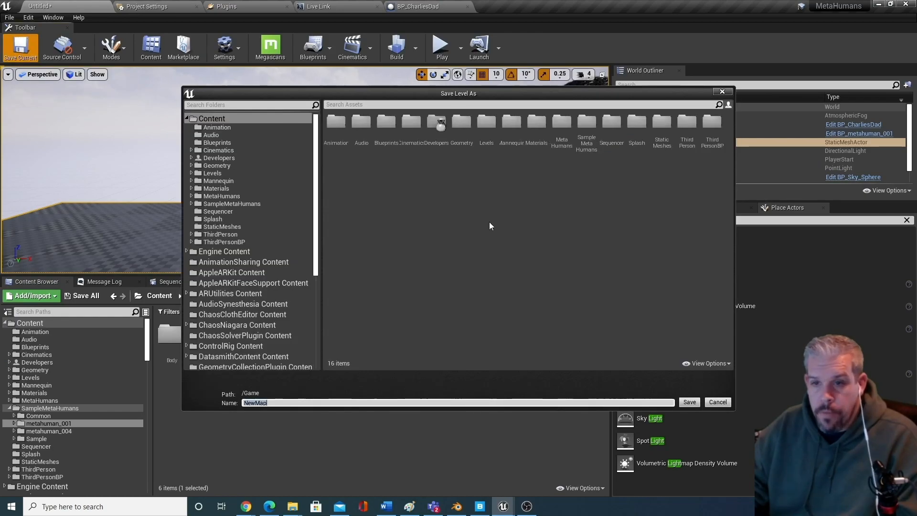
{"action": "left_click", "coordinate": [690, 402]}
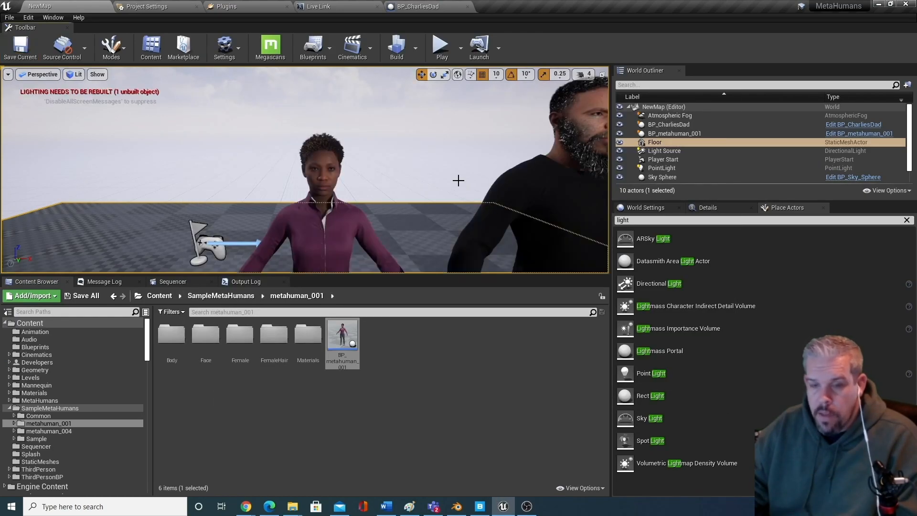
Compare the hair of the two MetaHumans in the level from near and far.
{"action": "scroll", "coordinate": [452, 174], "scroll_direction": "up", "scroll_amount": 4}
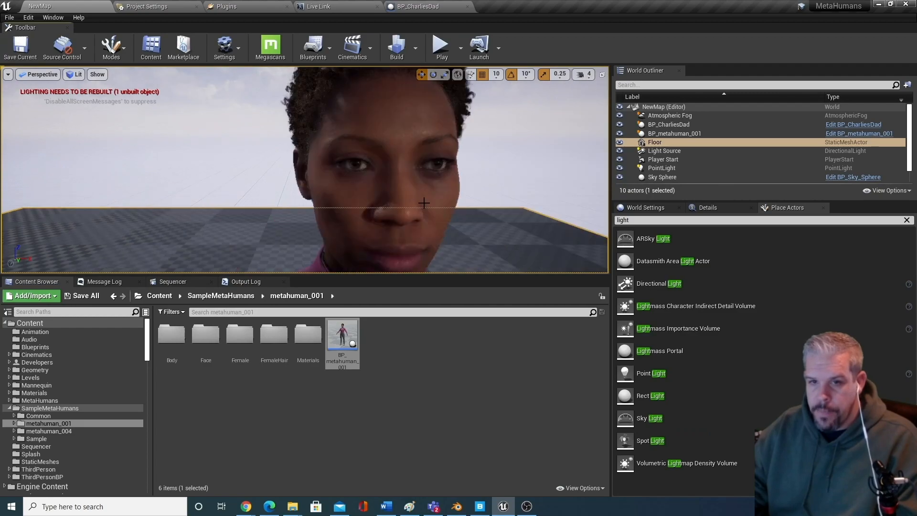
{"action": "scroll", "coordinate": [429, 213], "scroll_direction": "down", "scroll_amount": 2}
{"action": "mouse_move", "coordinate": [429, 214]}
{"action": "middle_mouse_down"}
{"action": "mouse_move", "coordinate": [428, 181]}
{"action": "mouse_move", "coordinate": [442, 210]}
{"action": "middle_mouse_up"}
{"action": "scroll", "coordinate": [305, 169], "scroll_direction": "down", "scroll_amount": 6}
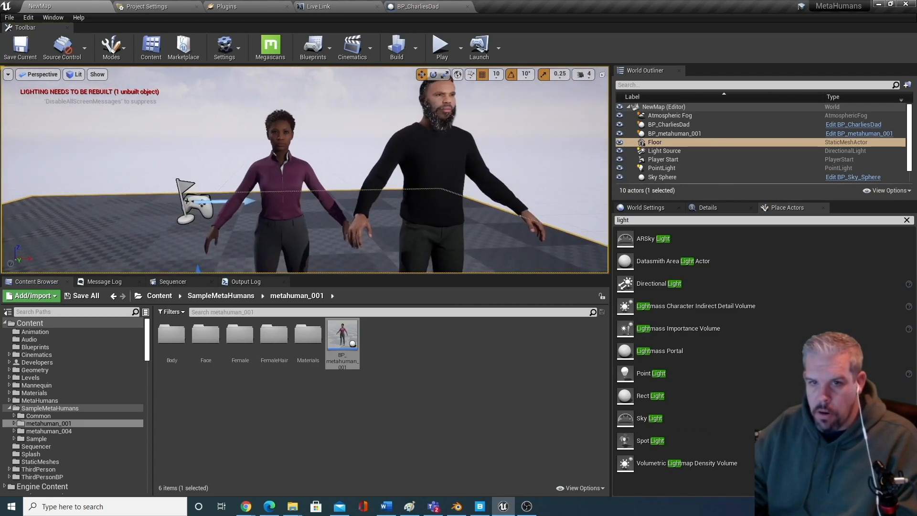
{"action": "left_click_drag", "start_coordinate": [305, 170], "coordinate": [303, 119]}
{"action": "left_click_drag", "start_coordinate": [409, 183], "coordinate": [409, 177]}
Run the console command r.HairStrands.UseCardsInsteadOfStrands 1.
{"action": "key", "text": "grave"}
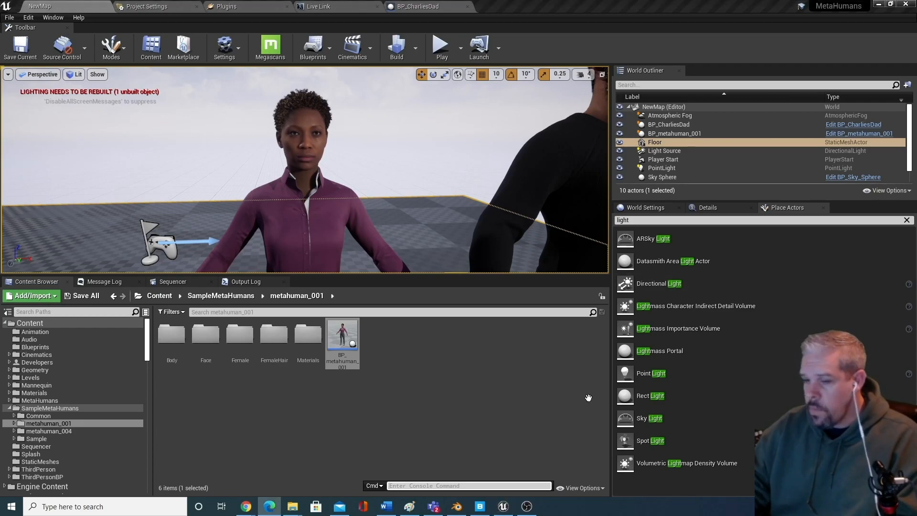
{"action": "left_click", "coordinate": [415, 485]}
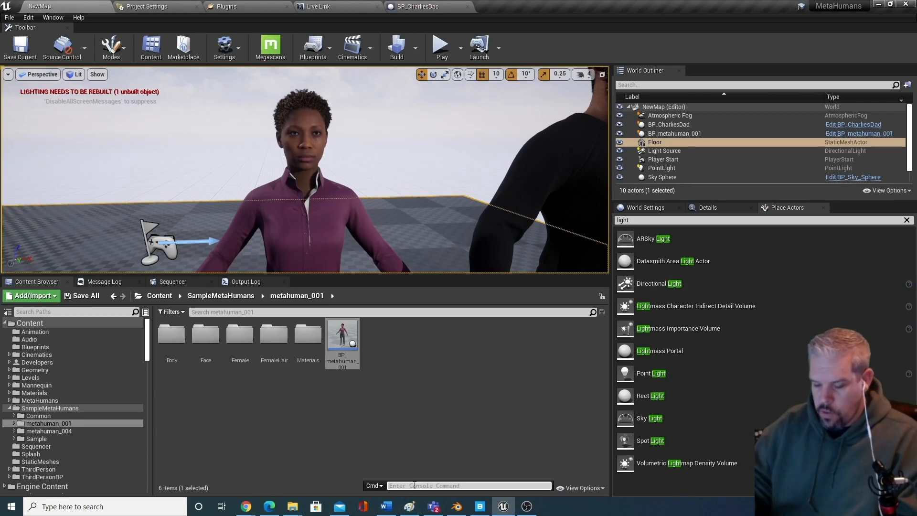
{"action": "type", "text": "r."}
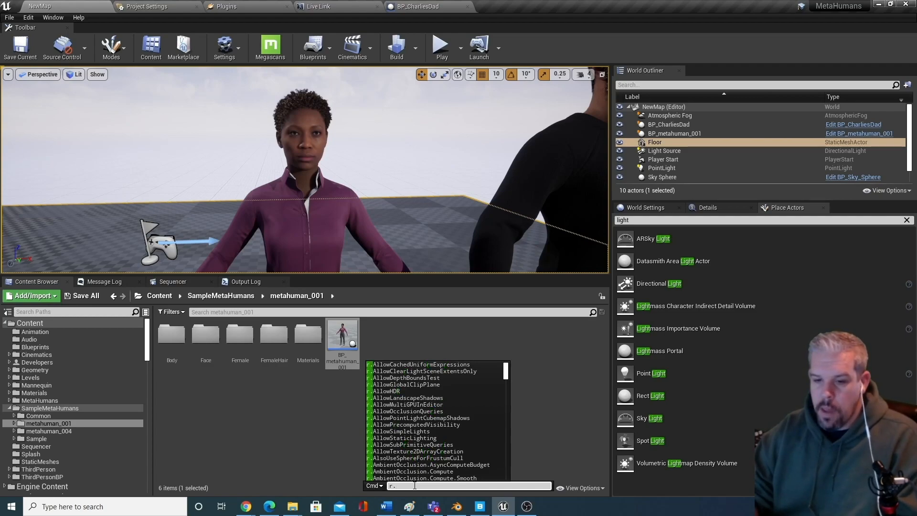
{"action": "type", "text": "hair"}
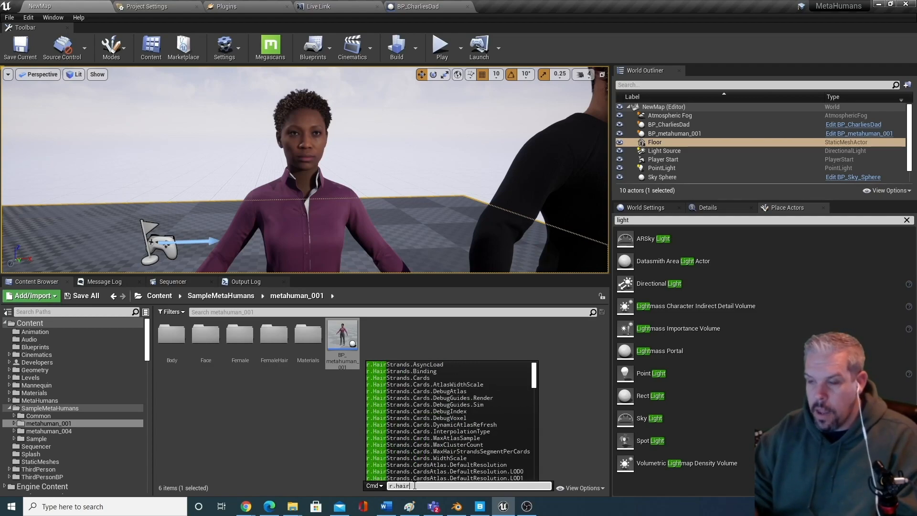
{"action": "type", "text": "st"}
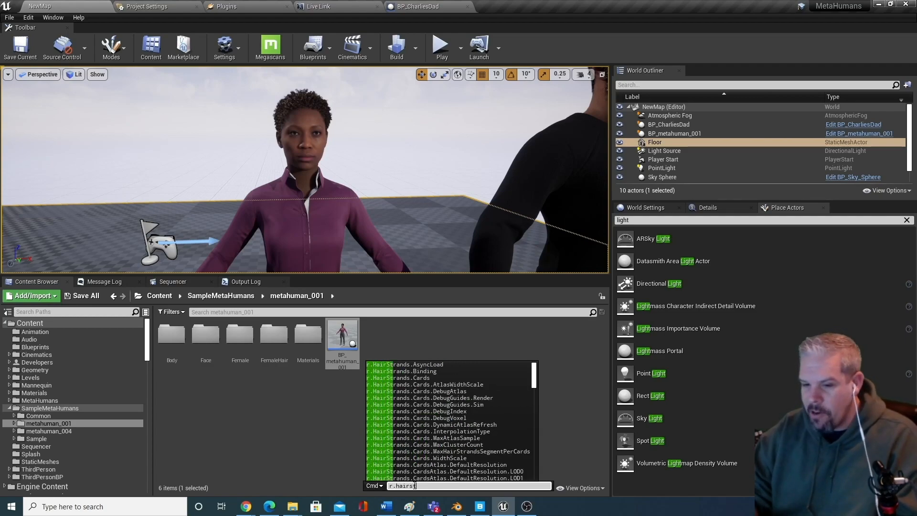
{"action": "type", "text": "rands.usec"}
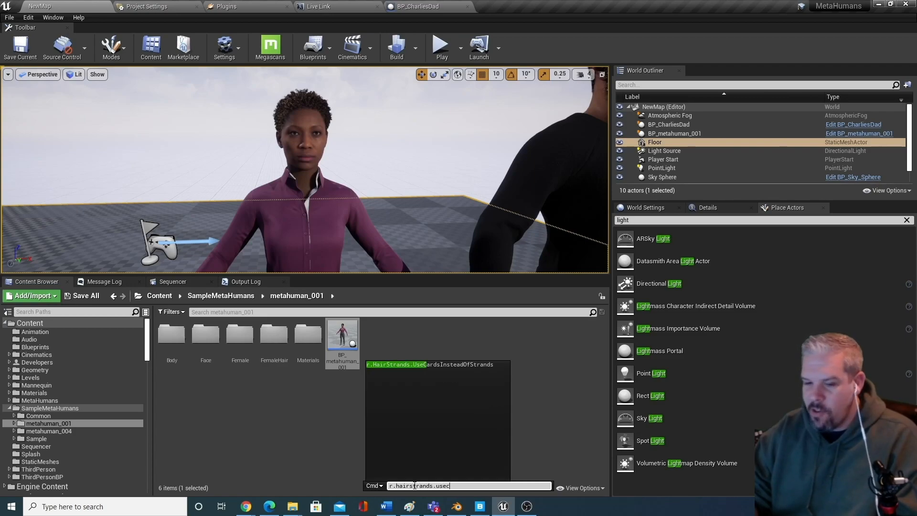
{"action": "type", "text": "ards"}
{"action": "left_click", "coordinate": [456, 366]}
{"action": "type", "text": "1"}
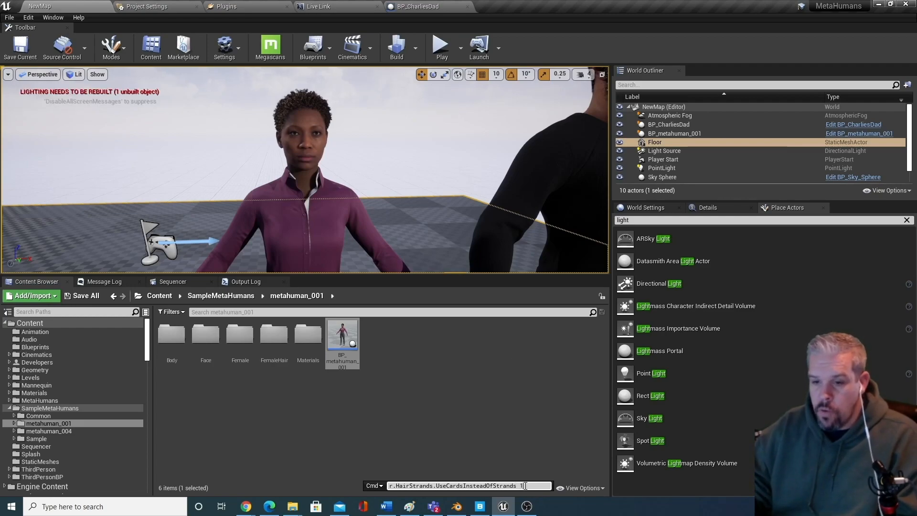
{"action": "key", "text": "Return"}
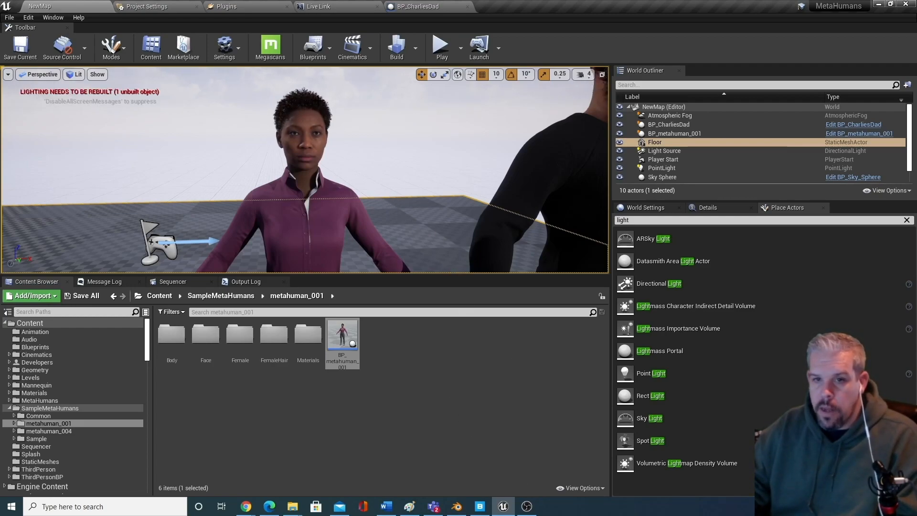
Examine how the hair and beard of both MetaHumans render with hair cards, from different distances and angles.
{"action": "scroll", "coordinate": [365, 156], "scroll_direction": "down", "scroll_amount": 8}
{"action": "scroll", "coordinate": [359, 163], "scroll_direction": "up", "scroll_amount": 8}
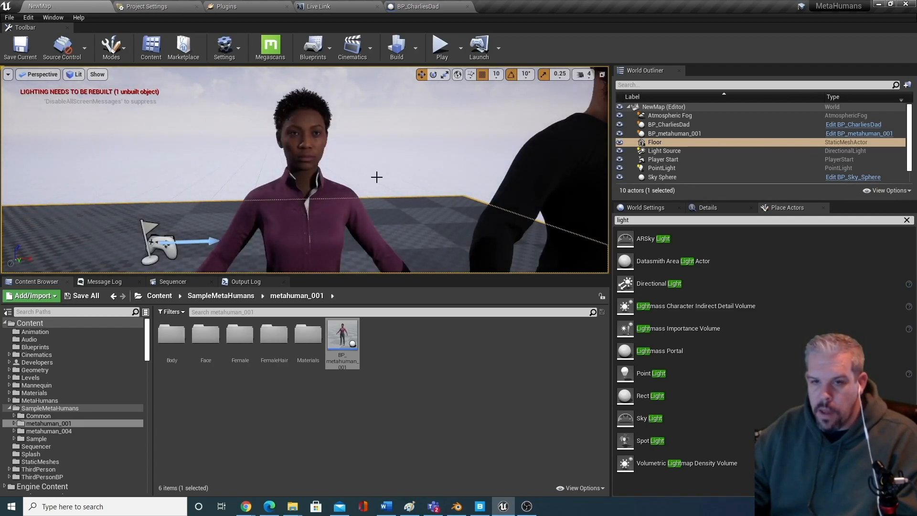
{"action": "middle_click_drag", "start_coordinate": [377, 177], "coordinate": [420, 113]}
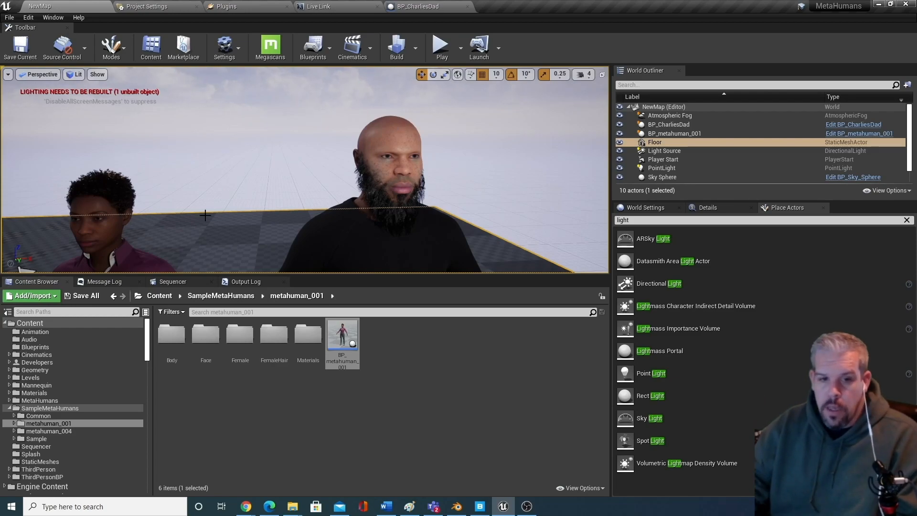
{"action": "key", "text": "a"}
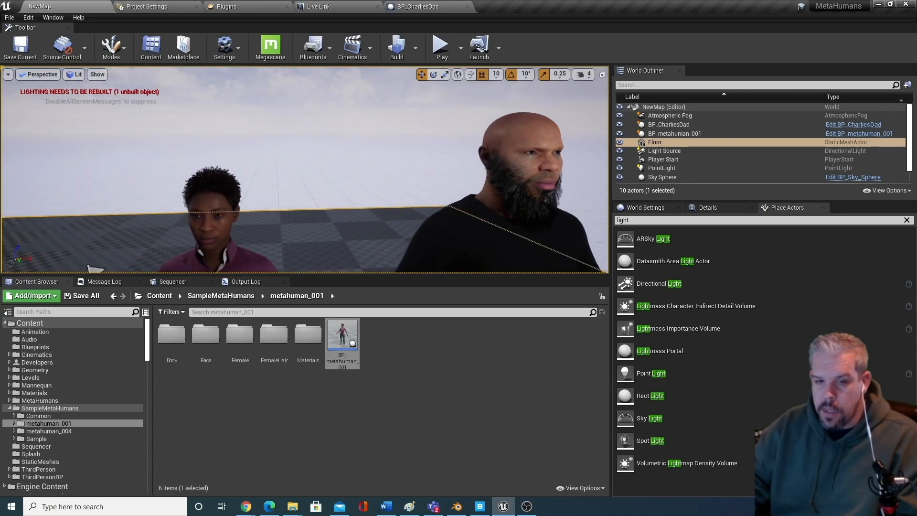
{"action": "scroll", "coordinate": [280, 158], "scroll_direction": "down", "scroll_amount": 4}
{"action": "scroll", "coordinate": [282, 159], "scroll_direction": "up", "scroll_amount": 4}
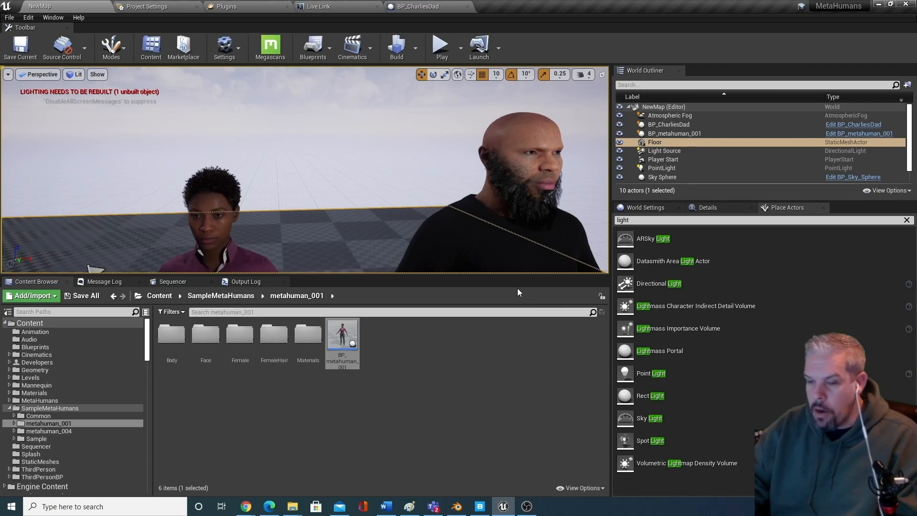
{"action": "middle_click_drag", "start_coordinate": [253, 210], "coordinate": [259, 230]}
{"action": "mouse_move", "coordinate": [258, 240]}
{"action": "left_mouse_down"}
{"action": "mouse_move", "coordinate": [259, 198]}
{"action": "mouse_move", "coordinate": [256, 239]}
{"action": "left_mouse_up"}
Run the console command r.HairStrands.UseCardsInsteadOfStrands 0.
{"action": "key", "text": "grave"}
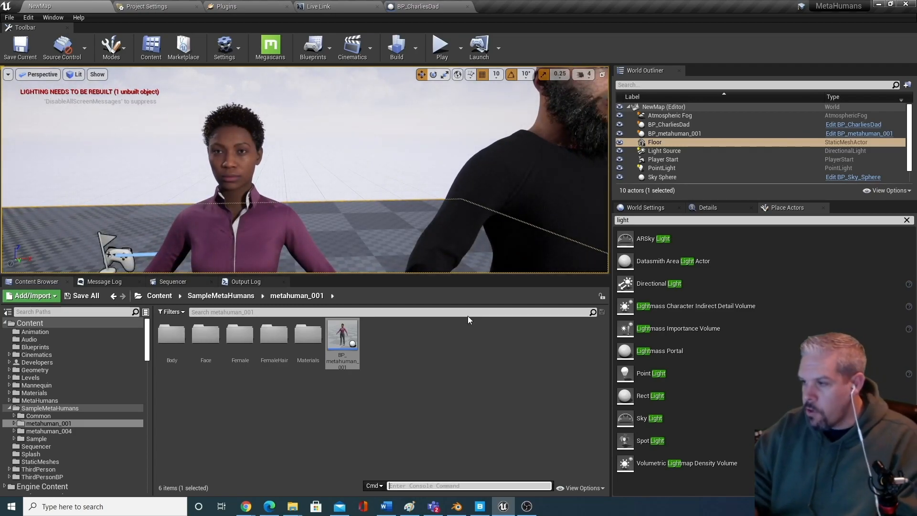
{"action": "type", "text": "r.hairstrands"}
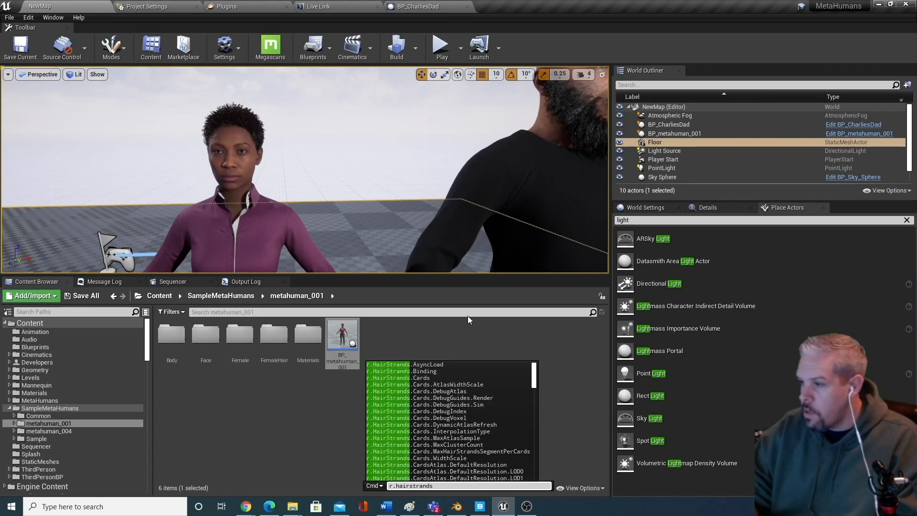
{"action": "type", "text": ".usecards"}
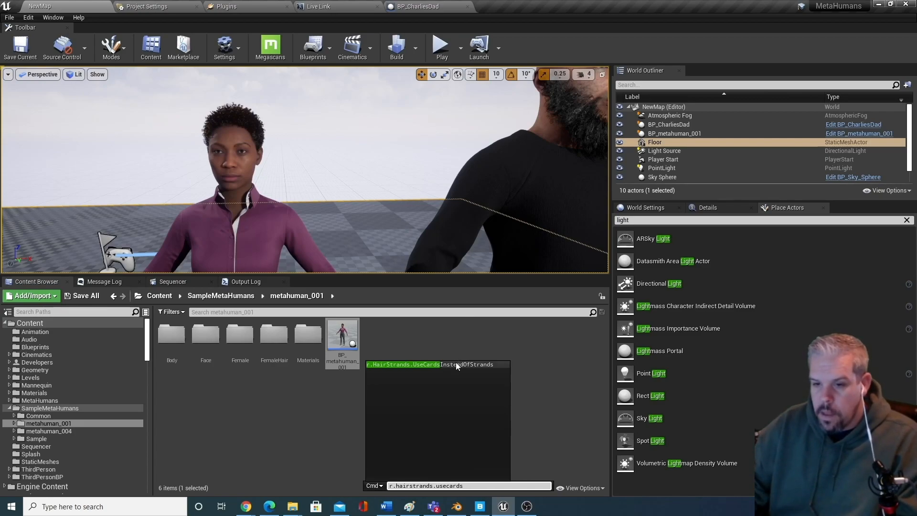
{"action": "key", "text": "Tab"}
{"action": "key", "text": "Return"}
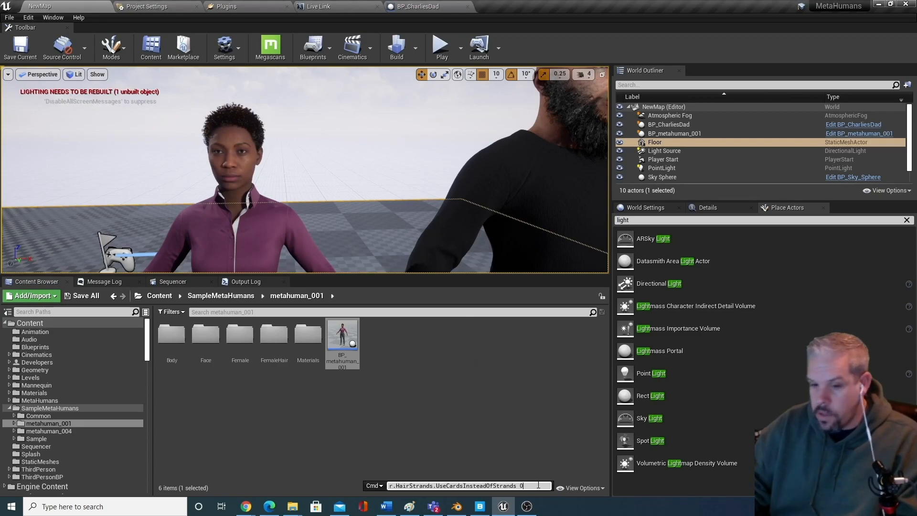
Delete the BP_metahuman_001 actor from the level.
{"action": "middle_click_drag", "start_coordinate": [325, 169], "coordinate": [344, 157]}
{"action": "left_click_drag", "start_coordinate": [415, 126], "coordinate": [434, 203]}
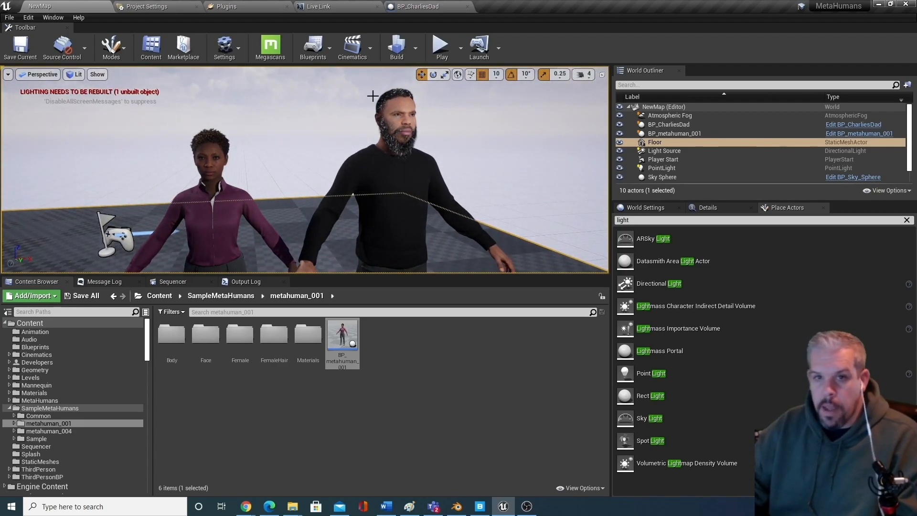
{"action": "left_click", "coordinate": [230, 198]}
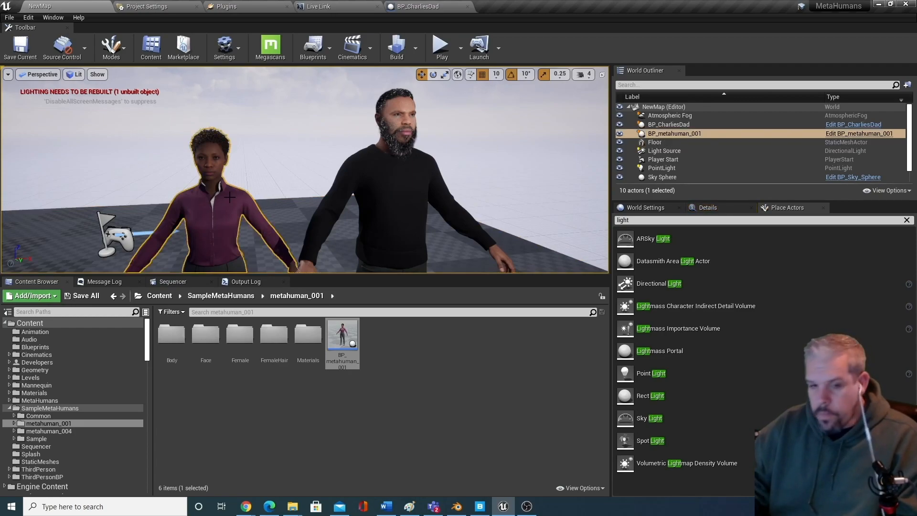
{"action": "key", "text": "Delete"}
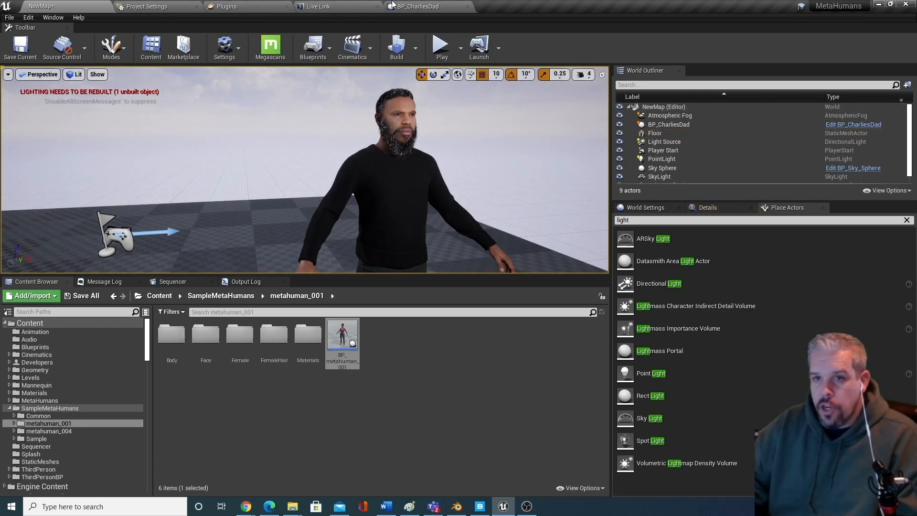
Check the BP_CharliesDad blueprint, and return to the level to view the character from the front.
{"action": "left_click", "coordinate": [418, 6]}
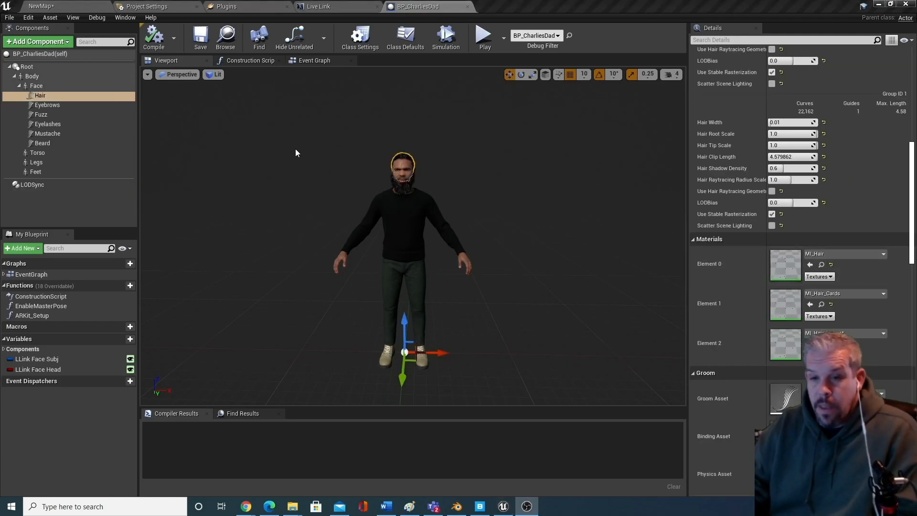
{"action": "left_click", "coordinate": [90, 5]}
{"action": "right_click_drag", "start_coordinate": [565, 196], "coordinate": [524, 188]}
{"action": "scroll", "coordinate": [437, 200], "scroll_direction": "down", "scroll_amount": 4}
{"action": "right_click_drag", "start_coordinate": [432, 195], "coordinate": [432, 194]}
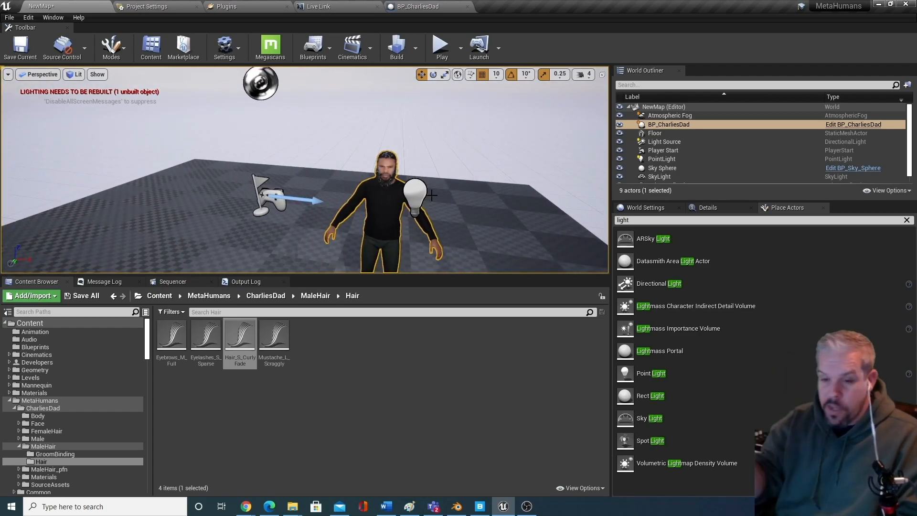
{"action": "right_click_drag", "start_coordinate": [432, 195], "coordinate": [432, 175]}
{"action": "middle_click_drag", "start_coordinate": [439, 191], "coordinate": [432, 218]}
{"action": "left_click_drag", "start_coordinate": [439, 191], "coordinate": [441, 178]}
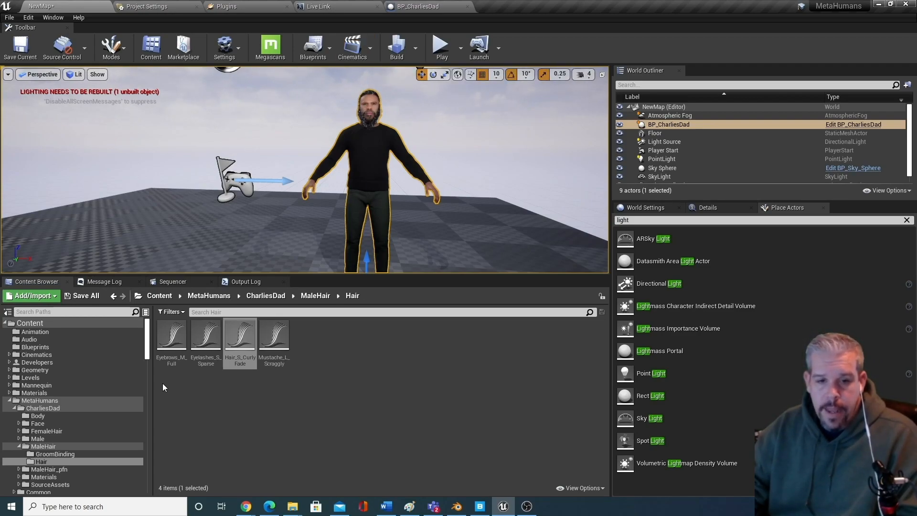
Collapse the MetaHumans folder and show the contents of the top-level Content folder.
{"action": "left_click", "coordinate": [185, 282]}
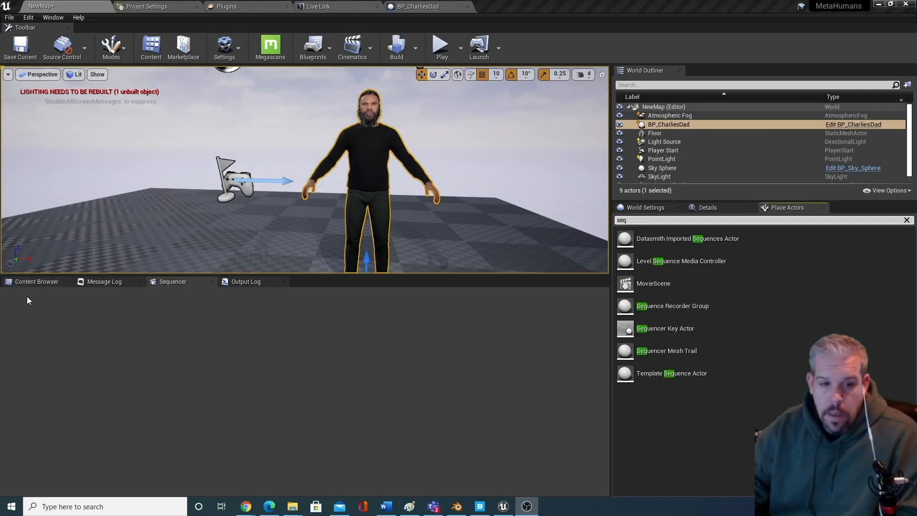
{"action": "left_click", "coordinate": [35, 282]}
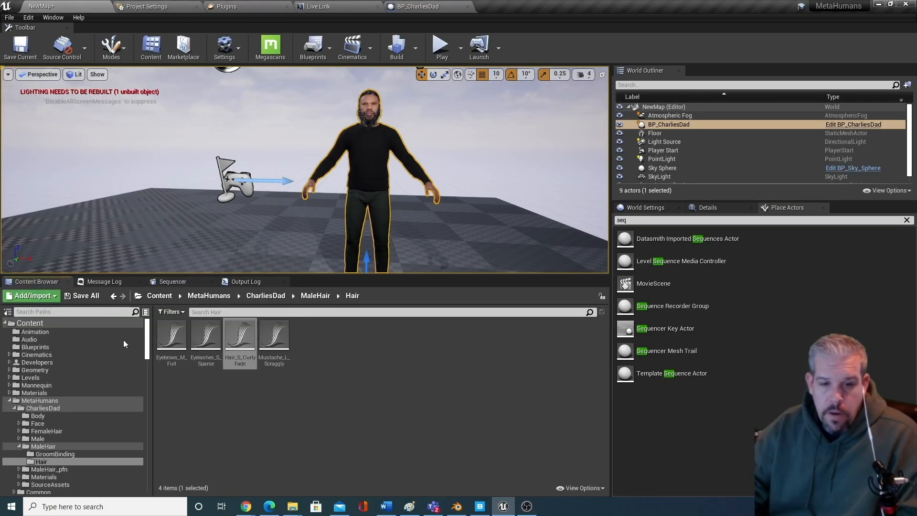
{"action": "left_click", "coordinate": [10, 402]}
{"action": "left_click", "coordinate": [32, 323]}
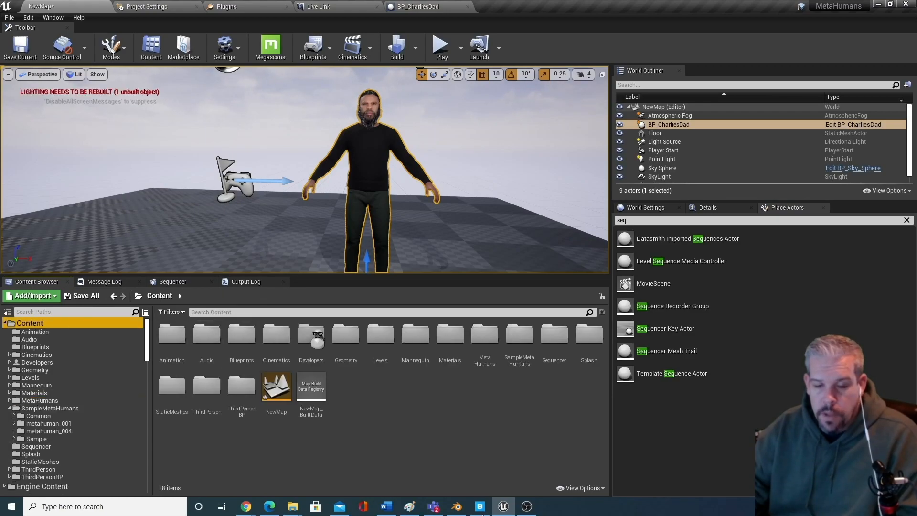
Create a folder named Sequences in the Content folder, and delete it again.
{"action": "right_click", "coordinate": [382, 428]}
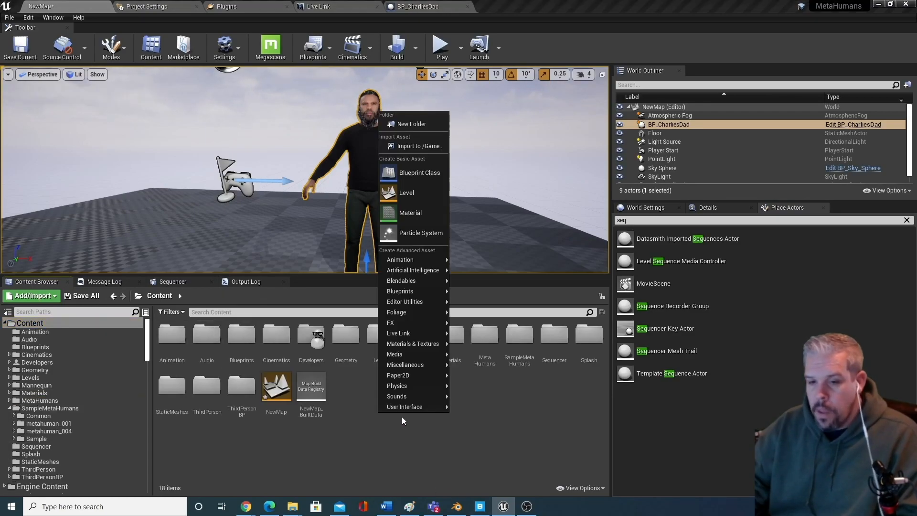
{"action": "left_click", "coordinate": [410, 123]}
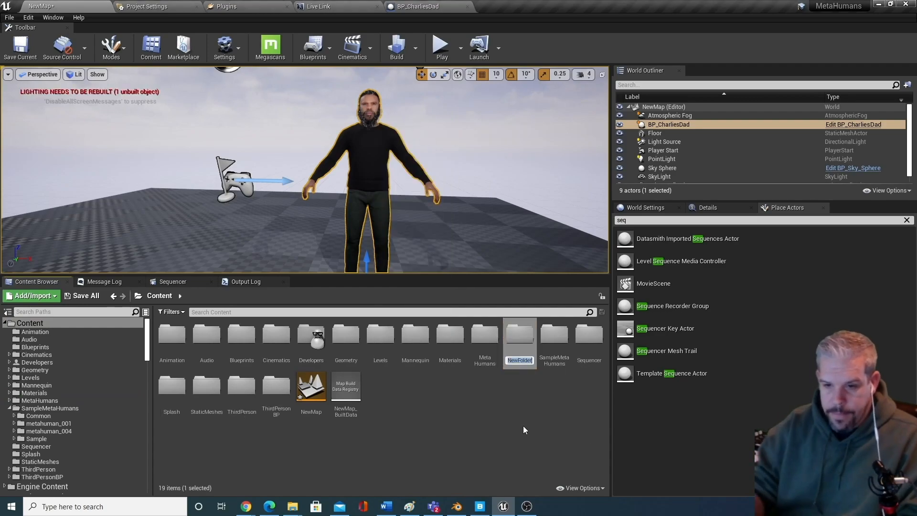
{"action": "type", "text": "Seque"}
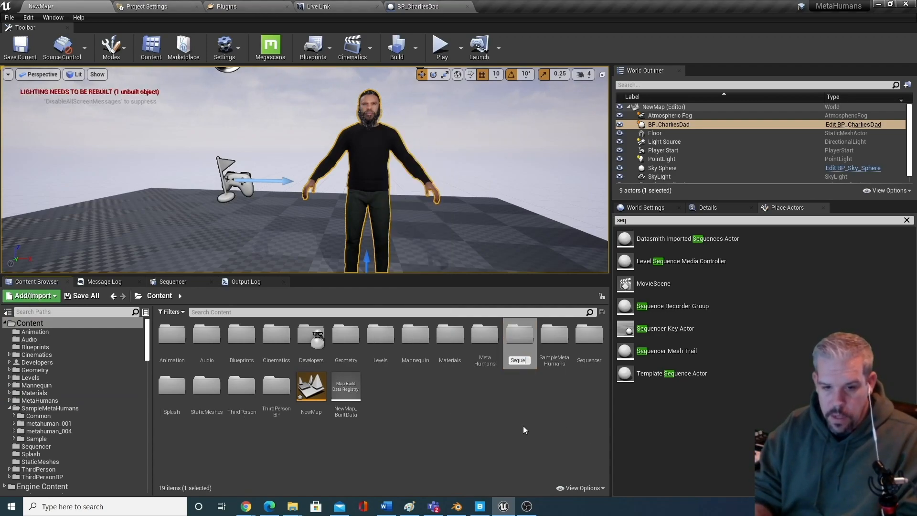
{"action": "type", "text": "nces"}
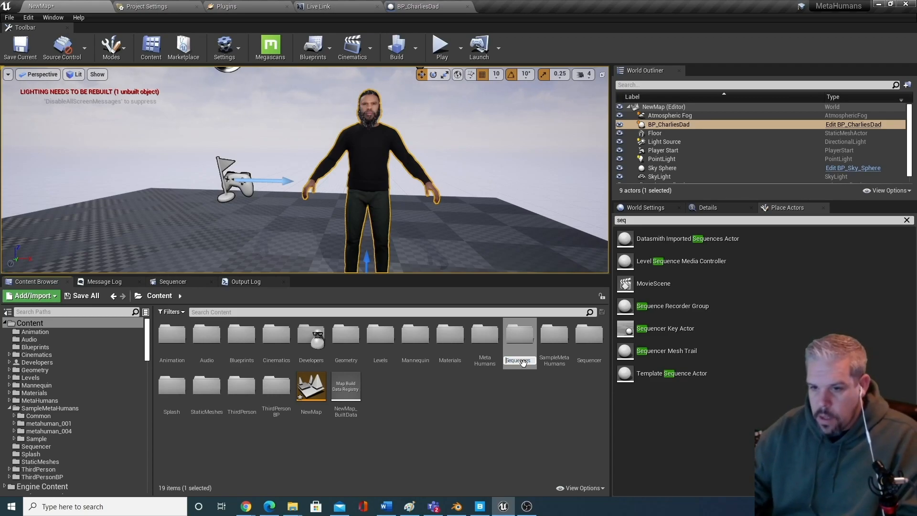
{"action": "key", "text": "Return"}
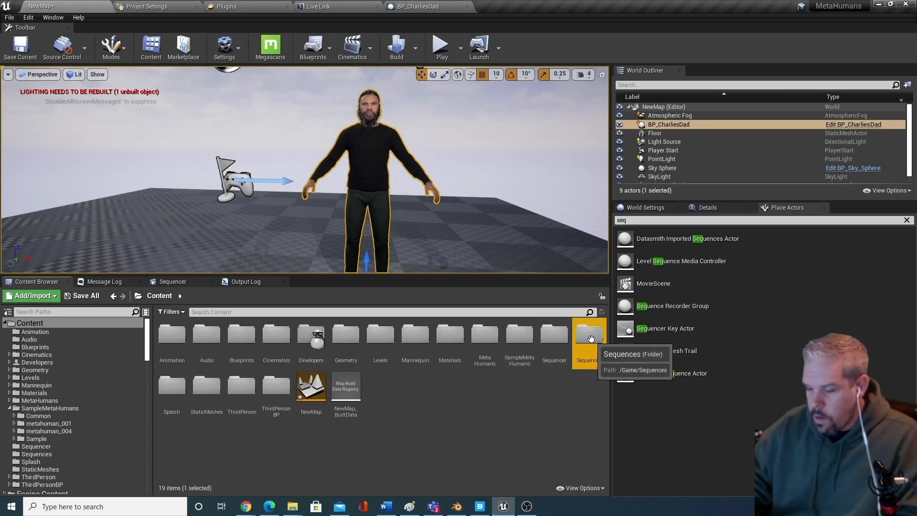
{"action": "key", "text": "Delete"}
{"action": "left_click", "coordinate": [622, 363]}
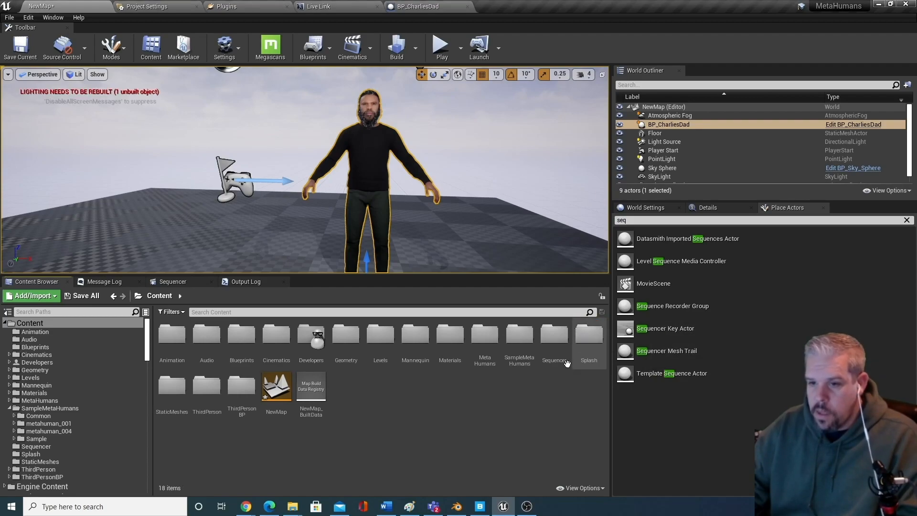
Set the Sequencer folder's color to a magenta of about hex sRGB BC59B2FF.
{"action": "left_click", "coordinate": [544, 337]}
{"action": "right_click", "coordinate": [540, 339]}
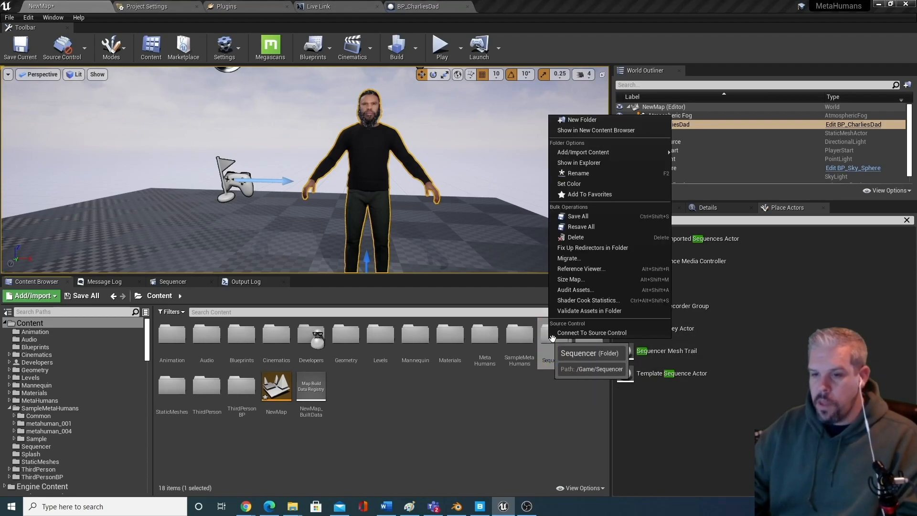
{"action": "left_click", "coordinate": [578, 186]}
{"action": "left_click_drag", "start_coordinate": [644, 266], "coordinate": [663, 239]}
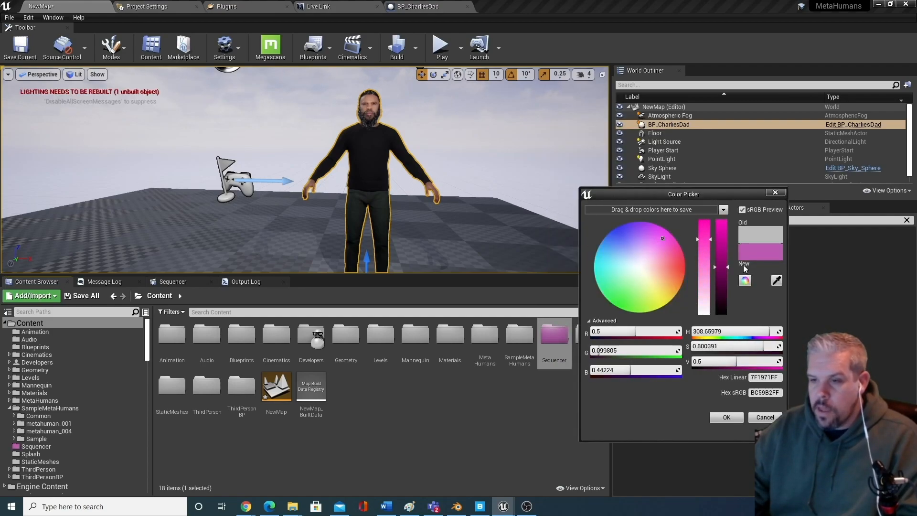
{"action": "left_click", "coordinate": [728, 418]}
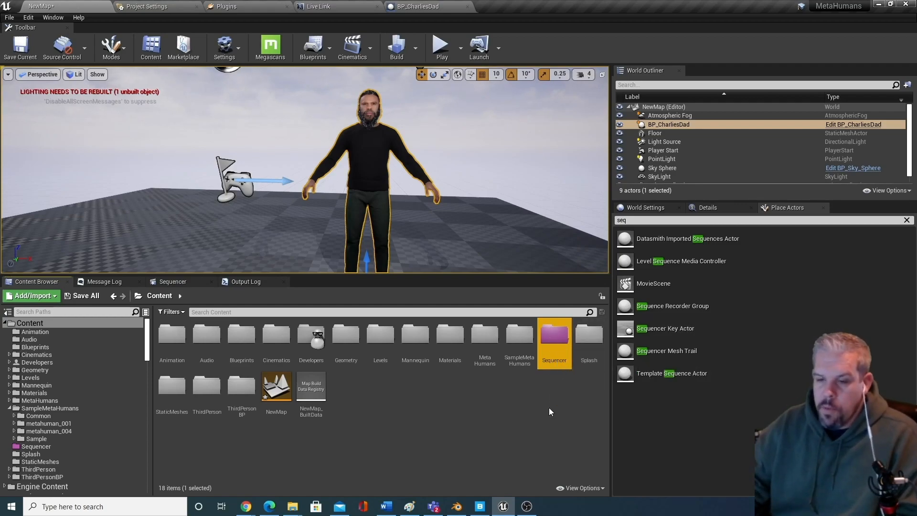
{"action": "left_click", "coordinate": [447, 421]}
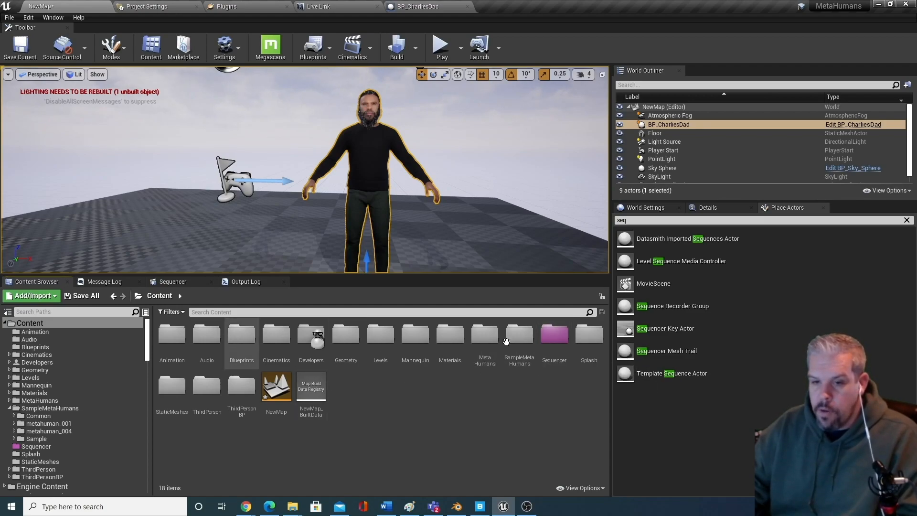
Create a Level Sequence asset named CharilesDad_Sequence inside the Sequencer folder.
{"action": "left_click", "coordinate": [561, 339]}
{"action": "double_click", "coordinate": [561, 338]}
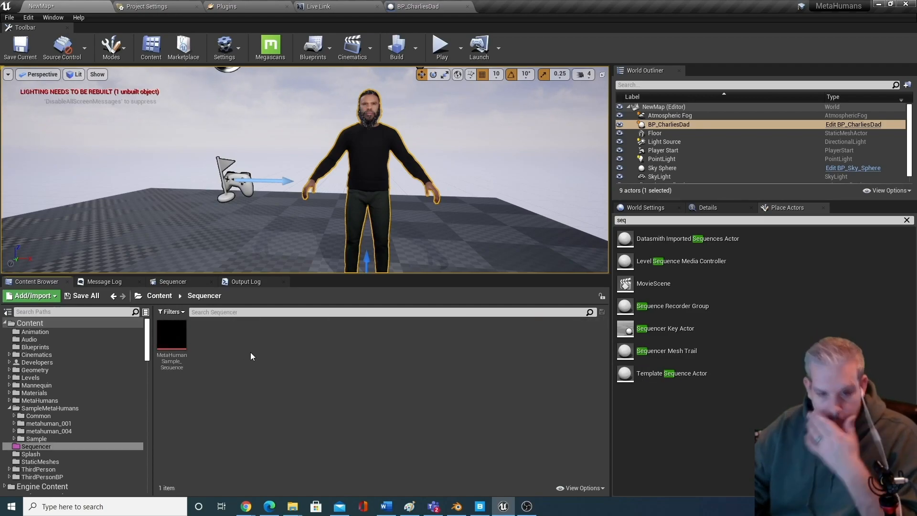
{"action": "right_click", "coordinate": [218, 354]}
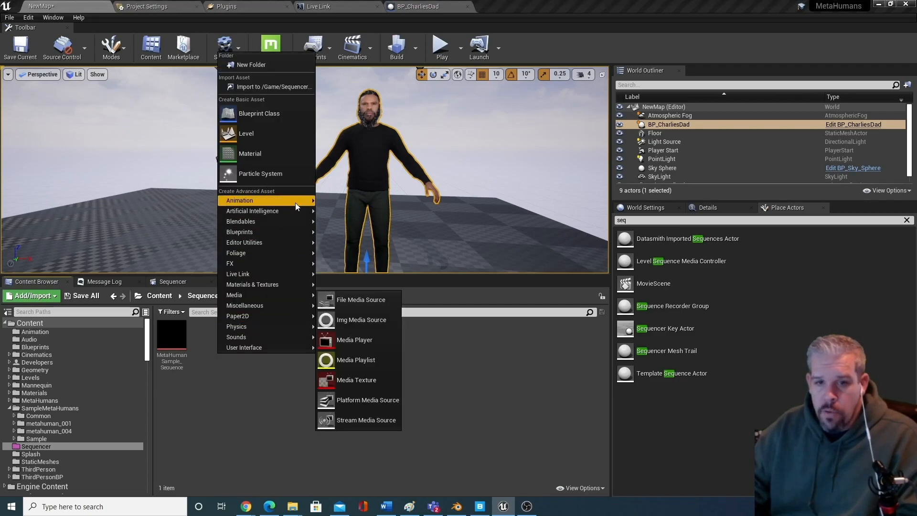
{"action": "mouse_move", "coordinate": [295, 202]}
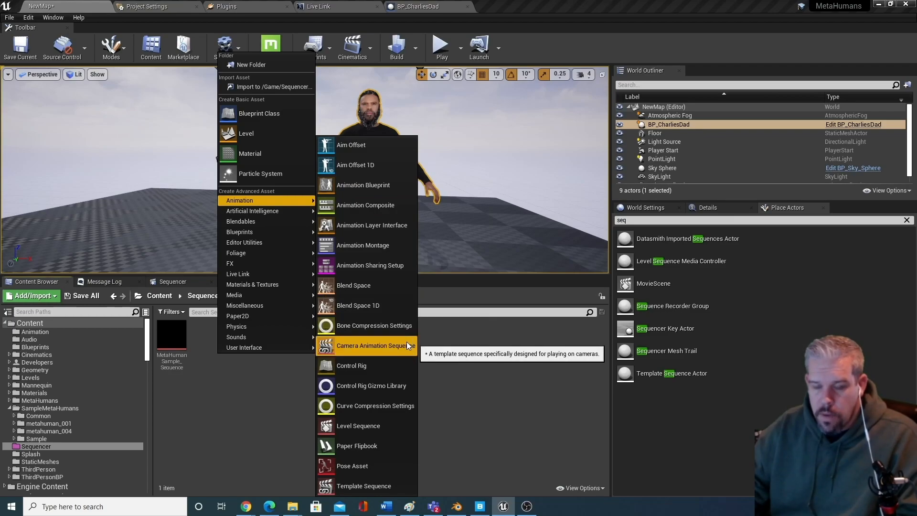
{"action": "left_click", "coordinate": [376, 425]}
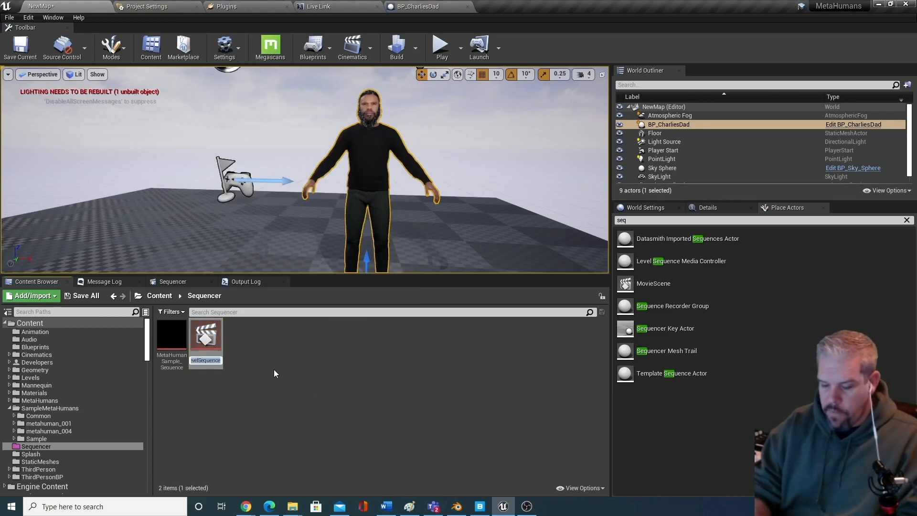
{"action": "type", "text": "Charl"}
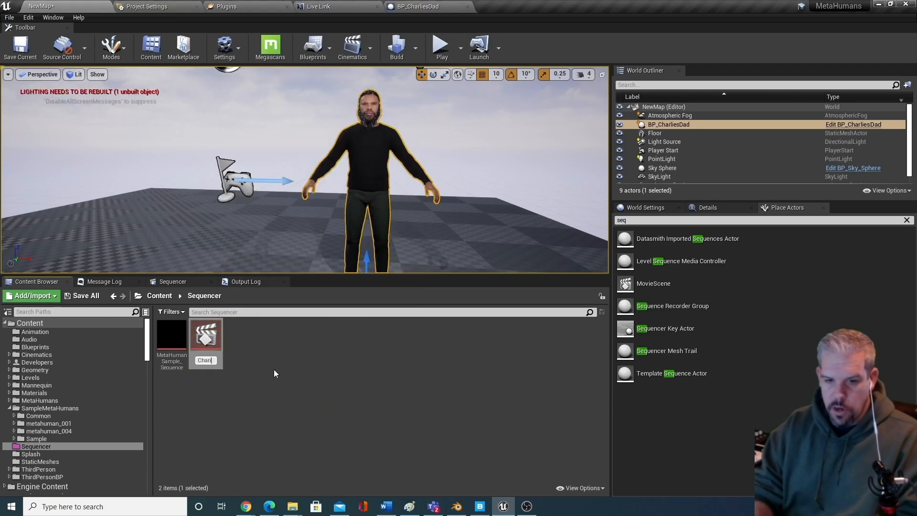
{"action": "type", "text": "esDad"}
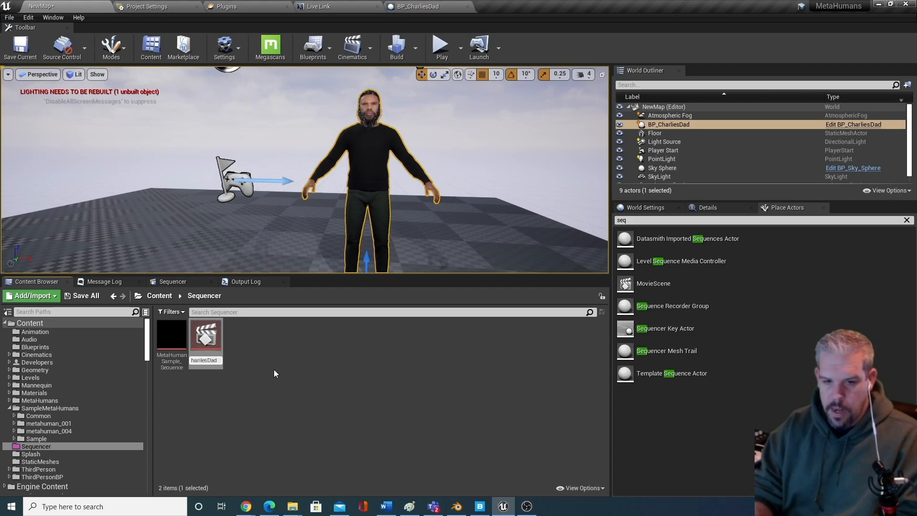
{"action": "type", "text": "_Sq"}
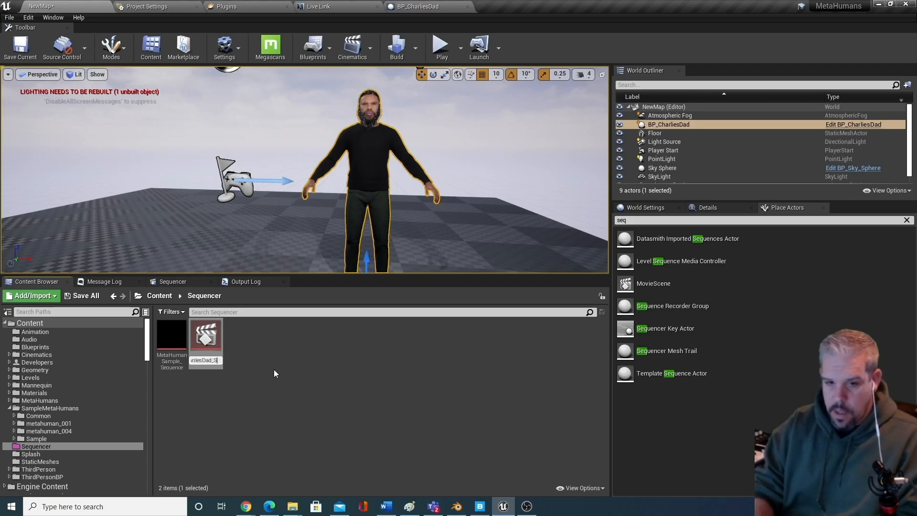
{"action": "key", "text": "BackSpace"}
{"action": "type", "text": "equence"}
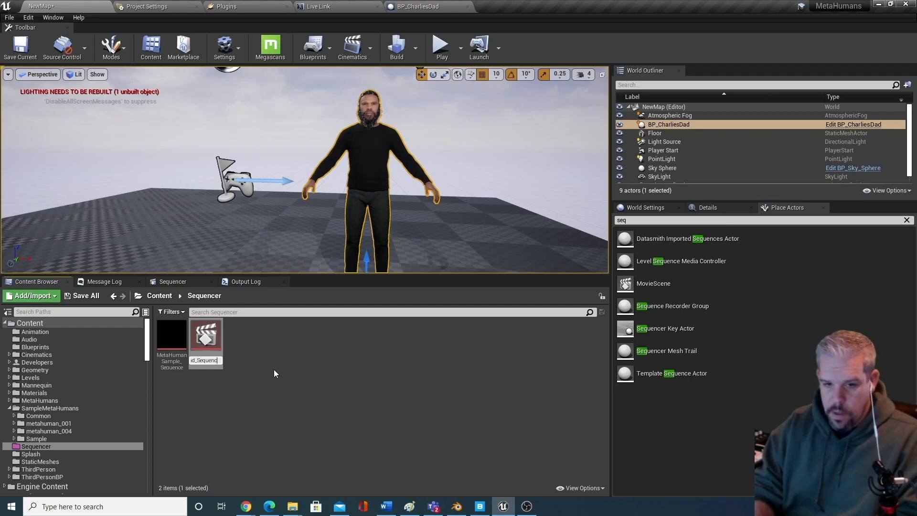
{"action": "key", "text": "Return"}
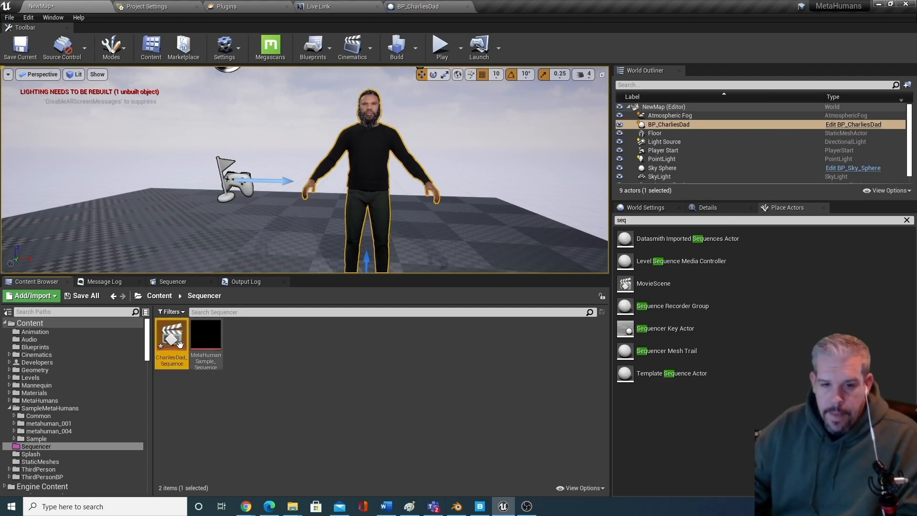
Place CharilesDad_Sequence in the level beside the character and move it to about X -20, Y -20, Z 40.
{"action": "left_click_drag", "start_coordinate": [180, 325], "coordinate": [207, 239]}
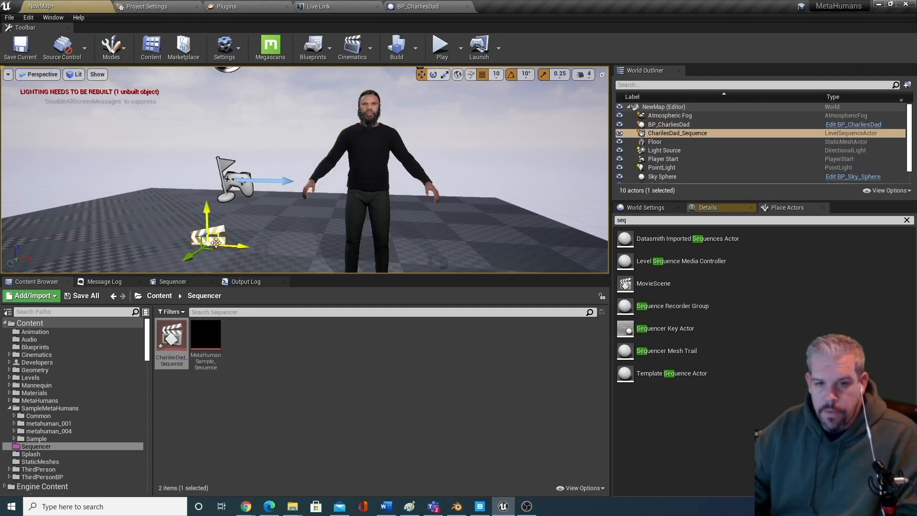
{"action": "left_click", "coordinate": [207, 236]}
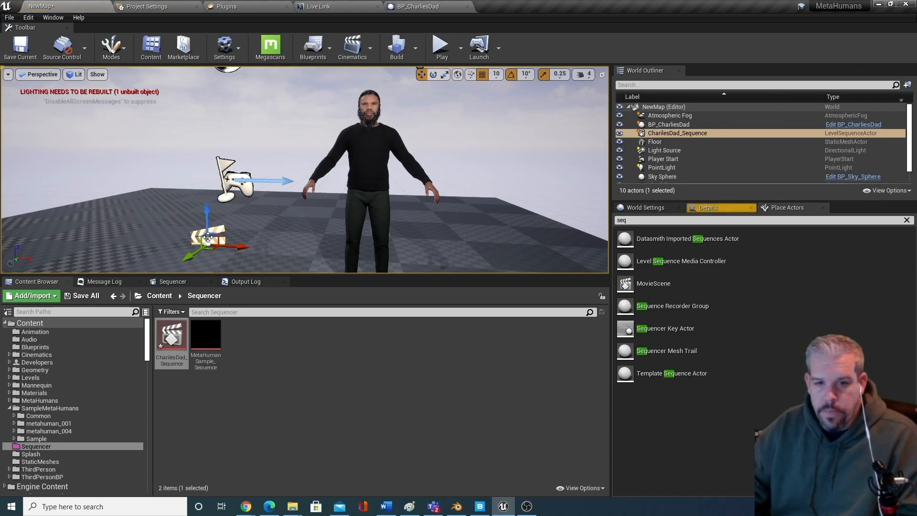
{"action": "left_click", "coordinate": [180, 283]}
{"action": "left_click_drag", "start_coordinate": [211, 237], "coordinate": [231, 222]}
Open the placed CharilesDad_Sequence for editing and add the BP_CharliesDad actor to it as a track.
{"action": "left_click", "coordinate": [724, 208]}
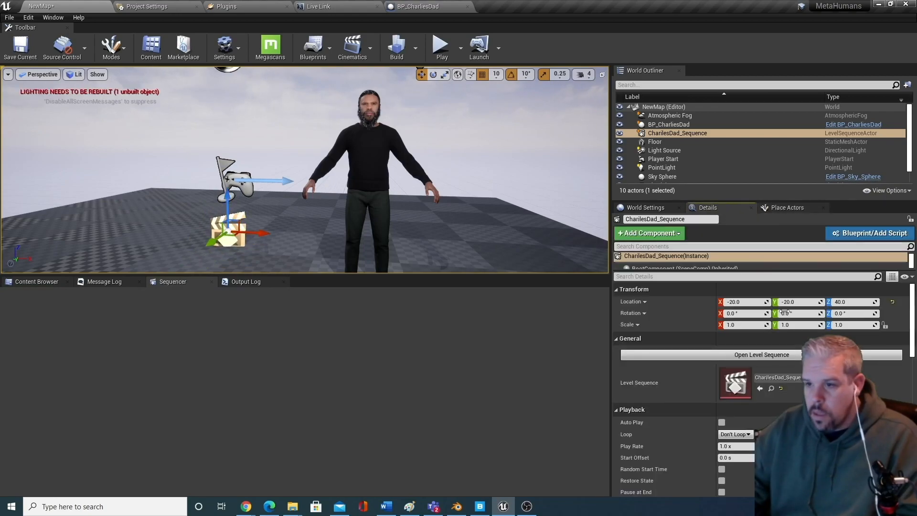
{"action": "left_click", "coordinate": [781, 357]}
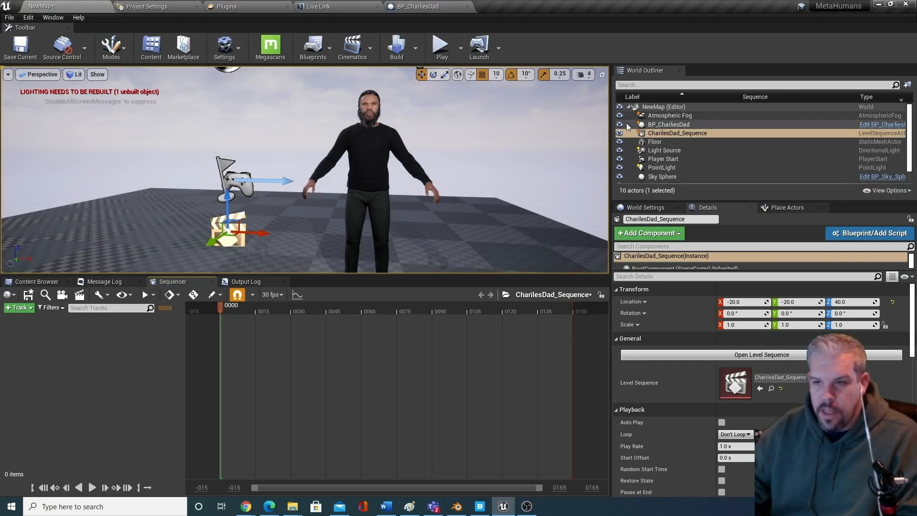
{"action": "left_click", "coordinate": [656, 126]}
{"action": "left_click_drag", "start_coordinate": [657, 130], "coordinate": [99, 344]}
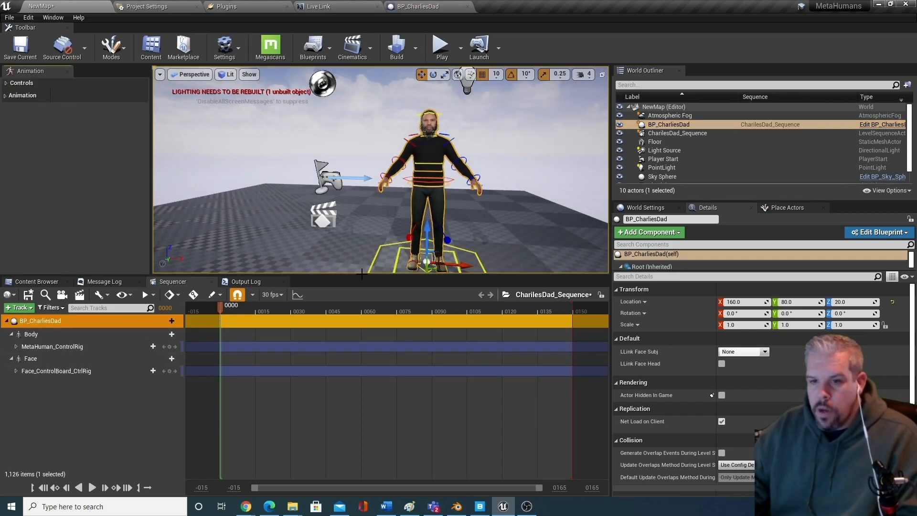
Try to raise the character's right hand by moving hand_r_fk_ctrl upward.
{"action": "mouse_move", "coordinate": [501, 199]}
{"action": "right_mouse_down"}
{"action": "mouse_move", "coordinate": [502, 234]}
{"action": "mouse_move", "coordinate": [502, 200]}
{"action": "right_mouse_up"}
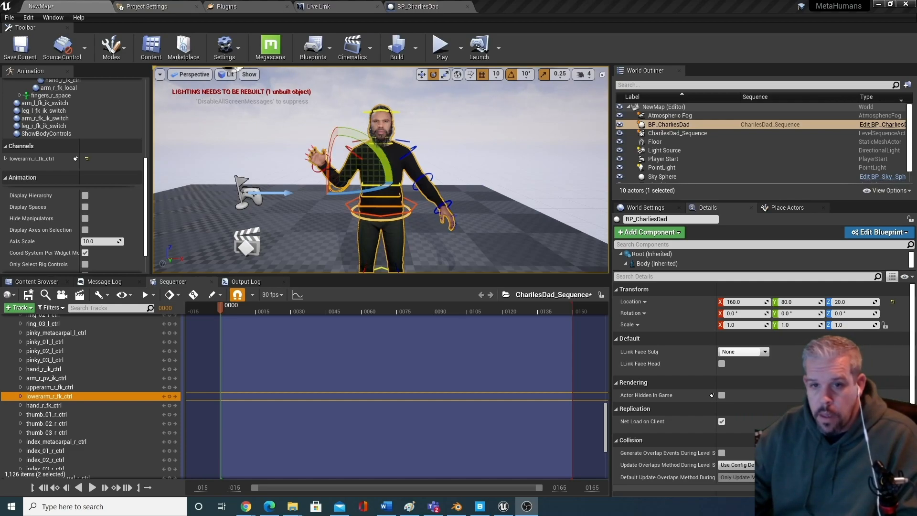
{"action": "left_click", "coordinate": [327, 152]}
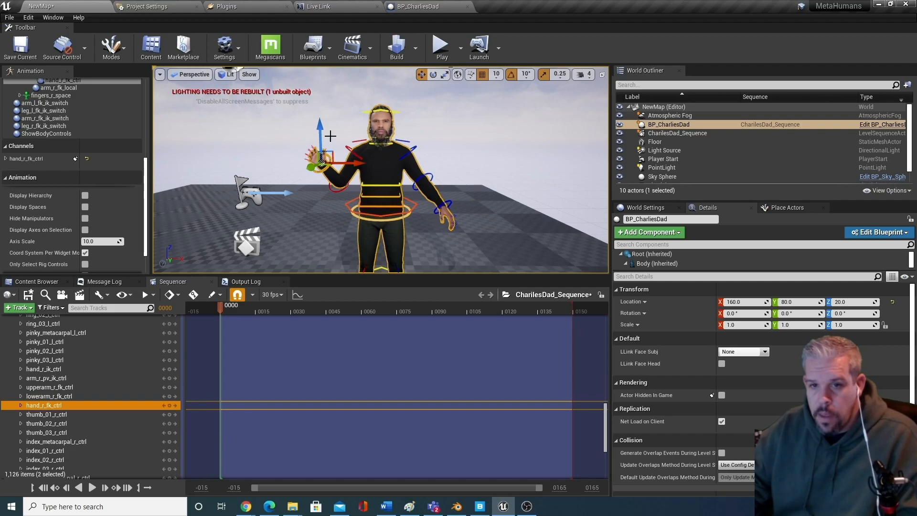
{"action": "left_click_drag", "start_coordinate": [320, 130], "coordinate": [290, 123]}
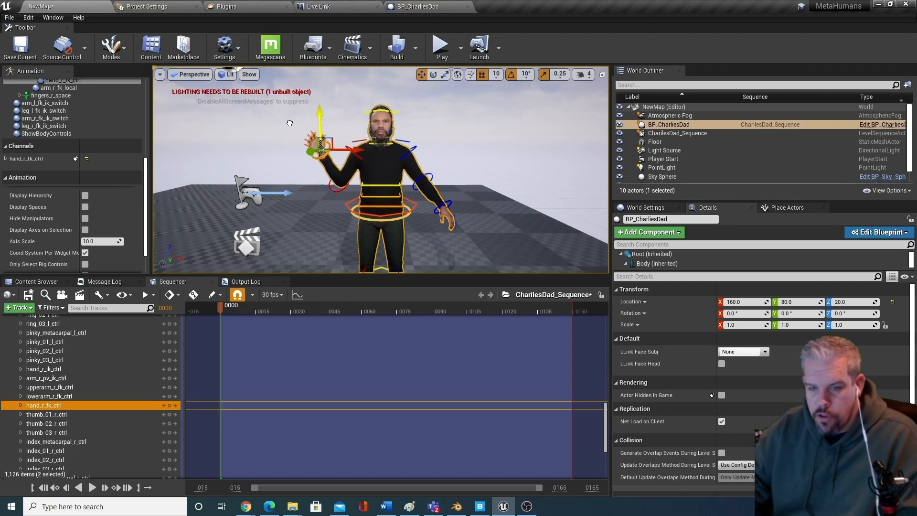
{"action": "left_click", "coordinate": [301, 133]}
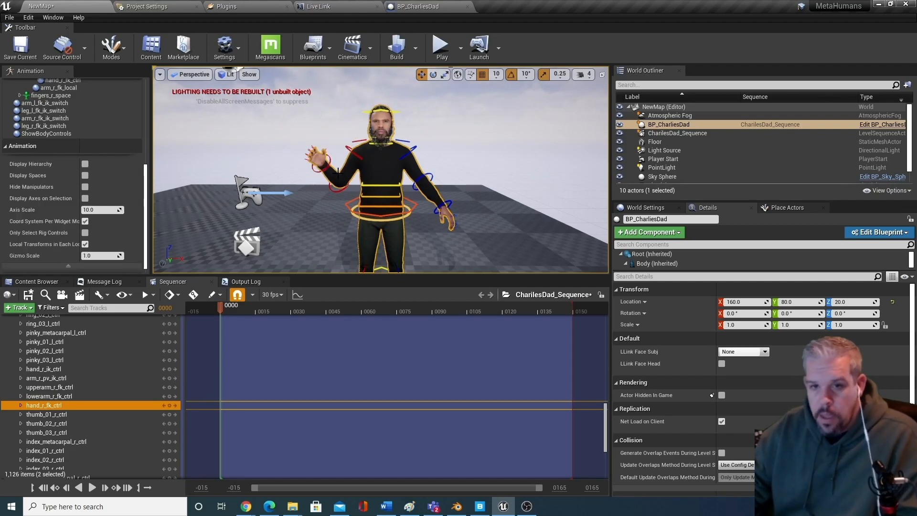
Rotate lowerarm_r_fk_ctrl to swing the character's right forearm outward and down, and select hand_r_fk_ctrl.
{"action": "left_click", "coordinate": [338, 191]}
{"action": "key", "text": "e"}
{"action": "mouse_move", "coordinate": [381, 150]}
{"action": "left_mouse_down"}
{"action": "mouse_move", "coordinate": [350, 124]}
{"action": "mouse_move", "coordinate": [383, 149]}
{"action": "mouse_move", "coordinate": [300, 128]}
{"action": "mouse_move", "coordinate": [395, 161]}
{"action": "left_mouse_up"}
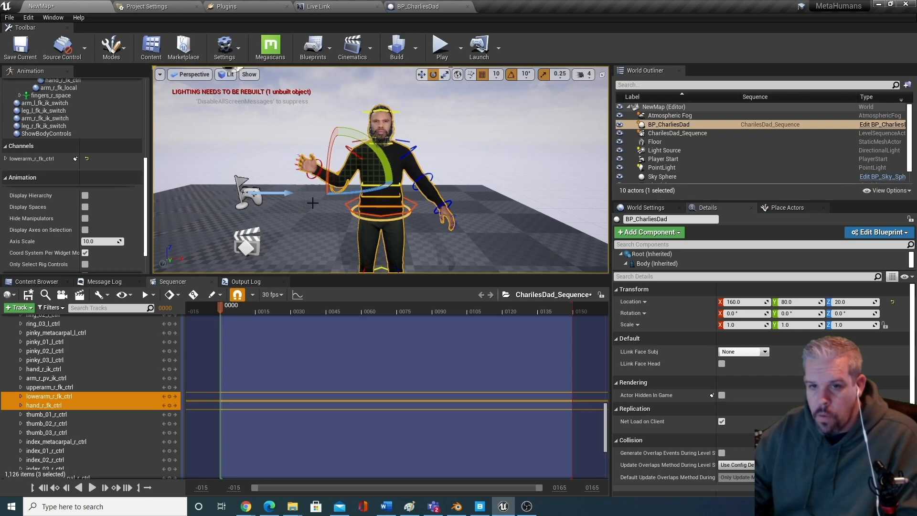
{"action": "left_click", "coordinate": [313, 169]}
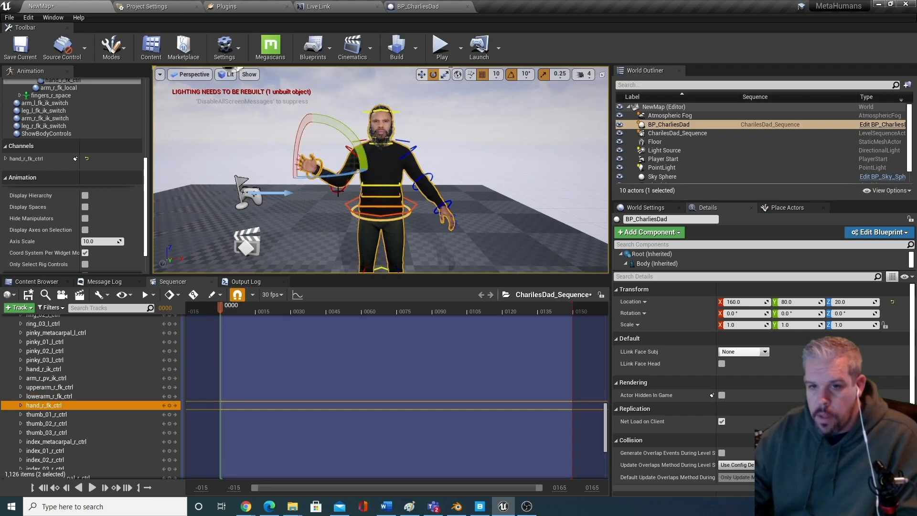
{"action": "left_click", "coordinate": [338, 191]}
{"action": "left_click_drag", "start_coordinate": [329, 149], "coordinate": [351, 164]}
{"action": "left_click", "coordinate": [315, 198]}
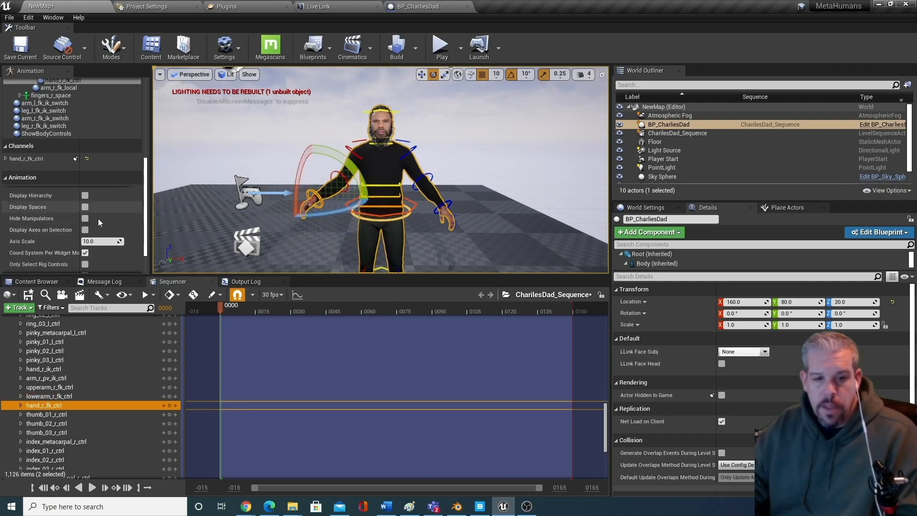
Show the contents of the Utilities folder under MetaHumans/Common/Common, collapsing the SampleMetaHumans and MaleHair folders along the way.
{"action": "left_click", "coordinate": [35, 282]}
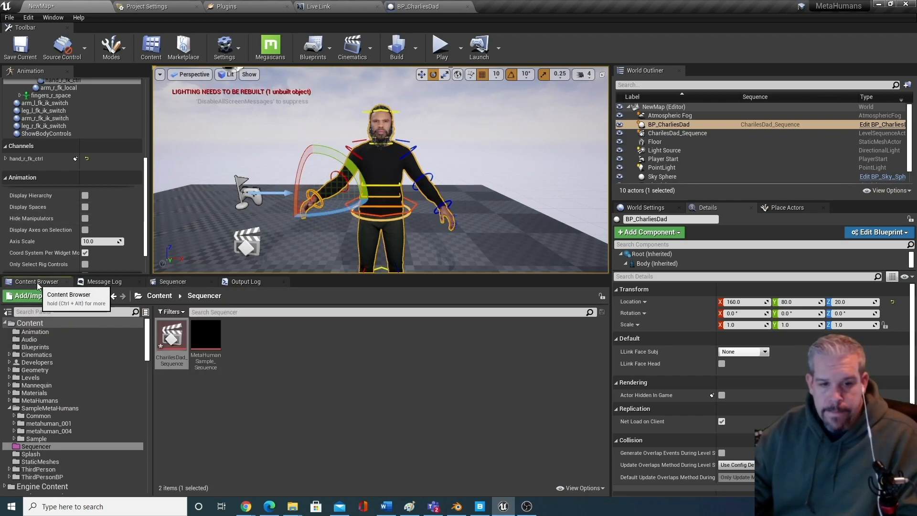
{"action": "left_click", "coordinate": [10, 408]}
{"action": "left_click", "coordinate": [10, 400]}
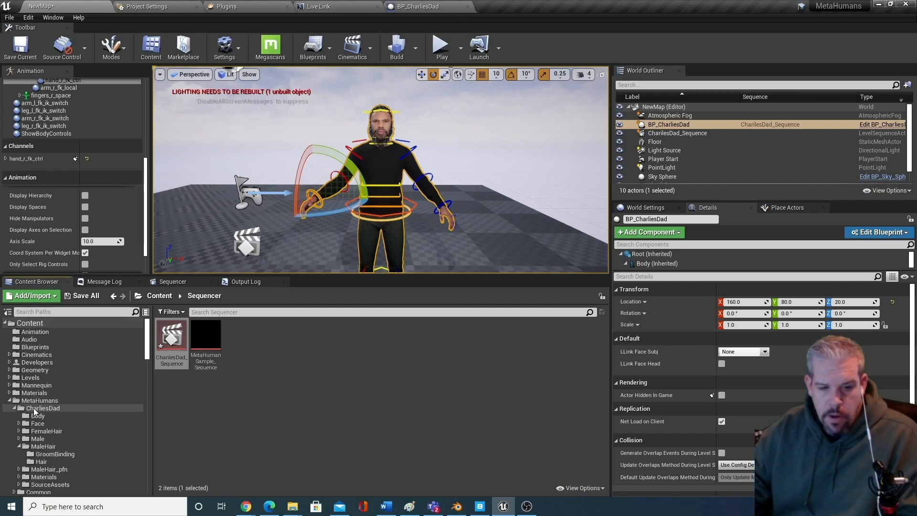
{"action": "scroll", "coordinate": [67, 422], "scroll_direction": "down", "scroll_amount": 3}
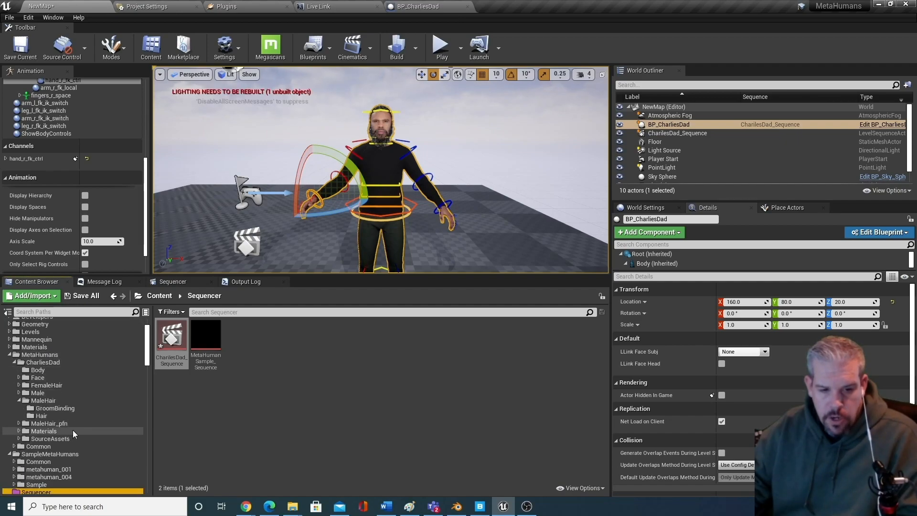
{"action": "left_click", "coordinate": [19, 401]}
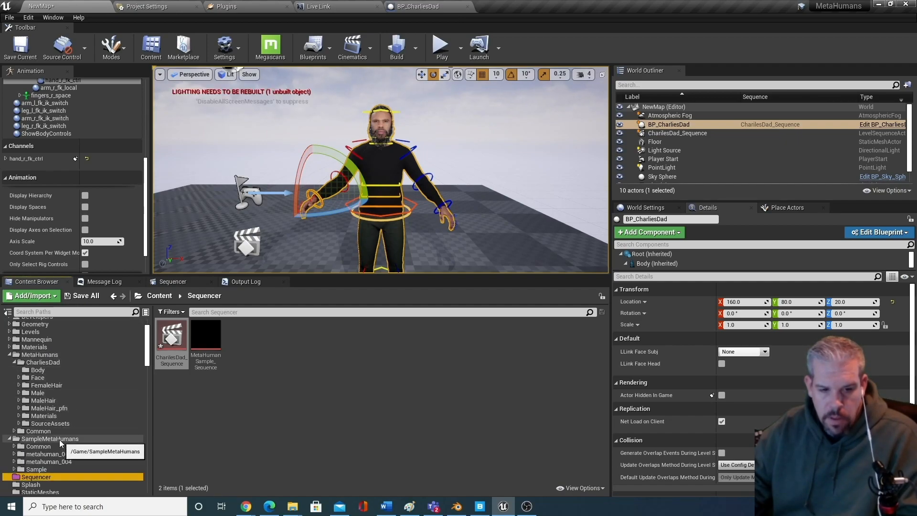
{"action": "left_click", "coordinate": [34, 431]}
{"action": "left_click", "coordinate": [14, 431]}
{"action": "scroll", "coordinate": [47, 411], "scroll_direction": "down", "scroll_amount": 3}
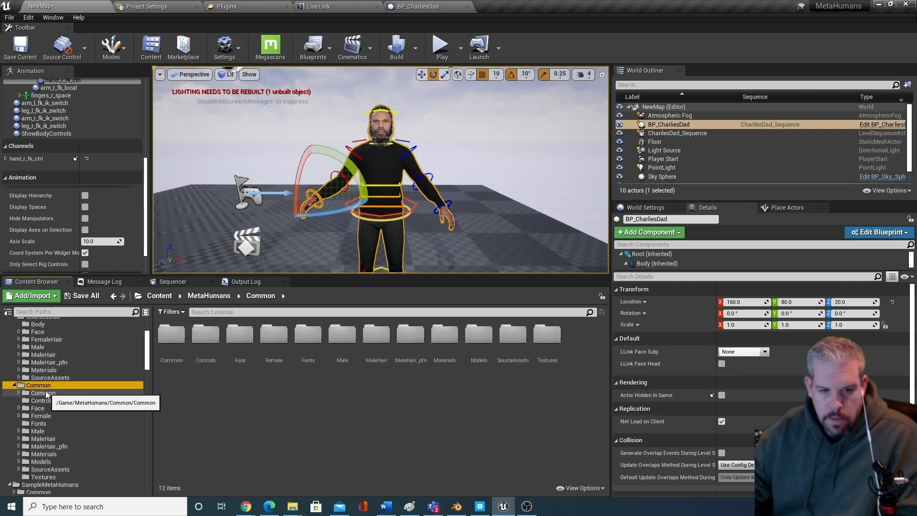
{"action": "left_click", "coordinate": [28, 394]}
{"action": "left_click", "coordinate": [19, 393]}
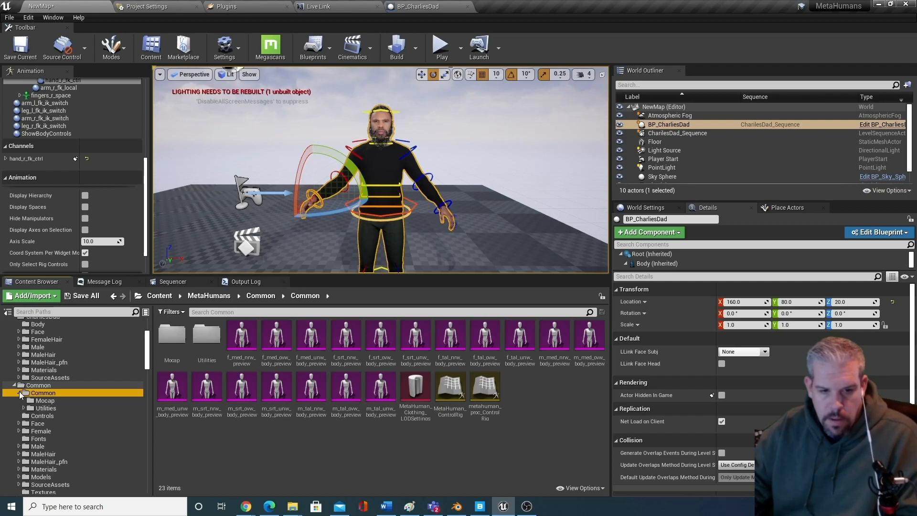
{"action": "left_click", "coordinate": [35, 409]}
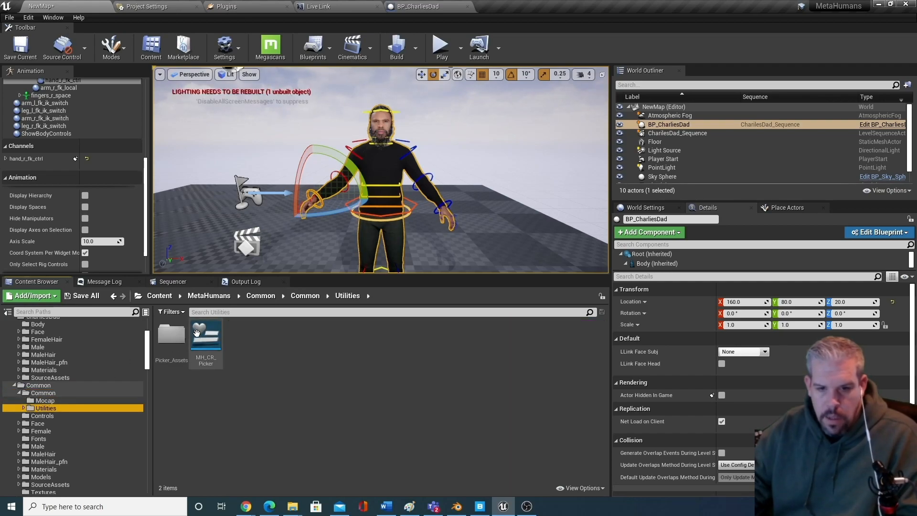
Run the MH_CR_Picker editor utility widget from the Utilities folder.
{"action": "left_click", "coordinate": [212, 340]}
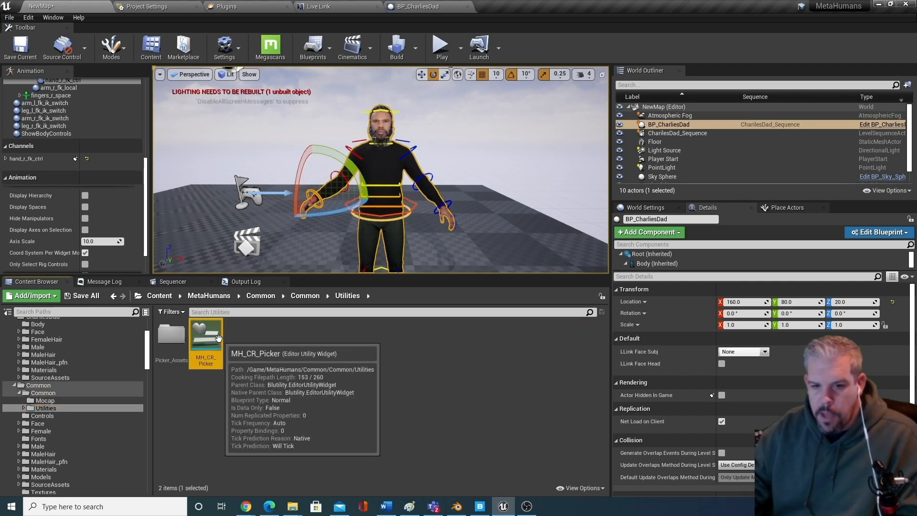
{"action": "right_click", "coordinate": [226, 342]}
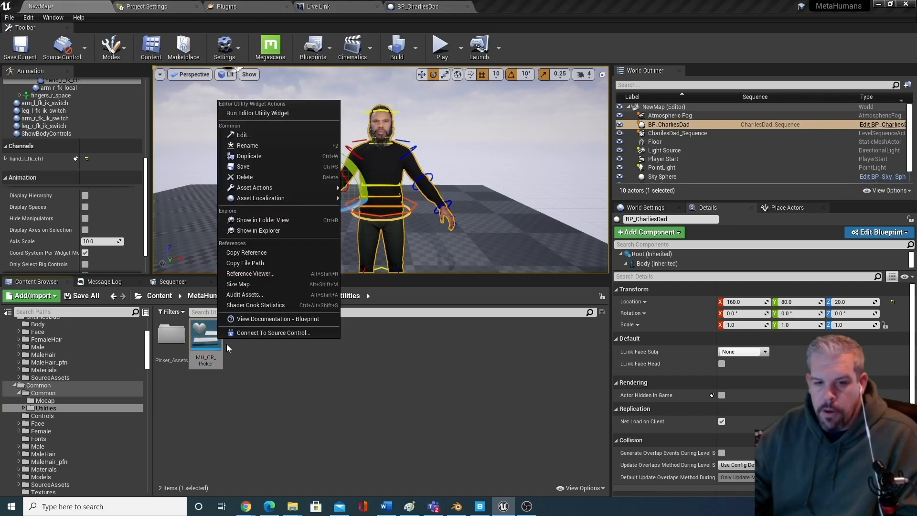
{"action": "left_click", "coordinate": [271, 114]}
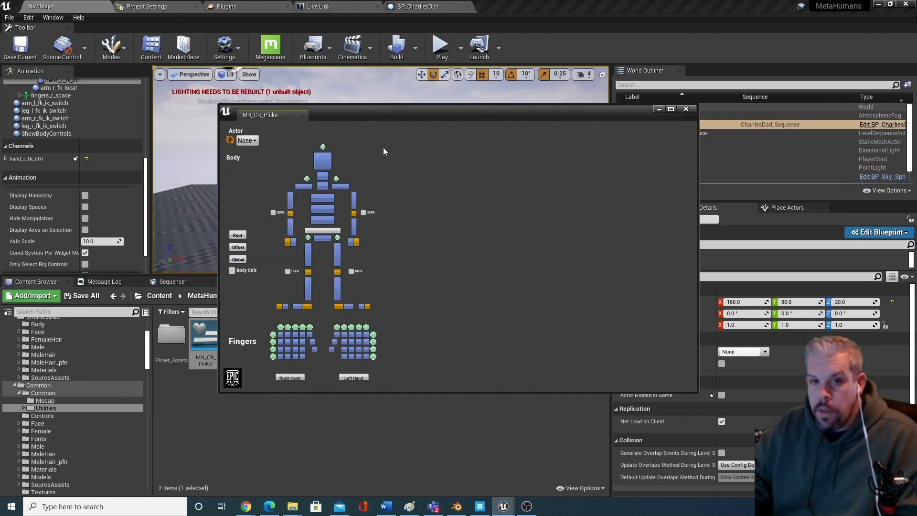
Dock the MH_CR_Picker beside the Details panel and set its actor to BP_CharliesDad.
{"action": "left_click_drag", "start_coordinate": [268, 113], "coordinate": [860, 205]}
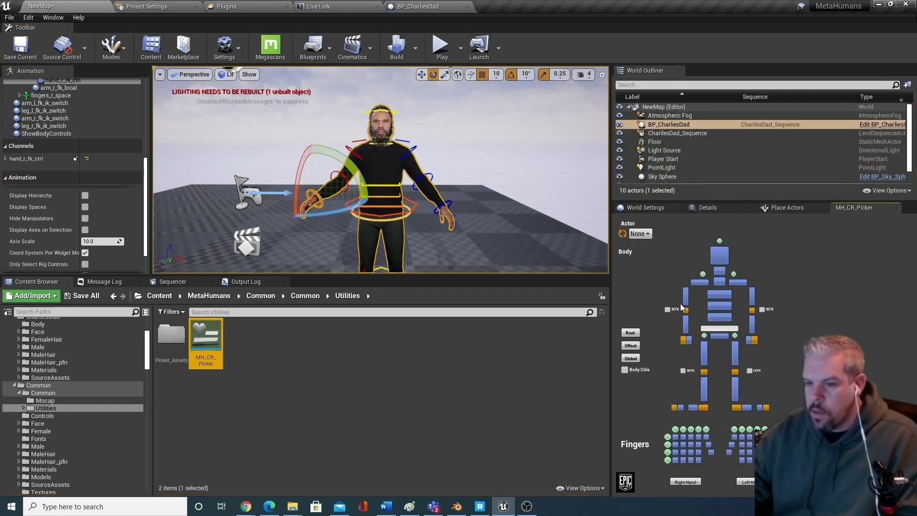
{"action": "left_click", "coordinate": [645, 234]}
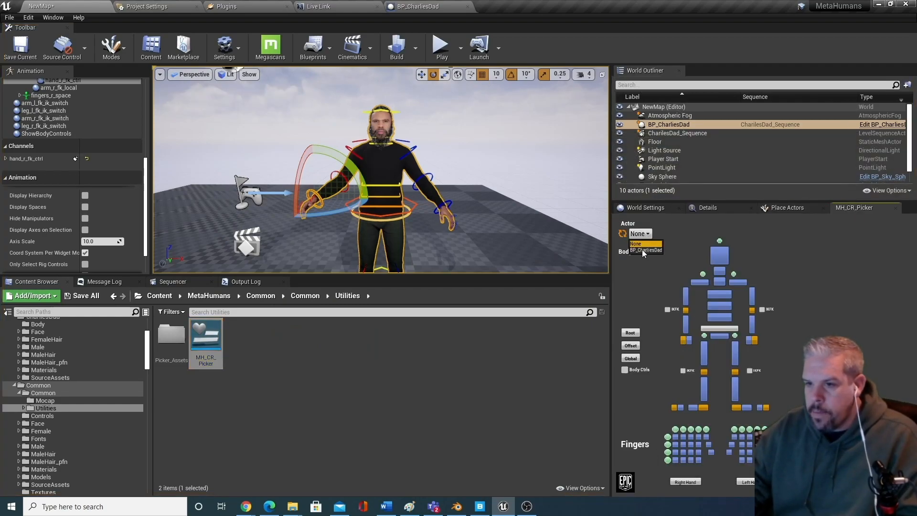
{"action": "left_click", "coordinate": [645, 250]}
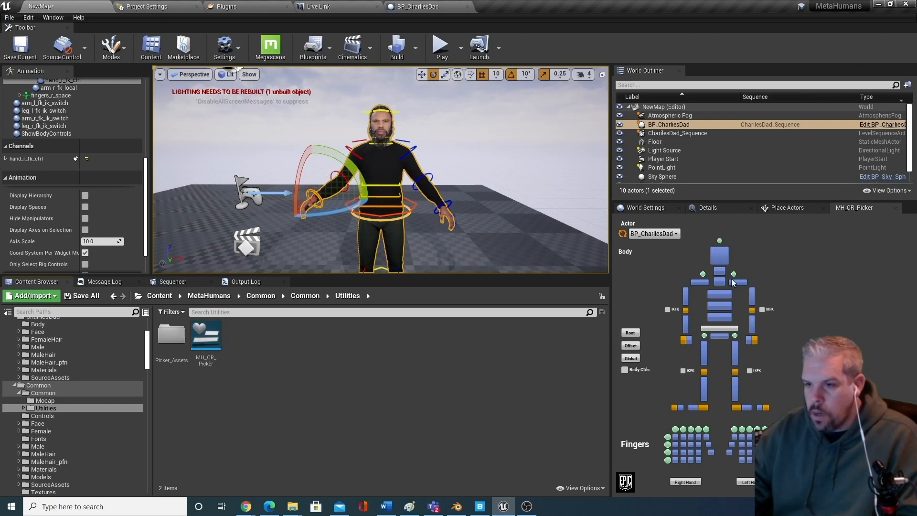
Select the character's head, neck and left upper-arm controls in turn through the picker's body diagram.
{"action": "left_click", "coordinate": [721, 262]}
{"action": "left_click", "coordinate": [723, 282]}
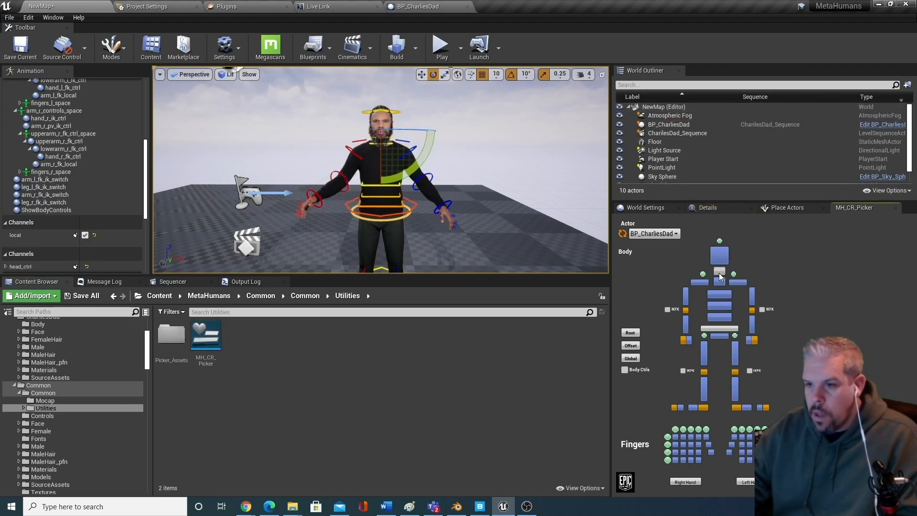
{"action": "left_click", "coordinate": [753, 297]}
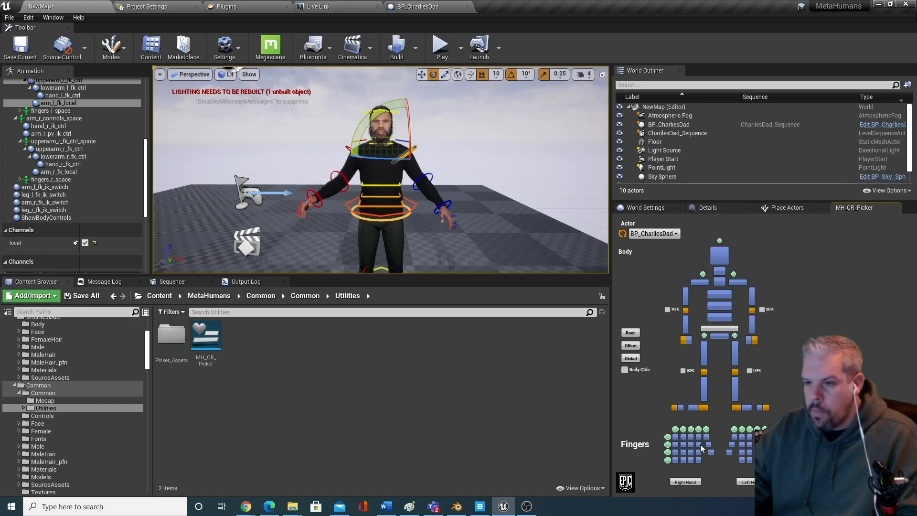
Switch the right arm to IK in the picker and move hand_r_ik_ctrl upward to raise the right hand.
{"action": "left_click", "coordinate": [668, 309]}
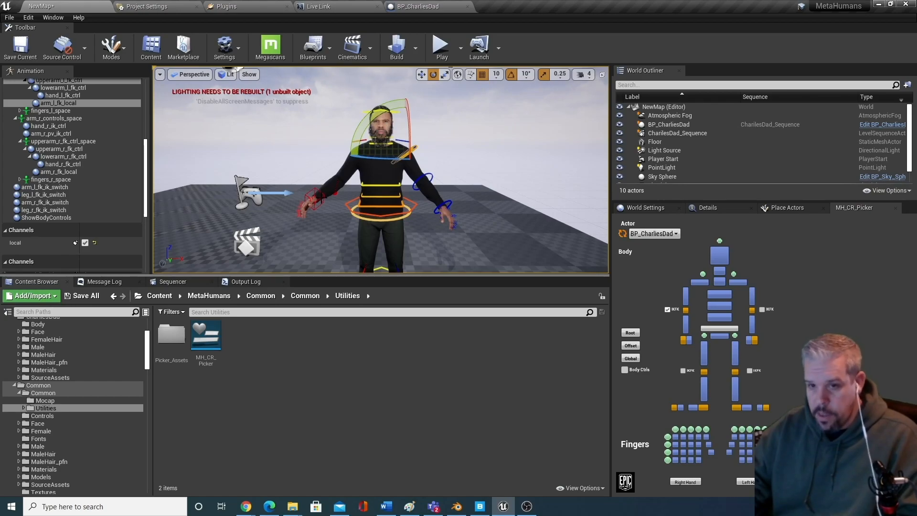
{"action": "left_click", "coordinate": [433, 152]}
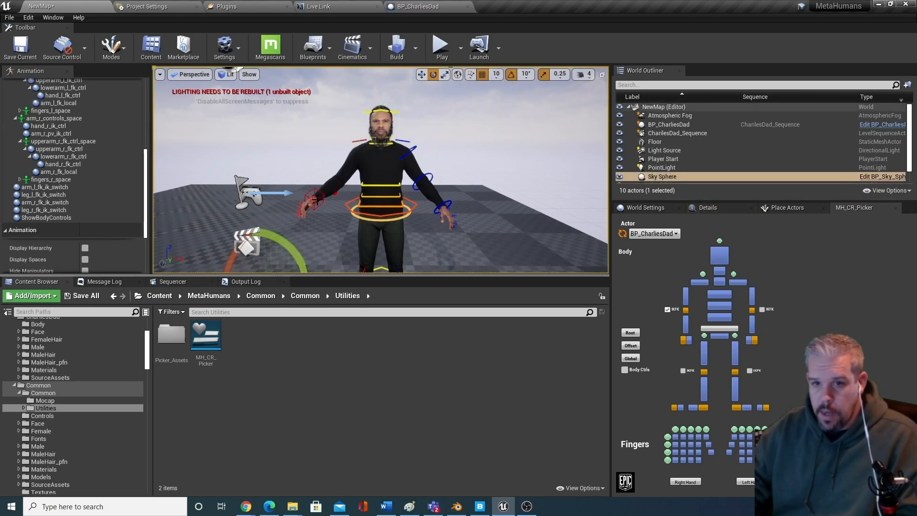
{"action": "scroll", "coordinate": [316, 203], "scroll_direction": "up", "scroll_amount": 1}
{"action": "scroll", "coordinate": [314, 219], "scroll_direction": "down", "scroll_amount": 1}
{"action": "middle_click_drag", "start_coordinate": [310, 222], "coordinate": [362, 187]}
{"action": "scroll", "coordinate": [312, 231], "scroll_direction": "up", "scroll_amount": 2}
{"action": "scroll", "coordinate": [313, 210], "scroll_direction": "up", "scroll_amount": 1}
{"action": "left_click", "coordinate": [371, 176]}
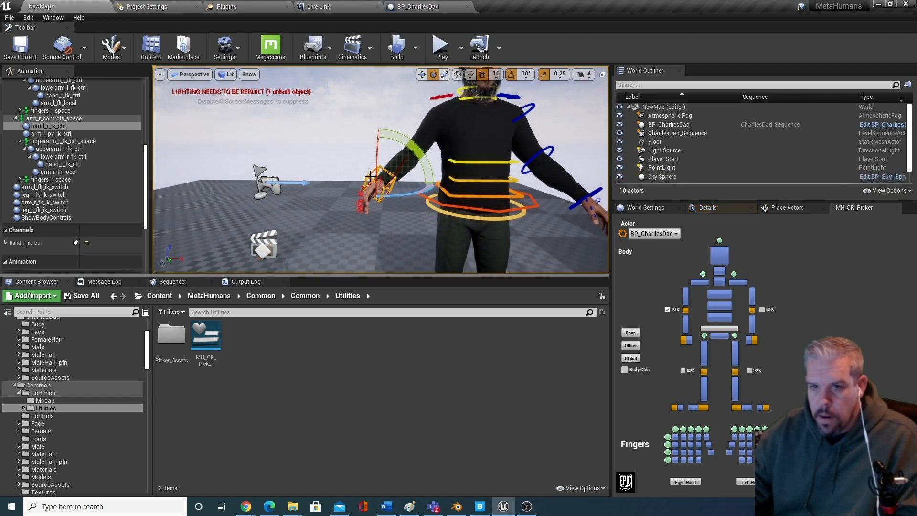
{"action": "key", "text": "w"}
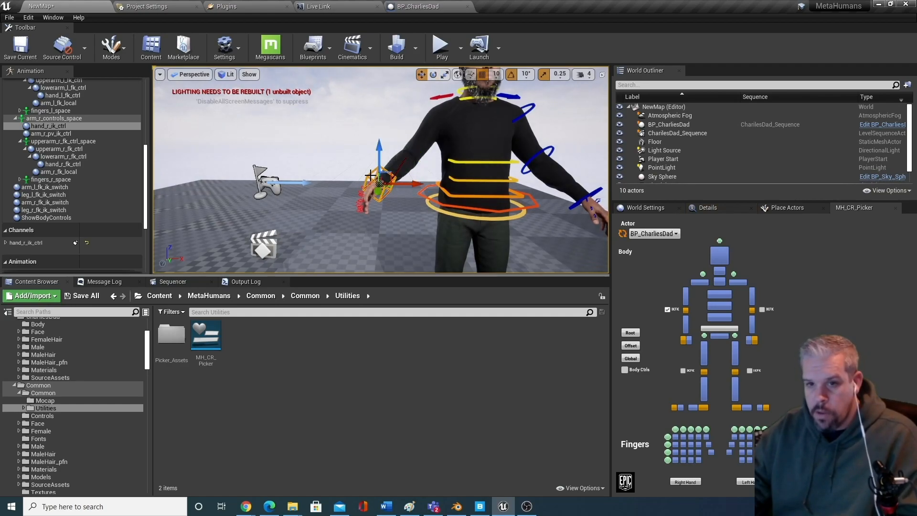
{"action": "left_click_drag", "start_coordinate": [382, 96], "coordinate": [402, 125]}
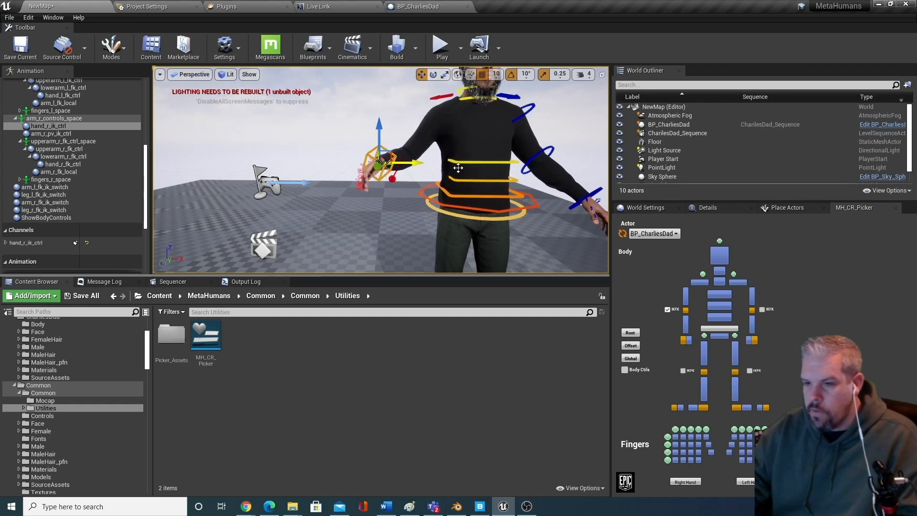
Switch the right arm back to FK in the picker and rotate hand_r_fk_ctrl.
{"action": "left_click", "coordinate": [667, 310]}
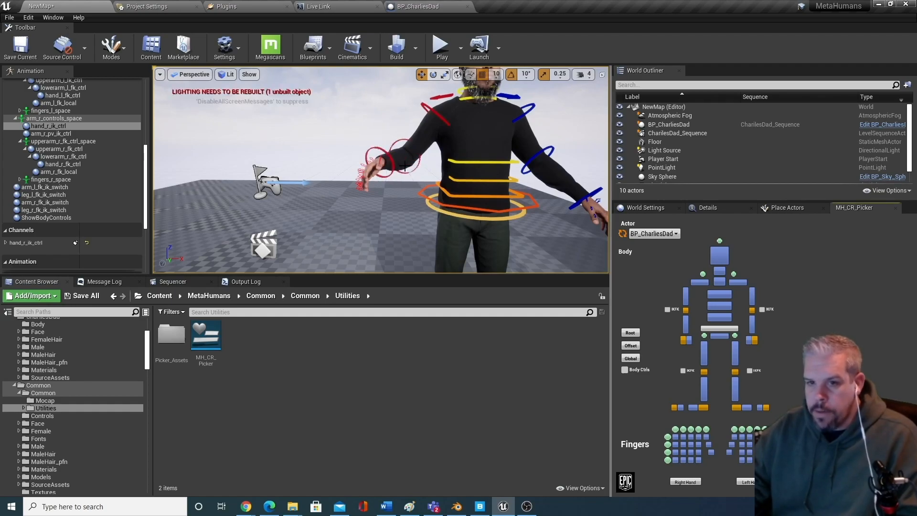
{"action": "left_click", "coordinate": [389, 158]}
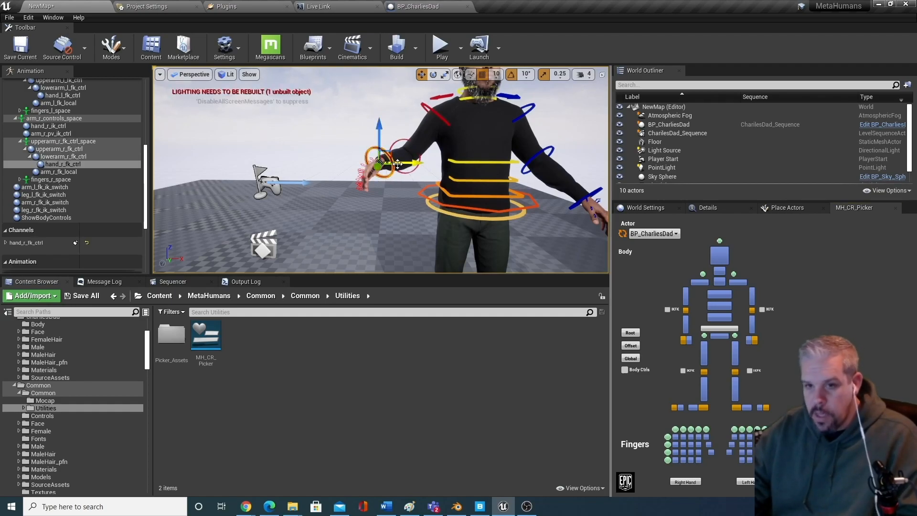
{"action": "key", "text": "r"}
{"action": "key", "text": "space"}
{"action": "key", "text": "space"}
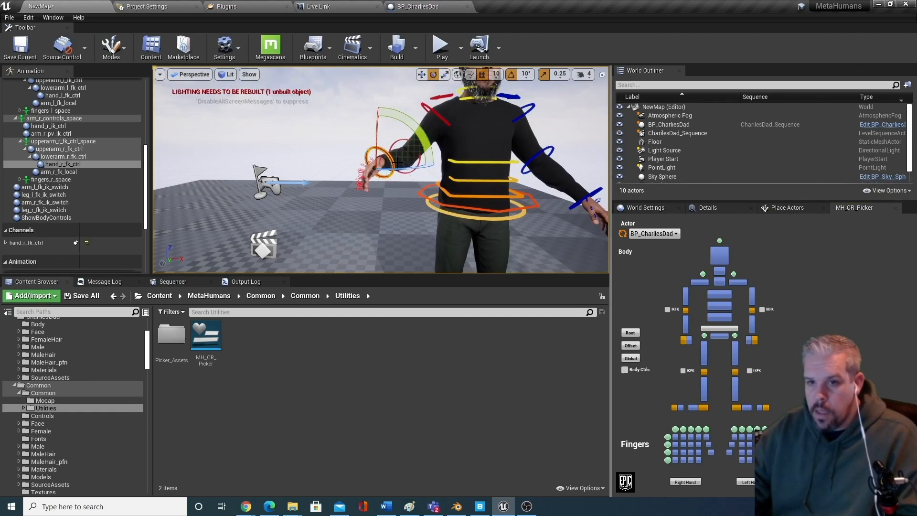
{"action": "left_click_drag", "start_coordinate": [413, 133], "coordinate": [421, 195]}
{"action": "scroll", "coordinate": [459, 152], "scroll_direction": "down", "scroll_amount": 5}
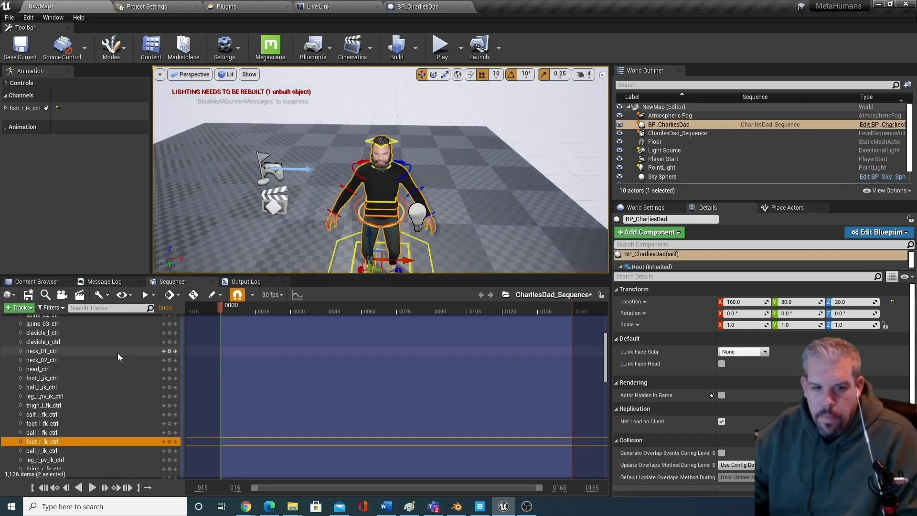
Collapse the MetaHuman_ControlRig track in the sequence and select the Face_ControlBoard_CtrlRig track.
{"action": "scroll", "coordinate": [77, 360], "scroll_direction": "up", "scroll_amount": 1}
{"action": "scroll", "coordinate": [77, 364], "scroll_direction": "up", "scroll_amount": 2}
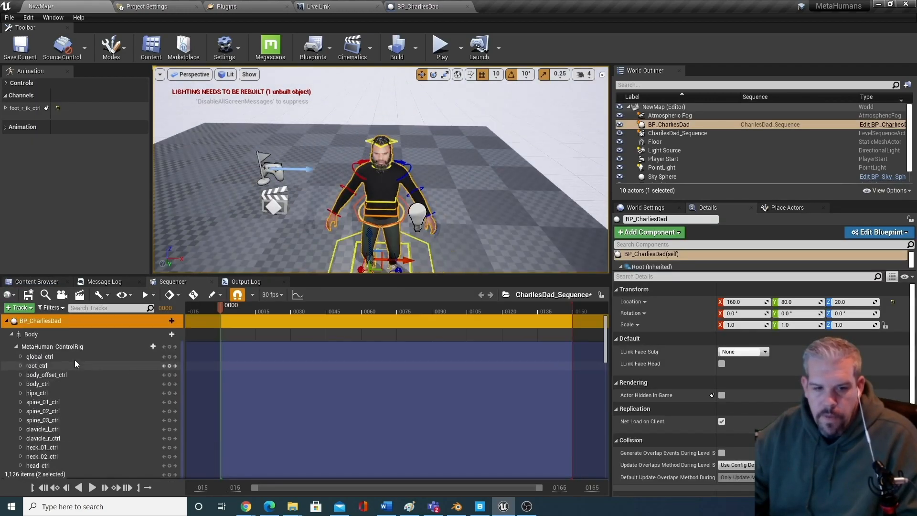
{"action": "left_click", "coordinate": [17, 347]}
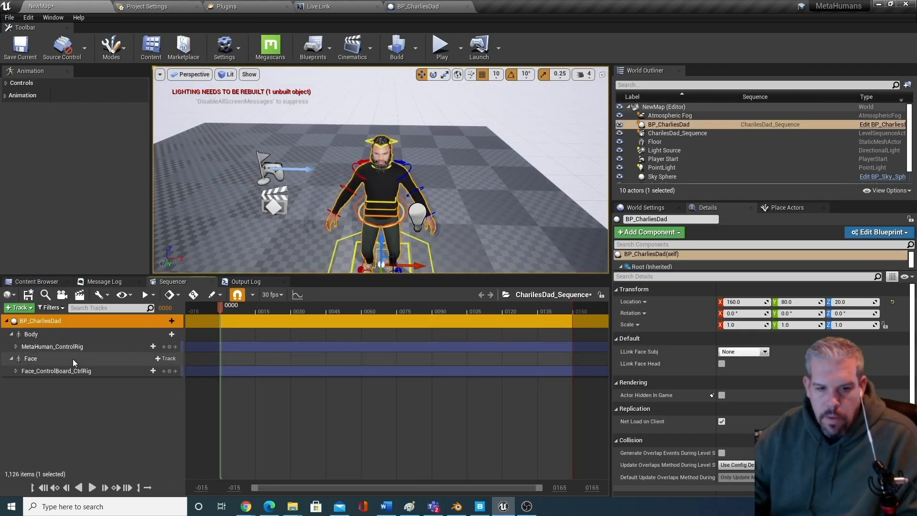
{"action": "left_click", "coordinate": [62, 372]}
Move a left mouth control on the facial control board beside the head until its channel value is 1.0.
{"action": "scroll", "coordinate": [462, 155], "scroll_direction": "up", "scroll_amount": 3}
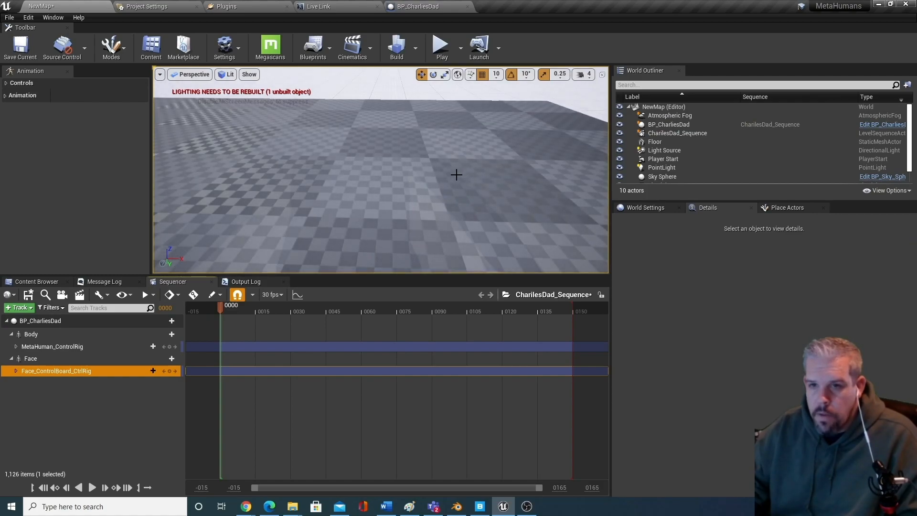
{"action": "scroll", "coordinate": [456, 175], "scroll_direction": "down", "scroll_amount": 6}
{"action": "scroll", "coordinate": [457, 175], "scroll_direction": "up", "scroll_amount": 3}
{"action": "right_click_drag", "start_coordinate": [457, 156], "coordinate": [460, 119]}
{"action": "middle_click_drag", "start_coordinate": [457, 156], "coordinate": [459, 205]}
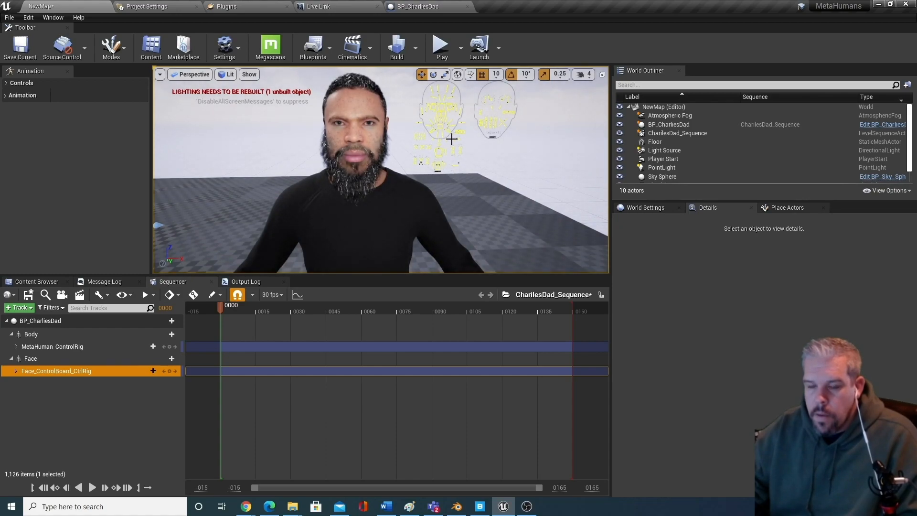
{"action": "right_click_drag", "start_coordinate": [451, 138], "coordinate": [473, 140]}
{"action": "left_click_drag", "start_coordinate": [369, 175], "coordinate": [367, 147]}
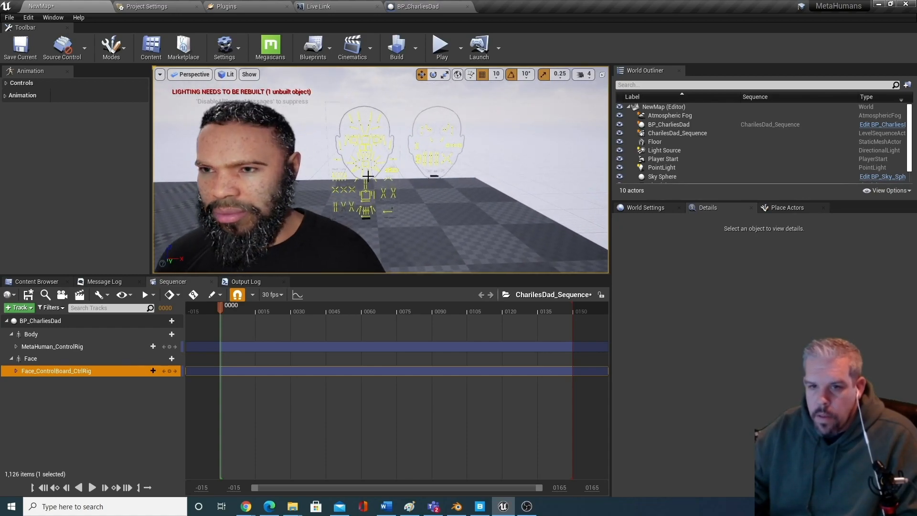
{"action": "left_click", "coordinate": [367, 180]}
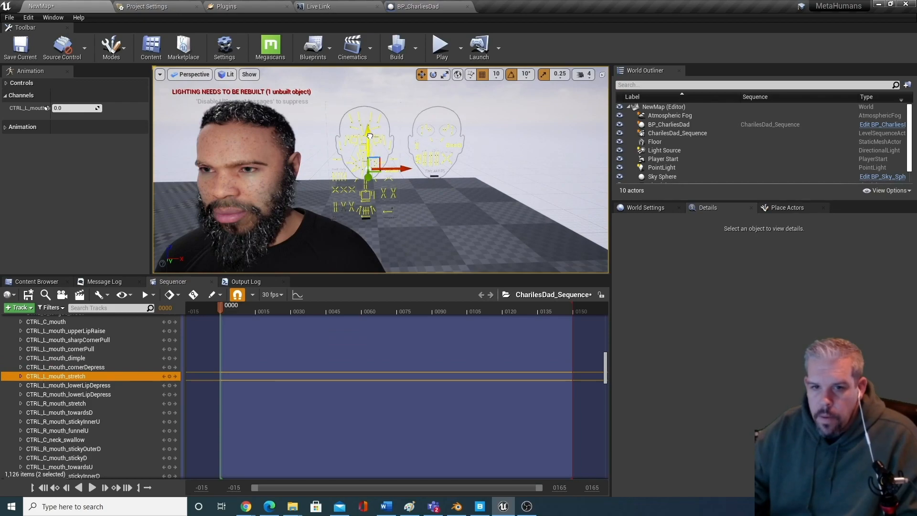
{"action": "left_click_drag", "start_coordinate": [369, 130], "coordinate": [369, 187]}
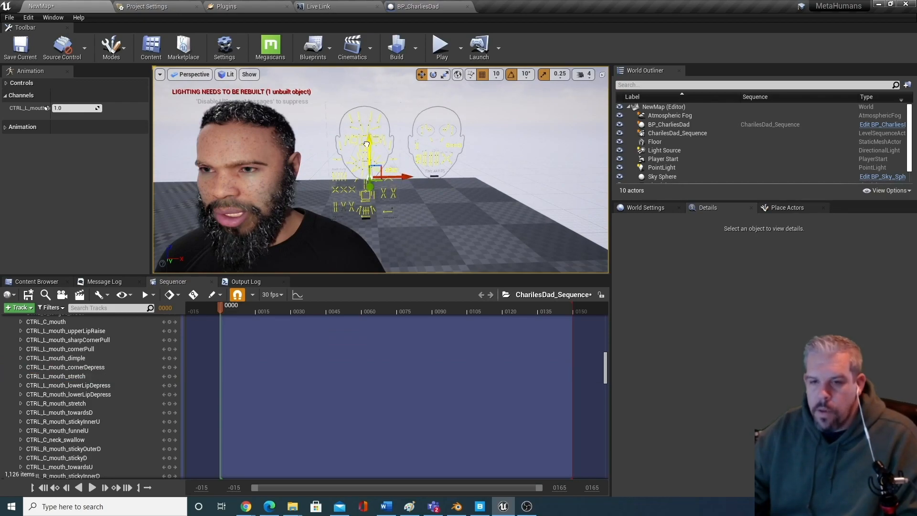
Move the CTRL_R_eye control on the facial board up to Y 1.0 and down to Y -1.0.
{"action": "left_click_drag", "start_coordinate": [369, 221], "coordinate": [392, 135]}
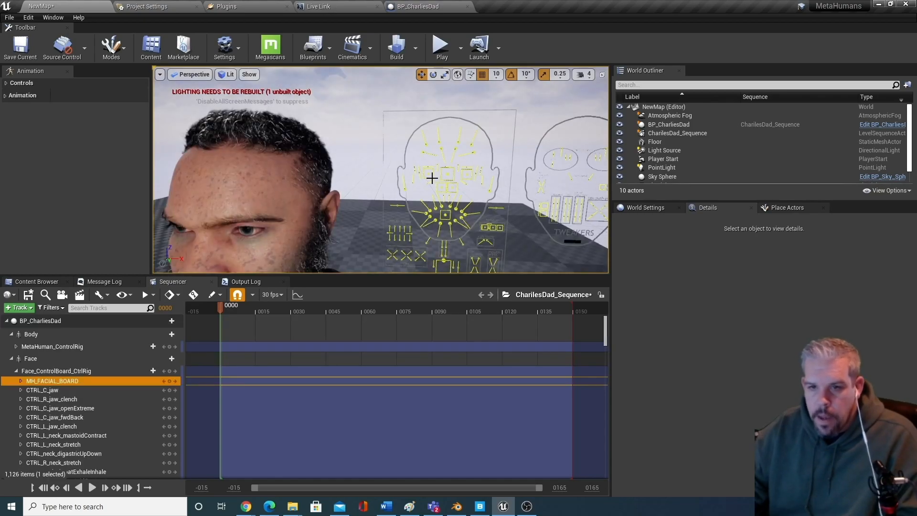
{"action": "left_click_drag", "start_coordinate": [432, 168], "coordinate": [432, 191]}
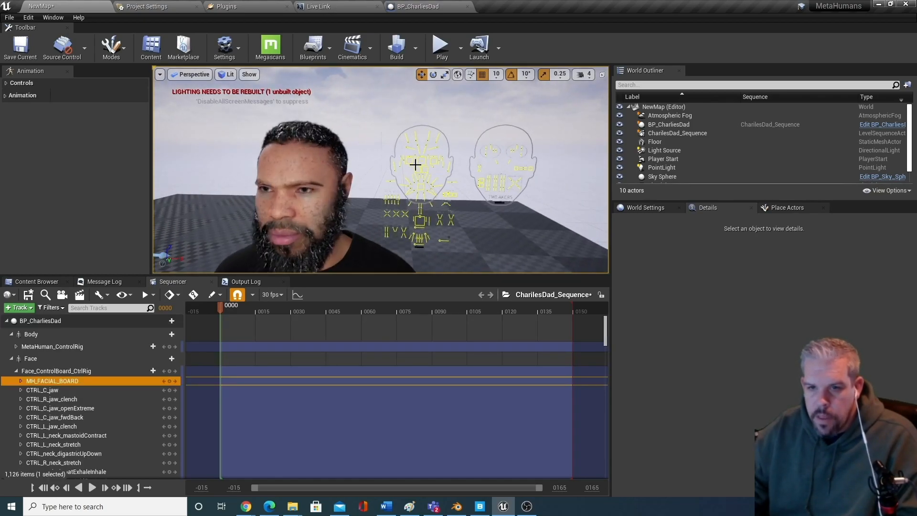
{"action": "left_click", "coordinate": [407, 159]}
{"action": "left_click", "coordinate": [409, 163]}
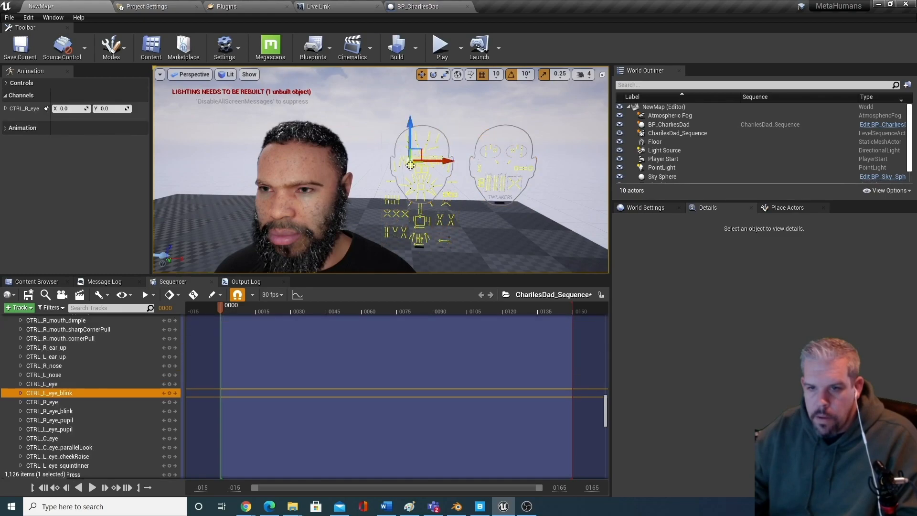
{"action": "left_click_drag", "start_coordinate": [405, 134], "coordinate": [398, 103]}
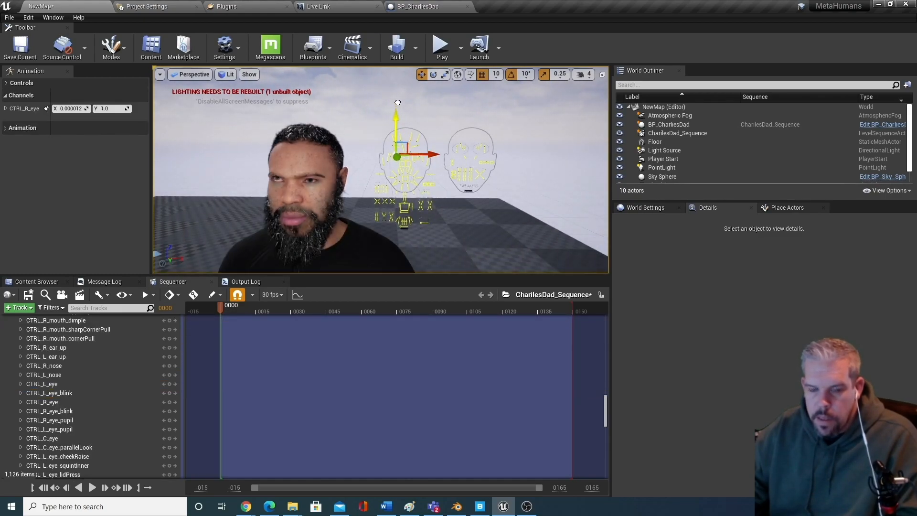
{"action": "left_click_drag", "start_coordinate": [403, 143], "coordinate": [404, 176]}
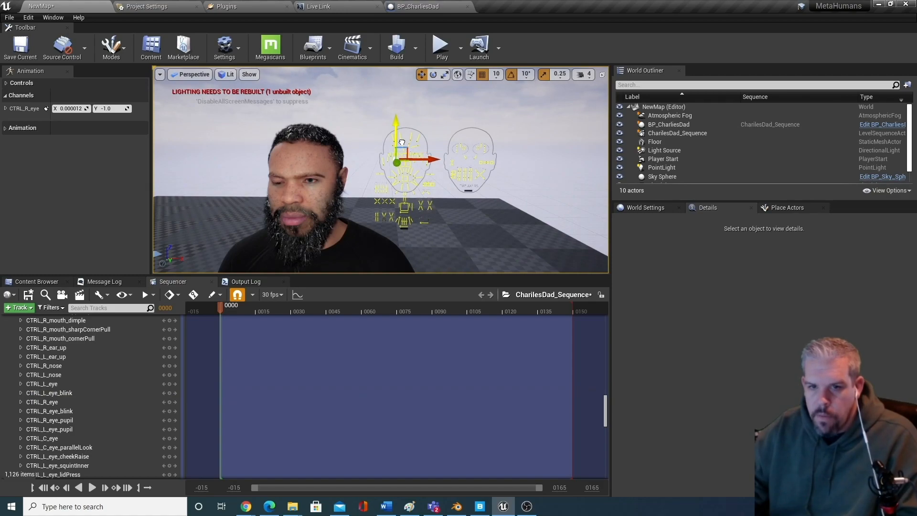
Select BP_CharliesDad in the level, collapse the Face_ControlBoard_CtrlRig track and select the MetaHuman_ControlRig track.
{"action": "mouse_move", "coordinate": [401, 135]}
{"action": "middle_mouse_down"}
{"action": "mouse_move", "coordinate": [401, 121]}
{"action": "mouse_move", "coordinate": [406, 147]}
{"action": "middle_mouse_up"}
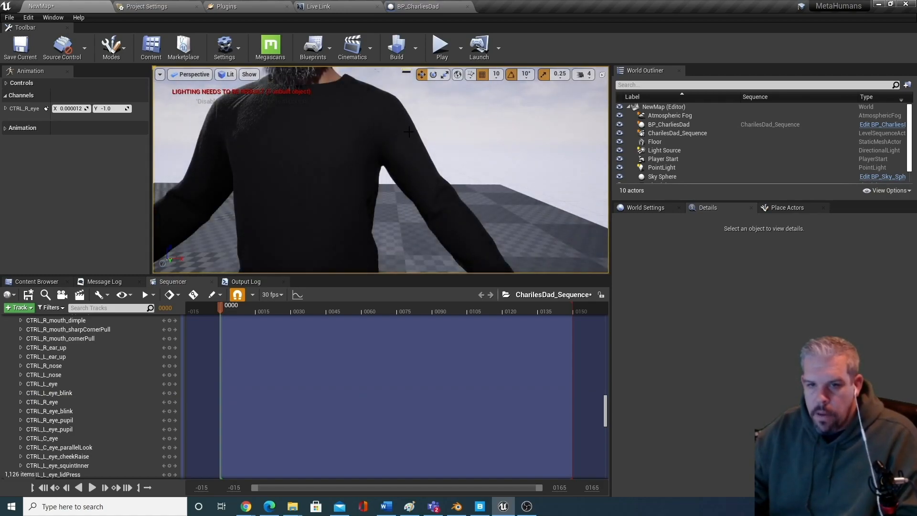
{"action": "scroll", "coordinate": [427, 195], "scroll_direction": "down", "scroll_amount": 6}
{"action": "key", "text": "Escape"}
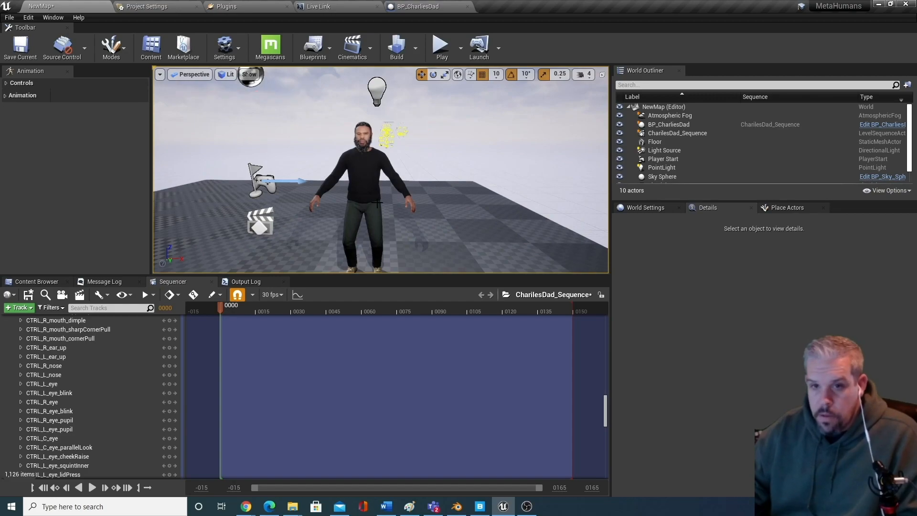
{"action": "left_click", "coordinate": [371, 204]}
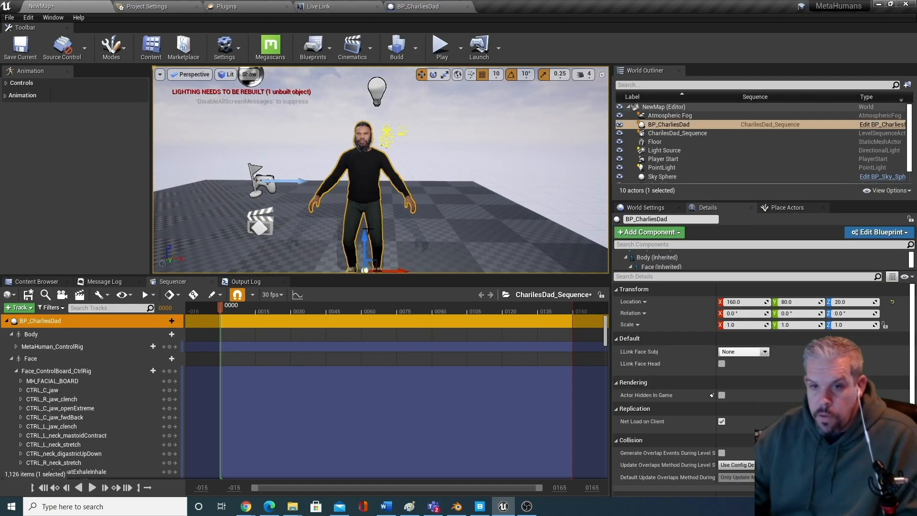
{"action": "left_click", "coordinate": [15, 372]}
{"action": "left_click", "coordinate": [50, 346]}
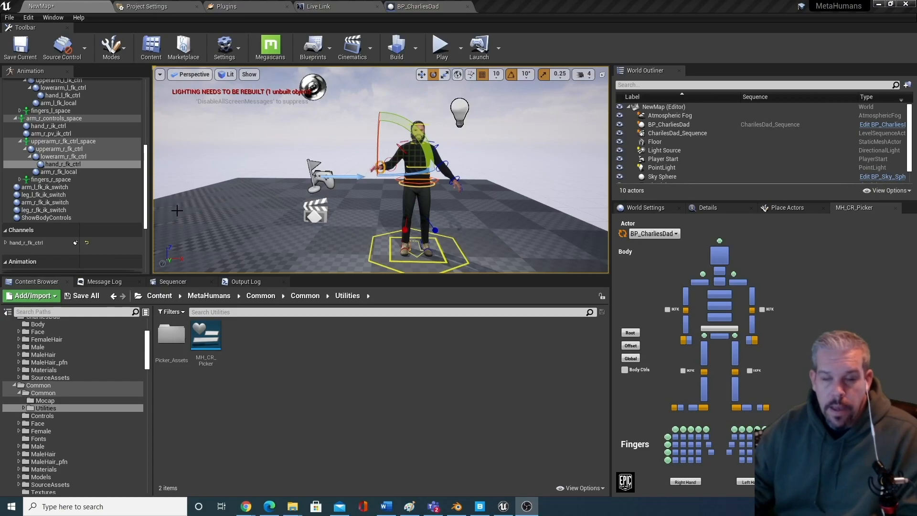
{"action": "left_click_drag", "start_coordinate": [446, 203], "coordinate": [487, 167]}
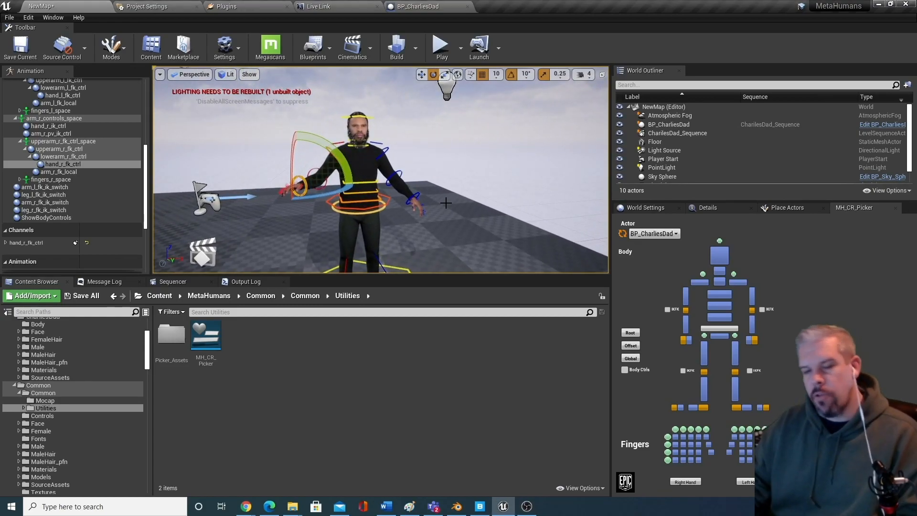
{"action": "mouse_move", "coordinate": [404, 220]}
{"action": "right_mouse_down"}
{"action": "mouse_move", "coordinate": [363, 219]}
{"action": "mouse_move", "coordinate": [405, 219]}
{"action": "right_mouse_up"}
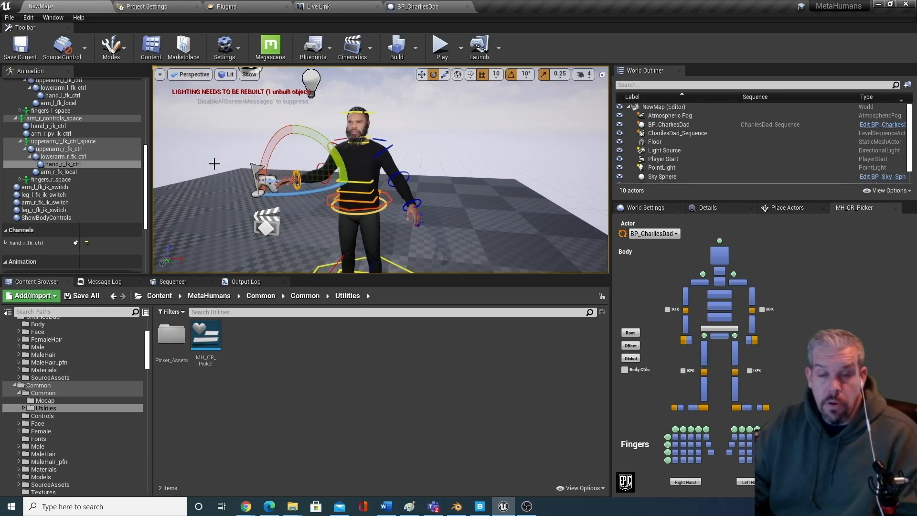
{"action": "right_click_drag", "start_coordinate": [392, 211], "coordinate": [396, 227]}
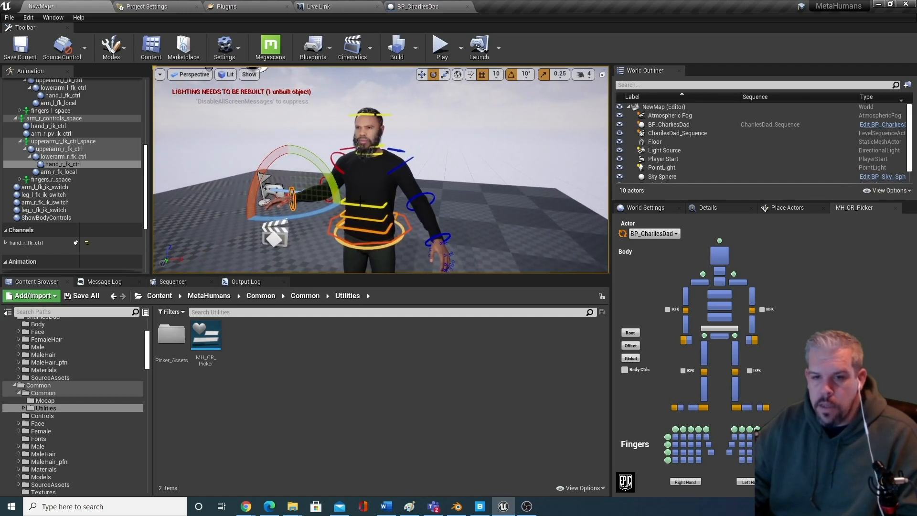
{"action": "scroll", "coordinate": [412, 222], "scroll_direction": "down", "scroll_amount": 3}
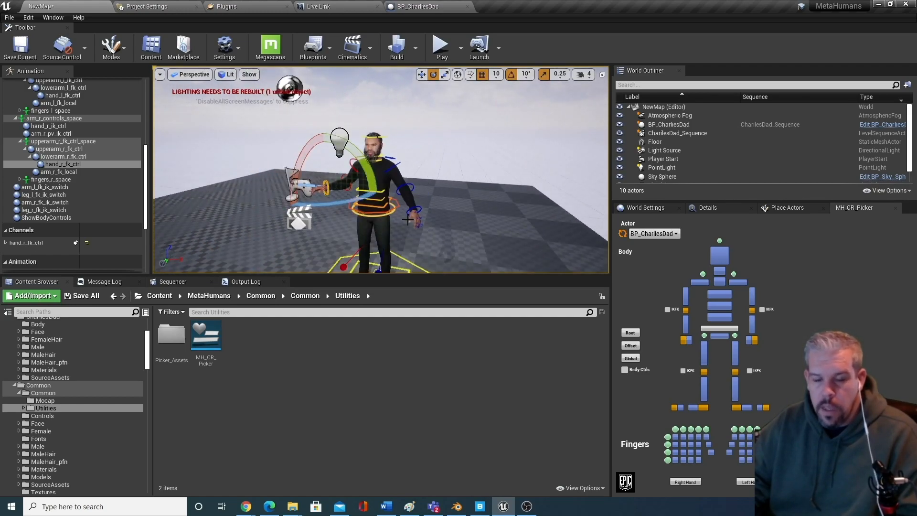
{"action": "scroll", "coordinate": [402, 218], "scroll_direction": "up", "scroll_amount": 3}
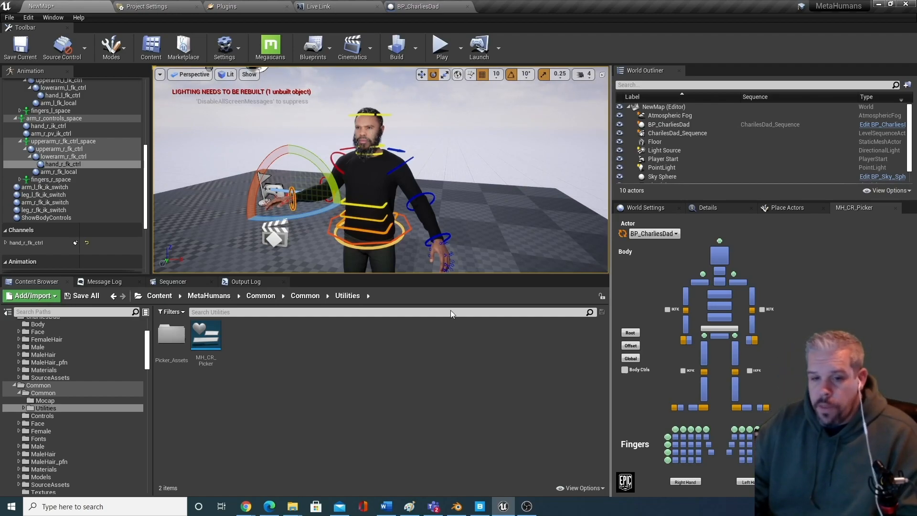
Collapse the MetaHumans folder in the content tree and show the level's Details in place of the MH_CR_Picker.
{"action": "scroll", "coordinate": [47, 348], "scroll_direction": "up", "scroll_amount": 5}
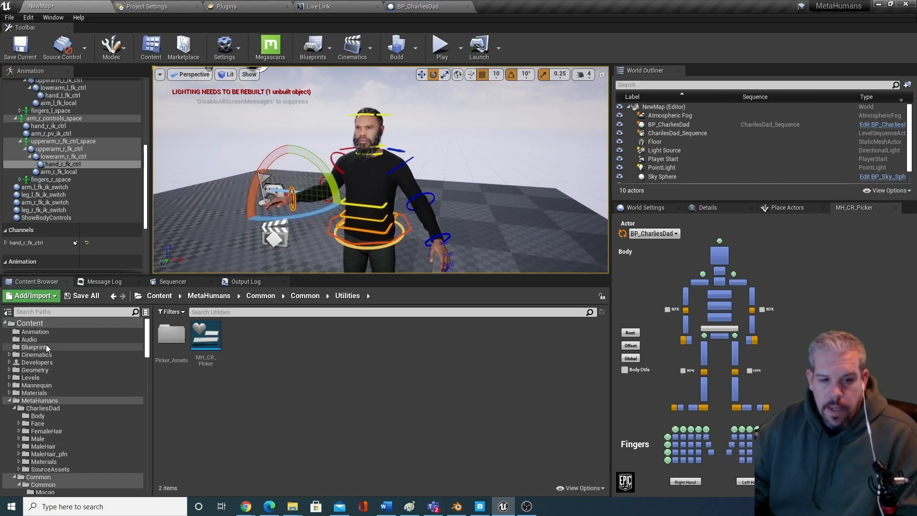
{"action": "double_click", "coordinate": [17, 401]}
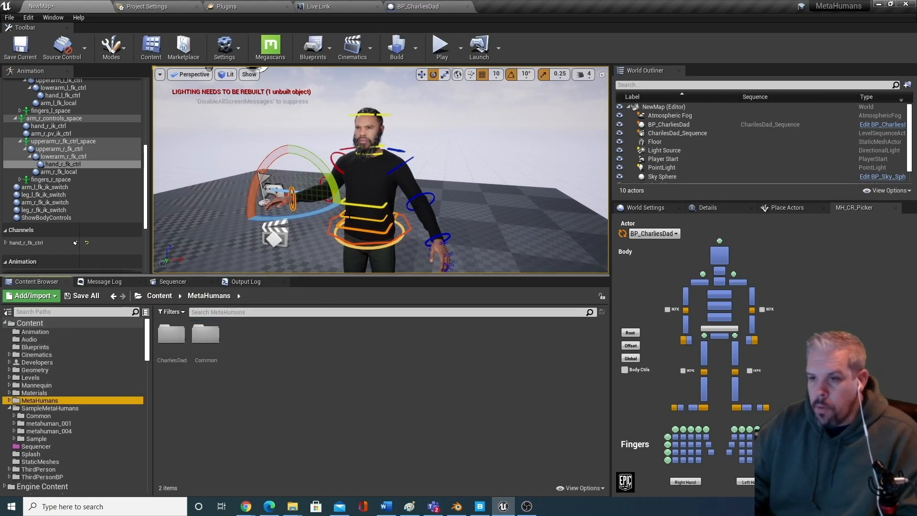
{"action": "left_click", "coordinate": [665, 208]}
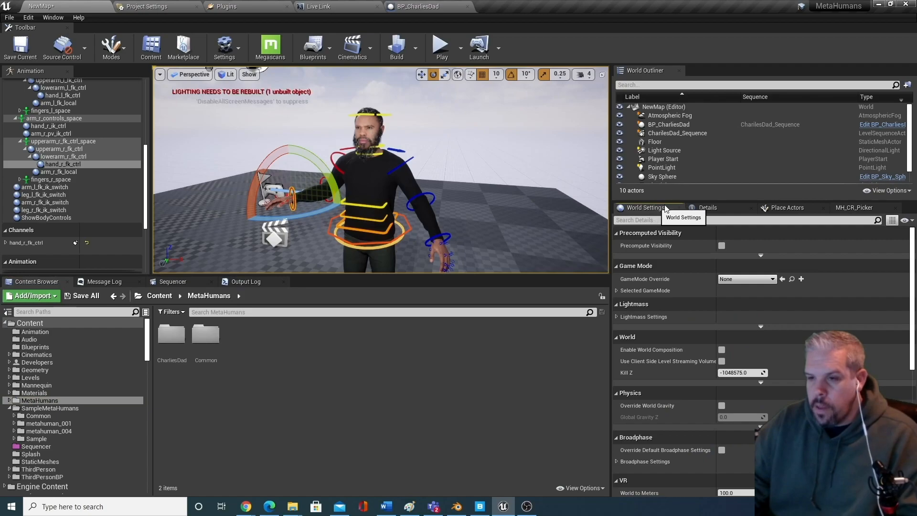
{"action": "left_click", "coordinate": [707, 208]}
{"action": "right_click_drag", "start_coordinate": [459, 176], "coordinate": [496, 176]}
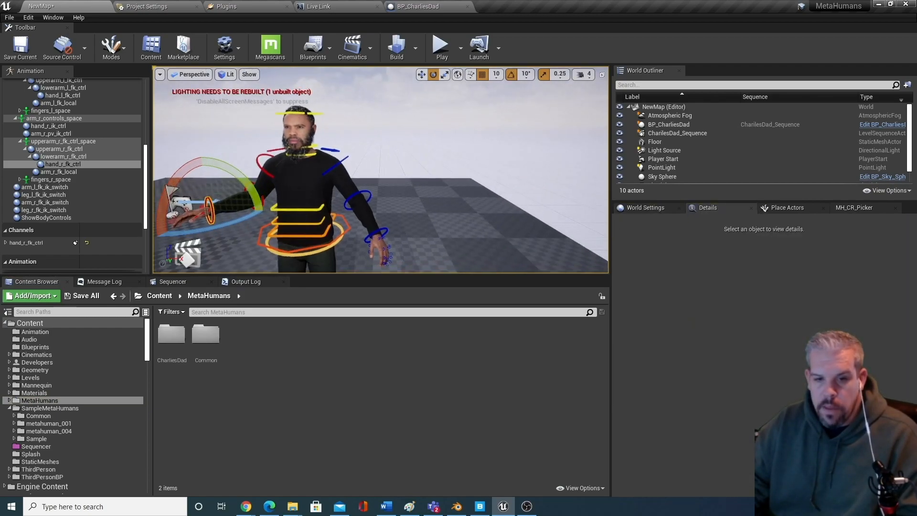
Close the Sequencer and delete the CharilesDad_Sequence actor from the level.
{"action": "left_click", "coordinate": [173, 282]}
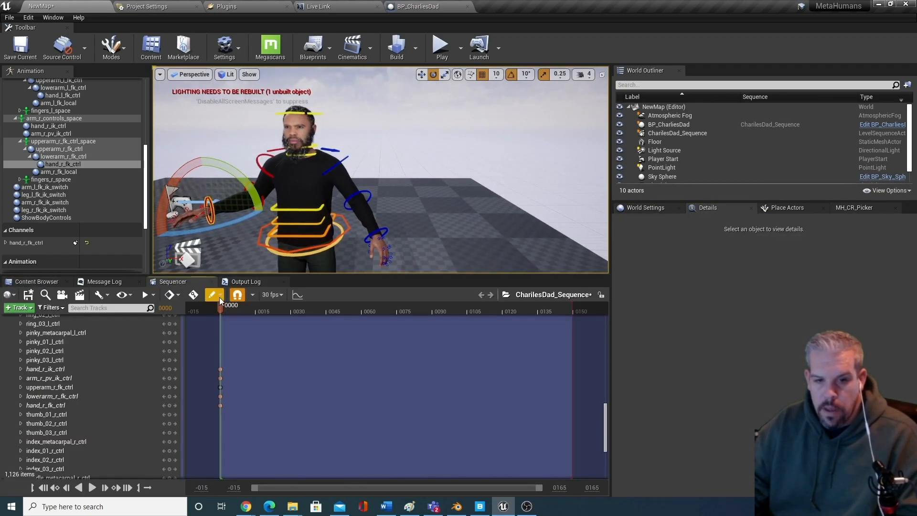
{"action": "left_click", "coordinate": [213, 281]}
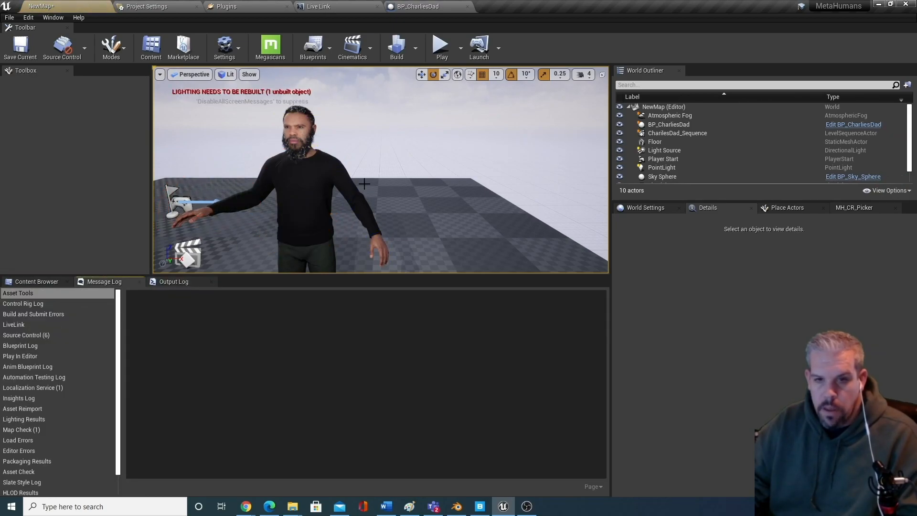
{"action": "middle_click_drag", "start_coordinate": [382, 172], "coordinate": [330, 204]}
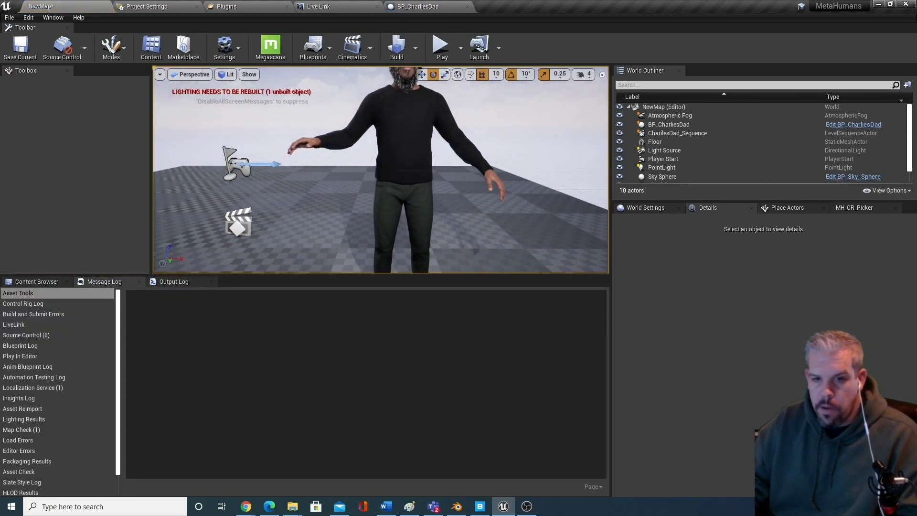
{"action": "left_click", "coordinate": [254, 213]}
{"action": "key", "text": "Delete"}
{"action": "left_click_drag", "start_coordinate": [299, 202], "coordinate": [325, 246]}
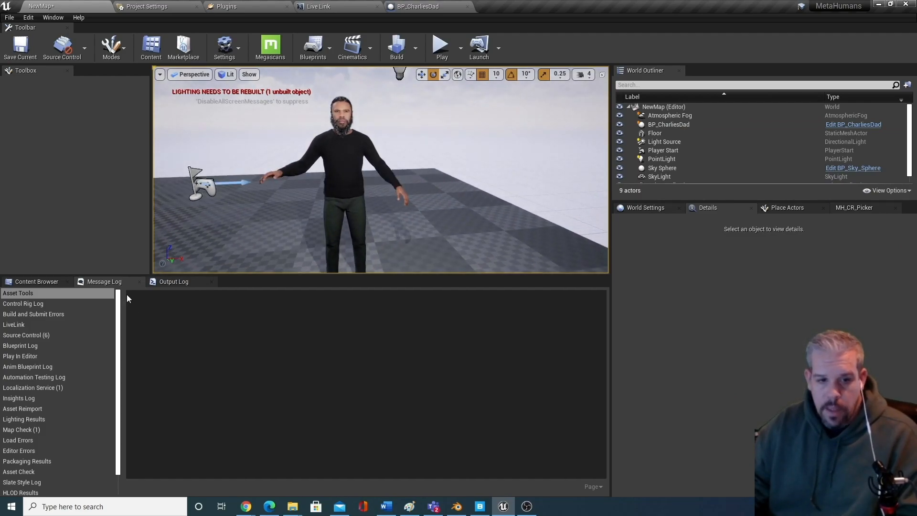
Open the Blueprints folder inside the ThirdPersonBP content folder.
{"action": "left_click", "coordinate": [45, 282]}
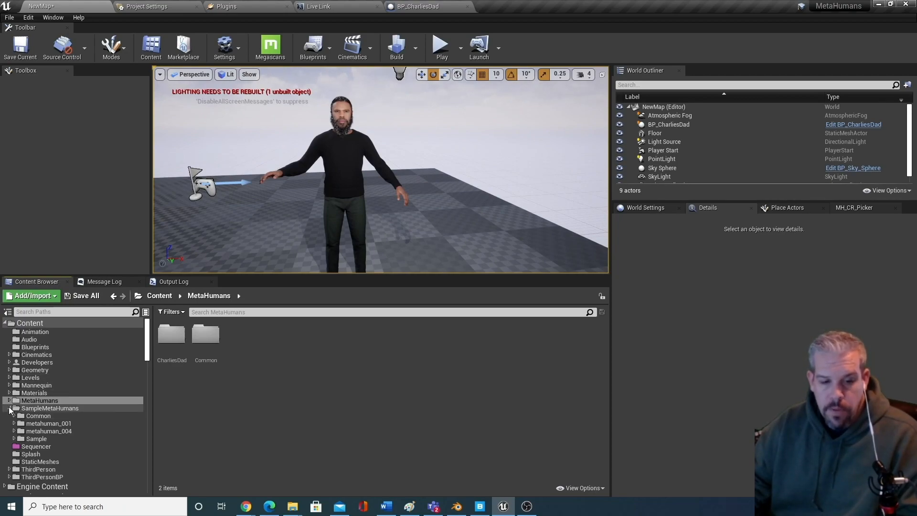
{"action": "left_click", "coordinate": [60, 477]}
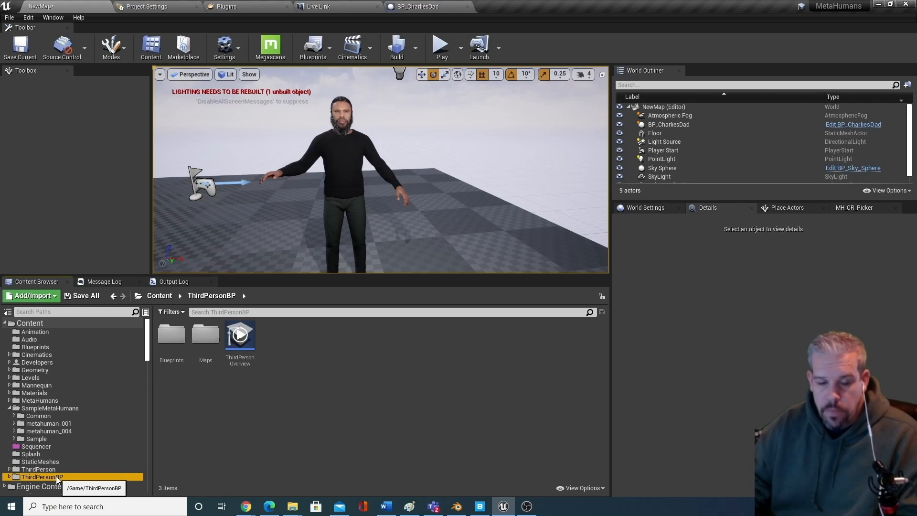
{"action": "left_click", "coordinate": [40, 472]}
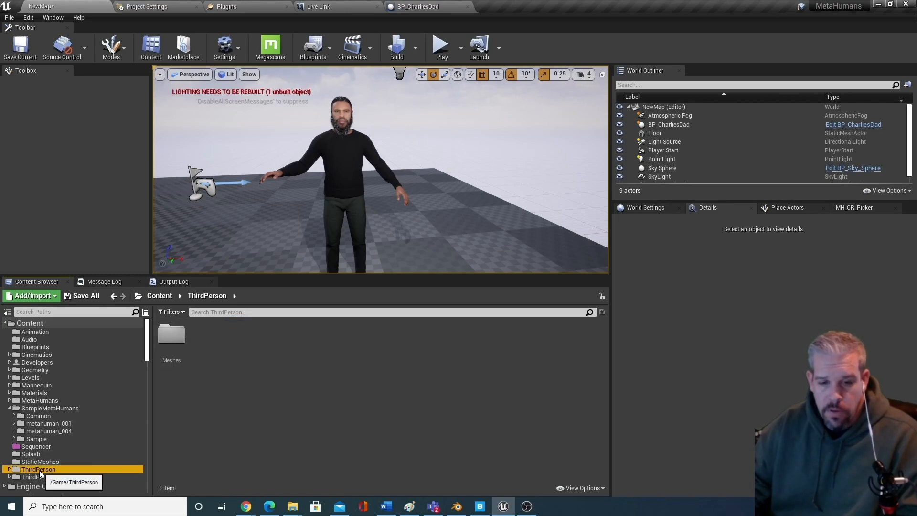
{"action": "double_click", "coordinate": [40, 471]}
{"action": "left_click", "coordinate": [42, 485]}
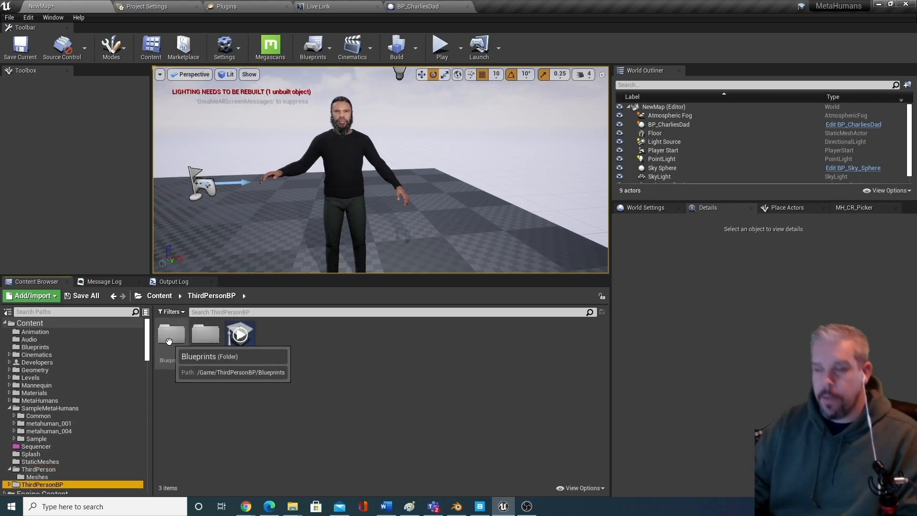
{"action": "double_click", "coordinate": [170, 337]}
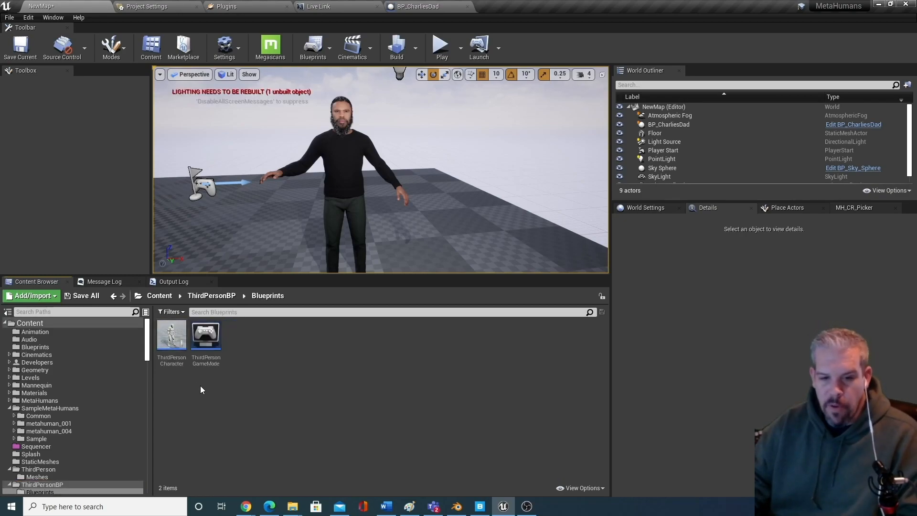
Duplicate the ThirdPersonCharacter blueprint and name the copy ThirdPersonCharacter_MH.
{"action": "right_click", "coordinate": [173, 333]}
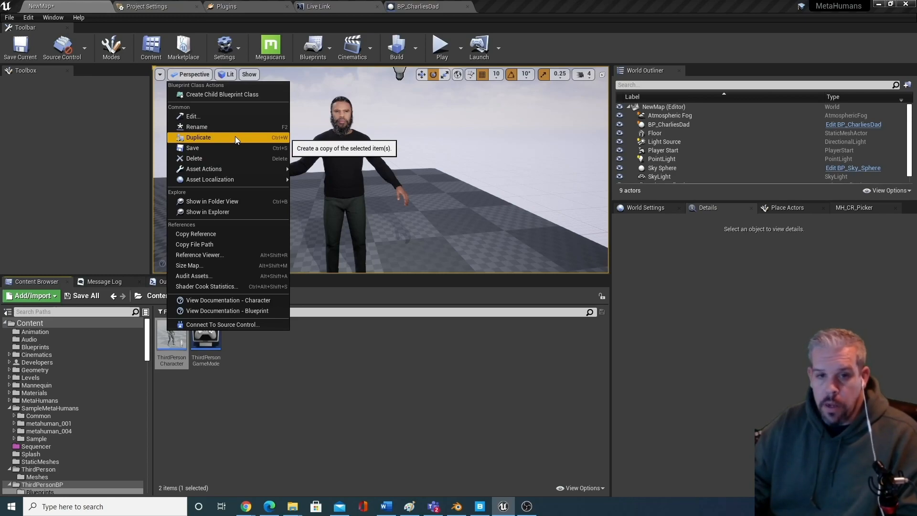
{"action": "left_click", "coordinate": [235, 137]}
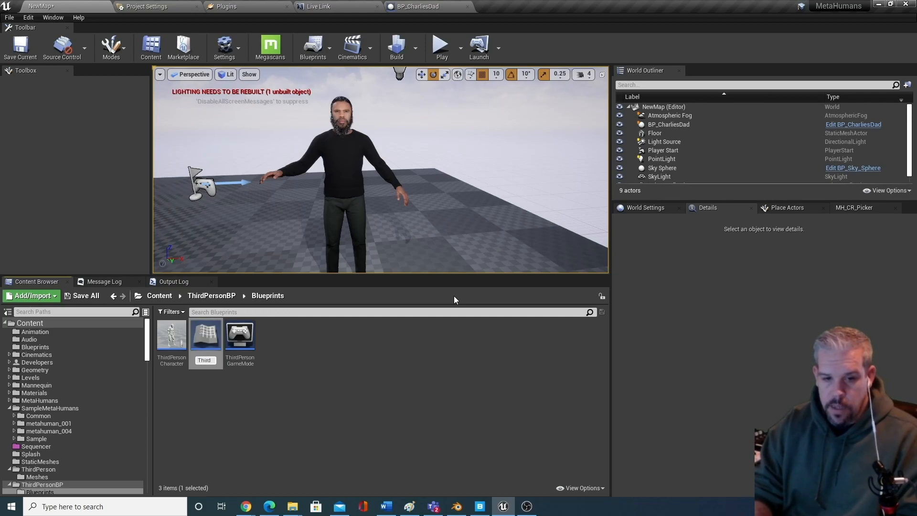
{"action": "type", "text": "ThirdPerson"}
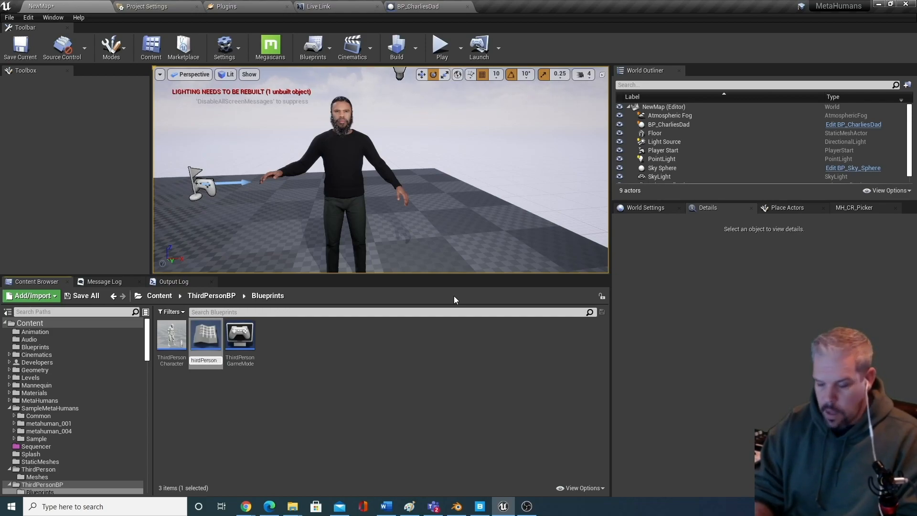
{"action": "type", "text": "Character_MH"}
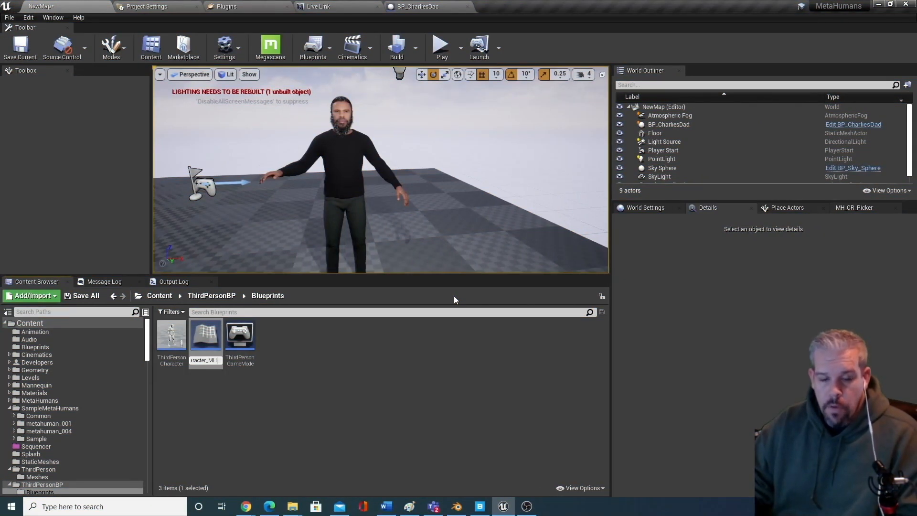
{"action": "key", "text": "Return"}
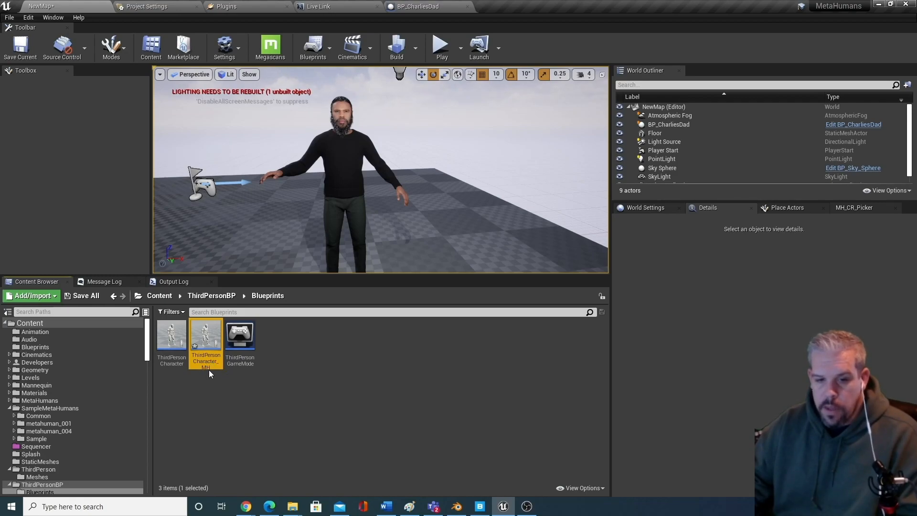
Open the ThirdPersonCharacter_MH blueprint, show its 3D preview and compare its components with those of BP_CharliesDad.
{"action": "double_click", "coordinate": [205, 338]}
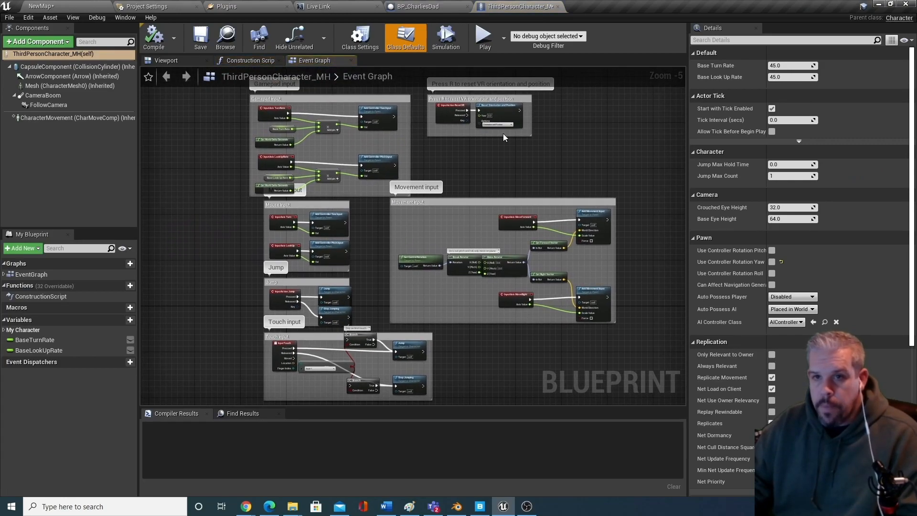
{"action": "left_click", "coordinate": [183, 62]}
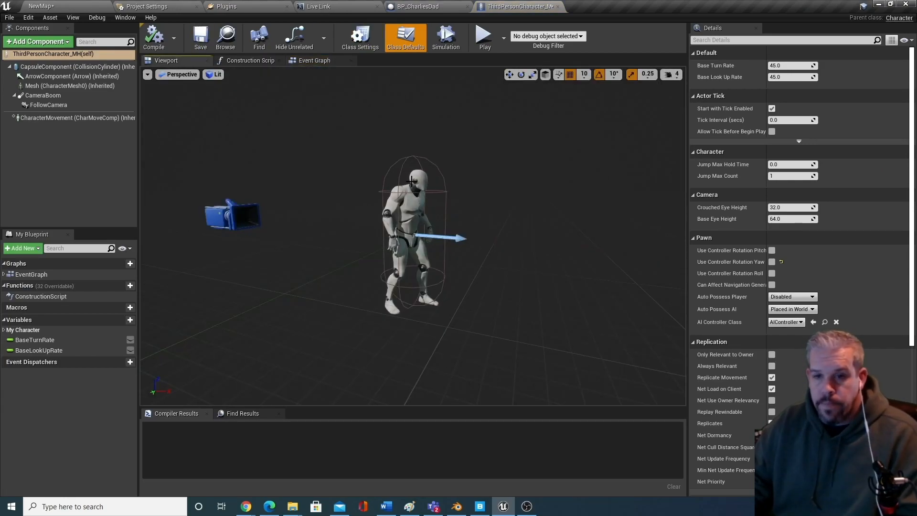
{"action": "left_click", "coordinate": [430, 7]}
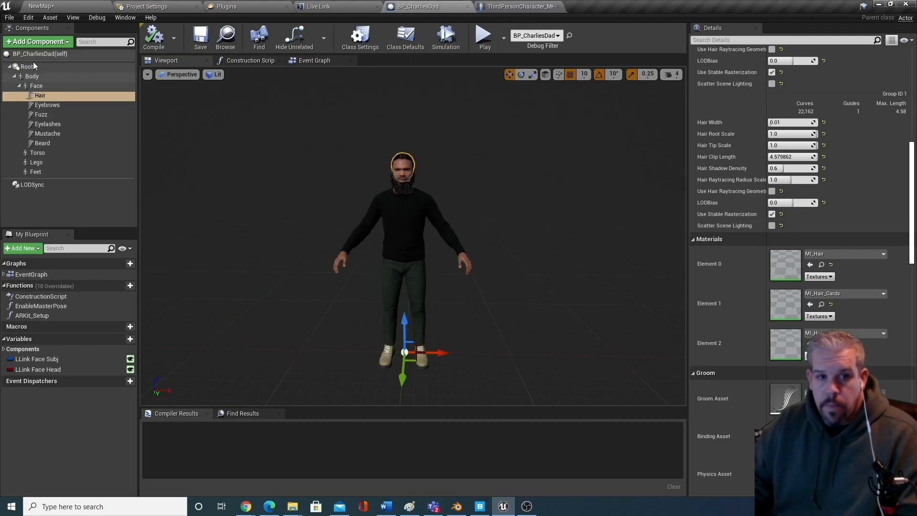
{"action": "left_click", "coordinate": [518, 6]}
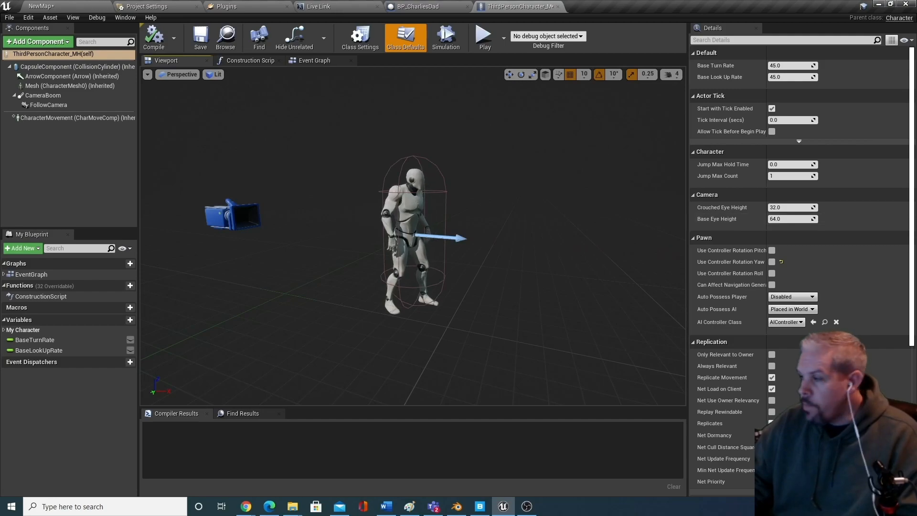
Undock the ThirdPersonCharacter_MH editor into its own window and size it so both blueprints' component lists are readable side by side.
{"action": "left_click_drag", "start_coordinate": [519, 6], "coordinate": [537, 121]}
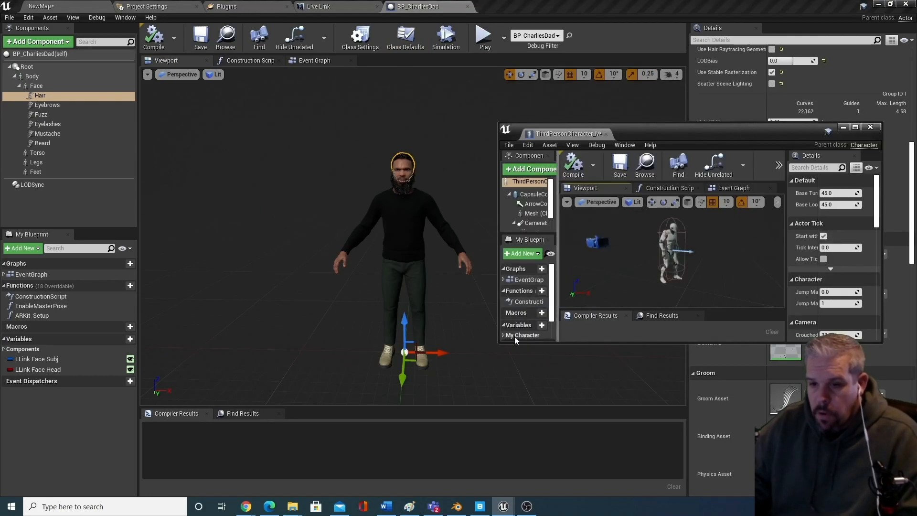
{"action": "left_click_drag", "start_coordinate": [498, 343], "coordinate": [435, 450]}
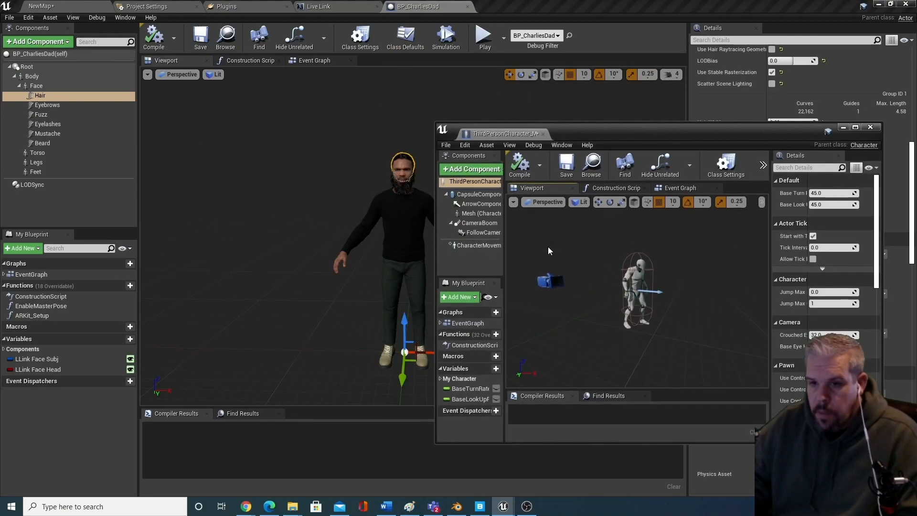
{"action": "left_click_drag", "start_coordinate": [599, 141], "coordinate": [610, 90]}
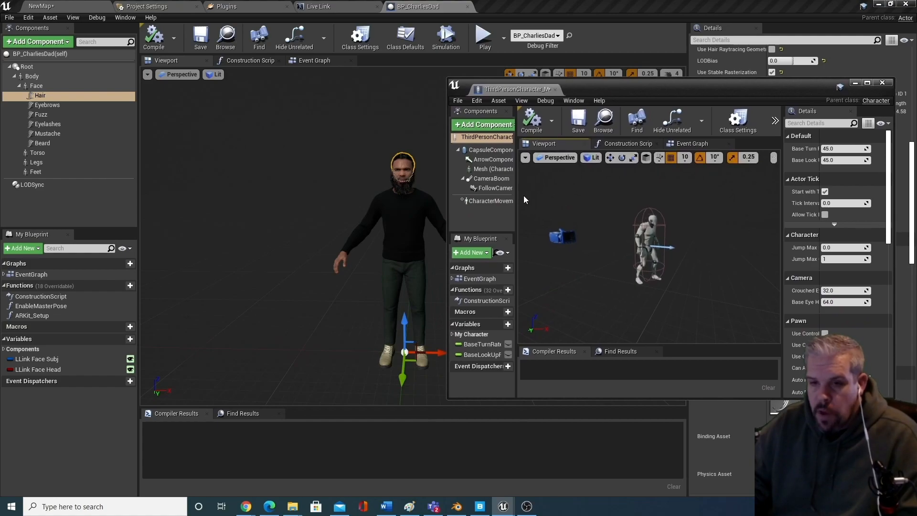
{"action": "left_click_drag", "start_coordinate": [446, 214], "coordinate": [319, 239]}
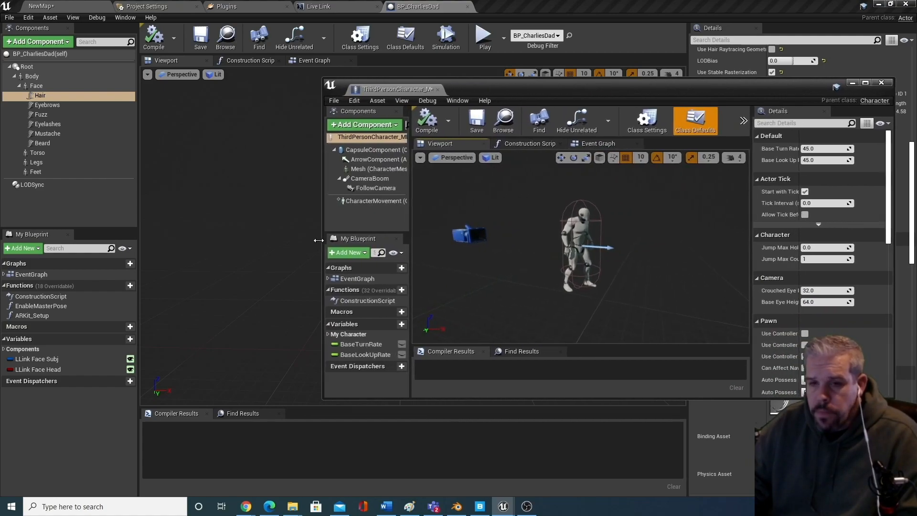
{"action": "left_click_drag", "start_coordinate": [407, 183], "coordinate": [439, 184]}
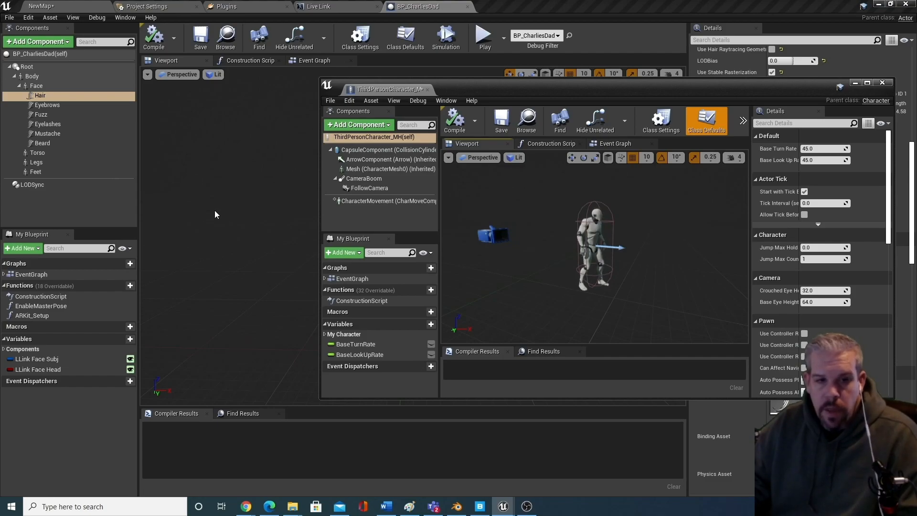
Collapse the Face component in BP_CharliesDad and copy it under the Mesh component of ThirdPersonCharacter_MH, naming it Face.
{"action": "left_click", "coordinate": [32, 76]}
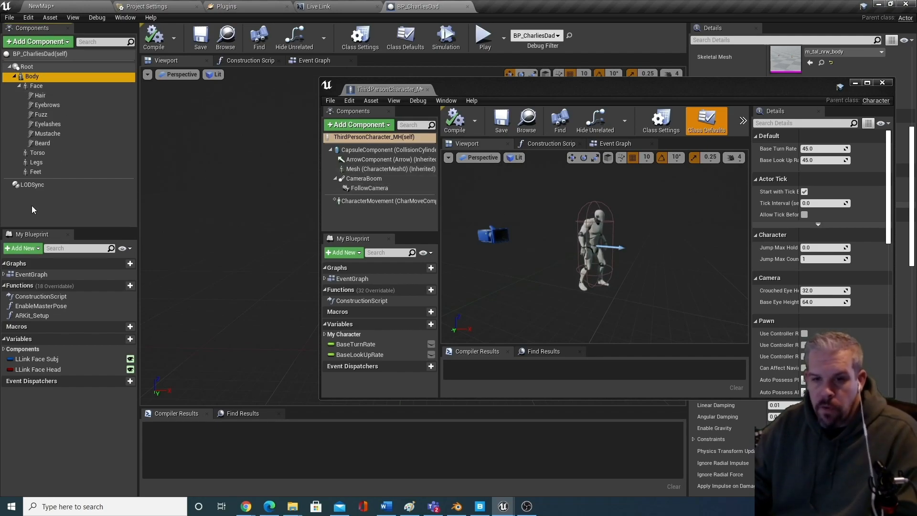
{"action": "left_click", "coordinate": [18, 85]}
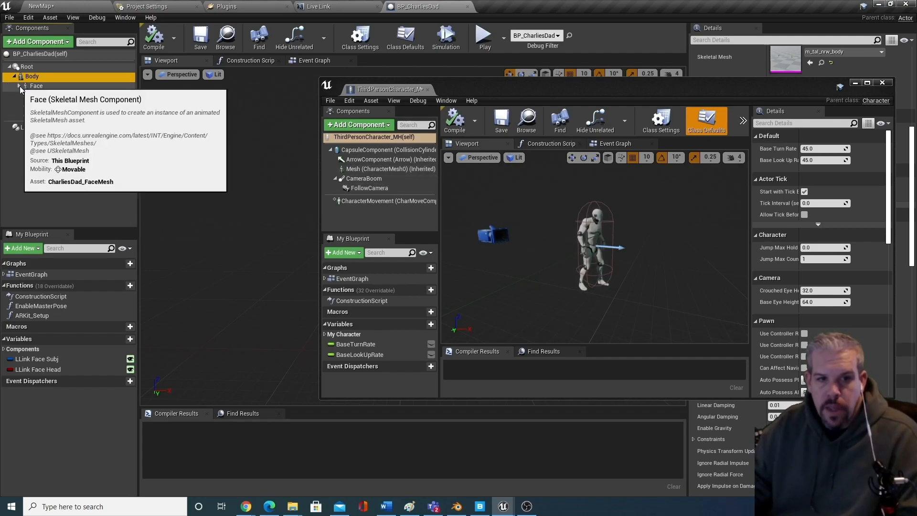
{"action": "left_click", "coordinate": [41, 96]}
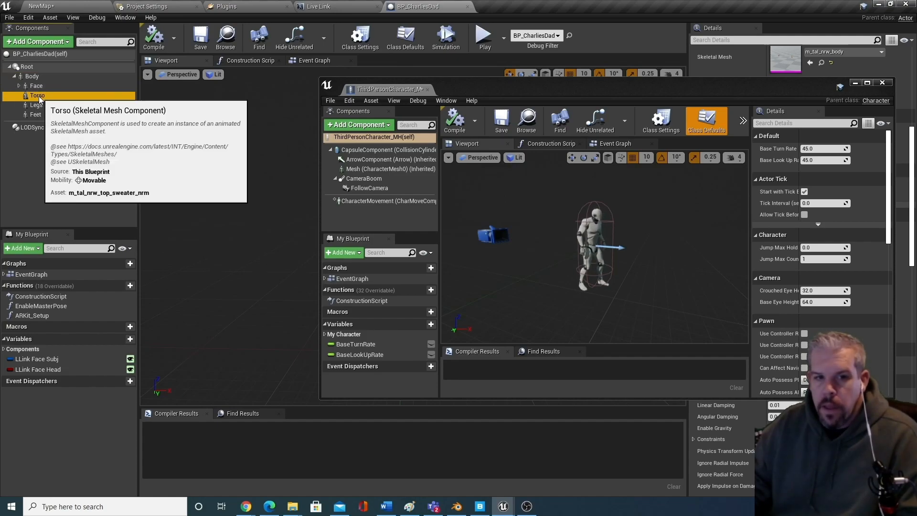
{"action": "left_click", "coordinate": [38, 86]}
{"action": "left_click_drag", "start_coordinate": [39, 88], "coordinate": [360, 168]}
{"action": "type", "text": "Face"}
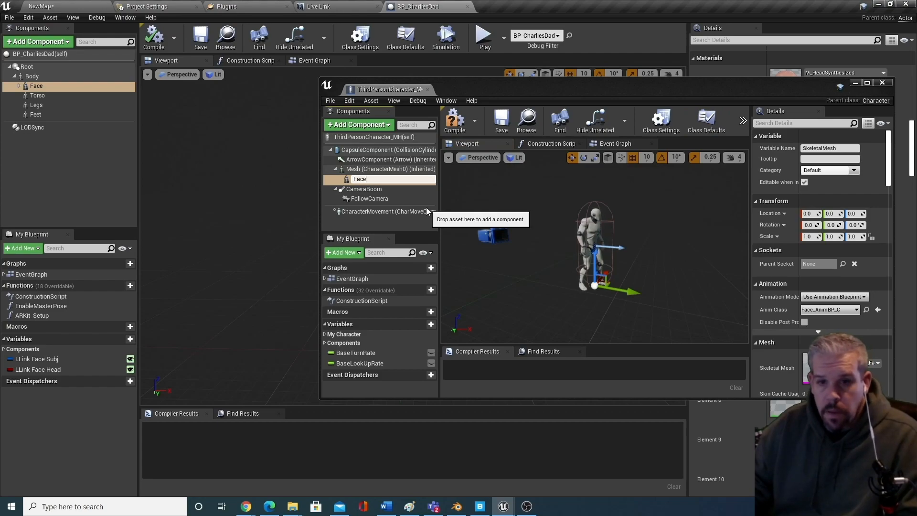
{"action": "key", "text": "Return"}
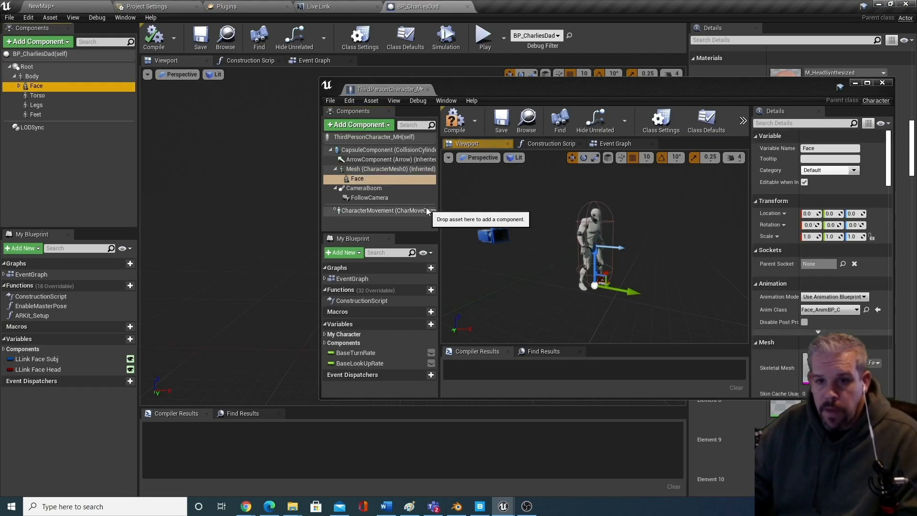
Copy the Torso component from BP_CharliesDad under the Mesh of ThirdPersonCharacter_MH and name it Torso.
{"action": "left_click", "coordinate": [37, 96]}
{"action": "left_click_drag", "start_coordinate": [241, 156], "coordinate": [364, 169]}
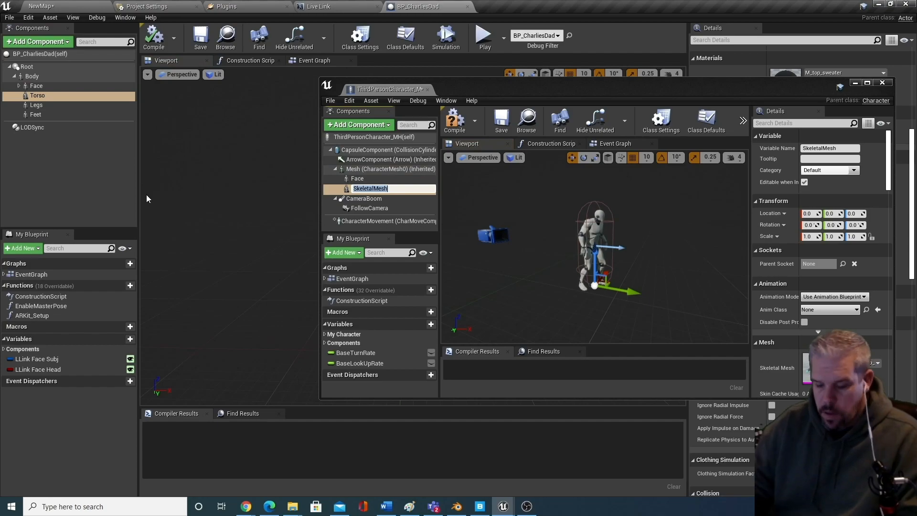
{"action": "type", "text": "Torso"}
{"action": "key", "text": "Return"}
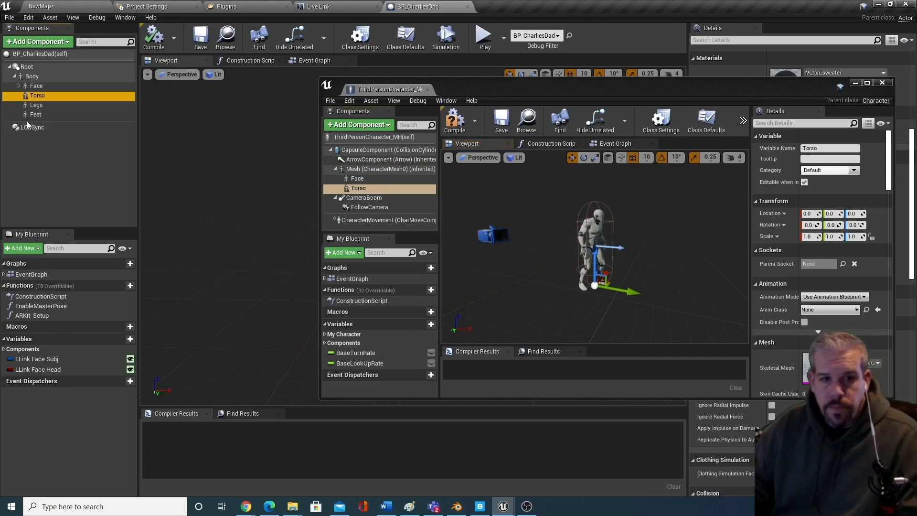
Copy the Legs component from BP_CharliesDad under the Mesh of ThirdPersonCharacter_MH and name it Legs.
{"action": "left_click", "coordinate": [33, 107]}
{"action": "left_click_drag", "start_coordinate": [33, 107], "coordinate": [446, 228]}
{"action": "type", "text": "Legs"}
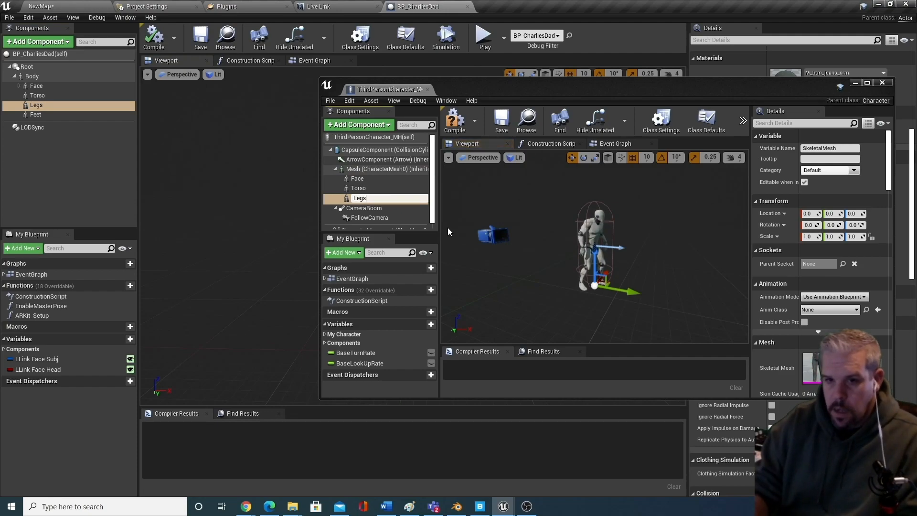
{"action": "key", "text": "Return"}
Copy the Feet component from BP_CharliesDad under the Mesh of ThirdPersonCharacter_MH and name it Feet.
{"action": "left_click", "coordinate": [35, 115]}
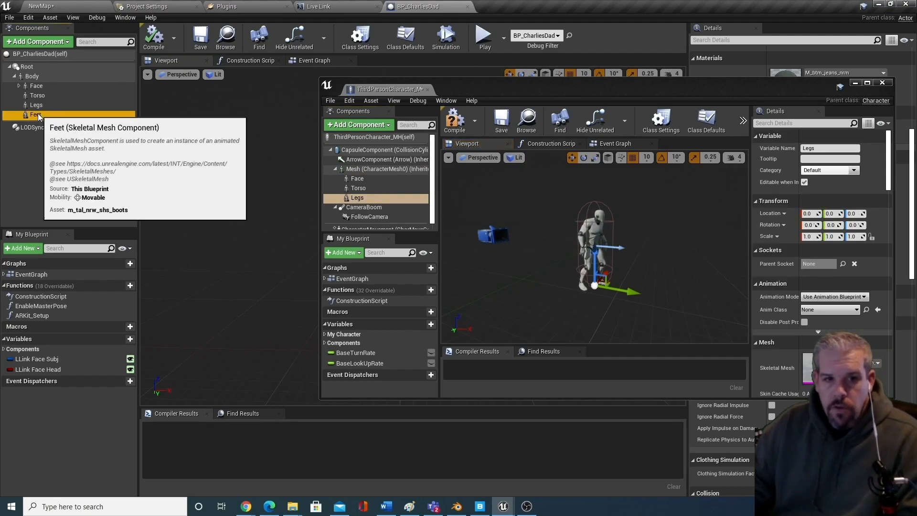
{"action": "left_click_drag", "start_coordinate": [307, 172], "coordinate": [417, 198]}
{"action": "type", "text": "Feet"}
{"action": "key", "text": "Return"}
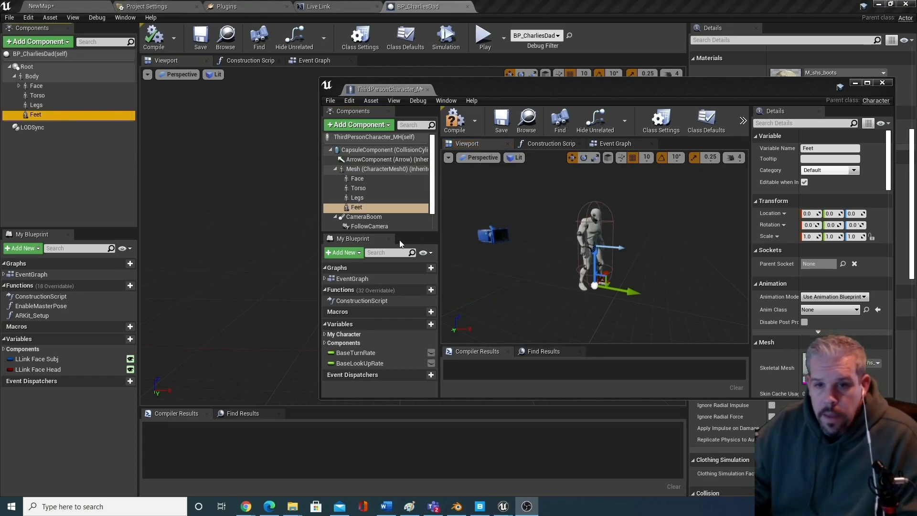
{"action": "left_click", "coordinate": [366, 178]}
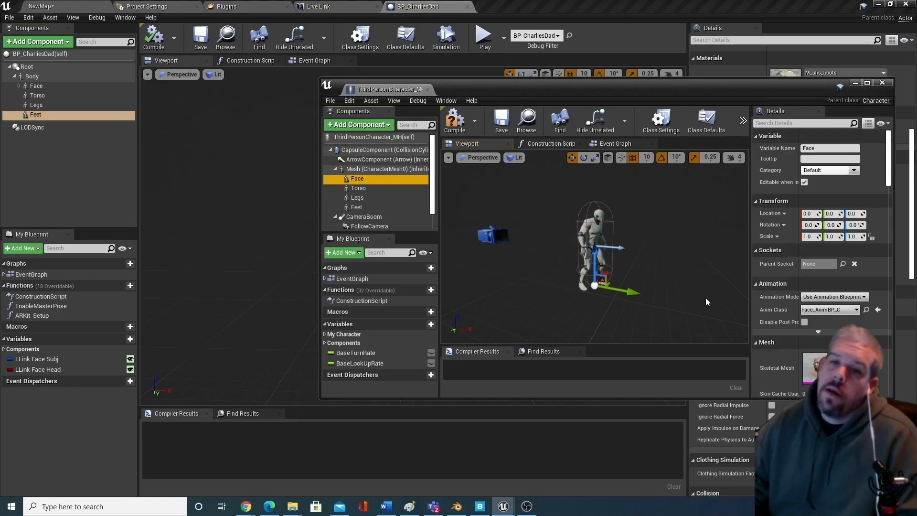
{"action": "left_click", "coordinate": [388, 169]}
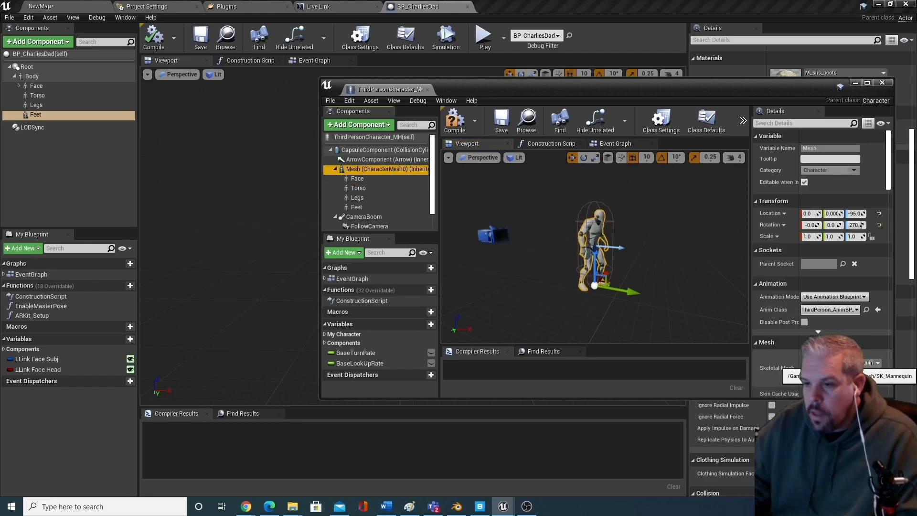
{"action": "left_click", "coordinate": [855, 363]}
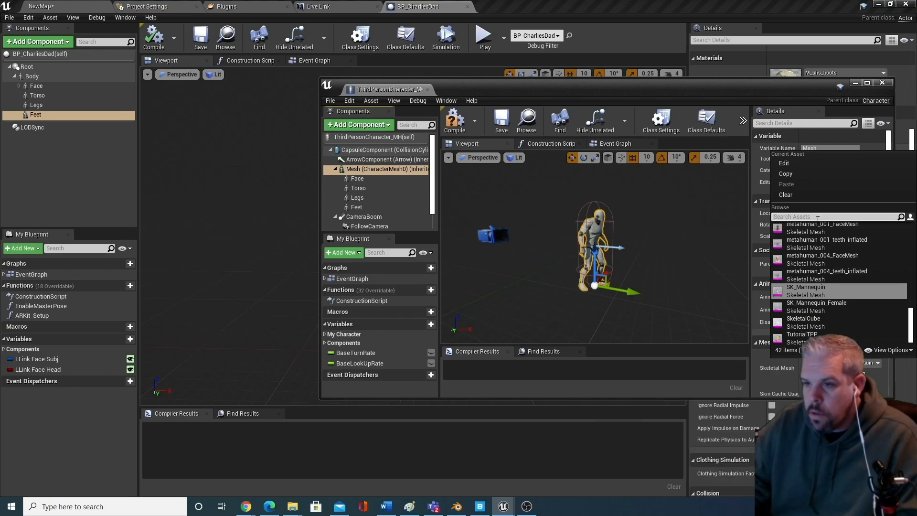
{"action": "type", "text": "ch"}
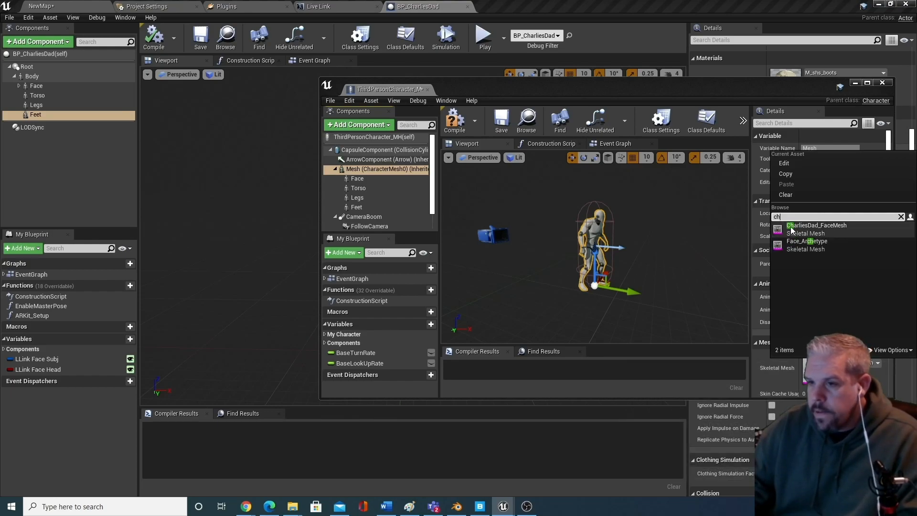
{"action": "key", "text": "BackSpace"}
{"action": "key", "text": "BackSpace"}
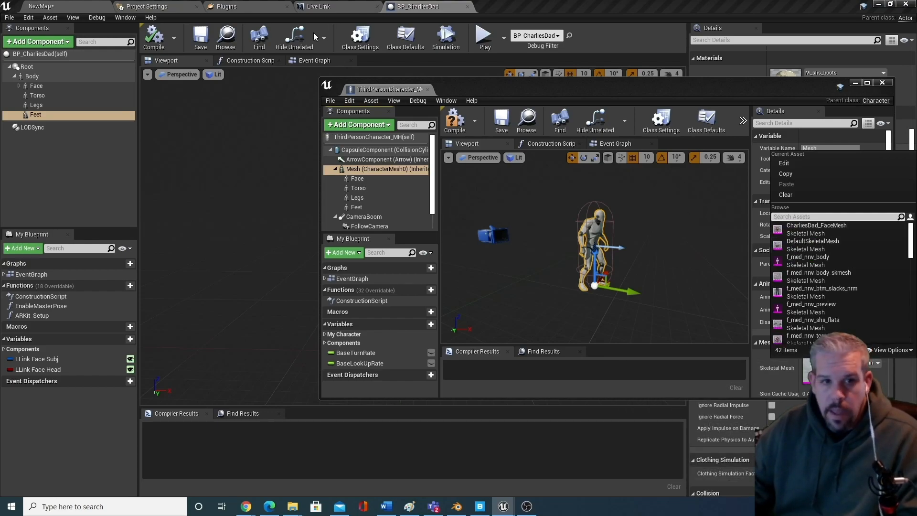
Dock the ThirdPersonCharacter_MH editor back into the main window and check which skeletal mesh the Body component of BP_CharliesDad uses.
{"action": "left_click", "coordinate": [32, 77]}
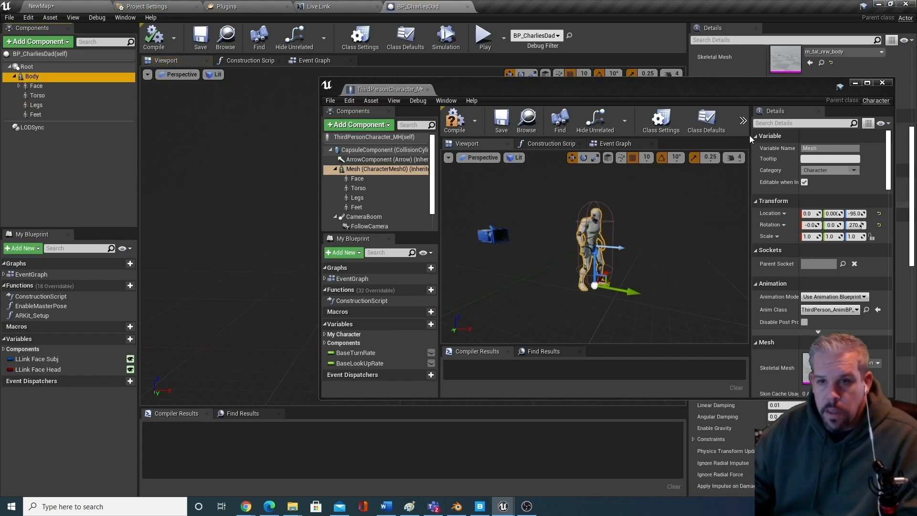
{"action": "left_click_drag", "start_coordinate": [383, 90], "coordinate": [516, 6]}
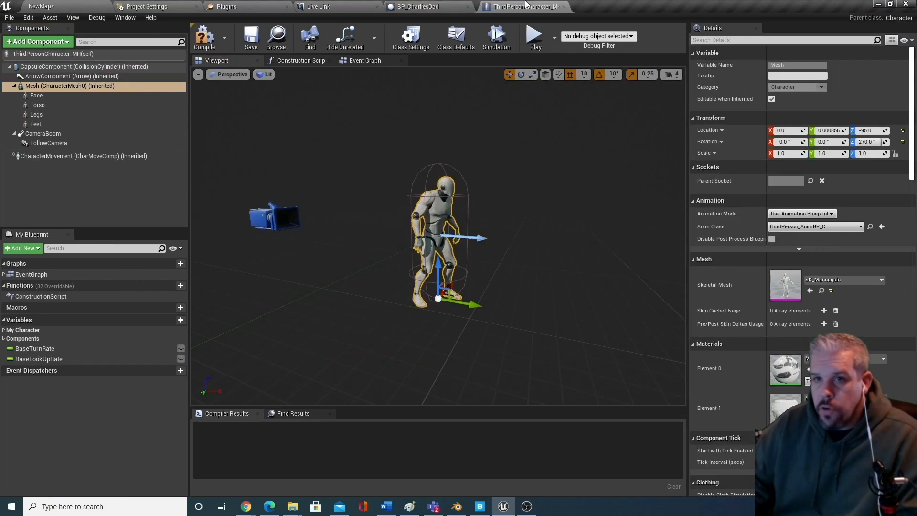
{"action": "left_click", "coordinate": [415, 6]}
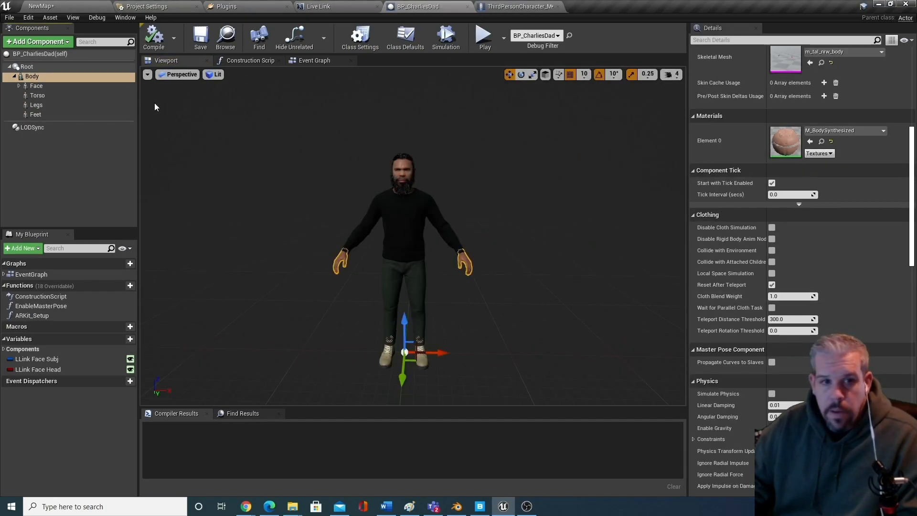
{"action": "left_click", "coordinate": [436, 232]}
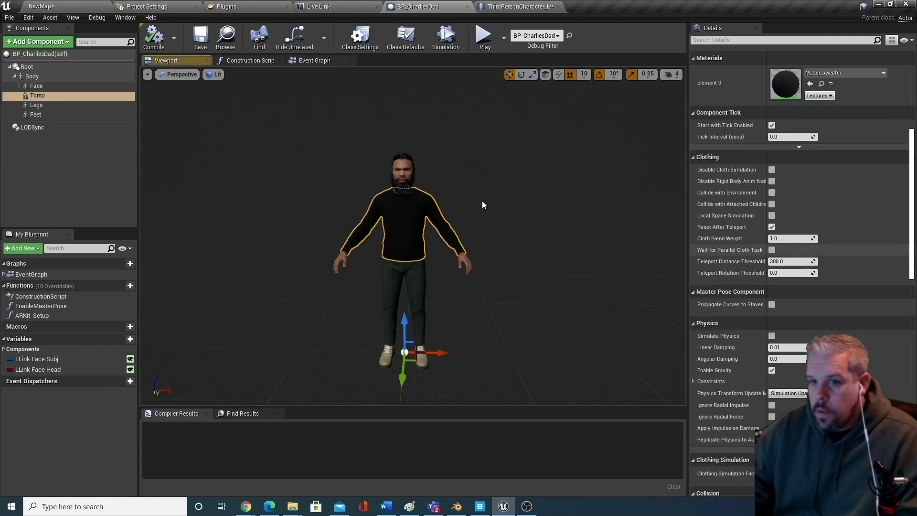
{"action": "left_click", "coordinate": [50, 74]}
{"action": "scroll", "coordinate": [790, 162], "scroll_direction": "up", "scroll_amount": 2}
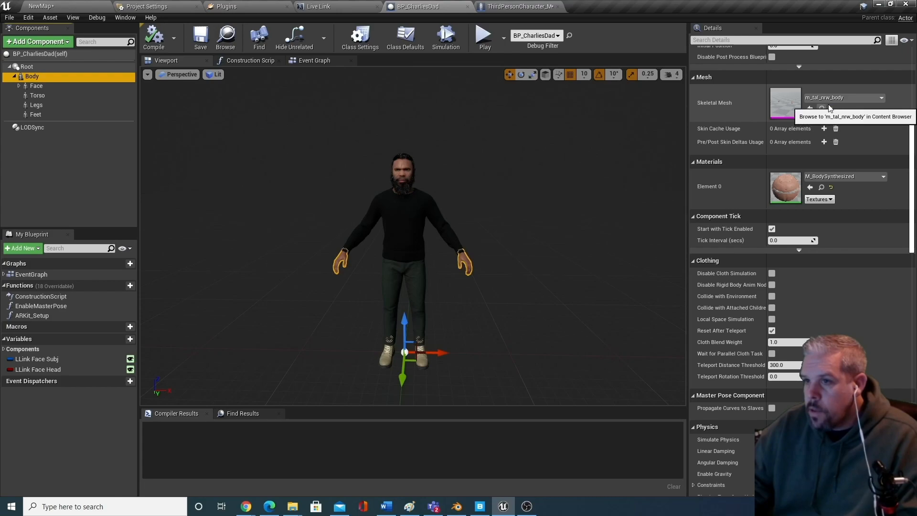
Set the skeletal mesh of the Mesh component in ThirdPersonCharacter_MH to m_tal_nrw_body and compare it with BP_CharliesDad's Body.
{"action": "left_click", "coordinate": [501, 6]}
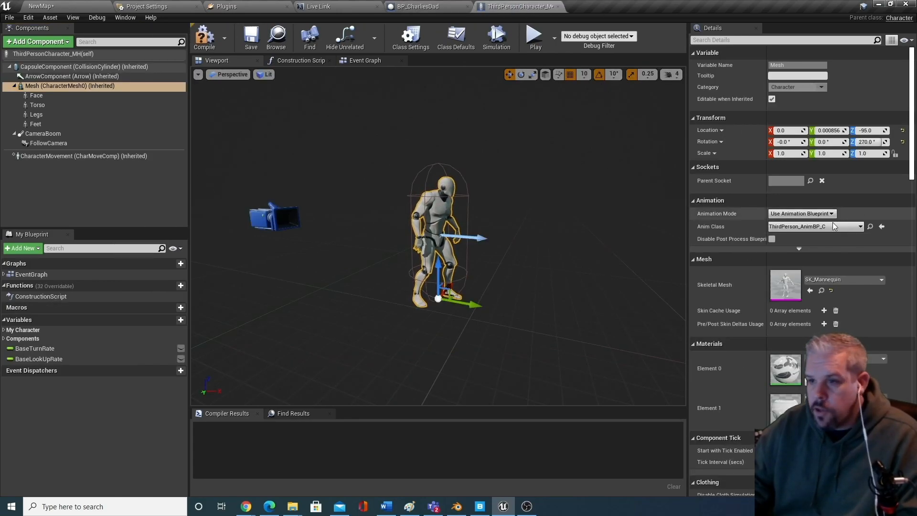
{"action": "left_click", "coordinate": [823, 280]}
{"action": "type", "text": "m_tal"}
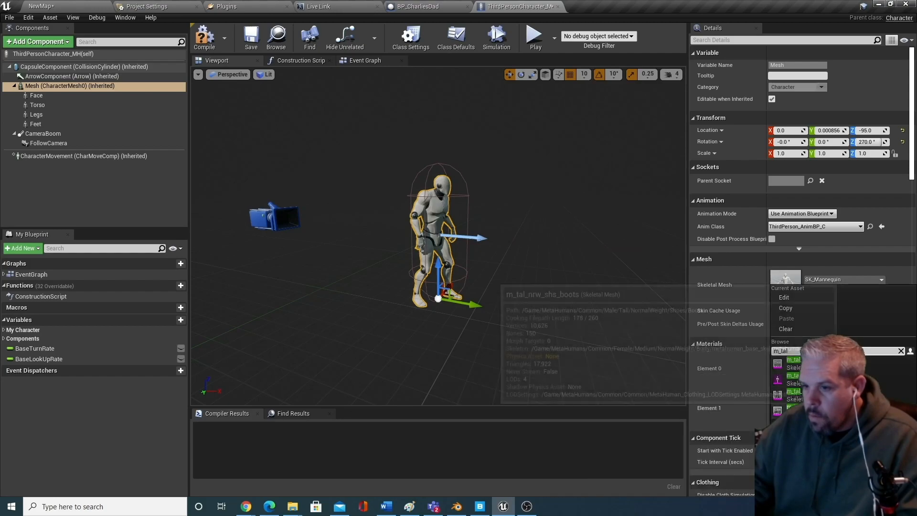
{"action": "left_click", "coordinate": [793, 362]}
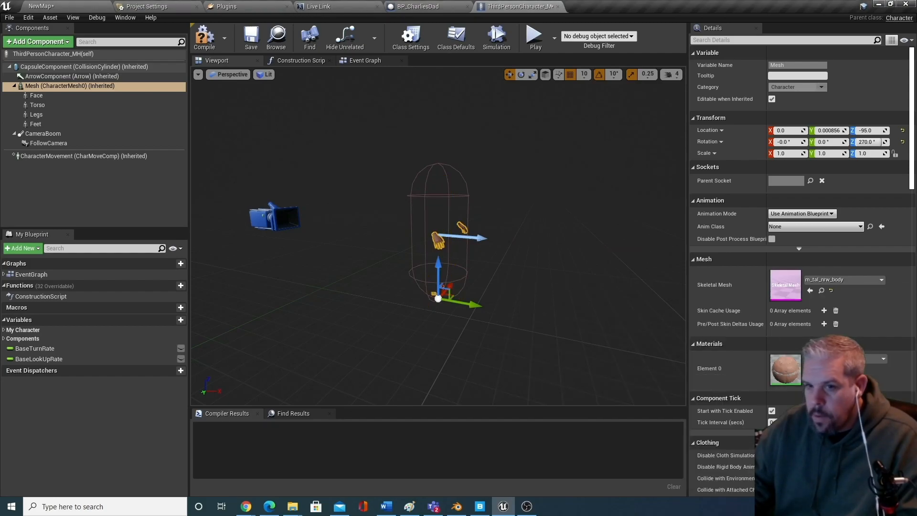
{"action": "left_click", "coordinate": [419, 6]}
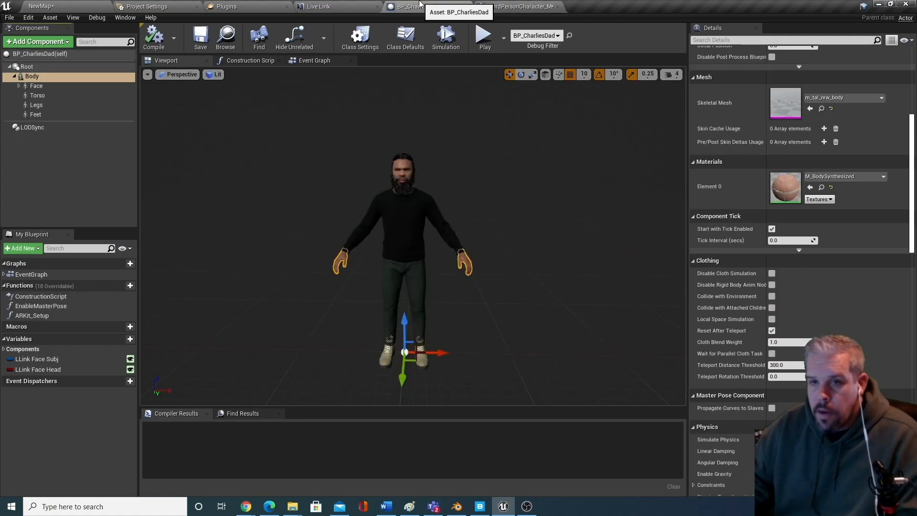
{"action": "left_click", "coordinate": [518, 6]}
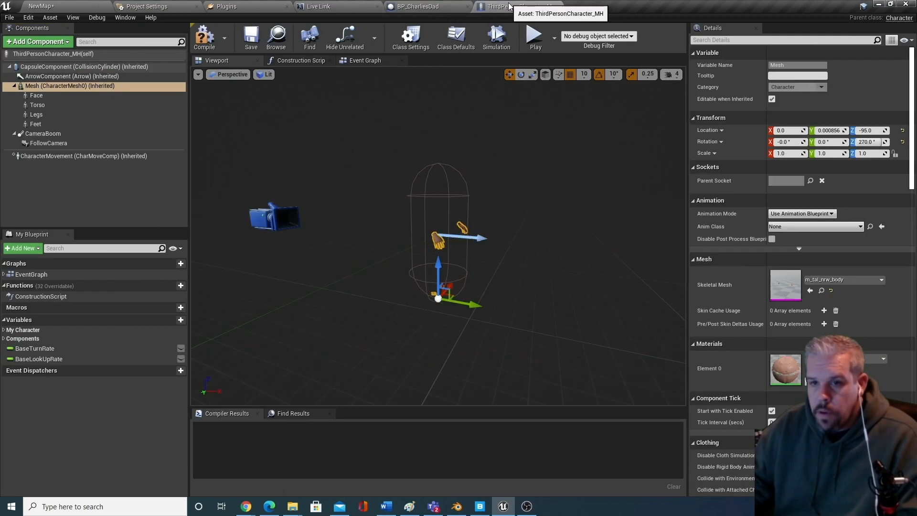
Check the Face component's settings, and compile and save the ThirdPersonCharacter_MH blueprint.
{"action": "left_click", "coordinate": [58, 99]}
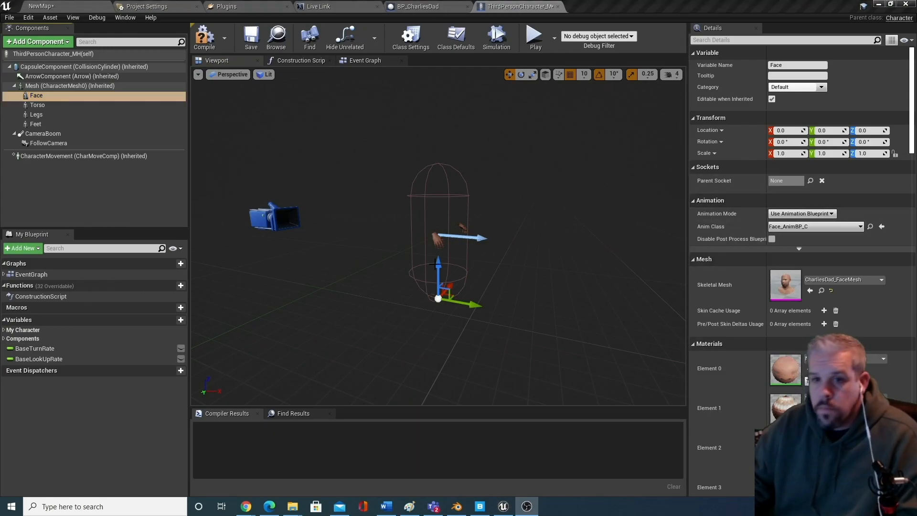
{"action": "left_click", "coordinate": [409, 152]}
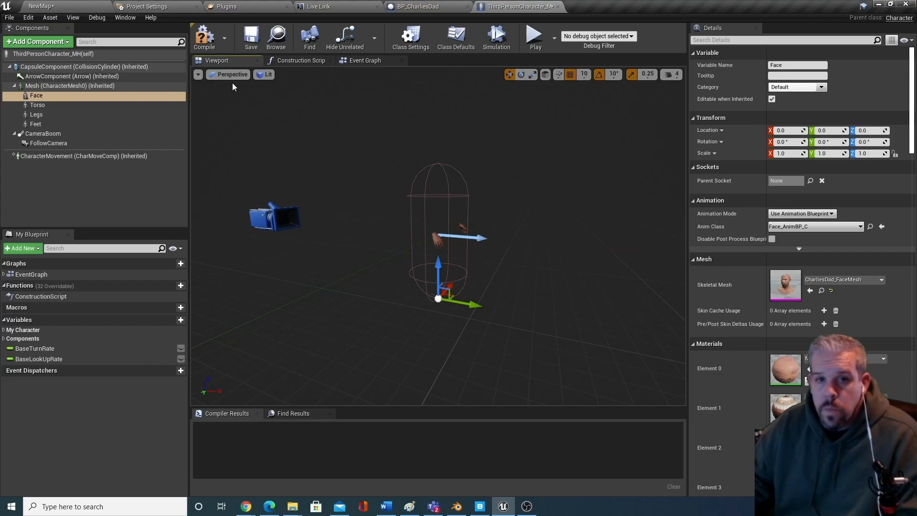
{"action": "left_click", "coordinate": [253, 37]}
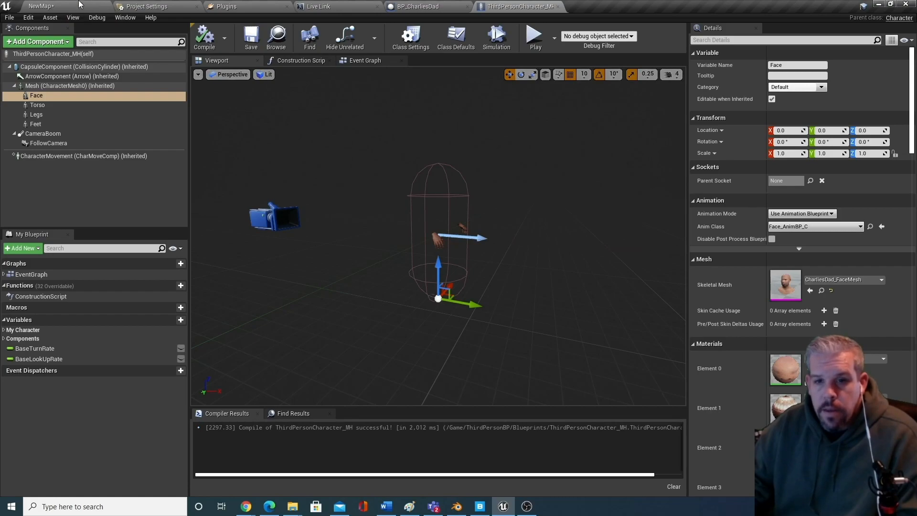
Close and reopen the ThirdPersonCharacter_MH blueprint from the ThirdPersonBP Blueprints folder and inspect the character in its 3D preview.
{"action": "left_click", "coordinate": [95, 5]}
{"action": "left_click", "coordinate": [526, 6]}
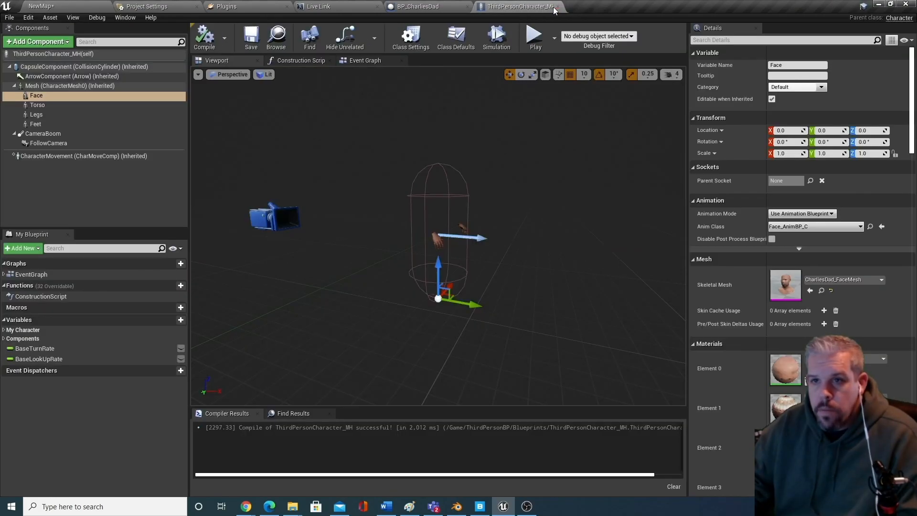
{"action": "left_click", "coordinate": [557, 7]}
{"action": "left_click", "coordinate": [36, 5]}
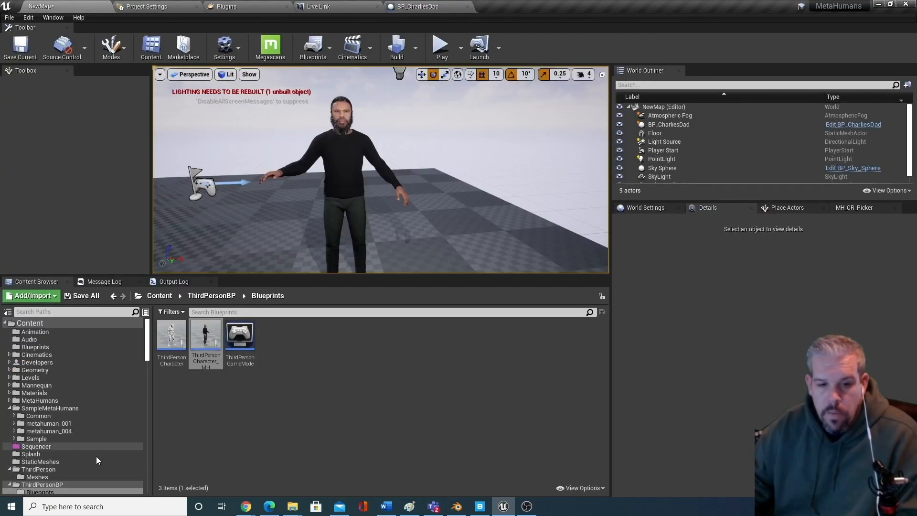
{"action": "double_click", "coordinate": [210, 337]}
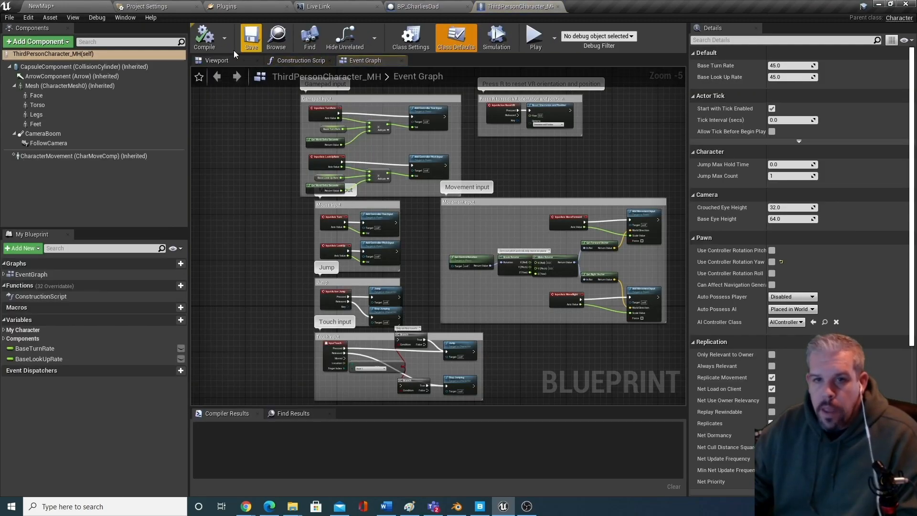
{"action": "left_click", "coordinate": [215, 61]}
{"action": "mouse_move", "coordinate": [492, 287]}
{"action": "left_mouse_down"}
{"action": "mouse_move", "coordinate": [502, 232]}
{"action": "mouse_move", "coordinate": [495, 284]}
{"action": "left_mouse_up"}
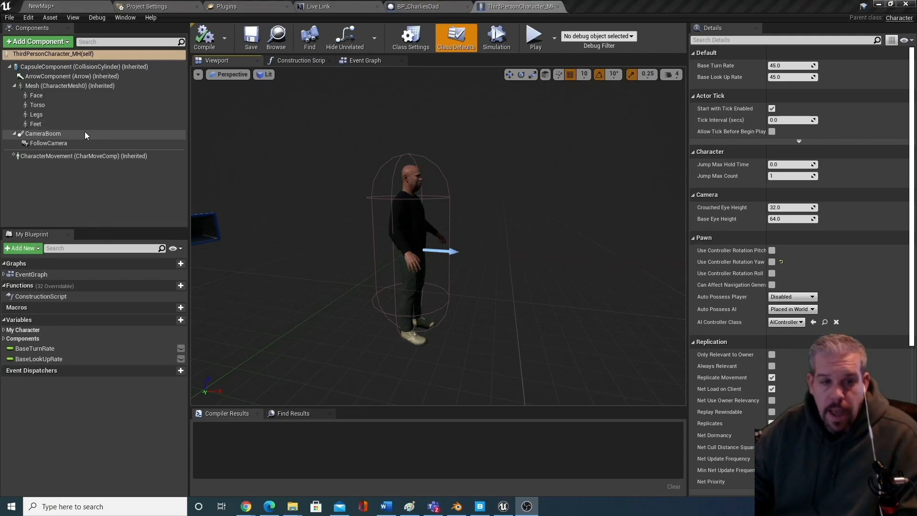
Undock the ThirdPersonCharacter_MH editor, expand the Face component in BP_CharliesDad, and enlarge the floating window so both component lists are readable.
{"action": "left_click_drag", "start_coordinate": [519, 6], "coordinate": [506, 122]}
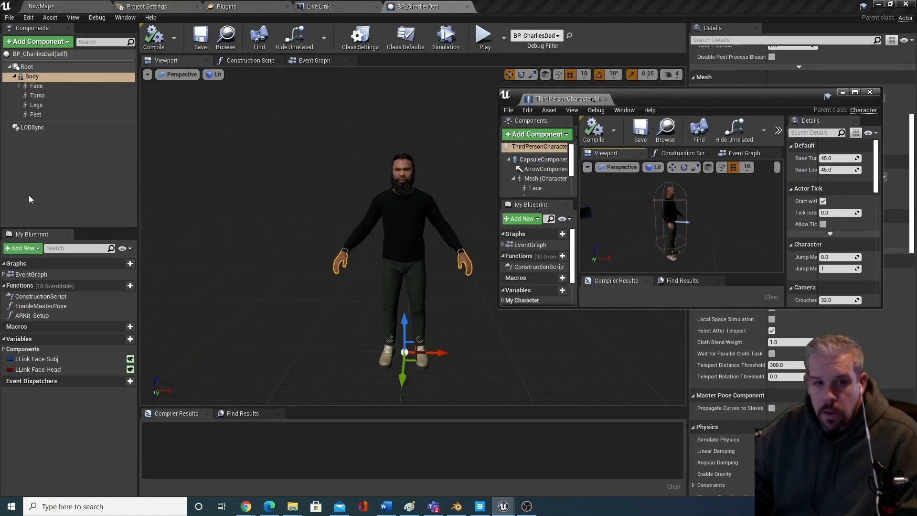
{"action": "left_click", "coordinate": [18, 86]}
{"action": "left_click", "coordinate": [18, 86]}
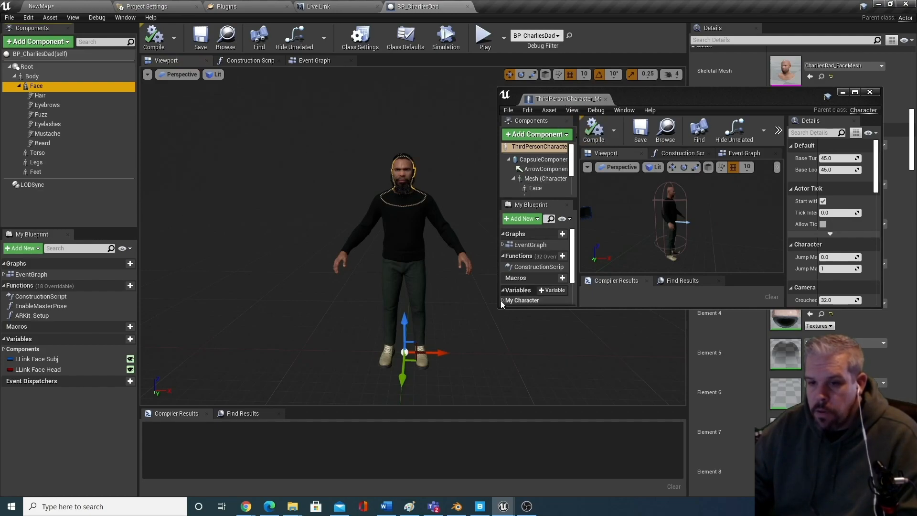
{"action": "left_click_drag", "start_coordinate": [499, 307], "coordinate": [394, 472]}
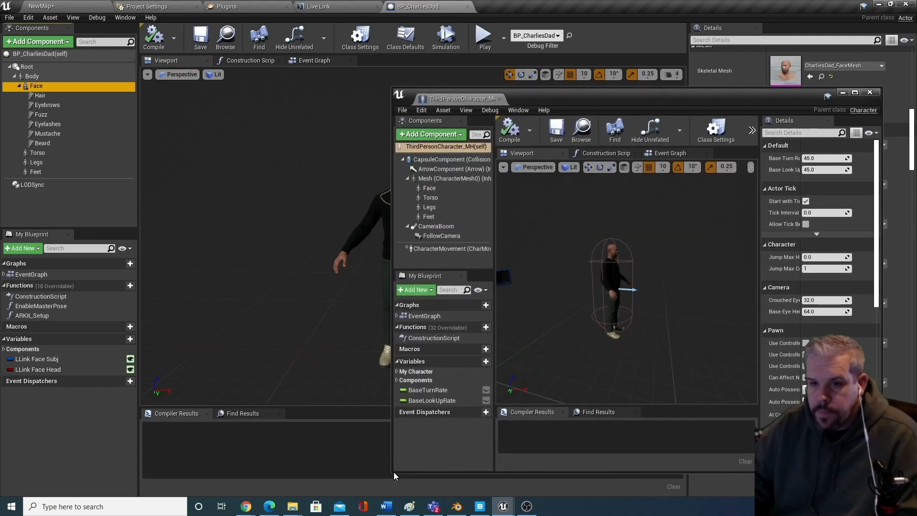
Copy the Hair component from BP_CharliesDad under the Face of ThirdPersonCharacter_MH and name it Hair.
{"action": "left_click", "coordinate": [428, 188]}
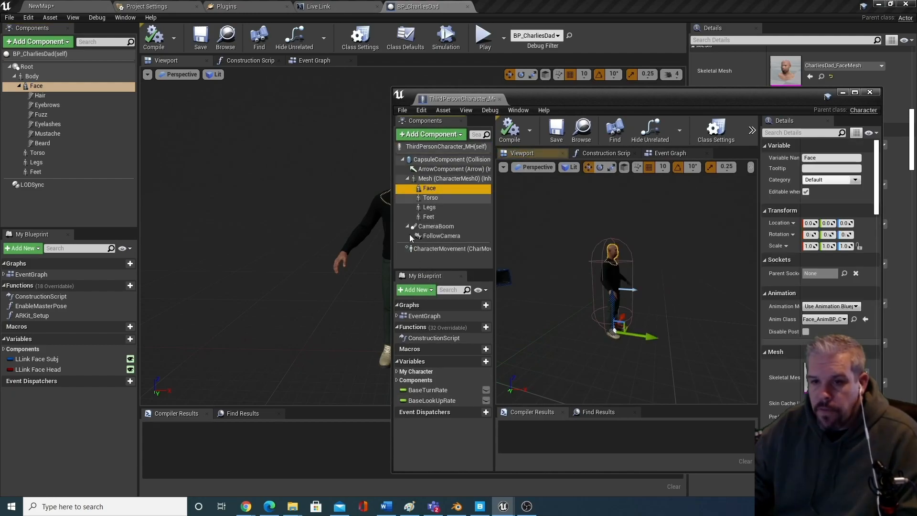
{"action": "left_click_drag", "start_coordinate": [34, 95], "coordinate": [427, 198]}
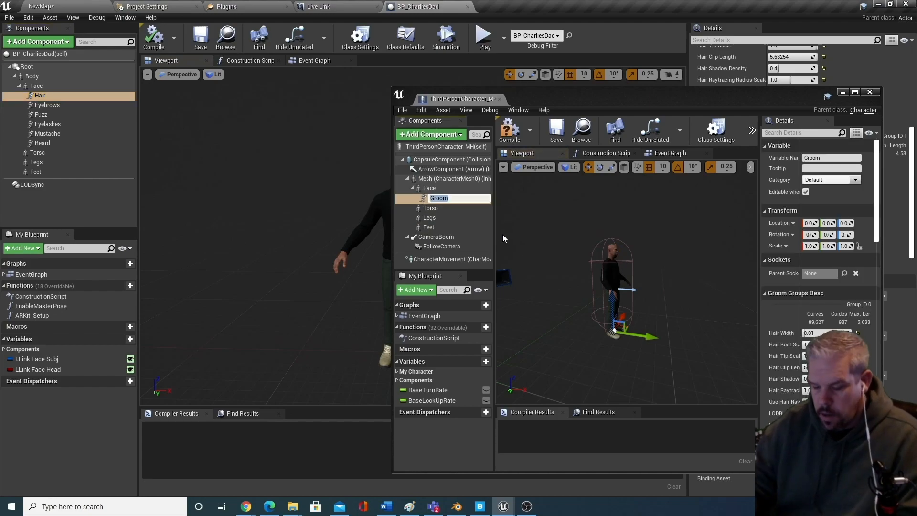
{"action": "key", "text": "Return"}
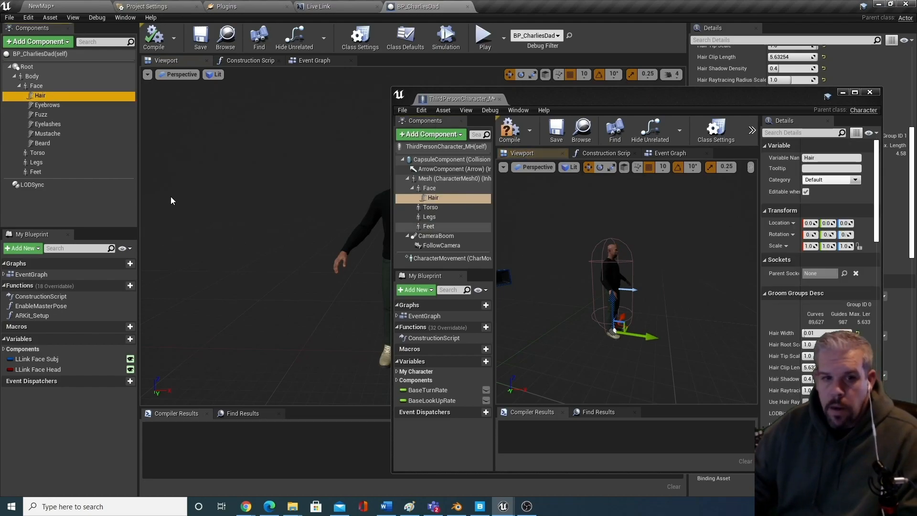
Copy the Eyebrows and Fuzz components from BP_CharliesDad under the Face of ThirdPersonCharacter_MH, naming them Eyebrows and Fuzz.
{"action": "left_click_drag", "start_coordinate": [58, 104], "coordinate": [444, 213]}
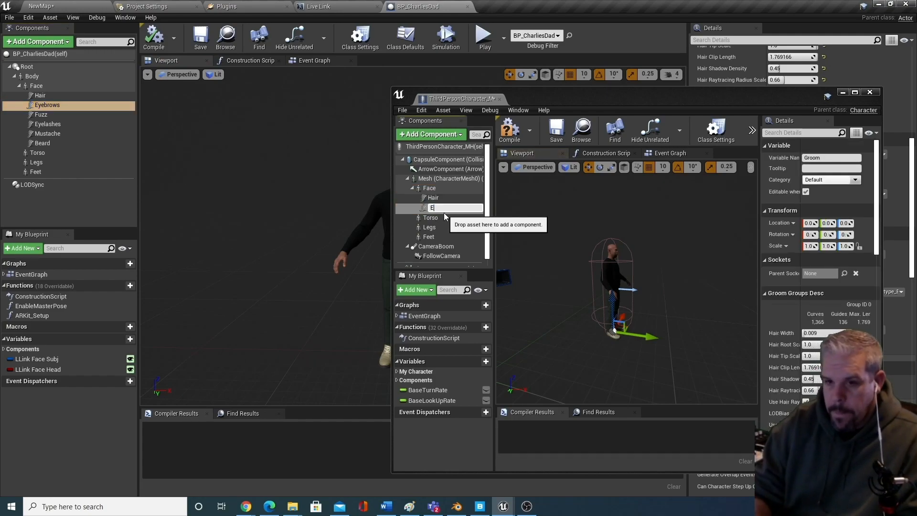
{"action": "type", "text": "Eyebrows"}
{"action": "key", "text": "Return"}
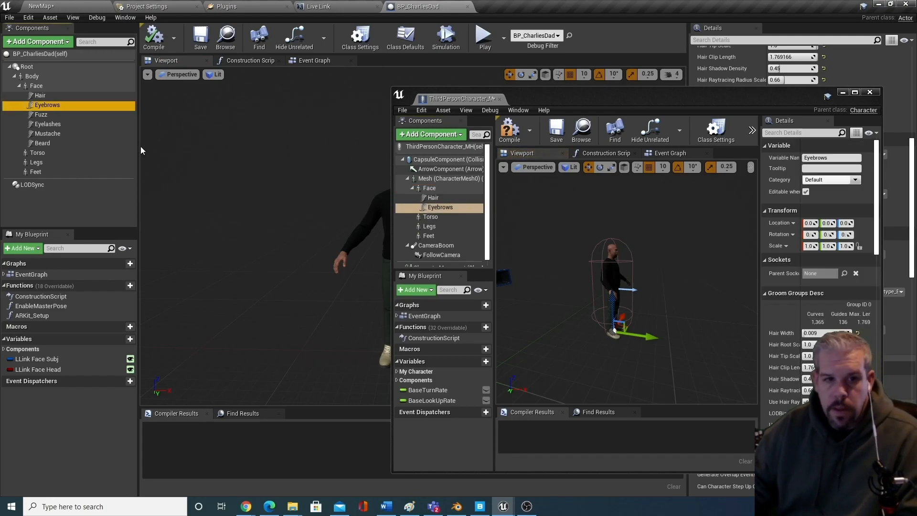
{"action": "left_click", "coordinate": [44, 116]}
{"action": "left_click_drag", "start_coordinate": [44, 119], "coordinate": [435, 190]}
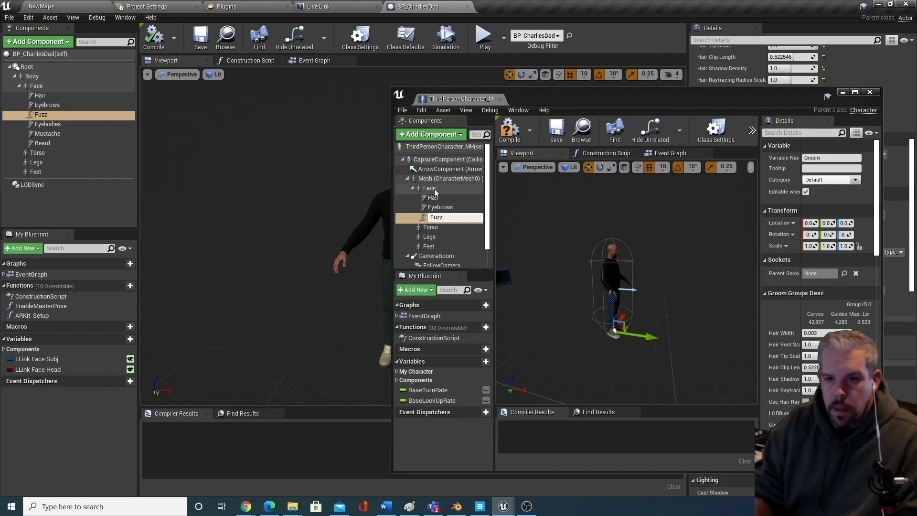
Copy the Eyelashes and Mustache components from BP_CharliesDad under the Face of ThirdPersonCharacter_MH, naming them Eyelashes and Mustache.
{"action": "left_click_drag", "start_coordinate": [52, 124], "coordinate": [438, 190]}
{"action": "type", "text": "E"}
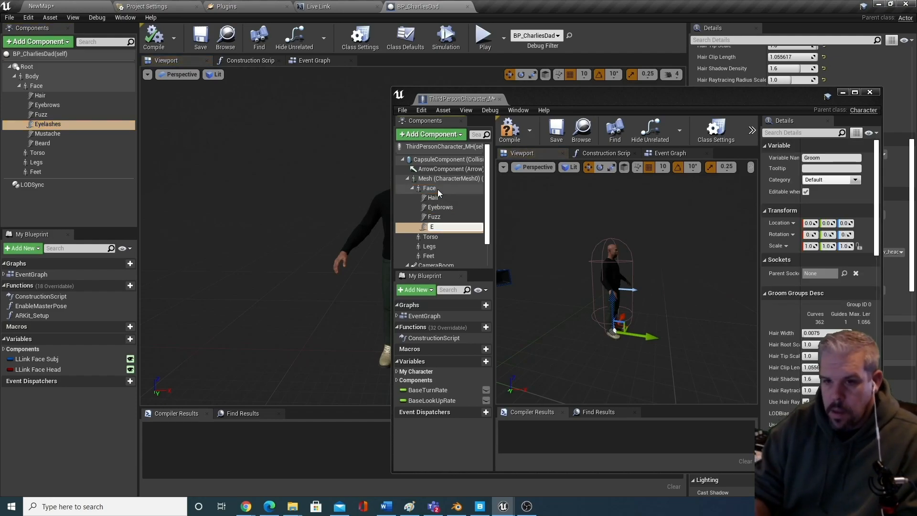
{"action": "type", "text": "yelashes"}
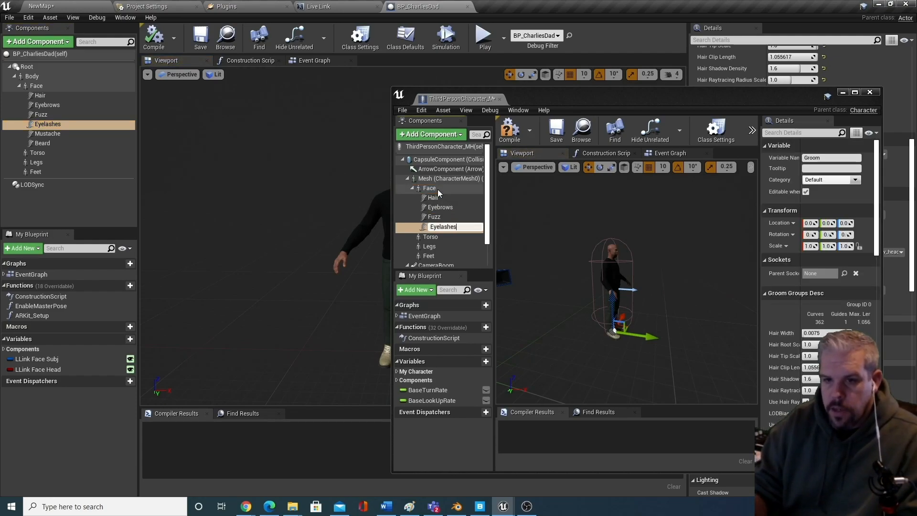
{"action": "key", "text": "Return"}
{"action": "left_click_drag", "start_coordinate": [50, 135], "coordinate": [426, 191]}
{"action": "type", "text": "Mus"}
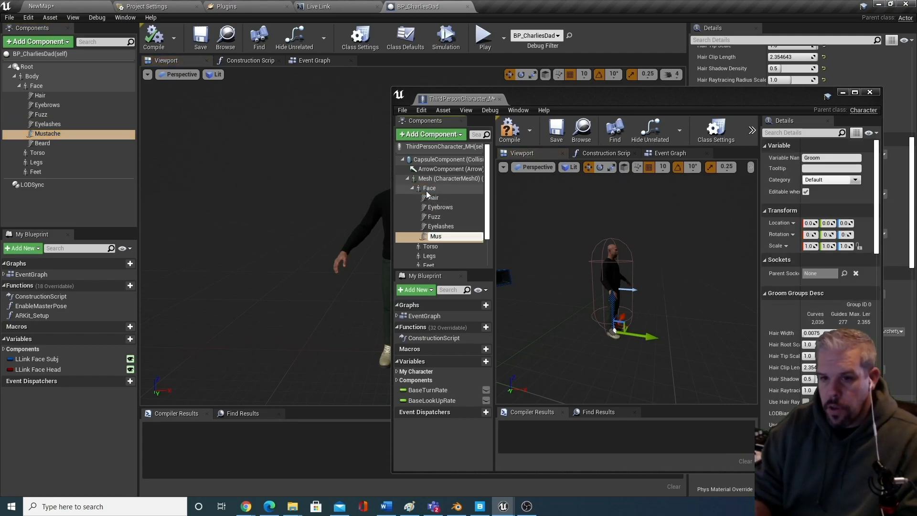
{"action": "type", "text": "tache"}
{"action": "key", "text": "Return"}
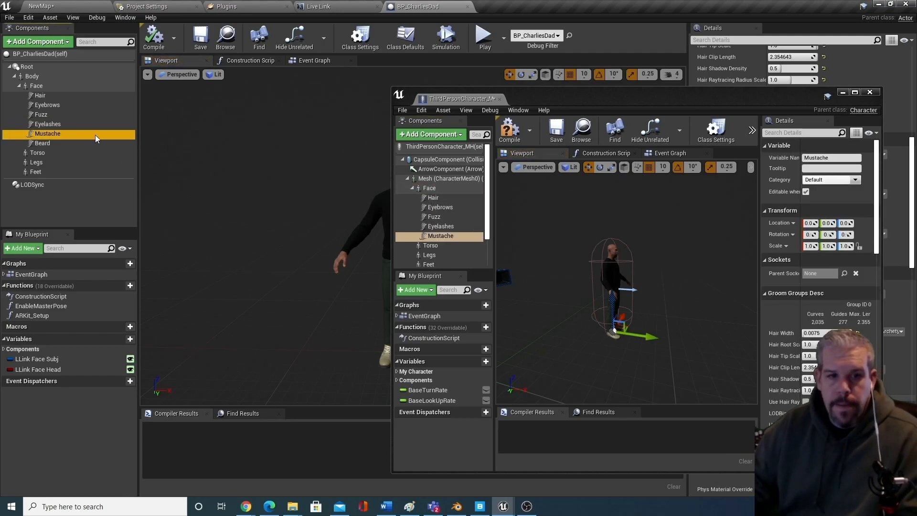
Copy the Beard component from BP_CharliesDad under the Face of ThirdPersonCharacter_MH, name it Beard, and compile and save the blueprint.
{"action": "left_click_drag", "start_coordinate": [31, 143], "coordinate": [454, 207]}
{"action": "type", "text": "b"}
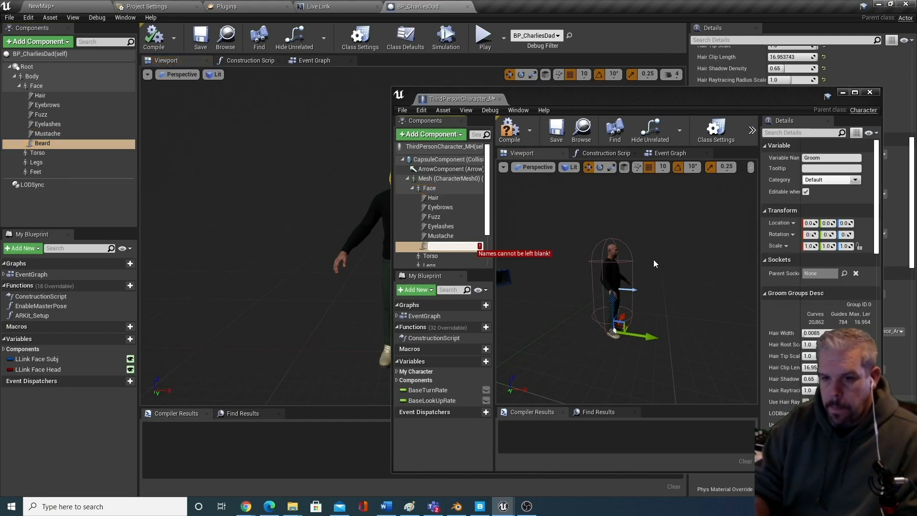
{"action": "type", "text": "E"}
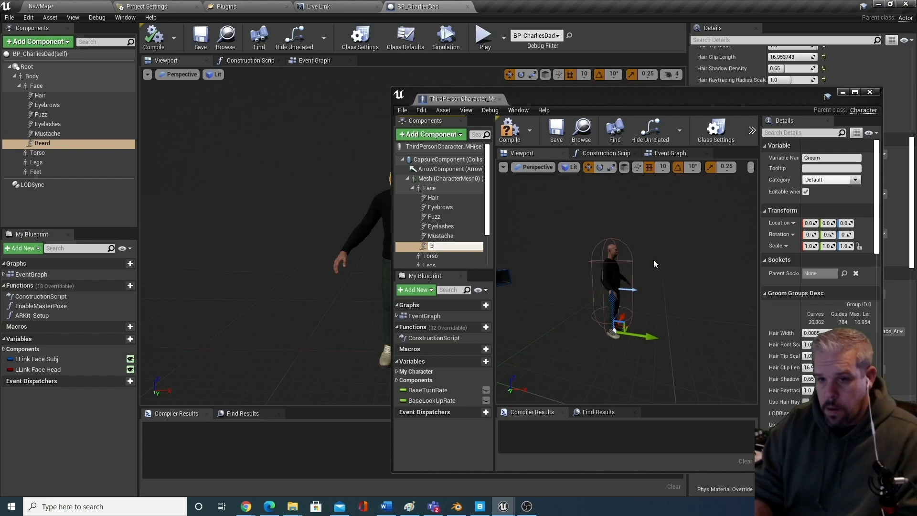
{"action": "type", "text": "ard"}
{"action": "key", "text": "Return"}
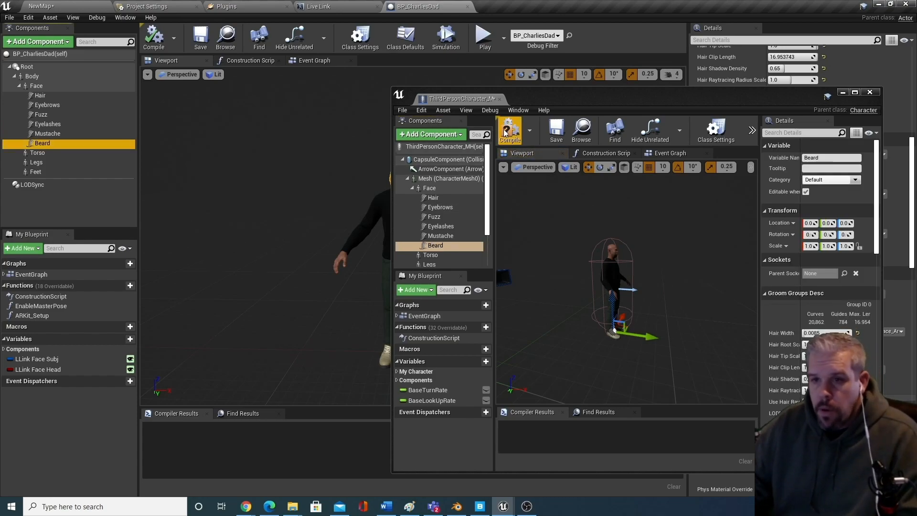
{"action": "left_click", "coordinate": [563, 132]}
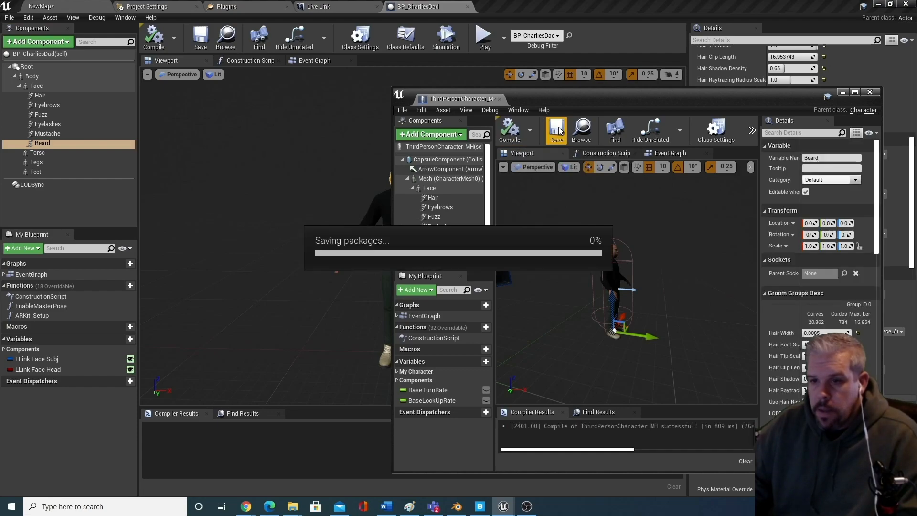
Dock the floating ThirdPersonCharacter_MH editor back into the main window and close it.
{"action": "left_click_drag", "start_coordinate": [641, 95], "coordinate": [563, 41]}
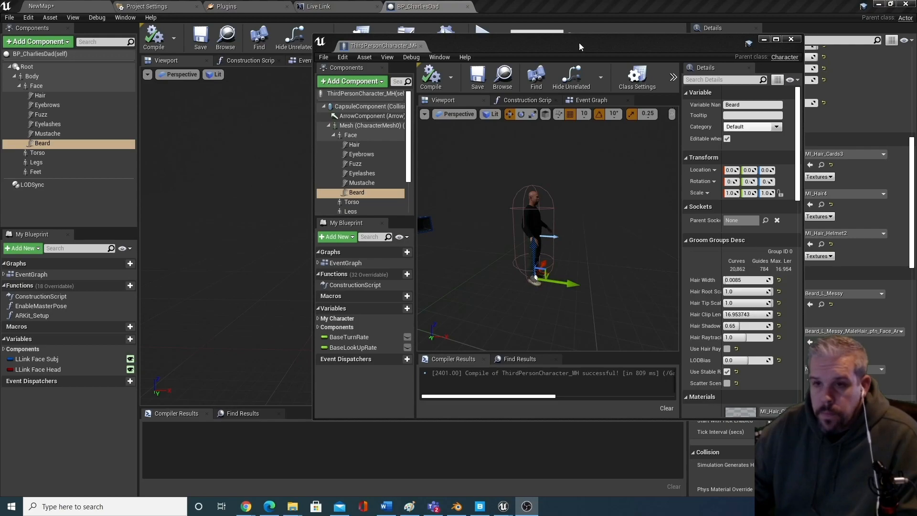
{"action": "left_click_drag", "start_coordinate": [507, 45], "coordinate": [419, 48]}
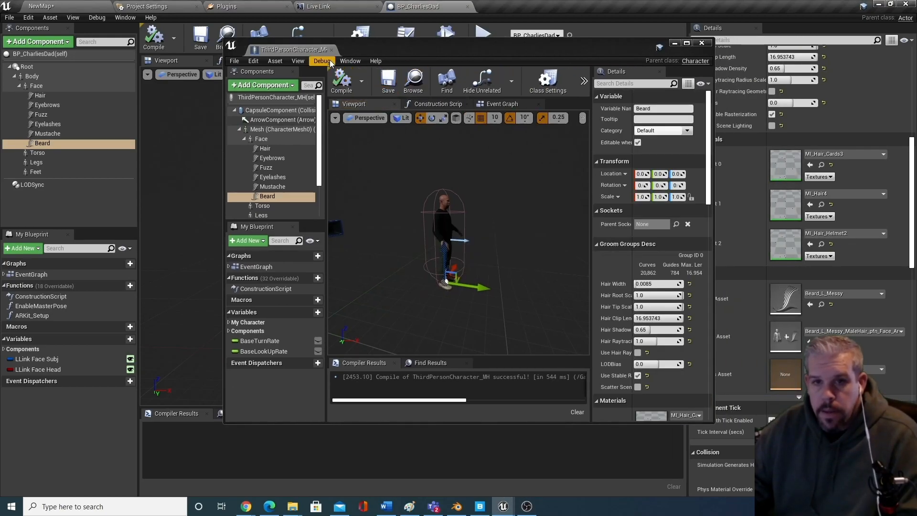
{"action": "left_click_drag", "start_coordinate": [306, 50], "coordinate": [519, 4]}
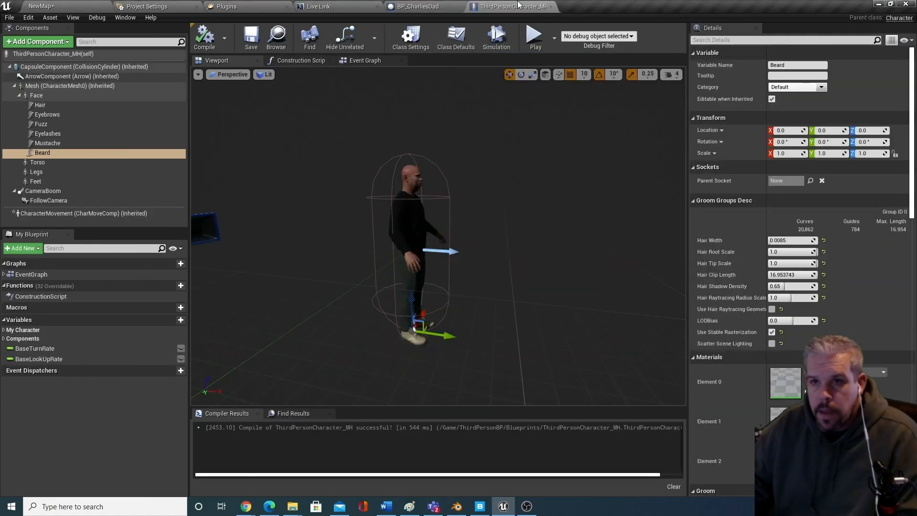
{"action": "left_click", "coordinate": [552, 7]}
Set the Default Pawn Class of the ThirdPersonGameMode blueprint to ThirdPersonCharacter_MH, then compile, save and close it.
{"action": "left_click", "coordinate": [84, 4]}
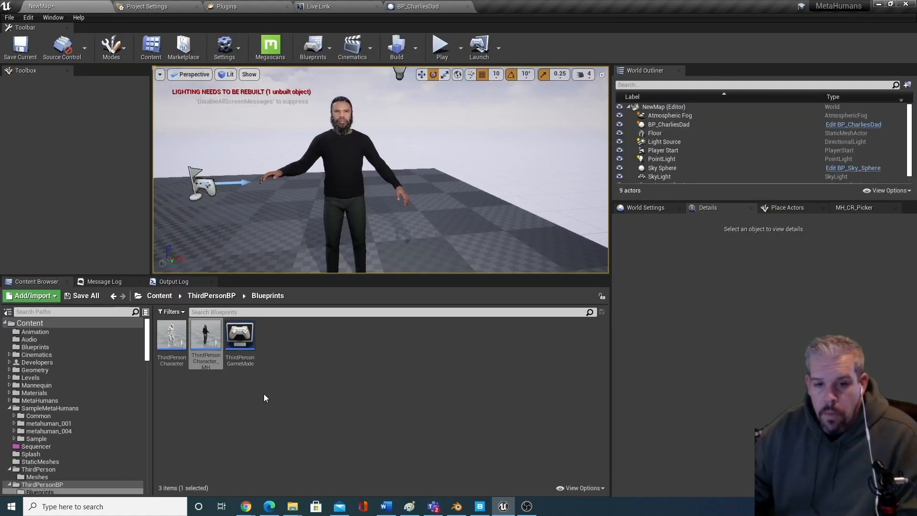
{"action": "double_click", "coordinate": [238, 328]}
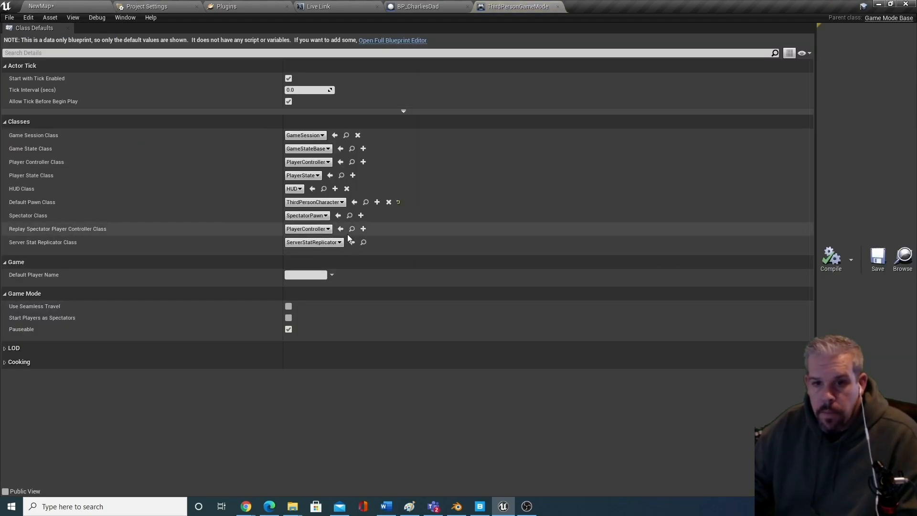
{"action": "left_click", "coordinate": [328, 205]}
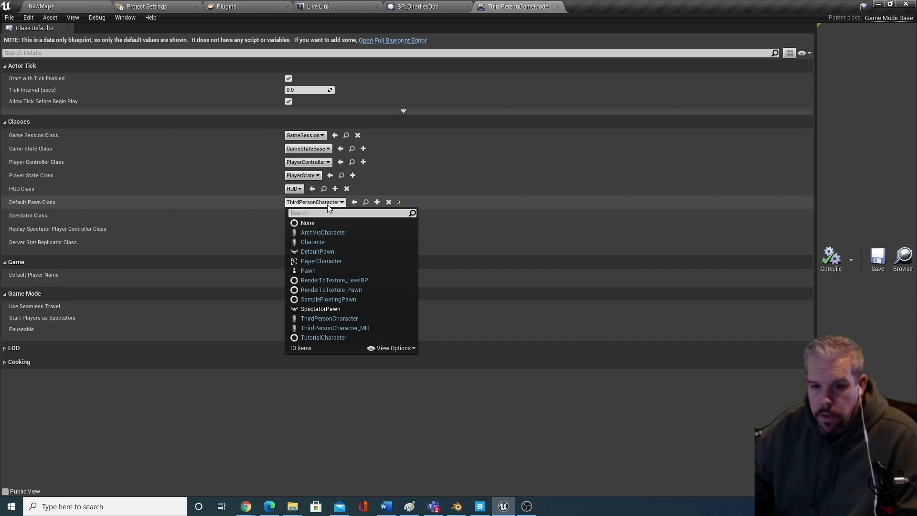
{"action": "left_click", "coordinate": [360, 329]}
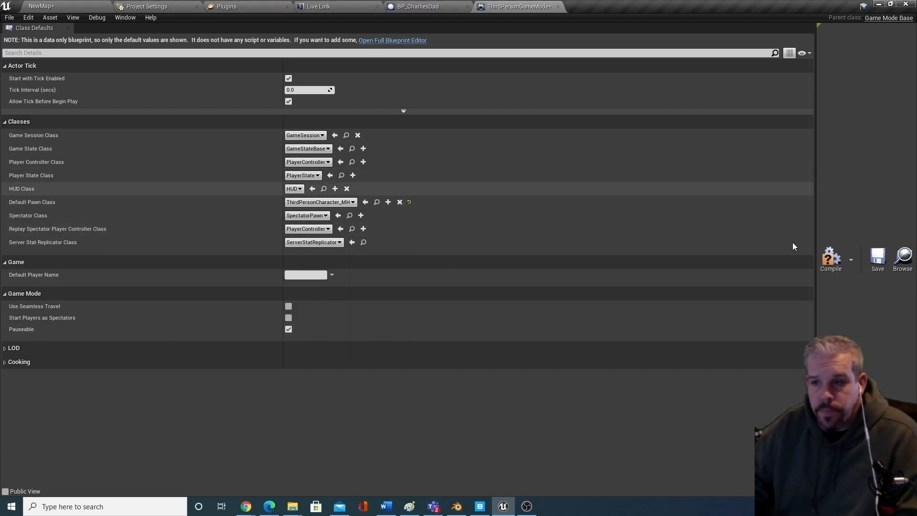
{"action": "left_click", "coordinate": [877, 260]}
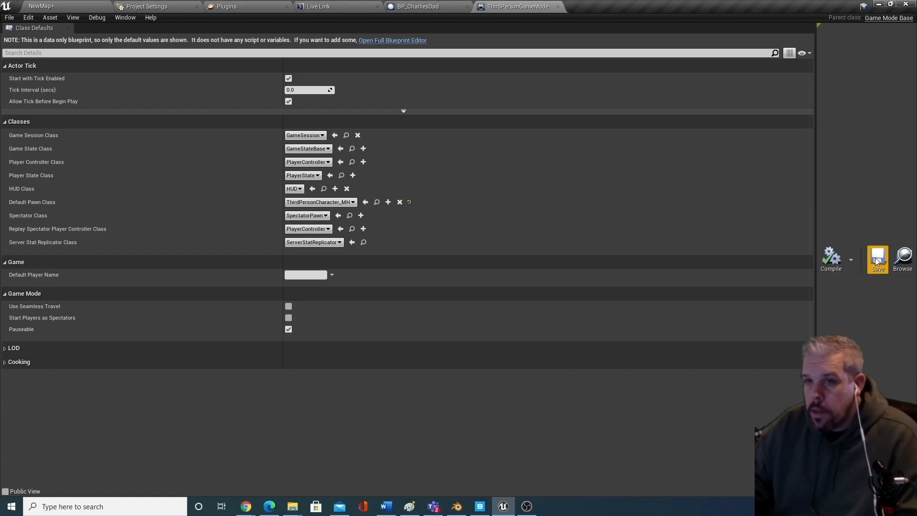
{"action": "left_click", "coordinate": [557, 7]}
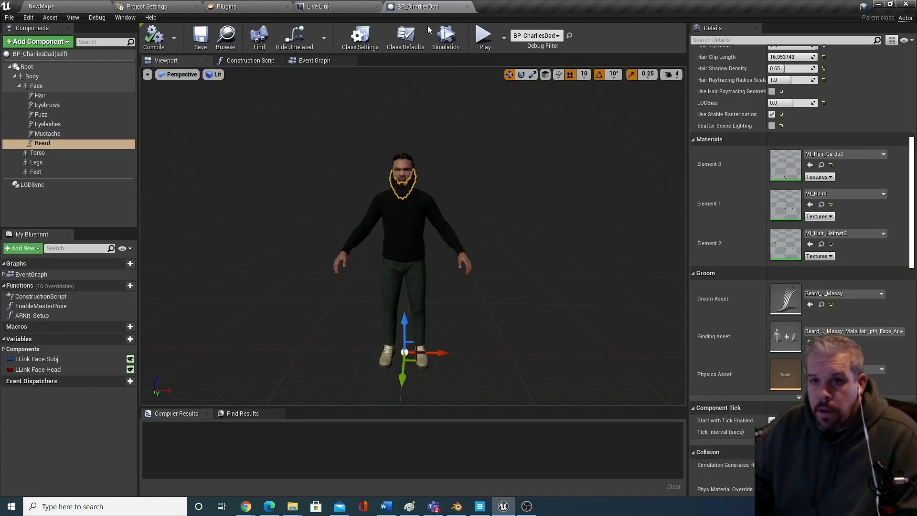
Reopen the ThirdPersonCharacter_MH blueprint and inspect the assembled character from the front in its 3D preview.
{"action": "left_click", "coordinate": [84, 6]}
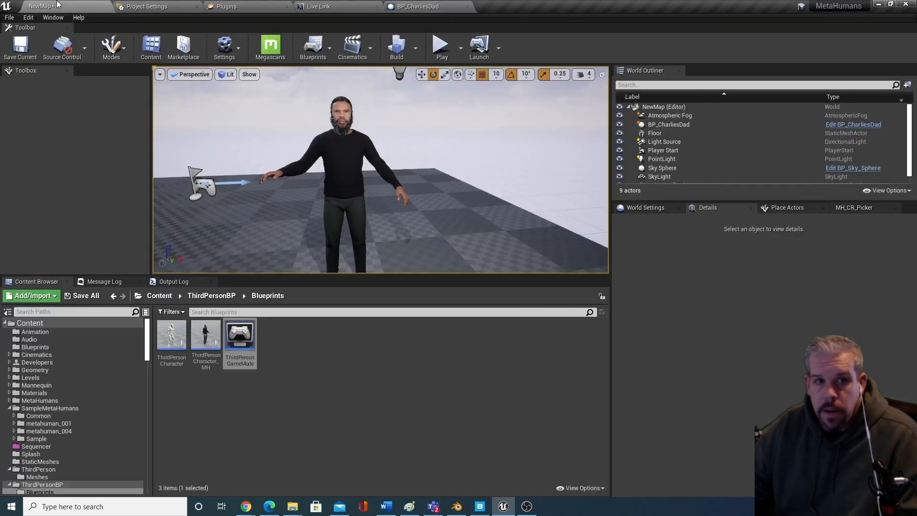
{"action": "left_click", "coordinate": [197, 346]}
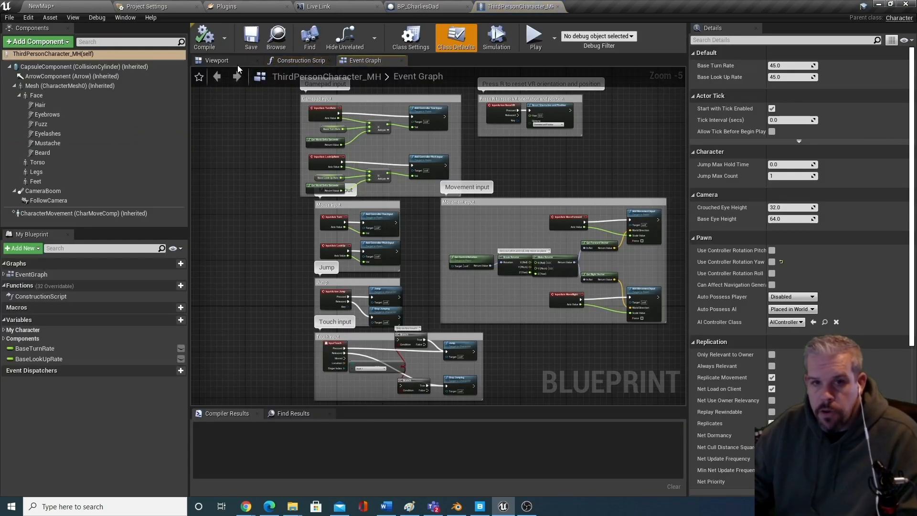
{"action": "left_click", "coordinate": [236, 61]}
{"action": "left_click_drag", "start_coordinate": [439, 287], "coordinate": [443, 196]}
{"action": "right_click_drag", "start_coordinate": [487, 252], "coordinate": [387, 256]}
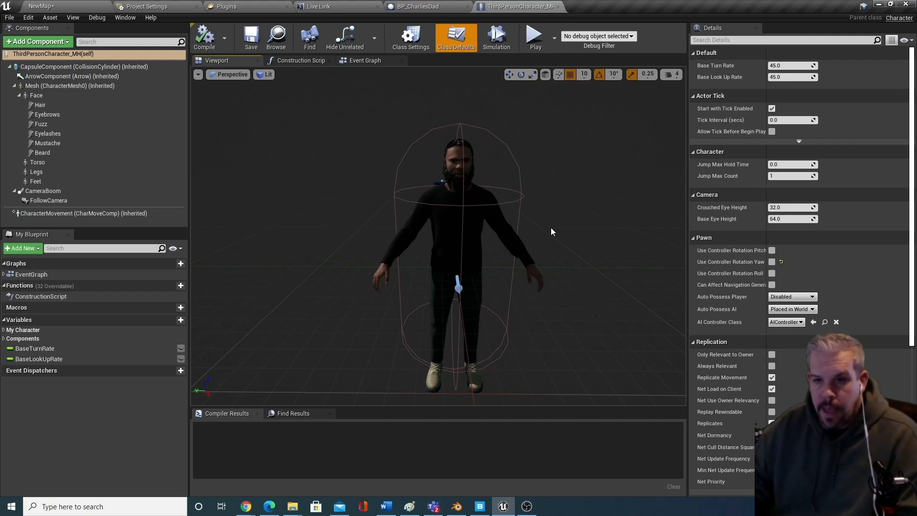
Open the ThirdPersonGameMode blueprint from the ThirdPersonBP Blueprints folder, review its class defaults and 3D preview, and close it.
{"action": "left_click", "coordinate": [419, 6]}
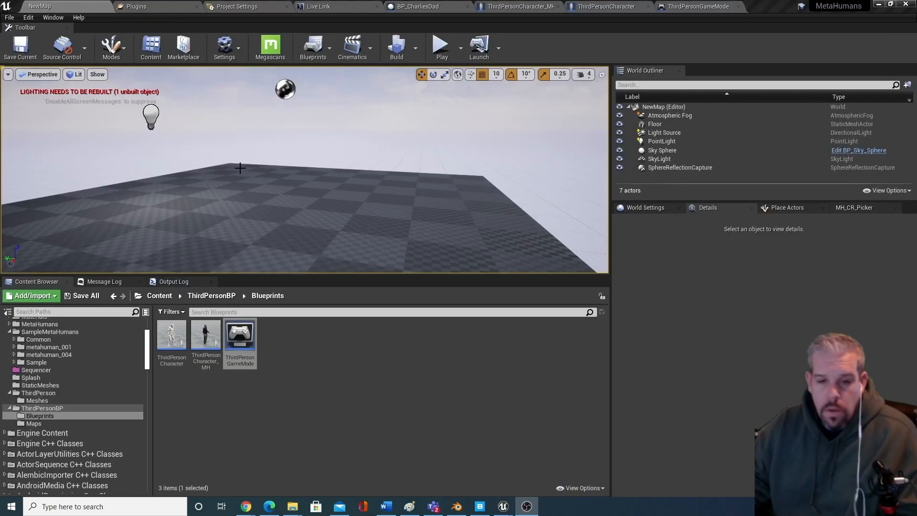
{"action": "double_click", "coordinate": [246, 326]}
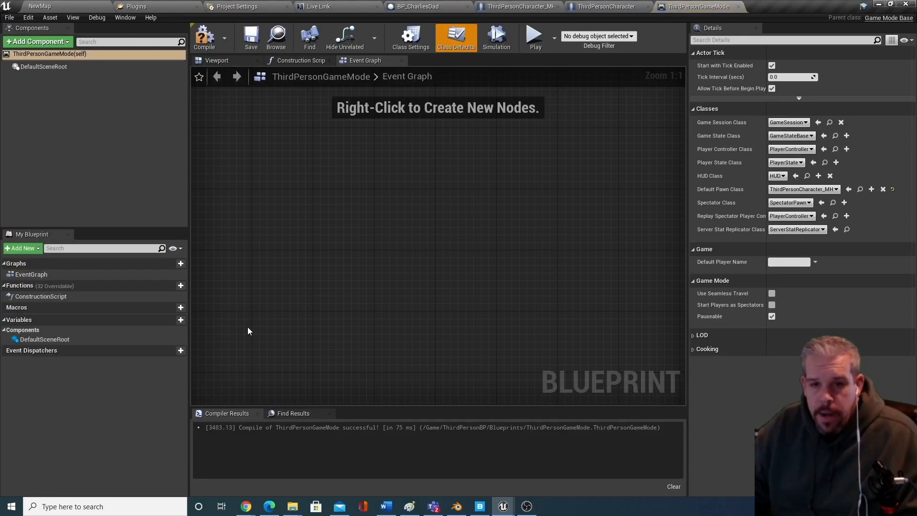
{"action": "left_click", "coordinate": [293, 61]}
{"action": "left_click", "coordinate": [223, 61]}
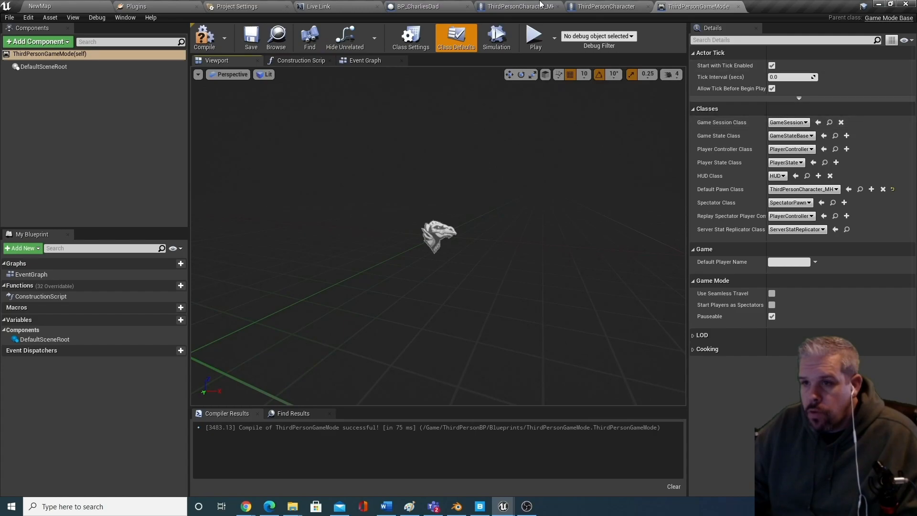
{"action": "left_click", "coordinate": [735, 6]}
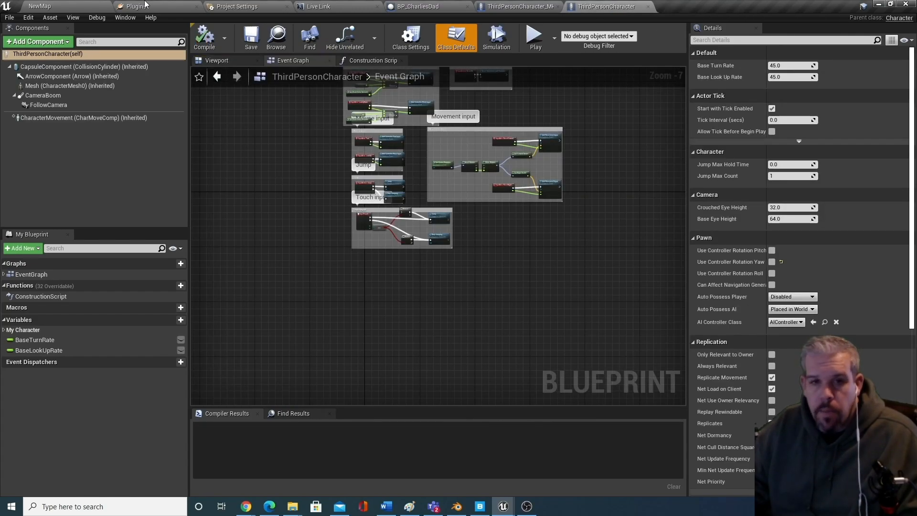
Select ThirdPersonGameMode as the Default GameMode in the Maps & Modes project settings.
{"action": "left_click", "coordinate": [43, 6]}
{"action": "left_click", "coordinate": [237, 6]}
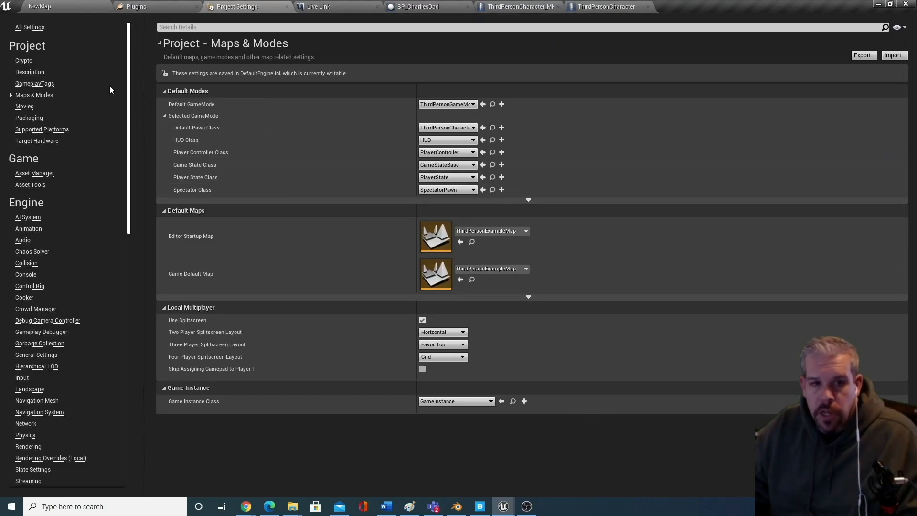
{"action": "left_click", "coordinate": [462, 105]}
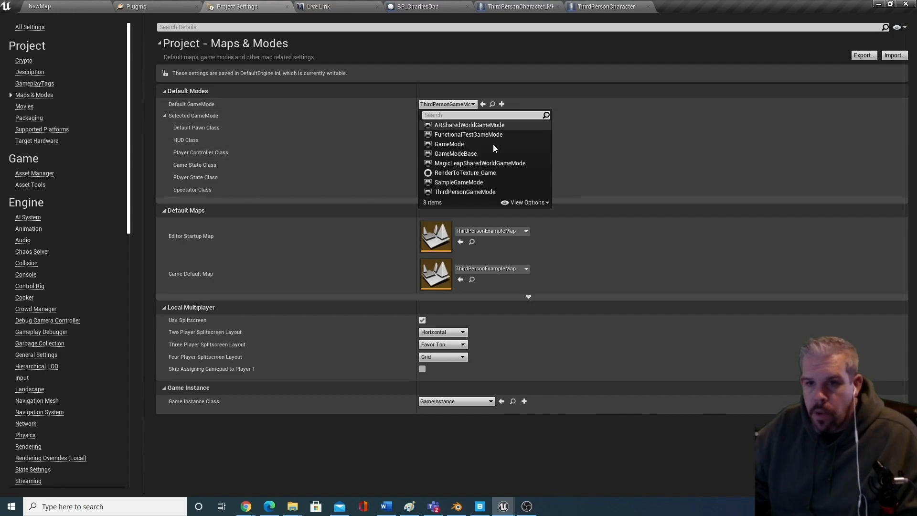
{"action": "left_click", "coordinate": [463, 191]}
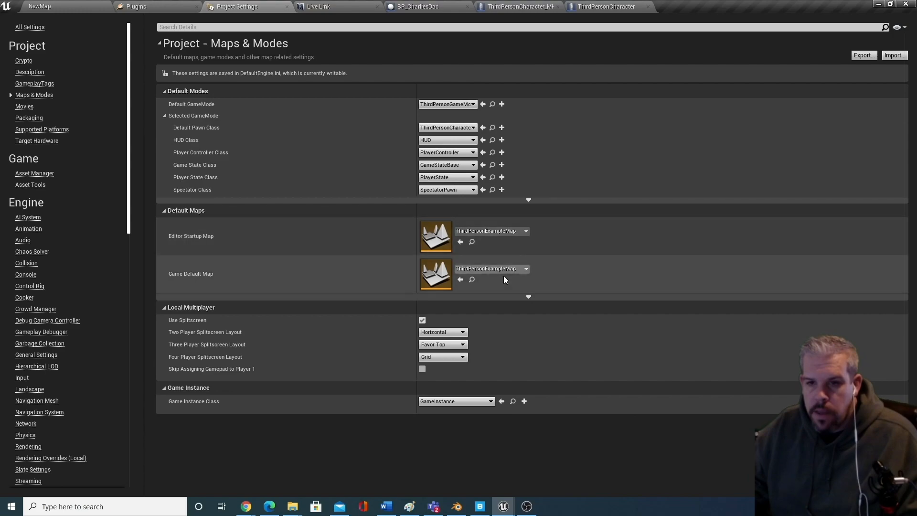
Reopen the ThirdPersonGameMode blueprint from the level's Blueprints folder and examine its class defaults and Construction Script.
{"action": "left_click", "coordinate": [606, 6]}
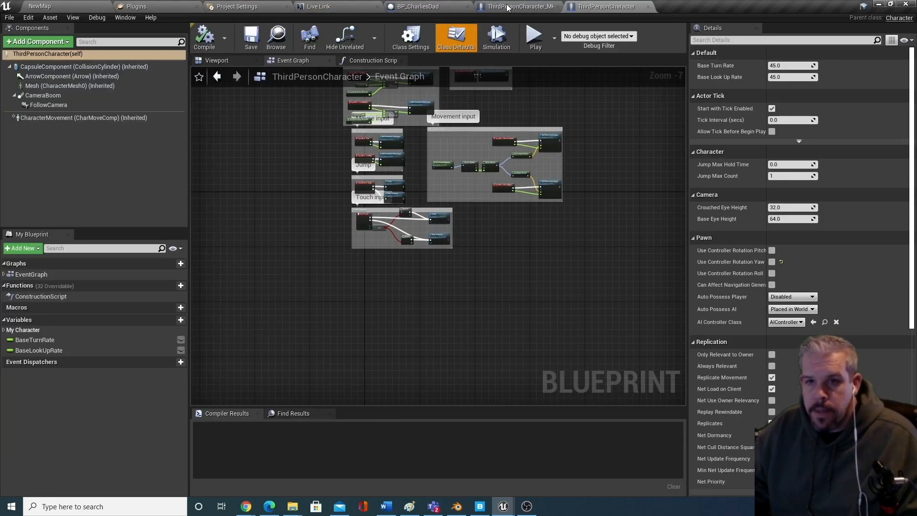
{"action": "left_click", "coordinate": [79, 5]}
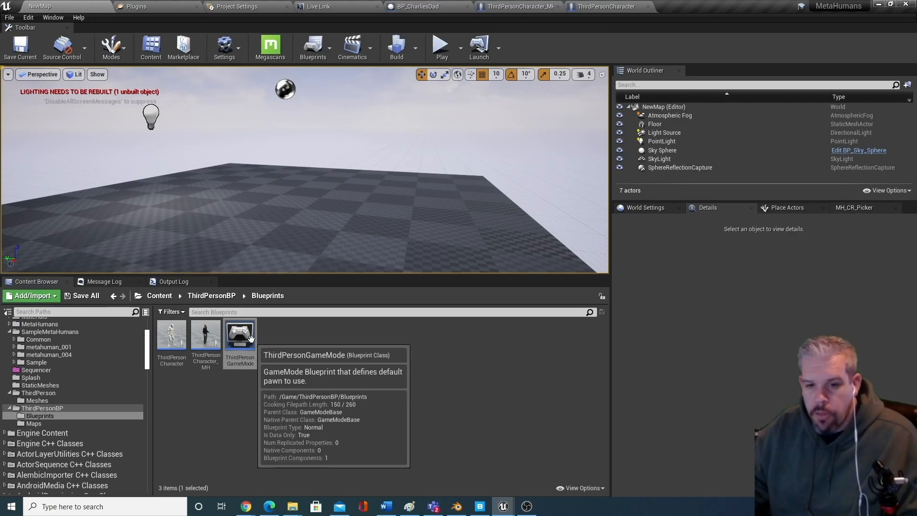
{"action": "double_click", "coordinate": [228, 339]}
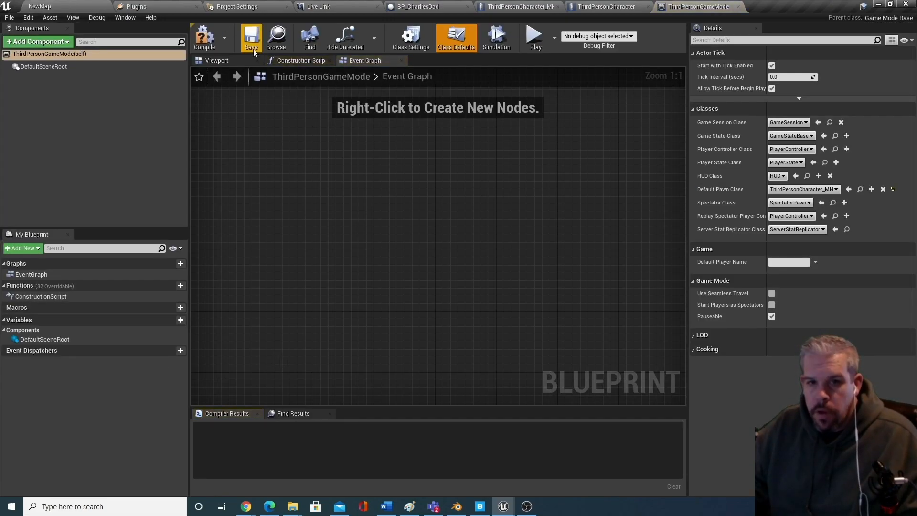
{"action": "left_click", "coordinate": [216, 60]}
{"action": "left_click", "coordinate": [301, 60]}
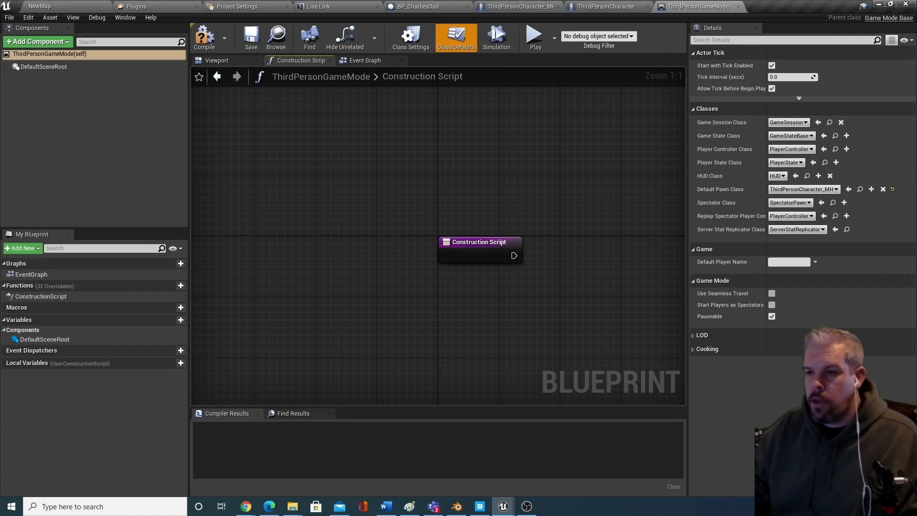
Compile and save the ThirdPersonGameMode blueprint, and play-test NewMap briefly with the new default pawn.
{"action": "left_click", "coordinate": [204, 37]}
{"action": "left_click", "coordinate": [252, 37]}
{"action": "left_click", "coordinate": [39, 6]}
{"action": "left_click", "coordinate": [443, 49]}
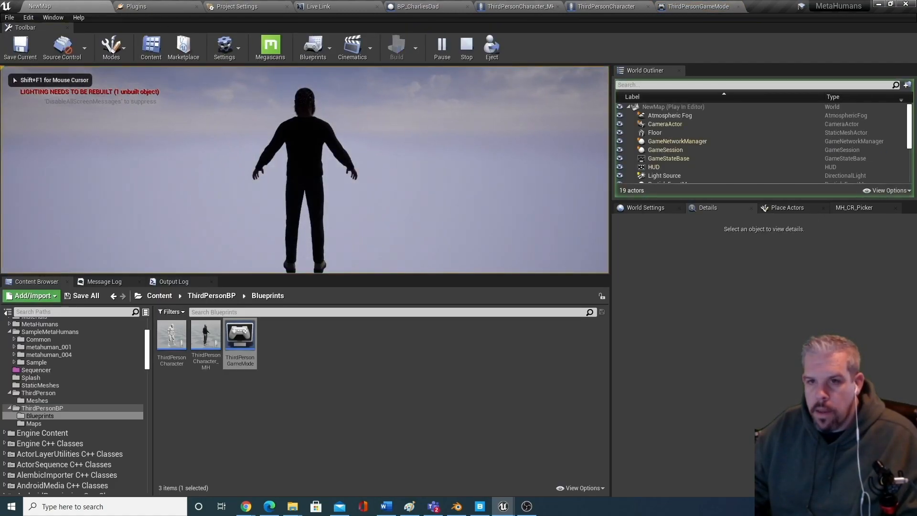
{"action": "key", "text": "Escape"}
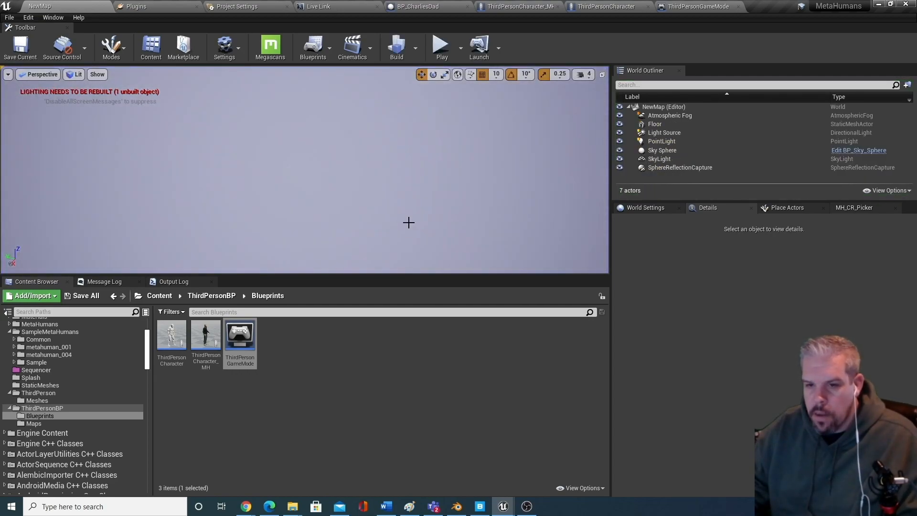
Reorient the NewMap level view to look across the checkered floor.
{"action": "right_click_drag", "start_coordinate": [404, 189], "coordinate": [404, 239]}
{"action": "right_click_drag", "start_coordinate": [405, 167], "coordinate": [405, 184]}
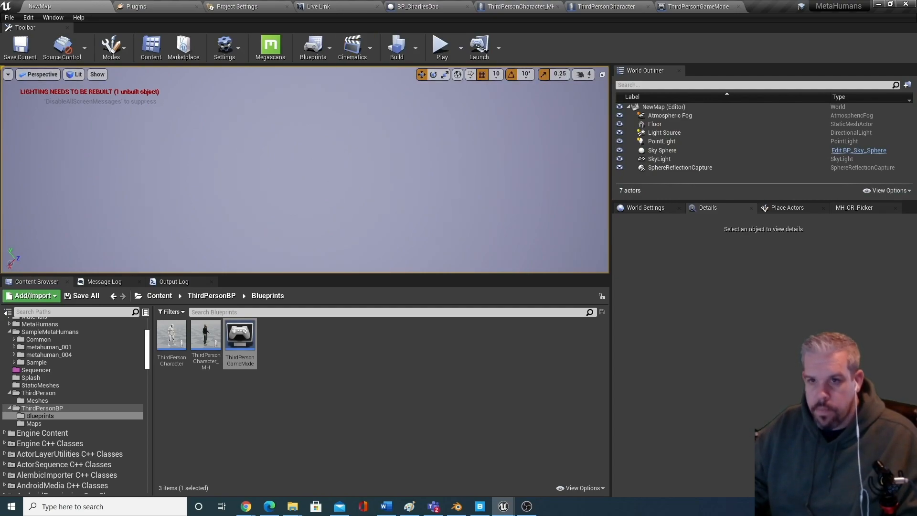
{"action": "right_click_drag", "start_coordinate": [403, 173], "coordinate": [403, 174]}
{"action": "scroll", "coordinate": [402, 174], "scroll_direction": "up", "scroll_amount": 12}
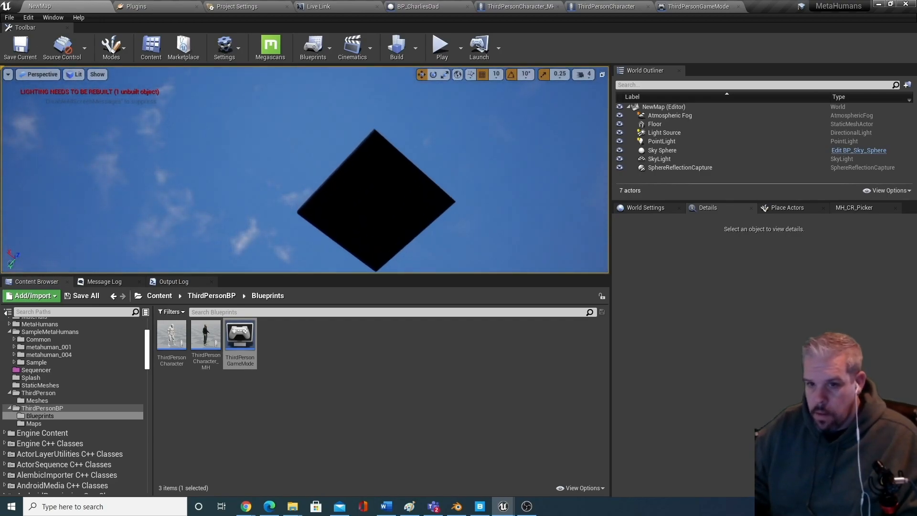
{"action": "scroll", "coordinate": [403, 174], "scroll_direction": "up", "scroll_amount": 2}
{"action": "right_click_drag", "start_coordinate": [331, 154], "coordinate": [344, 151]}
{"action": "scroll", "coordinate": [344, 151], "scroll_direction": "up", "scroll_amount": 5}
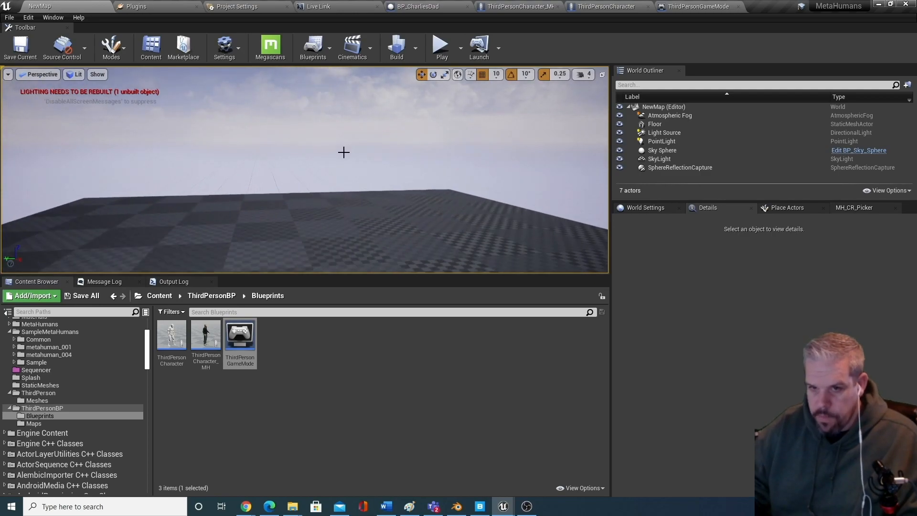
{"action": "scroll", "coordinate": [344, 151], "scroll_direction": "down", "scroll_amount": 2}
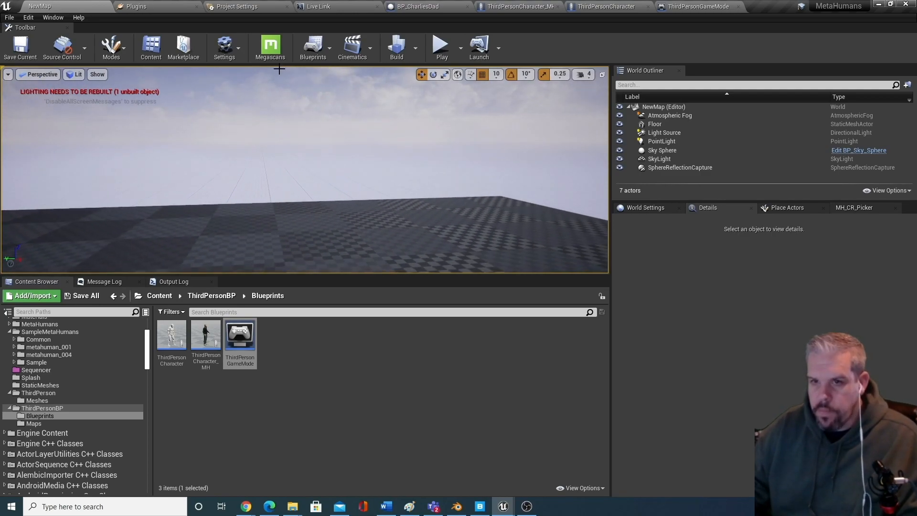
Play-test NewMap with the MetaHuman character standing on the floor, and end the play session.
{"action": "left_click", "coordinate": [440, 45]}
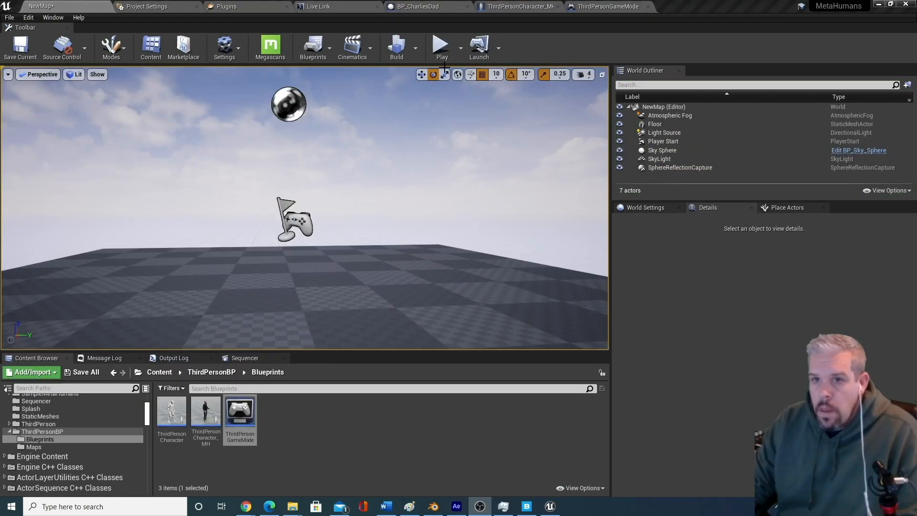
{"action": "left_click", "coordinate": [440, 43]}
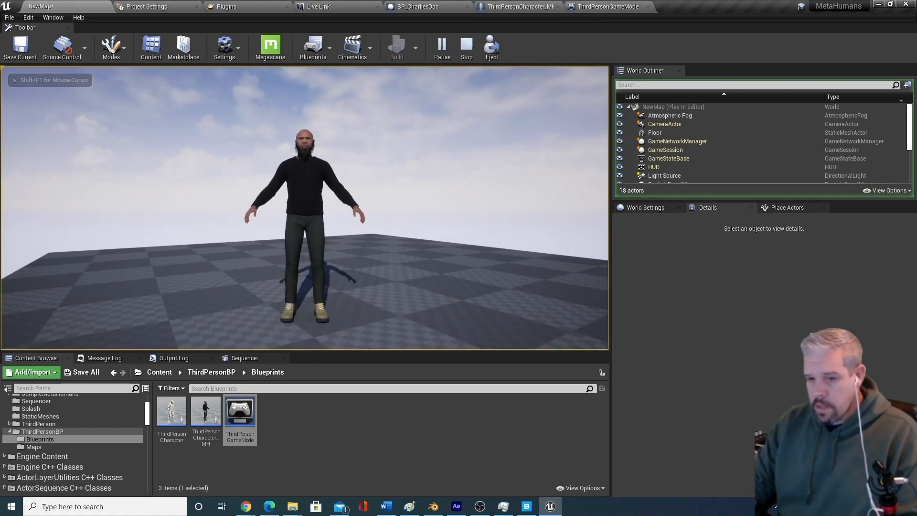
{"action": "key", "text": "Escape"}
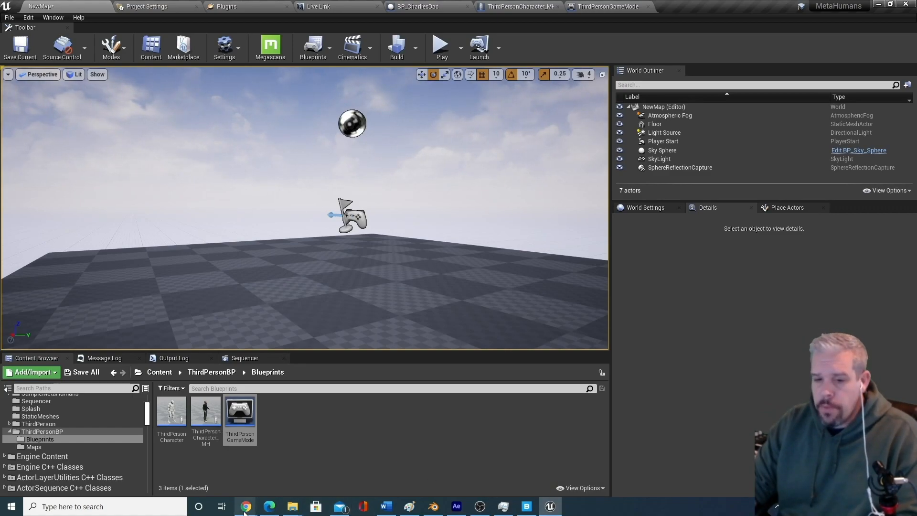
Switch to the browser and skim the MetaHuman animation retargeting guide's sections on retargeting selected animations and defining the retarget rigs.
{"action": "mouse_move", "coordinate": [246, 506]}
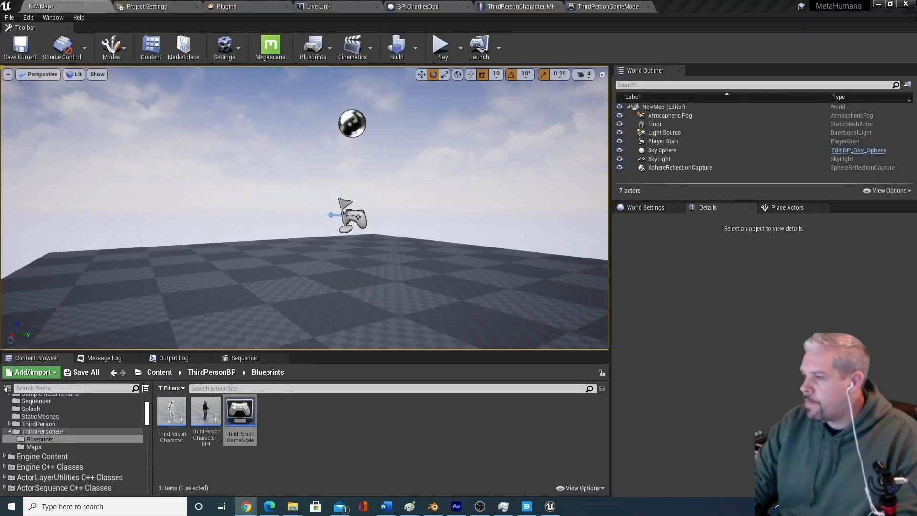
{"action": "left_click_drag", "start_coordinate": [916, 182], "coordinate": [536, 50]}
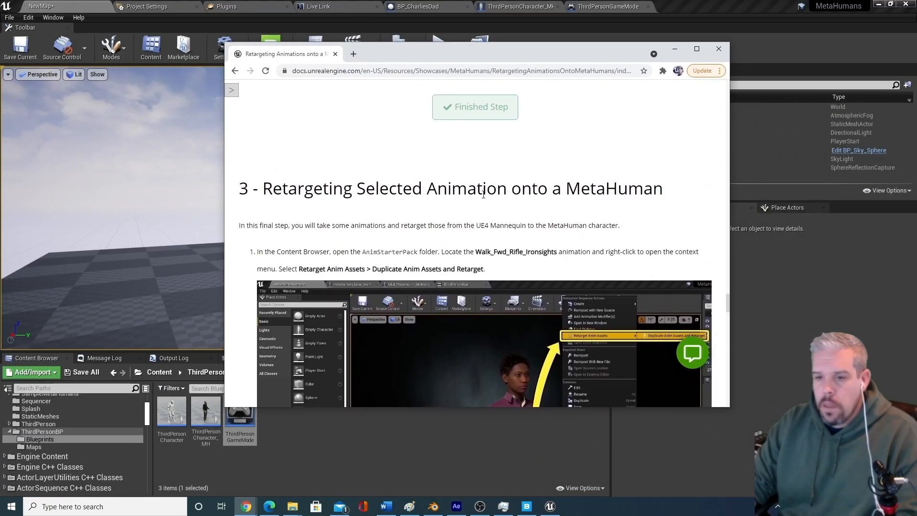
{"action": "scroll", "coordinate": [527, 223], "scroll_direction": "down", "scroll_amount": 15}
{"action": "scroll", "coordinate": [528, 222], "scroll_direction": "up", "scroll_amount": 10}
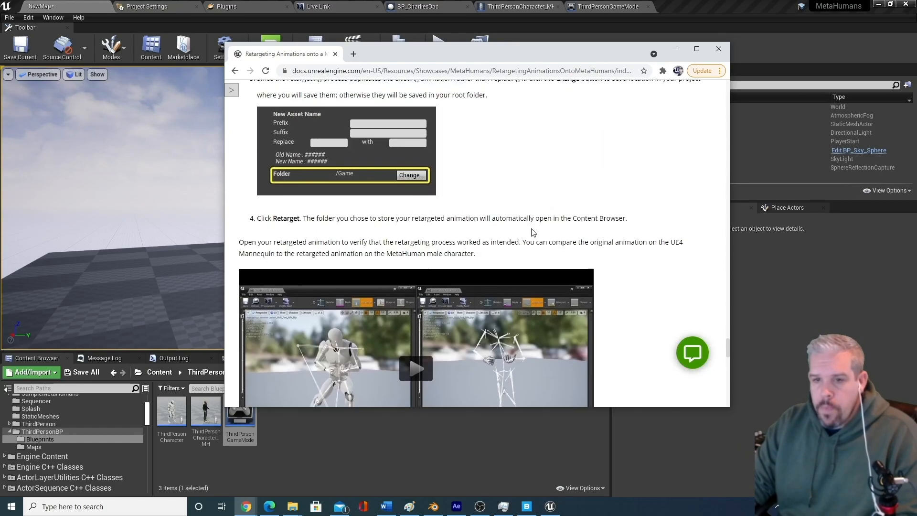
{"action": "scroll", "coordinate": [521, 239], "scroll_direction": "down", "scroll_amount": 15}
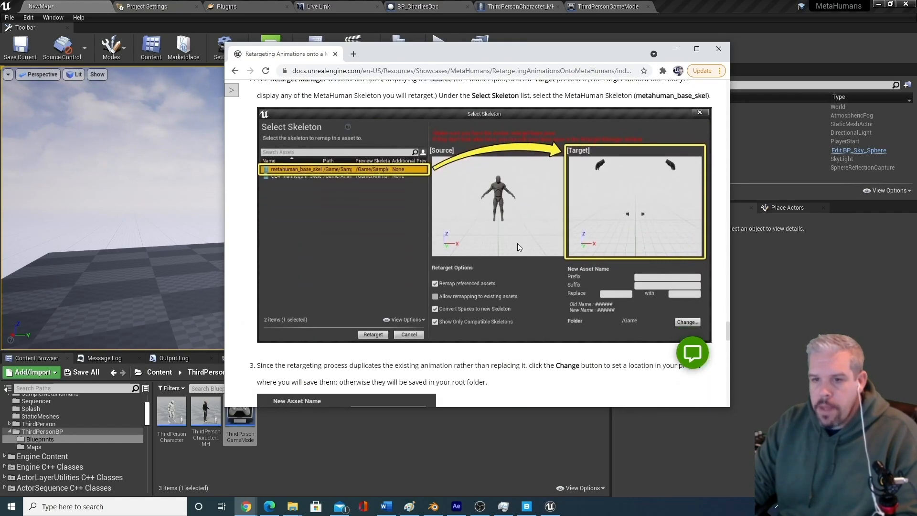
{"action": "scroll", "coordinate": [522, 244], "scroll_direction": "up", "scroll_amount": 15}
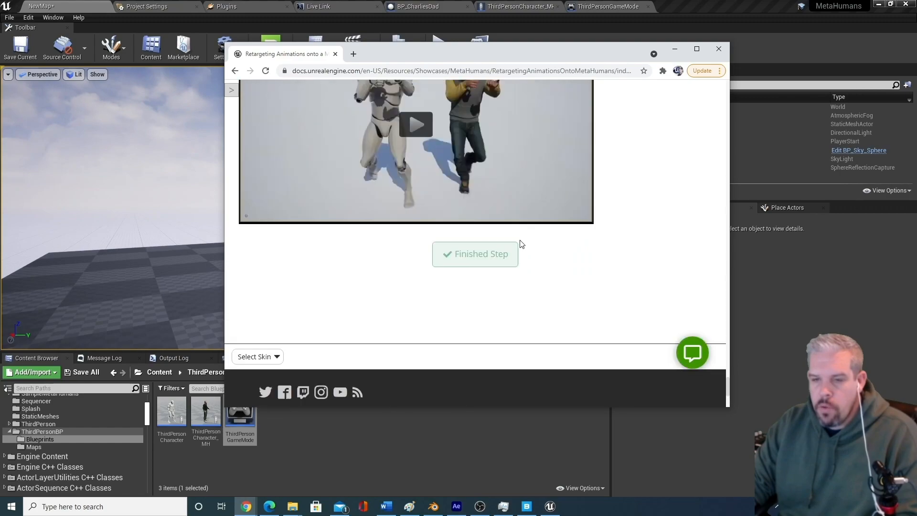
{"action": "scroll", "coordinate": [524, 243], "scroll_direction": "up", "scroll_amount": 8}
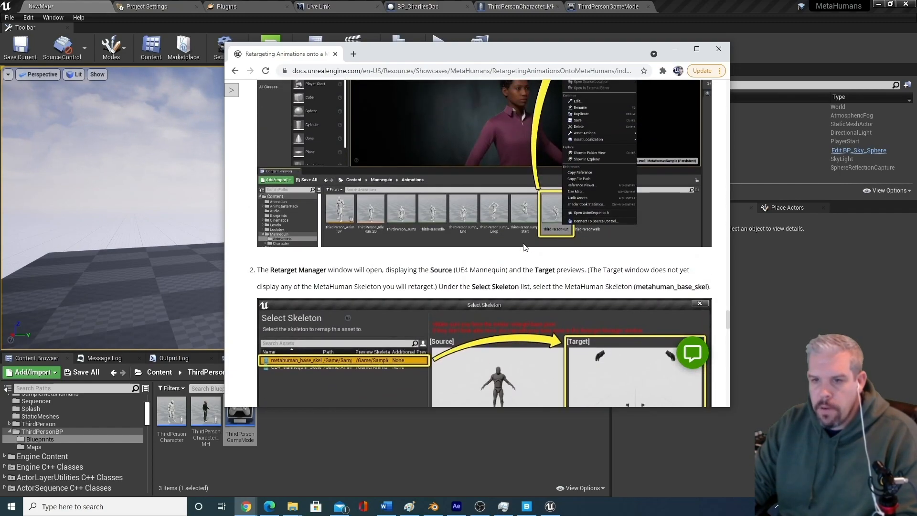
{"action": "scroll", "coordinate": [523, 244], "scroll_direction": "up", "scroll_amount": 8}
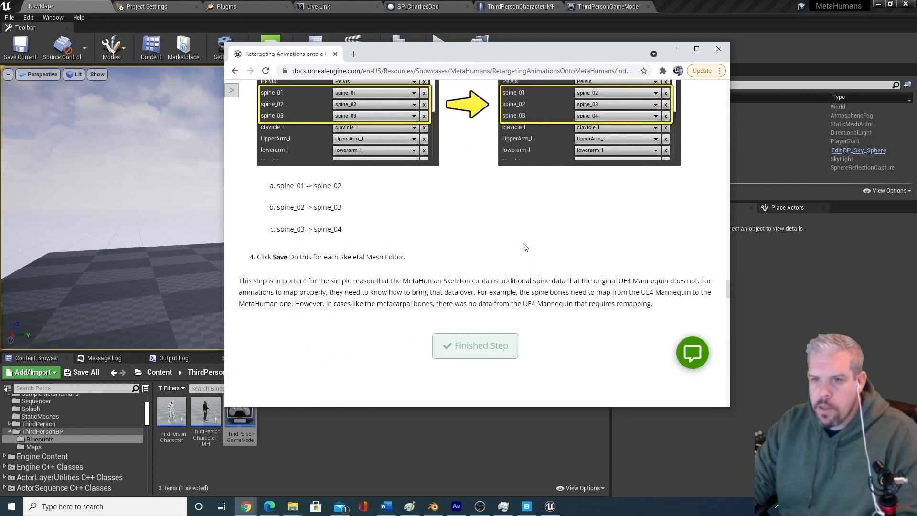
{"action": "scroll", "coordinate": [523, 243], "scroll_direction": "up", "scroll_amount": 10}
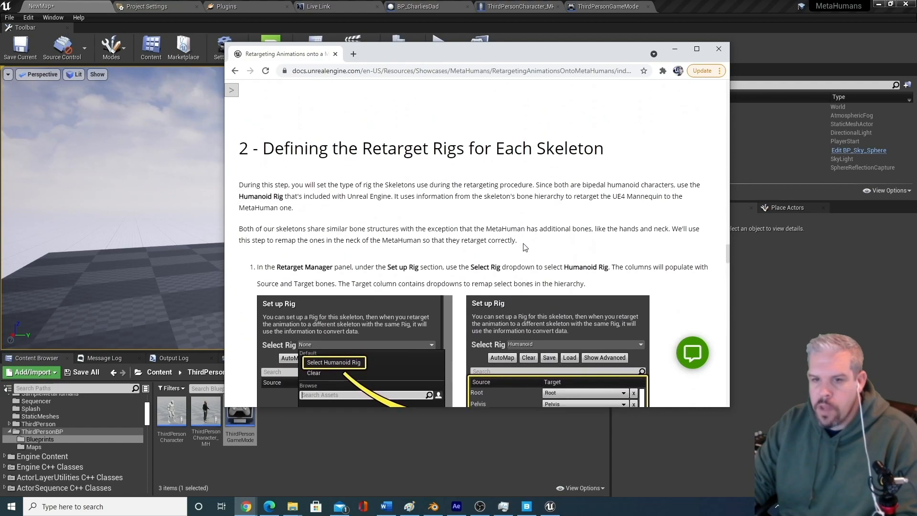
Read the guide's instructions on Retarget Manager and the RetargetPoseMedAvgMale_PoseAsset base pose, and return to Unreal Editor.
{"action": "scroll", "coordinate": [523, 243], "scroll_direction": "up", "scroll_amount": 4}
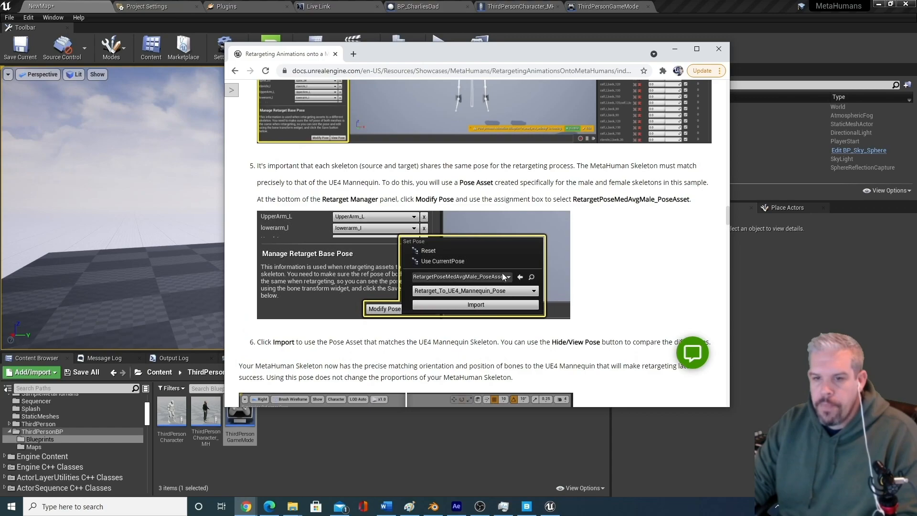
{"action": "scroll", "coordinate": [489, 265], "scroll_direction": "up", "scroll_amount": 5}
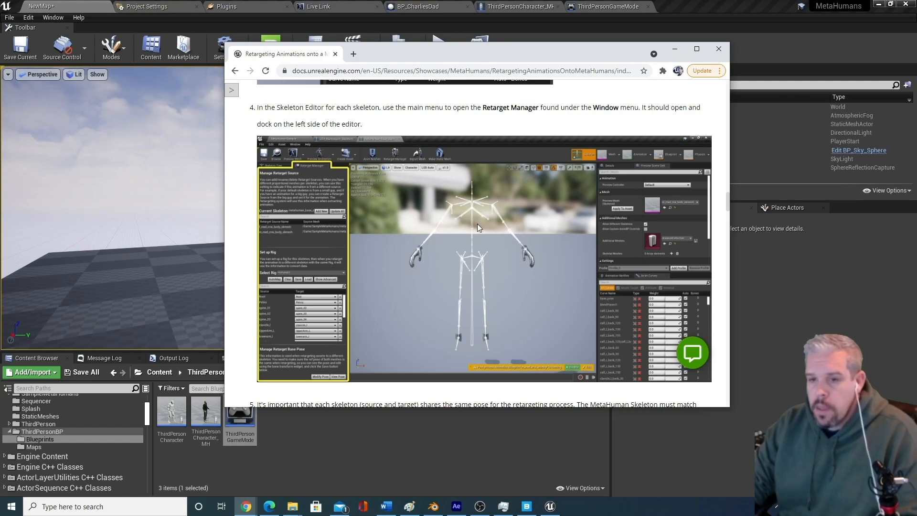
{"action": "scroll", "coordinate": [478, 223], "scroll_direction": "down", "scroll_amount": 1}
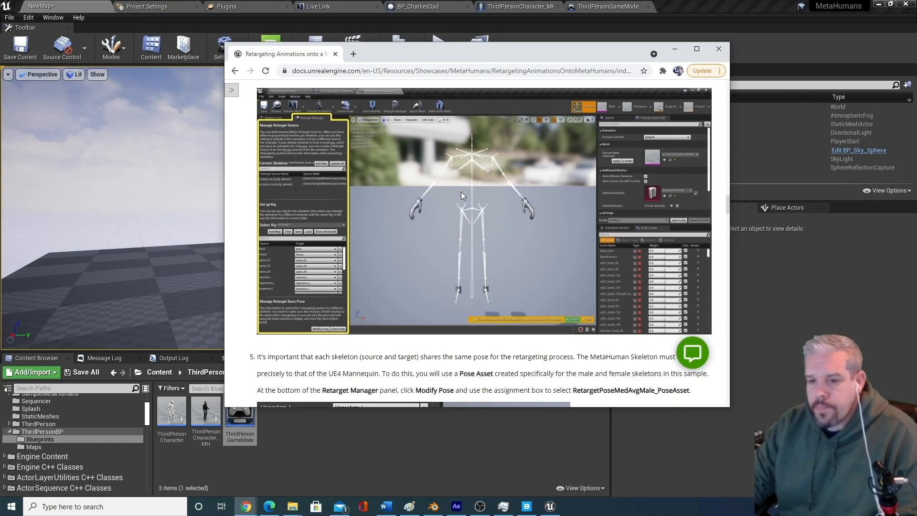
{"action": "scroll", "coordinate": [462, 195], "scroll_direction": "down", "scroll_amount": 5}
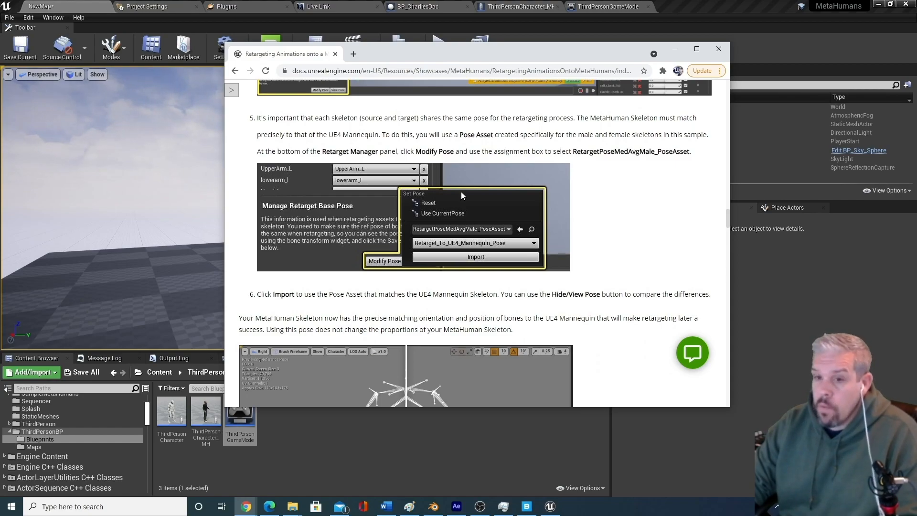
{"action": "scroll", "coordinate": [461, 195], "scroll_direction": "up", "scroll_amount": 1}
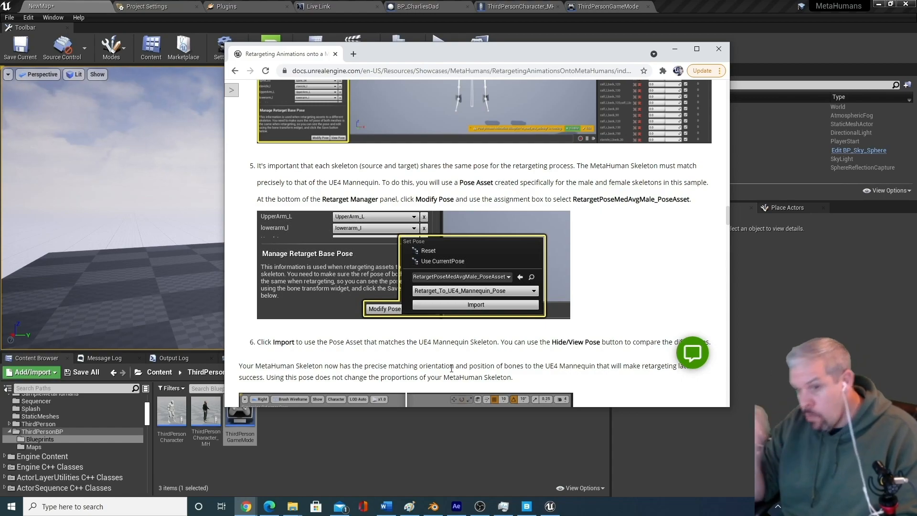
{"action": "scroll", "coordinate": [330, 267], "scroll_direction": "up", "scroll_amount": 3}
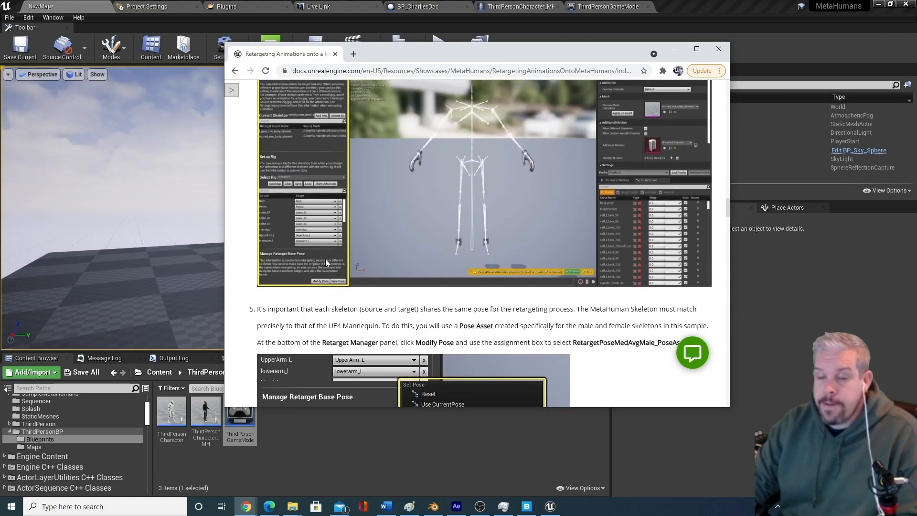
{"action": "scroll", "coordinate": [337, 254], "scroll_direction": "up", "scroll_amount": 2}
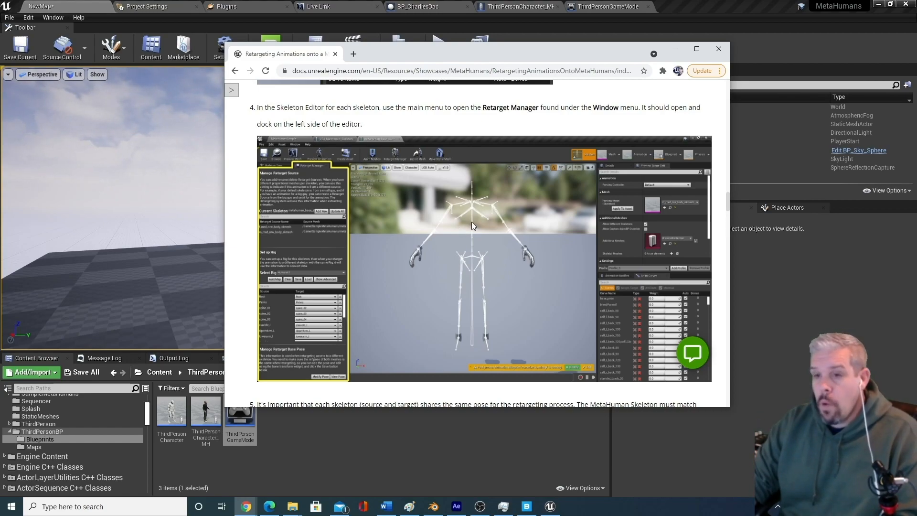
{"action": "scroll", "coordinate": [474, 220], "scroll_direction": "up", "scroll_amount": 2}
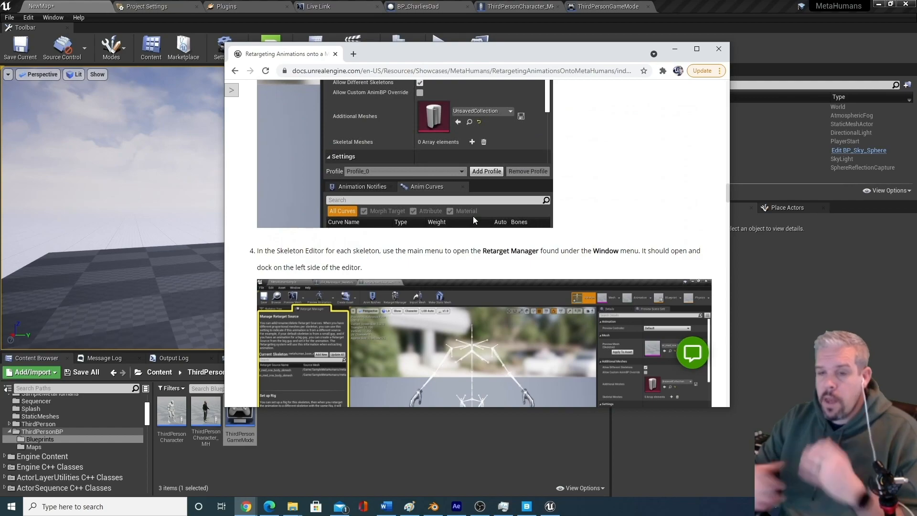
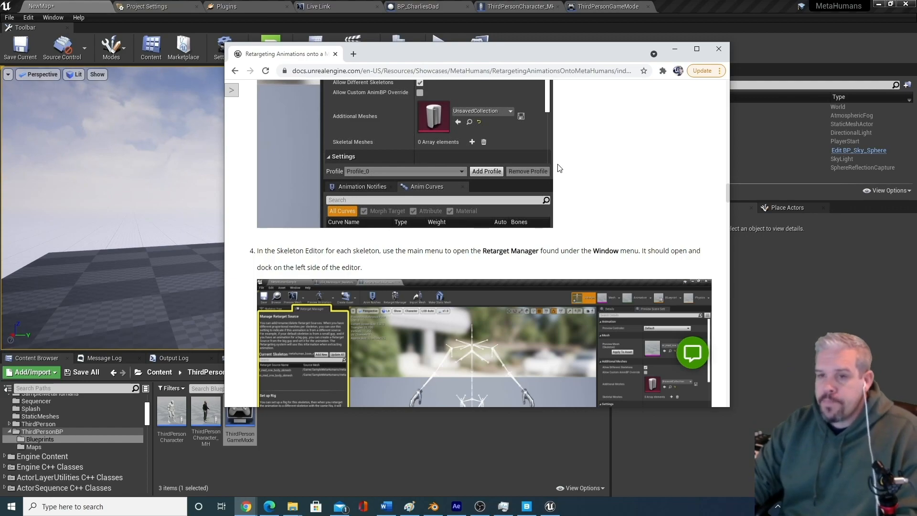
{"action": "scroll", "coordinate": [581, 170], "scroll_direction": "up", "scroll_amount": 3}
{"action": "left_click_drag", "start_coordinate": [508, 56], "coordinate": [916, 81]}
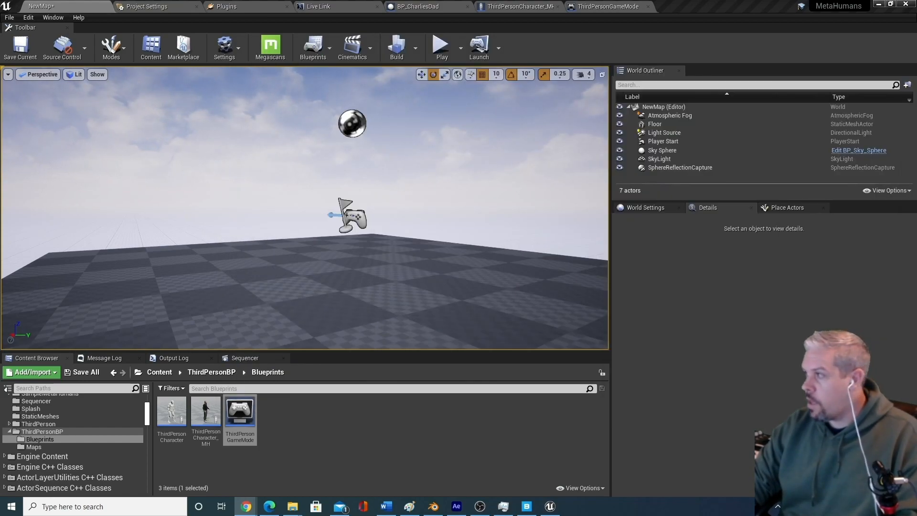
{"action": "left_click", "coordinate": [791, 396]}
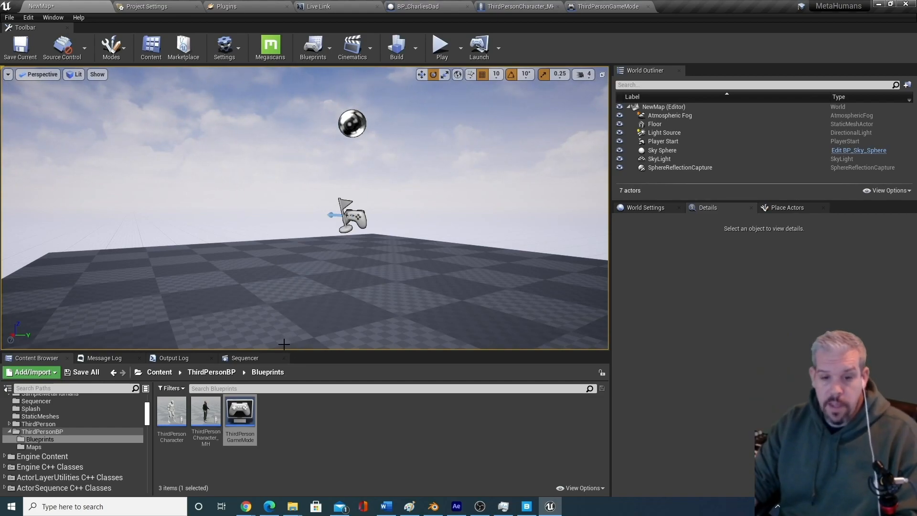
Open the ThirdPersonCharacter blueprint, select its mannequin mesh, and open the assigned SK_Mannequin skeletal mesh asset.
{"action": "double_click", "coordinate": [176, 418]}
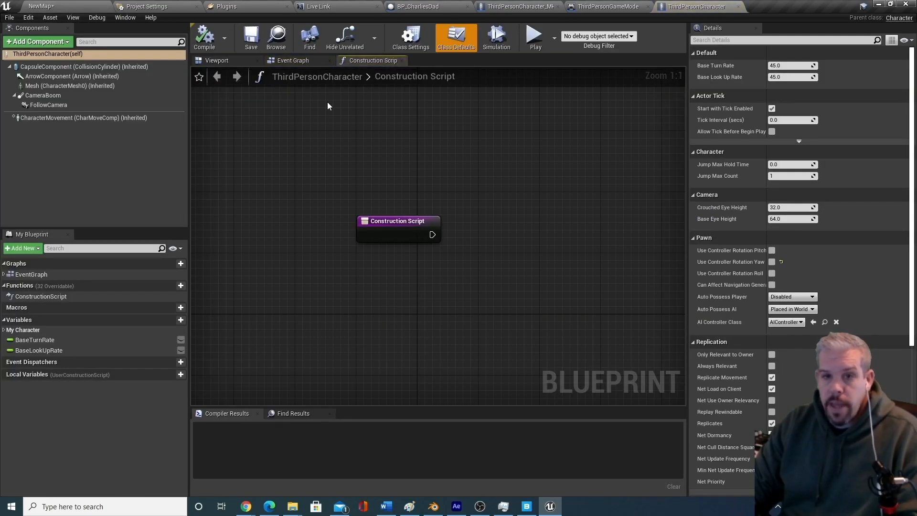
{"action": "left_click", "coordinate": [233, 61]}
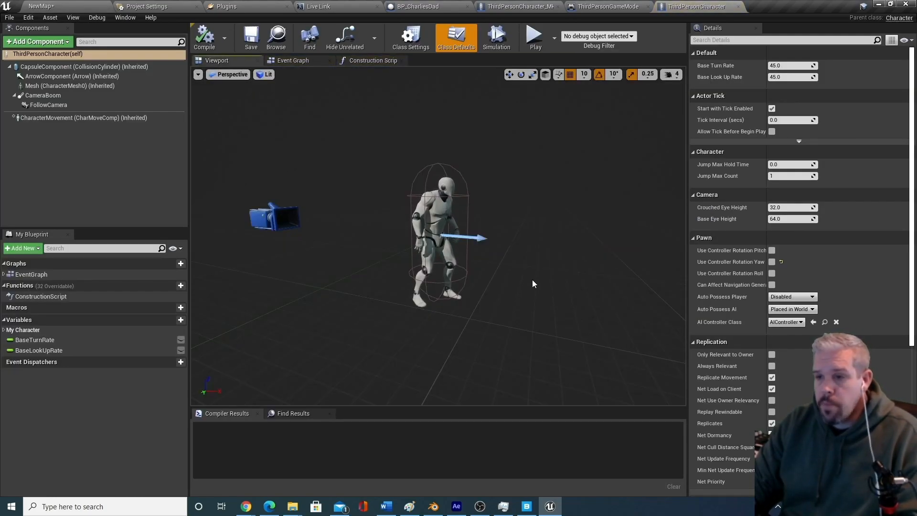
{"action": "left_click", "coordinate": [432, 202]}
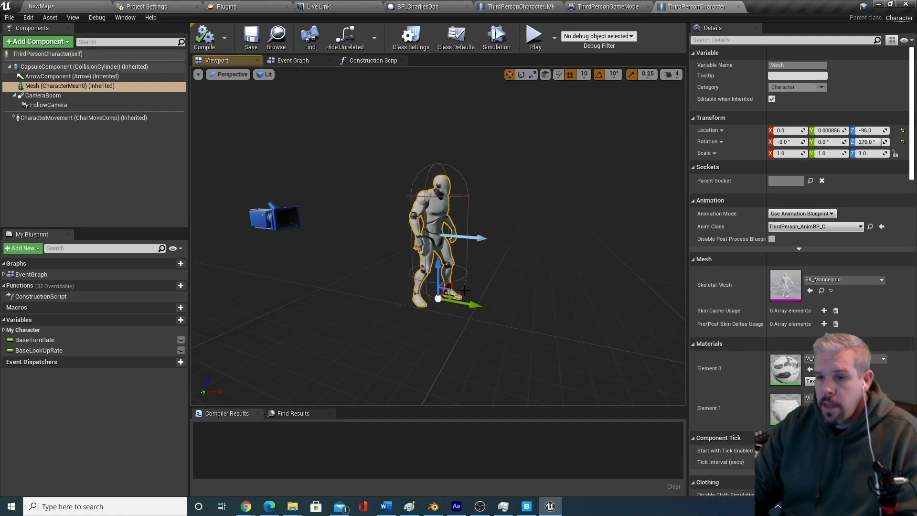
{"action": "left_click", "coordinate": [822, 291]}
{"action": "double_click", "coordinate": [185, 401]}
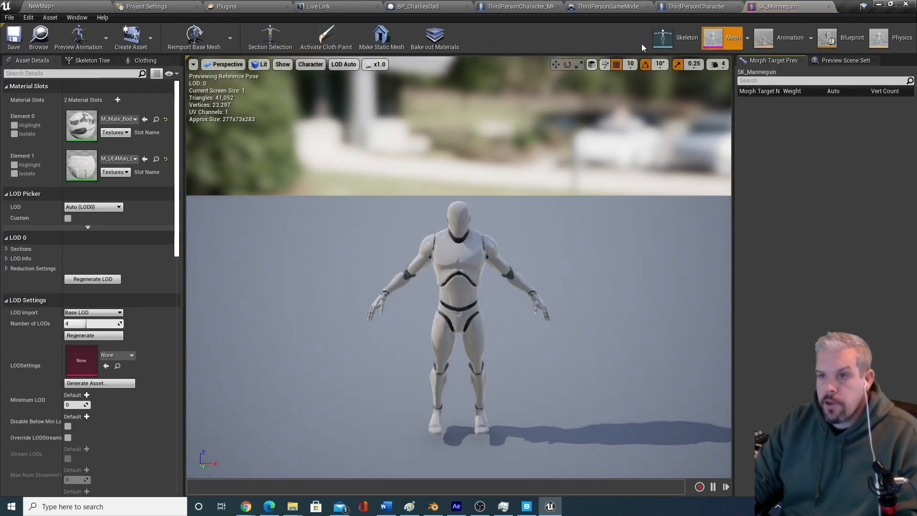
Open the skeleton of SK_Mannequin and assign the Humanoid Rig in Retarget Manager.
{"action": "left_click", "coordinate": [657, 41]}
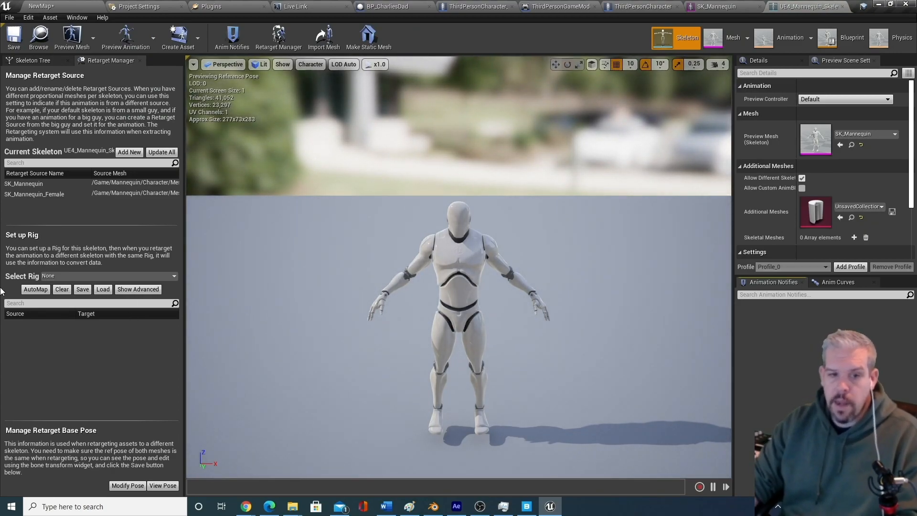
{"action": "left_click", "coordinate": [70, 276]}
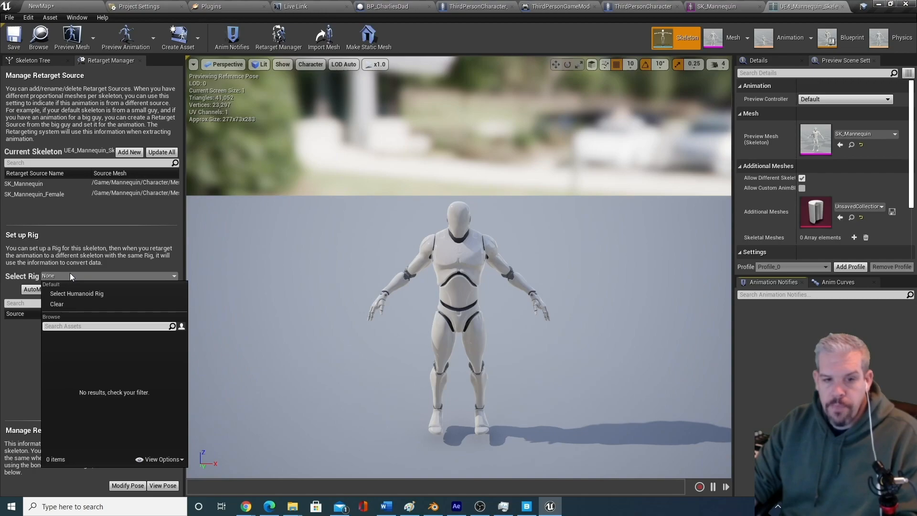
{"action": "left_click", "coordinate": [76, 293]}
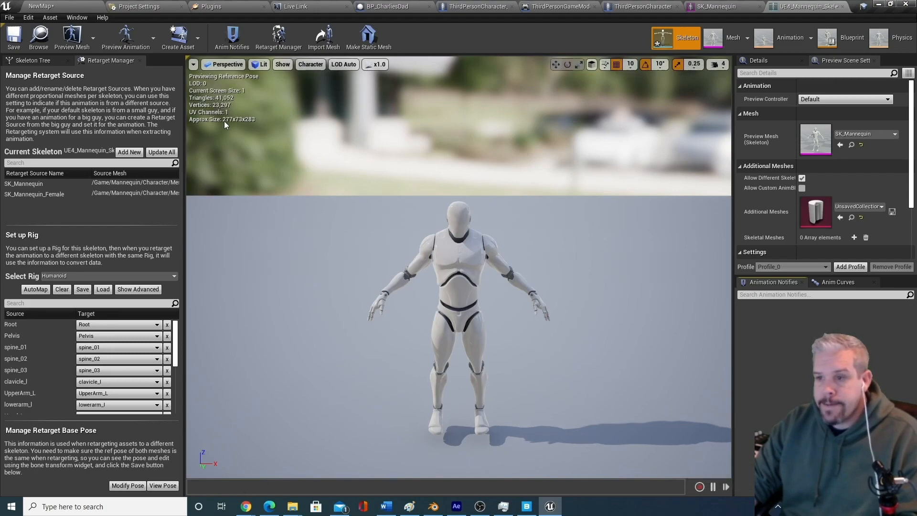
Show the retargeting options in the mannequin's skeleton tree and review the translation retargeting mode of each bone.
{"action": "left_click", "coordinate": [50, 64]}
{"action": "left_click", "coordinate": [22, 73]}
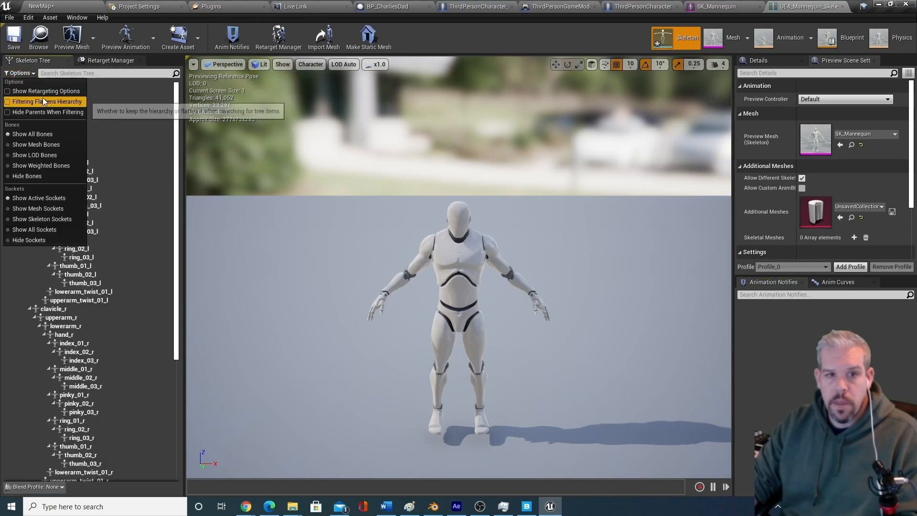
{"action": "left_click", "coordinate": [43, 91]}
{"action": "scroll", "coordinate": [144, 358], "scroll_direction": "down", "scroll_amount": 3}
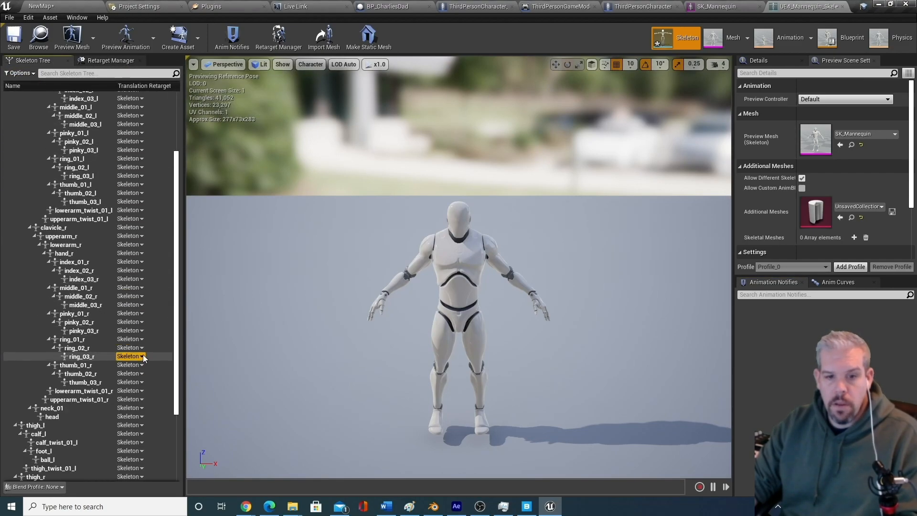
{"action": "scroll", "coordinate": [143, 359], "scroll_direction": "down", "scroll_amount": 1}
{"action": "scroll", "coordinate": [146, 354], "scroll_direction": "up", "scroll_amount": 5}
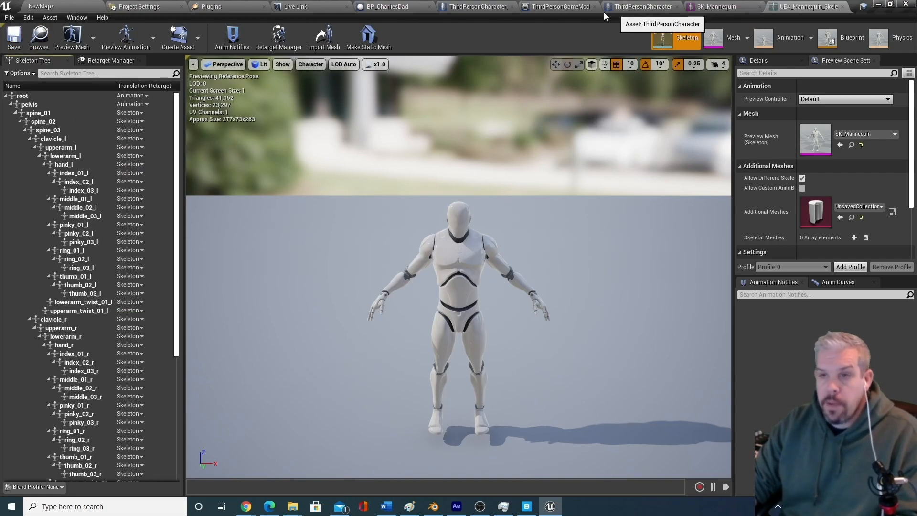
Go to the ThirdPersonCharacter_MH blueprint and select its inherited Mesh component.
{"action": "left_click", "coordinate": [620, 7]}
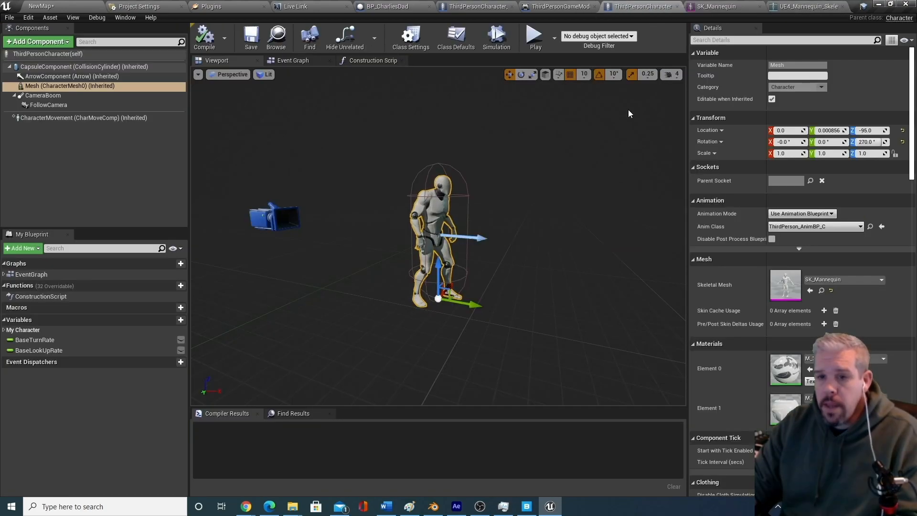
{"action": "left_click", "coordinate": [478, 7]}
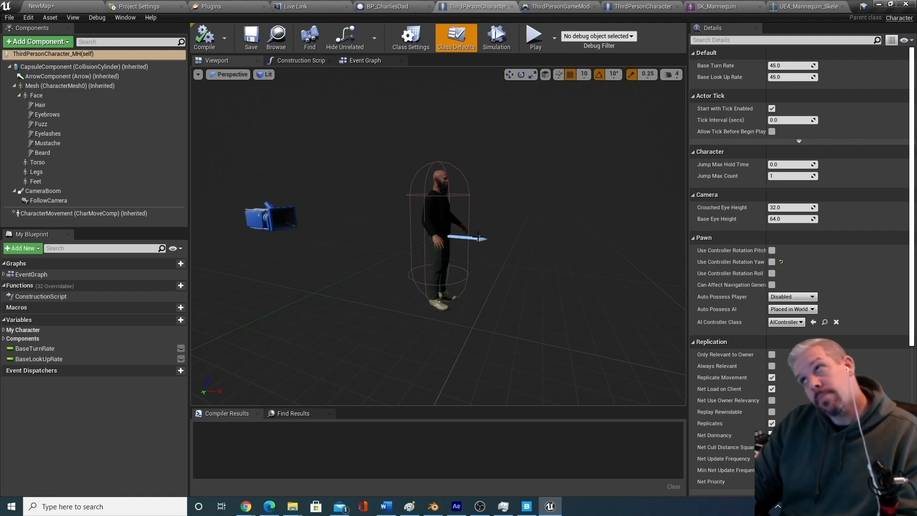
{"action": "left_click", "coordinate": [440, 215]}
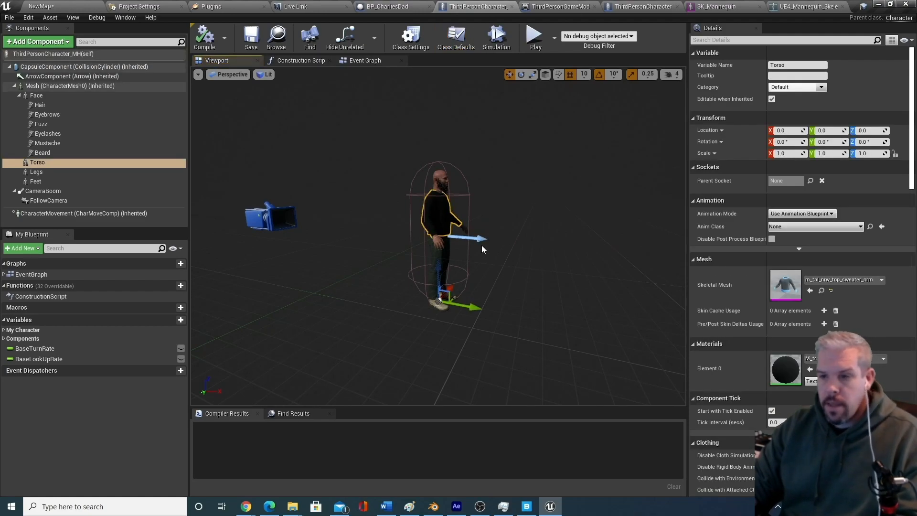
{"action": "left_click", "coordinate": [440, 180]}
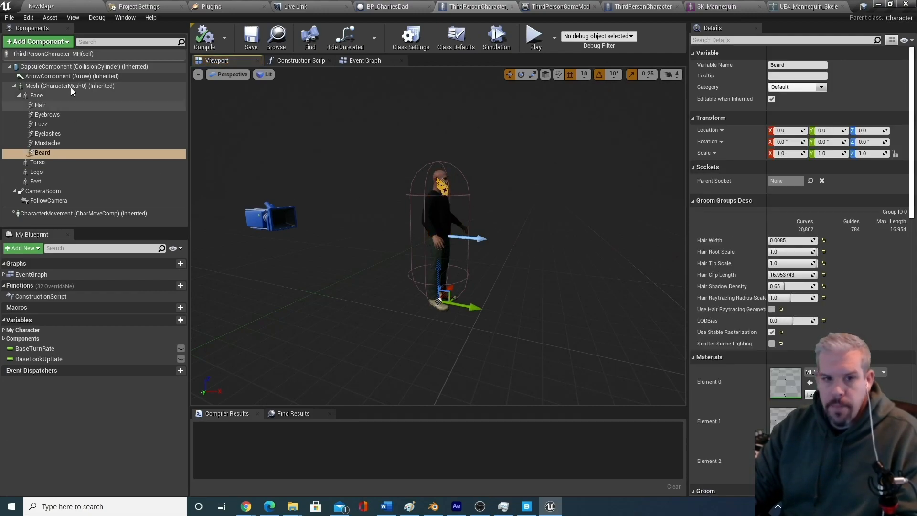
{"action": "left_click", "coordinate": [52, 86]}
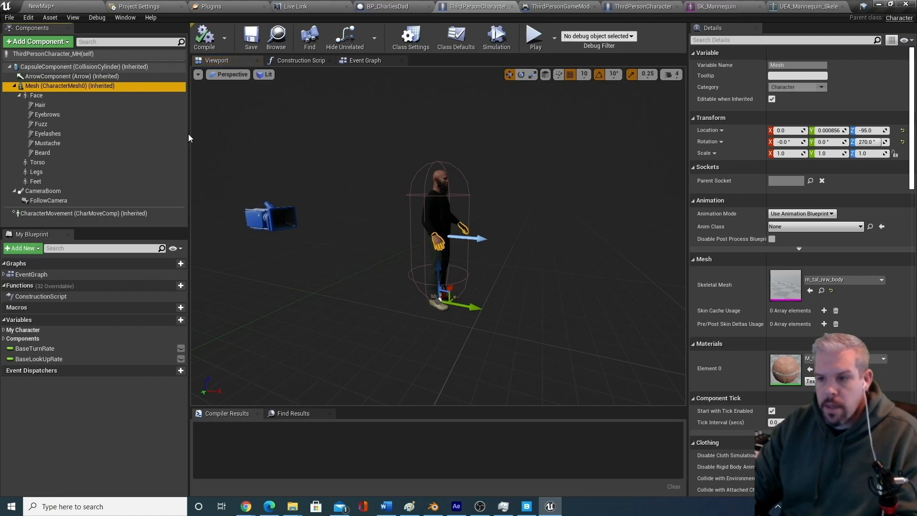
Locate the assigned m_tal_nrw_body skeletal mesh in the content folders, open it, and open its MetaHuman base skeleton.
{"action": "left_click", "coordinate": [821, 290]}
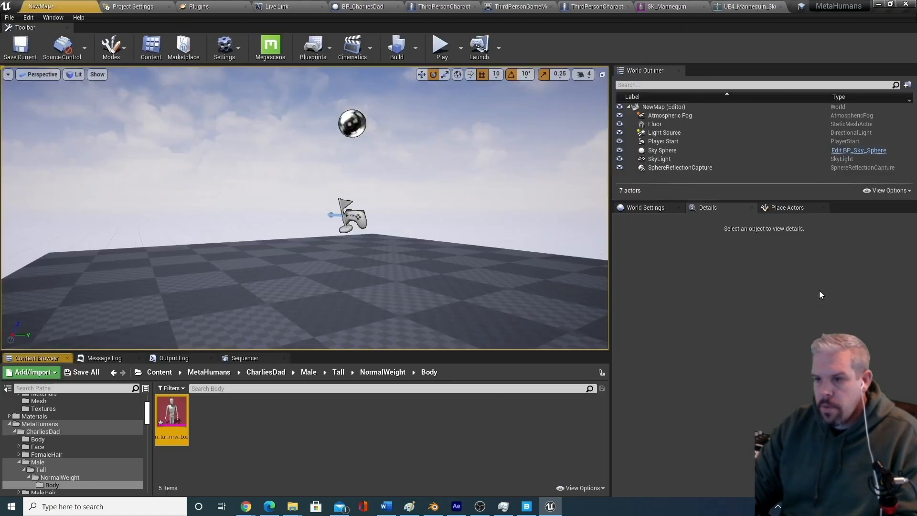
{"action": "double_click", "coordinate": [173, 412]}
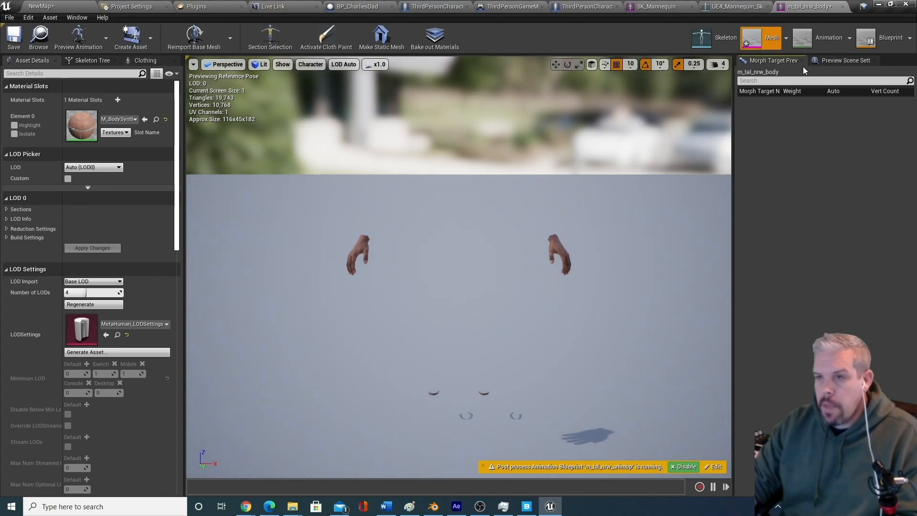
{"action": "left_click", "coordinate": [707, 38]}
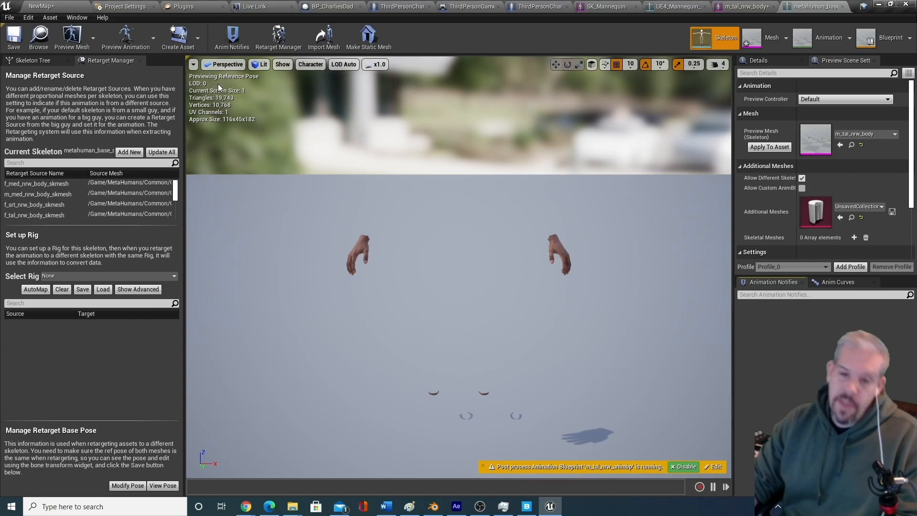
Browse the project content to SampleMetaHumans/metahuman_004 and open the BP_metahuman_004 blueprint.
{"action": "left_click", "coordinate": [60, 6]}
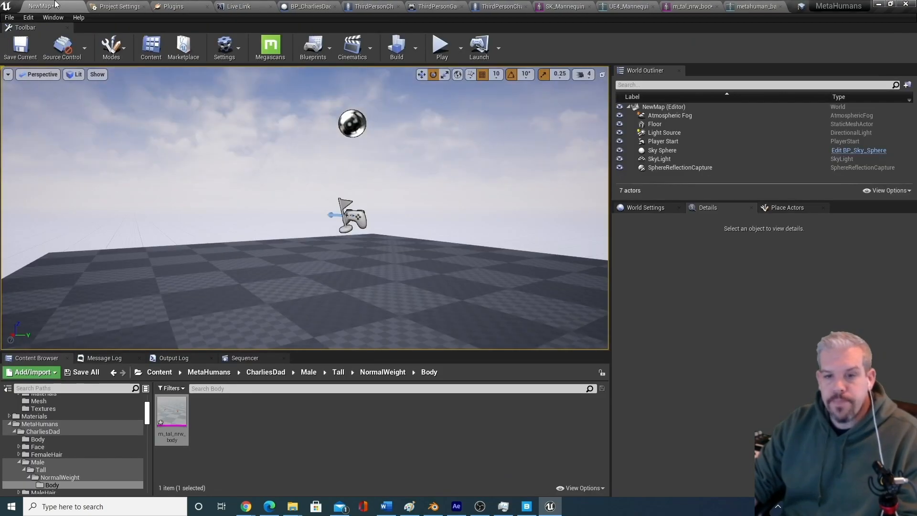
{"action": "scroll", "coordinate": [71, 438], "scroll_direction": "up", "scroll_amount": 3}
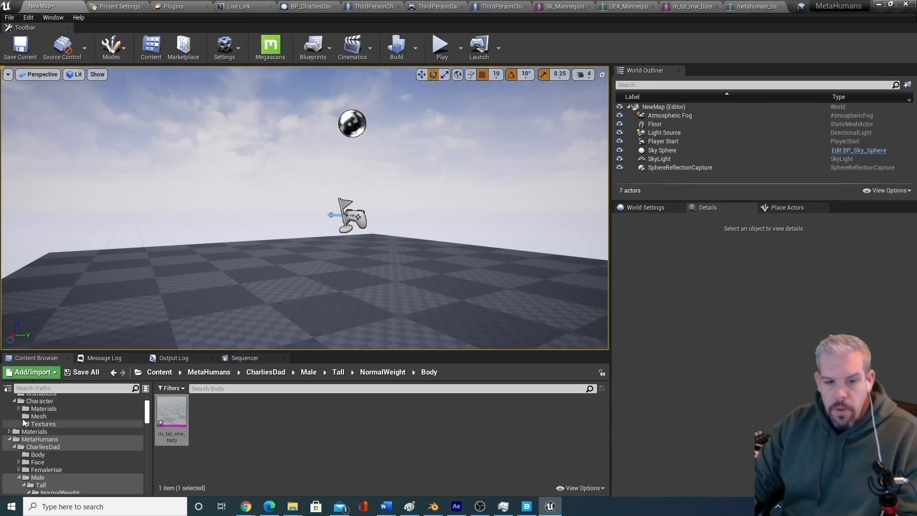
{"action": "left_click", "coordinate": [6, 417]}
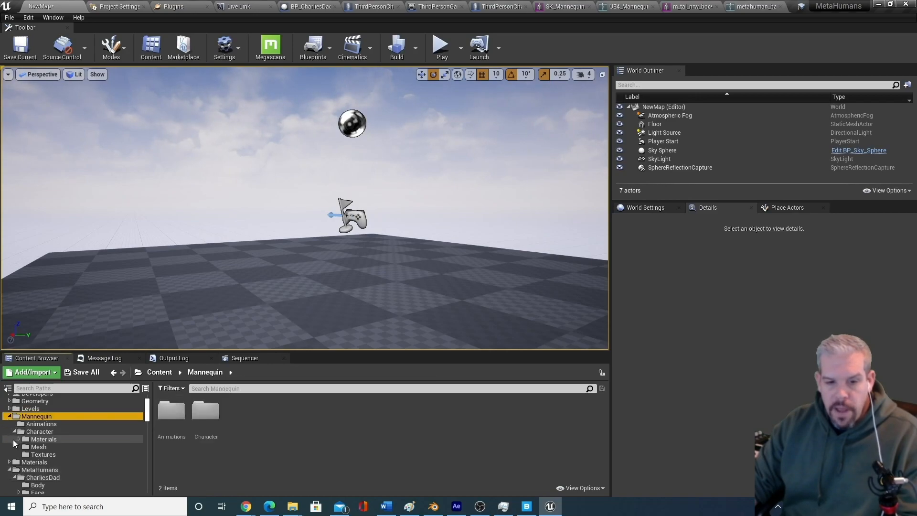
{"action": "left_click", "coordinate": [9, 416]}
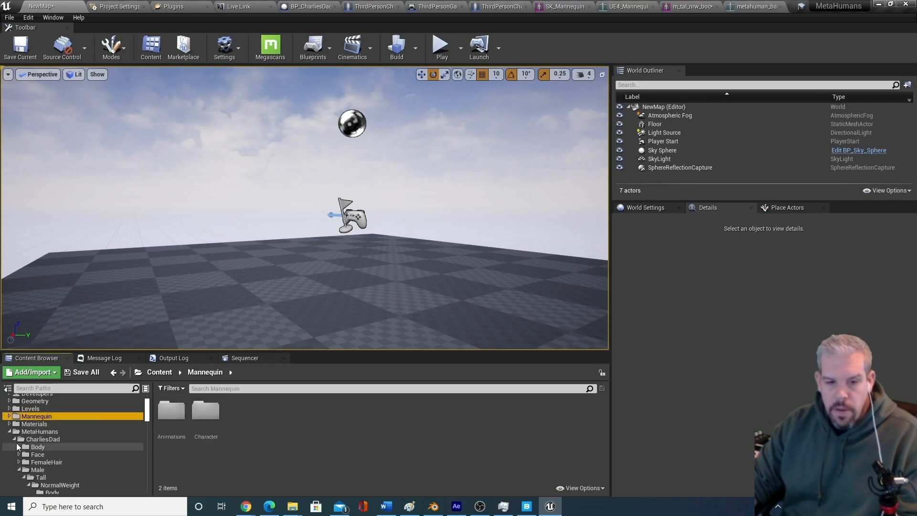
{"action": "left_click", "coordinate": [9, 432]}
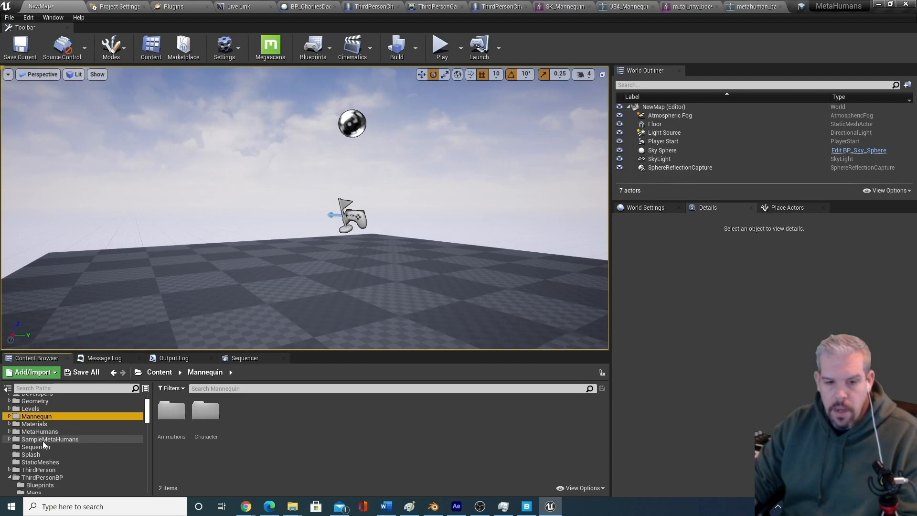
{"action": "double_click", "coordinate": [57, 439]}
{"action": "scroll", "coordinate": [86, 452], "scroll_direction": "down", "scroll_amount": 1}
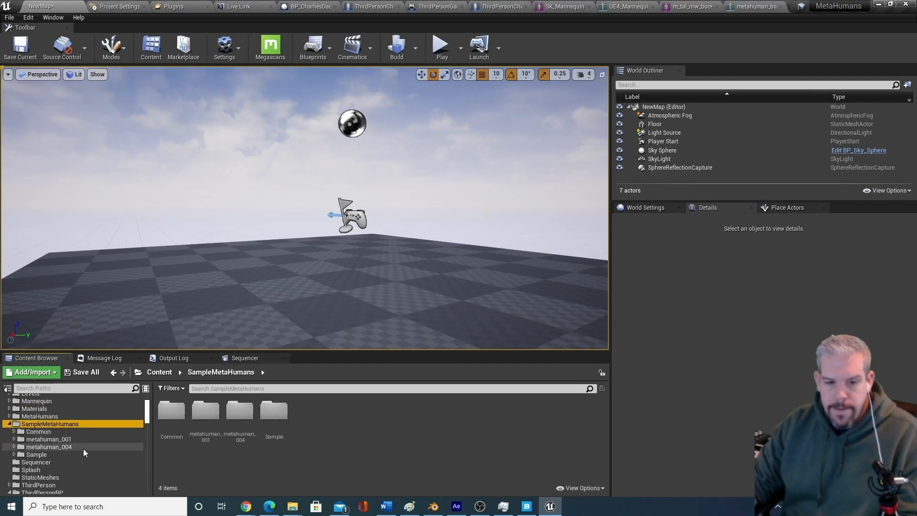
{"action": "left_click", "coordinate": [65, 447]}
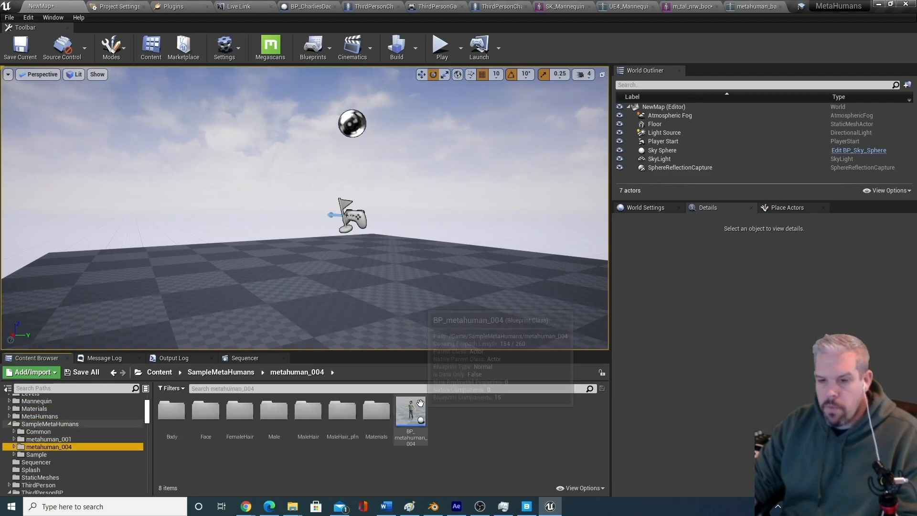
{"action": "double_click", "coordinate": [411, 411]}
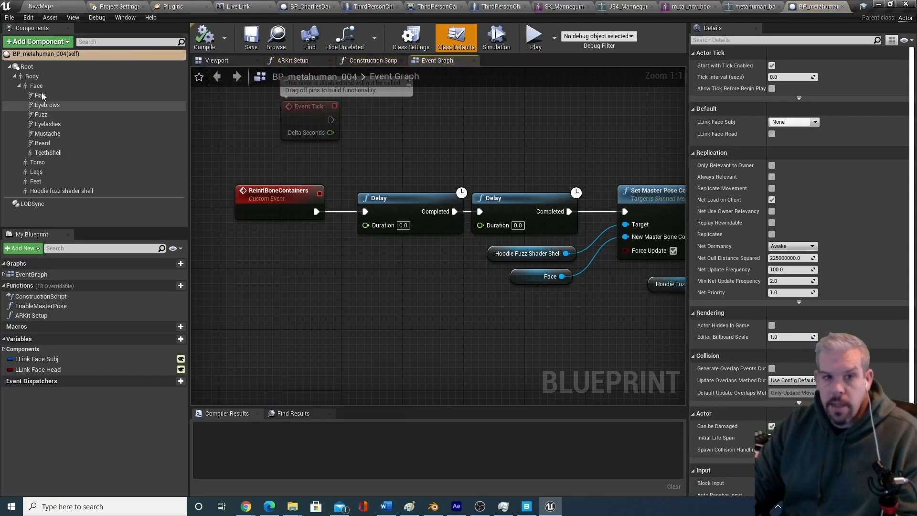
Select the Body component, open its assigned m_med_nrw_body_skmesh skeletal mesh, and open that mesh's skeleton.
{"action": "left_click", "coordinate": [32, 76]}
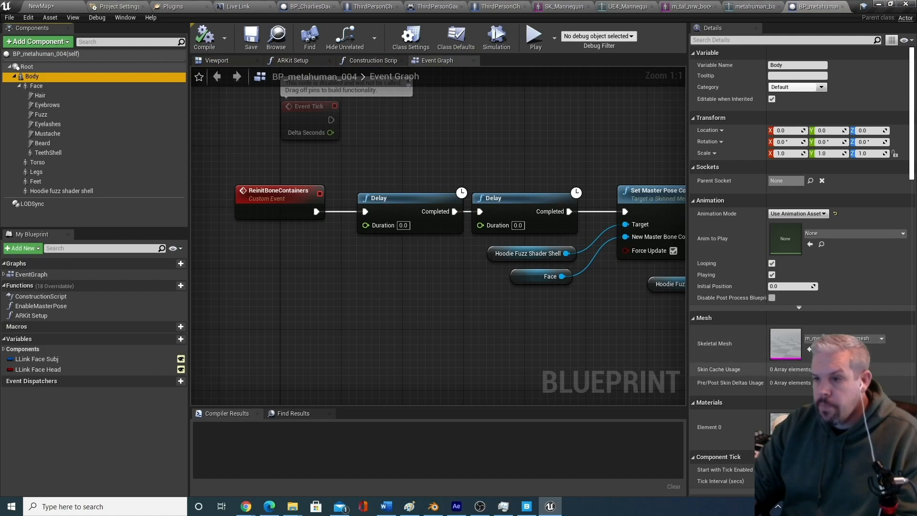
{"action": "left_click", "coordinate": [810, 350]}
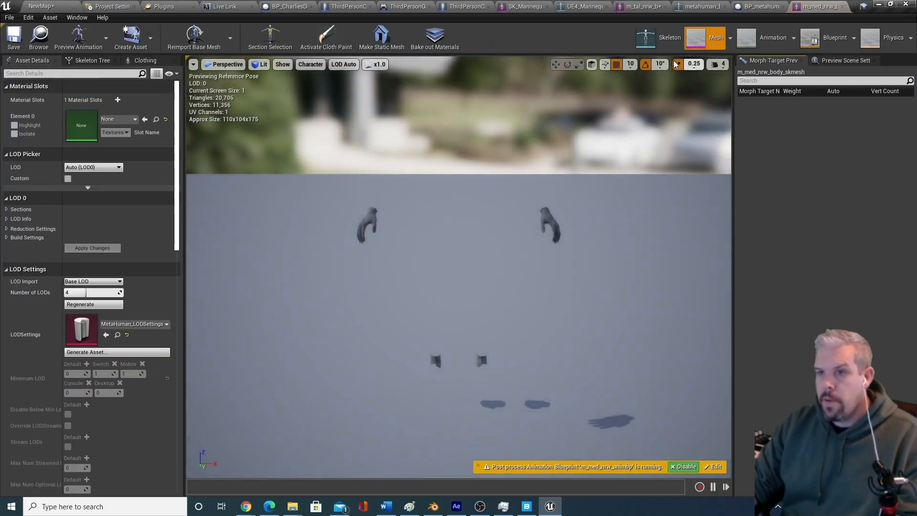
{"action": "left_click", "coordinate": [649, 39]}
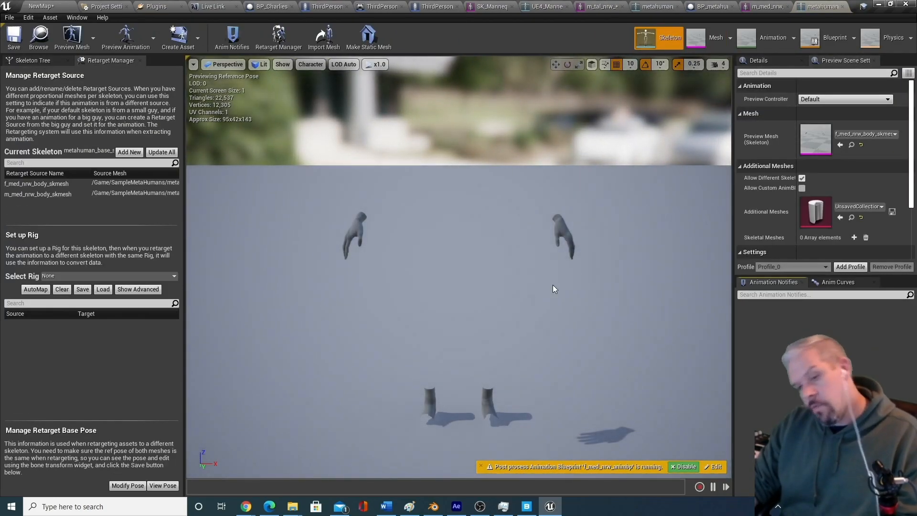
Show the retargeting options in the sample MetaHuman's skeleton tree and set the pelvis translation retargeting to Animation.
{"action": "left_click", "coordinate": [48, 61]}
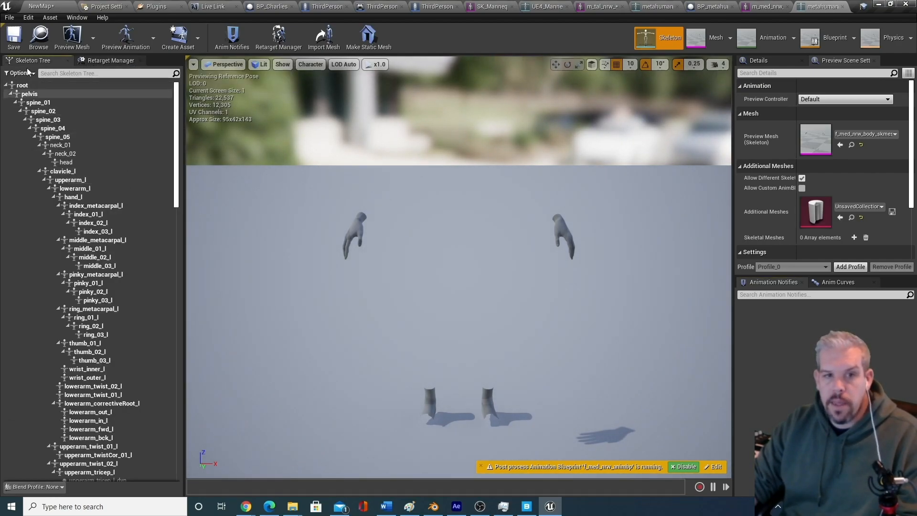
{"action": "left_click", "coordinate": [32, 73]}
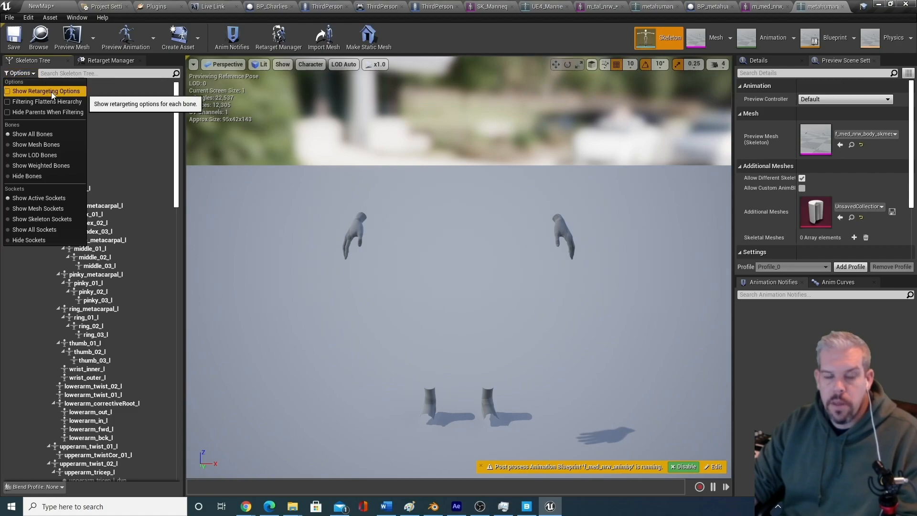
{"action": "left_click", "coordinate": [50, 92]}
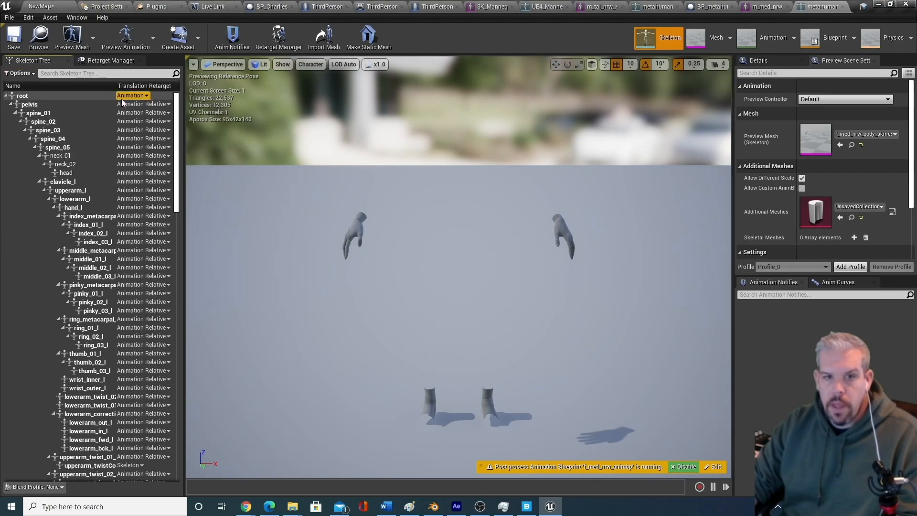
{"action": "left_click", "coordinate": [123, 103]}
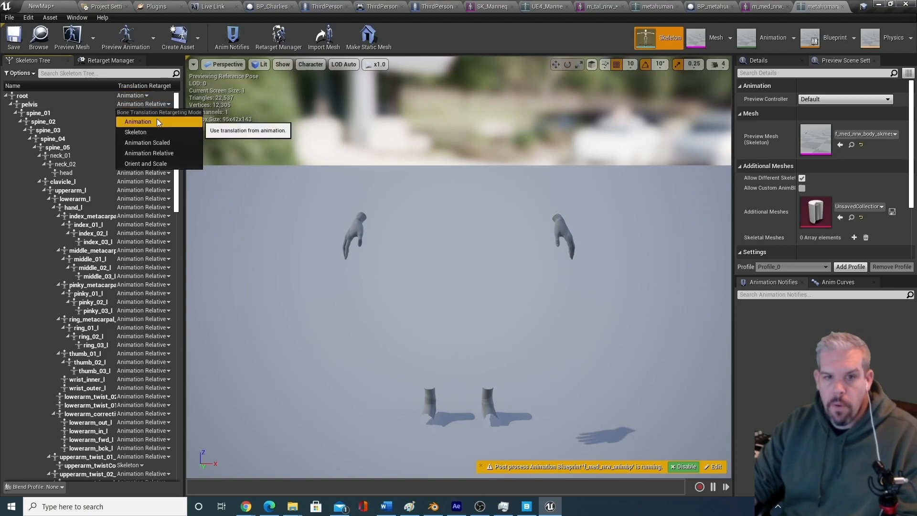
{"action": "left_click", "coordinate": [157, 121]}
Recursively set translation retargeting to Skeleton for spine_01 and all its child bones.
{"action": "left_click", "coordinate": [47, 114]}
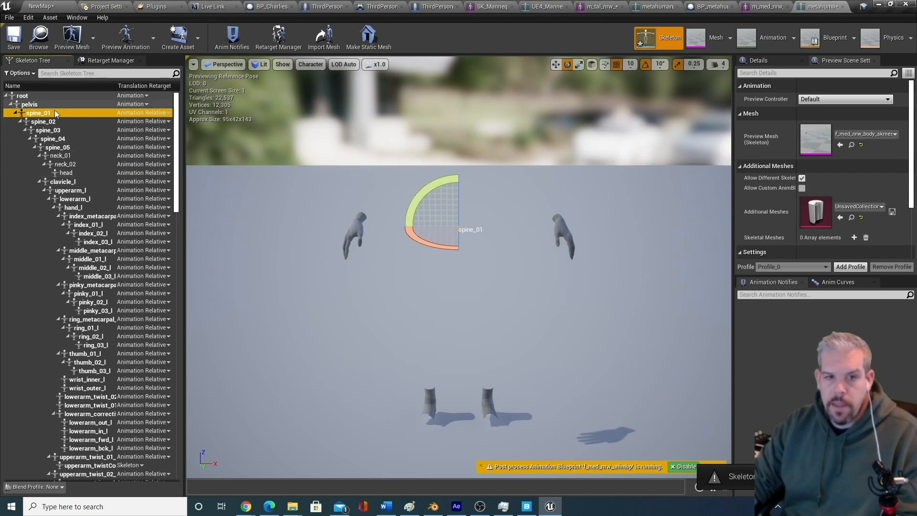
{"action": "right_click", "coordinate": [45, 114]}
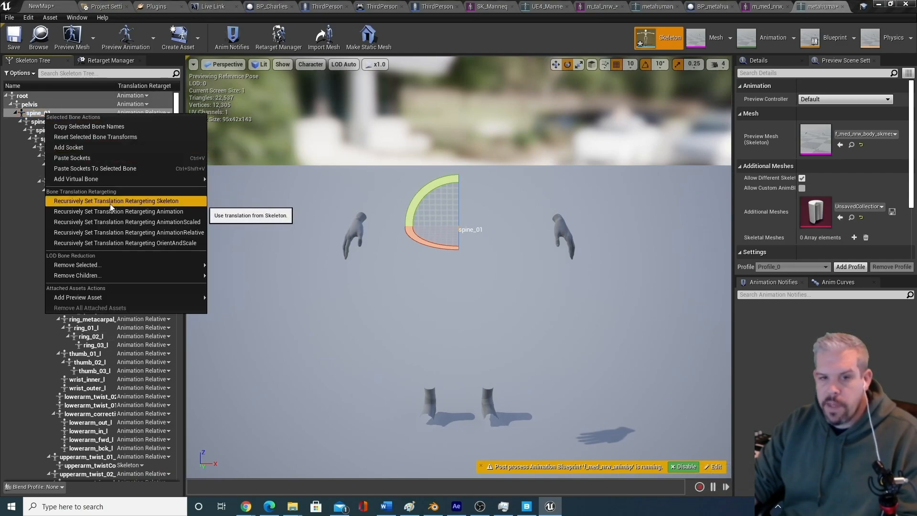
{"action": "left_click", "coordinate": [165, 202]}
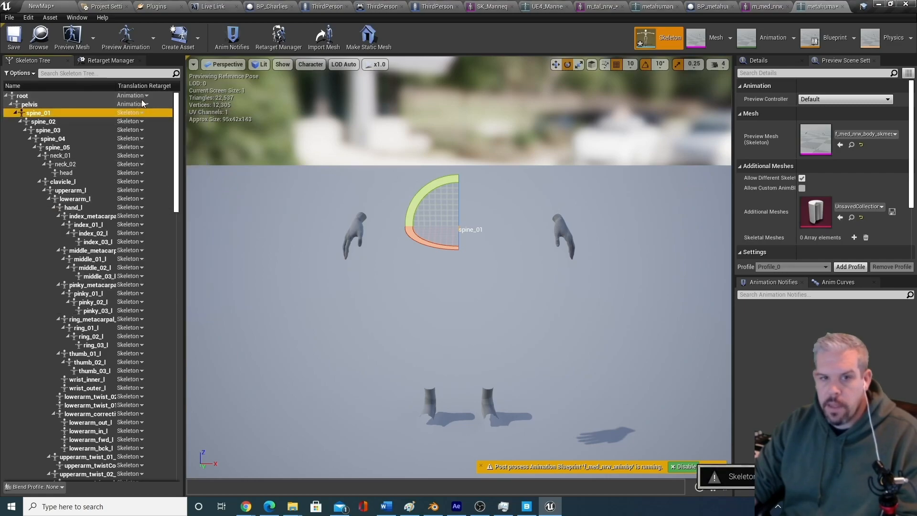
Recursively set translation retargeting to Skeleton for thigh_r and its child bones.
{"action": "left_click_drag", "start_coordinate": [175, 122], "coordinate": [175, 325]}
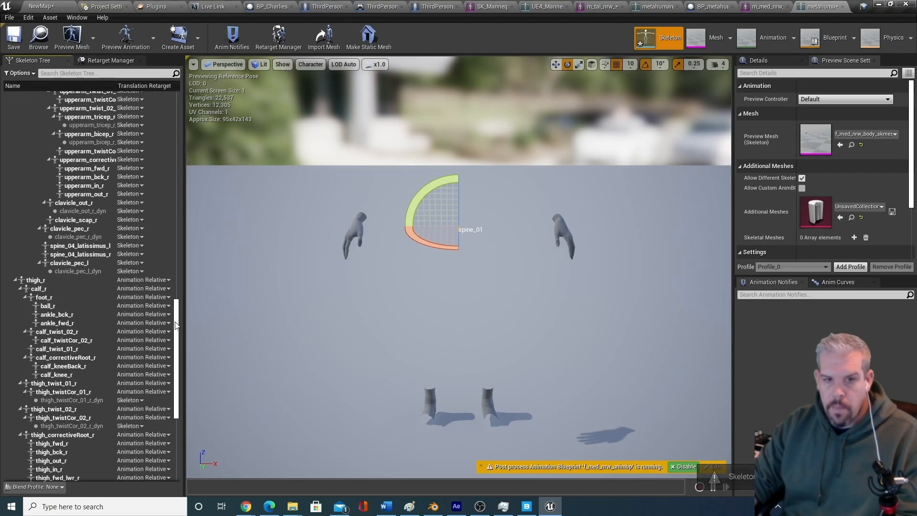
{"action": "left_click", "coordinate": [31, 279]}
{"action": "right_click", "coordinate": [44, 279]}
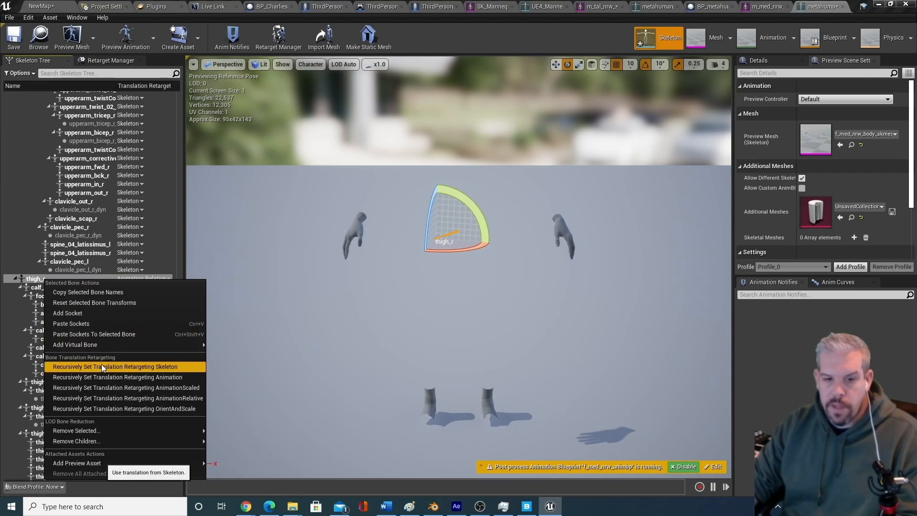
{"action": "left_click", "coordinate": [102, 366]}
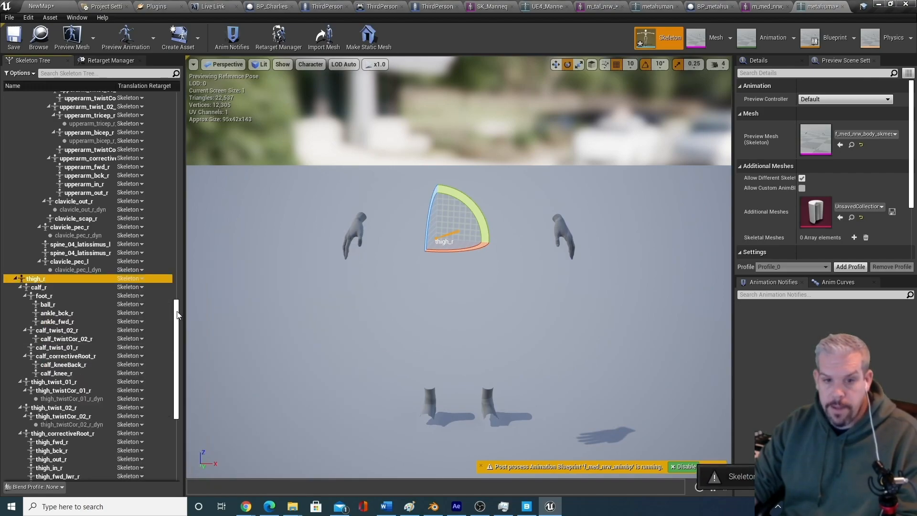
Recursively set translation retargeting to Skeleton for thigh_l and its child bones.
{"action": "scroll", "coordinate": [178, 359], "scroll_direction": "down", "scroll_amount": 2}
{"action": "left_click_drag", "start_coordinate": [177, 360], "coordinate": [181, 409]}
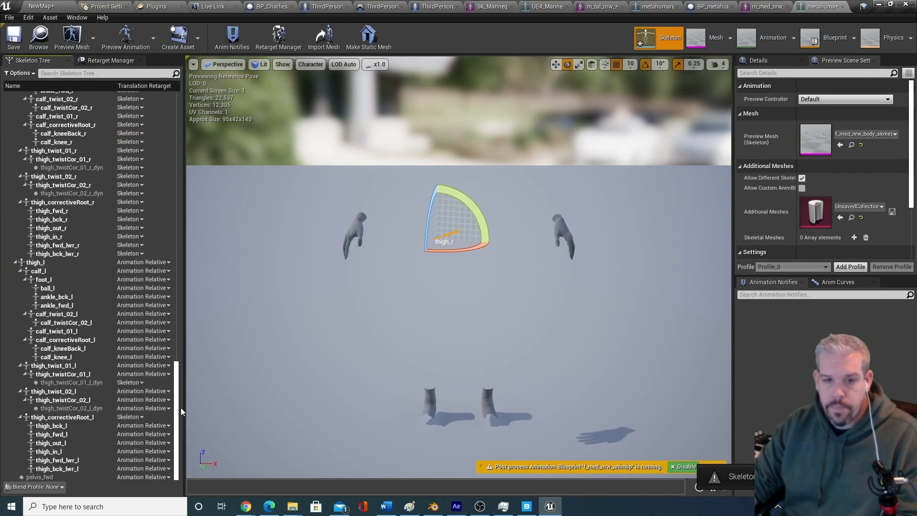
{"action": "left_click", "coordinate": [62, 262]}
{"action": "right_click", "coordinate": [62, 262]}
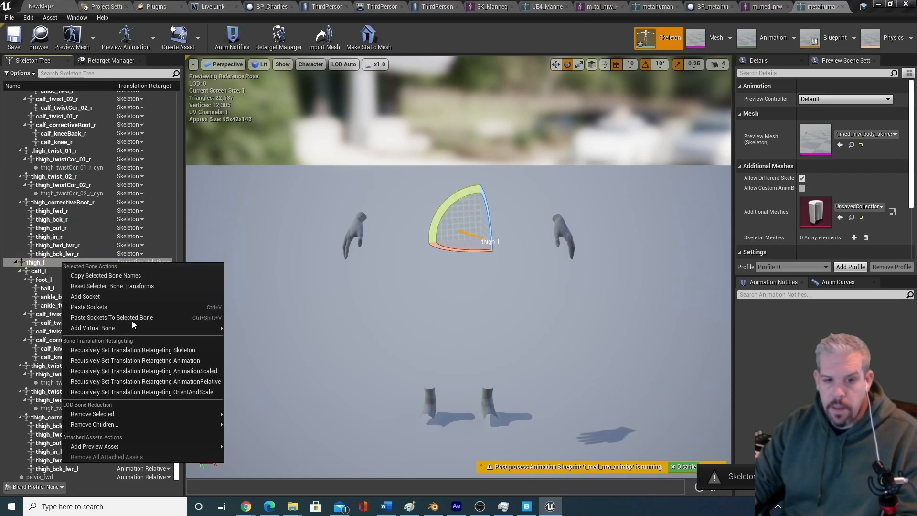
{"action": "left_click", "coordinate": [137, 350]}
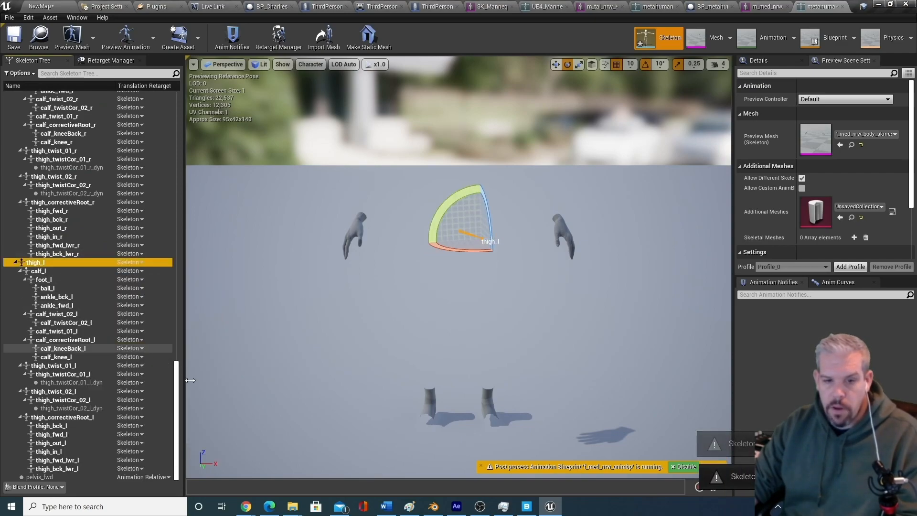
Set the translation retargeting of pelvis_fwd to Skeleton and check the retargeting modes through the whole bone list.
{"action": "left_click", "coordinate": [167, 477]}
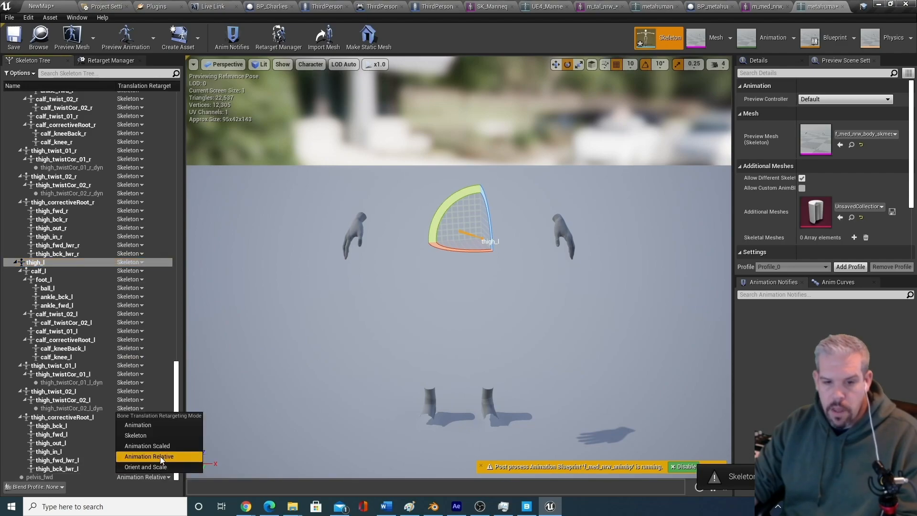
{"action": "left_click", "coordinate": [162, 435]}
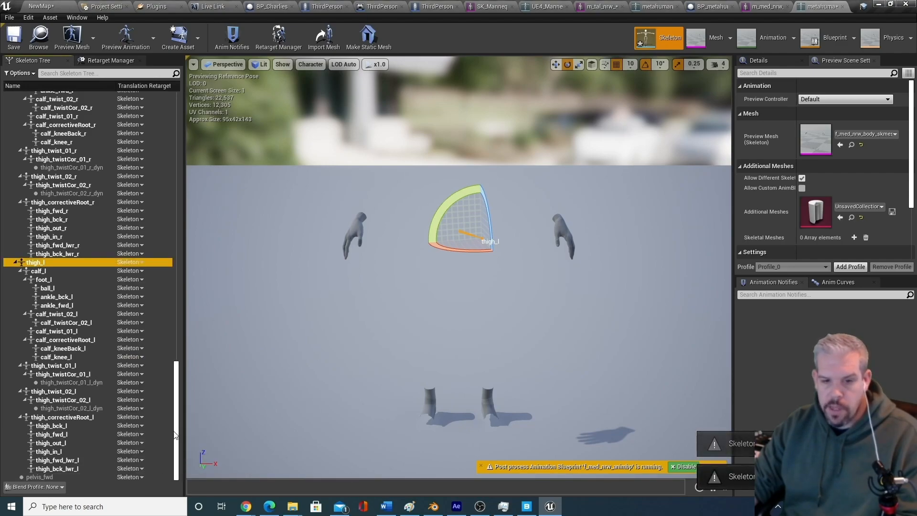
{"action": "scroll", "coordinate": [159, 134], "scroll_direction": "up", "scroll_amount": 15}
{"action": "scroll", "coordinate": [159, 134], "scroll_direction": "up", "scroll_amount": 10}
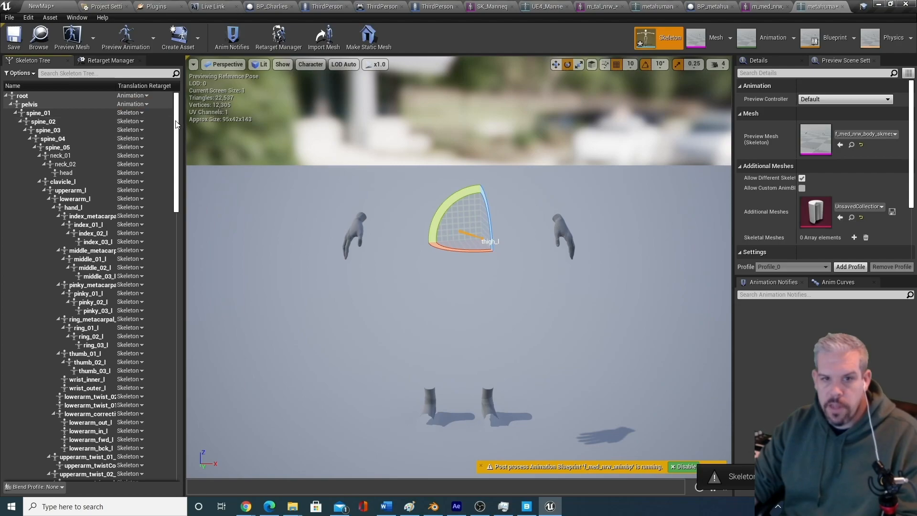
{"action": "left_click_drag", "start_coordinate": [176, 120], "coordinate": [199, 478]}
{"action": "left_click_drag", "start_coordinate": [193, 194], "coordinate": [198, 81]}
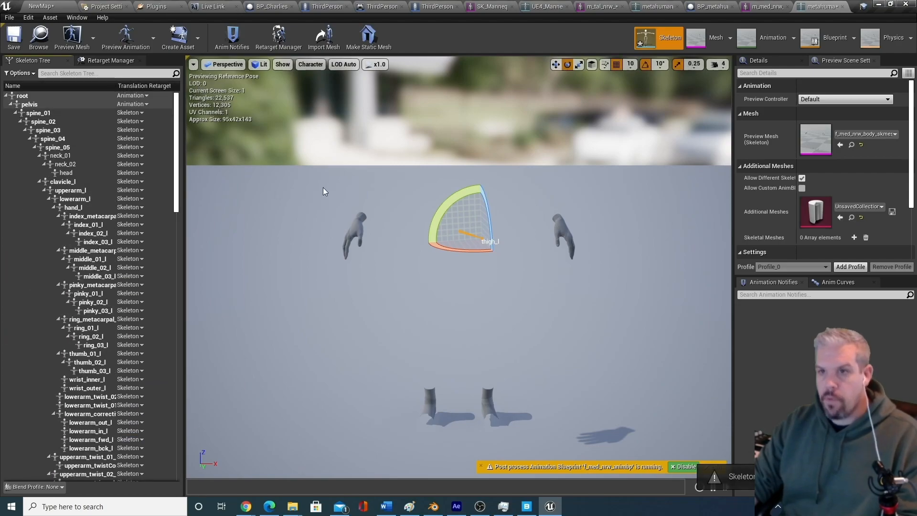
Show the retargeting options in SK_Mannequin's skeleton tree and check its bones' translation retargeting modes.
{"action": "left_click", "coordinate": [492, 7]}
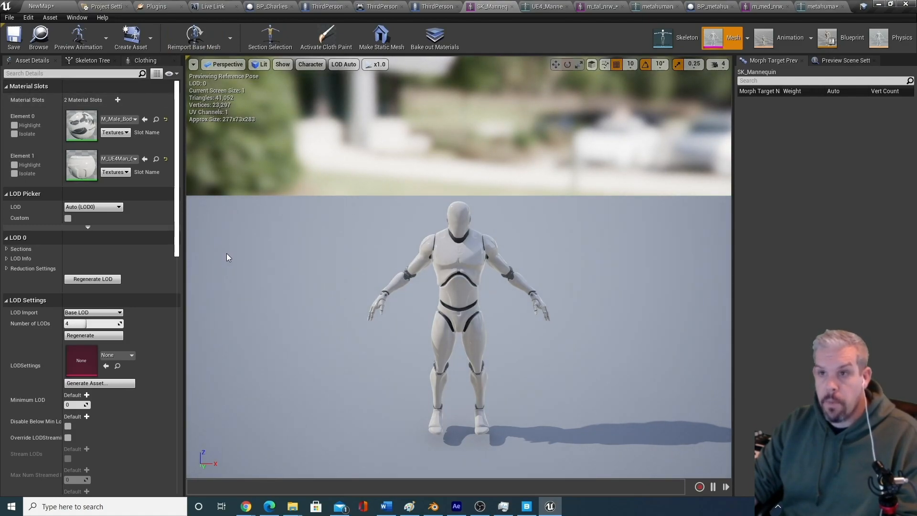
{"action": "left_click", "coordinate": [83, 61]}
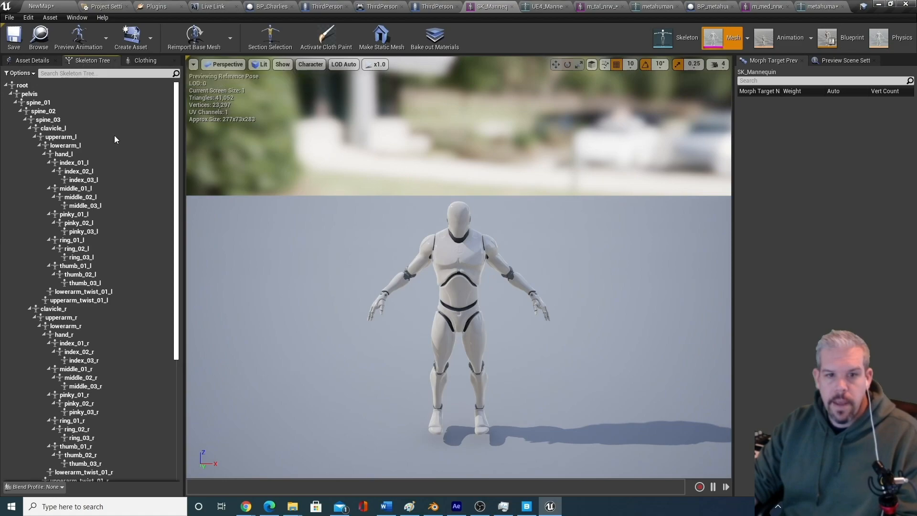
{"action": "left_click", "coordinate": [22, 73]}
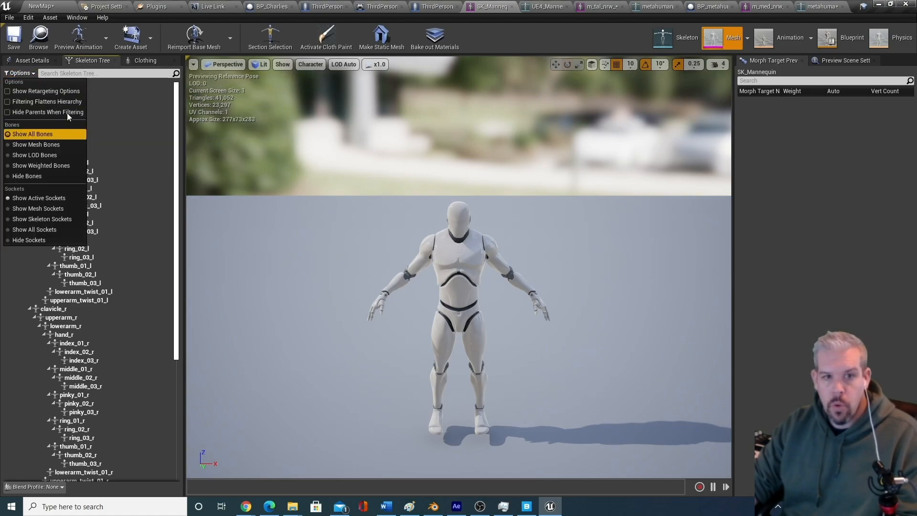
{"action": "left_click", "coordinate": [67, 90]}
{"action": "mouse_move", "coordinate": [174, 111]}
{"action": "left_mouse_down"}
{"action": "mouse_move", "coordinate": [189, 177]}
{"action": "mouse_move", "coordinate": [193, 363]}
{"action": "mouse_move", "coordinate": [177, 93]}
{"action": "left_mouse_up"}
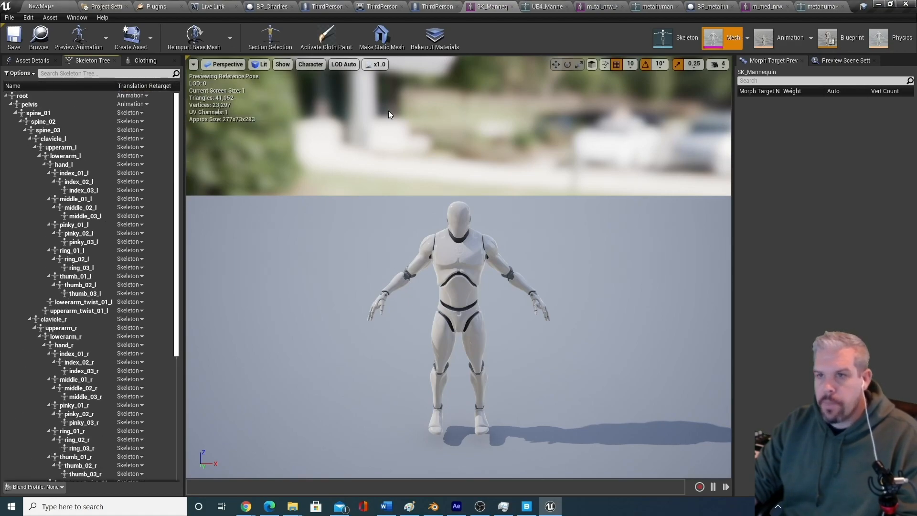
Show the retargeting options in the skeleton tree of m_med_nrw_body_skmesh and check its bones' translation modes.
{"action": "left_click_drag", "start_coordinate": [758, 4], "coordinate": [736, 6]}
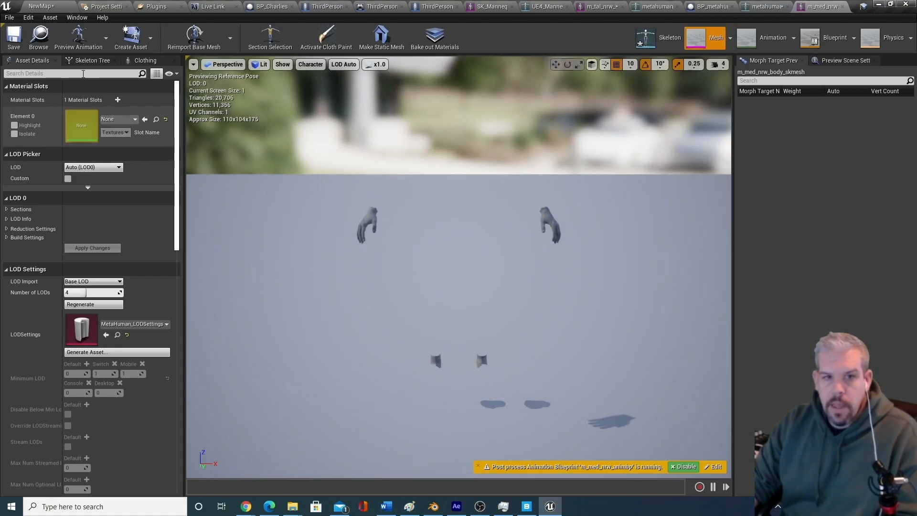
{"action": "left_click", "coordinate": [91, 60]}
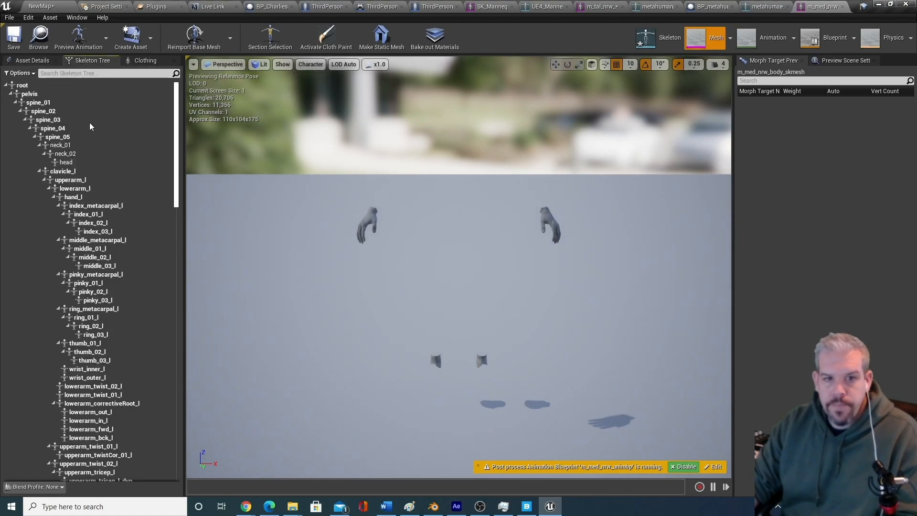
{"action": "left_click", "coordinate": [14, 73]}
{"action": "left_click", "coordinate": [52, 90]}
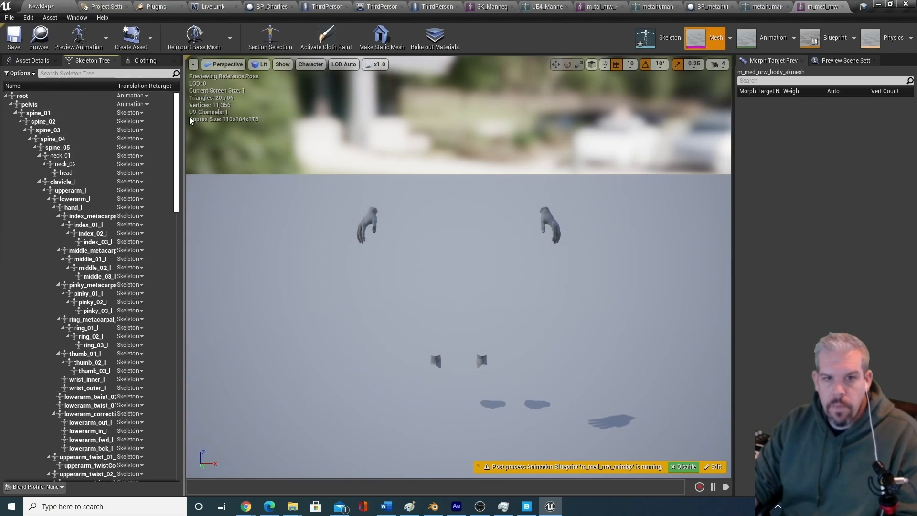
{"action": "left_click", "coordinate": [42, 62]}
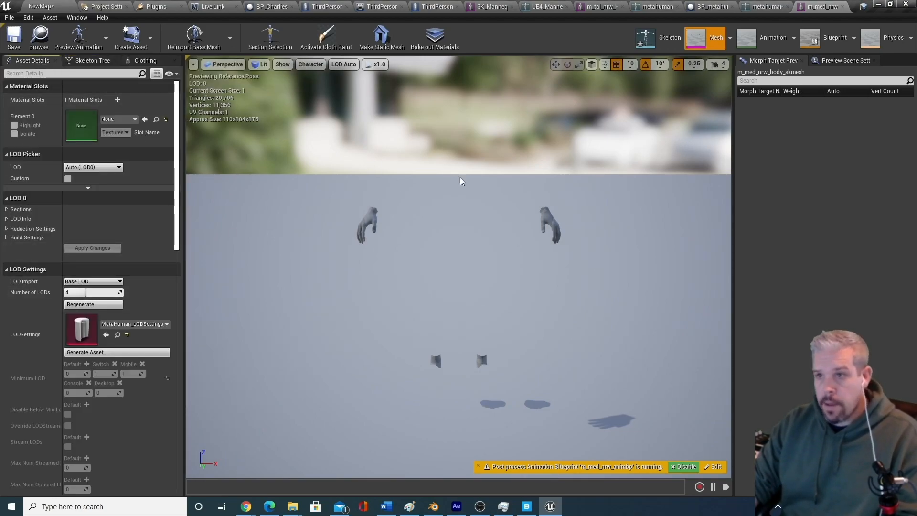
Open the retarget settings of the sample MetaHuman's skeleton and select the Humanoid rig.
{"action": "left_click", "coordinate": [648, 37]}
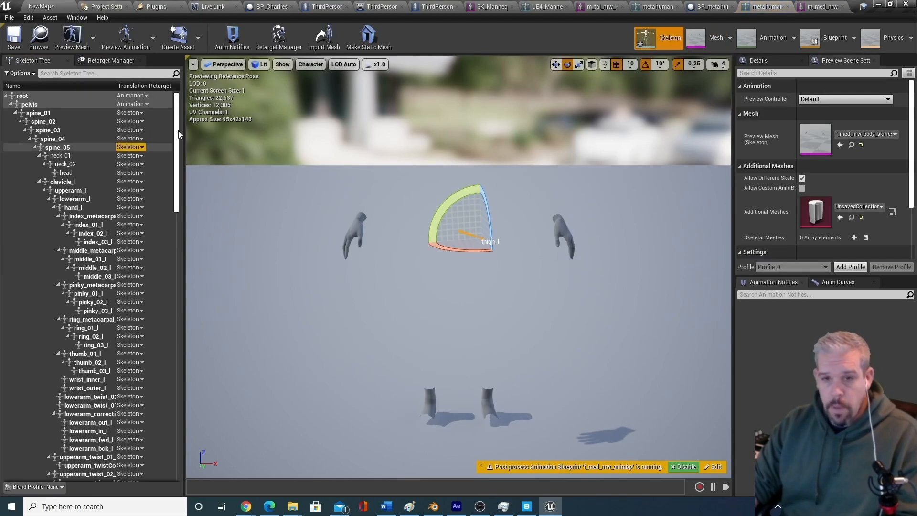
{"action": "left_click", "coordinate": [115, 60]}
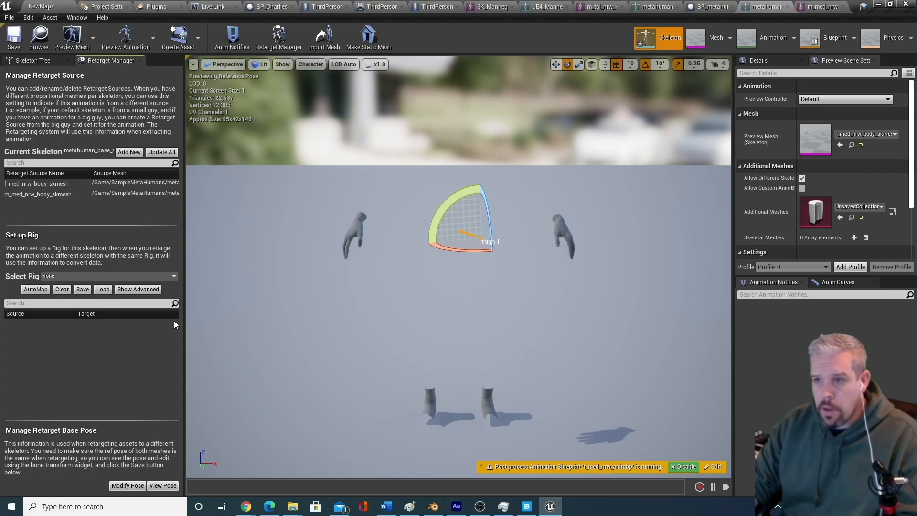
{"action": "left_click", "coordinate": [112, 274]}
{"action": "left_click", "coordinate": [94, 293]}
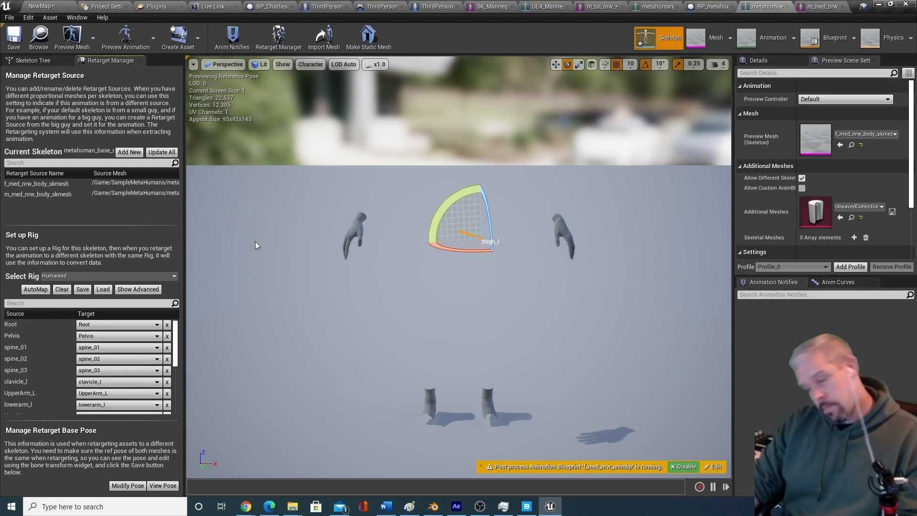
Map the rig's spine_01, spine_02 and spine_03 nodes to the spine_02, spine_03 and spine_04 bones.
{"action": "left_click", "coordinate": [109, 351]}
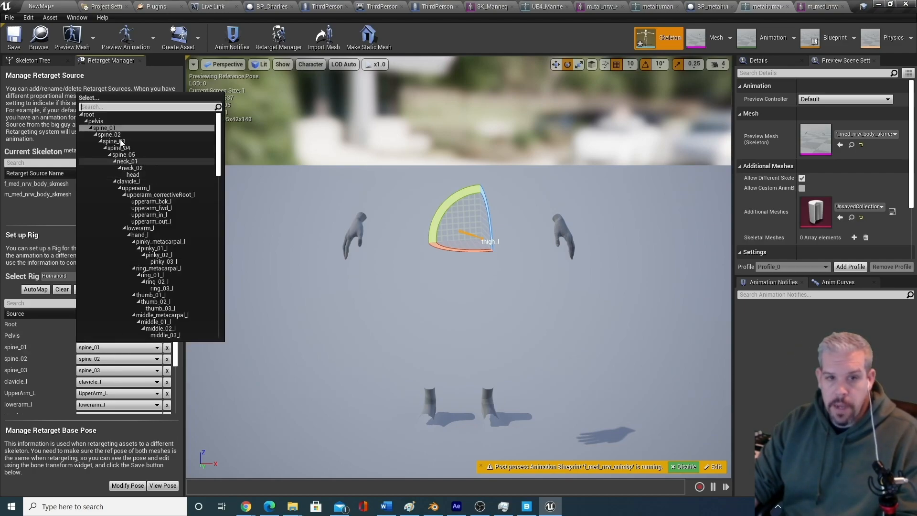
{"action": "left_click", "coordinate": [119, 134]}
{"action": "left_click", "coordinate": [121, 358]}
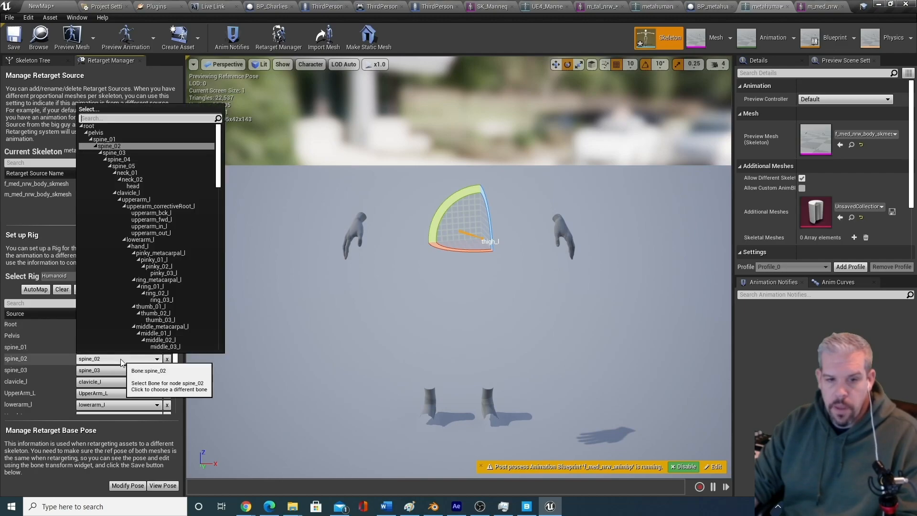
{"action": "left_click", "coordinate": [125, 154]}
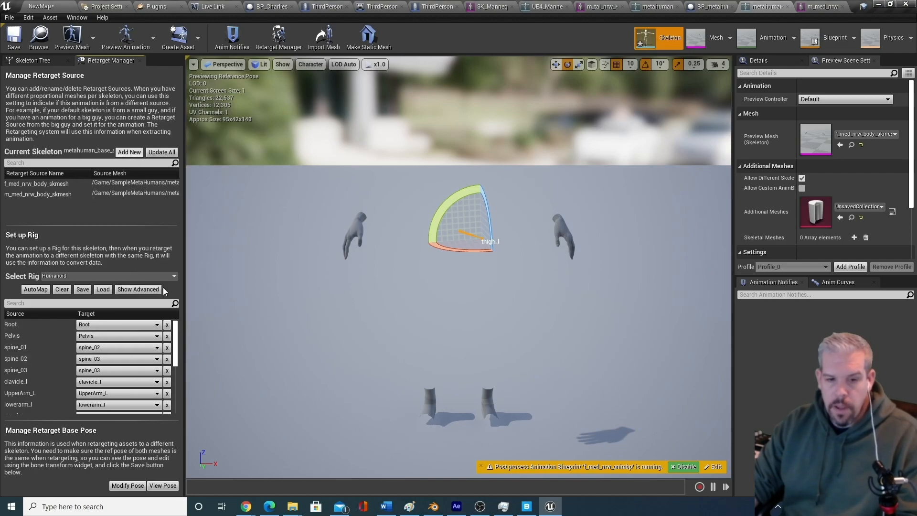
{"action": "left_click", "coordinate": [130, 370]}
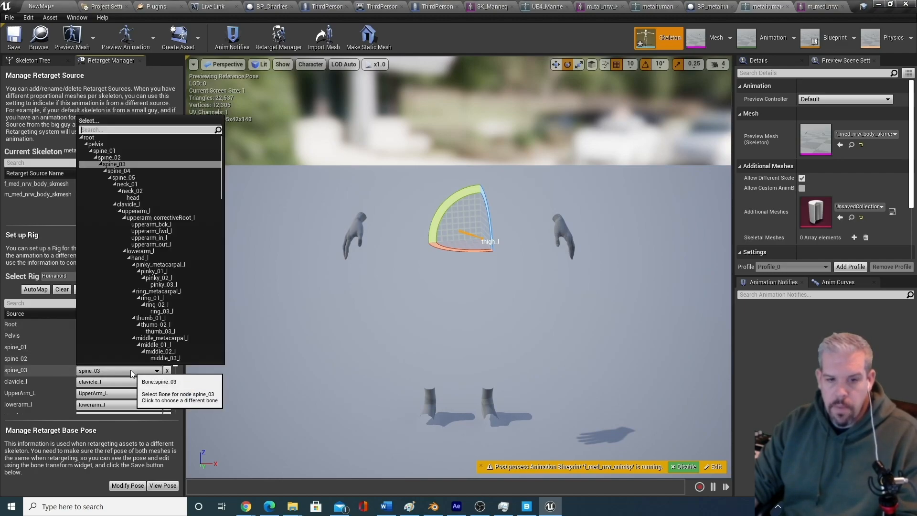
{"action": "left_click", "coordinate": [130, 171]}
{"action": "left_click", "coordinate": [290, 369]}
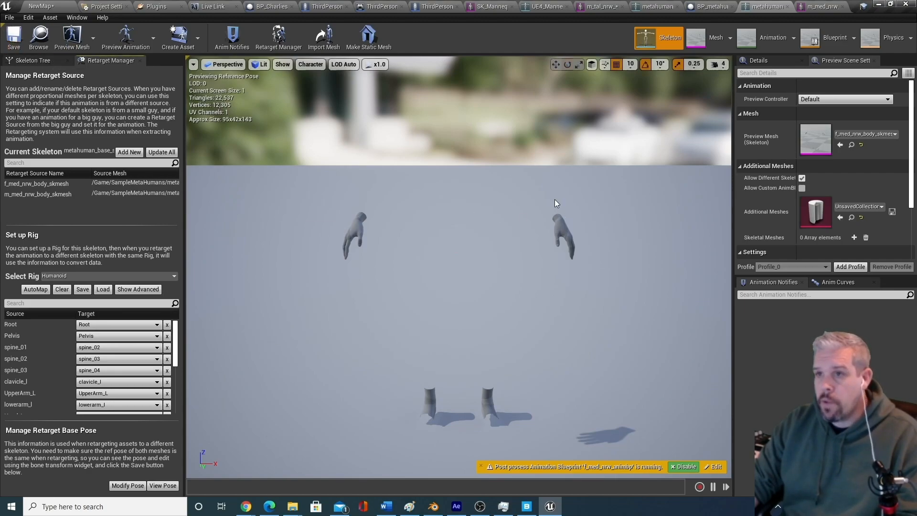
Set the bone drawing in the skeleton preview to All Hierarchy.
{"action": "left_click", "coordinate": [291, 66]}
{"action": "left_click", "coordinate": [310, 64]}
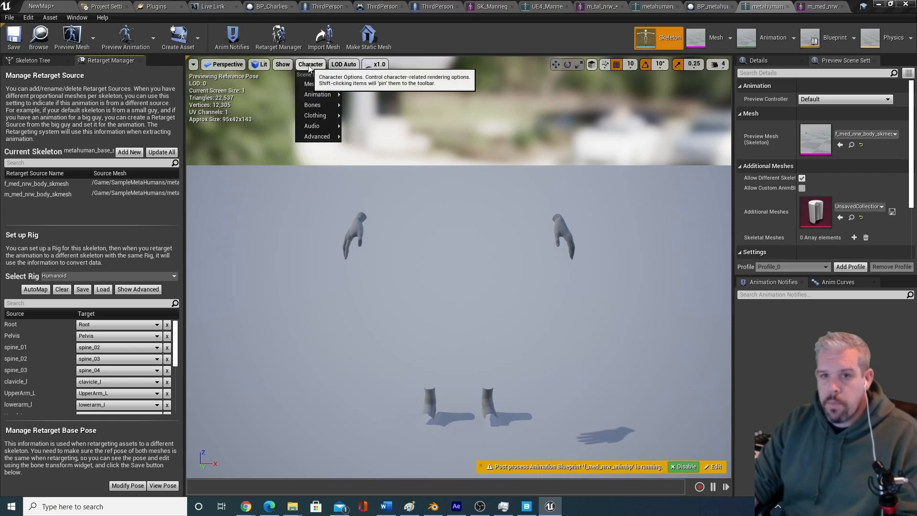
{"action": "mouse_move", "coordinate": [317, 105]}
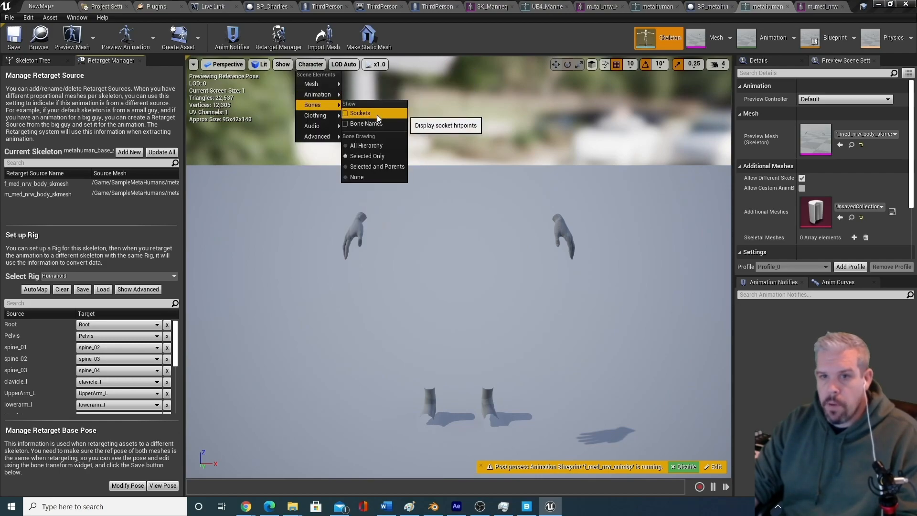
{"action": "left_click", "coordinate": [385, 146]}
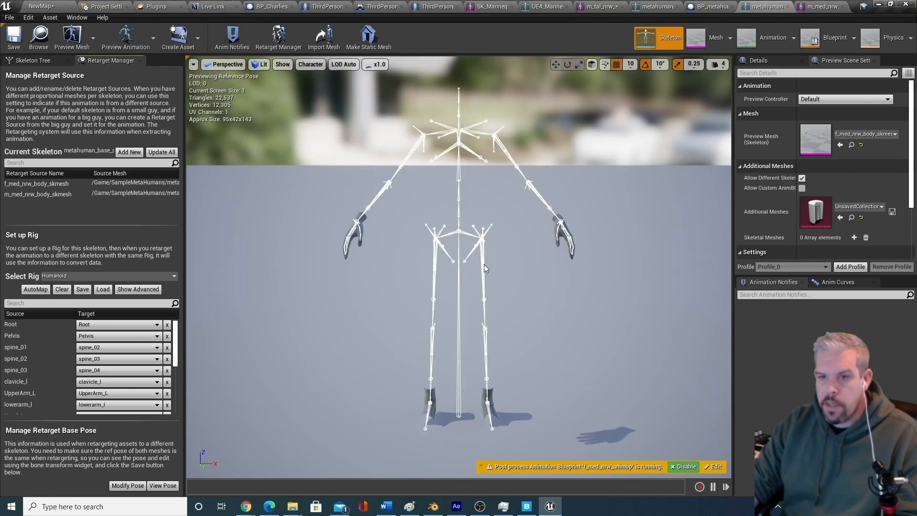
Examine the MetaHuman skeleton's spine bones and compare them with the spine bones of SK_Mannequin.
{"action": "scroll", "coordinate": [468, 223], "scroll_direction": "up", "scroll_amount": 3}
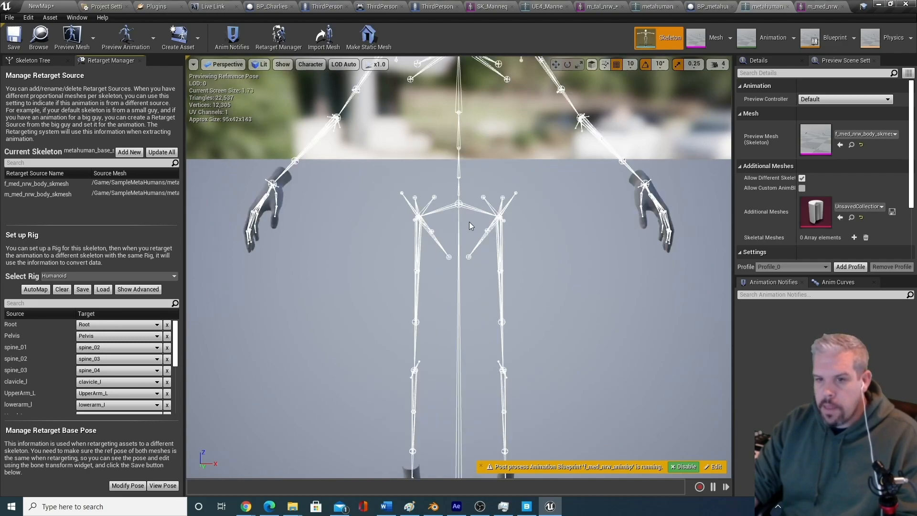
{"action": "mouse_move", "coordinate": [469, 223]}
{"action": "middle_mouse_down"}
{"action": "mouse_move", "coordinate": [466, 335]}
{"action": "mouse_move", "coordinate": [465, 212]}
{"action": "middle_mouse_up"}
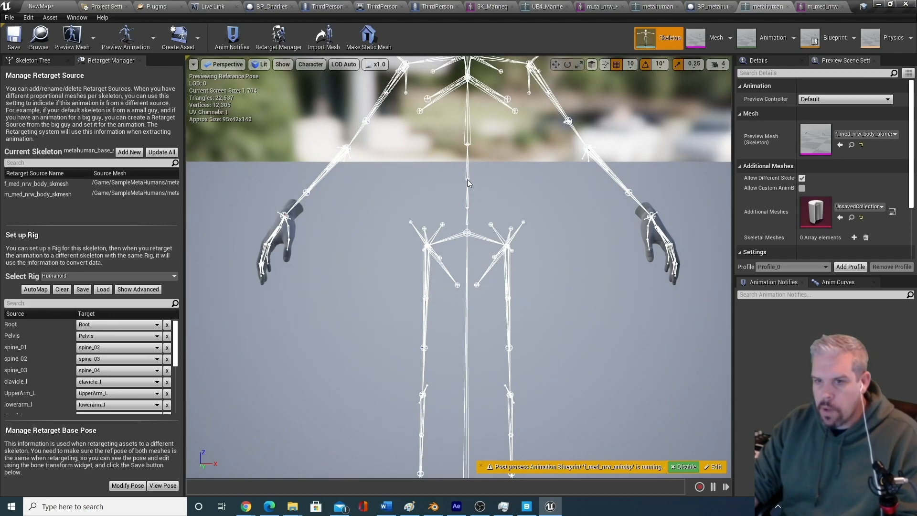
{"action": "left_click", "coordinate": [482, 7]}
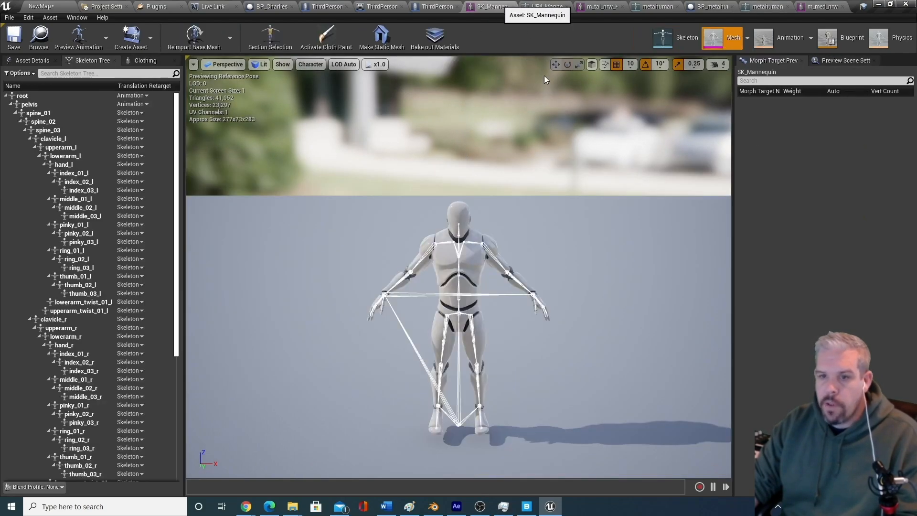
{"action": "scroll", "coordinate": [507, 291], "scroll_direction": "up", "scroll_amount": 6}
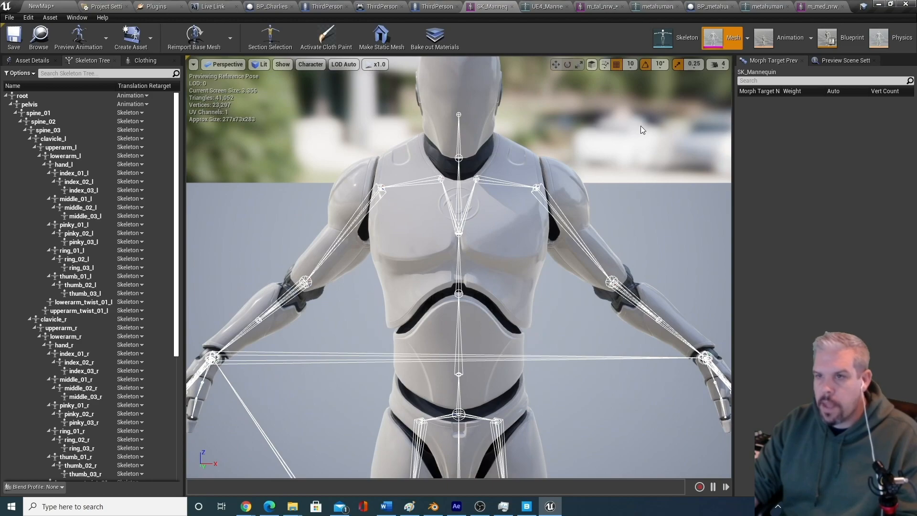
Set the MetaHuman skeleton's preview mesh to m_med_nrw_body_skmesh and apply it to the asset.
{"action": "left_click", "coordinate": [606, 5]}
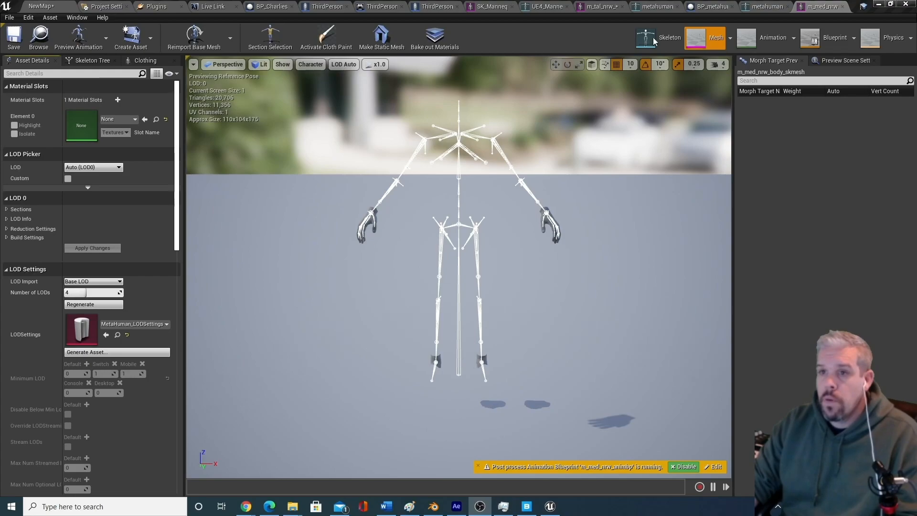
{"action": "left_click", "coordinate": [653, 43]}
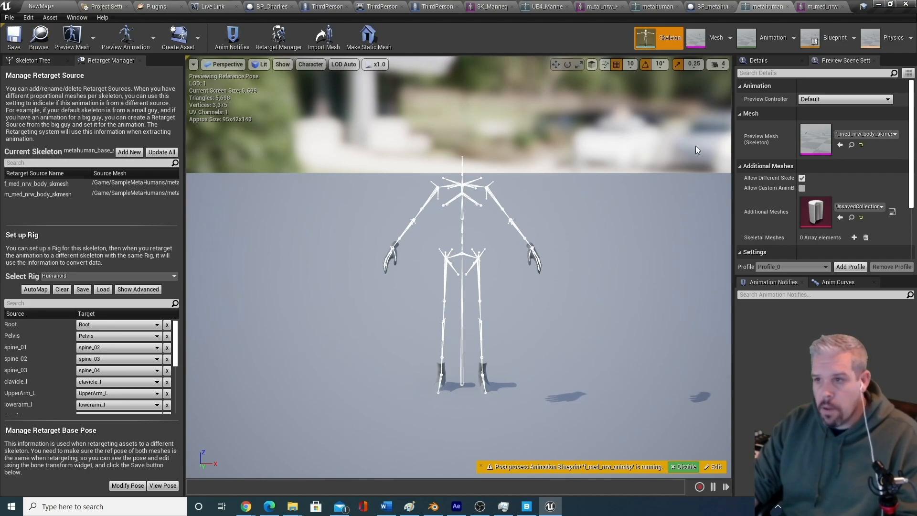
{"action": "left_click", "coordinate": [863, 136]}
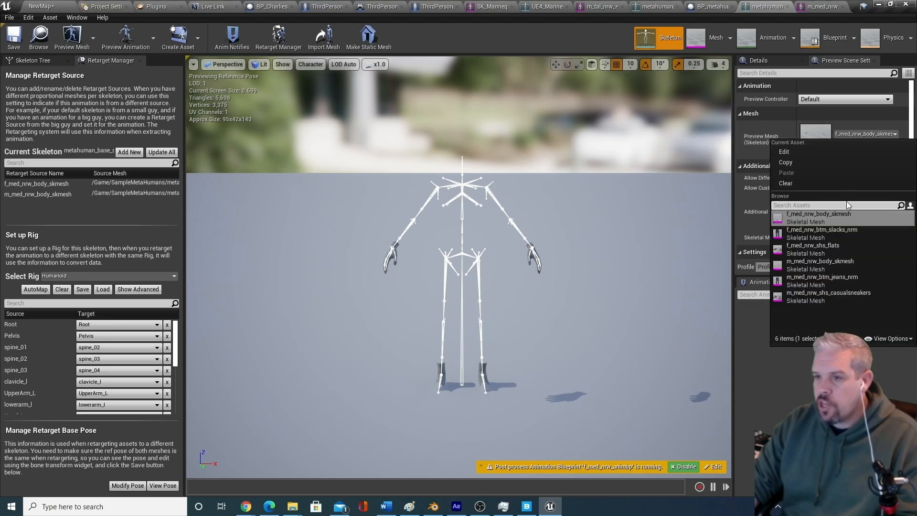
{"action": "left_click", "coordinate": [836, 263]}
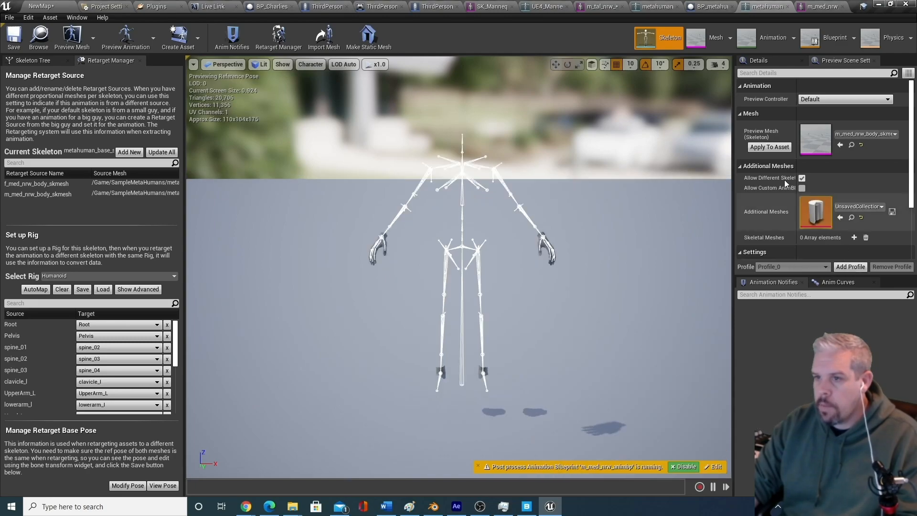
{"action": "left_click", "coordinate": [773, 146]}
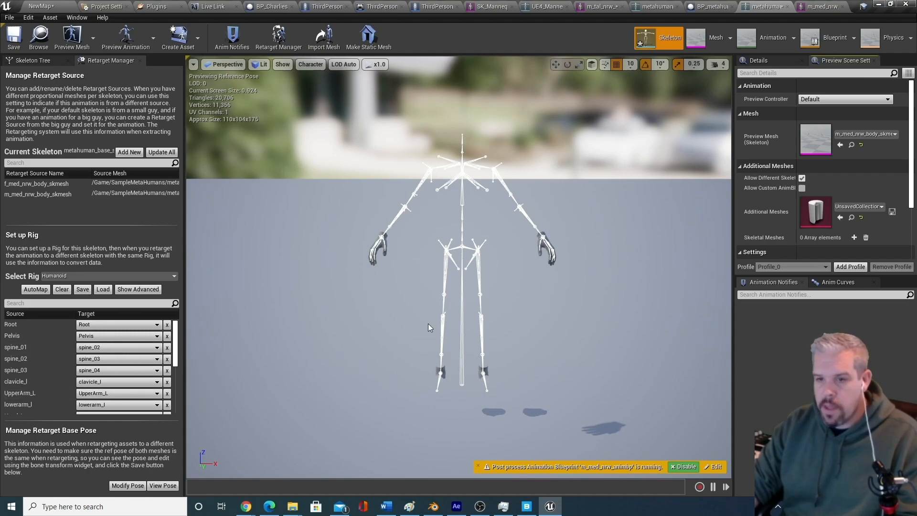
Import Retarget_To_UE4_Mannequin_Pose from RetargetPoseMedAvgMale_PoseAsset as the MetaHuman skeleton's retarget base pose.
{"action": "left_click", "coordinate": [128, 485]}
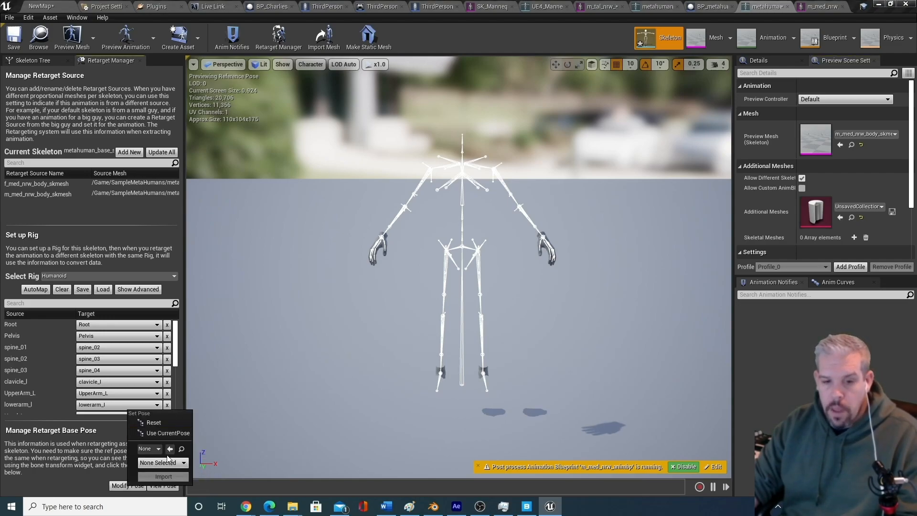
{"action": "left_click", "coordinate": [149, 449]}
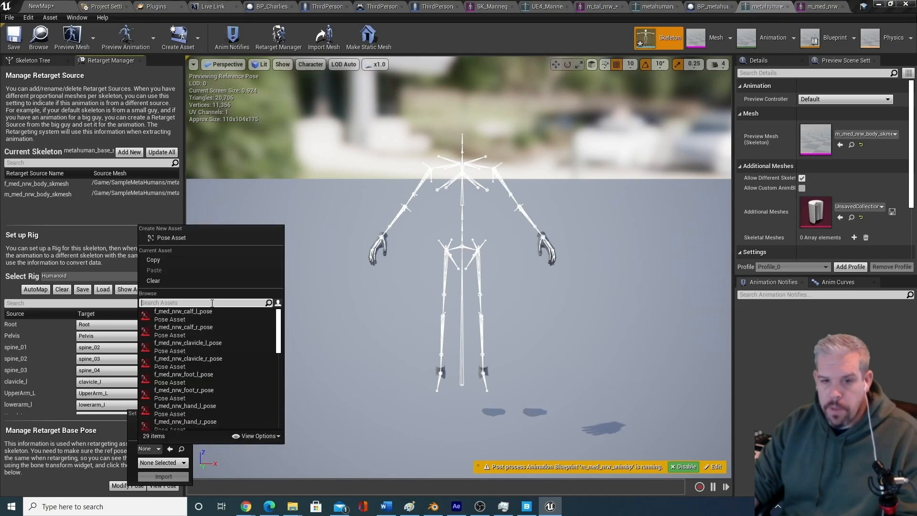
{"action": "type", "text": "ret"}
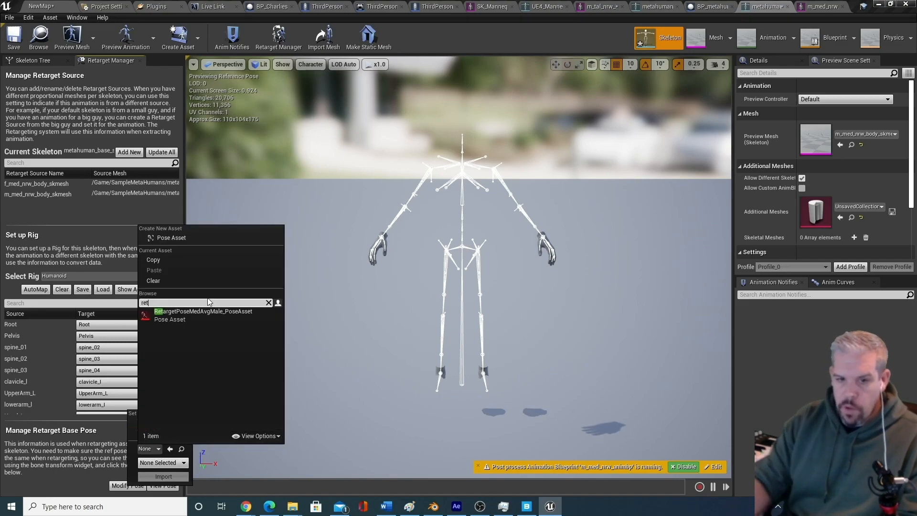
{"action": "left_click", "coordinate": [183, 316]}
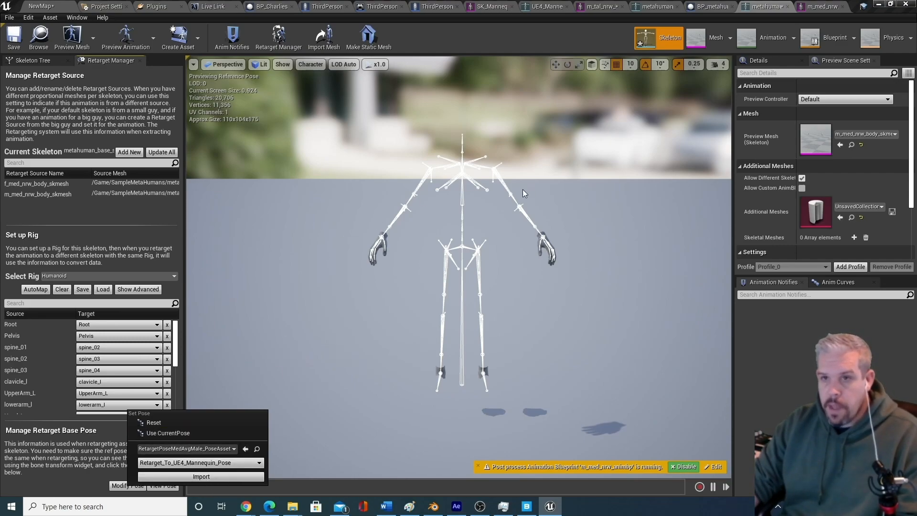
{"action": "left_click", "coordinate": [201, 477]}
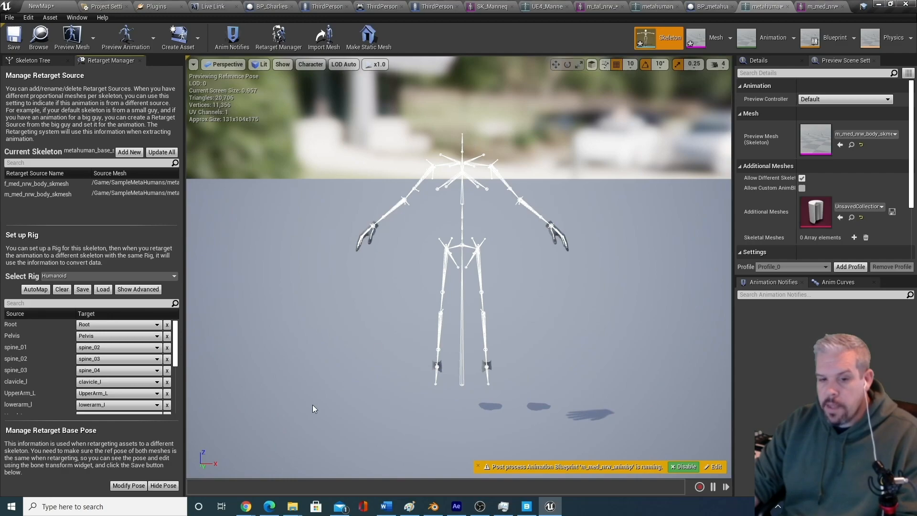
Set the retarget base pose to use the current pose and save the MetaHuman skeleton.
{"action": "left_click", "coordinate": [134, 486]}
{"action": "left_click", "coordinate": [179, 431]}
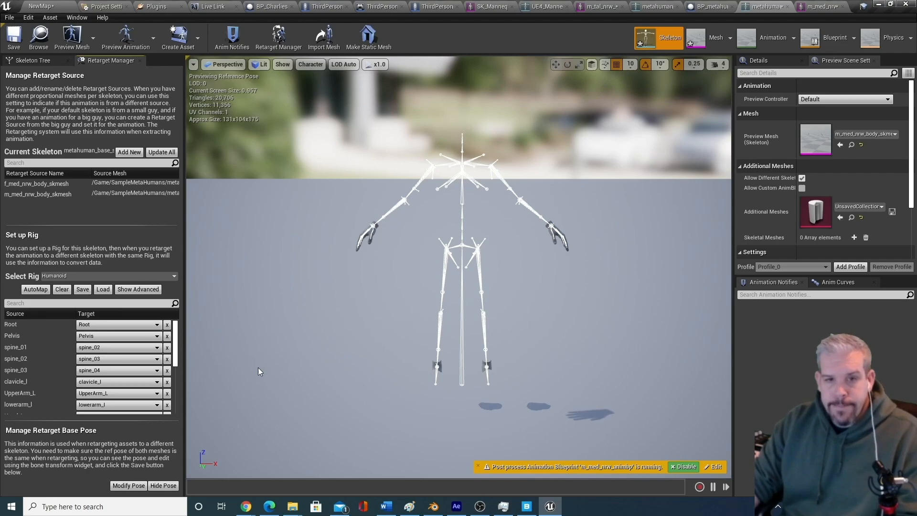
{"action": "left_click", "coordinate": [9, 37]}
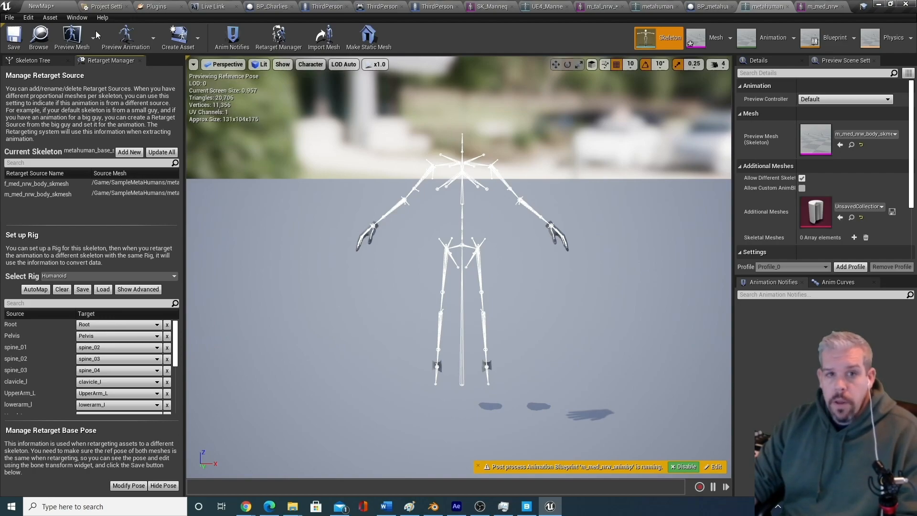
Locate the ThirdPerson_AnimBP asset in the Mannequin's Animations folder by browsing from the open animation blueprint.
{"action": "left_click", "coordinate": [54, 4]}
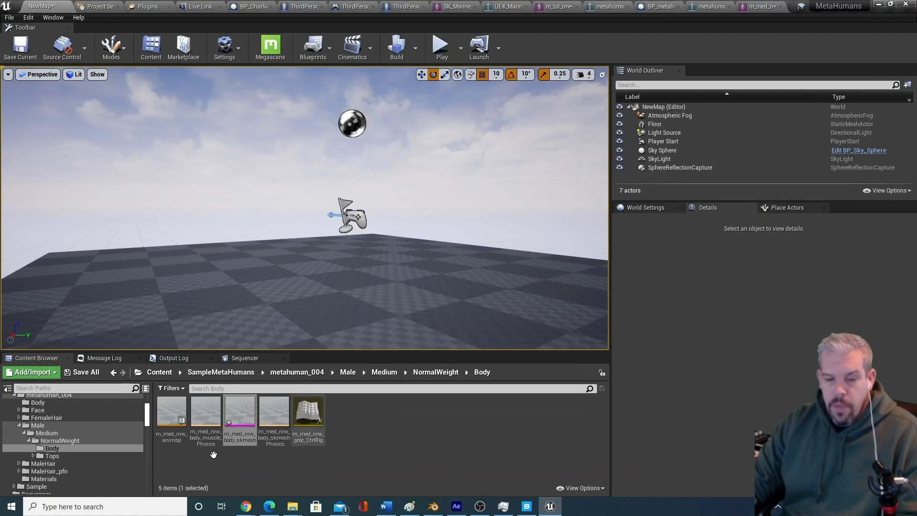
{"action": "left_click", "coordinate": [19, 426]}
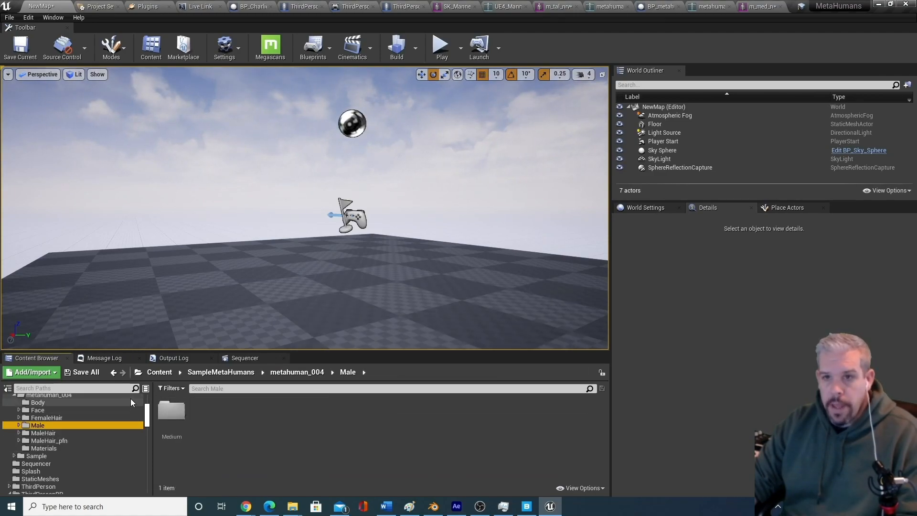
{"action": "left_click", "coordinate": [458, 7]}
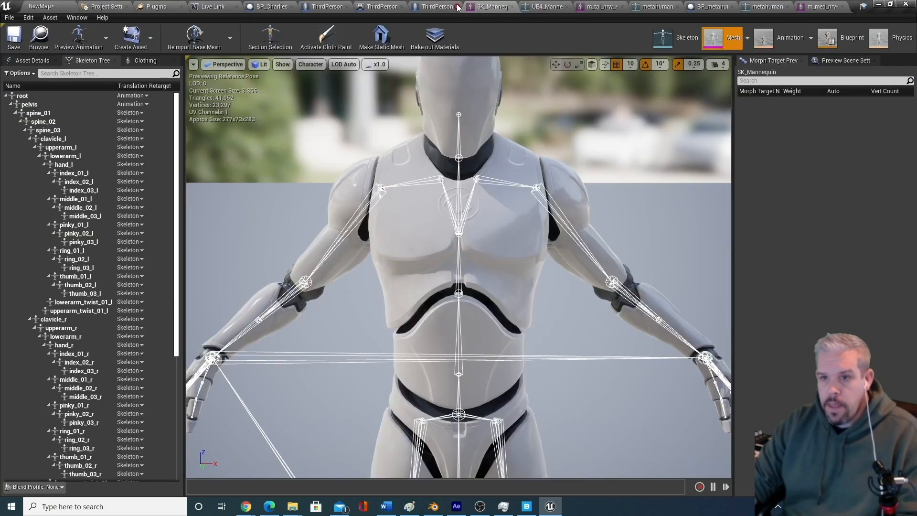
{"action": "scroll", "coordinate": [389, 135], "scroll_direction": "down", "scroll_amount": 3}
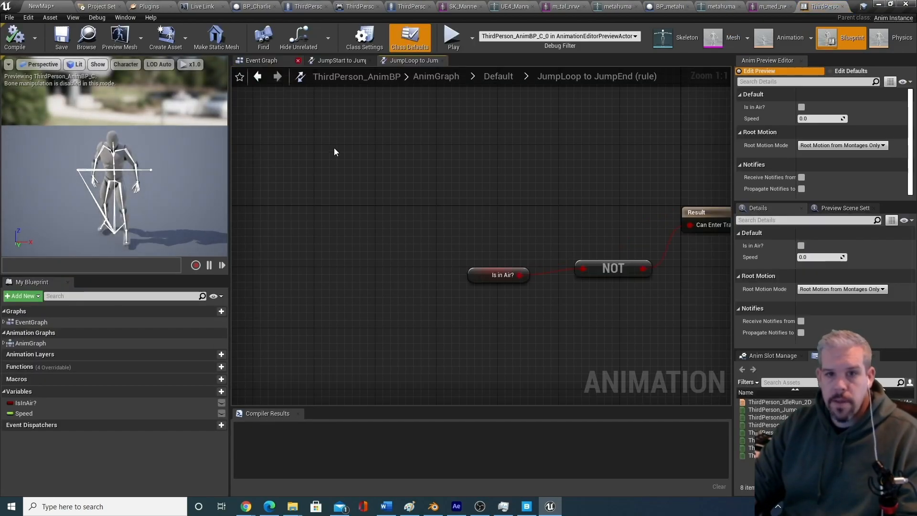
{"action": "left_click", "coordinate": [87, 37]}
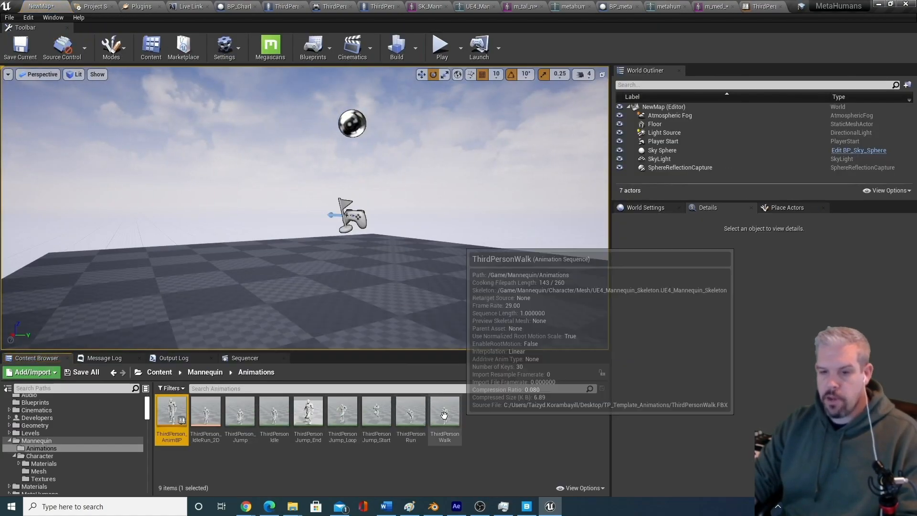
Duplicate and retarget ThirdPerson_AnimBP to metahuman_base_skel, giving the new assets the prefix OMH.
{"action": "mouse_move", "coordinate": [176, 414]}
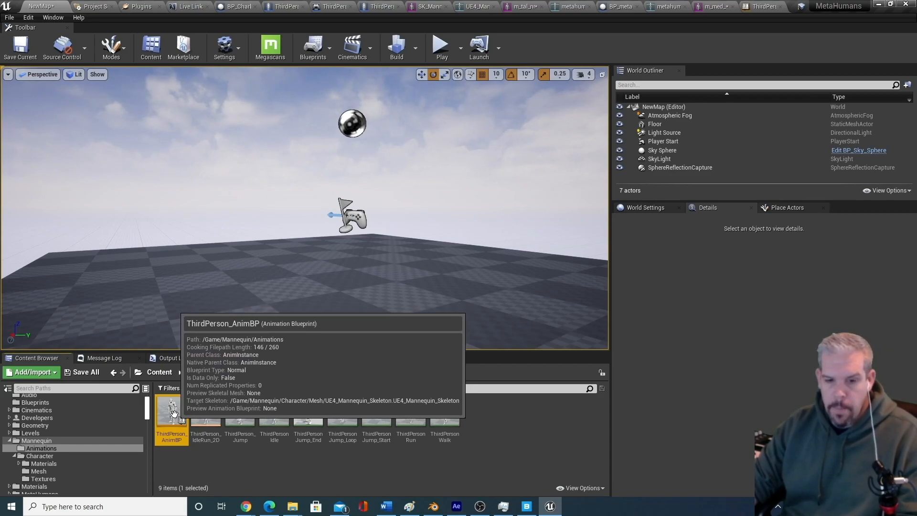
{"action": "right_click", "coordinate": [176, 419]}
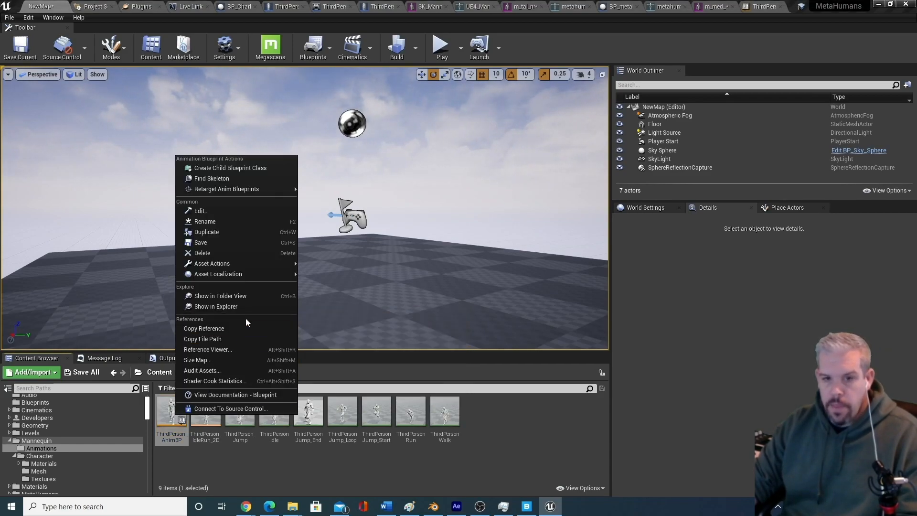
{"action": "mouse_move", "coordinate": [264, 190]}
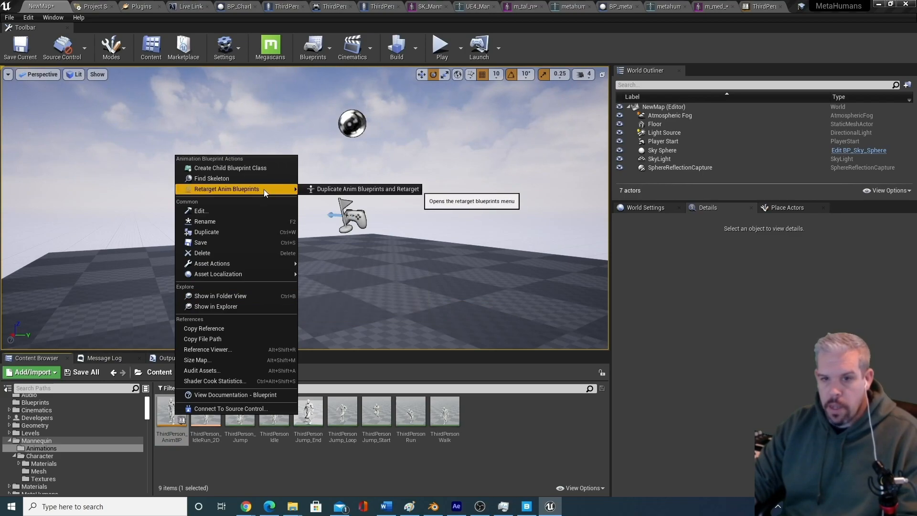
{"action": "left_click", "coordinate": [341, 188]}
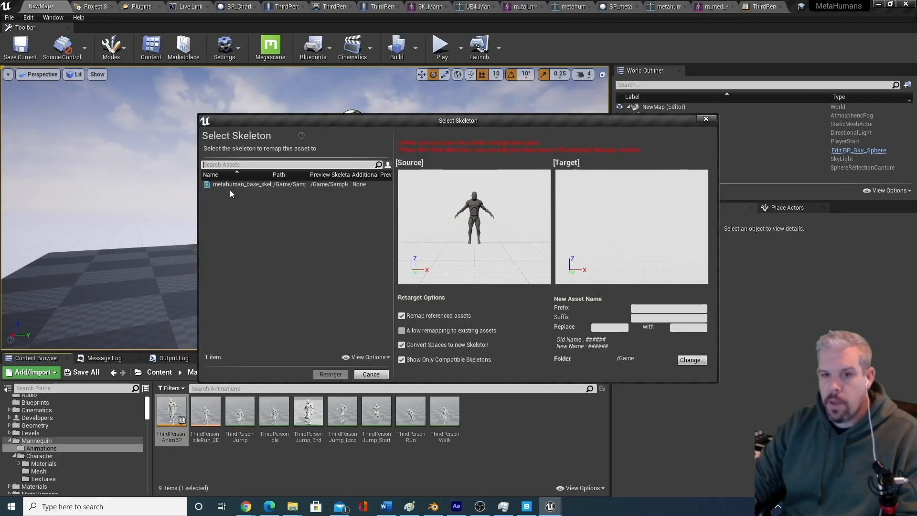
{"action": "left_click", "coordinate": [256, 185]}
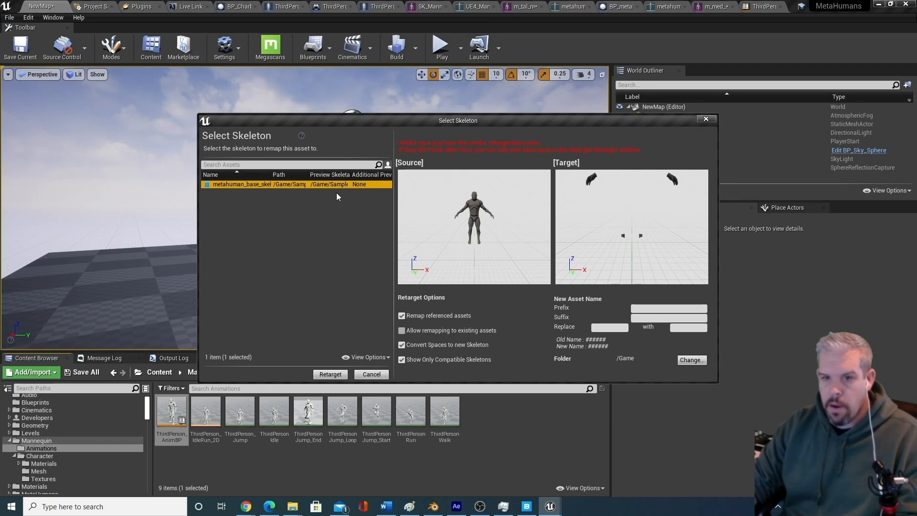
{"action": "left_click", "coordinate": [648, 309]}
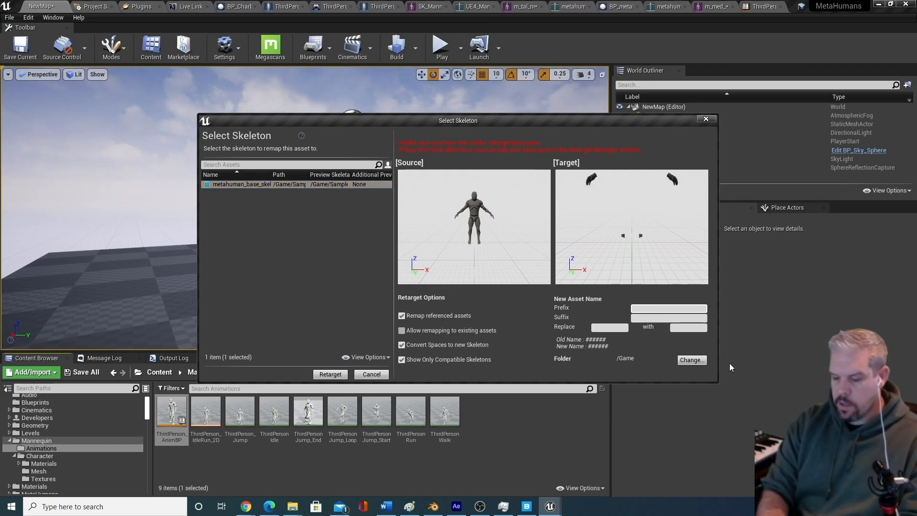
{"action": "type", "text": "OMH"}
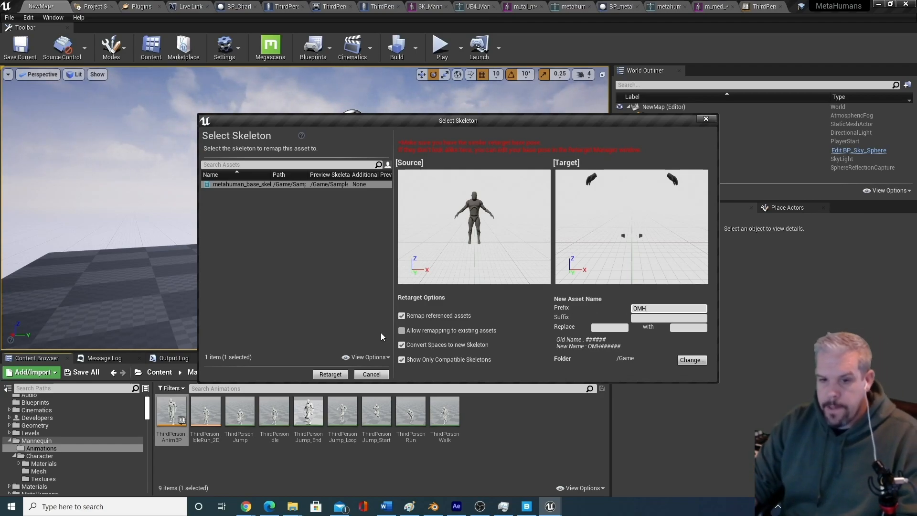
{"action": "left_click", "coordinate": [330, 375]}
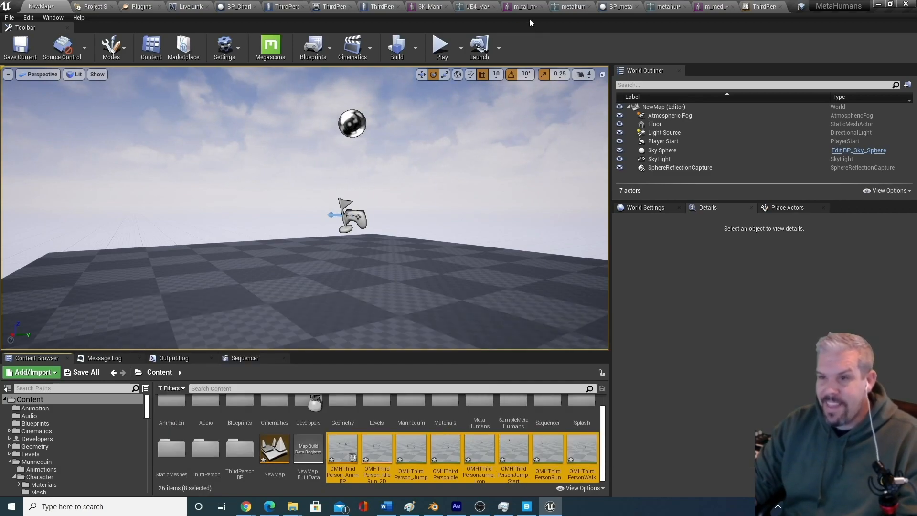
Open the retargeted OMHThirdPerson_Jump animation sequence.
{"action": "left_click", "coordinate": [377, 451]}
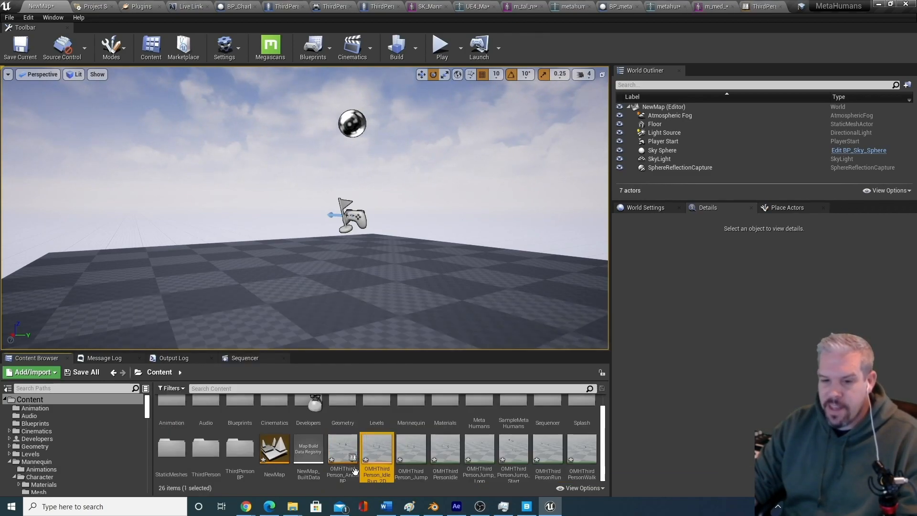
{"action": "left_click", "coordinate": [412, 455]}
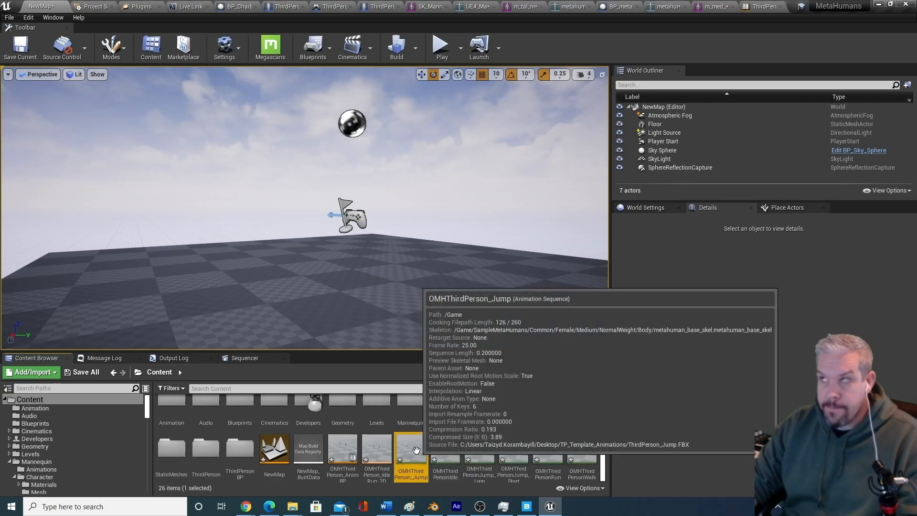
{"action": "double_click", "coordinate": [416, 455]}
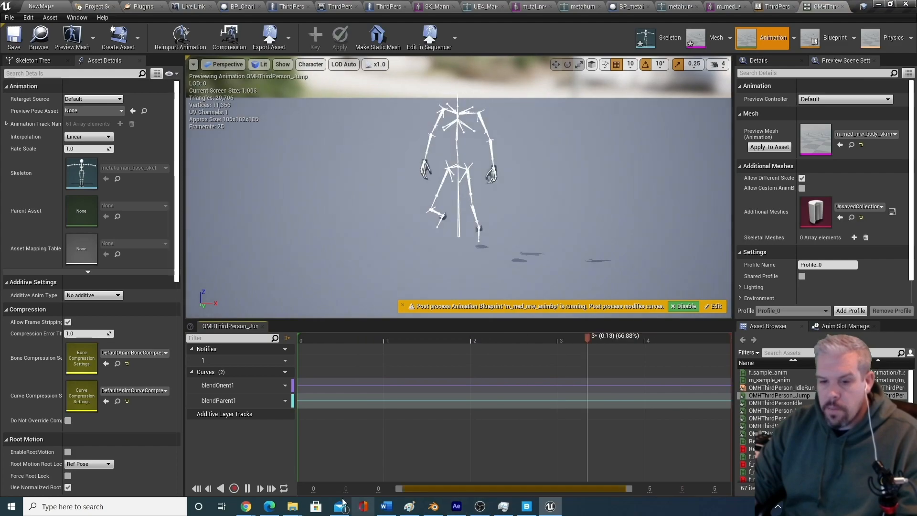
Pause the retargeted jump animation, examine the MetaHuman skeleton's pose from several angles and close the animation.
{"action": "left_click", "coordinate": [248, 489]}
{"action": "left_click_drag", "start_coordinate": [459, 215], "coordinate": [456, 105]}
{"action": "key", "text": "q"}
{"action": "right_click_drag", "start_coordinate": [456, 105], "coordinate": [472, 108]}
{"action": "key", "text": "e"}
{"action": "middle_click_drag", "start_coordinate": [504, 238], "coordinate": [509, 213]}
{"action": "left_click_drag", "start_coordinate": [504, 238], "coordinate": [477, 215]}
{"action": "middle_click_drag", "start_coordinate": [477, 215], "coordinate": [420, 217]}
{"action": "right_click_drag", "start_coordinate": [339, 279], "coordinate": [391, 281]}
{"action": "scroll", "coordinate": [343, 275], "scroll_direction": "down", "scroll_amount": 5}
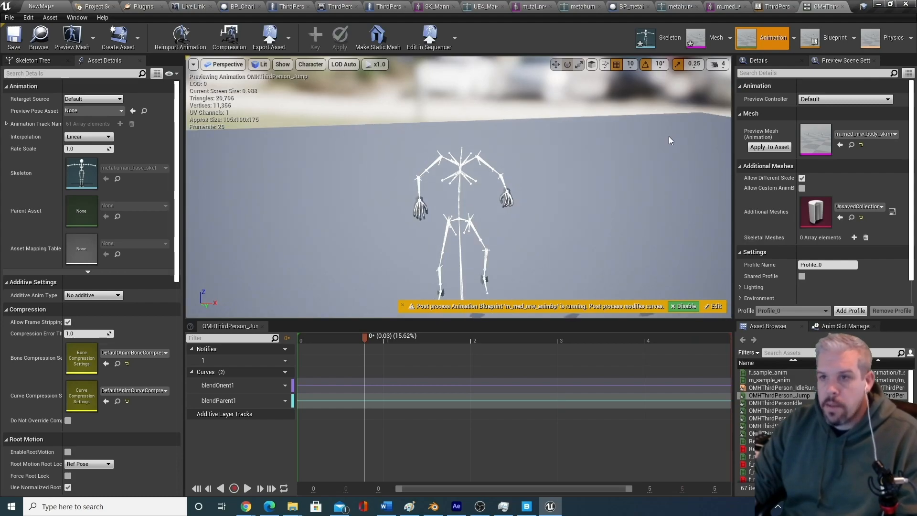
{"action": "left_click", "coordinate": [843, 7]}
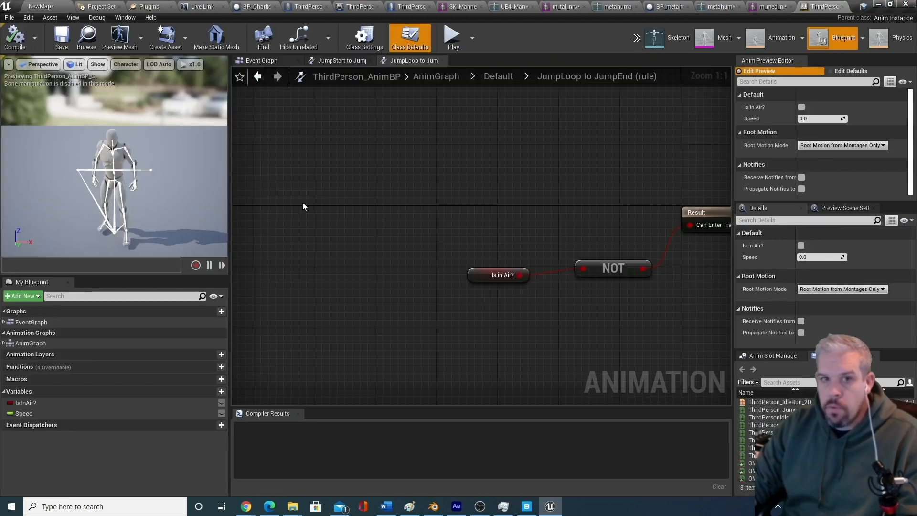
Map the spine_01, spine_02 and spine_03 rig nodes of the SampleMetaHumans skeleton to the bones of the same names and save it.
{"action": "left_click", "coordinate": [69, 6]}
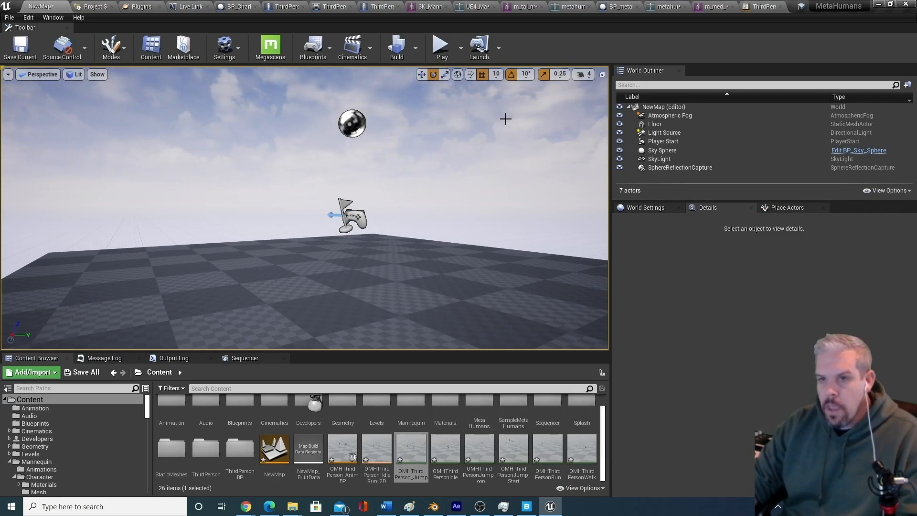
{"action": "left_click", "coordinate": [524, 7]}
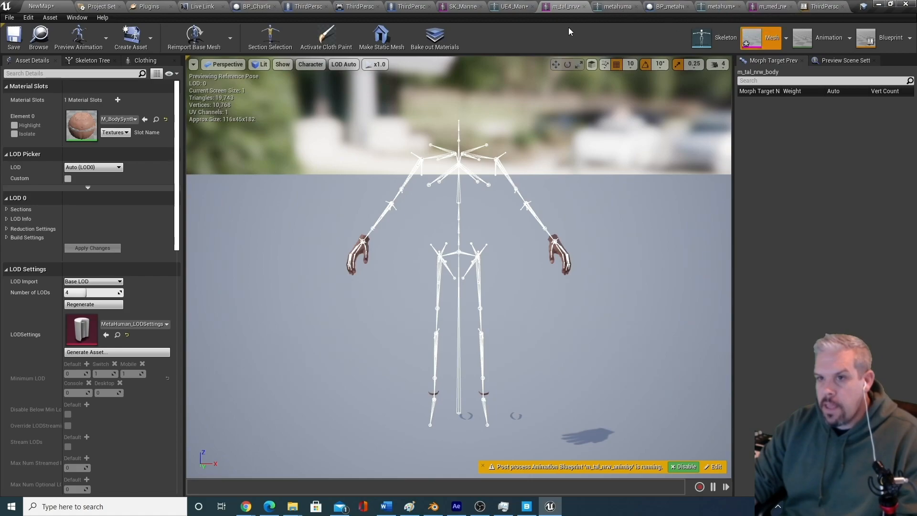
{"action": "left_click", "coordinate": [709, 36]}
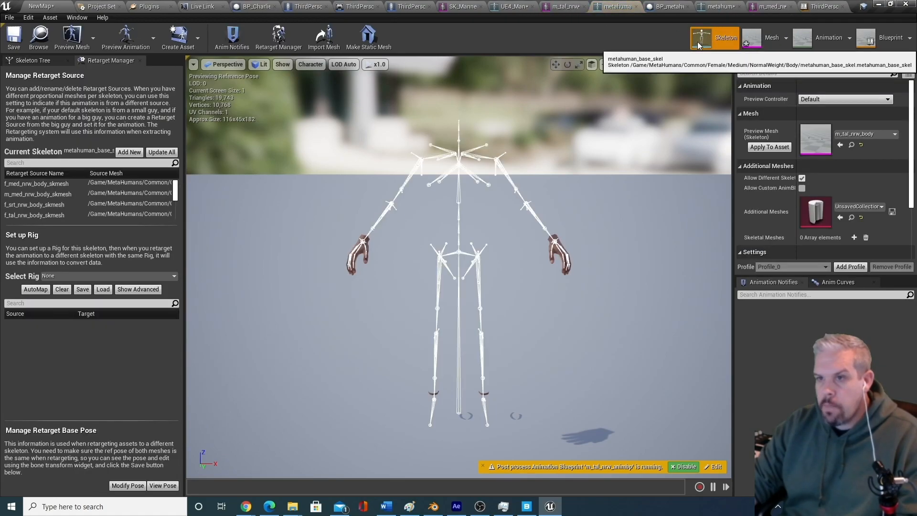
{"action": "left_click", "coordinate": [726, 7]}
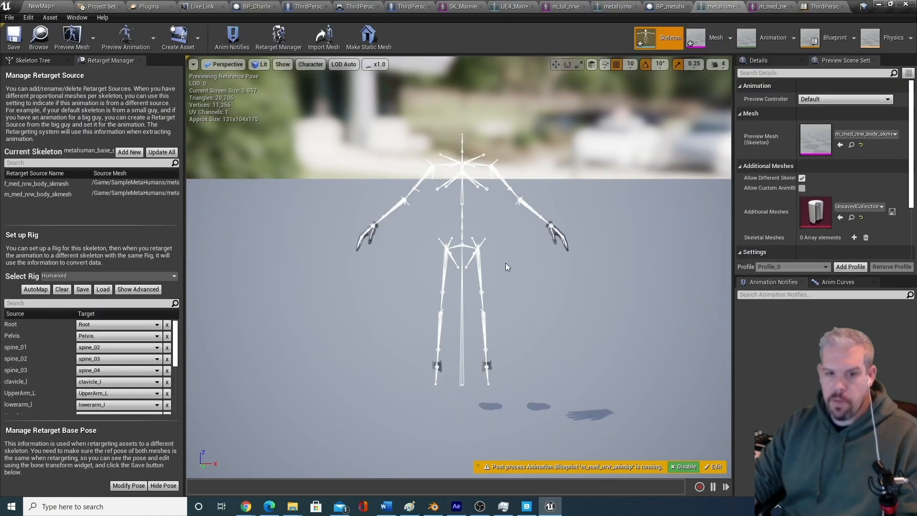
{"action": "left_click", "coordinate": [155, 348]}
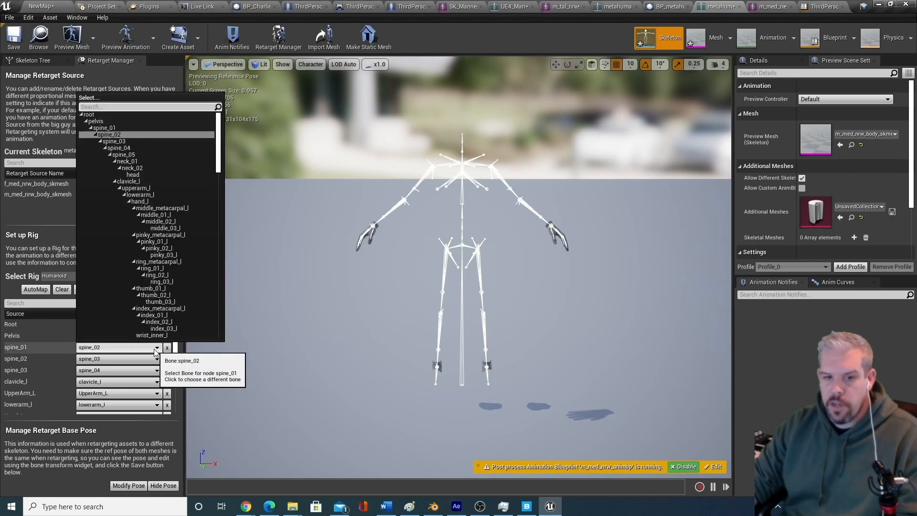
{"action": "left_click", "coordinate": [116, 129]}
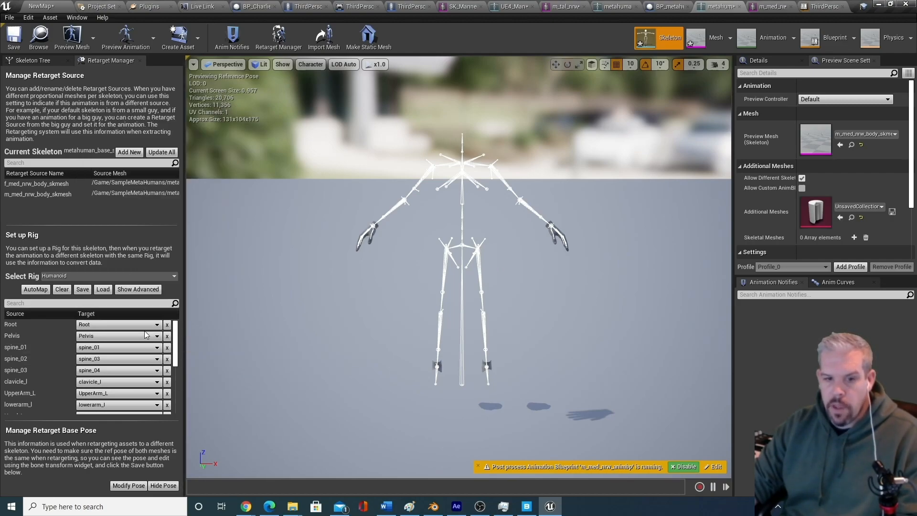
{"action": "left_click", "coordinate": [152, 359]}
{"action": "left_click", "coordinate": [126, 146]}
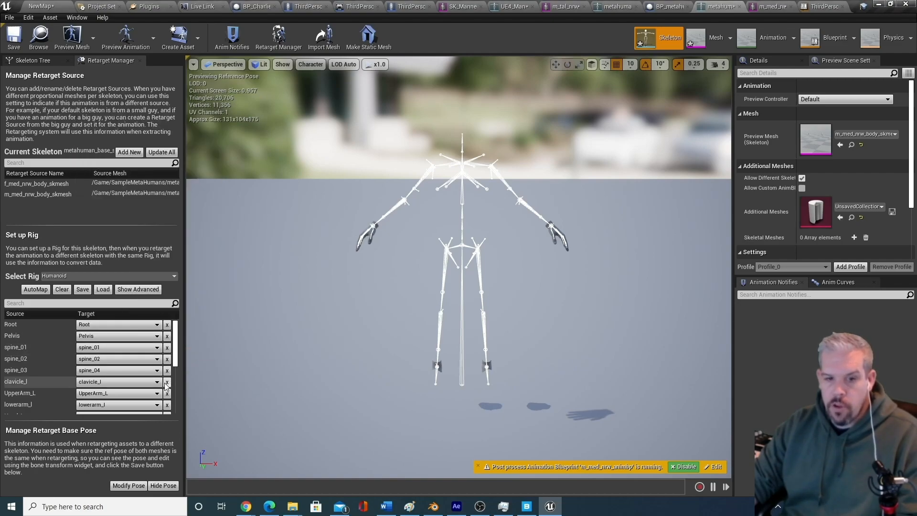
{"action": "left_click", "coordinate": [155, 371]}
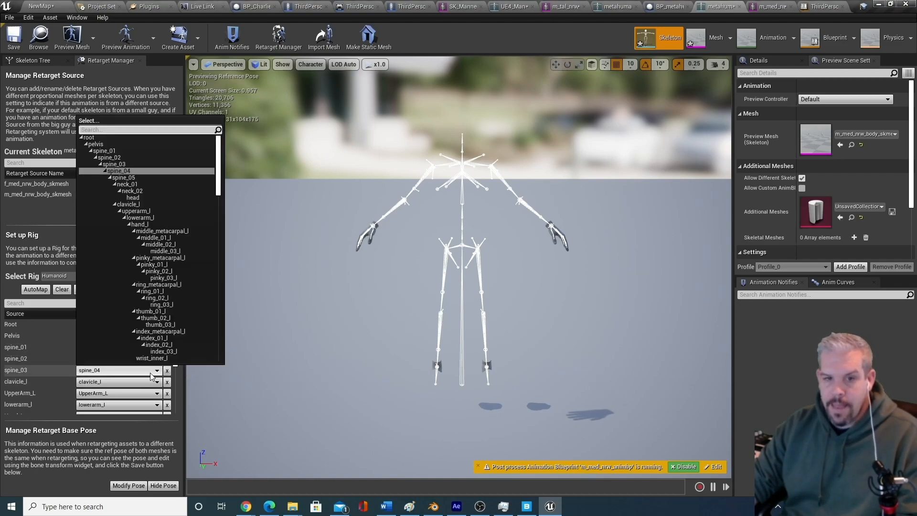
{"action": "left_click", "coordinate": [128, 165]}
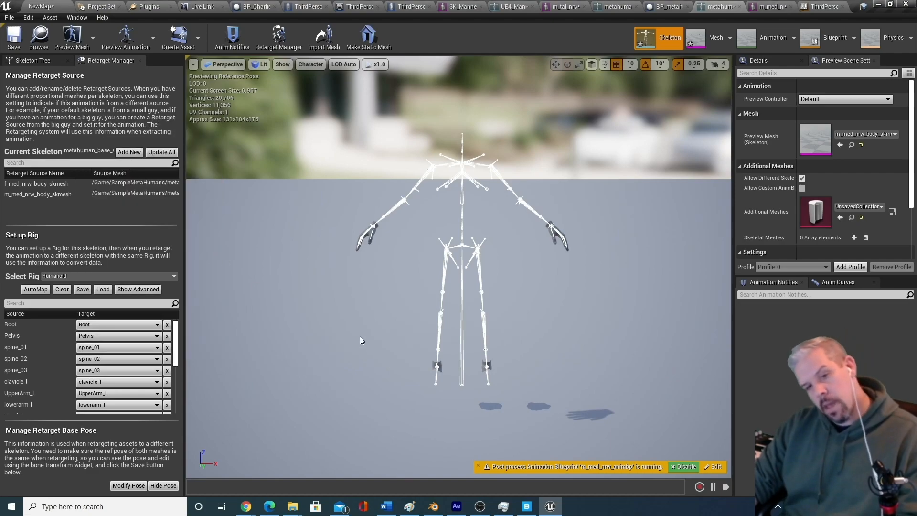
{"action": "left_click", "coordinate": [10, 43]}
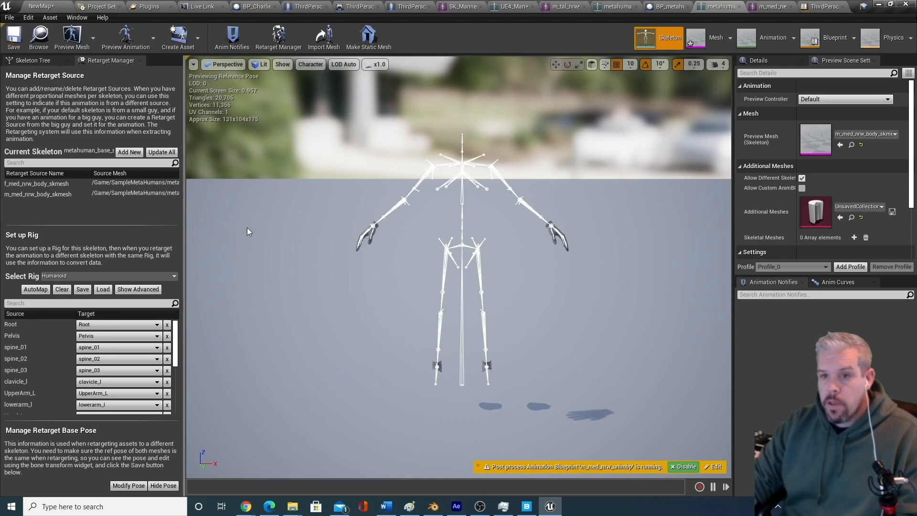
Reset the retarget base pose of the SampleMetaHumans skeleton and show its bone tree with the translation retargeting modes.
{"action": "left_click", "coordinate": [122, 487]}
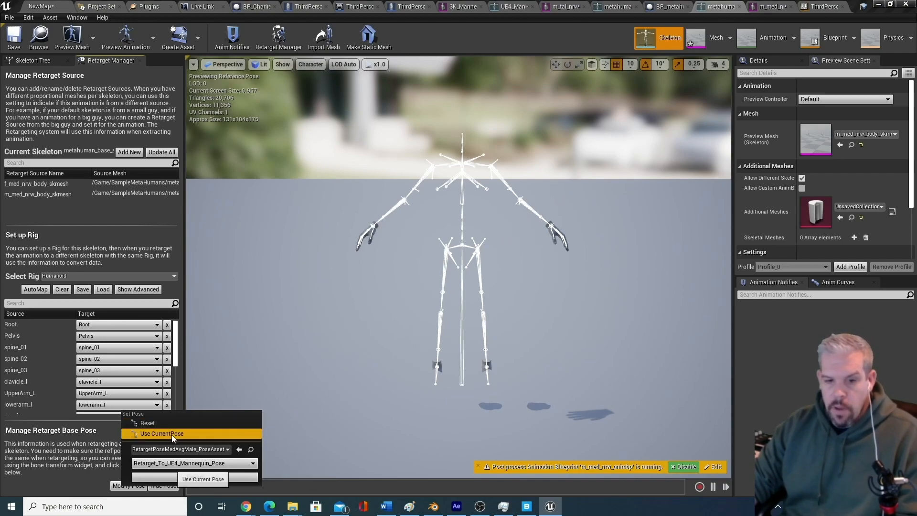
{"action": "left_click", "coordinate": [160, 423]}
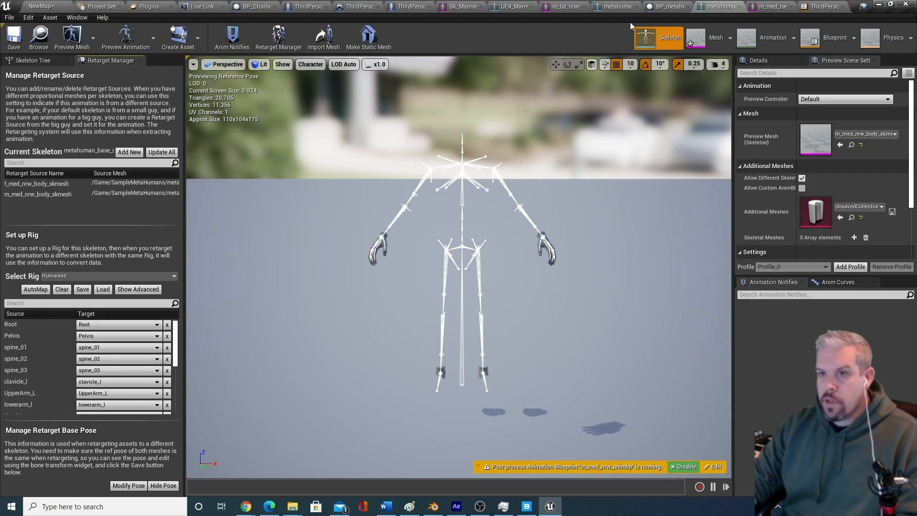
{"action": "left_click", "coordinate": [36, 60]}
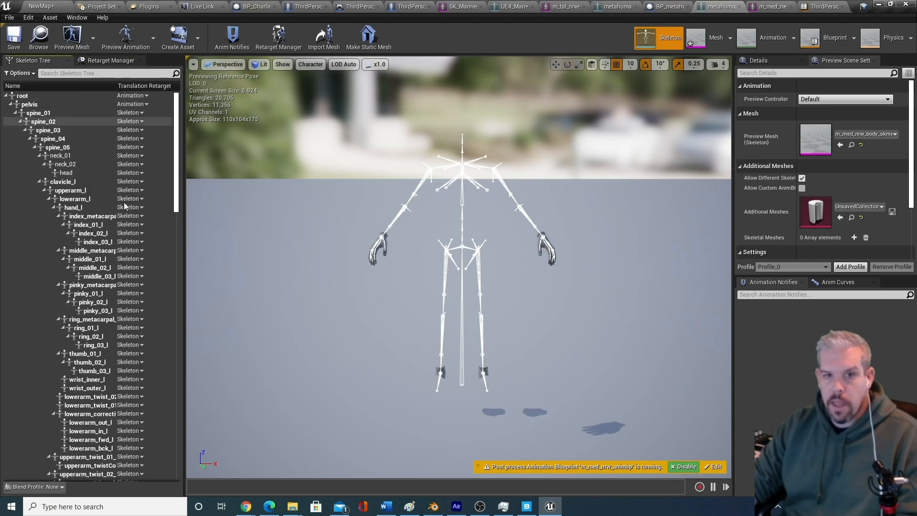
Show the retargeting options in the bone tree of the m_tal_nrw_body skeleton and set the pelvis translation retargeting to Animation.
{"action": "left_click", "coordinate": [607, 7]}
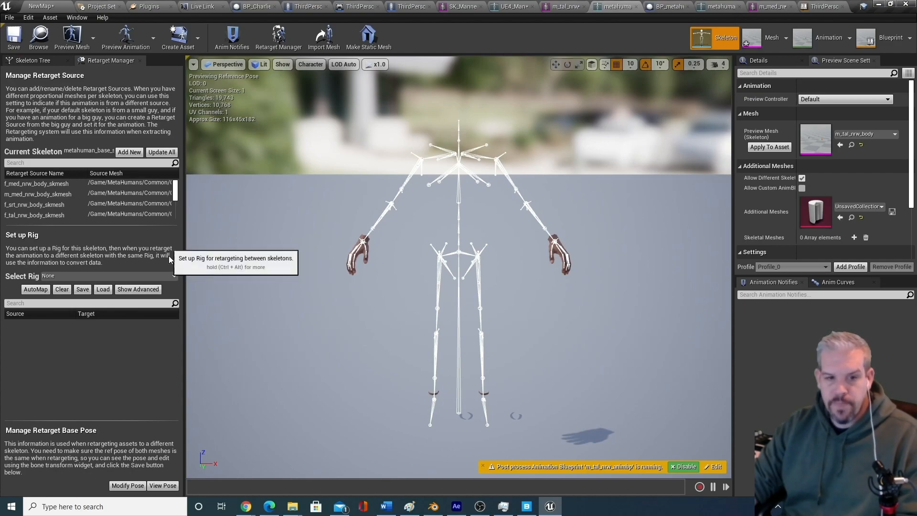
{"action": "left_click", "coordinate": [47, 60]}
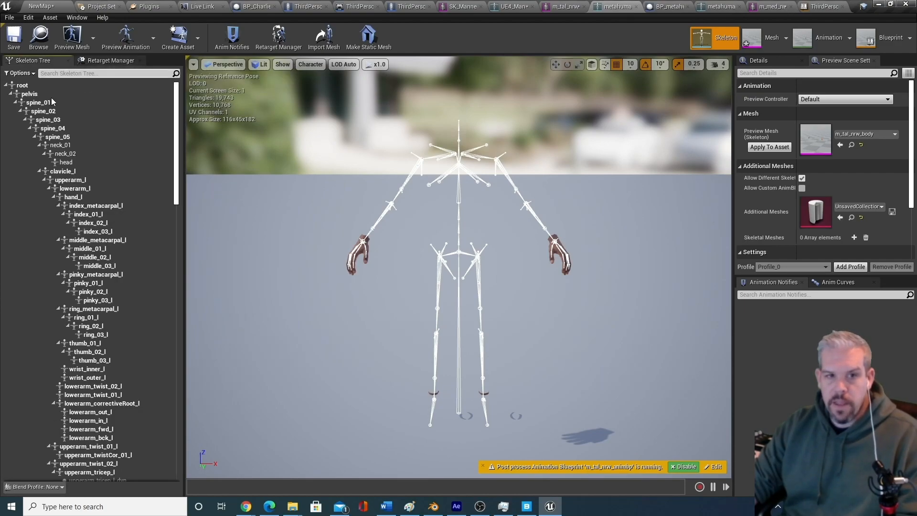
{"action": "left_click", "coordinate": [26, 75]}
{"action": "left_click", "coordinate": [47, 93]}
{"action": "left_click", "coordinate": [149, 104]}
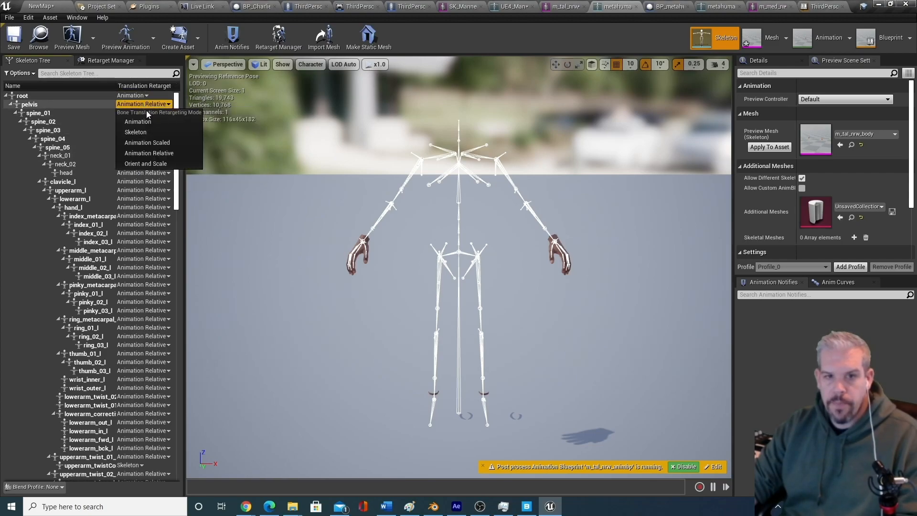
{"action": "left_click", "coordinate": [144, 122]}
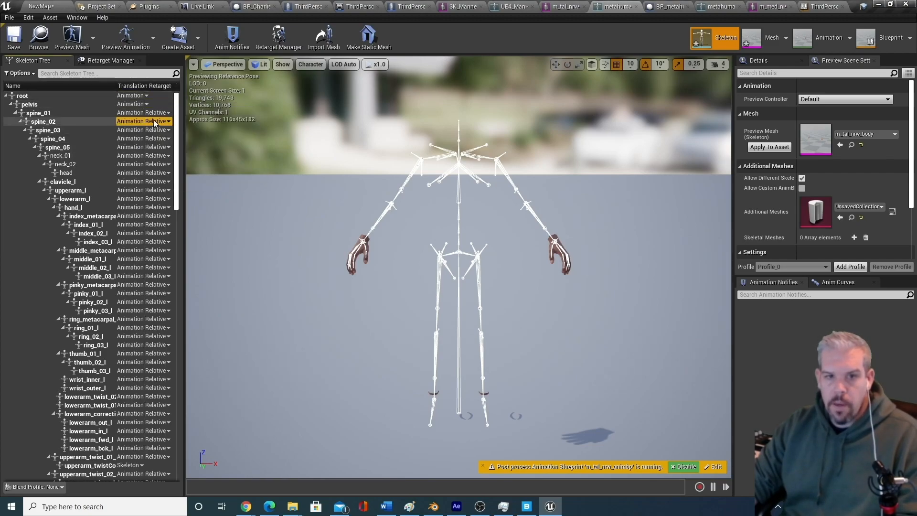
Recursively set the translation retargeting of spine_01 and its child bones to Skeleton.
{"action": "left_click", "coordinate": [47, 113]}
{"action": "right_click", "coordinate": [50, 114]}
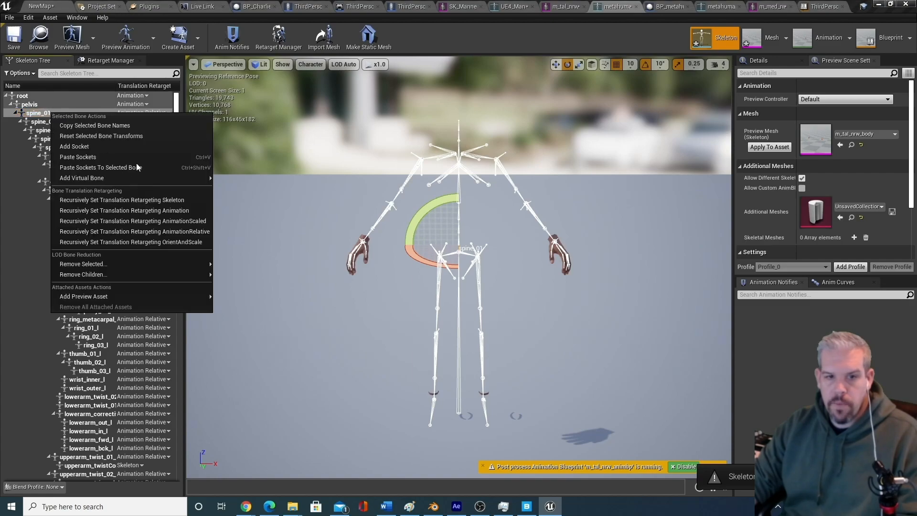
{"action": "left_click", "coordinate": [155, 200]}
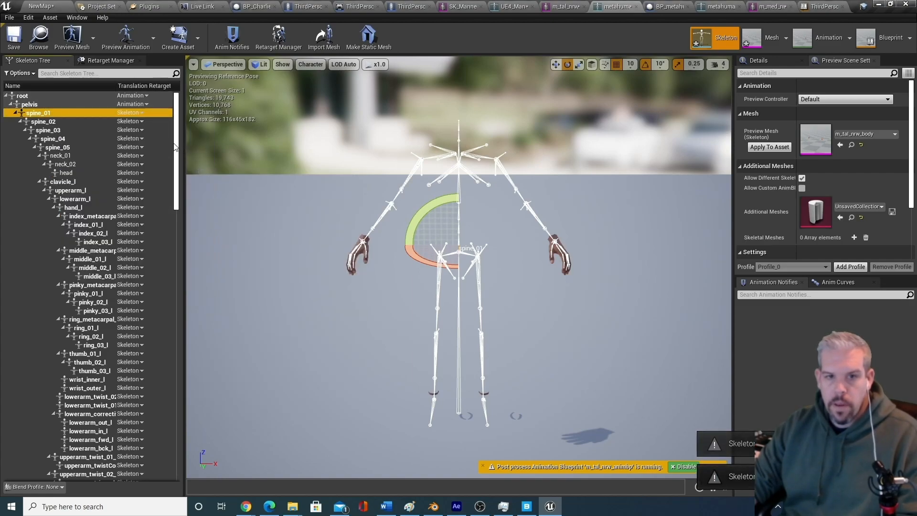
Recursively set translation retargeting to Skeleton for the thigh_r and thigh_l chains, and set pelvis_fwd to Skeleton as well.
{"action": "scroll", "coordinate": [152, 320], "scroll_direction": "down", "scroll_amount": 20}
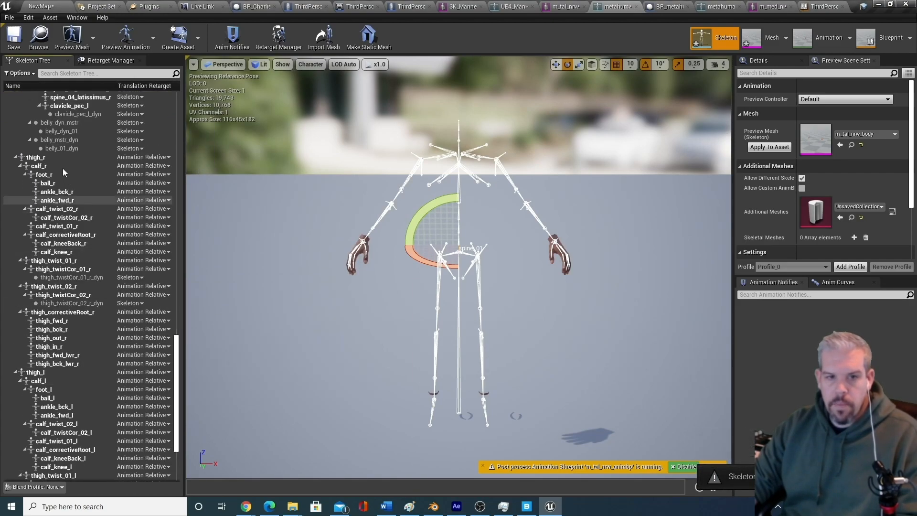
{"action": "left_click", "coordinate": [56, 158]}
{"action": "right_click", "coordinate": [56, 158]}
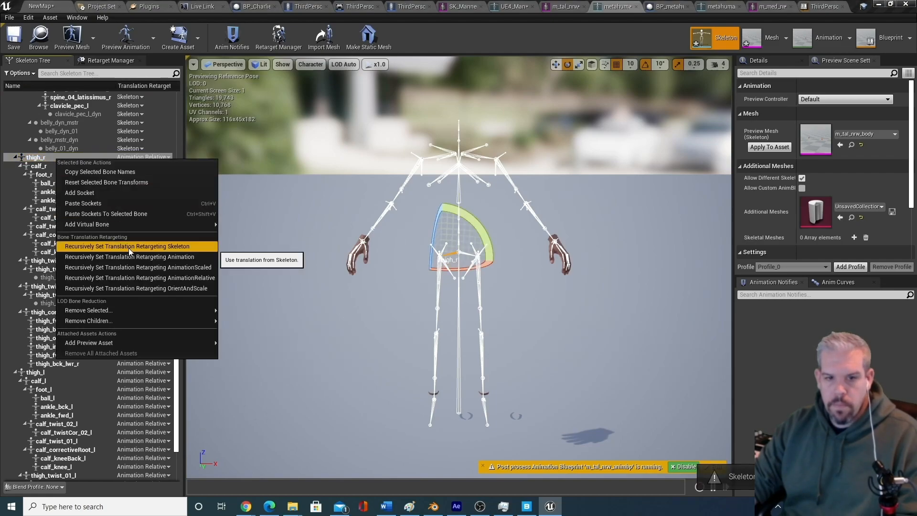
{"action": "left_click", "coordinate": [128, 247]}
{"action": "left_click", "coordinate": [66, 373]}
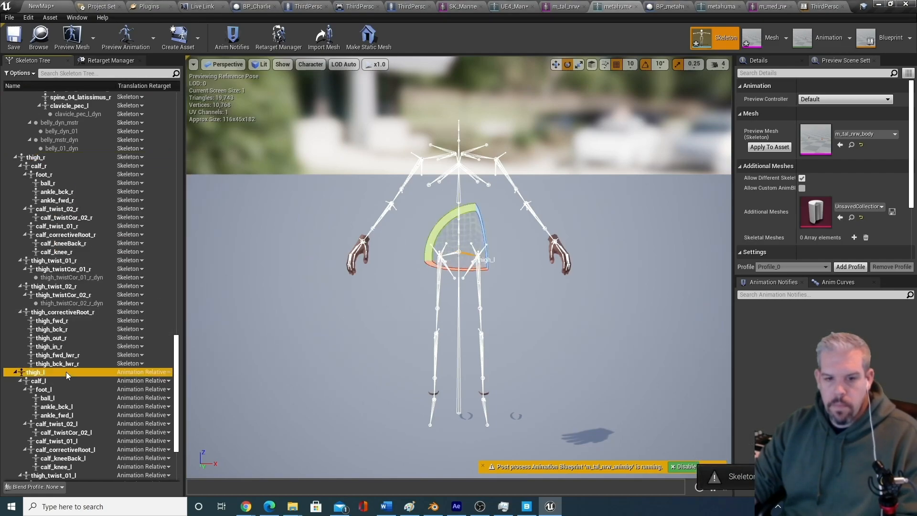
{"action": "right_click", "coordinate": [66, 372]}
{"action": "left_click", "coordinate": [151, 262]}
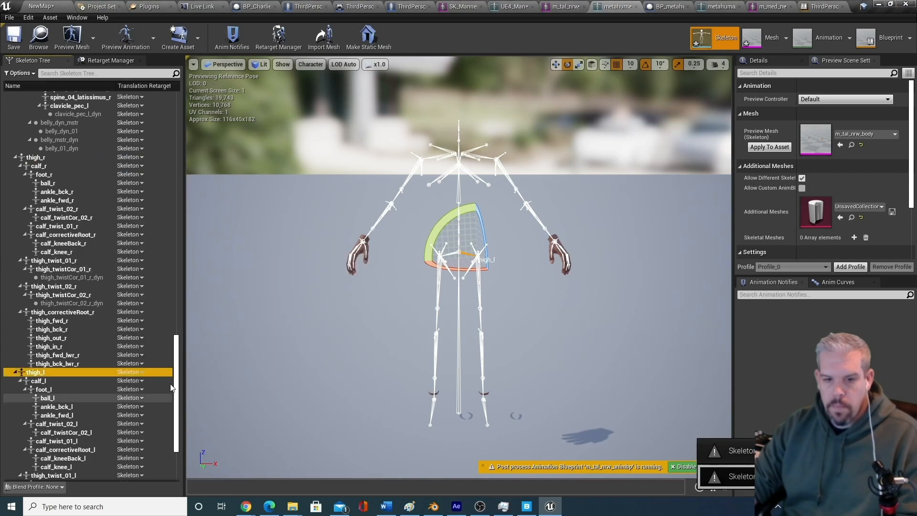
{"action": "scroll", "coordinate": [171, 389], "scroll_direction": "down", "scroll_amount": 5}
{"action": "left_click", "coordinate": [130, 478]}
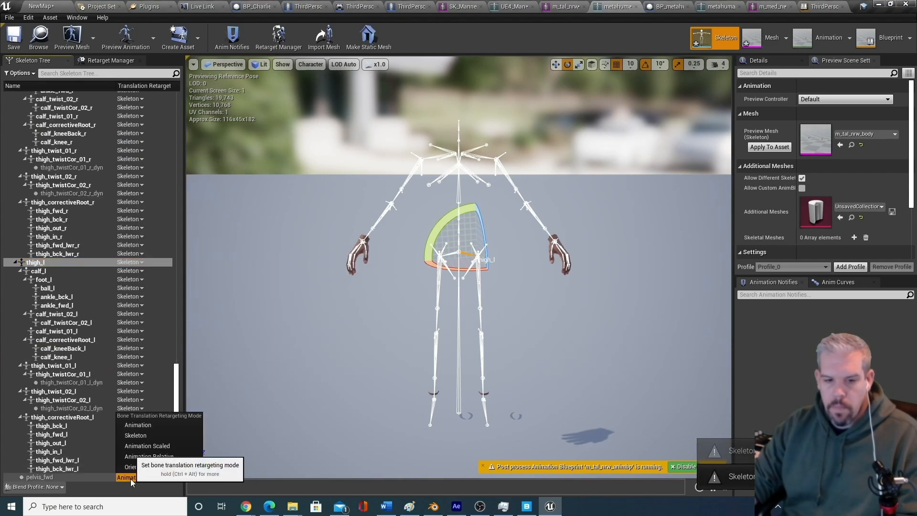
{"action": "left_click", "coordinate": [150, 434]}
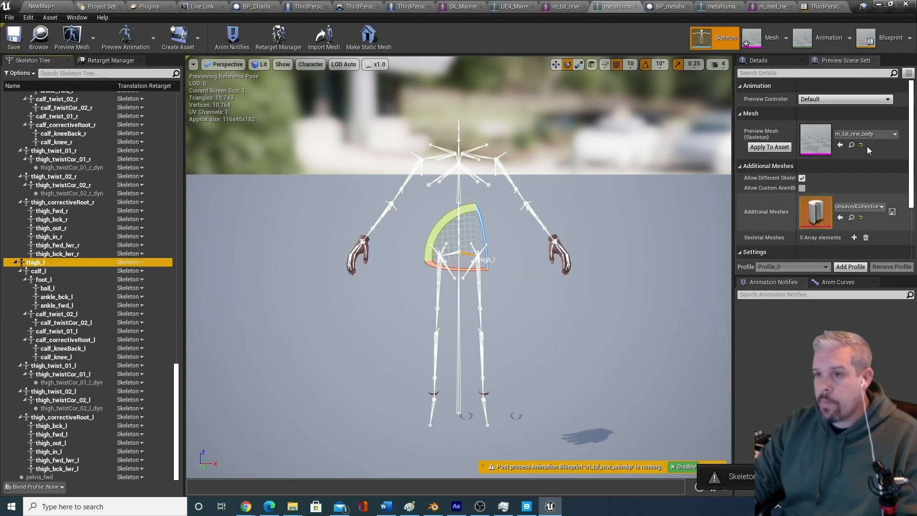
Apply m_tal_nrw_body to the skeleton asset as its preview mesh and assign the Humanoid rig.
{"action": "left_click", "coordinate": [772, 147]}
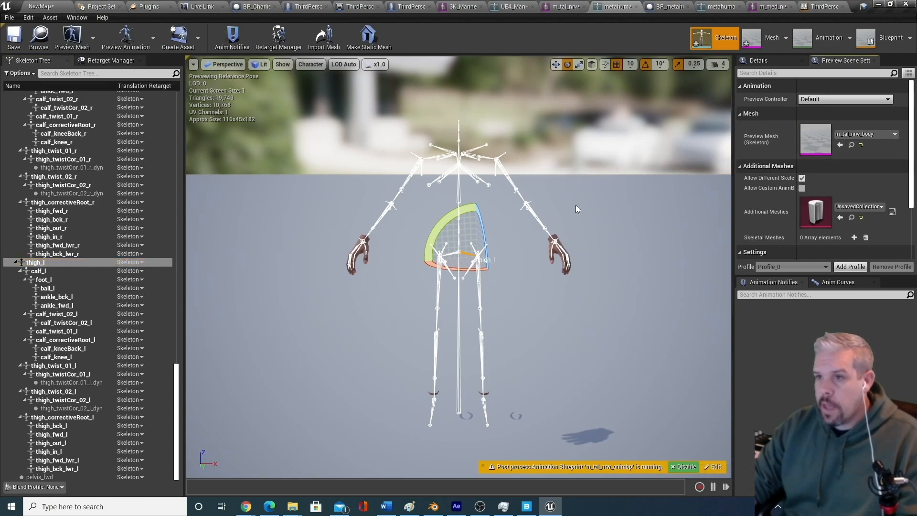
{"action": "left_click", "coordinate": [115, 61]}
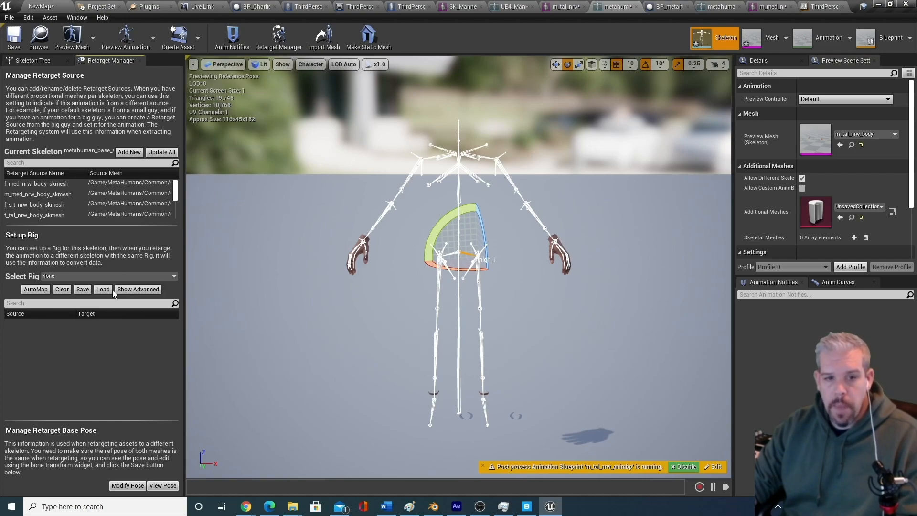
{"action": "left_click", "coordinate": [70, 276]}
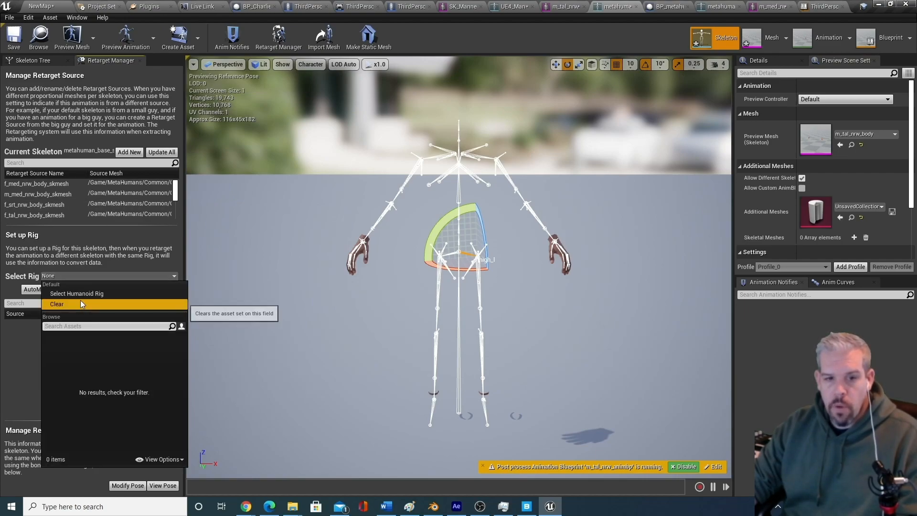
{"action": "left_click", "coordinate": [84, 294]}
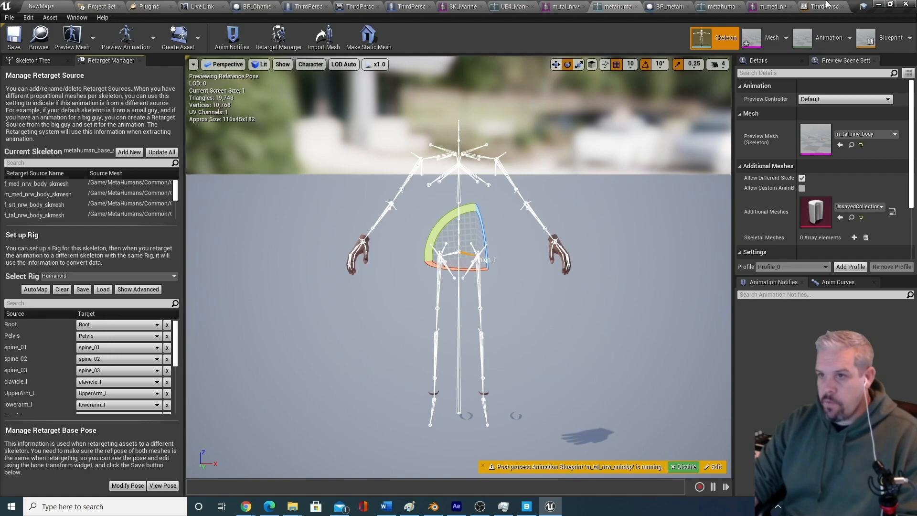
Open the duplicate-and-retarget dialog for OMHThirdPerson_AnimBP and compare metahuman_base_skel and UE4_Mannequin_Skeleton as target skeletons.
{"action": "left_click", "coordinate": [770, 6]}
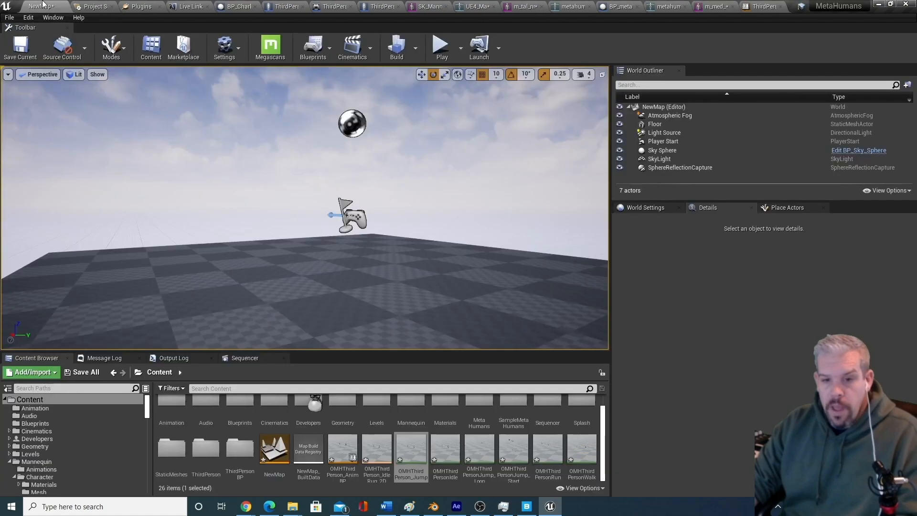
{"action": "left_click", "coordinate": [40, 6]}
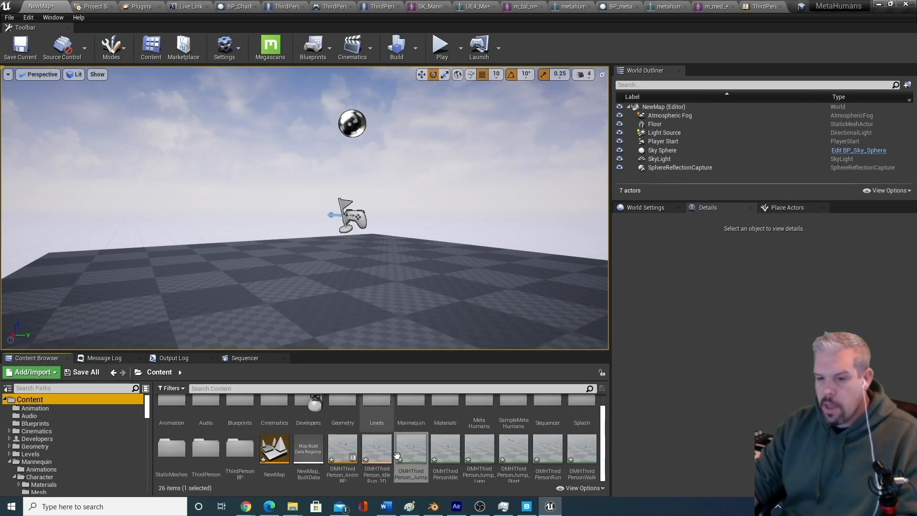
{"action": "left_click", "coordinate": [342, 451]}
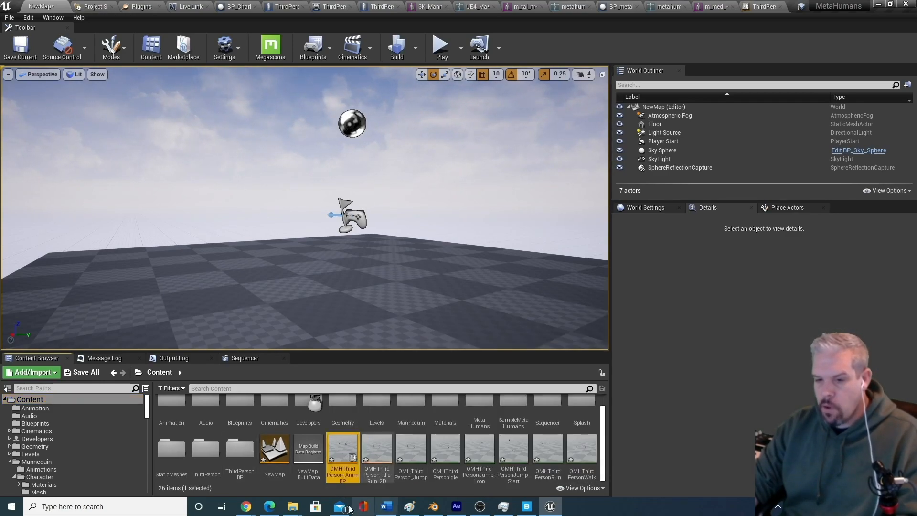
{"action": "right_click", "coordinate": [344, 451]}
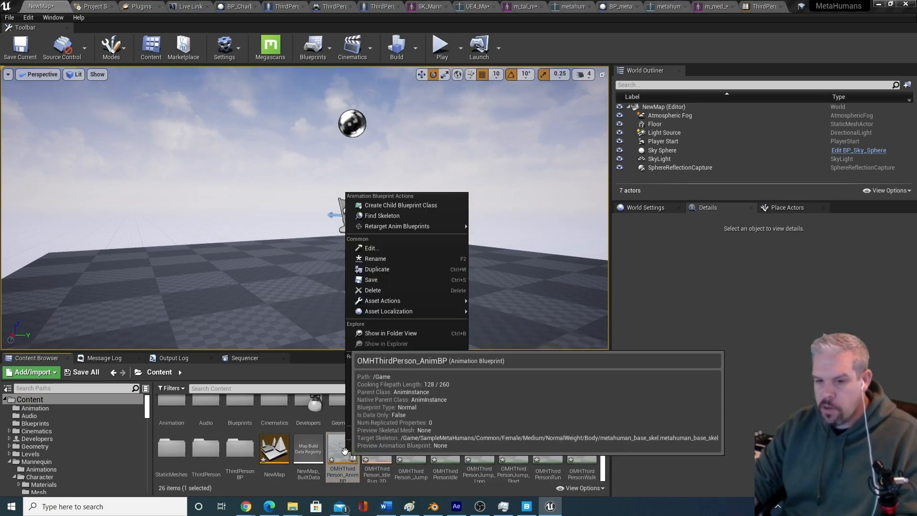
{"action": "mouse_move", "coordinate": [419, 228]}
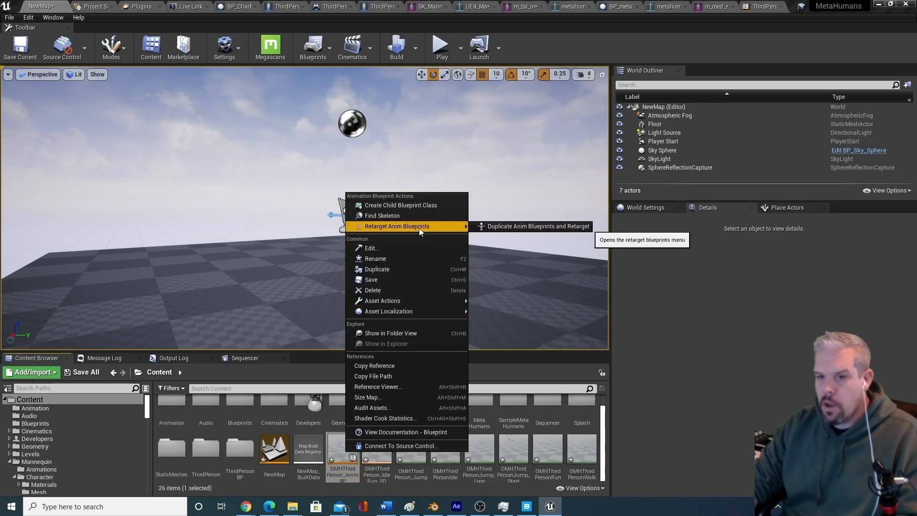
{"action": "left_click", "coordinate": [538, 226]}
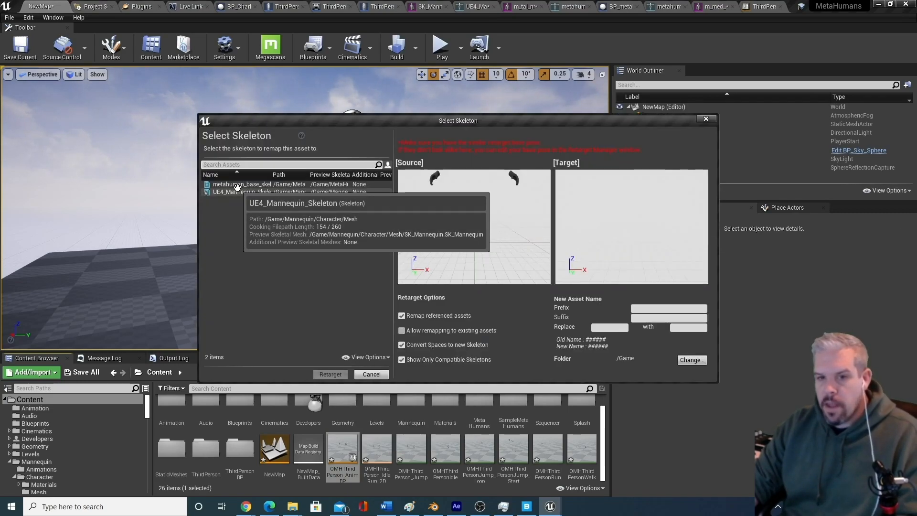
{"action": "left_click", "coordinate": [250, 185]}
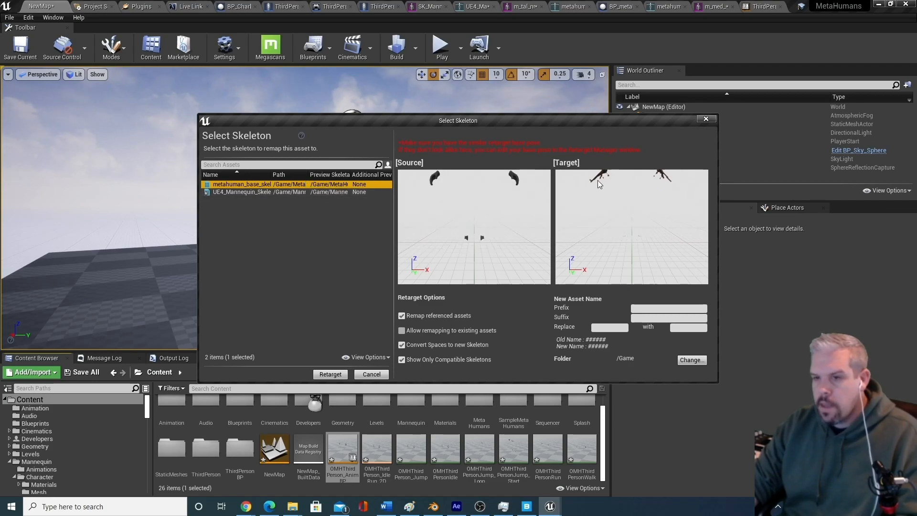
{"action": "left_click", "coordinate": [319, 192]}
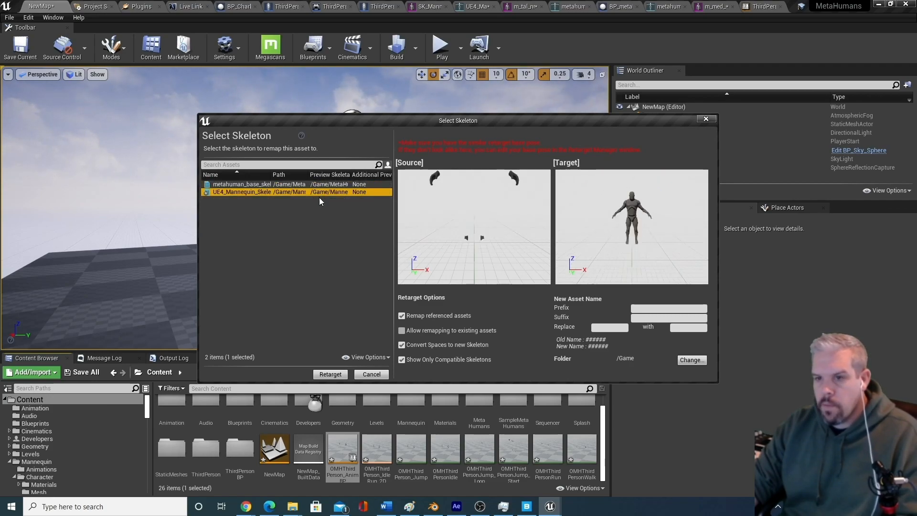
{"action": "left_click", "coordinate": [289, 184]}
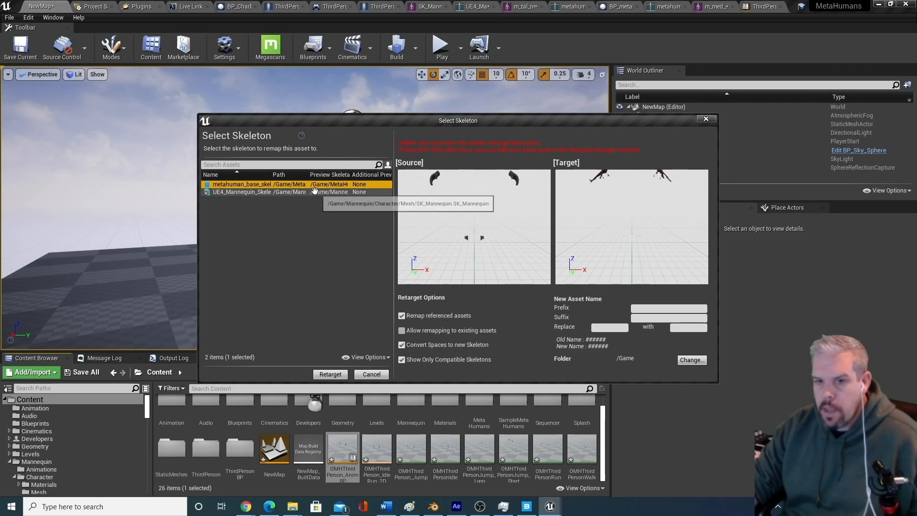
{"action": "left_click", "coordinate": [315, 192]}
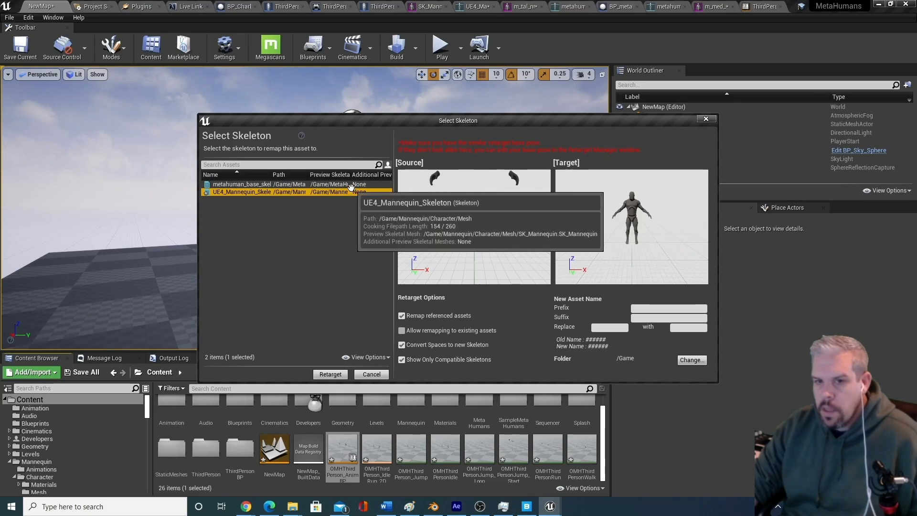
{"action": "left_click", "coordinate": [369, 185]}
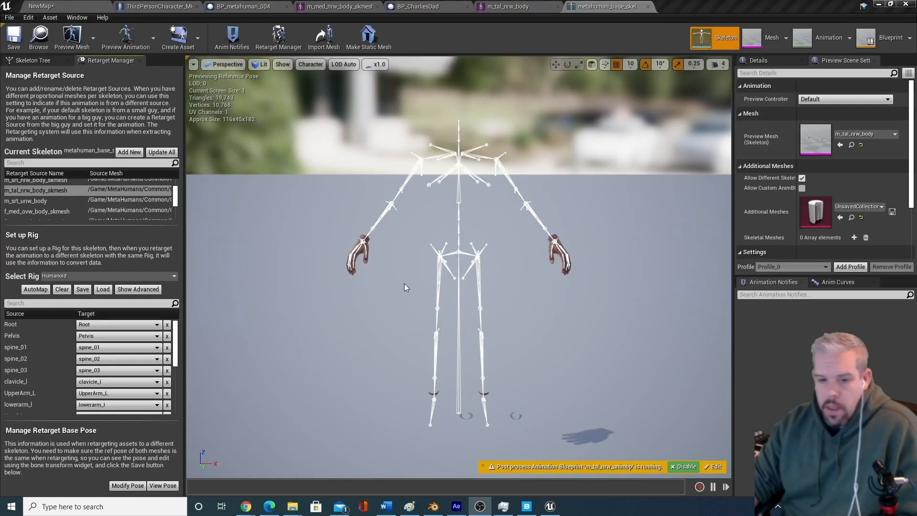
View the retarget base pose of the m_tal_nrw_body metahuman_base_skel skeleton and reset it.
{"action": "left_click", "coordinate": [151, 487]}
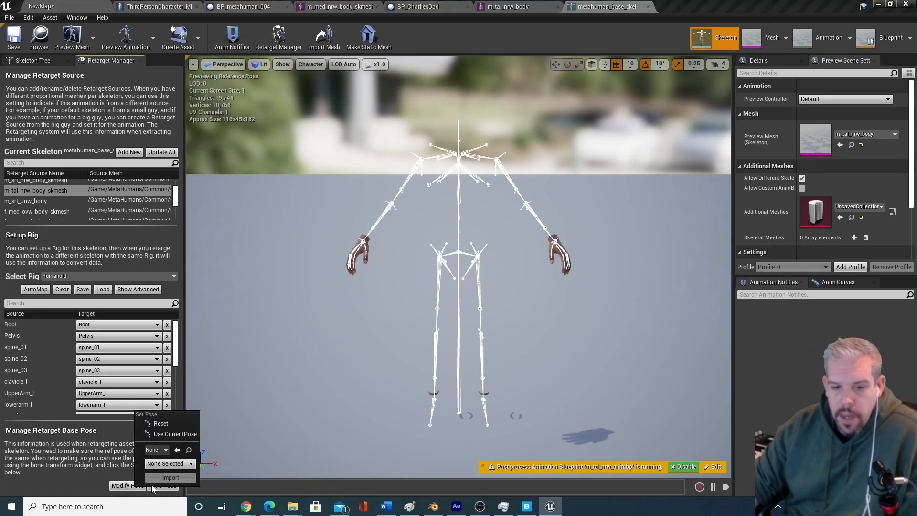
{"action": "left_click", "coordinate": [125, 487]}
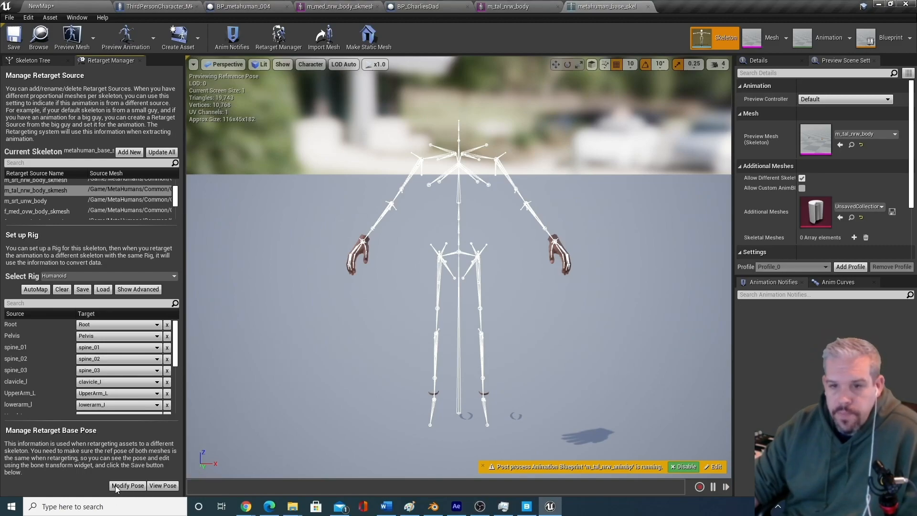
{"action": "left_click", "coordinate": [159, 486]}
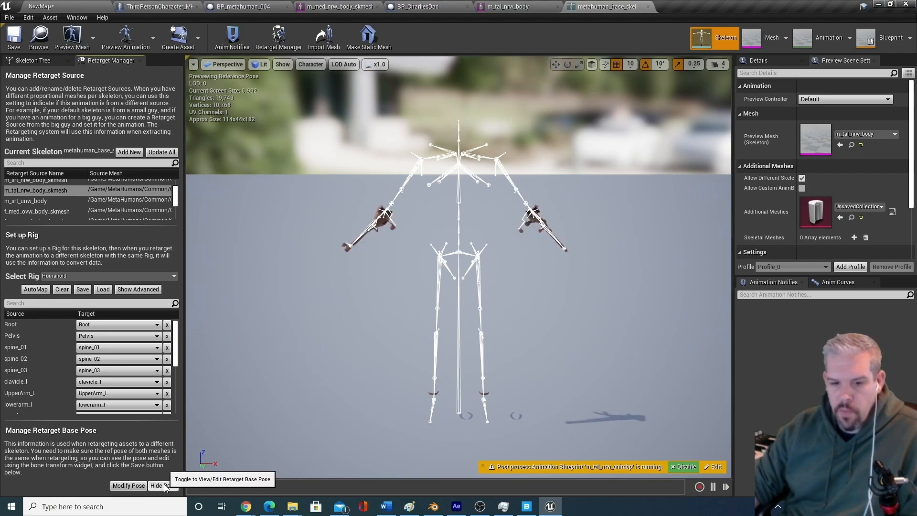
{"action": "left_click", "coordinate": [126, 486]}
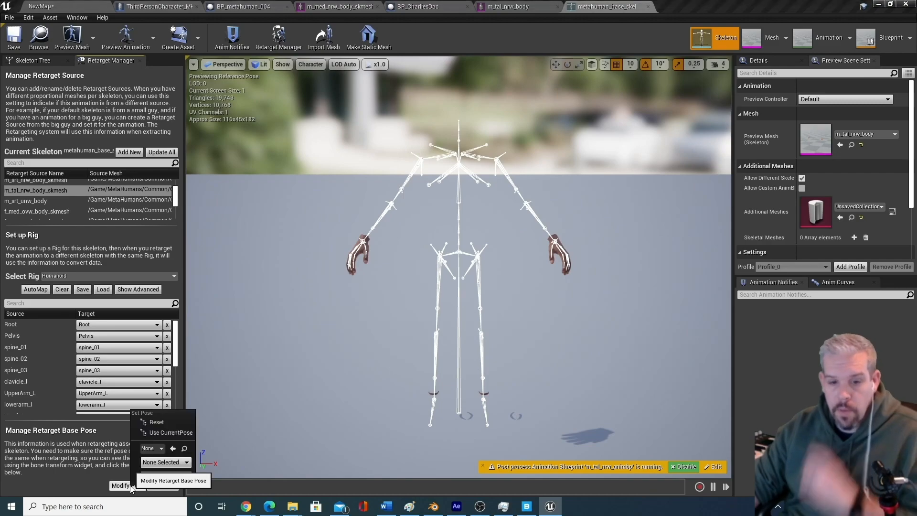
{"action": "left_click", "coordinate": [162, 422]}
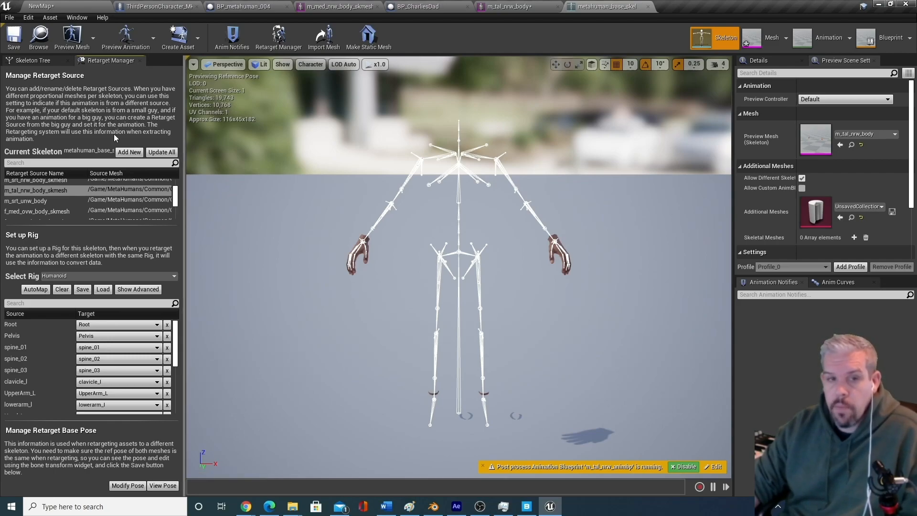
Save the m_tal_nrw_body mesh and return to the project's root Content folder in the level editor.
{"action": "left_click", "coordinate": [510, 6]}
{"action": "left_click", "coordinate": [13, 37]}
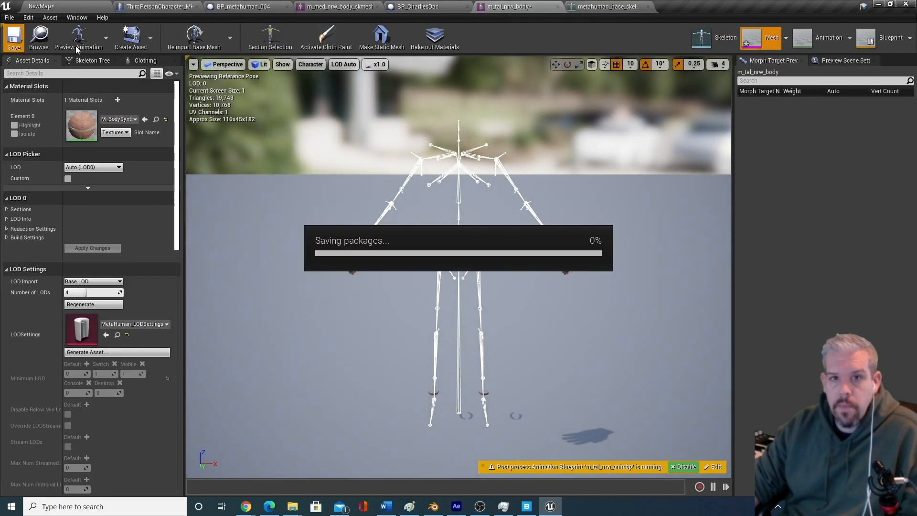
{"action": "left_click", "coordinate": [72, 6]}
{"action": "scroll", "coordinate": [121, 431], "scroll_direction": "up", "scroll_amount": 5}
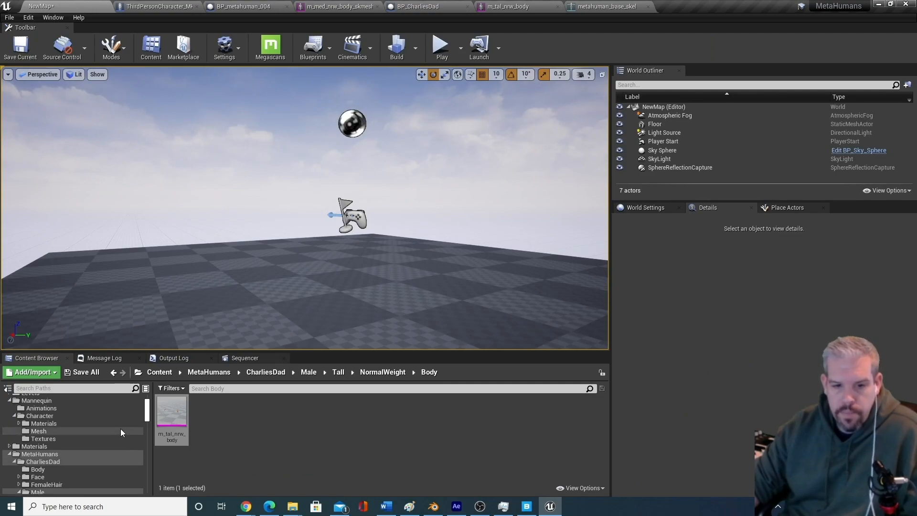
{"action": "scroll", "coordinate": [96, 407], "scroll_direction": "up", "scroll_amount": 2}
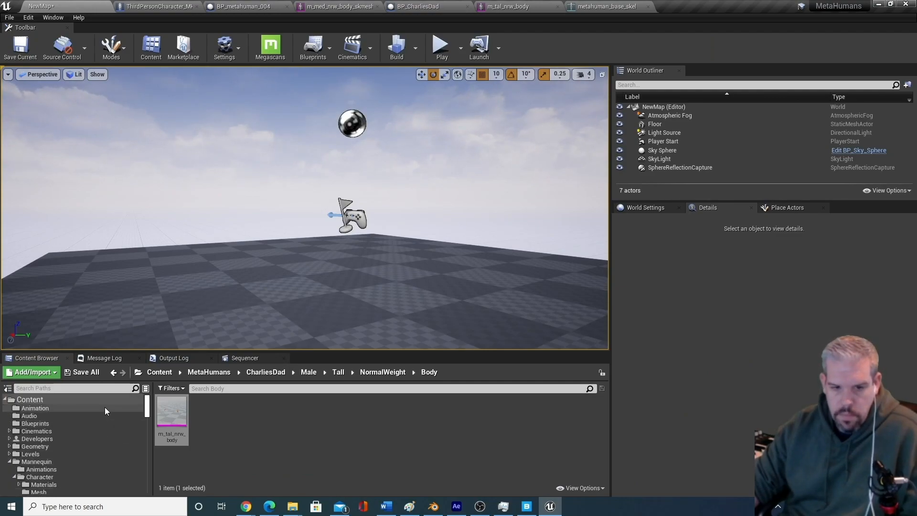
{"action": "left_click", "coordinate": [73, 400]}
{"action": "scroll", "coordinate": [344, 448], "scroll_direction": "down", "scroll_amount": 1}
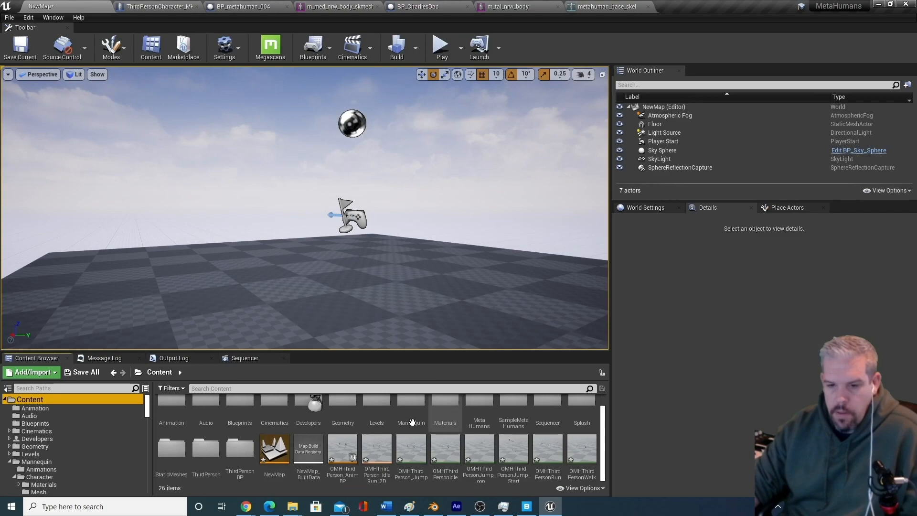
Start a duplicate-and-retarget of OMHThirdPerson_AnimBP with metahuman_base_skel as the target skeleton.
{"action": "left_click", "coordinate": [344, 448]}
{"action": "right_click", "coordinate": [344, 447]}
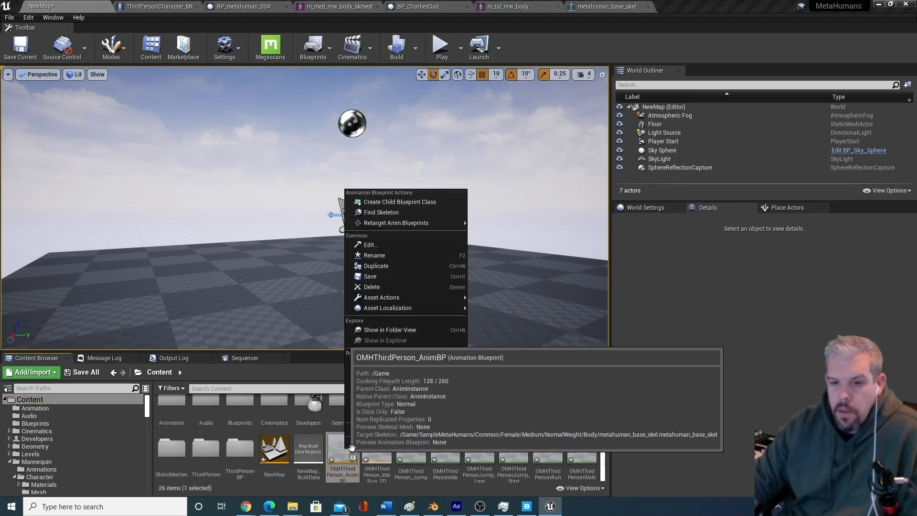
{"action": "mouse_move", "coordinate": [407, 226]}
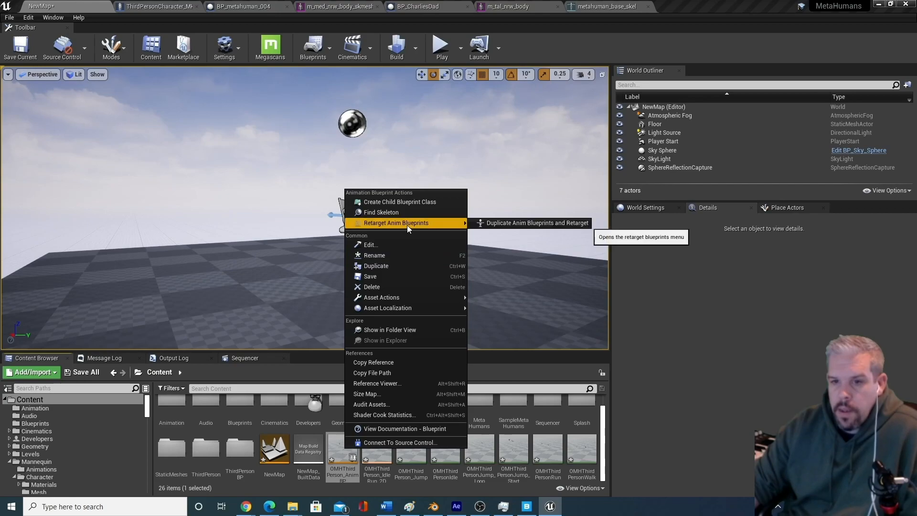
{"action": "left_click", "coordinate": [495, 223]}
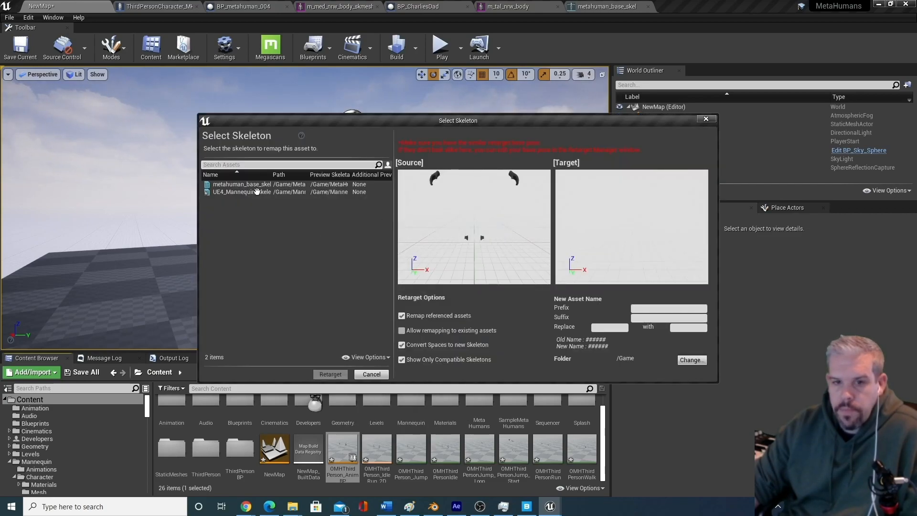
{"action": "left_click", "coordinate": [258, 193]}
{"action": "left_click", "coordinate": [244, 184]}
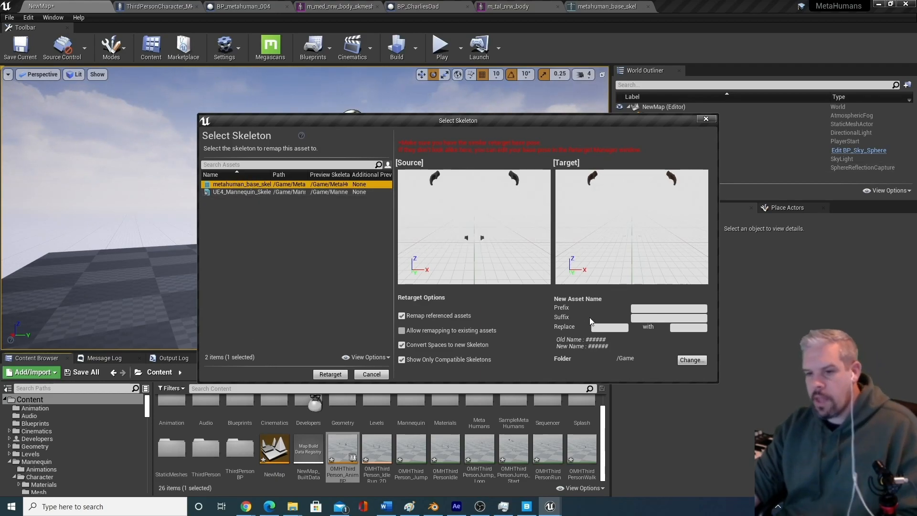
Set the new asset naming to replace OMH with MH_.
{"action": "left_click", "coordinate": [607, 327]}
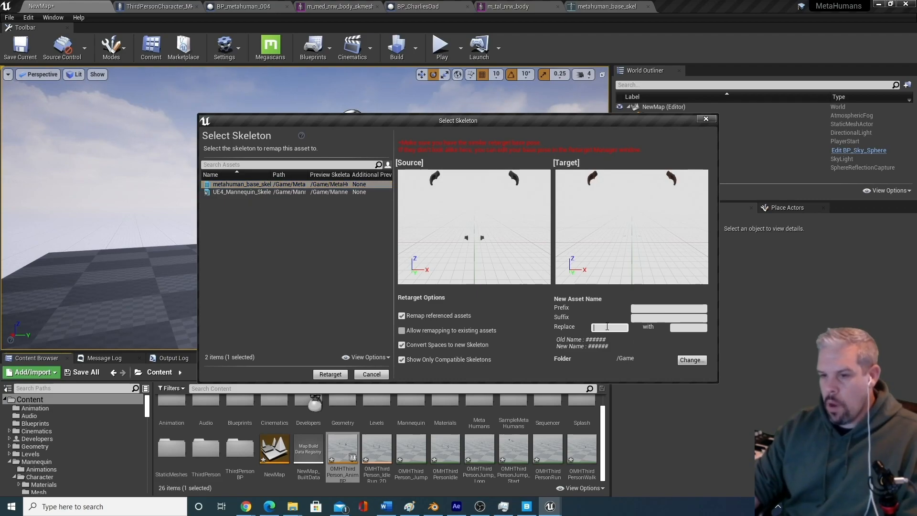
{"action": "type", "text": "MHO"}
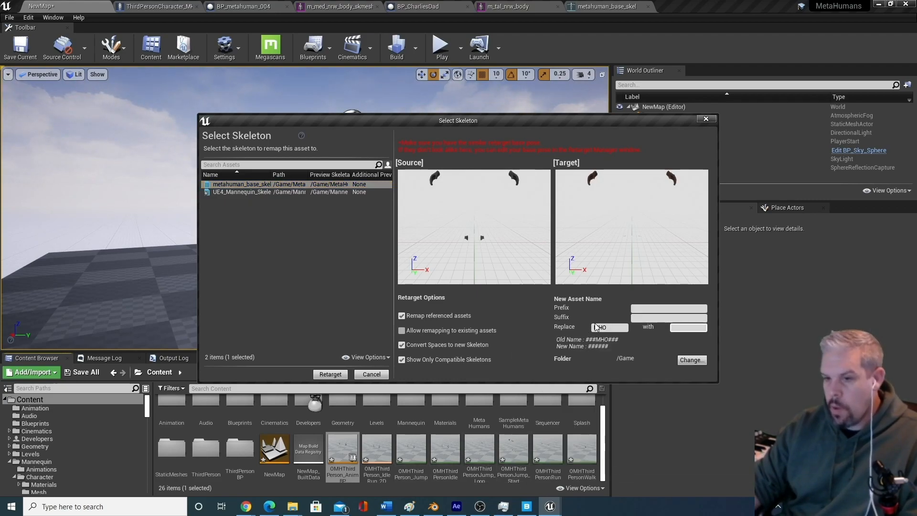
{"action": "type", "text": "omh"}
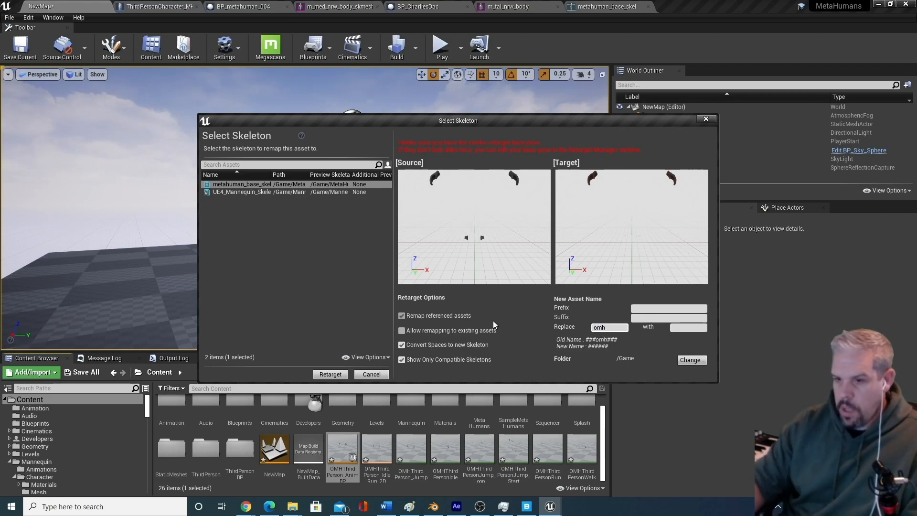
{"action": "key", "text": "BackSpace"}
{"action": "key", "text": "BackSpace"}
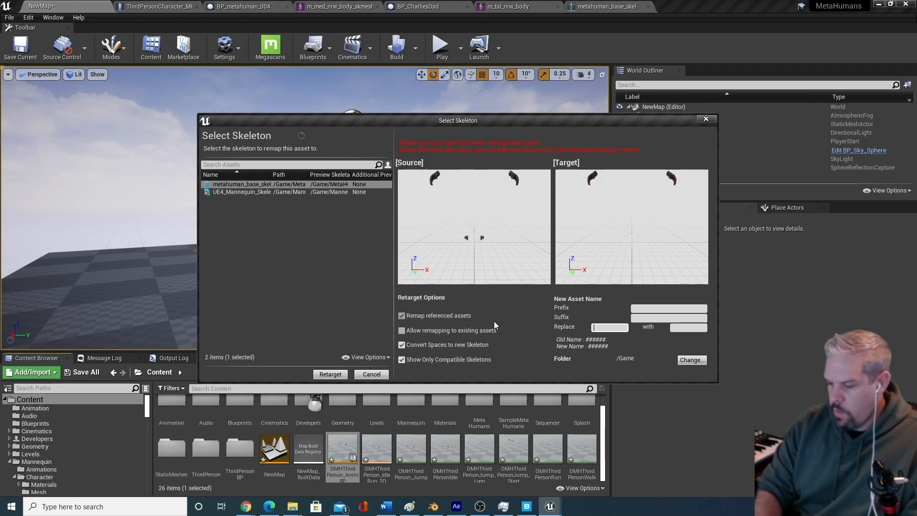
{"action": "type", "text": "MH_"}
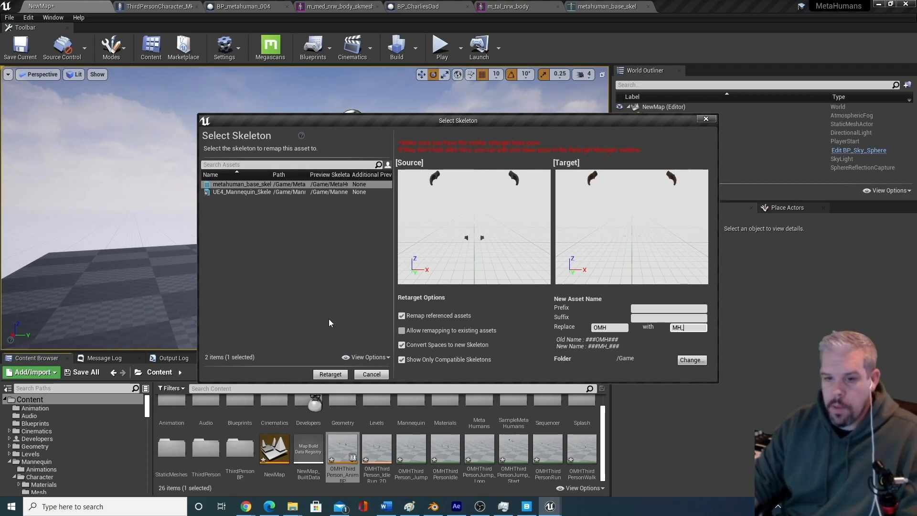
Set the output folder to MetaHumans/CharliesDad and retarget the animation blueprint.
{"action": "left_click", "coordinate": [692, 360]}
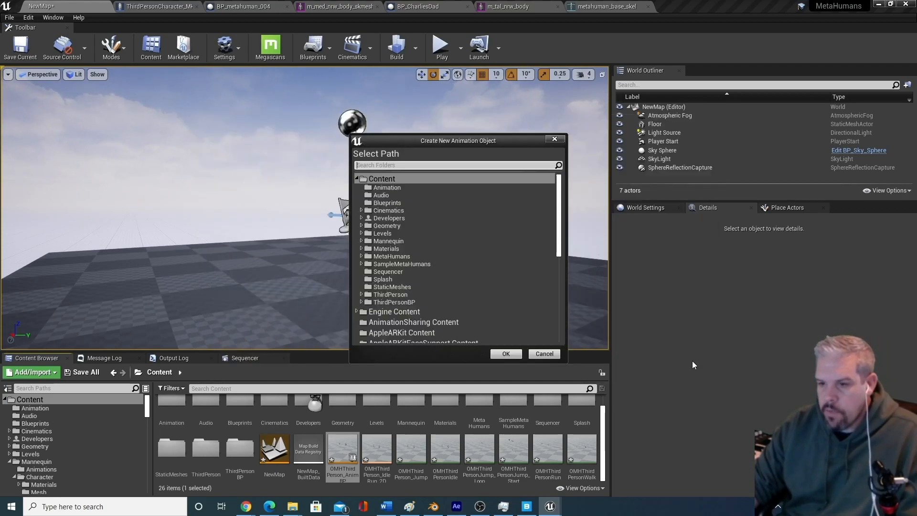
{"action": "double_click", "coordinate": [407, 257]}
{"action": "double_click", "coordinate": [414, 265]}
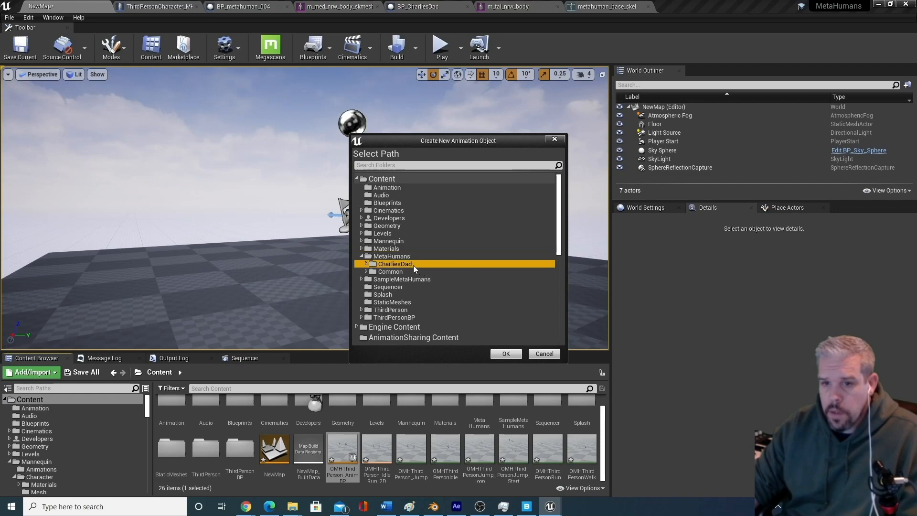
{"action": "scroll", "coordinate": [432, 296], "scroll_direction": "down", "scroll_amount": 1}
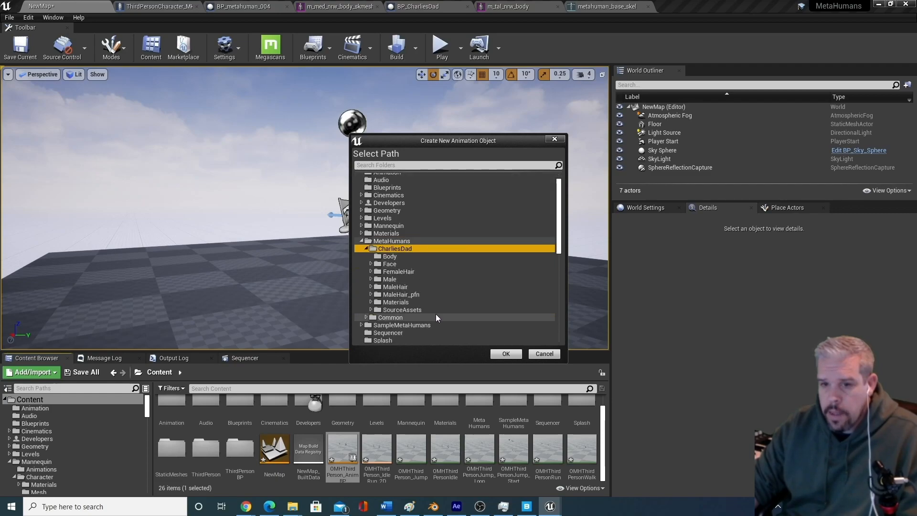
{"action": "double_click", "coordinate": [431, 316]}
{"action": "scroll", "coordinate": [437, 306], "scroll_direction": "down", "scroll_amount": 3}
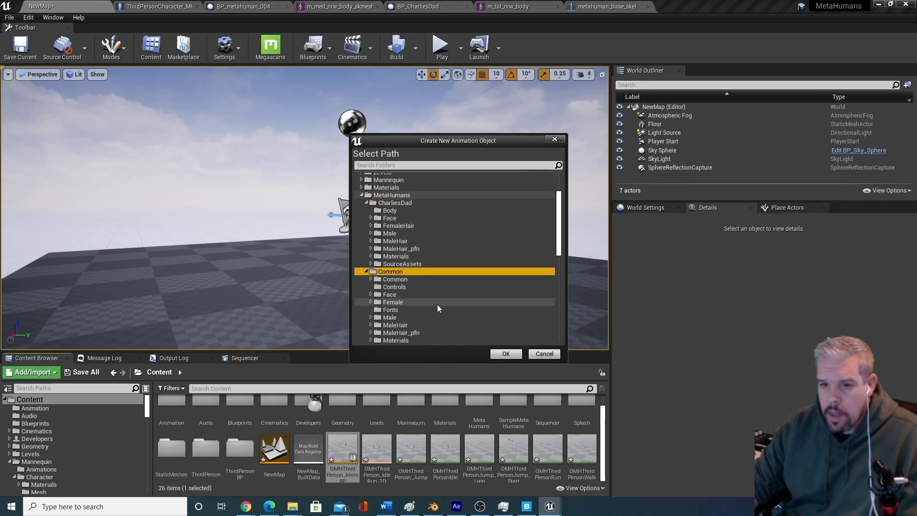
{"action": "scroll", "coordinate": [438, 305], "scroll_direction": "down", "scroll_amount": 2}
{"action": "scroll", "coordinate": [437, 305], "scroll_direction": "up", "scroll_amount": 3}
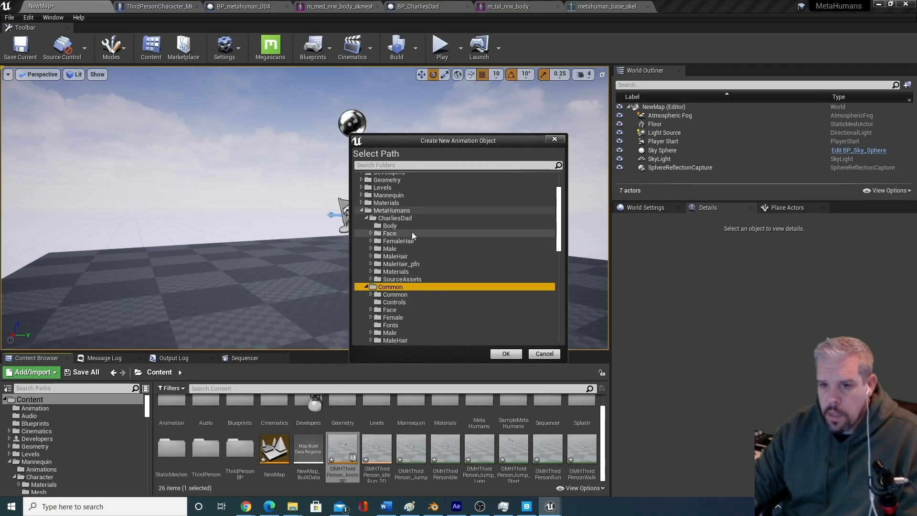
{"action": "left_click", "coordinate": [409, 217]}
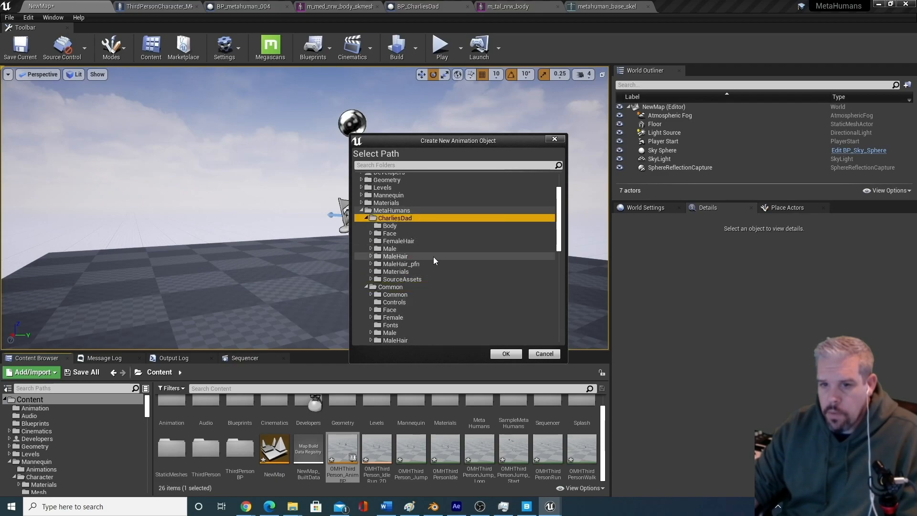
{"action": "scroll", "coordinate": [434, 260], "scroll_direction": "up", "scroll_amount": 1}
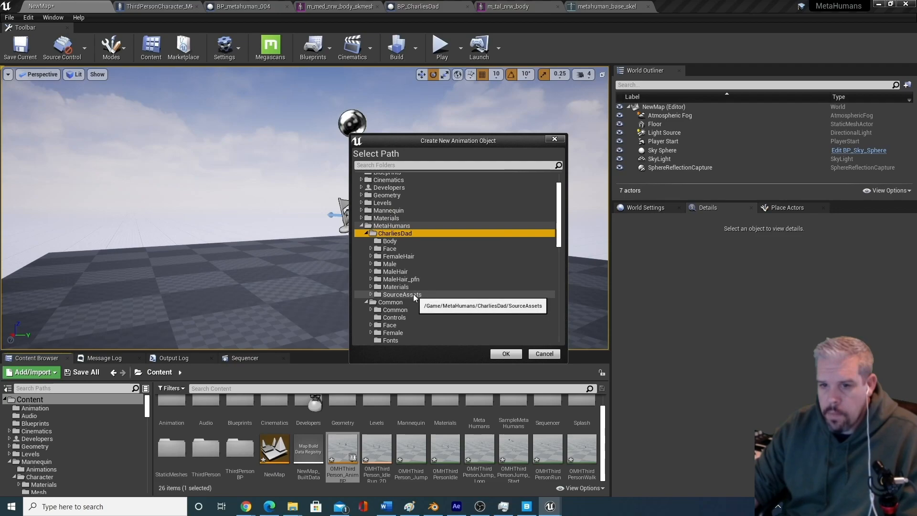
{"action": "left_click", "coordinate": [507, 354]}
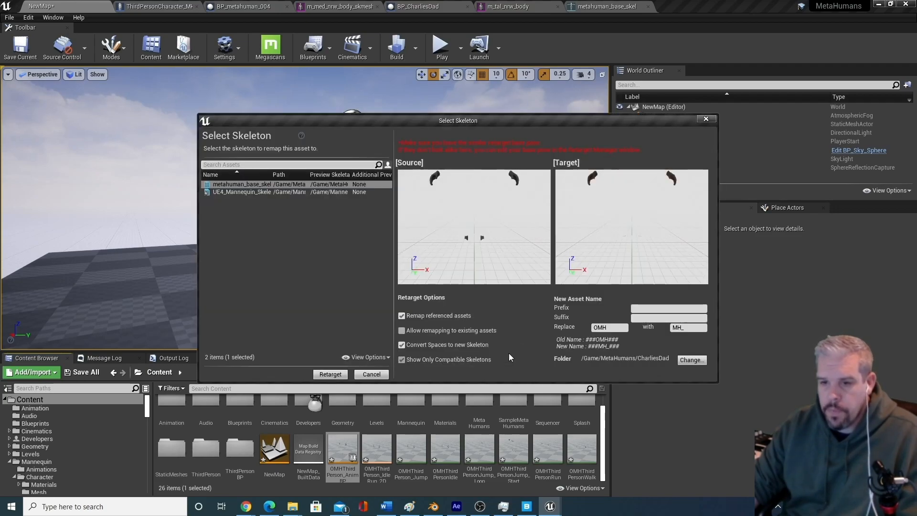
{"action": "left_click", "coordinate": [331, 374]}
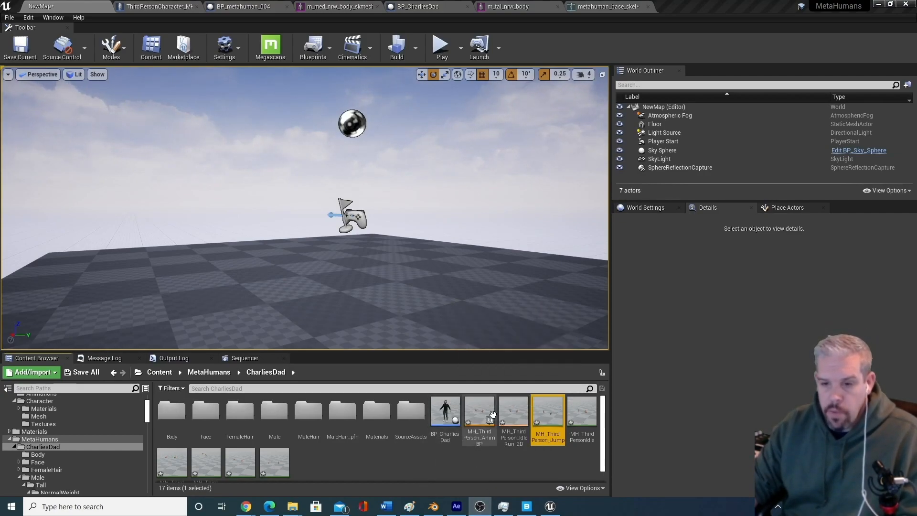
Examine the arm and leg poses of the retargeted MH_ThirdPerson_Jump, MH_ThirdPersonJump_Start and MH_ThirdPersonJump_Loop animations.
{"action": "double_click", "coordinate": [547, 412]}
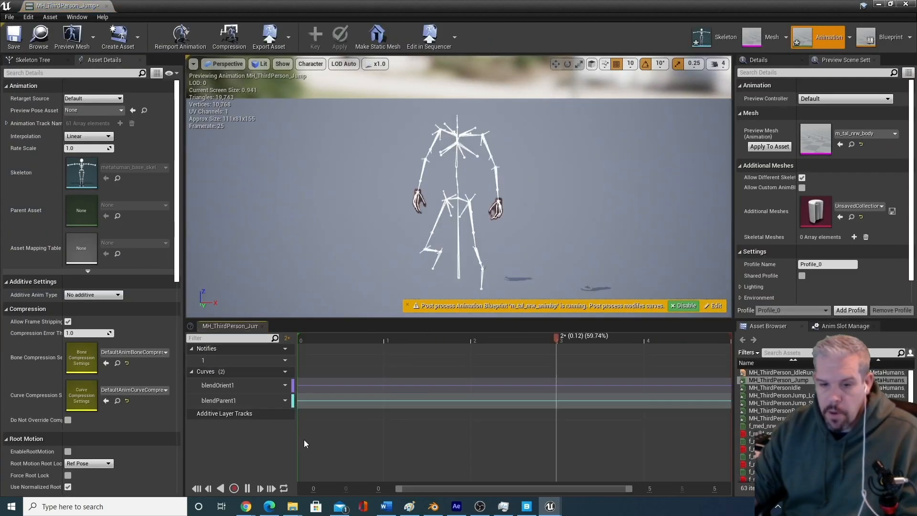
{"action": "left_click", "coordinate": [247, 488]}
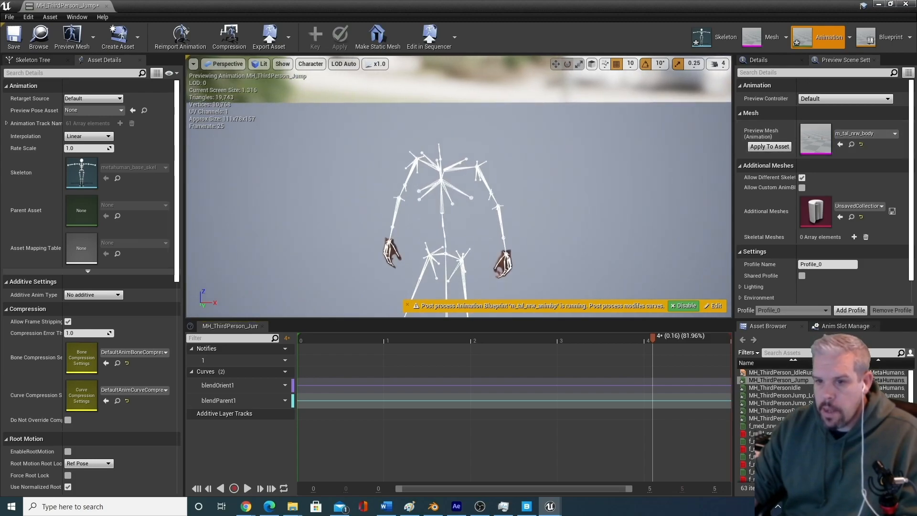
{"action": "scroll", "coordinate": [458, 186], "scroll_direction": "up", "scroll_amount": 3}
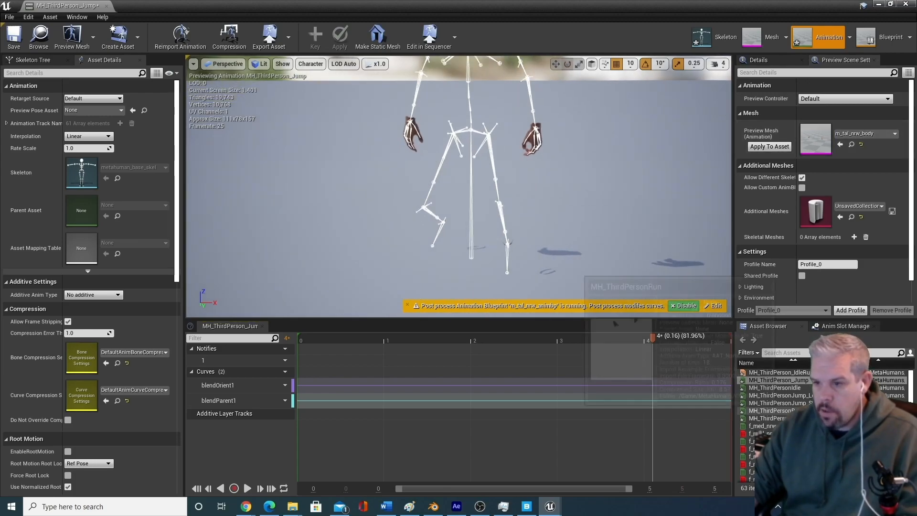
{"action": "double_click", "coordinate": [799, 403]}
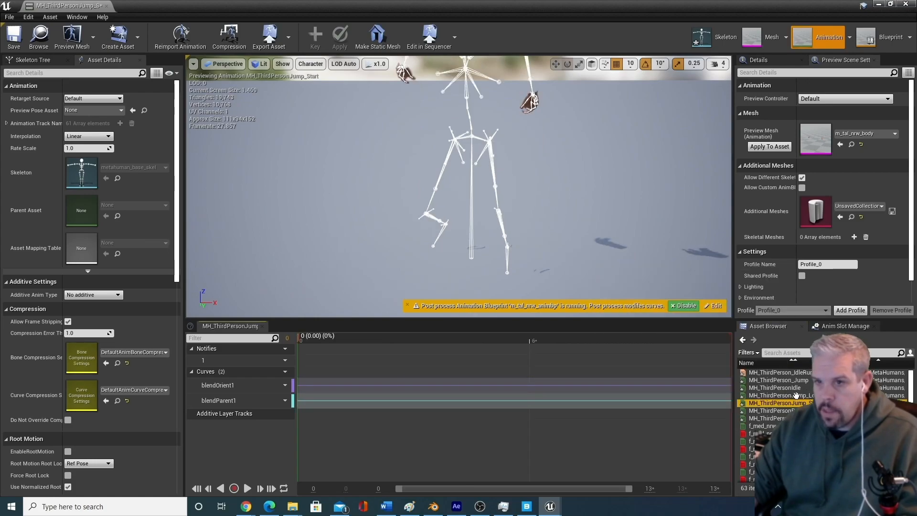
{"action": "double_click", "coordinate": [799, 395]}
{"action": "middle_click_drag", "start_coordinate": [589, 169], "coordinate": [582, 115]}
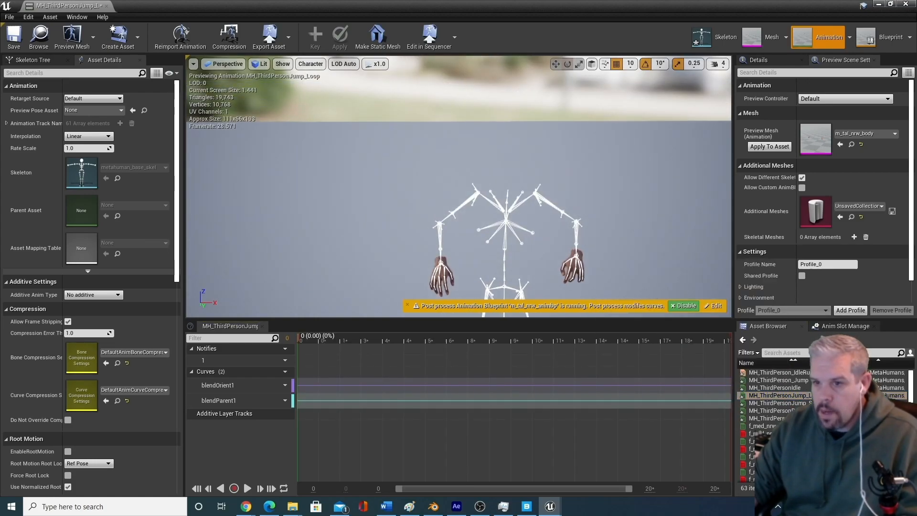
{"action": "middle_click_drag", "start_coordinate": [442, 229], "coordinate": [444, 278]}
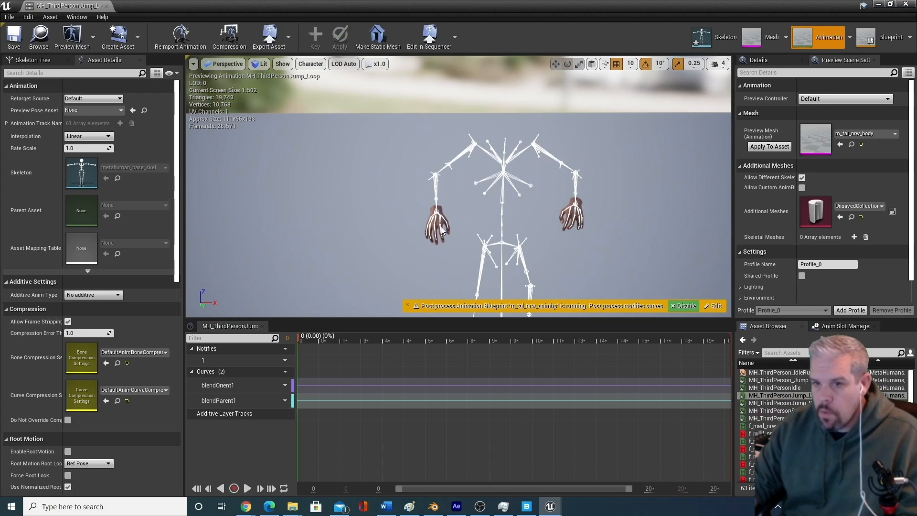
Examine the upper and lower body pose of the MH_ThirdPersonWalk animation and close its editor.
{"action": "double_click", "coordinate": [773, 419]}
{"action": "middle_click_drag", "start_coordinate": [471, 191], "coordinate": [506, 255]}
{"action": "left_click_drag", "start_coordinate": [471, 191], "coordinate": [481, 153]}
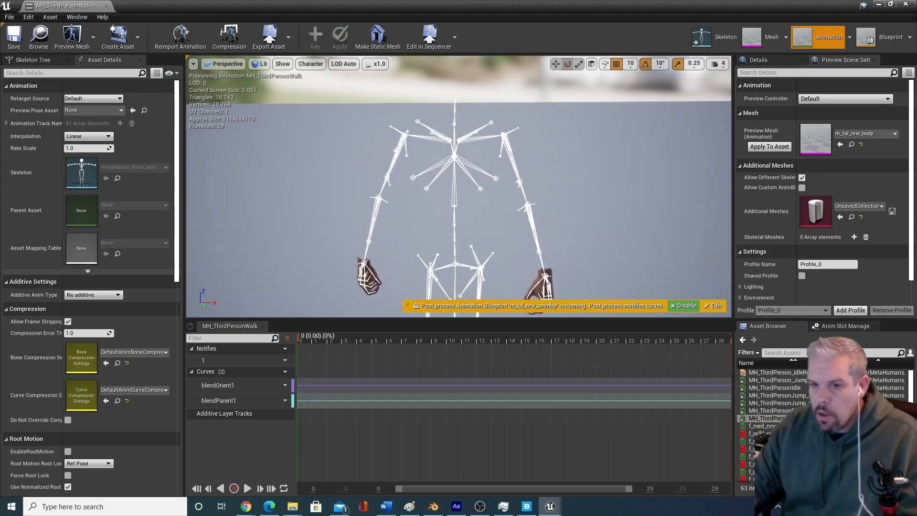
{"action": "middle_click_drag", "start_coordinate": [470, 191], "coordinate": [466, 280]}
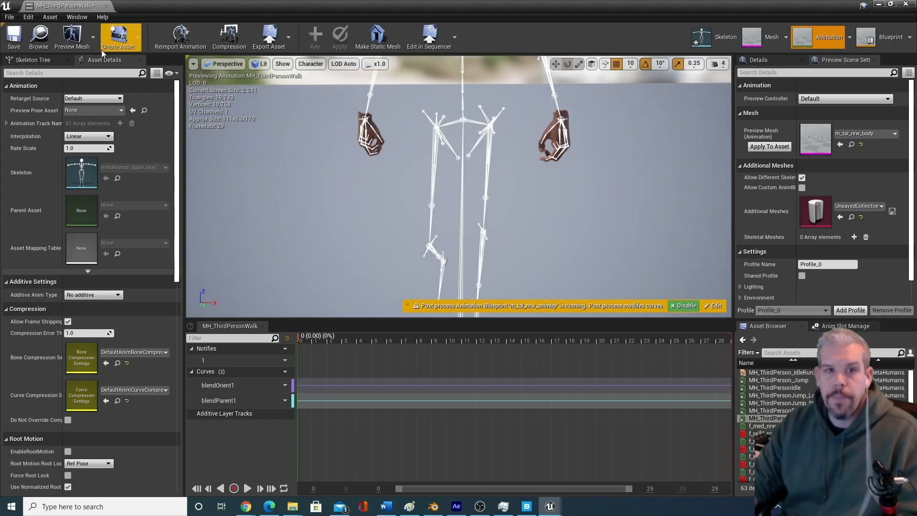
{"action": "left_click", "coordinate": [106, 6]}
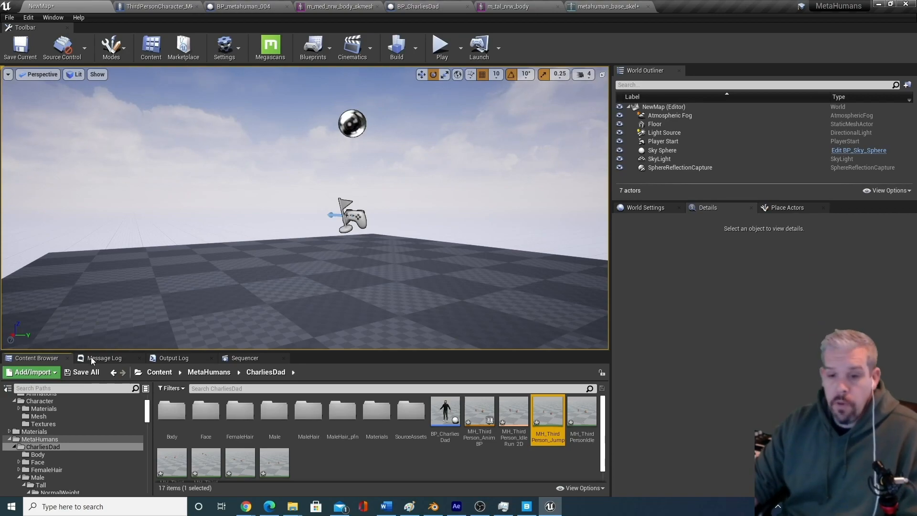
Open the BP_CharliesDad blueprint and examine its Body and Face components on the character in the 3D preview.
{"action": "left_click", "coordinate": [447, 412]}
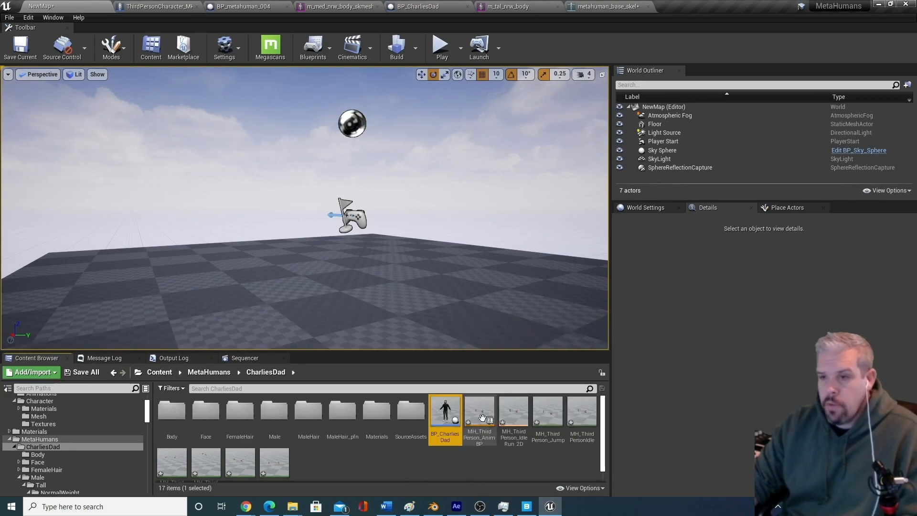
{"action": "double_click", "coordinate": [445, 412]}
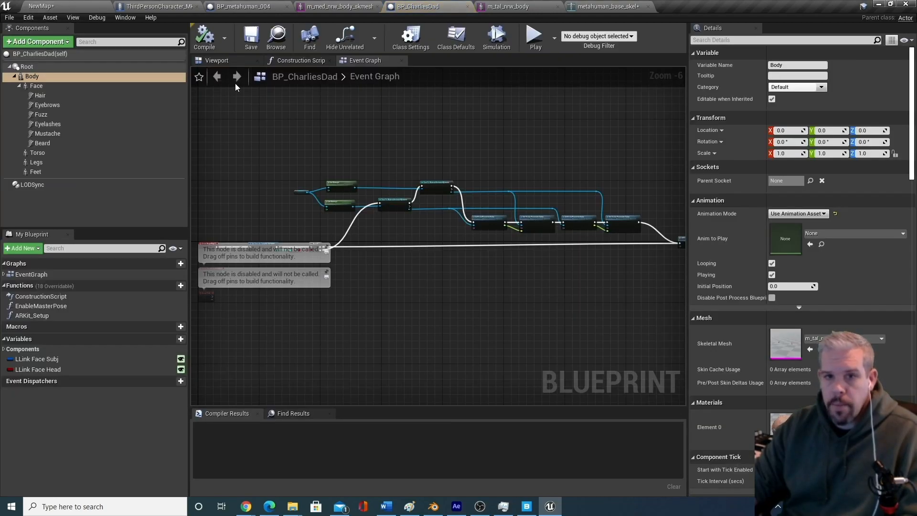
{"action": "left_click", "coordinate": [229, 61]}
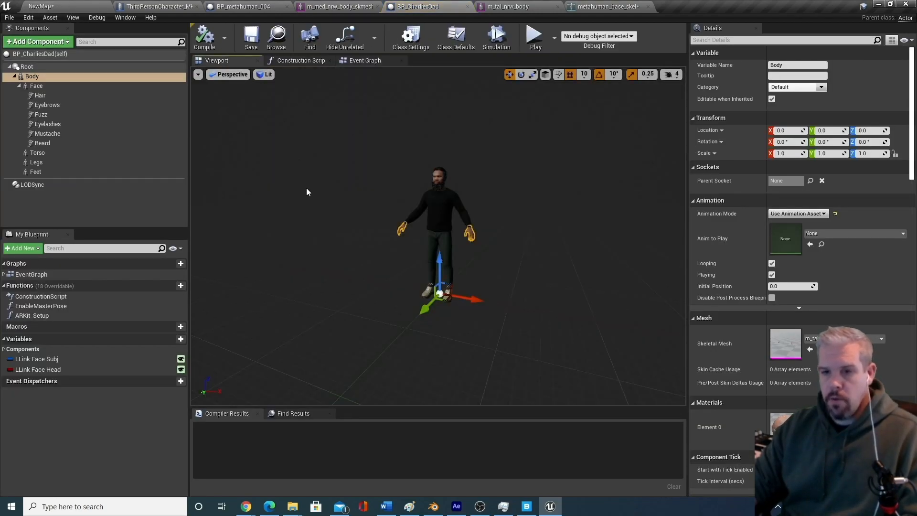
{"action": "left_click", "coordinate": [32, 77]}
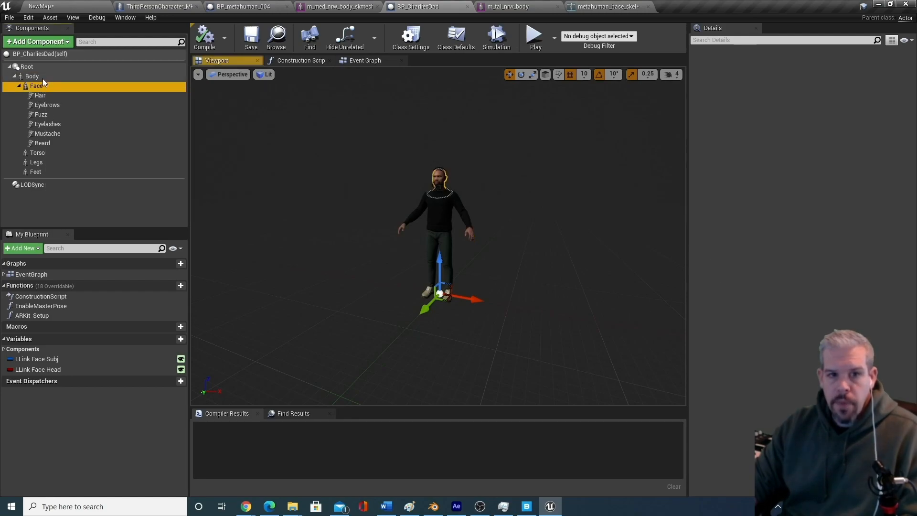
{"action": "left_click_drag", "start_coordinate": [370, 245], "coordinate": [395, 191]}
{"action": "right_click_drag", "start_coordinate": [445, 264], "coordinate": [475, 276]}
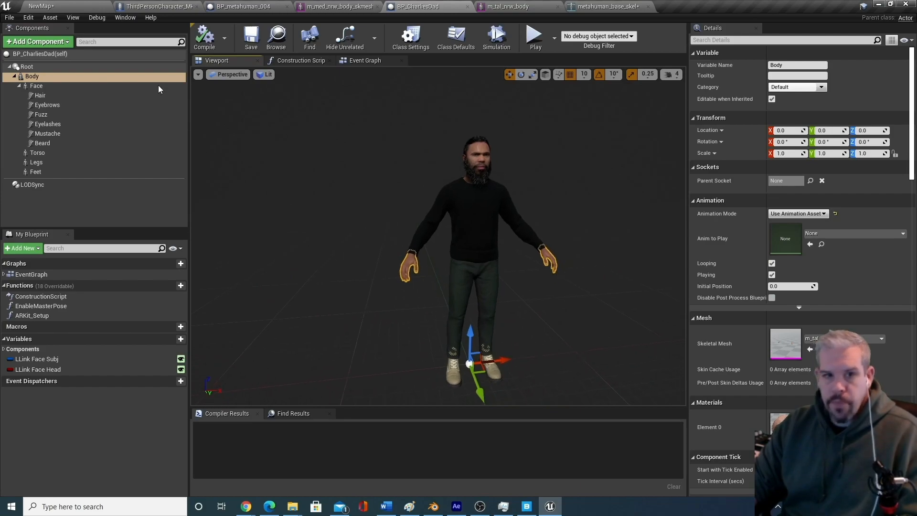
{"action": "left_click", "coordinate": [101, 78]}
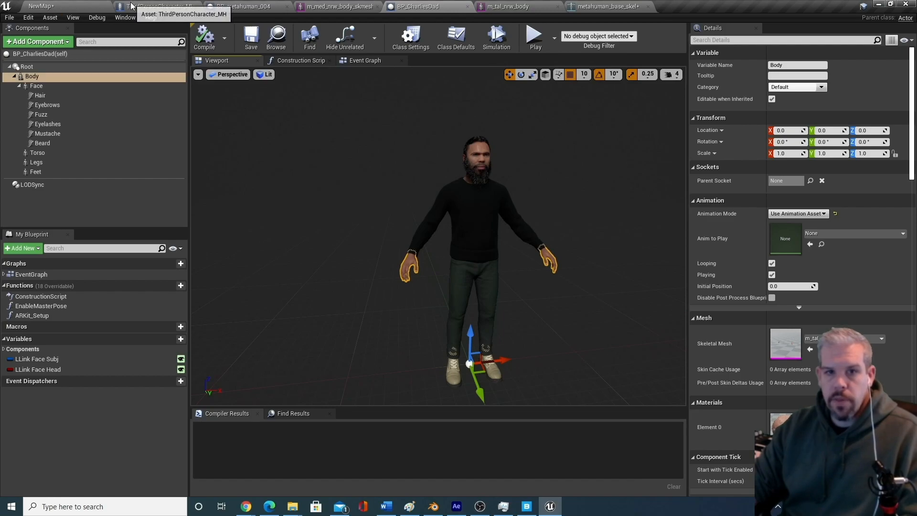
Display the character preview of the ThirdPersonCharacter_MH blueprint and compile the blueprint.
{"action": "left_click", "coordinate": [152, 6]}
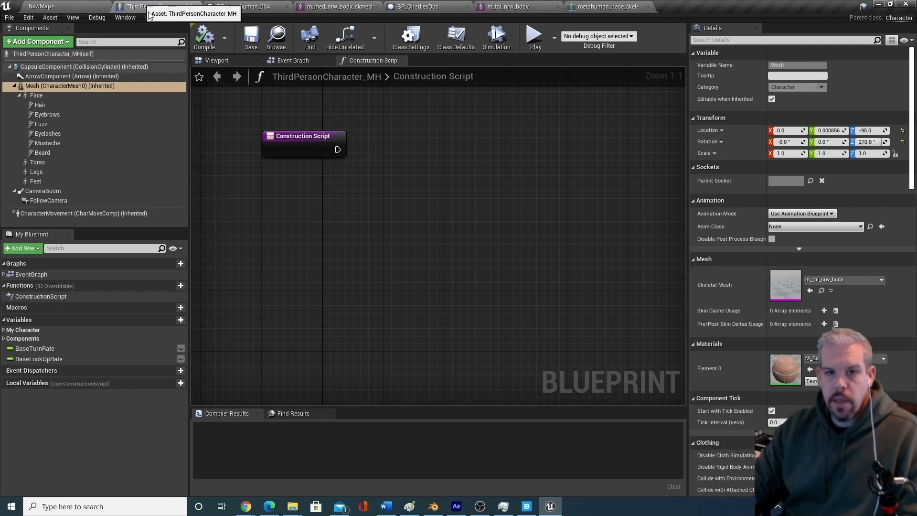
{"action": "left_click", "coordinate": [220, 62]}
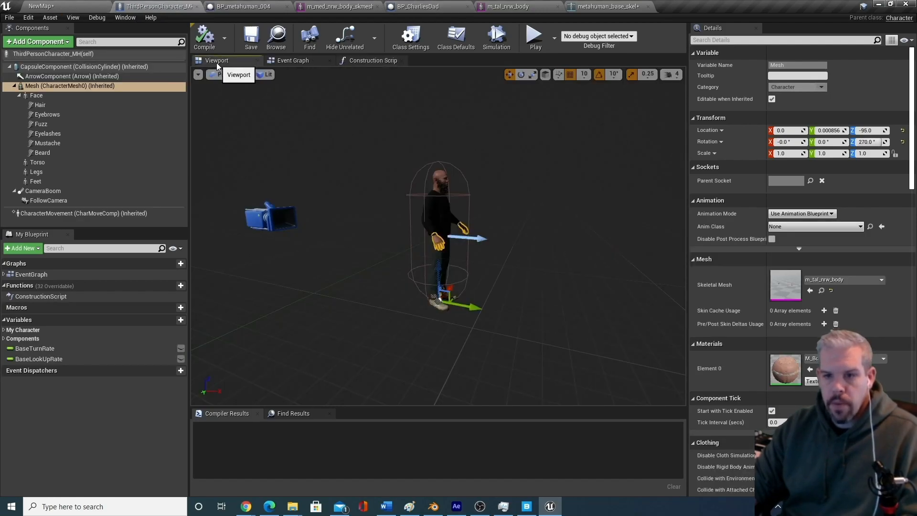
{"action": "left_click", "coordinate": [242, 34]}
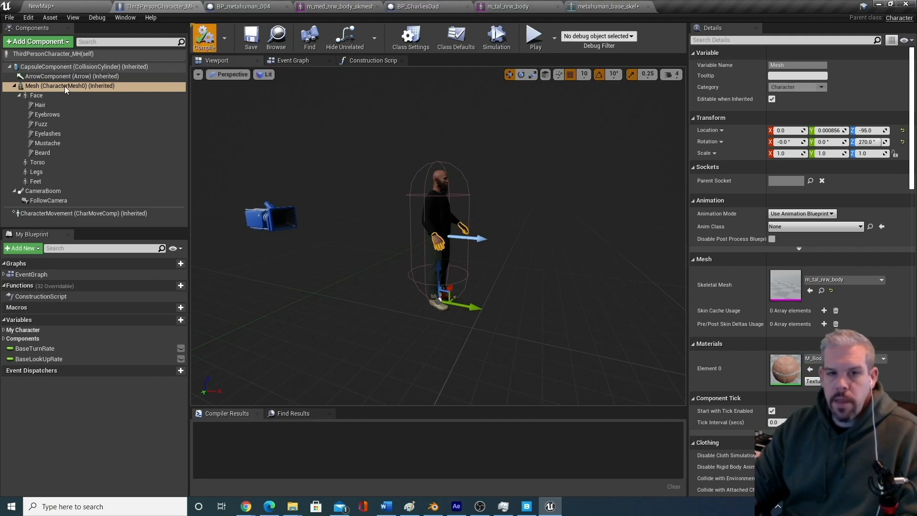
Set the inherited Mesh component's Anim Class to MH_ThirdPerson_AnimBP.
{"action": "left_click", "coordinate": [62, 87]}
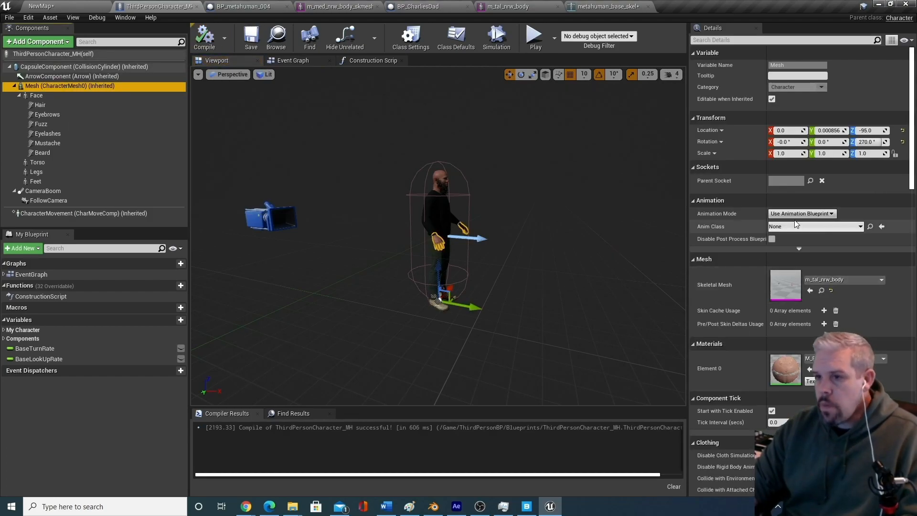
{"action": "left_click", "coordinate": [808, 226]}
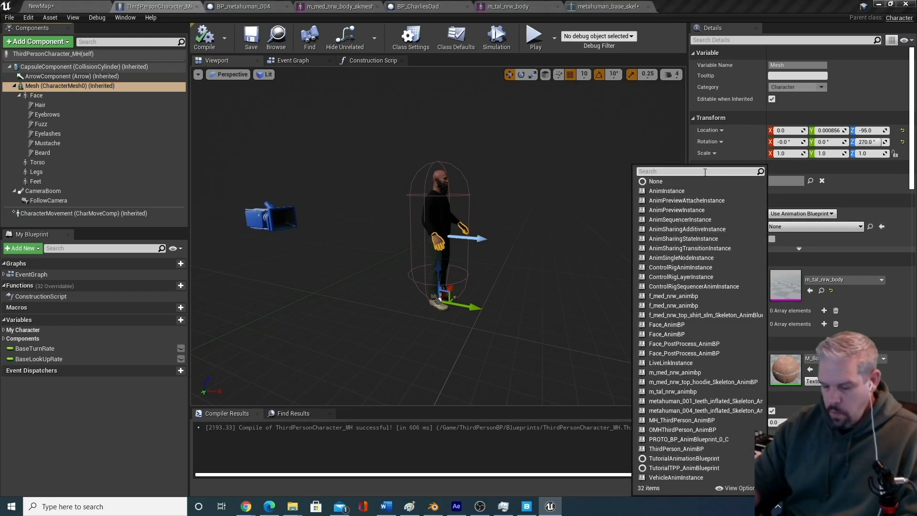
{"action": "key", "text": "Escape"}
{"action": "type", "text": "MH_"}
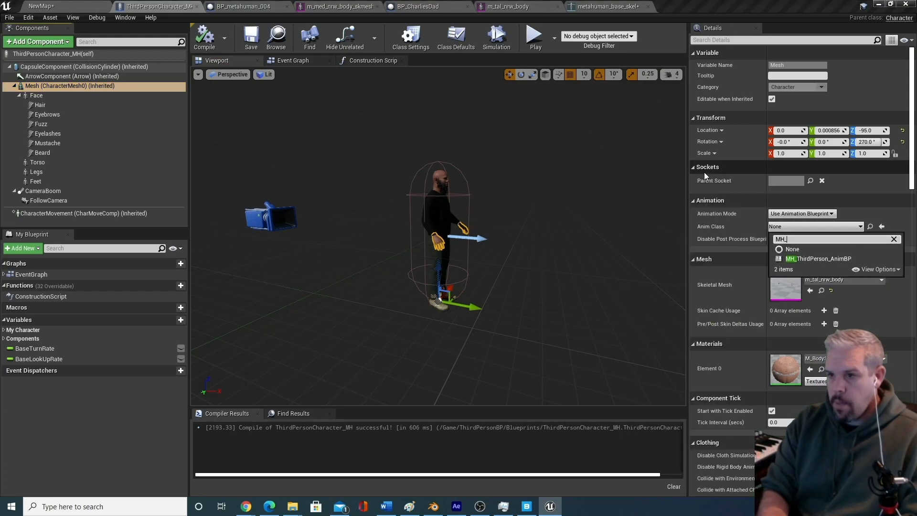
{"action": "left_click", "coordinate": [838, 259]}
{"action": "left_click_drag", "start_coordinate": [484, 268], "coordinate": [489, 225]}
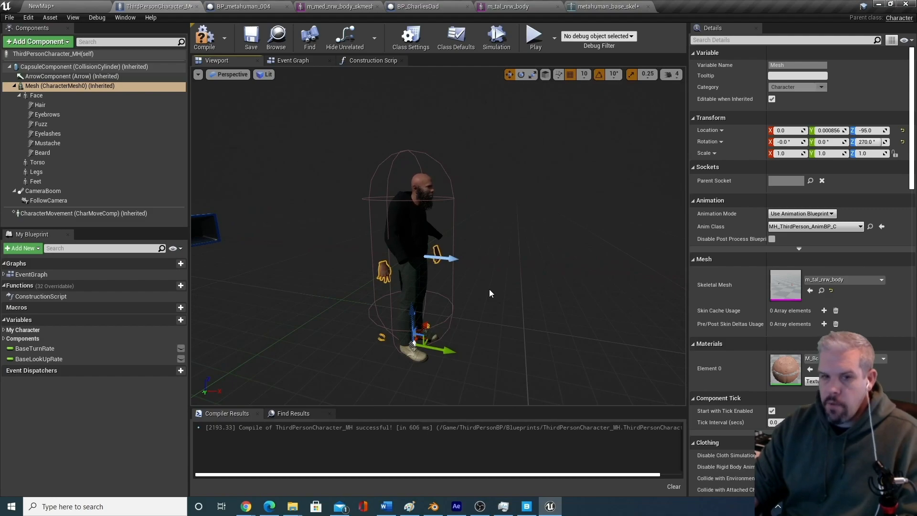
Inspect the Torso and Face components of ThirdPersonCharacter_MH against the posed body mesh.
{"action": "left_click", "coordinate": [37, 162]}
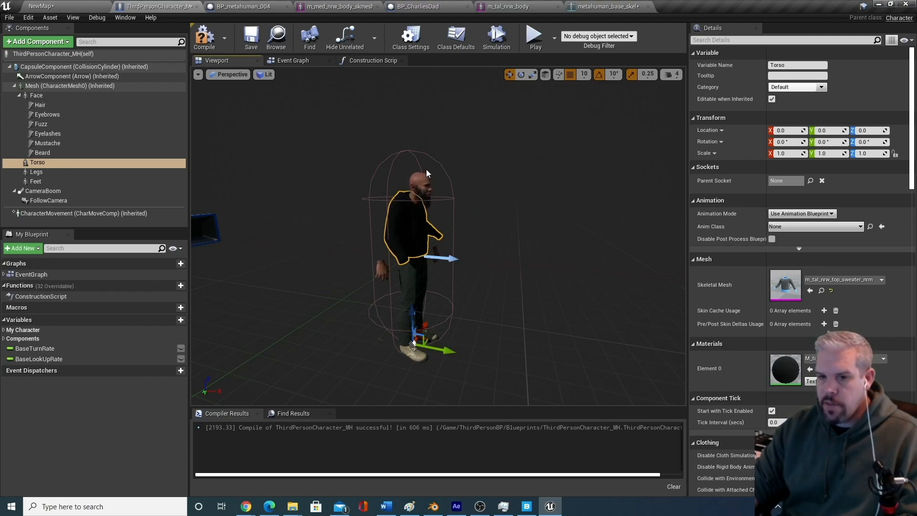
{"action": "scroll", "coordinate": [454, 284], "scroll_direction": "down", "scroll_amount": 3}
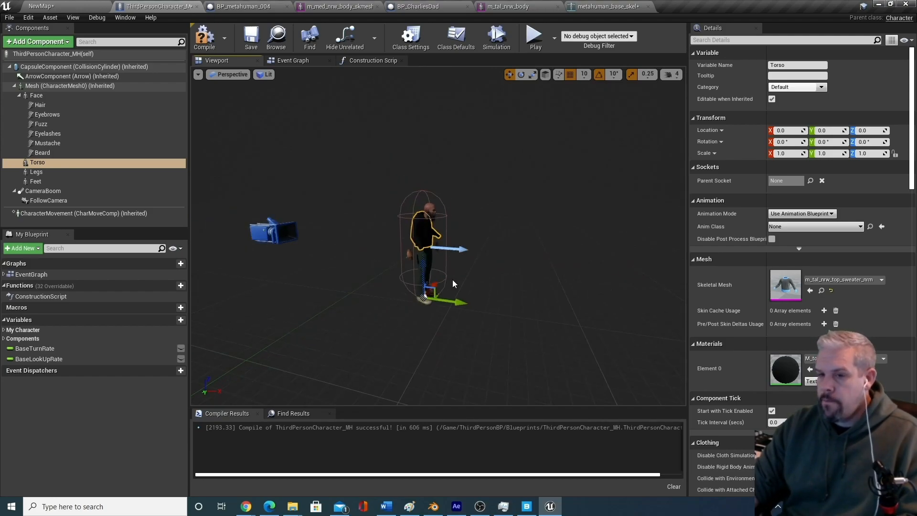
{"action": "scroll", "coordinate": [478, 266], "scroll_direction": "up", "scroll_amount": 1}
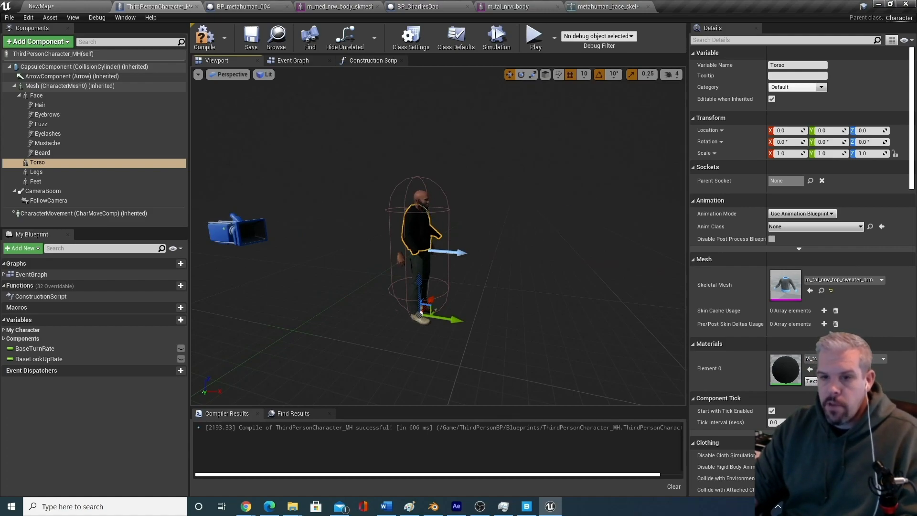
{"action": "left_click", "coordinate": [426, 201]}
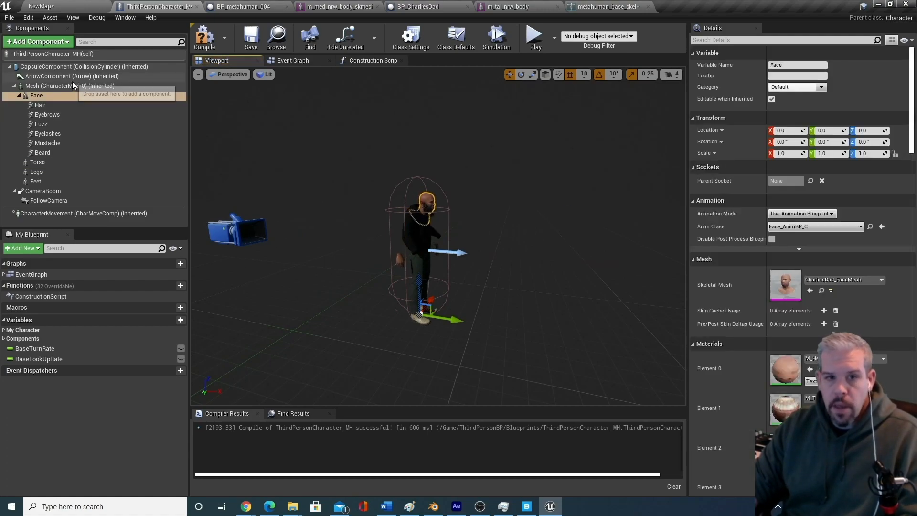
Reset the inherited Mesh component's Anim Class to None, then compile and save ThirdPersonCharacter_MH.
{"action": "left_click", "coordinate": [73, 85]}
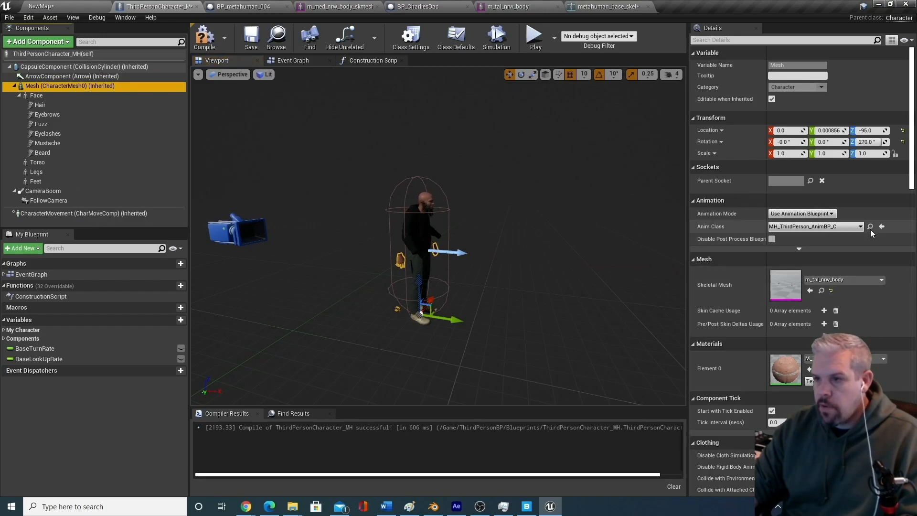
{"action": "left_click", "coordinate": [850, 227]}
{"action": "left_click", "coordinate": [683, 182]}
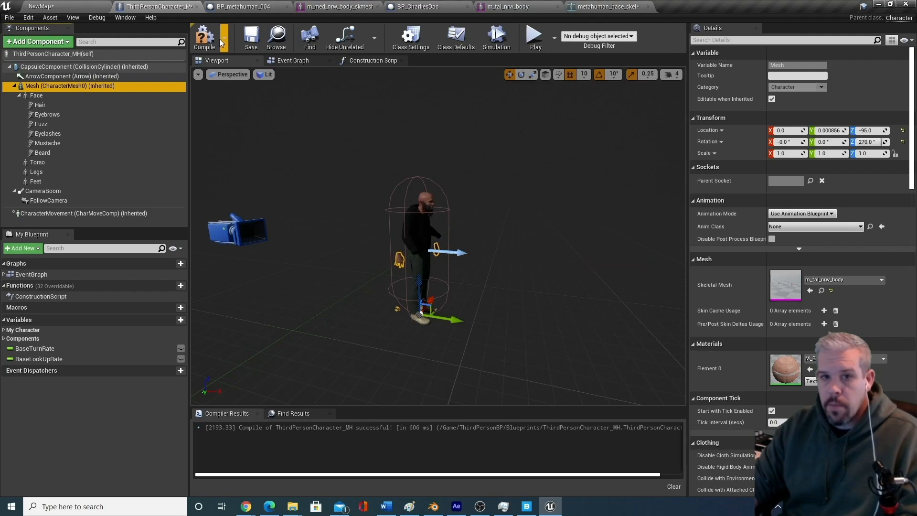
{"action": "left_click", "coordinate": [249, 39]}
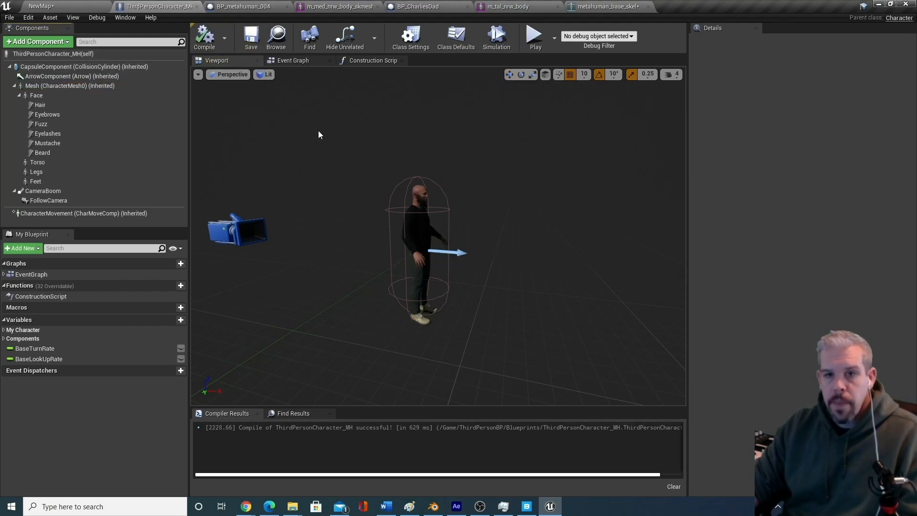
Compare the construction scripts of ThirdPersonCharacter_MH and BP_CharliesDad, including the Enable Master Pose nodes, and view the m_tal_nrw_body skeletal mesh.
{"action": "left_click", "coordinate": [382, 62]}
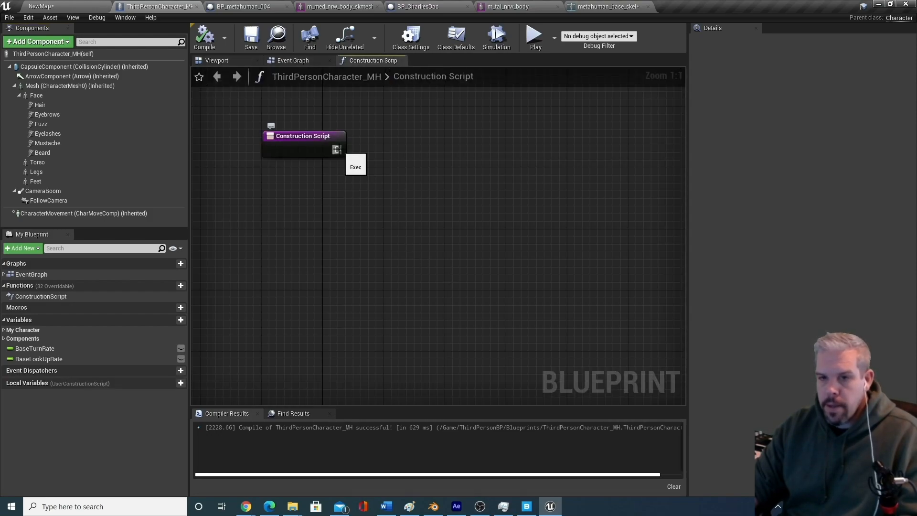
{"action": "left_click", "coordinate": [410, 6]}
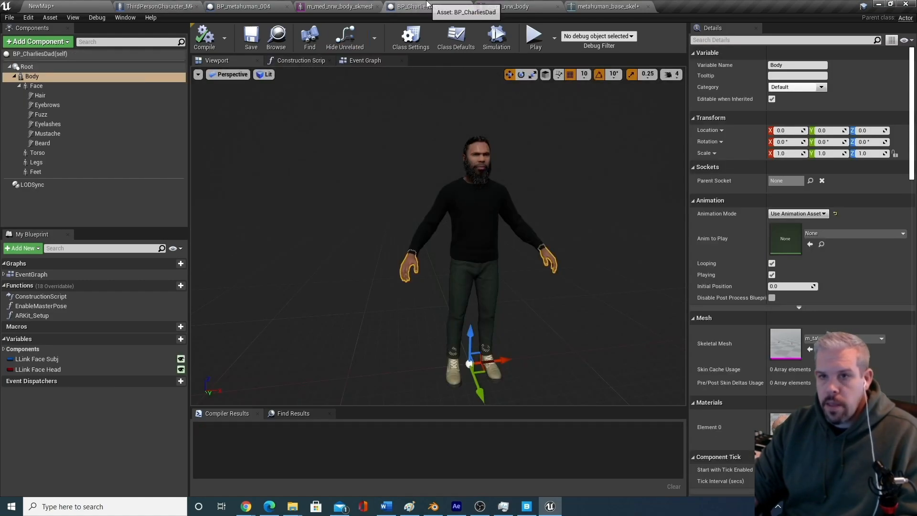
{"action": "left_click", "coordinate": [301, 61]}
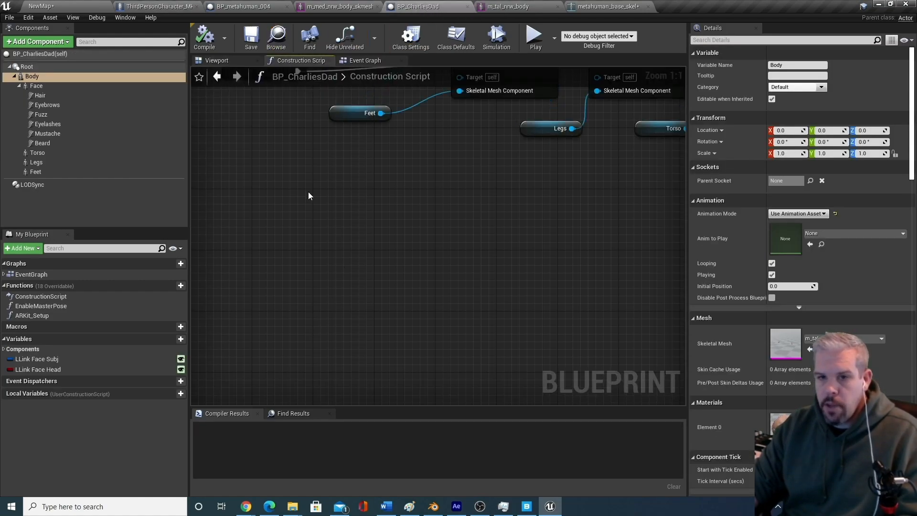
{"action": "right_click_drag", "start_coordinate": [495, 124], "coordinate": [467, 270]}
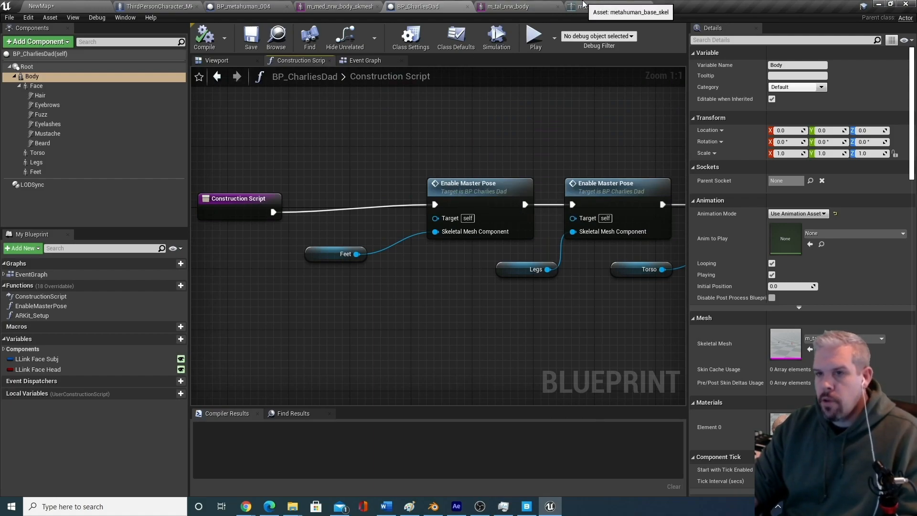
{"action": "left_click", "coordinate": [584, 5]}
{"action": "left_click", "coordinate": [549, 5]}
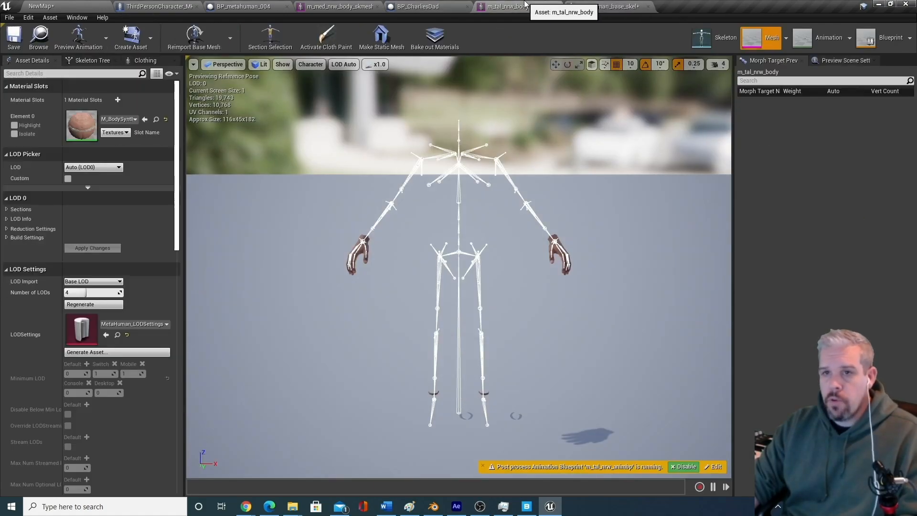
{"action": "left_click", "coordinate": [421, 6]}
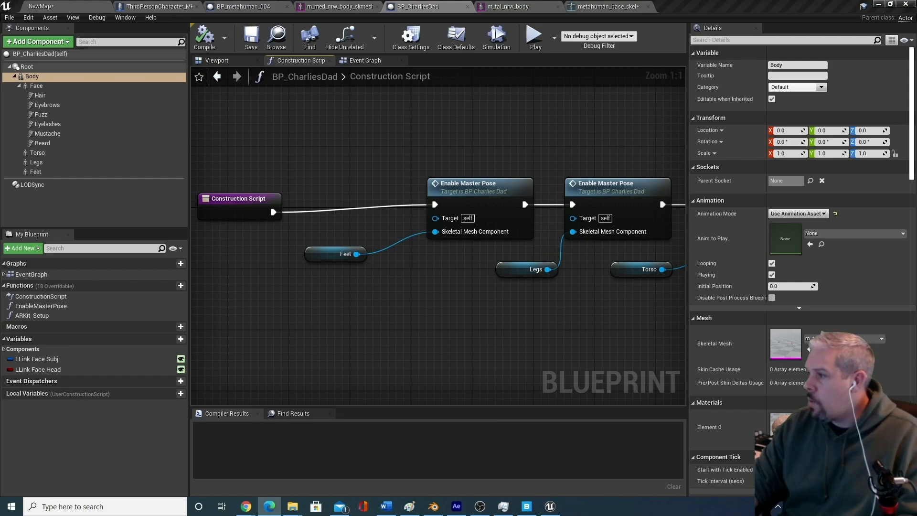
Switch to the browser and read the Master Pose Component section of the Working with Modular Characters documentation, including its construction script example.
{"action": "left_click_drag", "start_coordinate": [916, 157], "coordinate": [269, 94]}
{"action": "scroll", "coordinate": [451, 301], "scroll_direction": "up", "scroll_amount": 3}
{"action": "scroll", "coordinate": [451, 301], "scroll_direction": "up", "scroll_amount": 5}
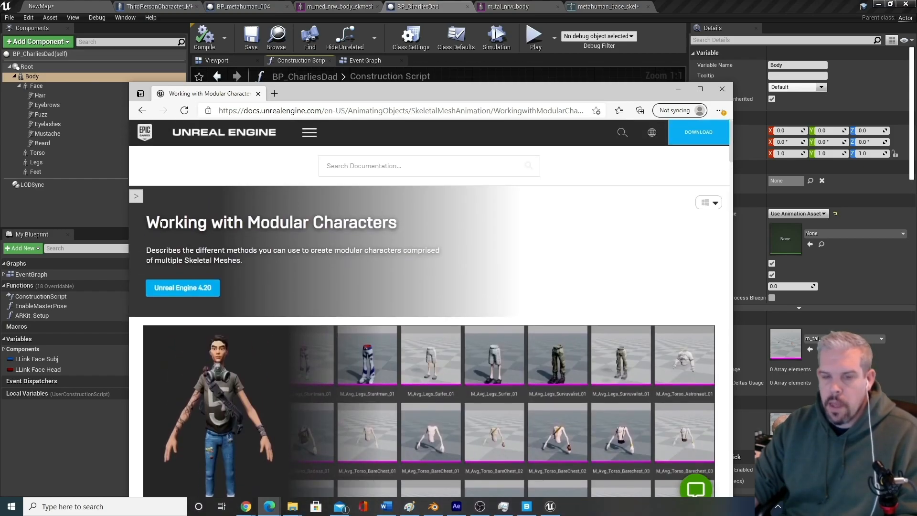
{"action": "left_click_drag", "start_coordinate": [181, 222], "coordinate": [401, 225]}
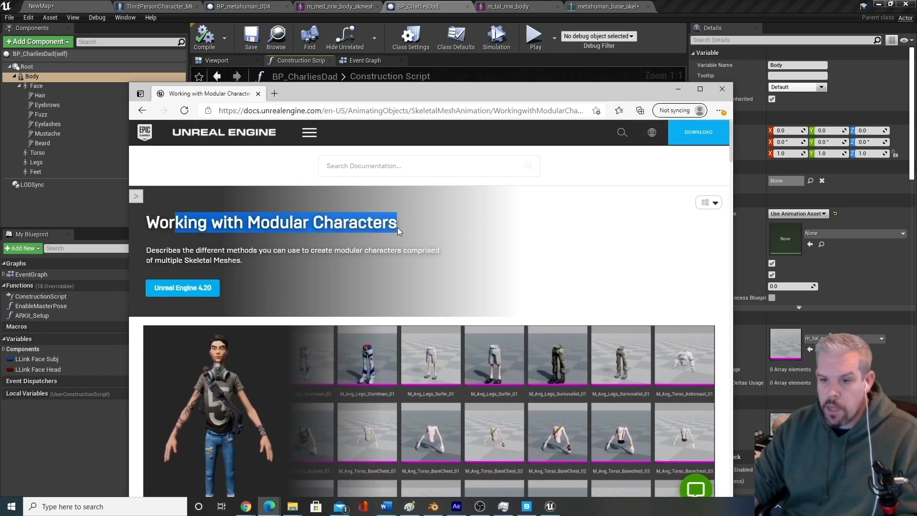
{"action": "scroll", "coordinate": [356, 182], "scroll_direction": "down", "scroll_amount": 4}
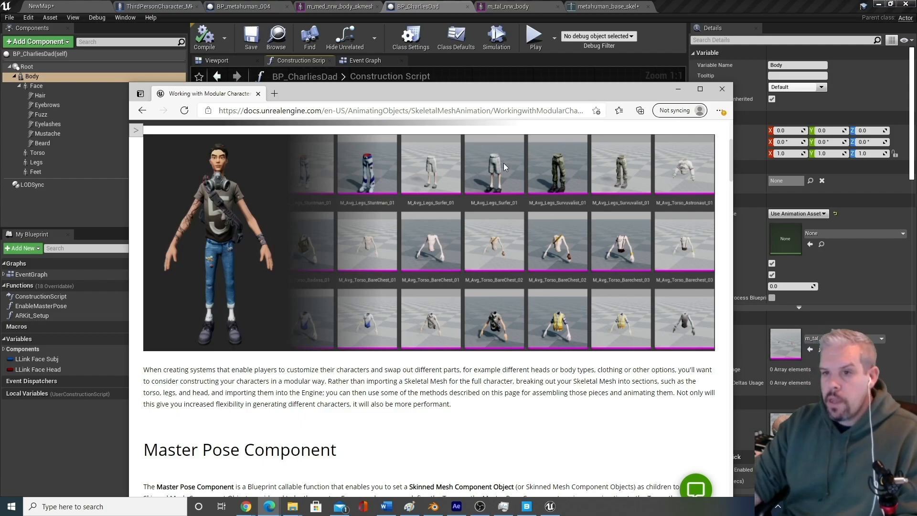
{"action": "scroll", "coordinate": [394, 269], "scroll_direction": "down", "scroll_amount": 4}
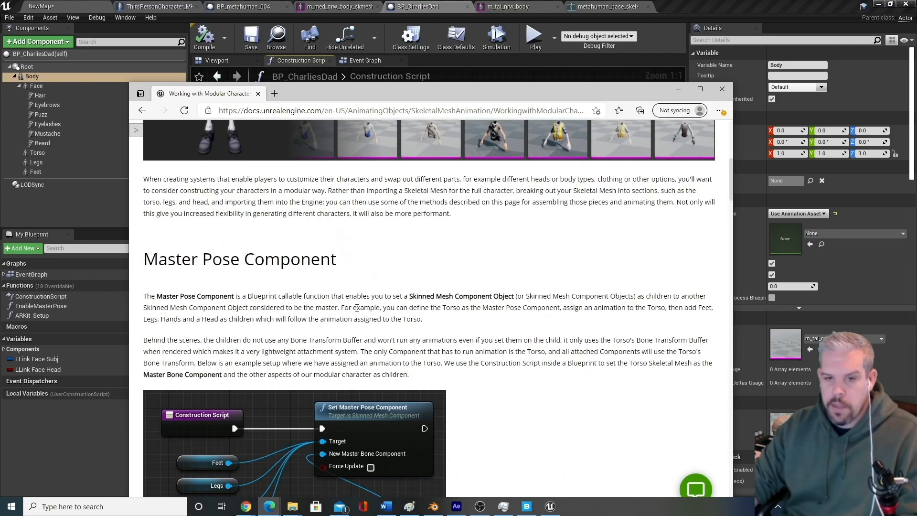
{"action": "scroll", "coordinate": [334, 268], "scroll_direction": "down", "scroll_amount": 15}
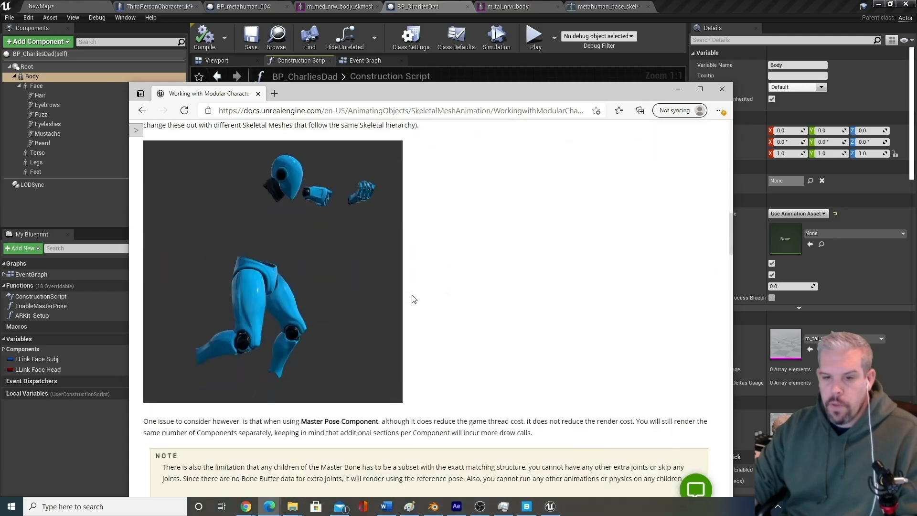
{"action": "scroll", "coordinate": [411, 300], "scroll_direction": "down", "scroll_amount": 20}
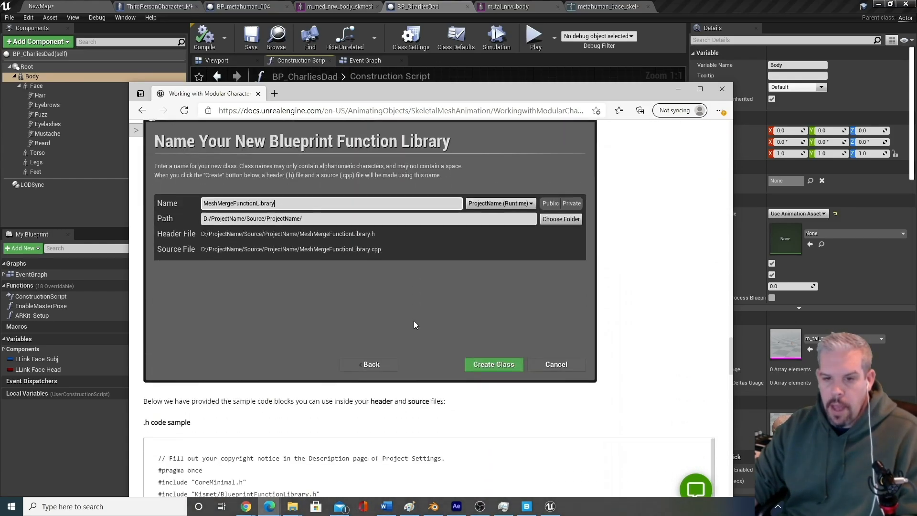
{"action": "scroll", "coordinate": [415, 324], "scroll_direction": "up", "scroll_amount": 20}
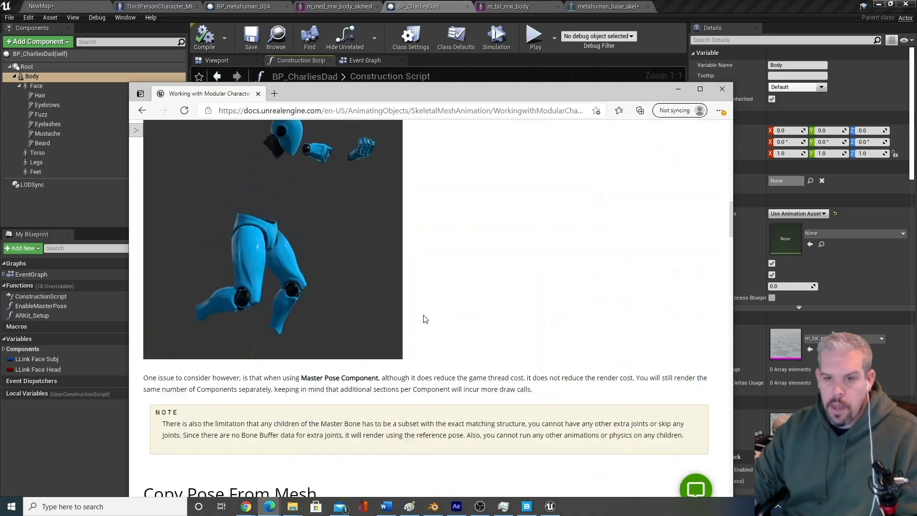
{"action": "scroll", "coordinate": [422, 313], "scroll_direction": "up", "scroll_amount": 15}
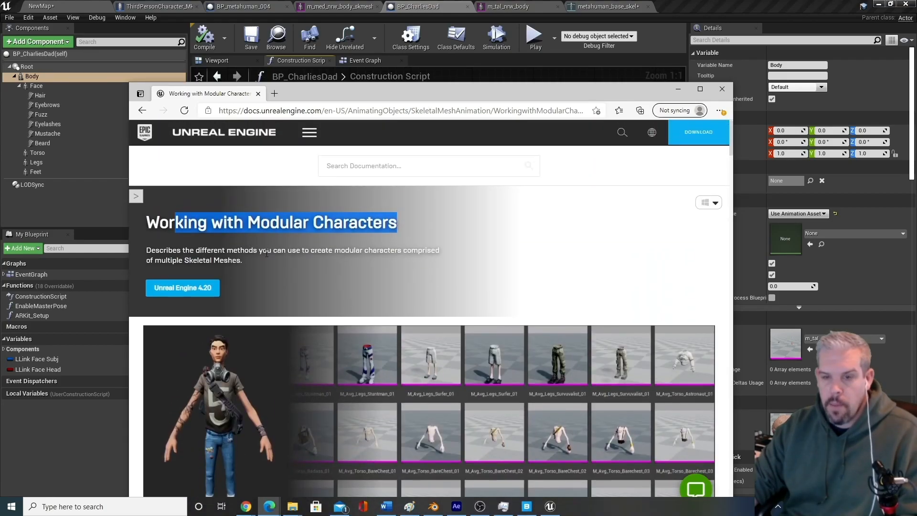
{"action": "scroll", "coordinate": [299, 250], "scroll_direction": "down", "scroll_amount": 15}
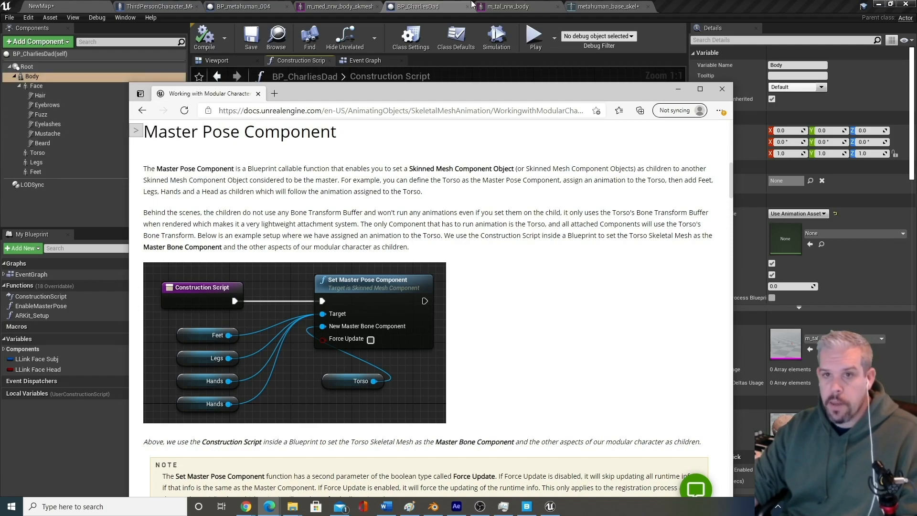
Review the Master Pose Component documentation example alongside ThirdPersonCharacter_MH's construction script, then move the browser window off the editor.
{"action": "left_click", "coordinate": [168, 5]}
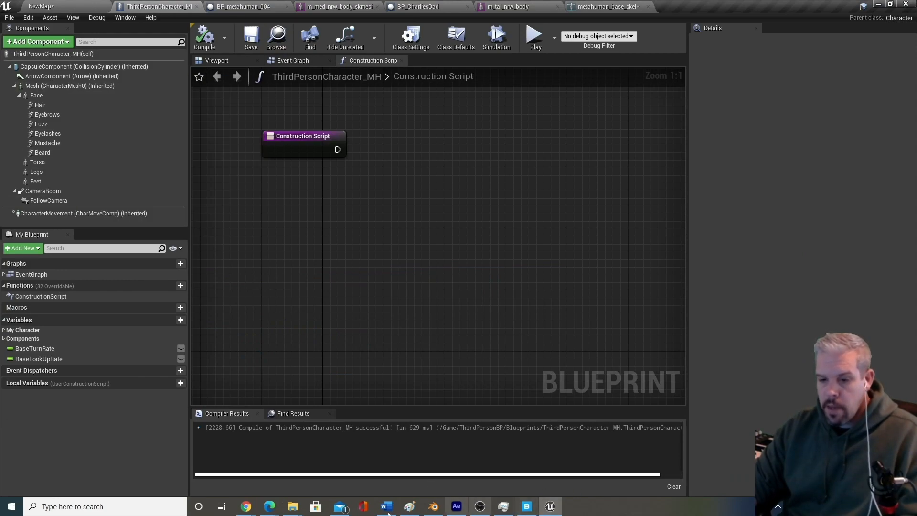
{"action": "mouse_move", "coordinate": [269, 508]}
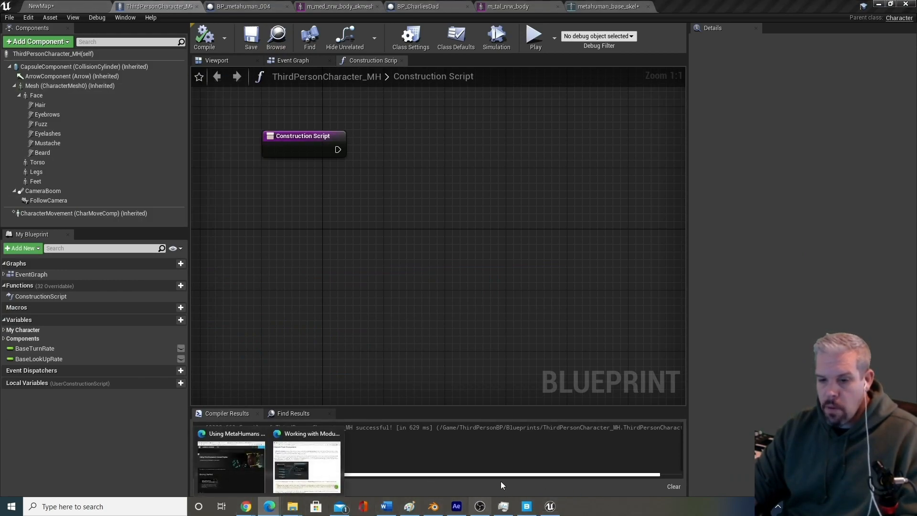
{"action": "left_click", "coordinate": [308, 458]}
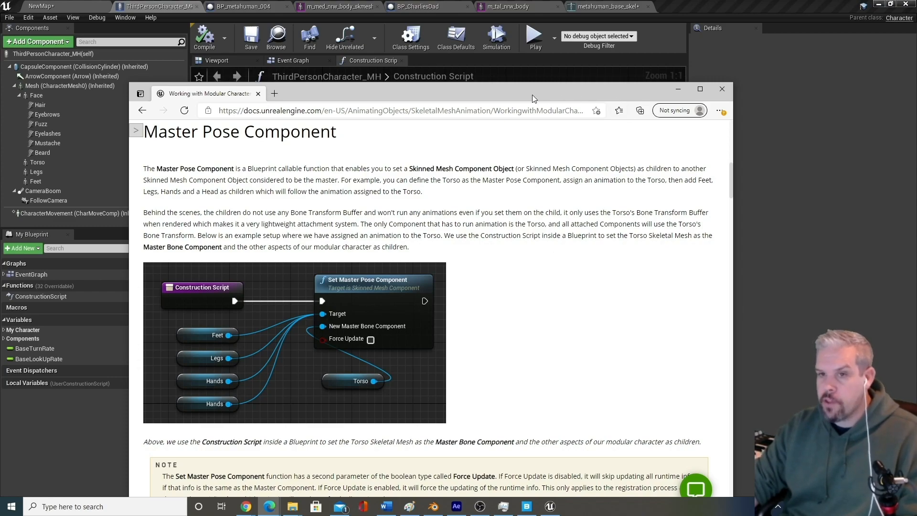
{"action": "left_click_drag", "start_coordinate": [454, 86], "coordinate": [916, 98]}
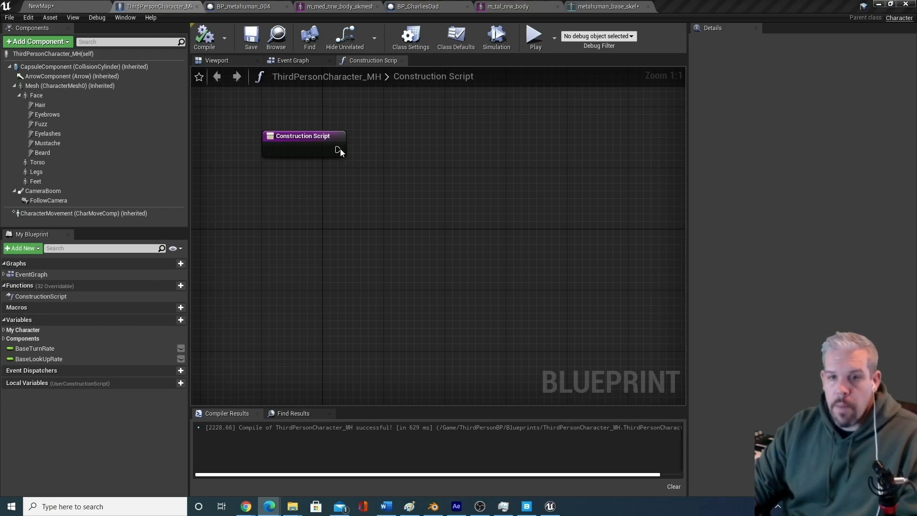
Add a Set Master Pose Component (Mesh) node connected to the Construction Script's execution output, and arrange it with its Mesh reference node.
{"action": "left_click_drag", "start_coordinate": [337, 150], "coordinate": [446, 152]}
{"action": "type", "text": "SET MAST"}
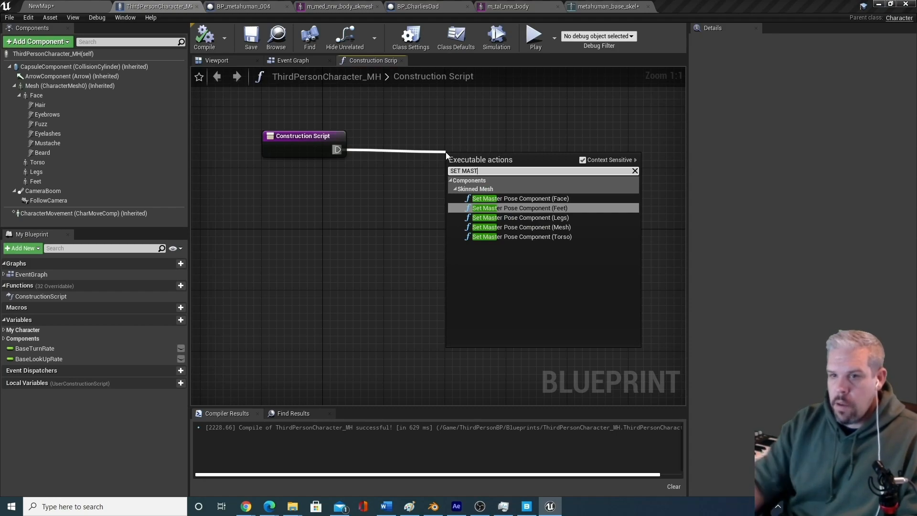
{"action": "left_click", "coordinate": [560, 228]}
{"action": "left_click_drag", "start_coordinate": [515, 168], "coordinate": [509, 144]}
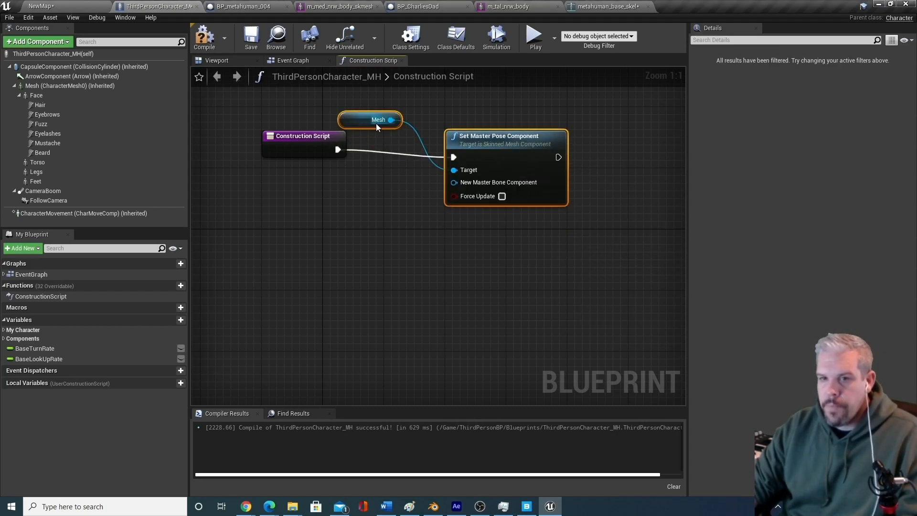
{"action": "left_click_drag", "start_coordinate": [359, 121], "coordinate": [385, 111]}
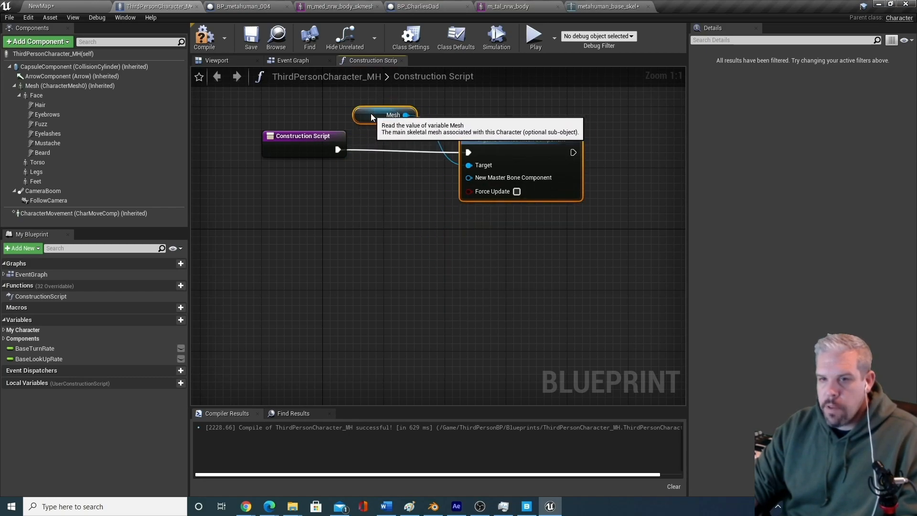
{"action": "left_click", "coordinate": [486, 115]}
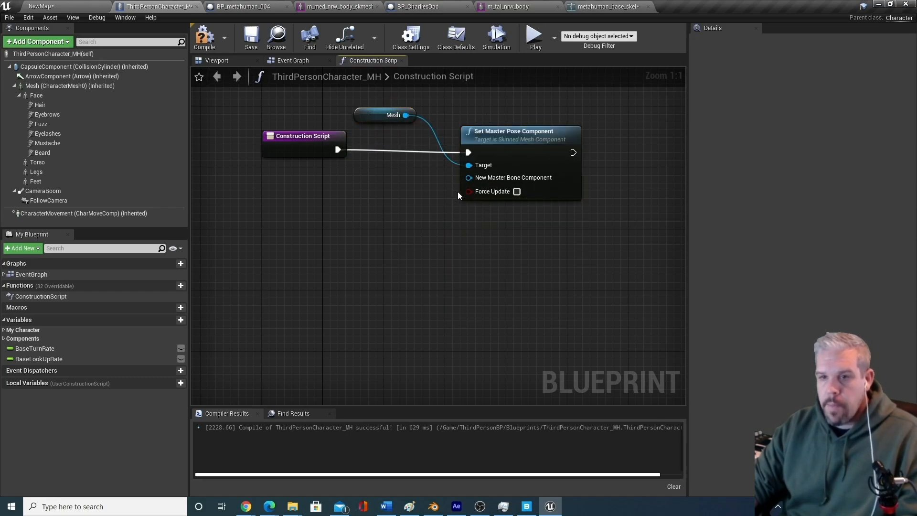
Rewire the Mesh reference to the New Master Bone Component input and reposition the Mesh node below the Construction Script node.
{"action": "left_click_drag", "start_coordinate": [406, 115], "coordinate": [468, 174]}
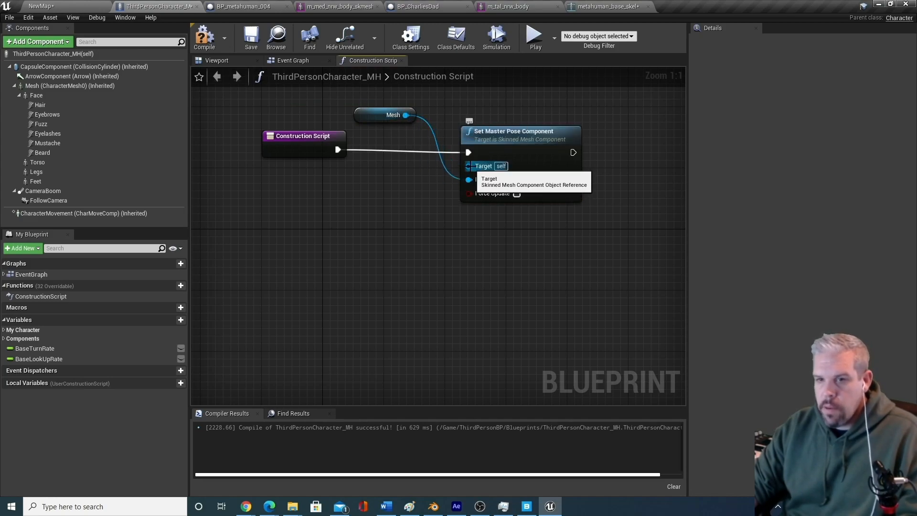
{"action": "left_click_drag", "start_coordinate": [401, 118], "coordinate": [346, 324]}
{"action": "left_click_drag", "start_coordinate": [500, 128], "coordinate": [501, 125]}
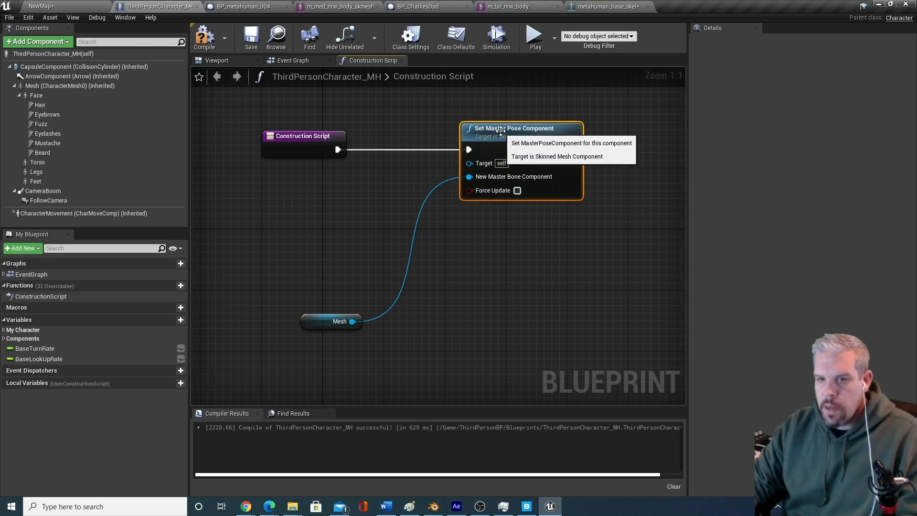
{"action": "left_click_drag", "start_coordinate": [312, 325], "coordinate": [283, 333]}
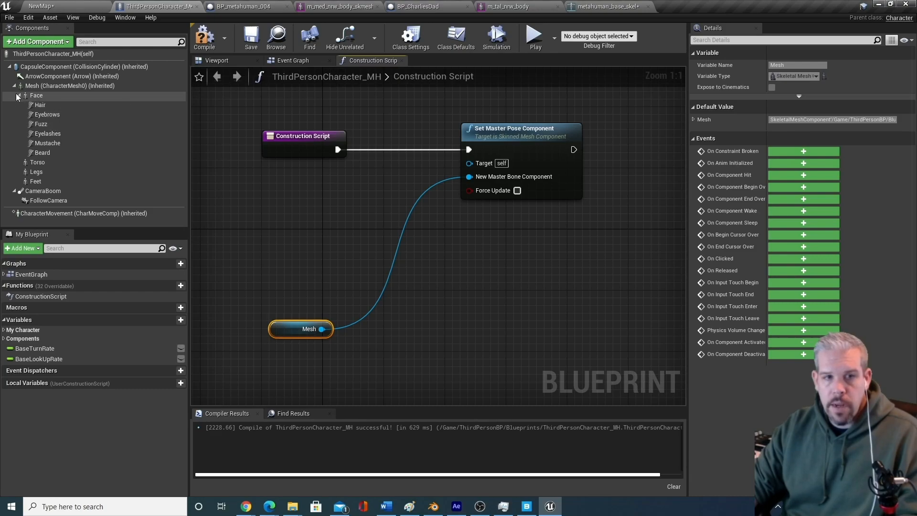
Add reference nodes for the Face, Torso, Legs and Feet components to the construction script graph.
{"action": "left_click", "coordinate": [29, 86]}
{"action": "left_click", "coordinate": [28, 95]}
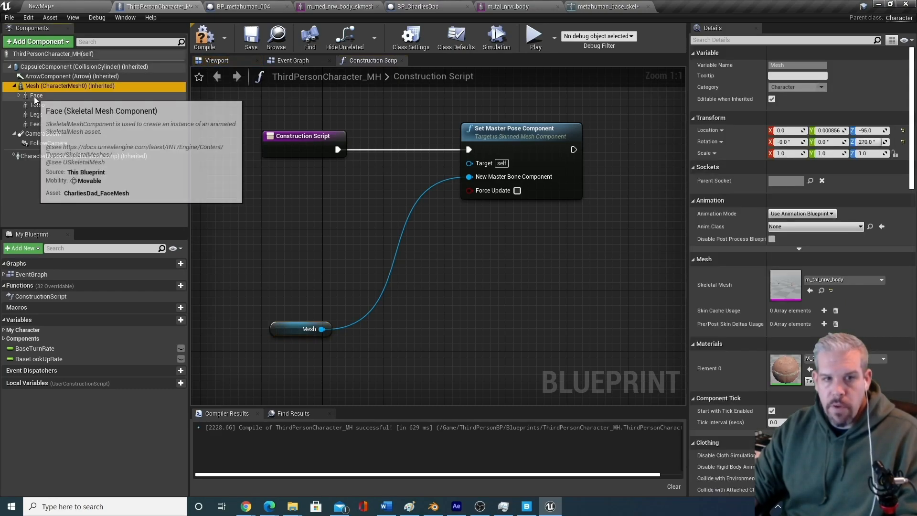
{"action": "left_click_drag", "start_coordinate": [36, 96], "coordinate": [284, 190]}
{"action": "left_click_drag", "start_coordinate": [42, 106], "coordinate": [293, 240]}
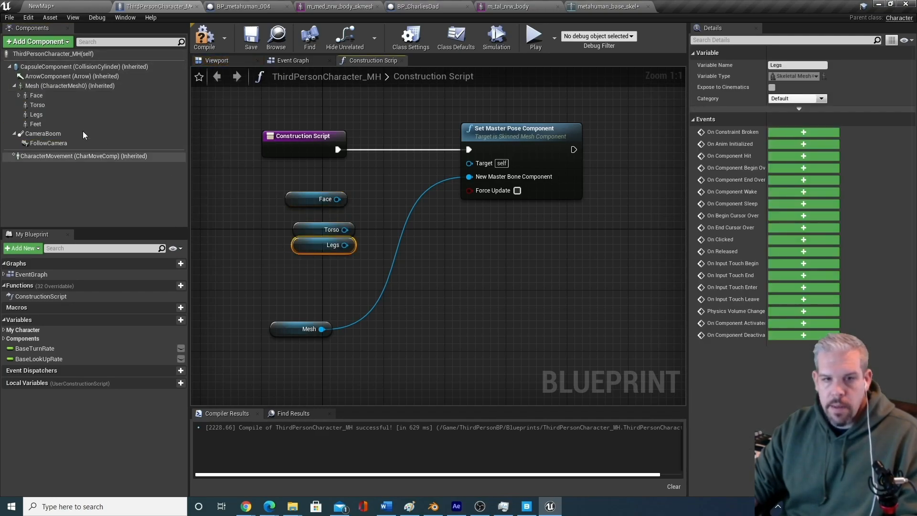
{"action": "left_click_drag", "start_coordinate": [35, 124], "coordinate": [305, 261]}
Connect the Face, Torso, Legs and Feet references to the Set Master Pose Component's Target, then compile and save the blueprint.
{"action": "left_click_drag", "start_coordinate": [338, 199], "coordinate": [470, 164]}
{"action": "left_click_drag", "start_coordinate": [344, 230], "coordinate": [470, 163]}
{"action": "left_click_drag", "start_coordinate": [344, 245], "coordinate": [470, 162]}
{"action": "left_click_drag", "start_coordinate": [360, 276], "coordinate": [469, 162]}
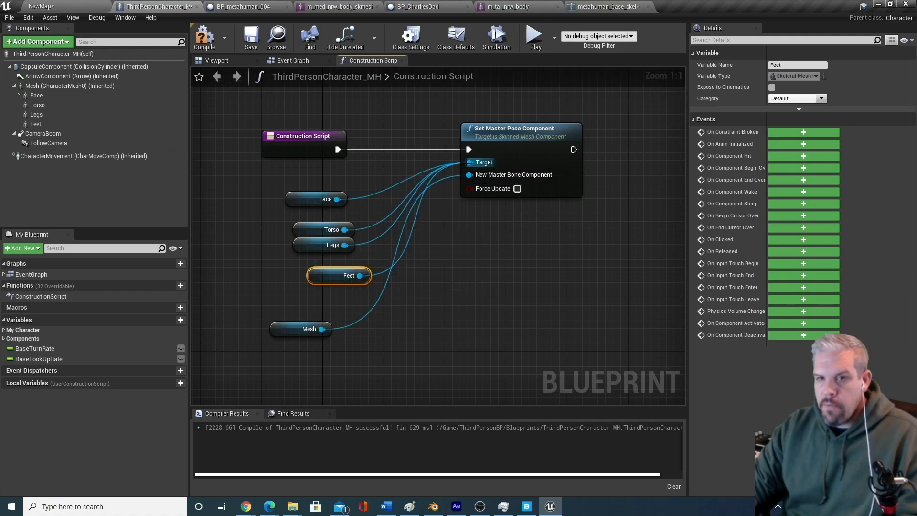
{"action": "left_click", "coordinate": [203, 46]}
{"action": "left_click", "coordinate": [253, 41]}
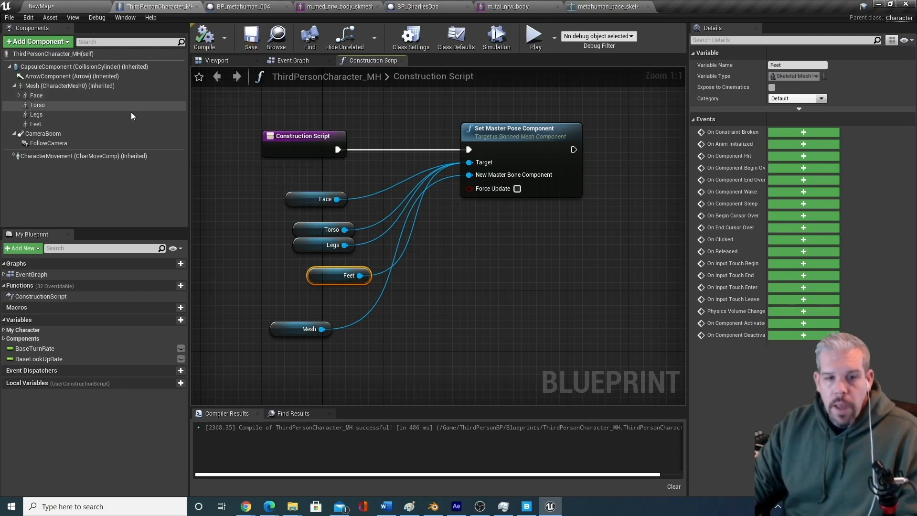
Set the inherited Mesh component's Anim Class to MH_ThirdPerson_AnimBP and show the character in the blueprint viewport.
{"action": "left_click", "coordinate": [228, 62]}
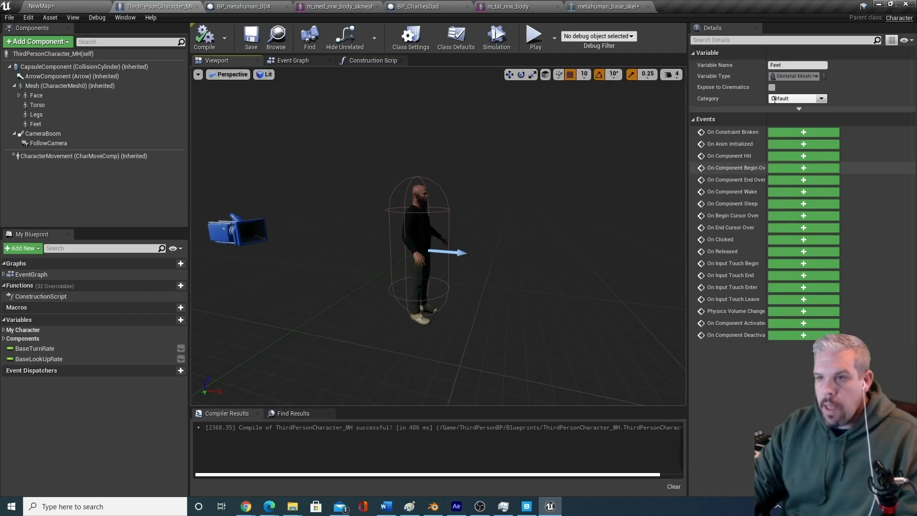
{"action": "left_click", "coordinate": [72, 86]}
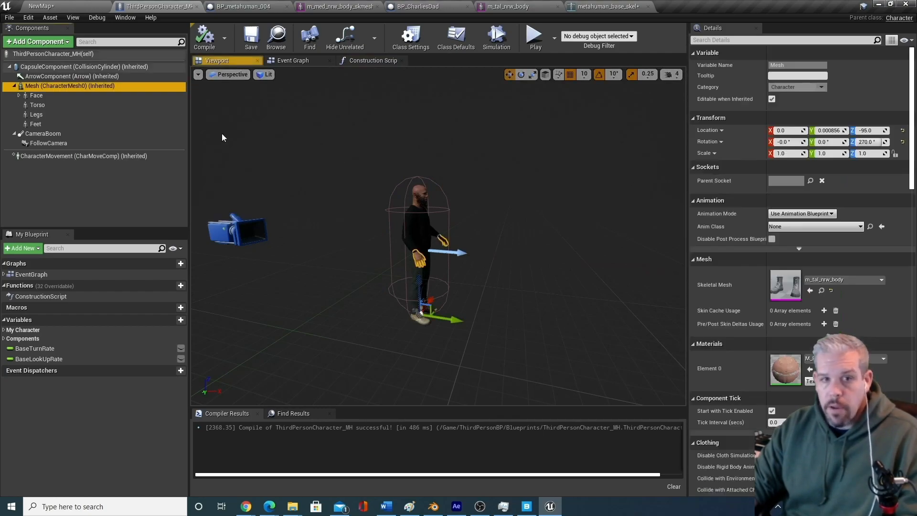
{"action": "left_click", "coordinate": [825, 229]}
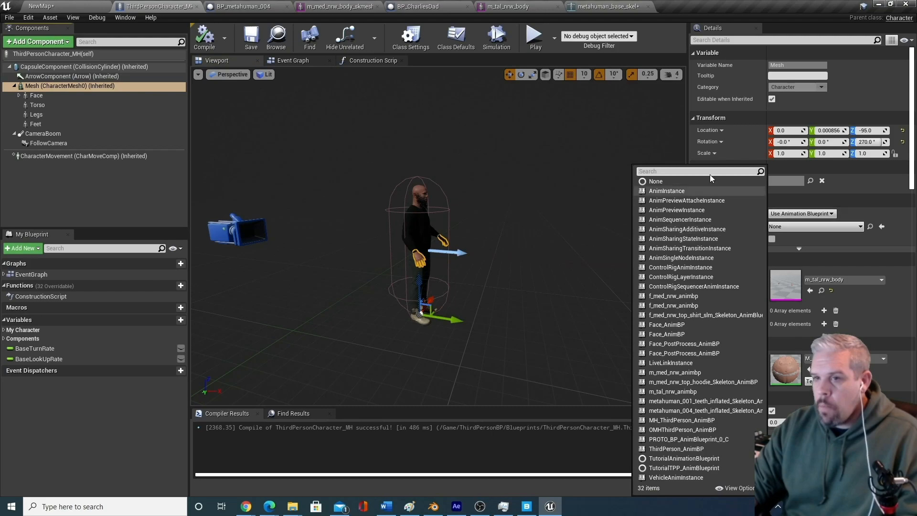
{"action": "type", "text": "H_"}
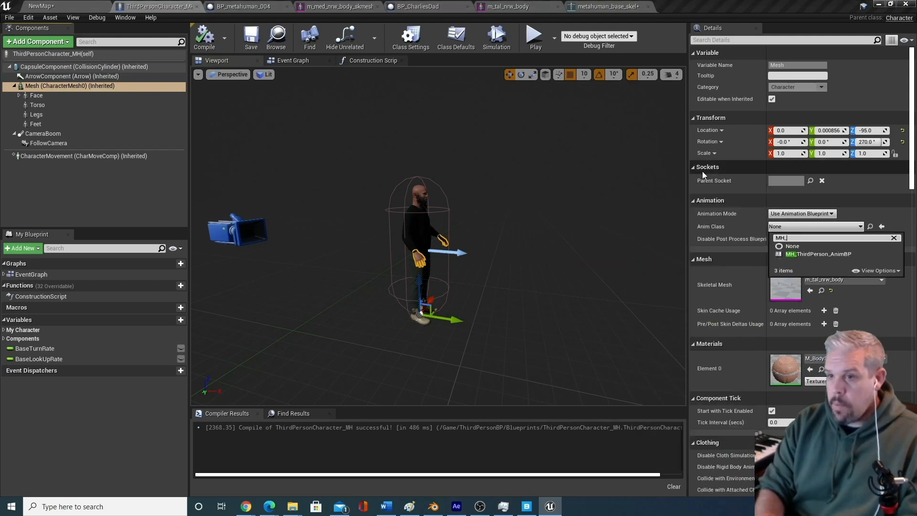
{"action": "left_click", "coordinate": [813, 261]}
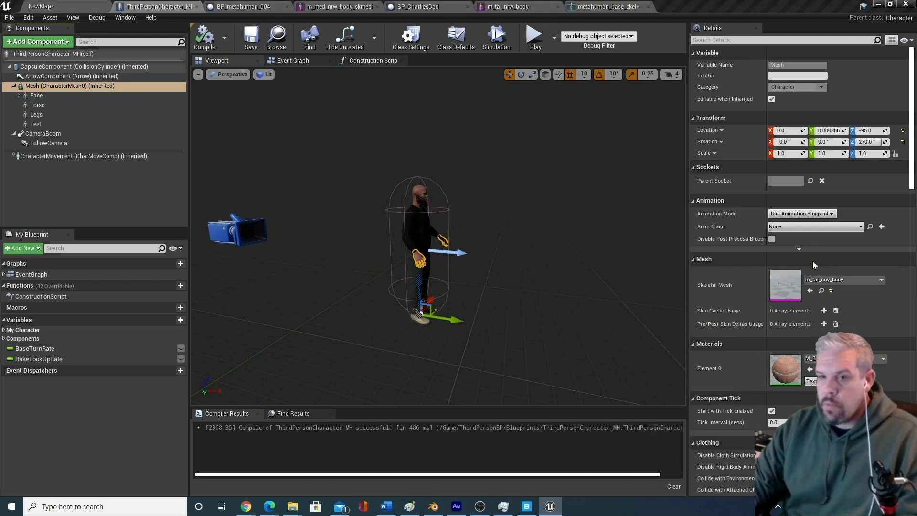
Check the posed character's head, hands and feet from the front, then compile and save ThirdPersonCharacter_MH.
{"action": "left_click_drag", "start_coordinate": [518, 282], "coordinate": [420, 191]}
{"action": "middle_click_drag", "start_coordinate": [496, 277], "coordinate": [588, 296]}
{"action": "scroll", "coordinate": [496, 277], "scroll_direction": "down", "scroll_amount": 5}
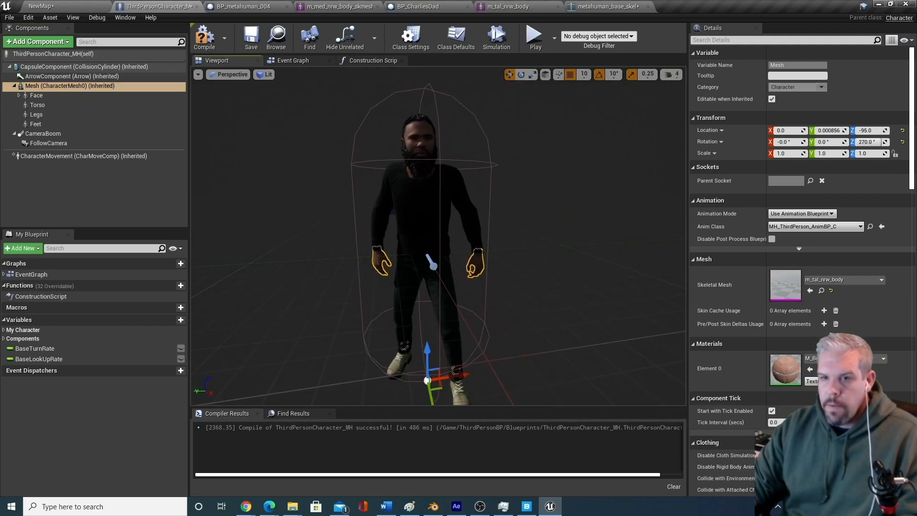
{"action": "scroll", "coordinate": [316, 113], "scroll_direction": "up", "scroll_amount": 3}
{"action": "middle_click_drag", "start_coordinate": [316, 113], "coordinate": [321, 69]}
{"action": "scroll", "coordinate": [316, 112], "scroll_direction": "down", "scroll_amount": 5}
{"action": "left_click", "coordinate": [204, 37]}
{"action": "left_click", "coordinate": [253, 41]}
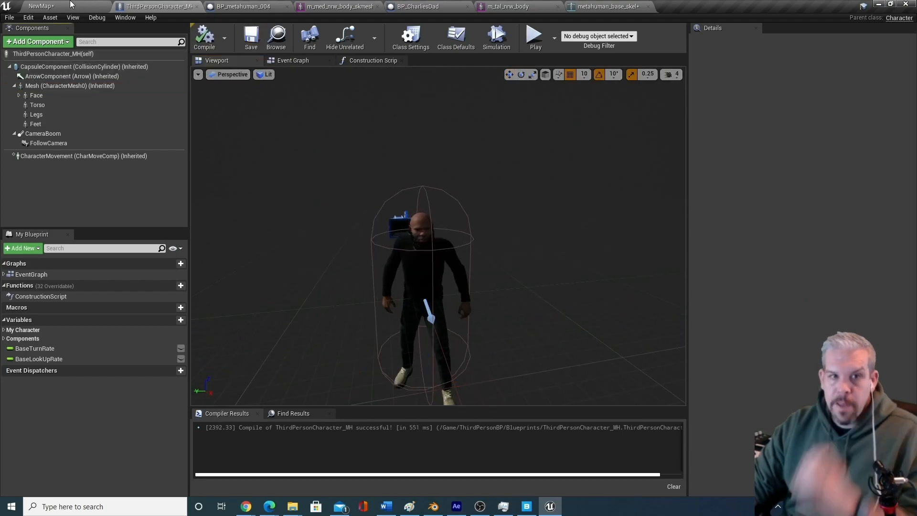
Play NewMap to test the MetaHuman running in all directions and jumping, then stop and return to ThirdPersonCharacter_MH.
{"action": "left_click", "coordinate": [72, 6]}
{"action": "right_click_drag", "start_coordinate": [453, 234], "coordinate": [443, 224]}
{"action": "left_click", "coordinate": [441, 52]}
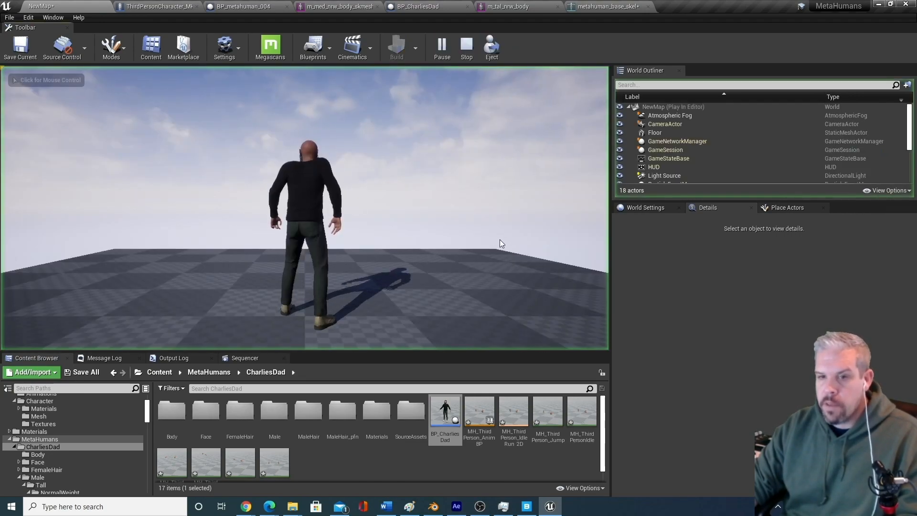
{"action": "key", "text": "d"}
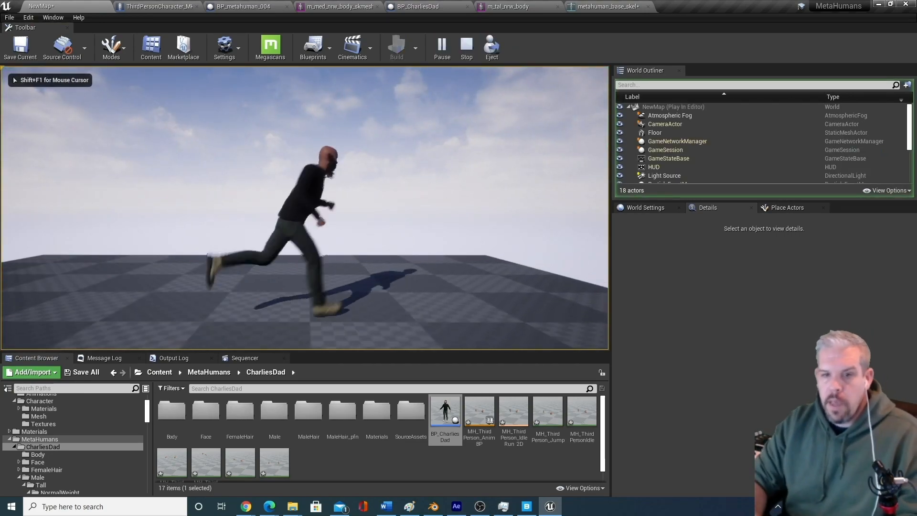
{"action": "key", "text": "s"}
{"action": "key", "text": "space"}
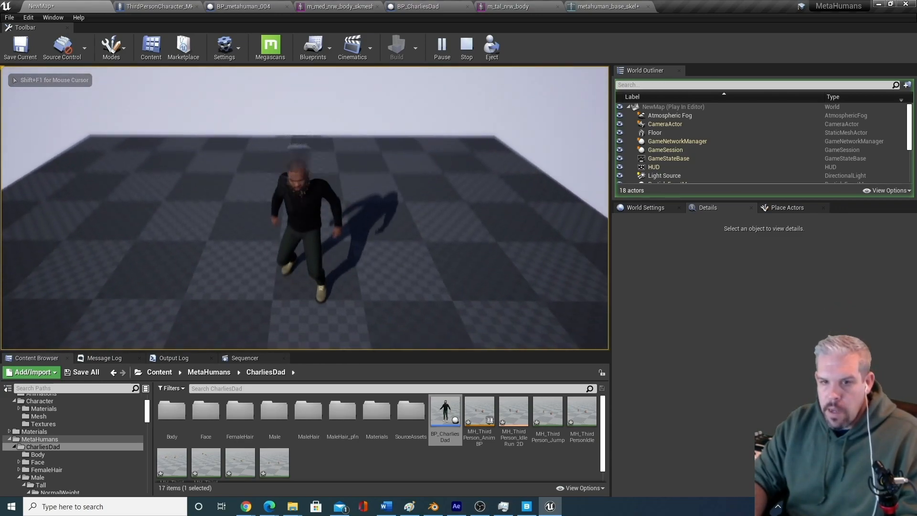
{"action": "key", "text": "a"}
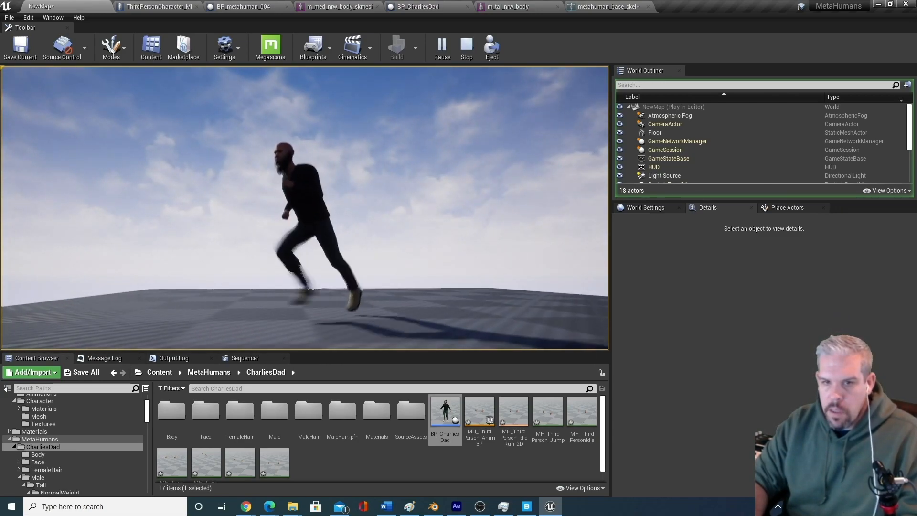
{"action": "key", "text": "w"}
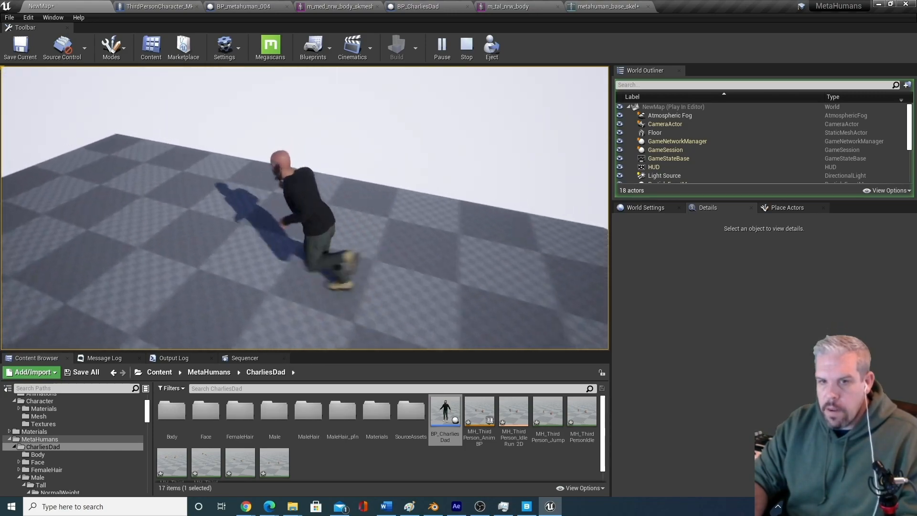
{"action": "key", "text": "s"}
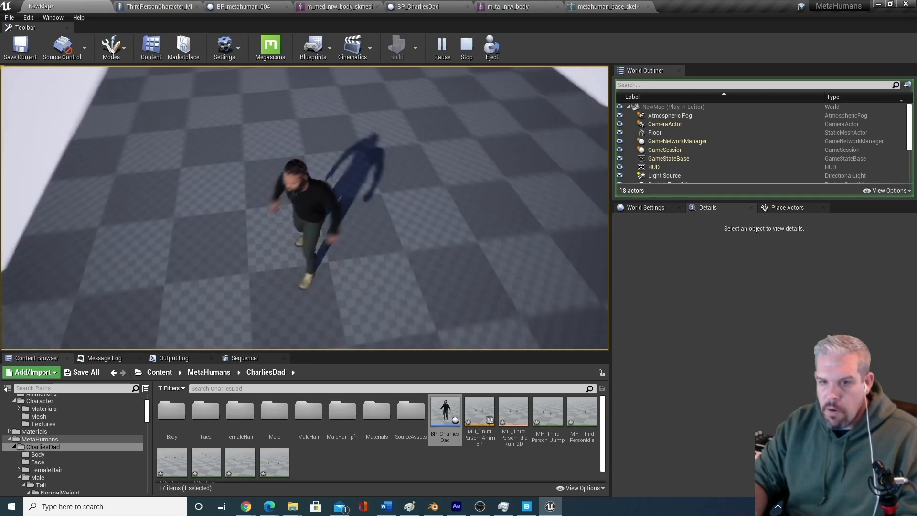
{"action": "key", "text": "w"}
{"action": "key", "text": "a"}
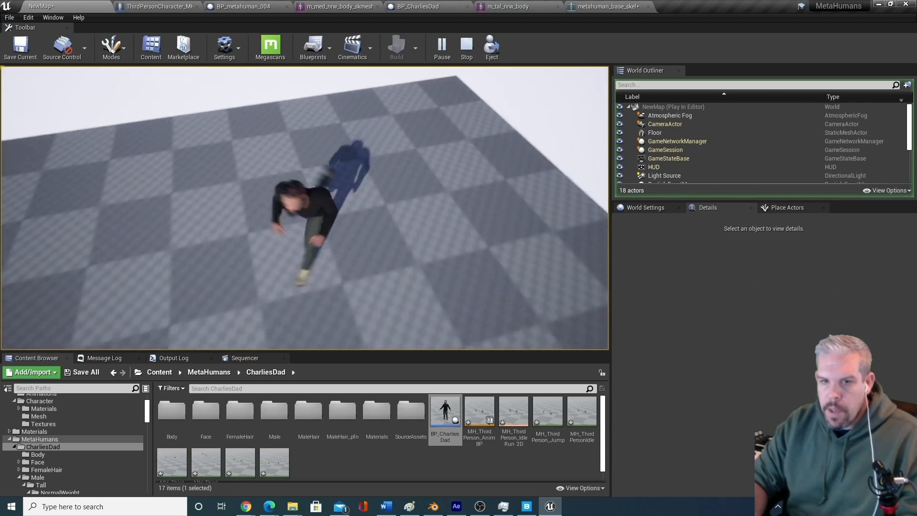
{"action": "key", "text": "s"}
{"action": "key", "text": "d"}
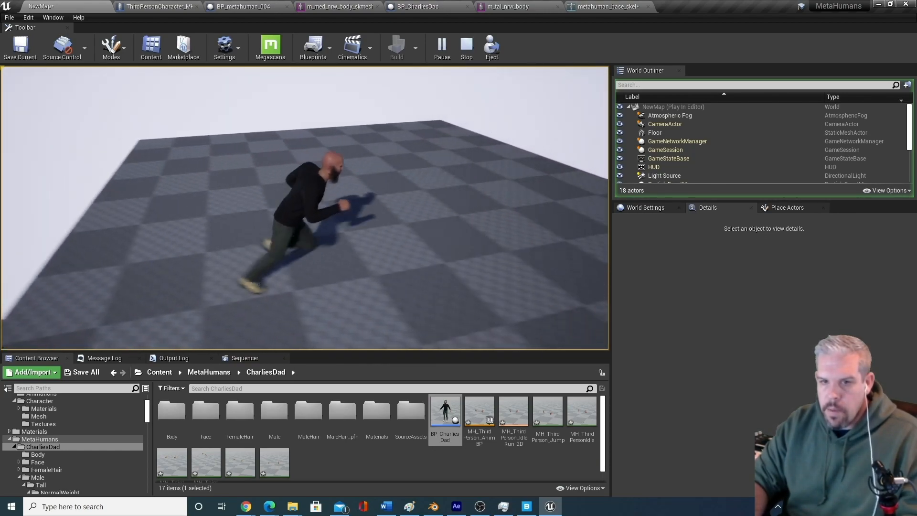
{"action": "key", "text": "w"}
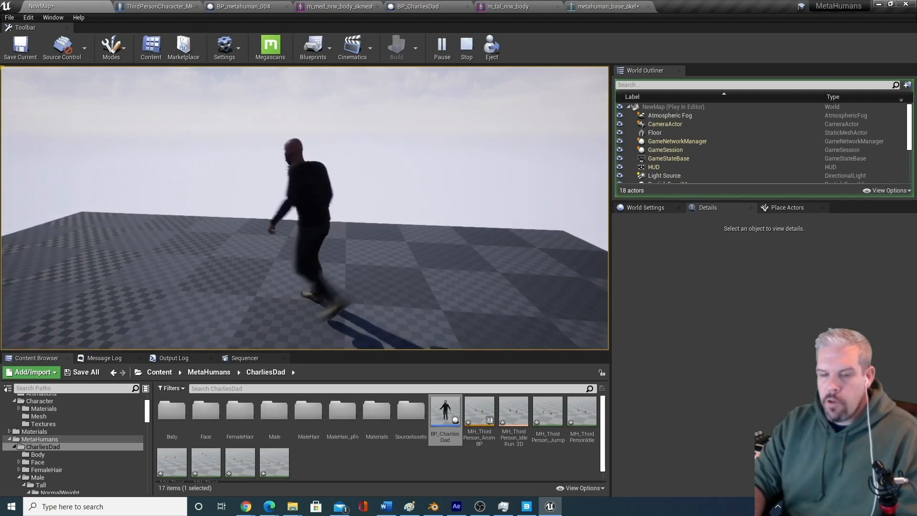
{"action": "key", "text": "a"}
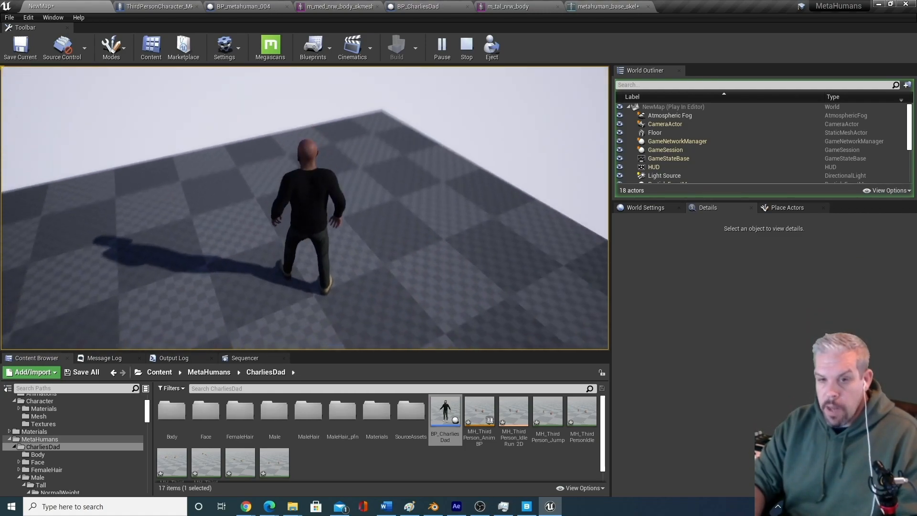
{"action": "key", "text": "a"}
{"action": "key", "text": "s"}
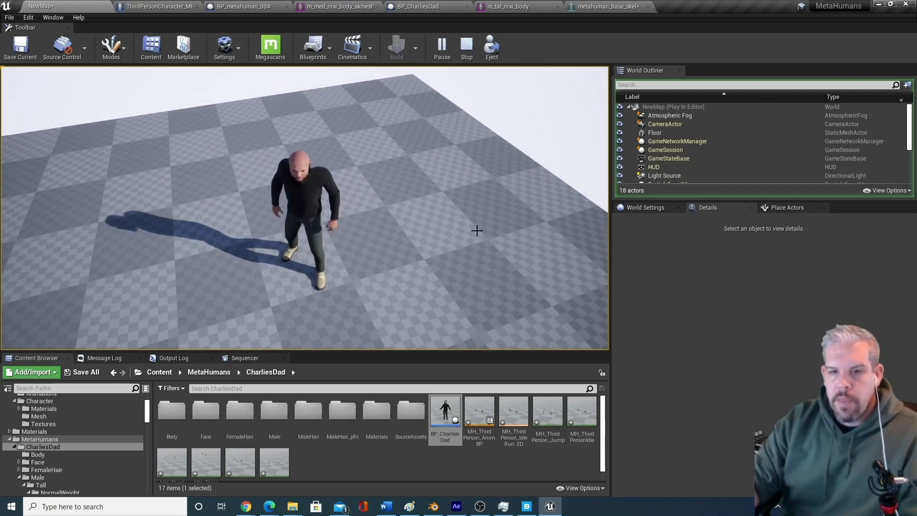
{"action": "key", "text": "Escape"}
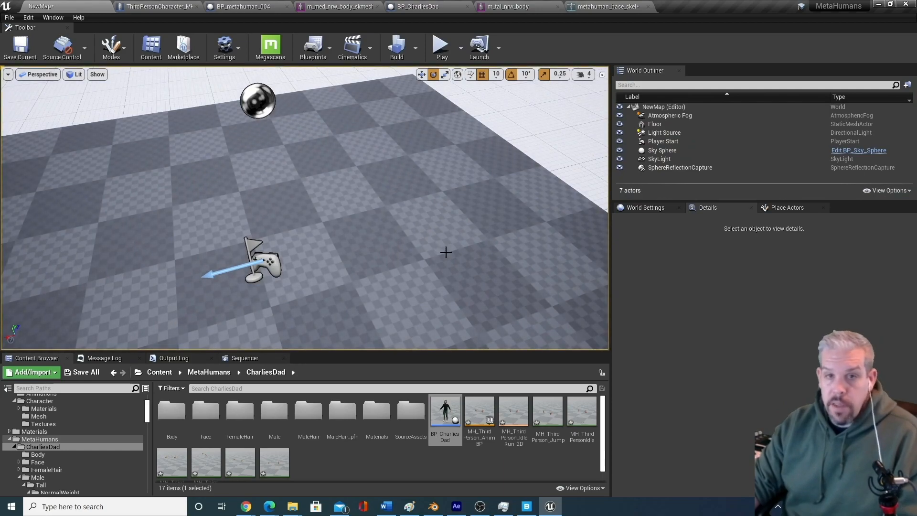
{"action": "left_click", "coordinate": [154, 6]}
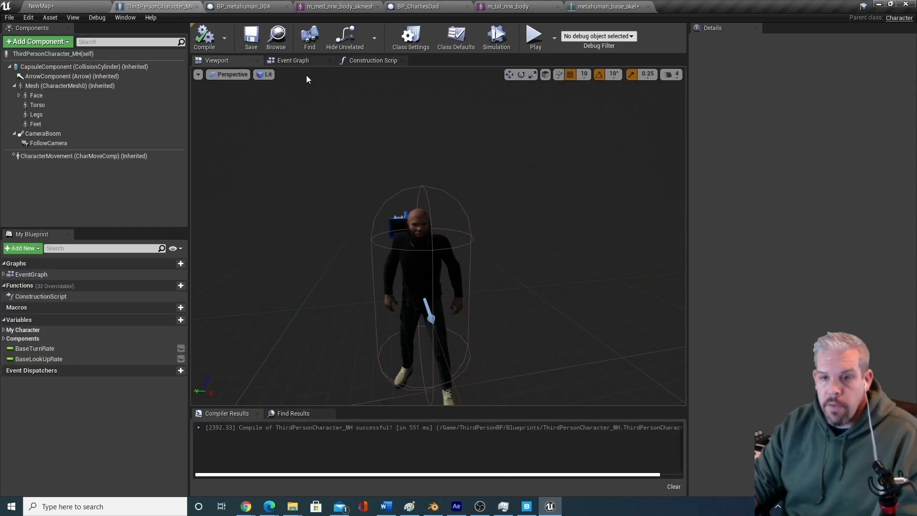
Locate the Mesh component's MH_ThirdPerson_AnimBP asset in the project, then open the MH_ThirdPersonWalk animation from the same folder and pause it.
{"action": "left_click", "coordinate": [53, 86]}
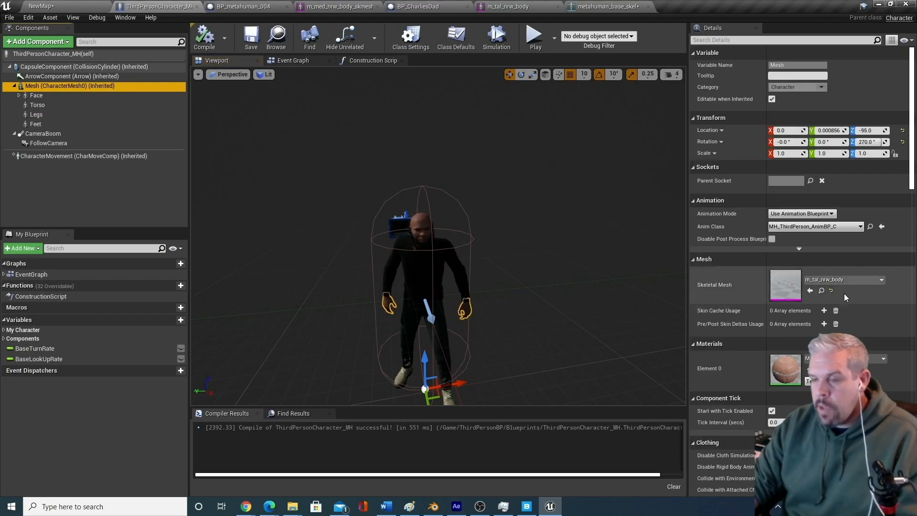
{"action": "left_click", "coordinate": [870, 227]}
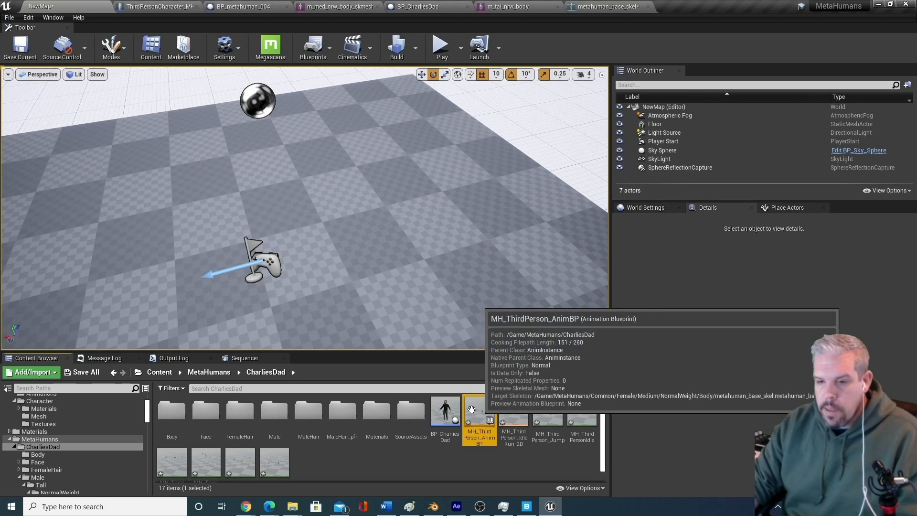
{"action": "scroll", "coordinate": [551, 450], "scroll_direction": "down", "scroll_amount": 1}
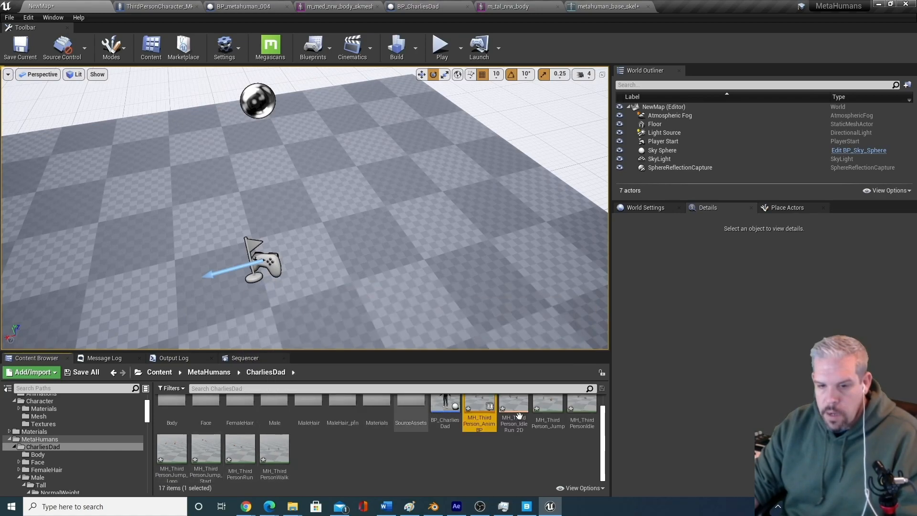
{"action": "double_click", "coordinate": [272, 443]}
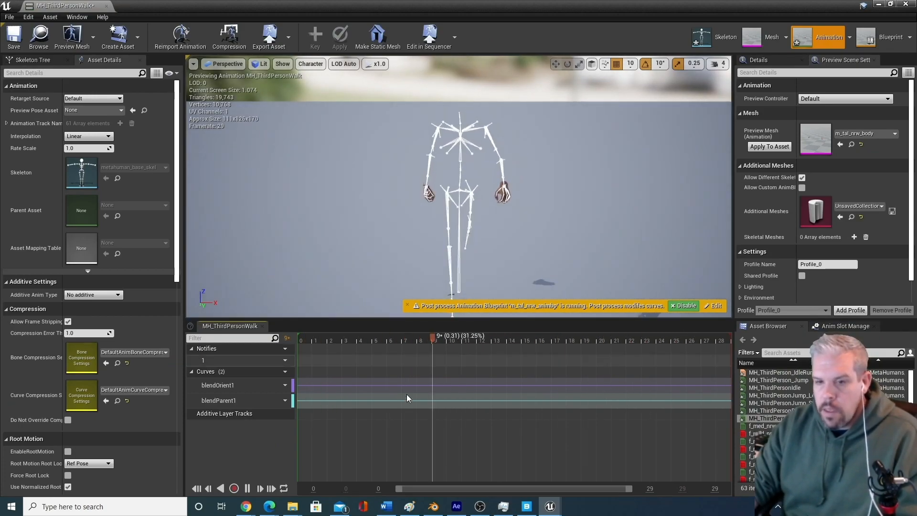
{"action": "left_click", "coordinate": [247, 488]}
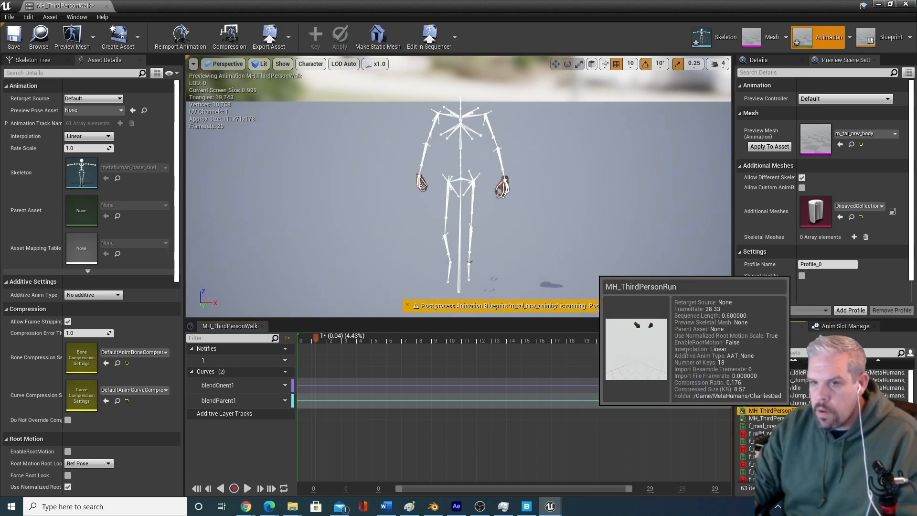
Preview the MH_ThirdPersonRun and jump loop animations, then open MH_ThirdPersonIdle for pose adjustments.
{"action": "double_click", "coordinate": [769, 411]}
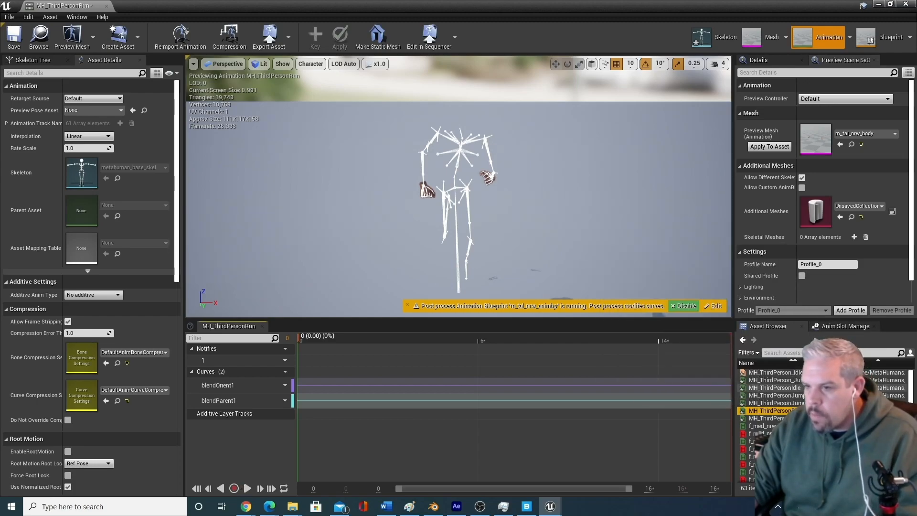
{"action": "double_click", "coordinate": [783, 395]}
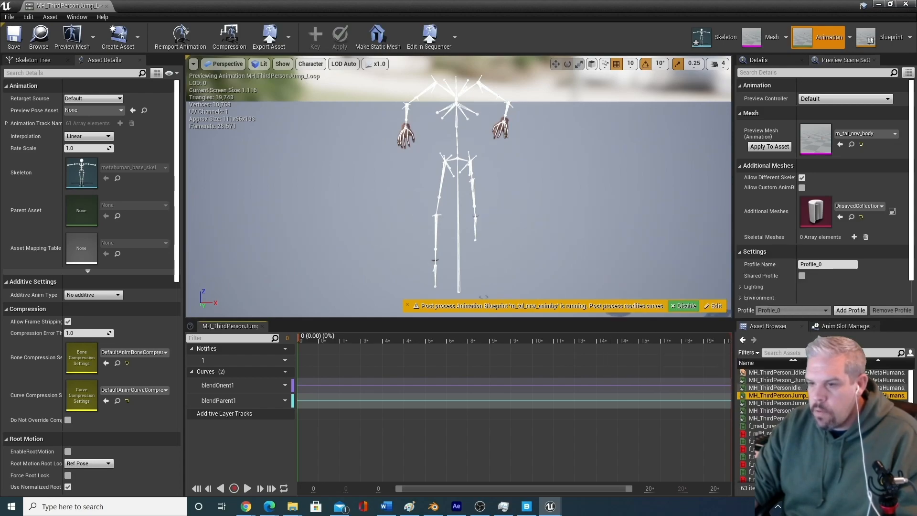
{"action": "double_click", "coordinate": [776, 388]}
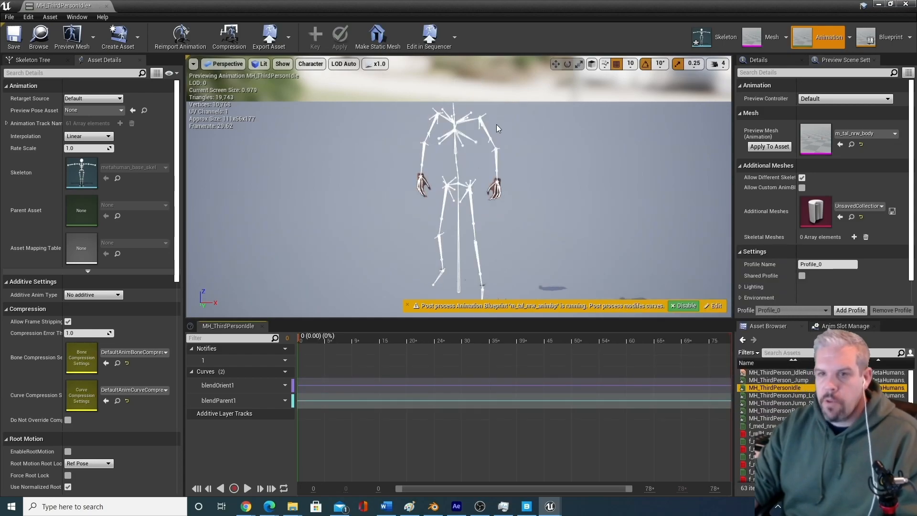
Rotate the upperarm_l bone in MH_ThirdPersonIdle so the left arm swings outward from the body.
{"action": "right_click_drag", "start_coordinate": [512, 177], "coordinate": [515, 171]}
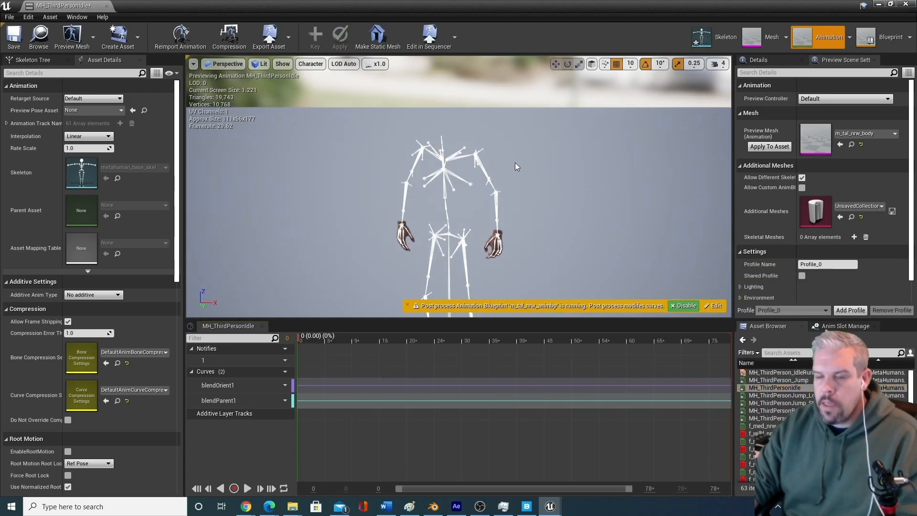
{"action": "left_click", "coordinate": [480, 160]}
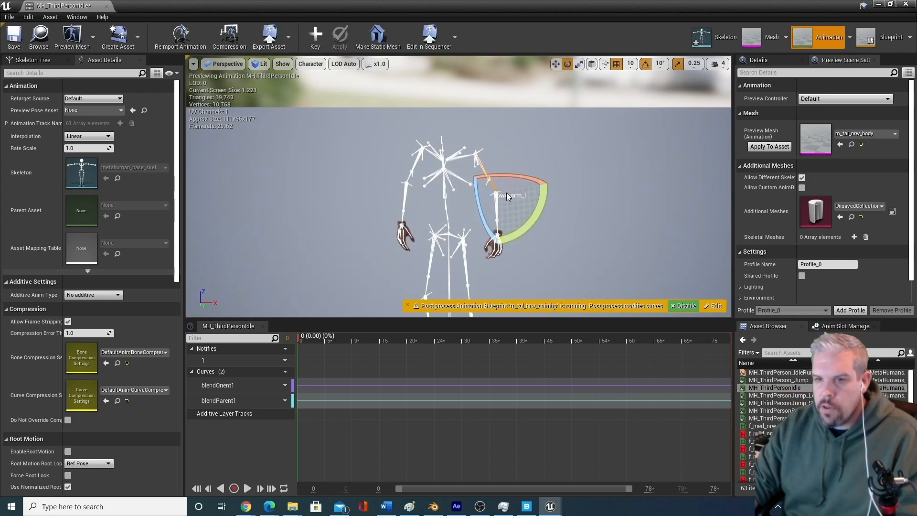
{"action": "left_click_drag", "start_coordinate": [528, 179], "coordinate": [529, 181]}
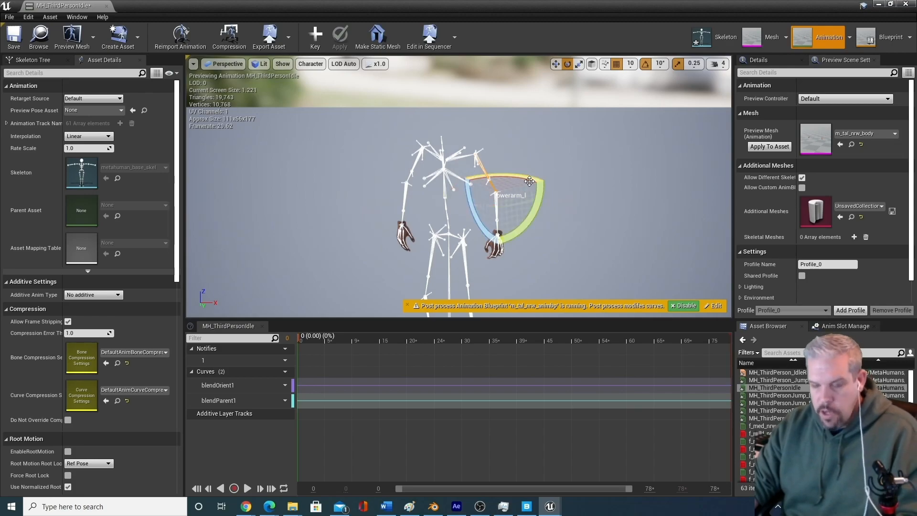
{"action": "mouse_move", "coordinate": [534, 154]}
{"action": "right_mouse_down"}
{"action": "mouse_move", "coordinate": [444, 196]}
{"action": "mouse_move", "coordinate": [539, 145]}
{"action": "right_mouse_up"}
{"action": "key", "text": "w"}
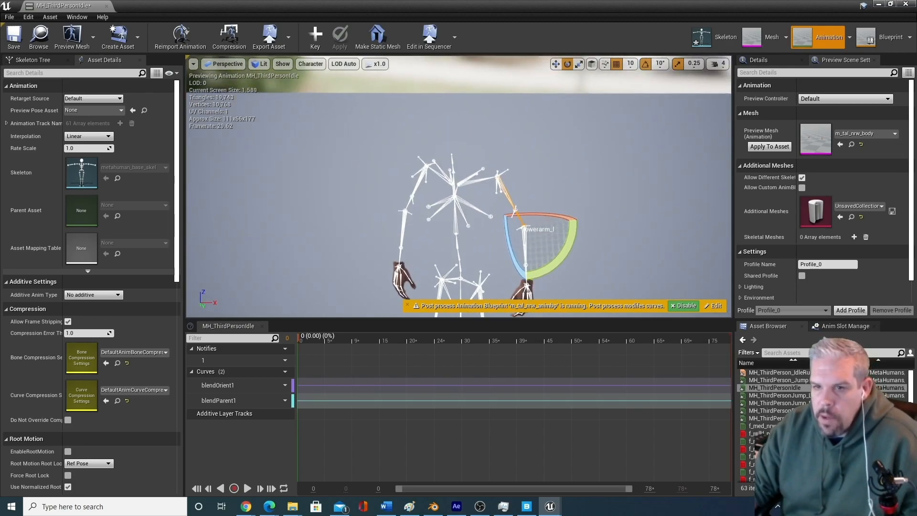
{"action": "left_click", "coordinate": [479, 180]}
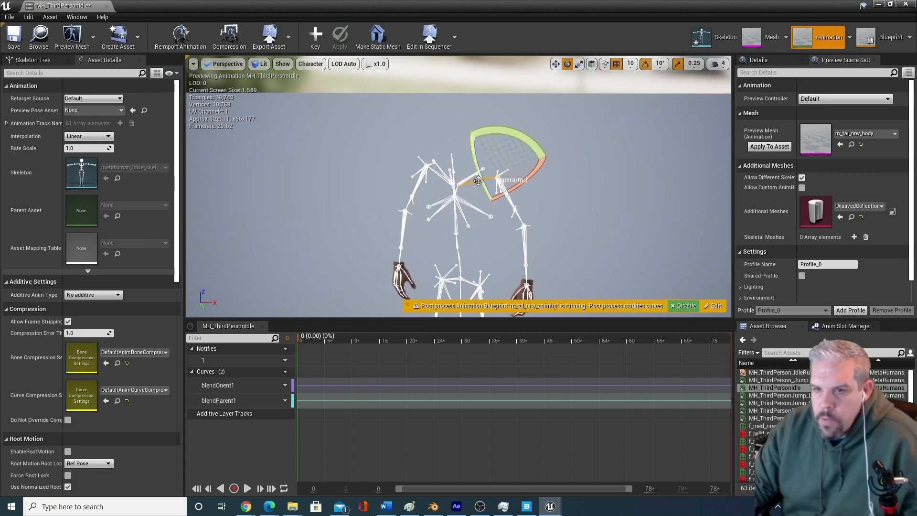
{"action": "left_click_drag", "start_coordinate": [529, 141], "coordinate": [543, 222]}
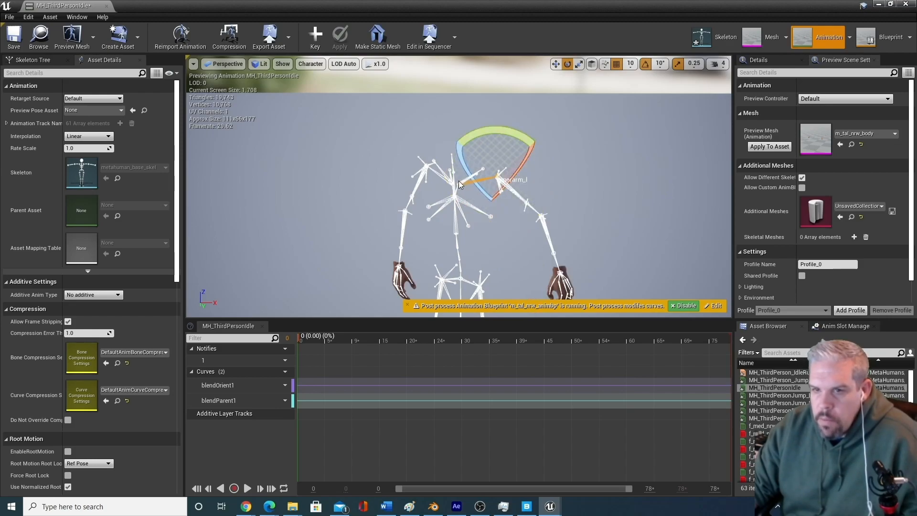
Try to rotate the clavicle_out_l bone and the neighbouring left shoulder bones in a close-up view.
{"action": "left_click", "coordinate": [459, 189]}
{"action": "left_click_drag", "start_coordinate": [479, 137], "coordinate": [480, 137]}
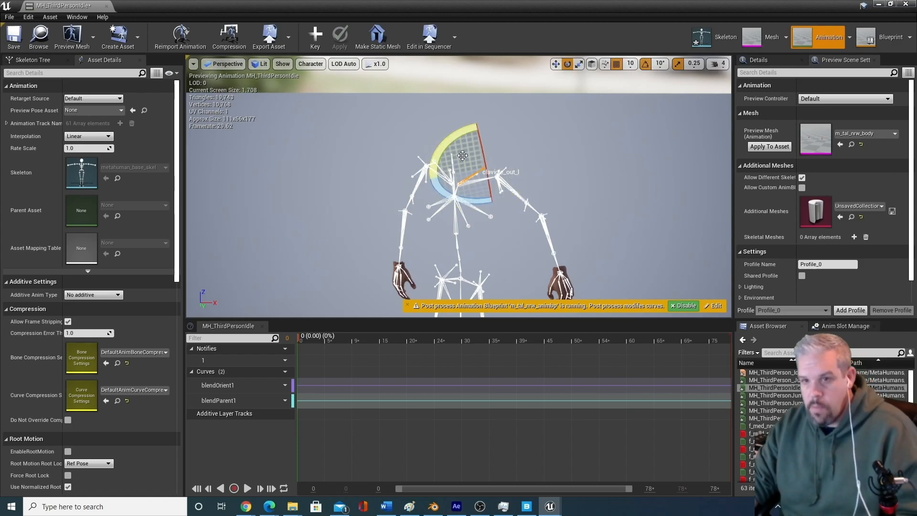
{"action": "left_click", "coordinate": [519, 196]}
{"action": "left_click_drag", "start_coordinate": [520, 197], "coordinate": [520, 143]}
{"action": "right_click_drag", "start_coordinate": [520, 196], "coordinate": [542, 157]}
{"action": "middle_click_drag", "start_coordinate": [519, 196], "coordinate": [519, 234]}
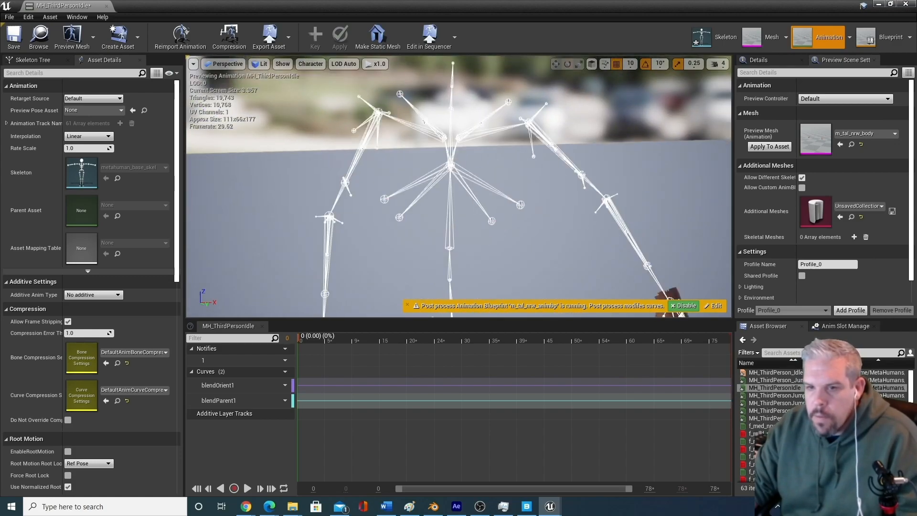
{"action": "left_click", "coordinate": [498, 128]}
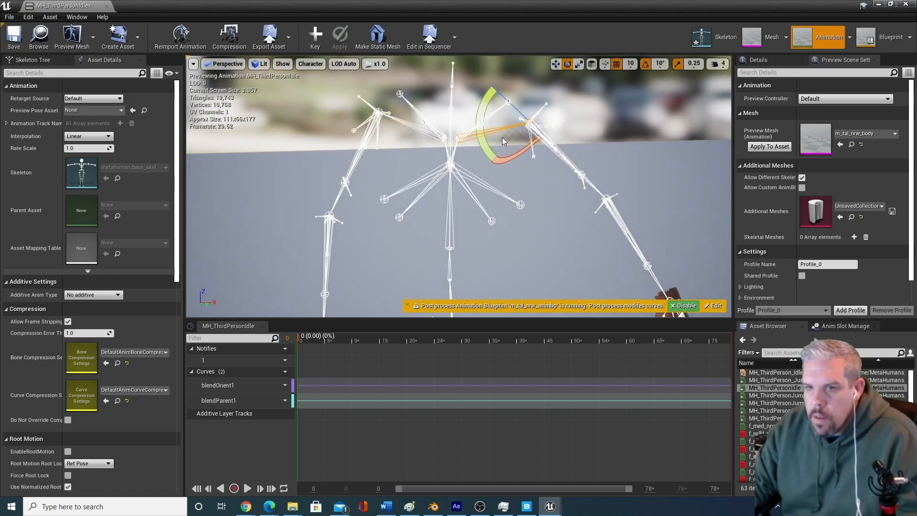
{"action": "mouse_move", "coordinate": [526, 143]}
{"action": "left_mouse_down"}
{"action": "mouse_move", "coordinate": [535, 135]}
{"action": "mouse_move", "coordinate": [479, 111]}
{"action": "left_mouse_up"}
{"action": "left_click", "coordinate": [473, 132]}
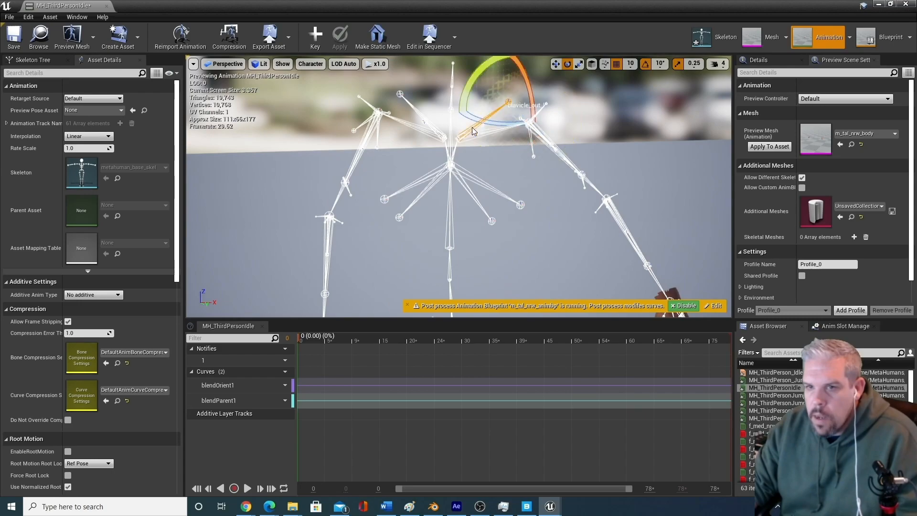
{"action": "left_click_drag", "start_coordinate": [529, 82], "coordinate": [546, 134]}
Rotate the left clavicle bone at the top of the spine so the left shoulder drops lower.
{"action": "left_click", "coordinate": [455, 159]}
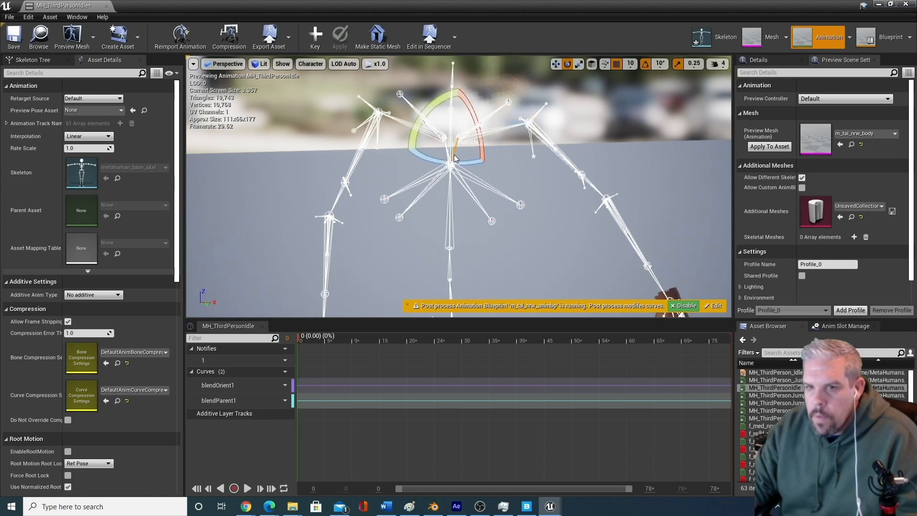
{"action": "left_click_drag", "start_coordinate": [428, 106], "coordinate": [508, 147]}
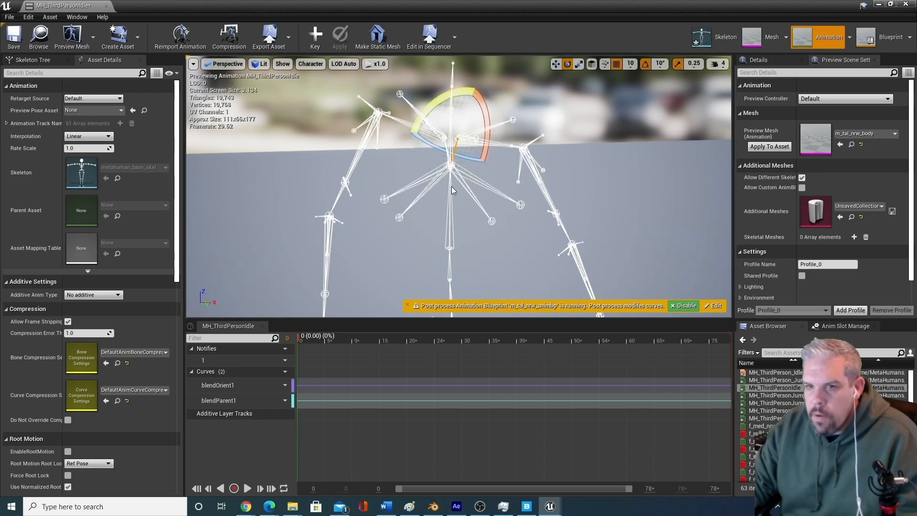
{"action": "left_click", "coordinate": [448, 160]}
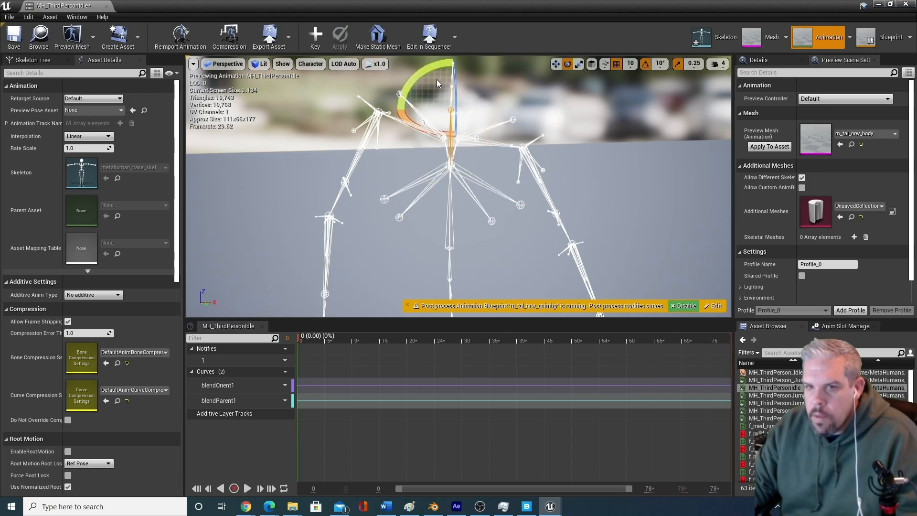
{"action": "left_click_drag", "start_coordinate": [423, 76], "coordinate": [423, 79]}
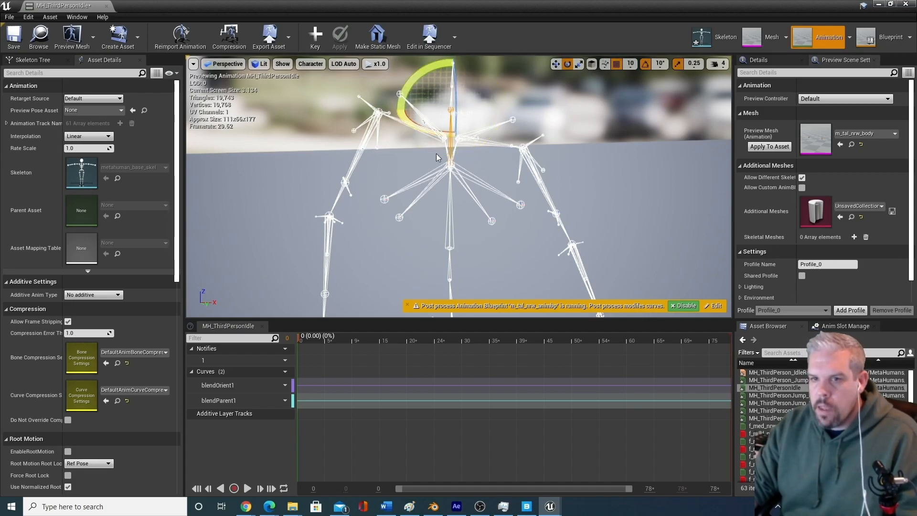
Rotate the right clavicle bone by -20 degrees, then by 10 degrees, to bring the right shoulder level with the left one.
{"action": "right_click_drag", "start_coordinate": [430, 156], "coordinate": [507, 173]}
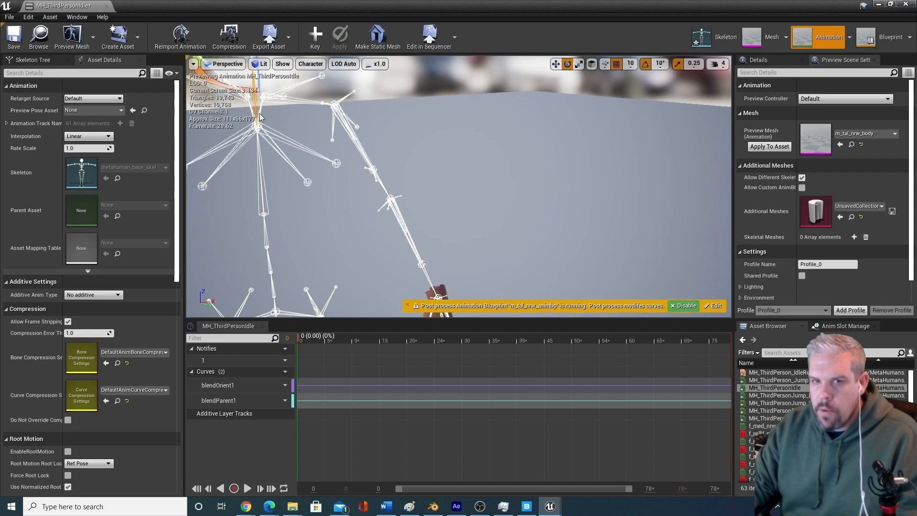
{"action": "right_click_drag", "start_coordinate": [430, 164], "coordinate": [334, 130]}
{"action": "left_click_drag", "start_coordinate": [547, 162], "coordinate": [565, 194]}
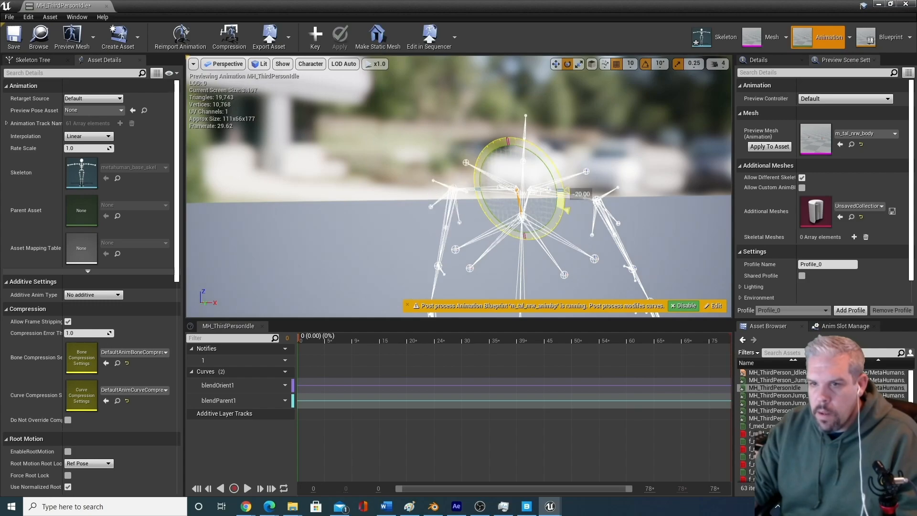
{"action": "scroll", "coordinate": [549, 206], "scroll_direction": "down", "scroll_amount": 3}
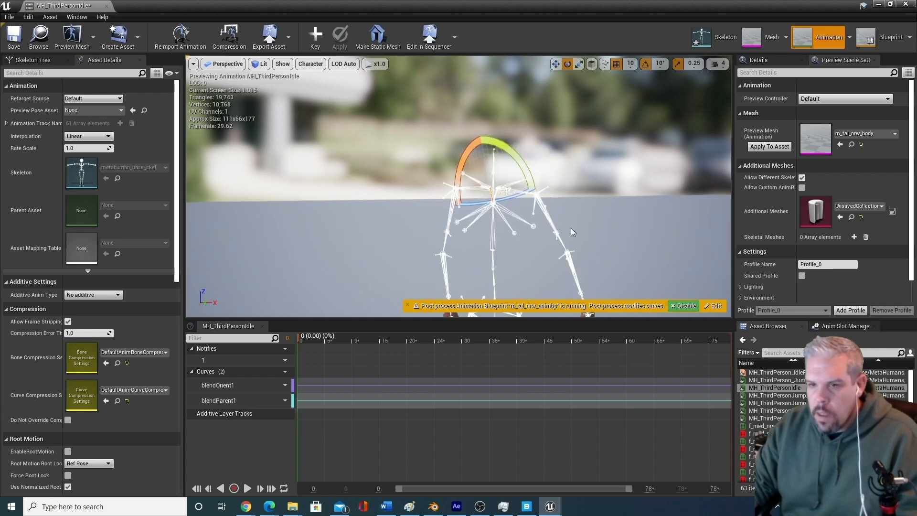
{"action": "right_click_drag", "start_coordinate": [580, 234], "coordinate": [569, 231]}
{"action": "scroll", "coordinate": [578, 245], "scroll_direction": "down", "scroll_amount": 3}
{"action": "middle_click_drag", "start_coordinate": [572, 203], "coordinate": [580, 224]}
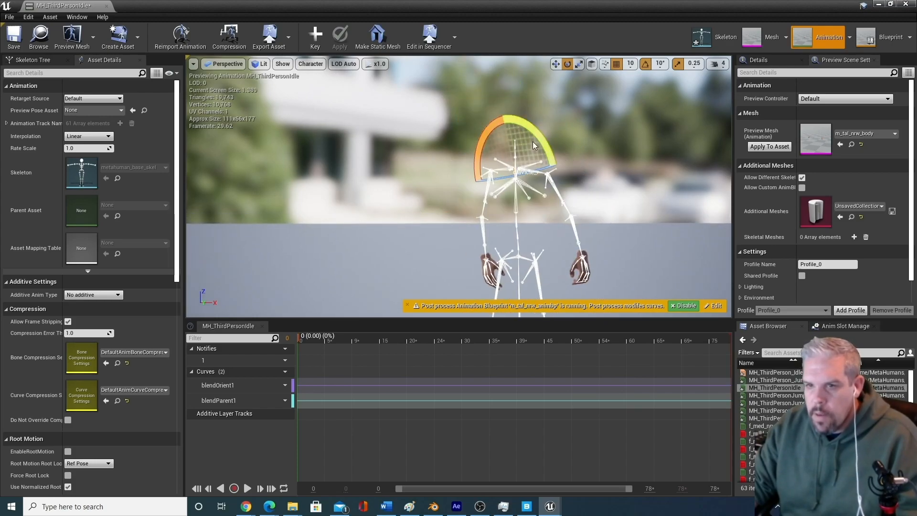
{"action": "left_click_drag", "start_coordinate": [537, 137], "coordinate": [558, 166]}
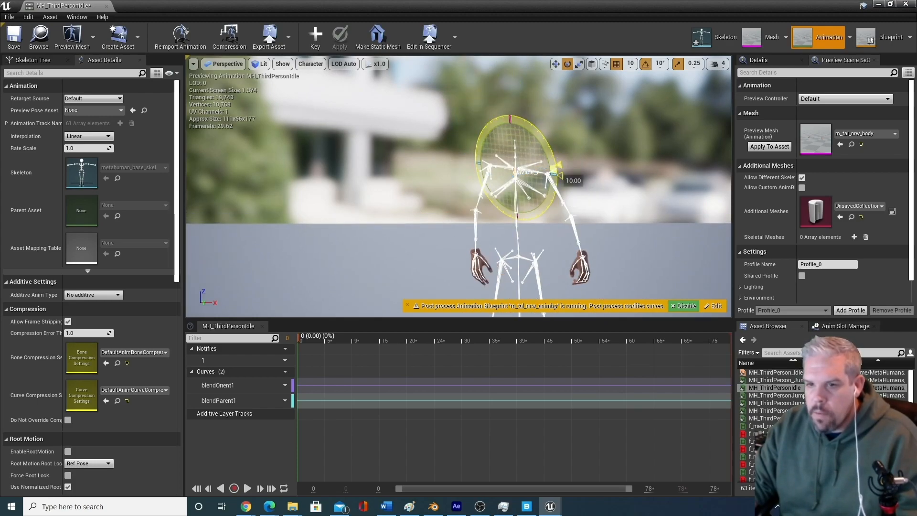
Deselect the bone, save the MH_ThirdPersonIdle animation and close its editor.
{"action": "left_click", "coordinate": [624, 147]}
{"action": "scroll", "coordinate": [621, 149], "scroll_direction": "down", "scroll_amount": 4}
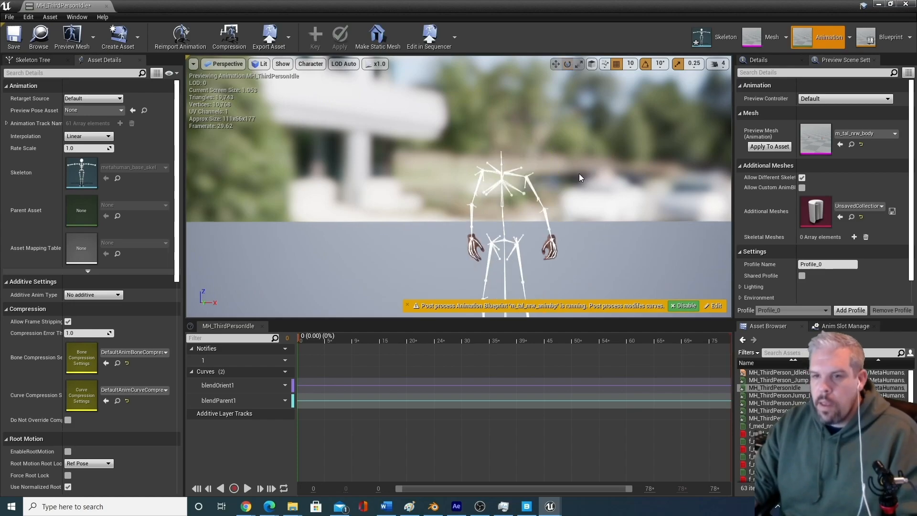
{"action": "left_click", "coordinate": [12, 42]}
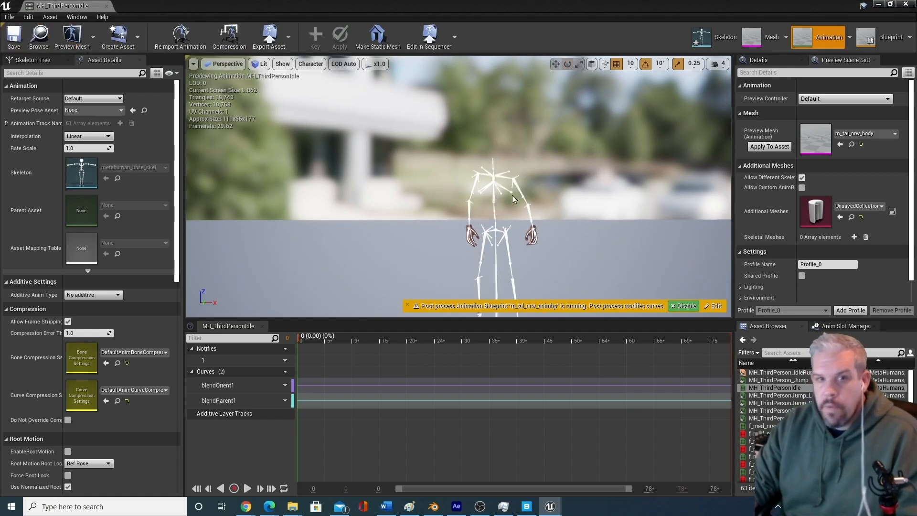
{"action": "left_click", "coordinate": [107, 6]}
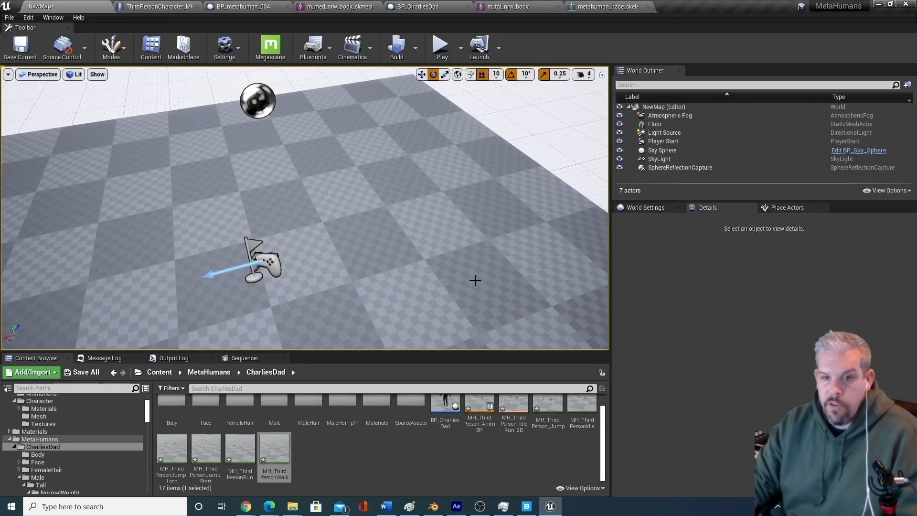
Play NewMap and move the MetaHuman in several directions to check its idle stance and running from different angles.
{"action": "left_click", "coordinate": [436, 46]}
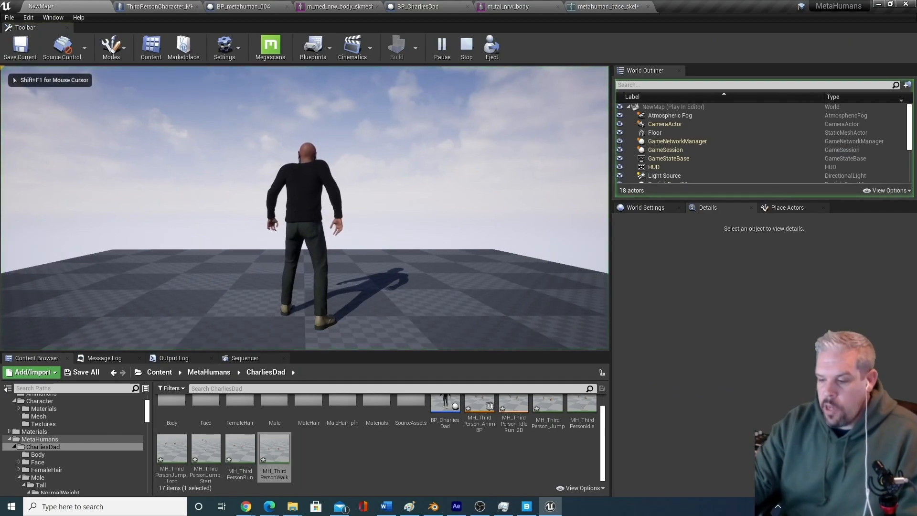
{"action": "key", "text": "a"}
{"action": "key", "text": "d"}
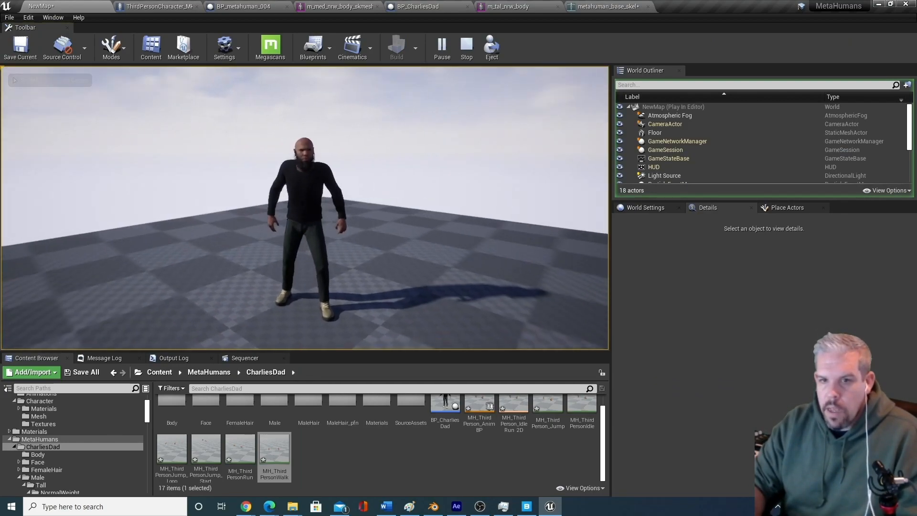
{"action": "key", "text": "s"}
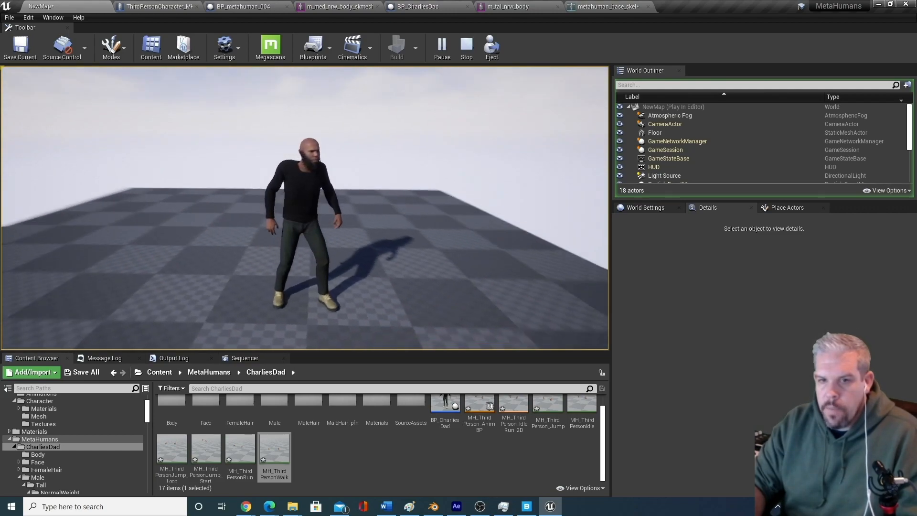
{"action": "key", "text": "d"}
{"action": "key", "text": "a"}
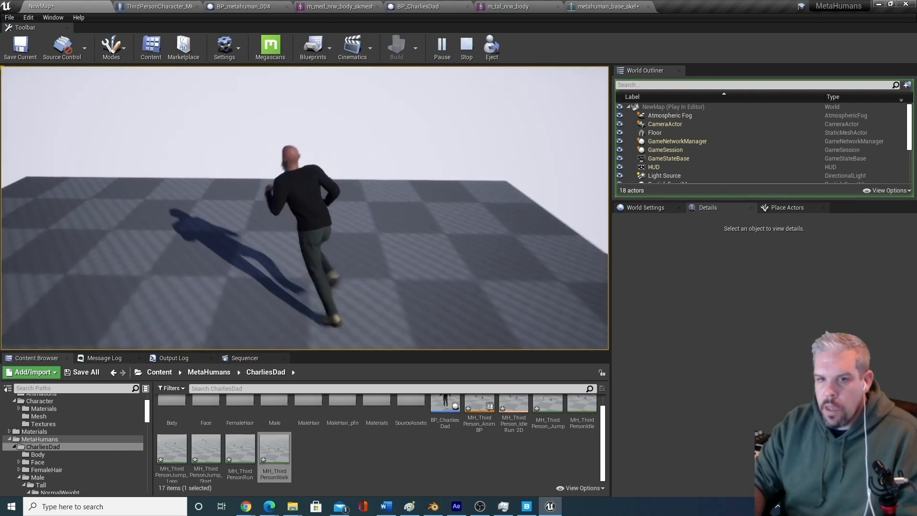
{"action": "key", "text": "d"}
{"action": "key", "text": "a"}
{"action": "key", "text": "d"}
{"action": "key", "text": "s"}
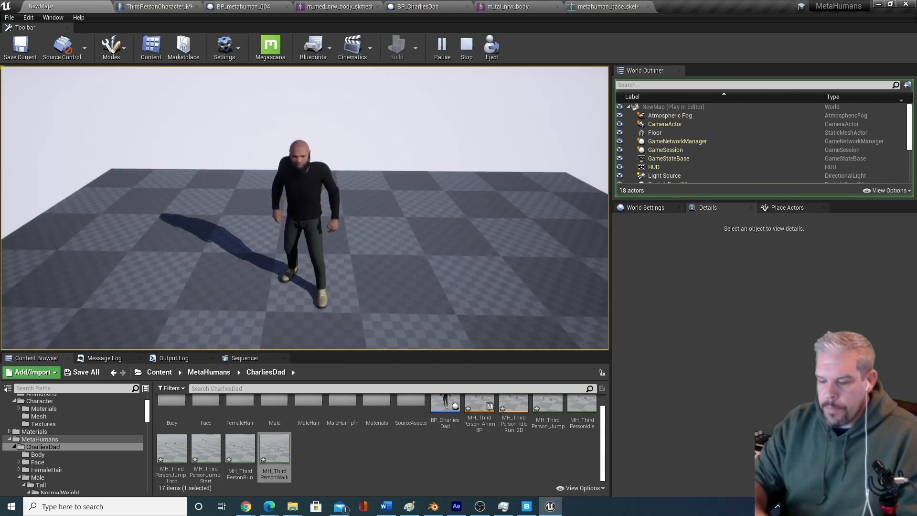
Stop the NewMap play session and open the MetaThirdPerson project.
{"action": "key", "text": "Escape"}
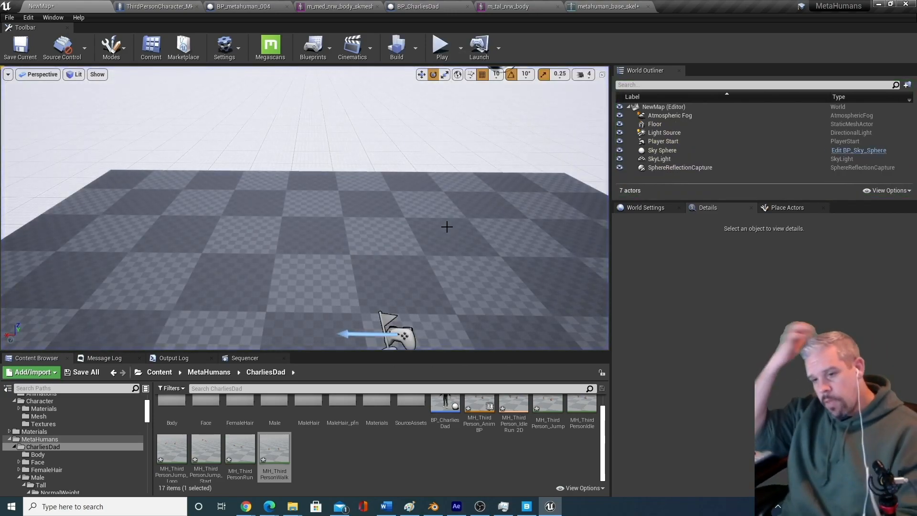
{"action": "right_click_drag", "start_coordinate": [446, 227], "coordinate": [447, 227]}
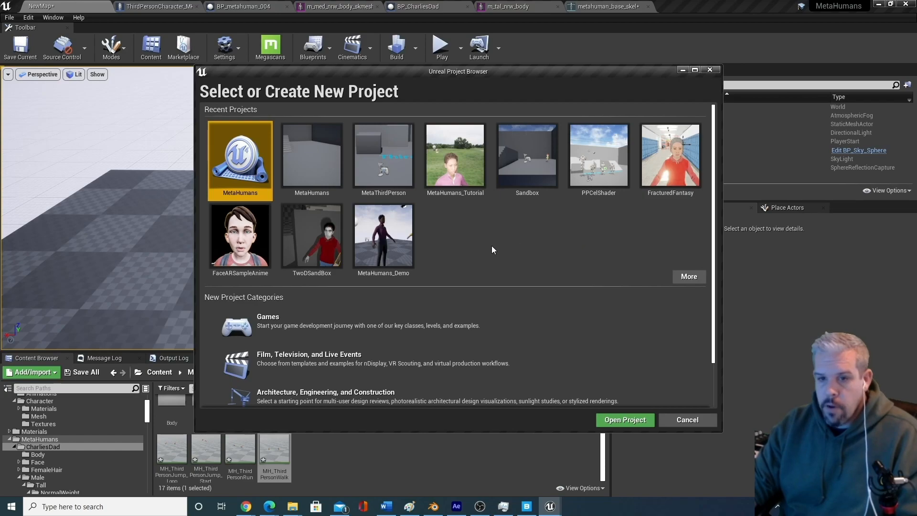
{"action": "left_click", "coordinate": [406, 190]}
{"action": "left_click", "coordinate": [614, 420]}
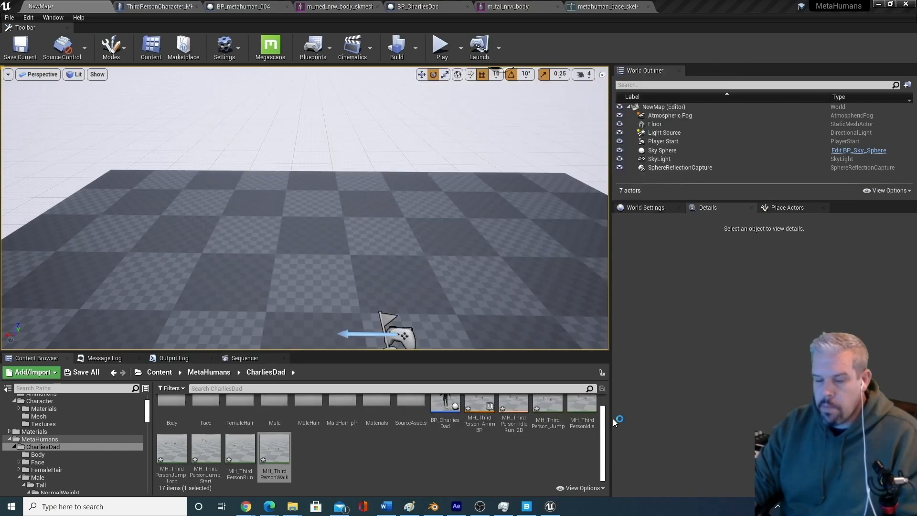
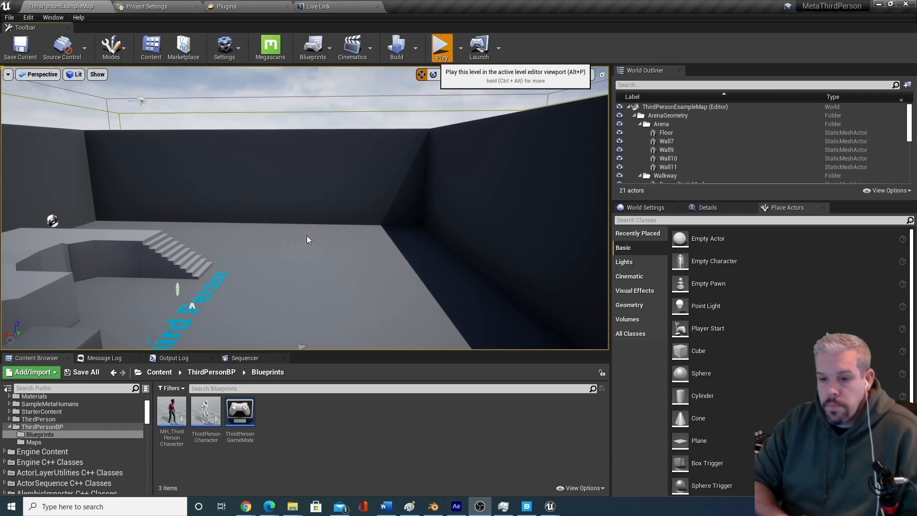
Play ThirdPersonExampleMap and run the MetaHuman in several directions to check its animations, ending the play session when finished.
{"action": "key", "text": "alt+p"}
{"action": "key", "text": "w"}
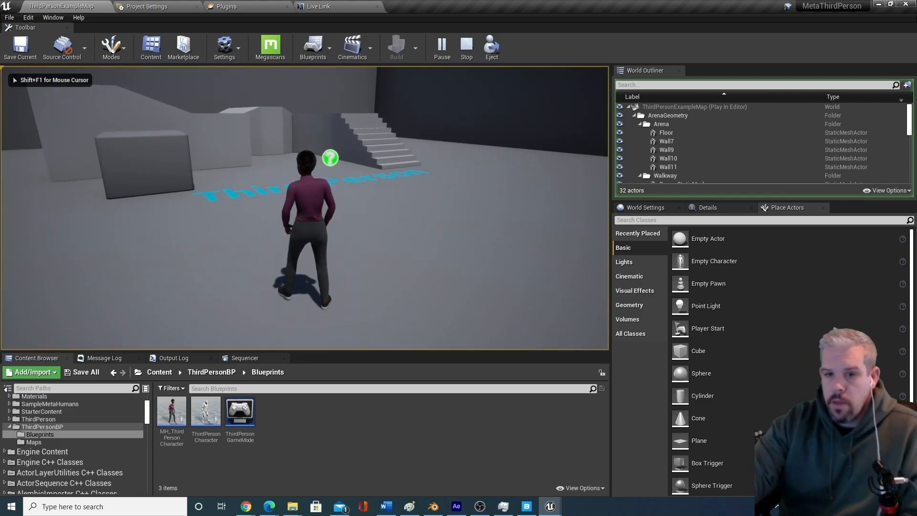
{"action": "key", "text": "w"}
{"action": "key", "text": "s"}
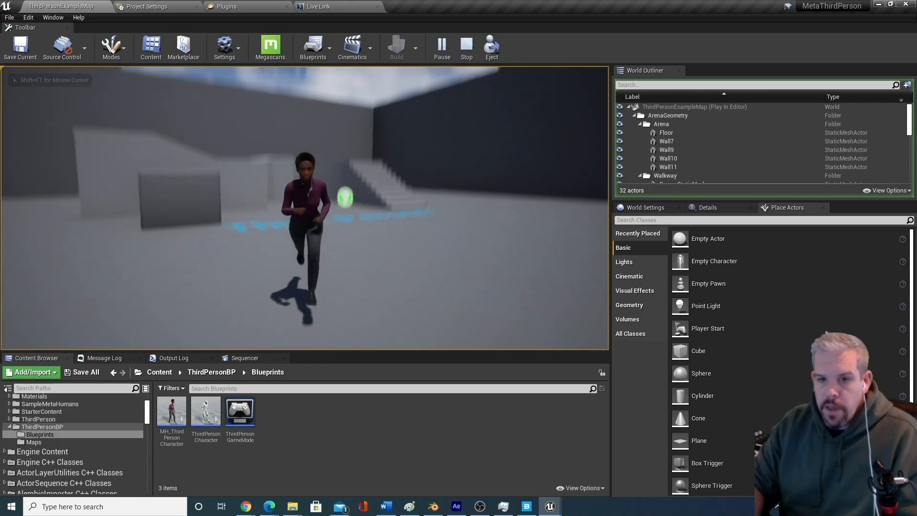
{"action": "key", "text": "a"}
{"action": "key", "text": "w"}
{"action": "key", "text": "d"}
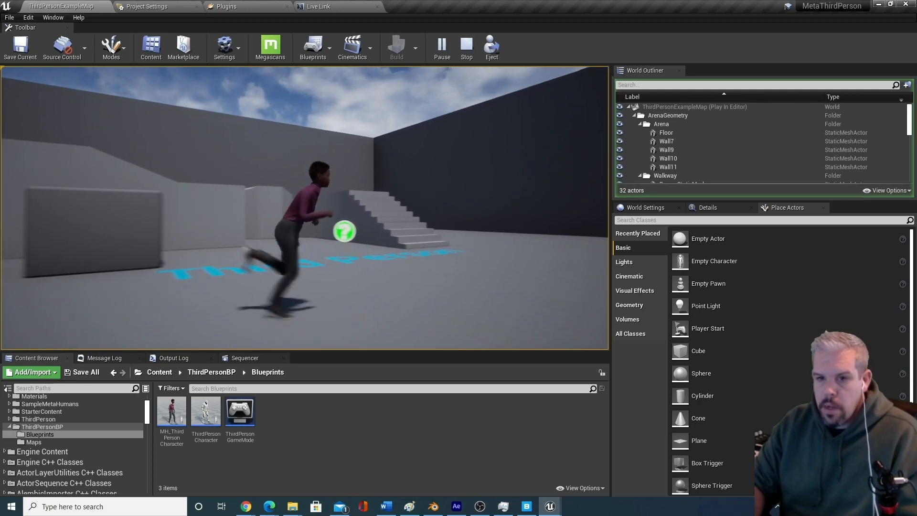
{"action": "key", "text": "d"}
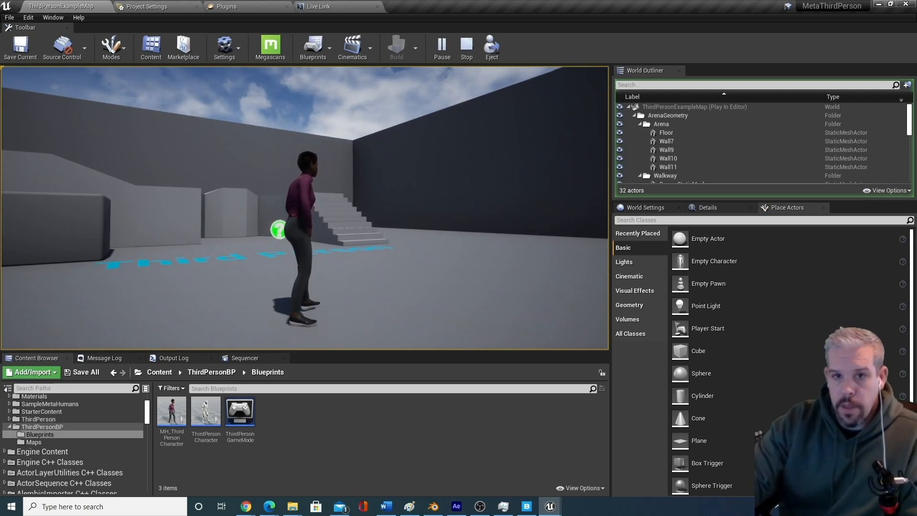
{"action": "key", "text": "Escape"}
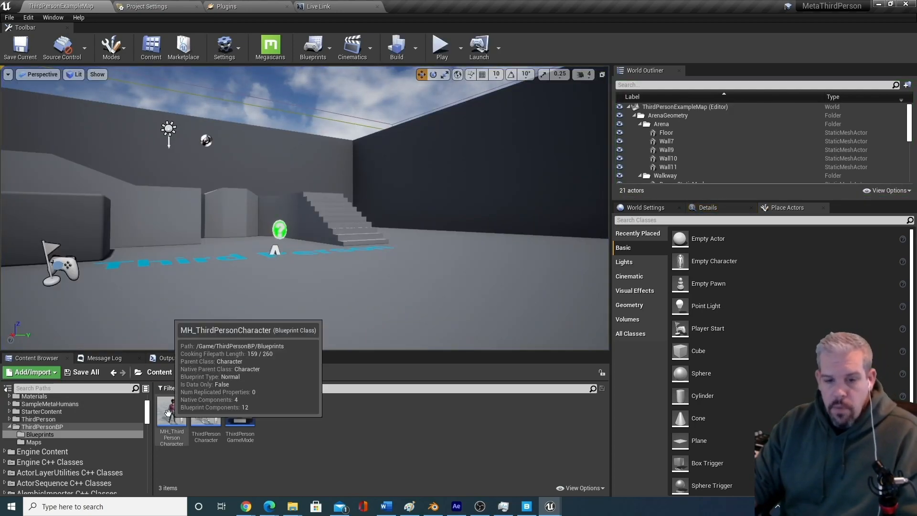
Open the MH_ThirdPersonCharacter blueprint's viewport and inspect the Anim Class settings of the Mesh and Torso components.
{"action": "double_click", "coordinate": [161, 415]}
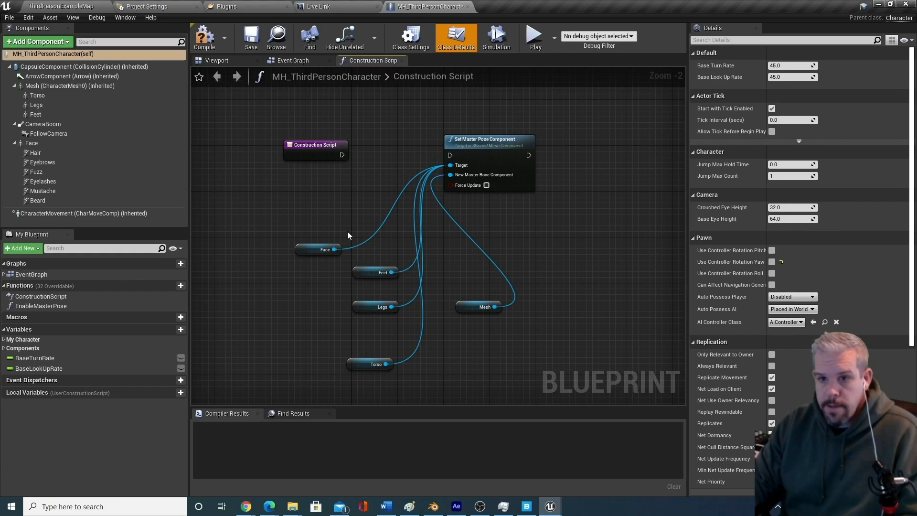
{"action": "left_click", "coordinate": [217, 61]}
{"action": "left_click", "coordinate": [85, 89]}
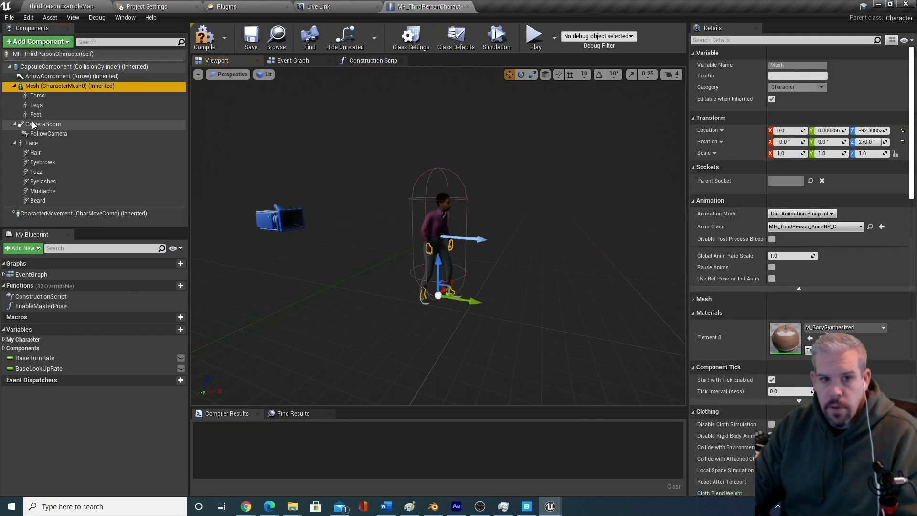
{"action": "left_click", "coordinate": [39, 95]}
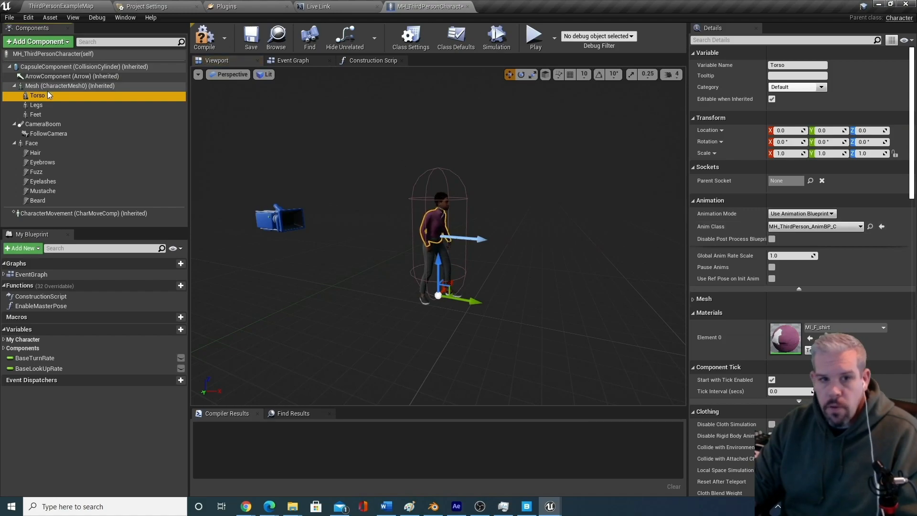
Set the Legs component's Anim Class to MH_ThirdPerson_AnimBP.
{"action": "left_click", "coordinate": [38, 106]}
{"action": "left_click", "coordinate": [815, 227]}
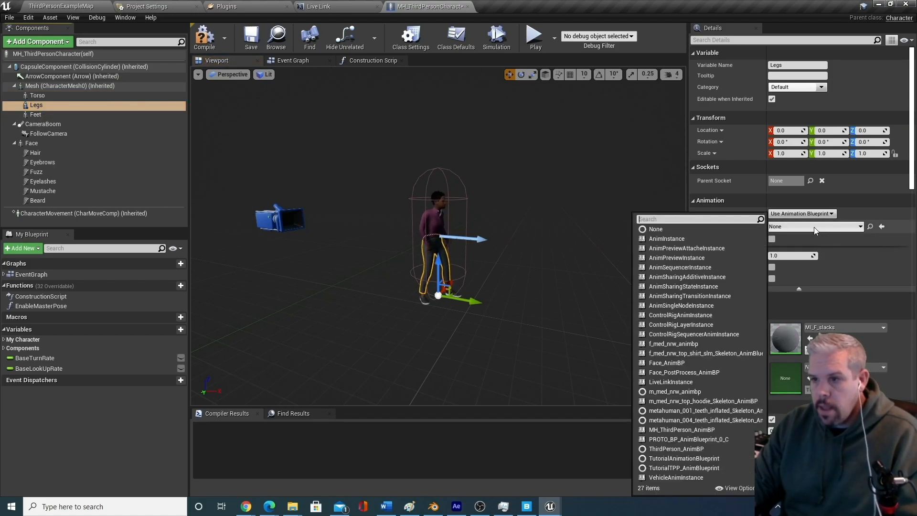
{"action": "left_click", "coordinate": [44, 96]}
{"action": "left_click", "coordinate": [40, 107]}
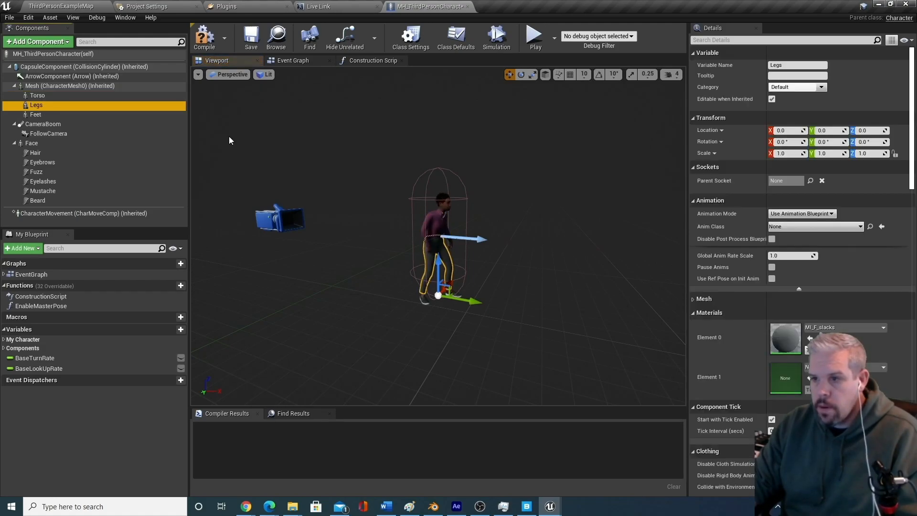
{"action": "left_click", "coordinate": [790, 226]}
{"action": "left_click", "coordinate": [682, 429]}
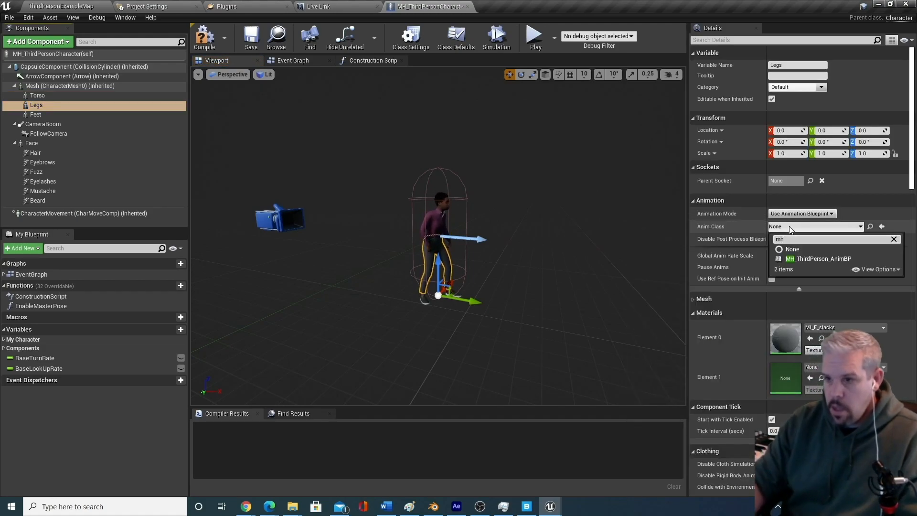
Set the Feet component's Anim Class to MH_ThirdPerson_AnimBP.
{"action": "left_click", "coordinate": [36, 114]}
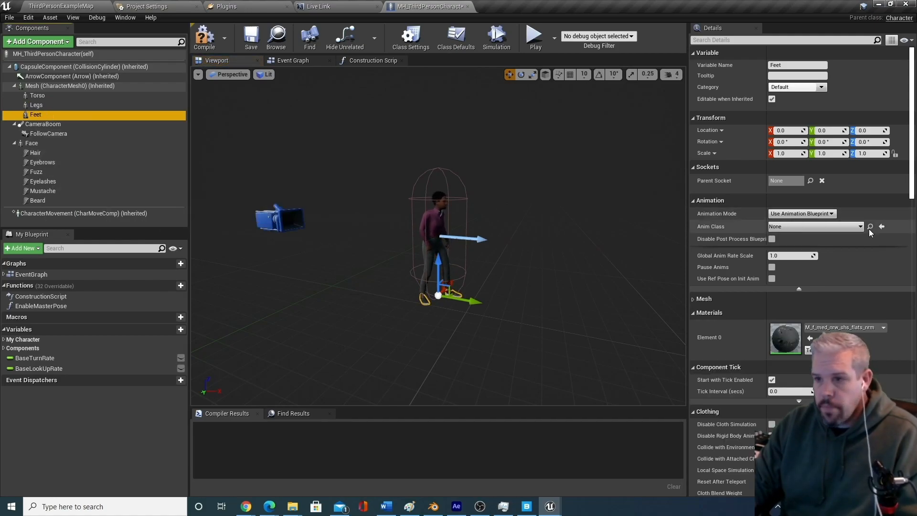
{"action": "left_click", "coordinate": [810, 227]}
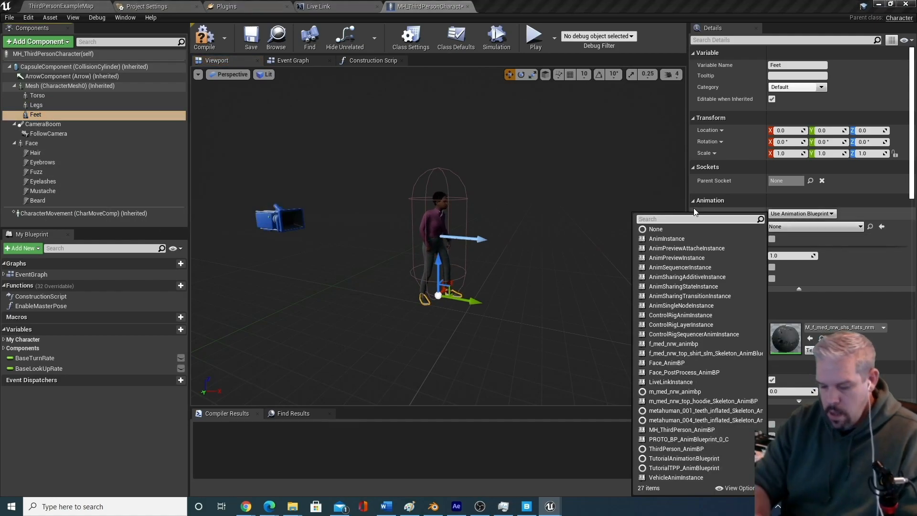
{"action": "type", "text": "mh"}
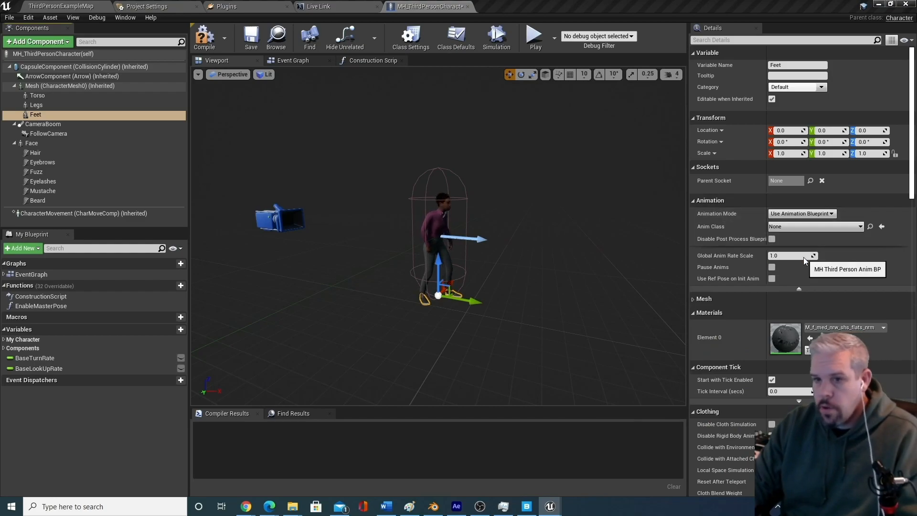
Attach the Face component with its hair parts to Mesh, and compile and save the blueprint.
{"action": "left_click", "coordinate": [32, 143]}
{"action": "left_click_drag", "start_coordinate": [31, 143], "coordinate": [46, 90]}
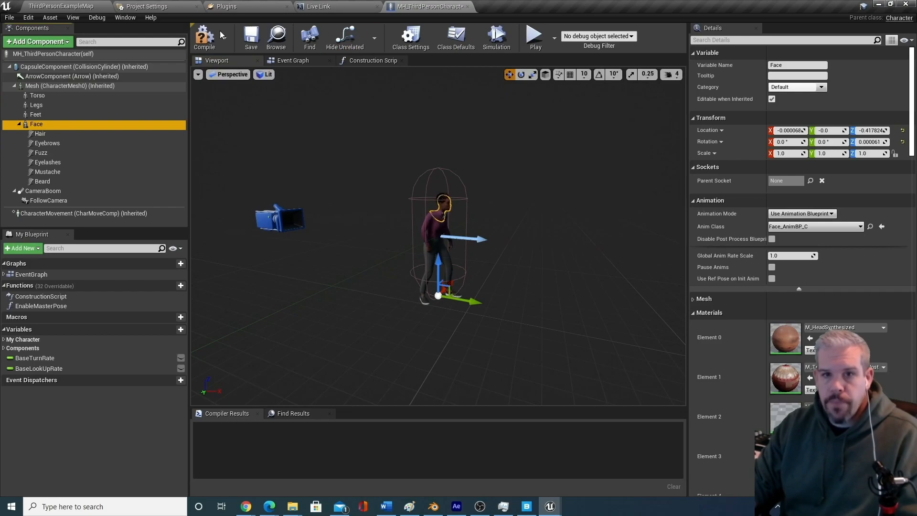
{"action": "left_click", "coordinate": [204, 37]}
{"action": "left_click", "coordinate": [252, 39]}
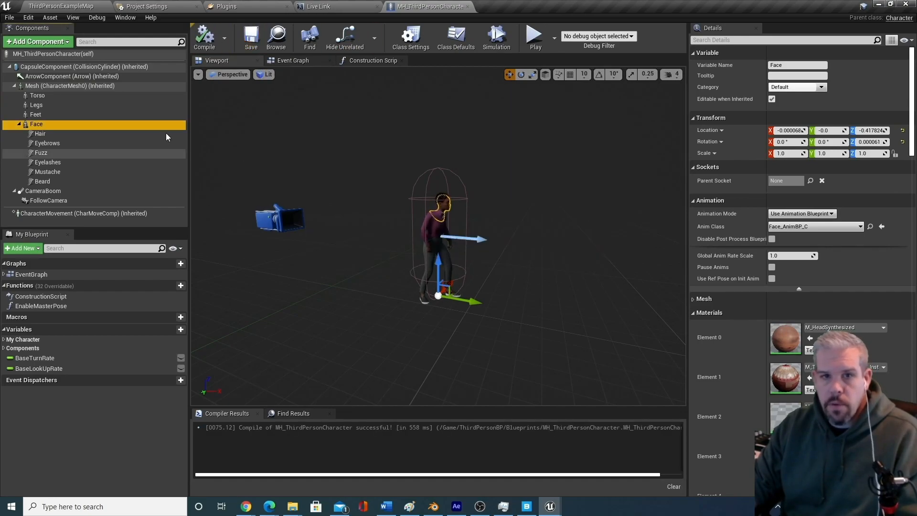
Play ThirdPersonExampleMap and move the character around to check how the head follows the body, and stop playing.
{"action": "left_click", "coordinate": [61, 7]}
{"action": "left_click", "coordinate": [468, 234]}
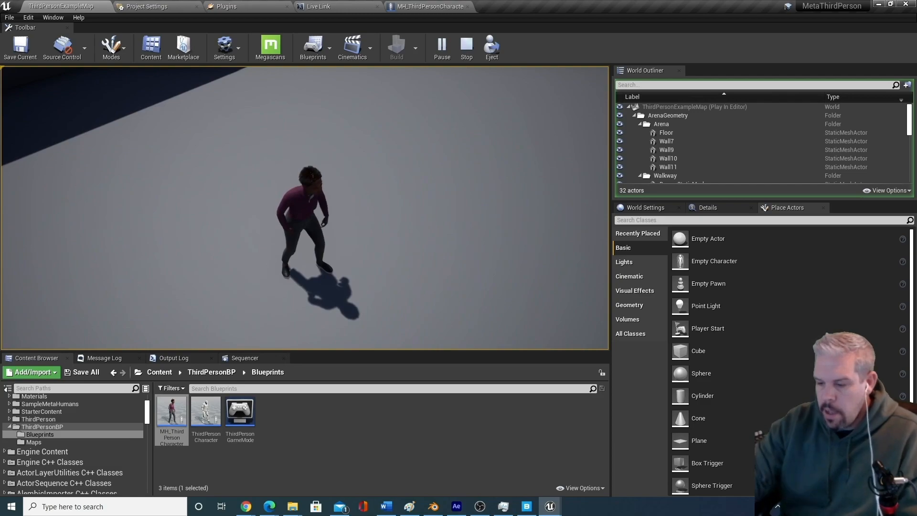
{"action": "key", "text": "s"}
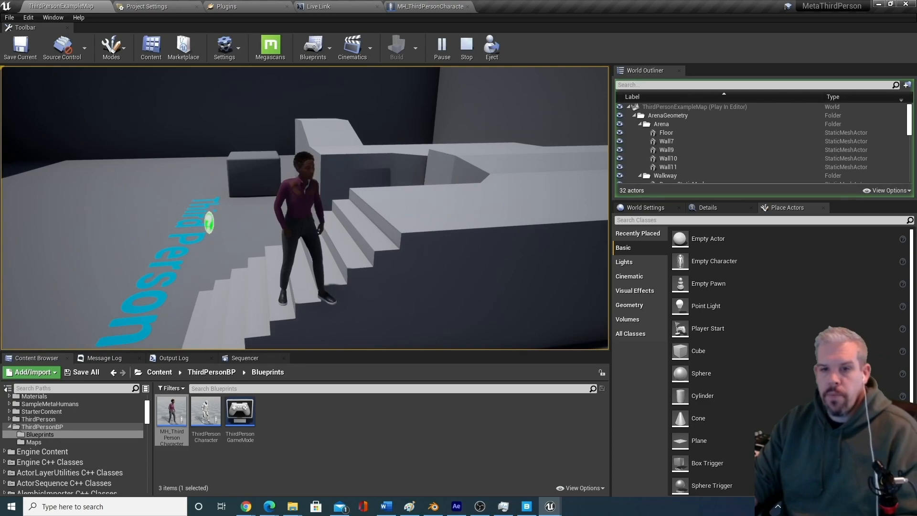
{"action": "key", "text": "Escape"}
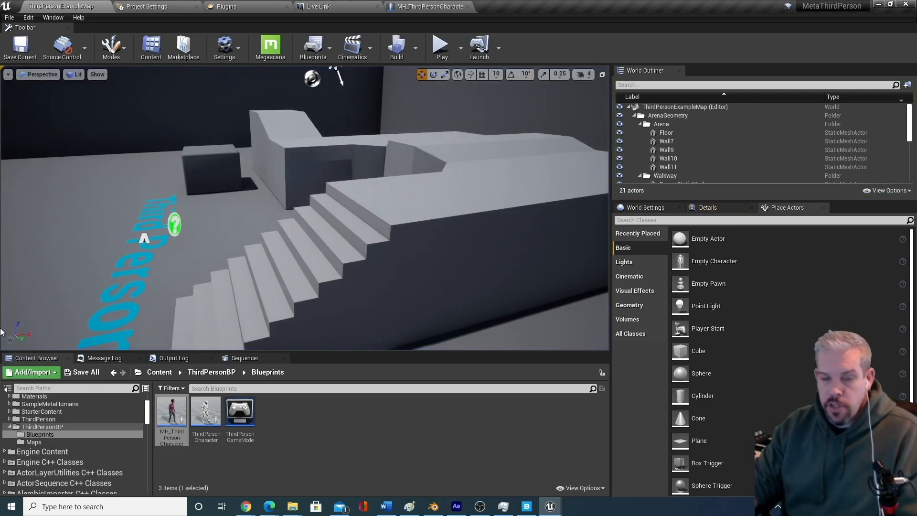
Connect the Construction Script node's execution output to Set Master Pose Component in MH_ThirdPersonCharacter, and compile the blueprint.
{"action": "left_click", "coordinate": [420, 7]}
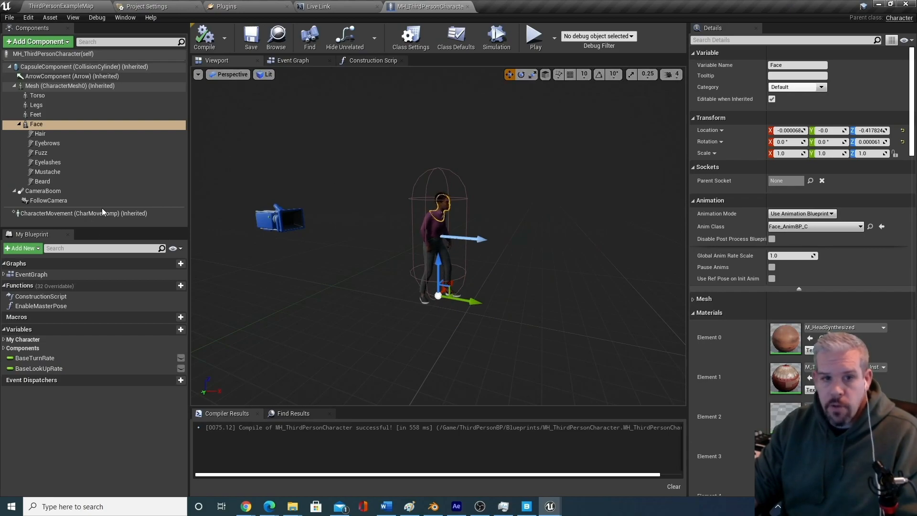
{"action": "left_click", "coordinate": [369, 57]}
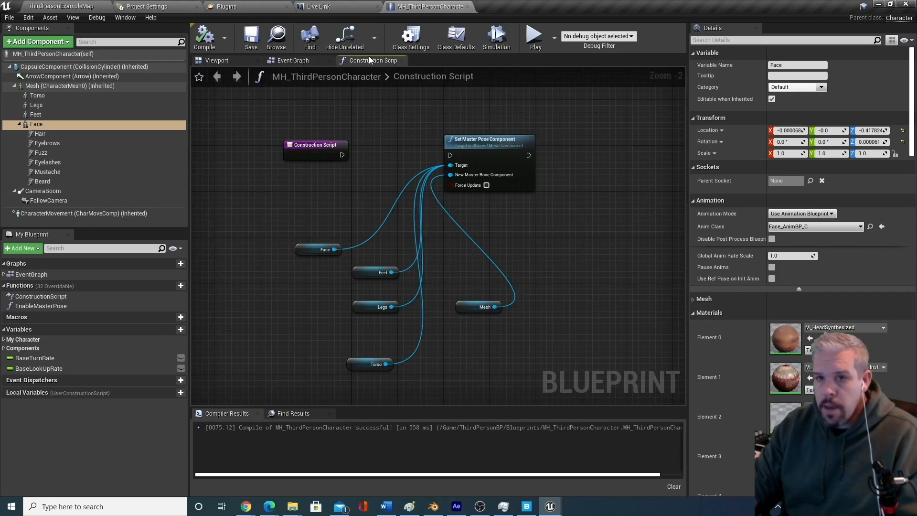
{"action": "left_click_drag", "start_coordinate": [341, 154], "coordinate": [450, 155]}
{"action": "left_click", "coordinate": [202, 30]}
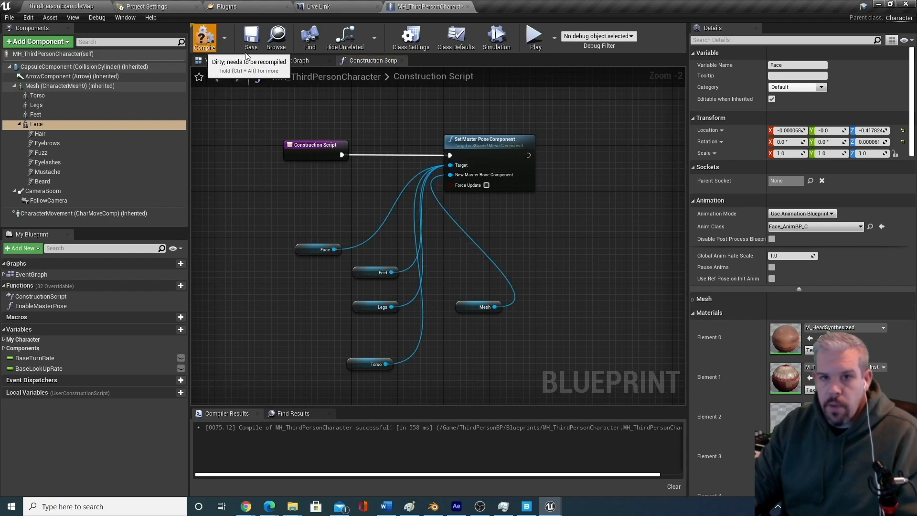
Play ThirdPersonExampleMap again and run the character back and forth to test the master pose setup, and stop playing.
{"action": "left_click", "coordinate": [61, 6]}
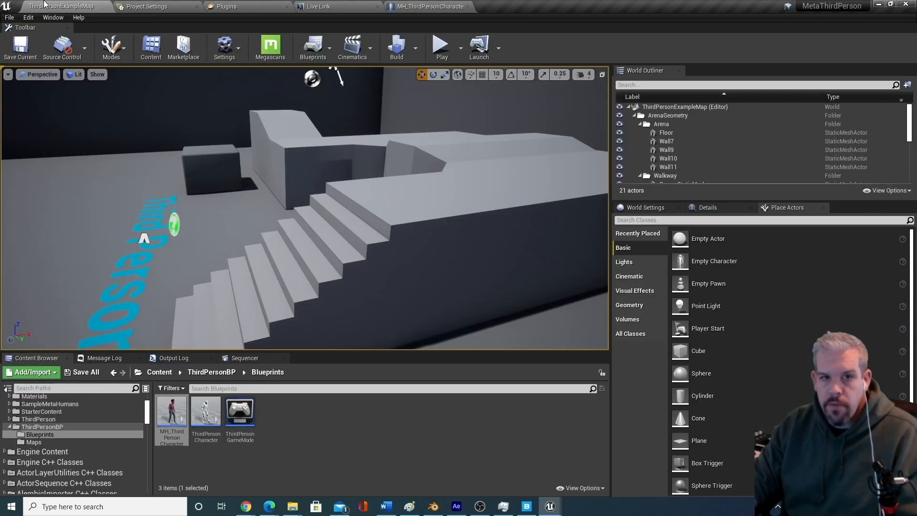
{"action": "left_click", "coordinate": [440, 46]}
{"action": "left_click", "coordinate": [440, 209]}
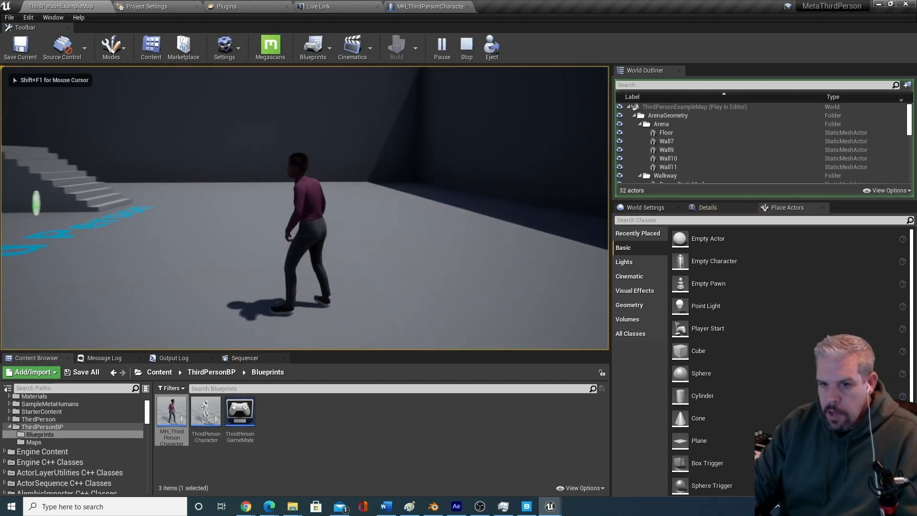
{"action": "key", "text": "w"}
{"action": "key", "text": "s"}
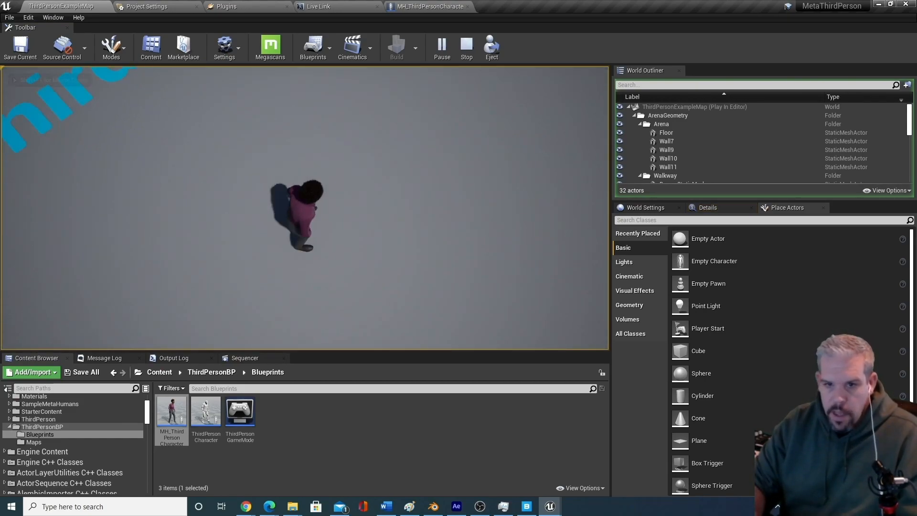
{"action": "key", "text": "w"}
{"action": "key", "text": "w"}
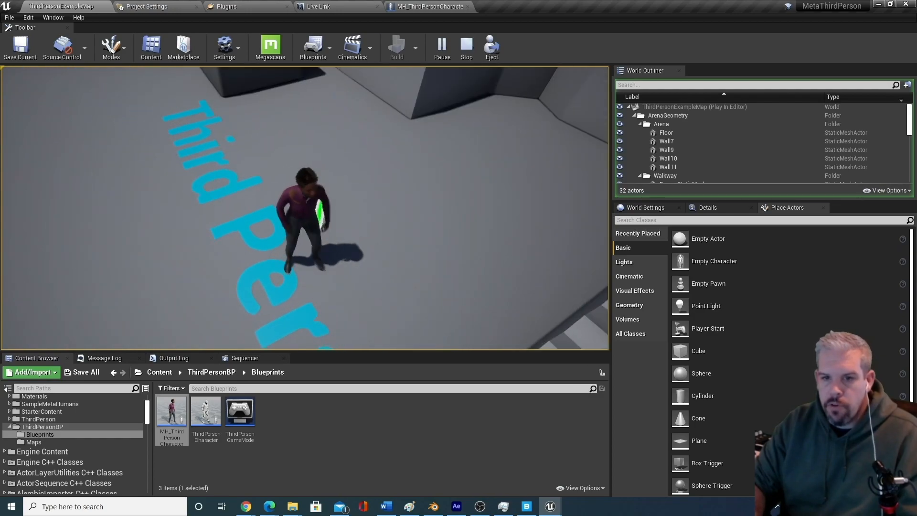
{"action": "key", "text": "s"}
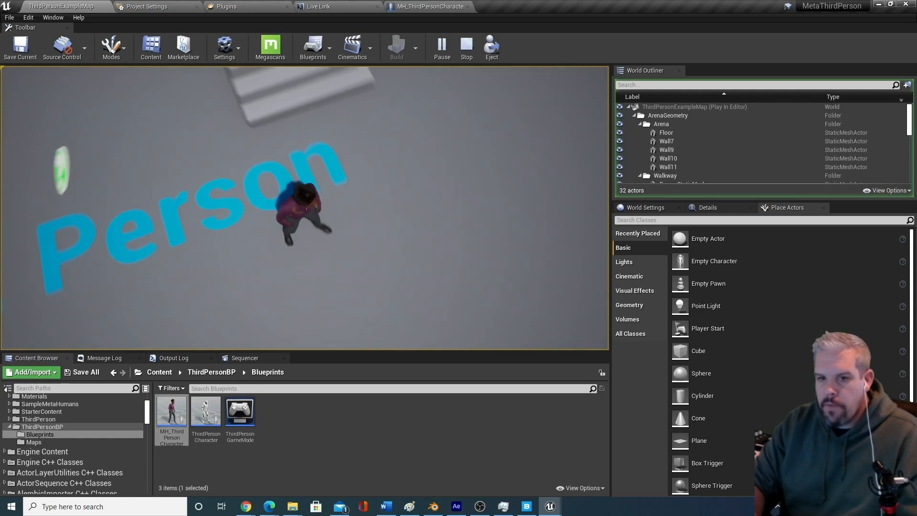
{"action": "key", "text": "Escape"}
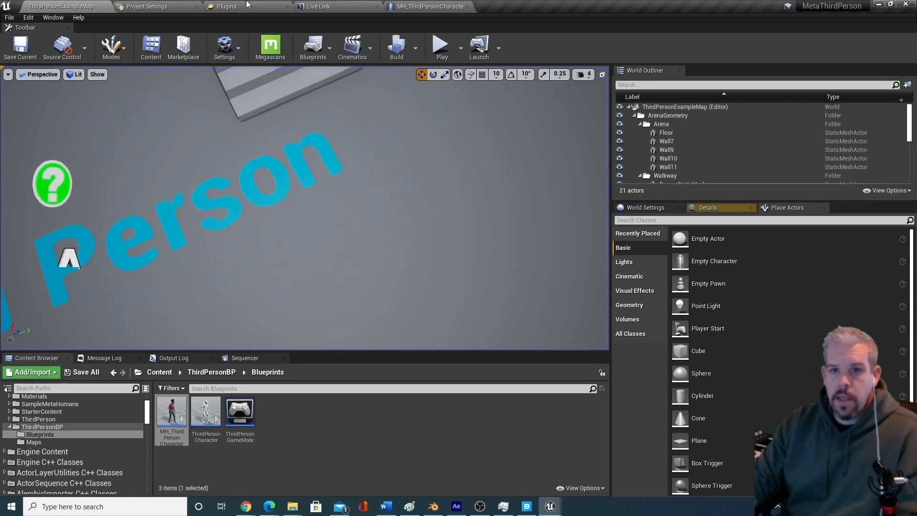
In MH_ThirdPersonCharacter, collapse the Face component and detach it from Mesh so it sits directly under CapsuleComponent.
{"action": "left_click", "coordinate": [403, 5]}
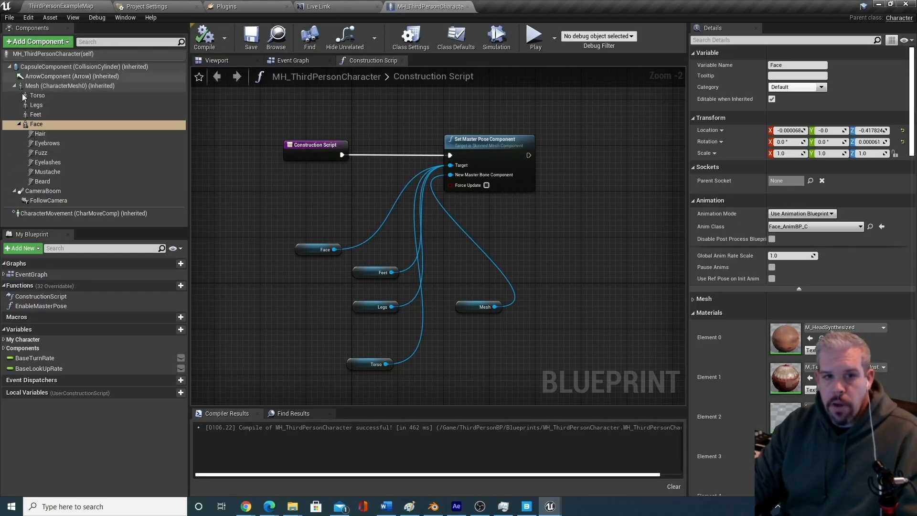
{"action": "left_click", "coordinate": [18, 124]}
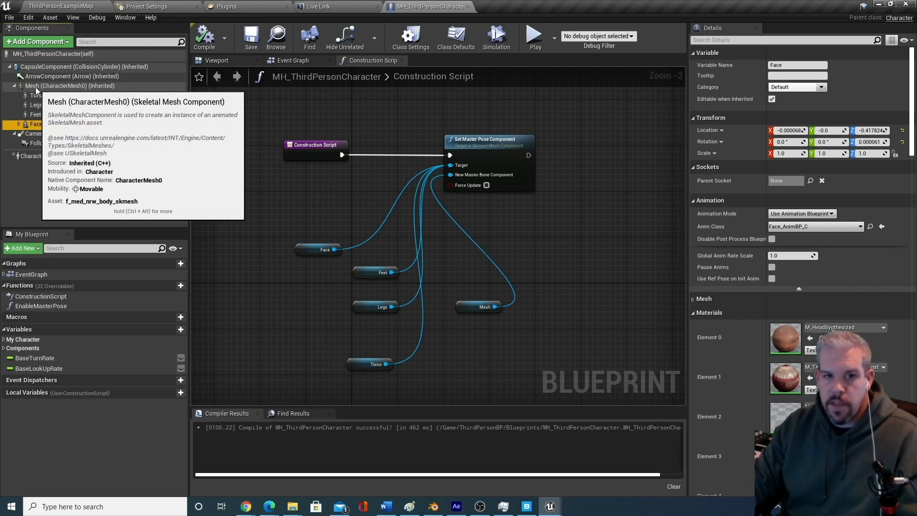
{"action": "left_click_drag", "start_coordinate": [41, 123], "coordinate": [39, 85]}
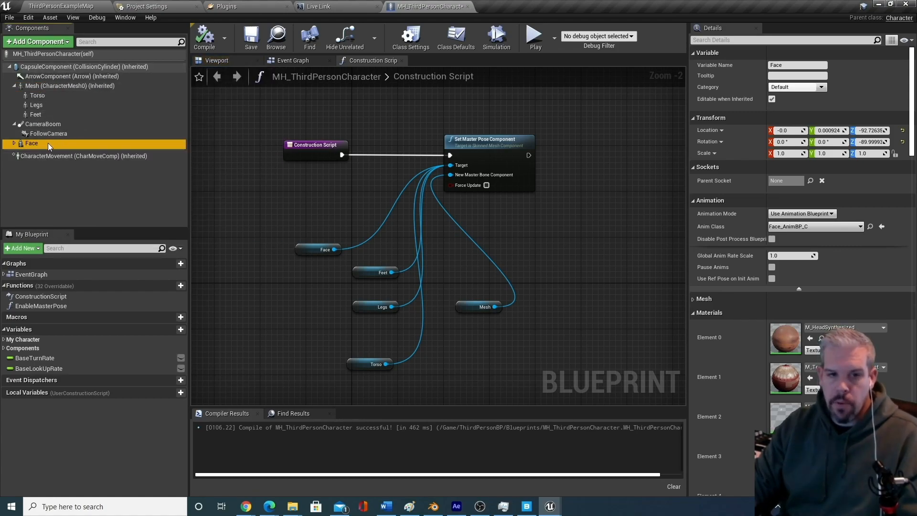
Compile and save MH_ThirdPersonCharacter, and run the character around ThirdPersonExampleMap in a play session to test the detached Face component.
{"action": "left_click", "coordinate": [360, 59]}
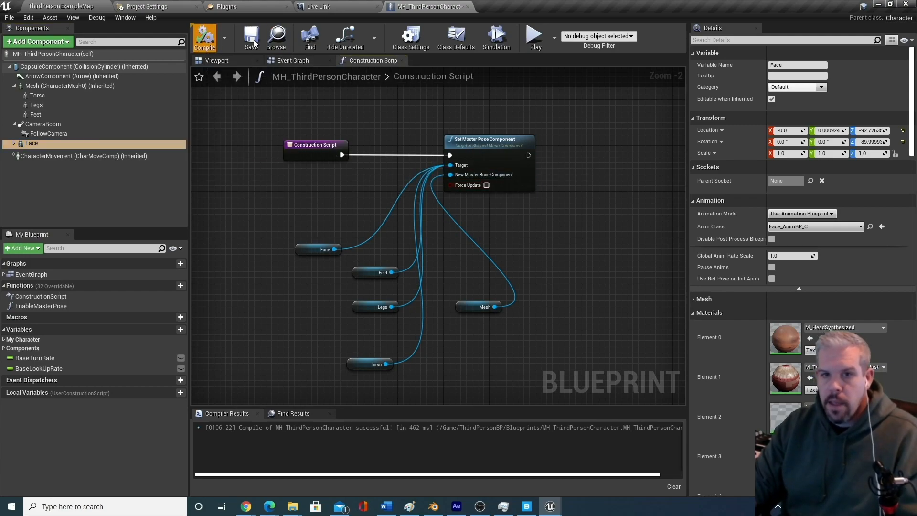
{"action": "left_click", "coordinate": [71, 6]}
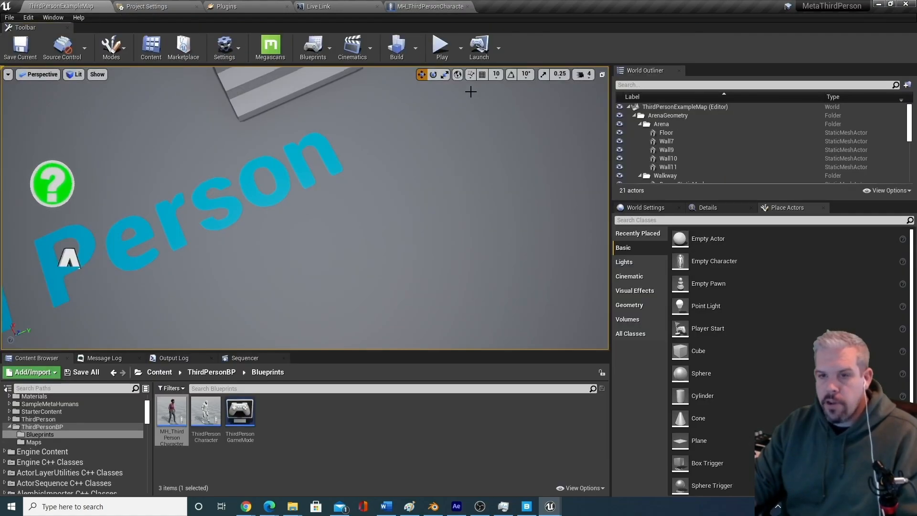
{"action": "left_click", "coordinate": [441, 45]}
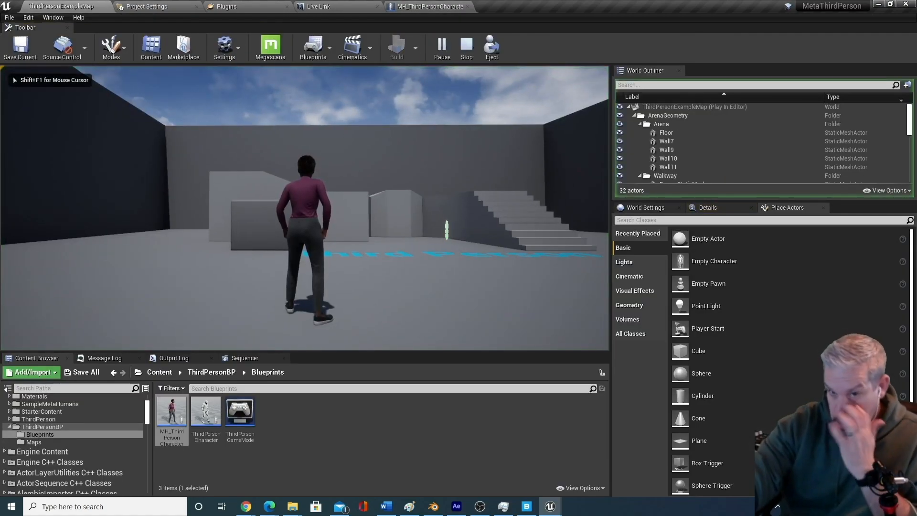
{"action": "key", "text": "s"}
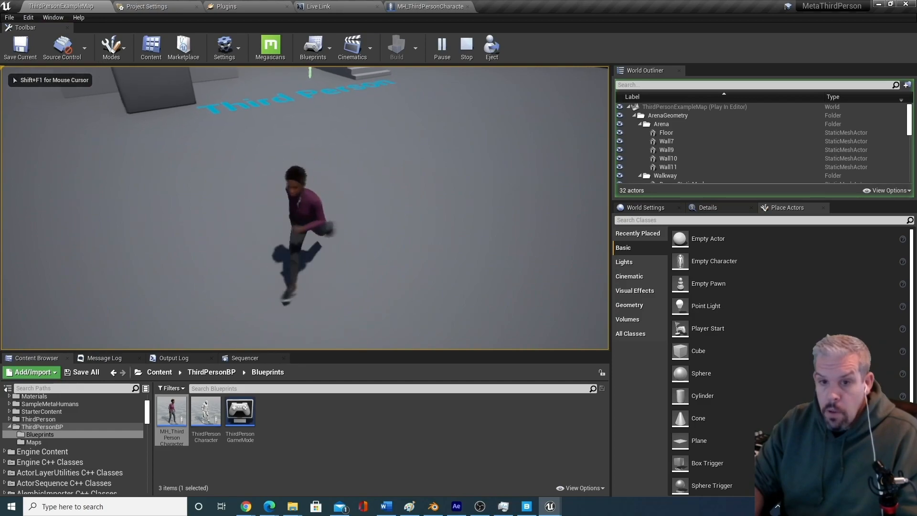
{"action": "key", "text": "w"}
{"action": "key", "text": "d"}
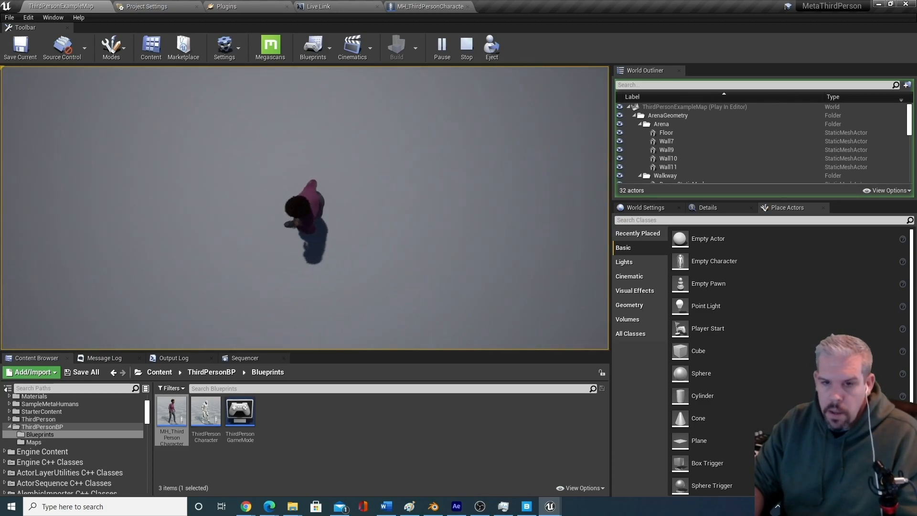
{"action": "key", "text": "s"}
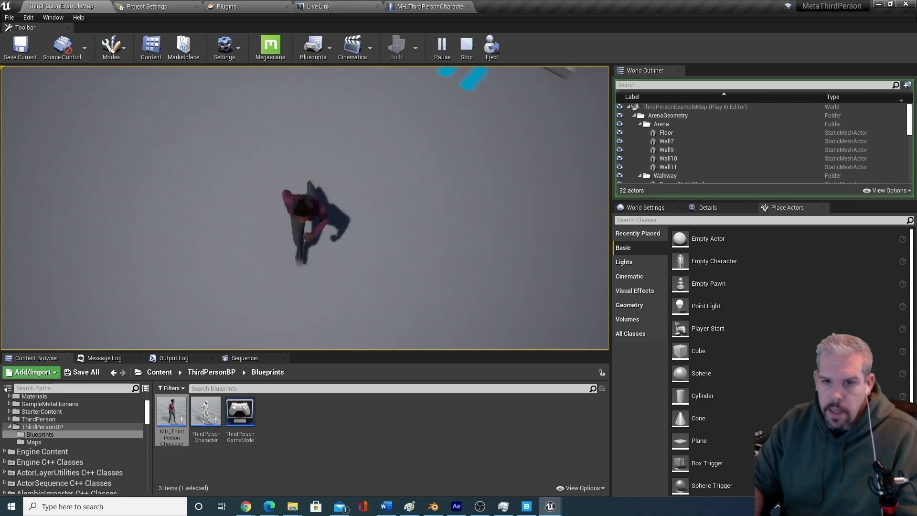
{"action": "key", "text": "d"}
{"action": "key", "text": "w"}
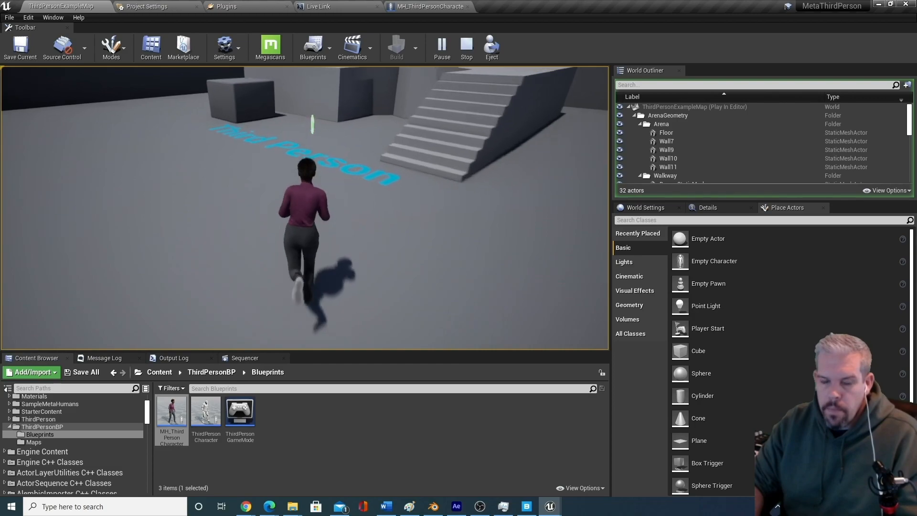
{"action": "key", "text": "a"}
{"action": "key", "text": "s"}
{"action": "key", "text": "d"}
{"action": "key", "text": "s"}
{"action": "key", "text": "w"}
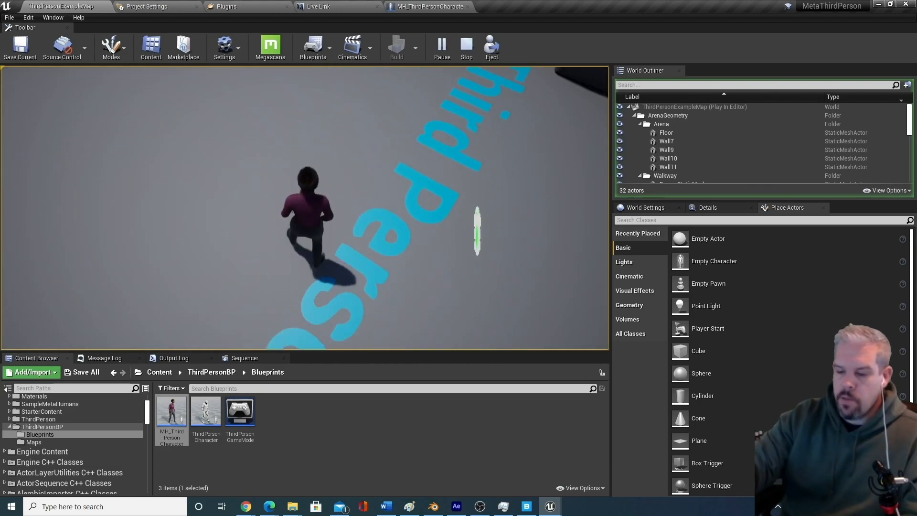
{"action": "key", "text": "Escape"}
{"action": "right_click_drag", "start_coordinate": [431, 158], "coordinate": [480, 65]}
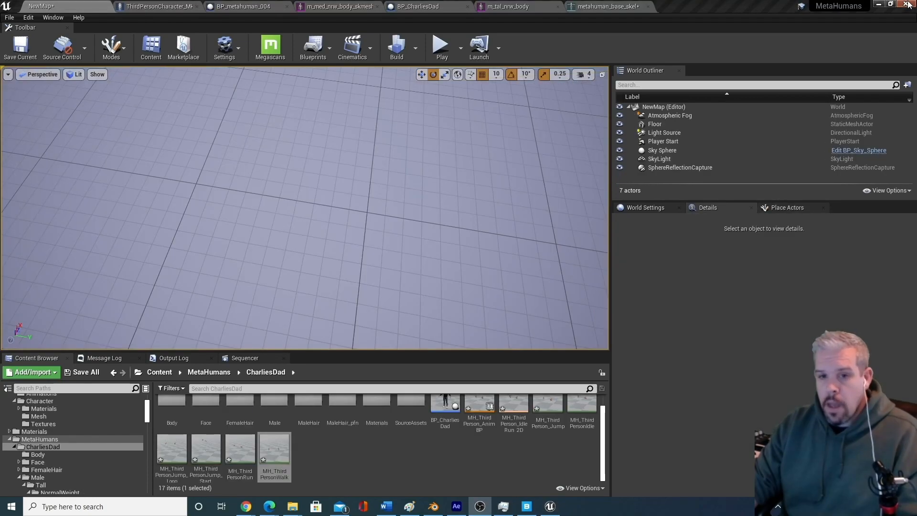
Switch to the MetaHumans project and examine the BP_CharliesDad construction script, the m_med_nrw_body_skmesh skeletal mesh and the ThirdPersonCharacter_MH component hierarchy.
{"action": "right_click_drag", "start_coordinate": [302, 224], "coordinate": [354, 132]}
{"action": "scroll", "coordinate": [287, 299], "scroll_direction": "up", "scroll_amount": 5}
{"action": "middle_click_drag", "start_coordinate": [262, 265], "coordinate": [263, 215]}
{"action": "left_click_drag", "start_coordinate": [263, 248], "coordinate": [236, 212]}
{"action": "left_click_drag", "start_coordinate": [360, 299], "coordinate": [382, 329]}
{"action": "left_click", "coordinate": [418, 6]}
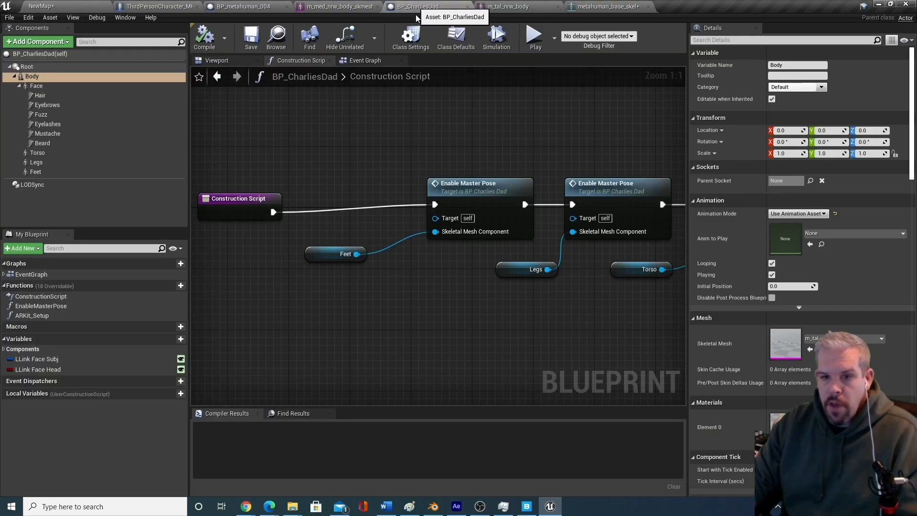
{"action": "left_click", "coordinate": [347, 6]}
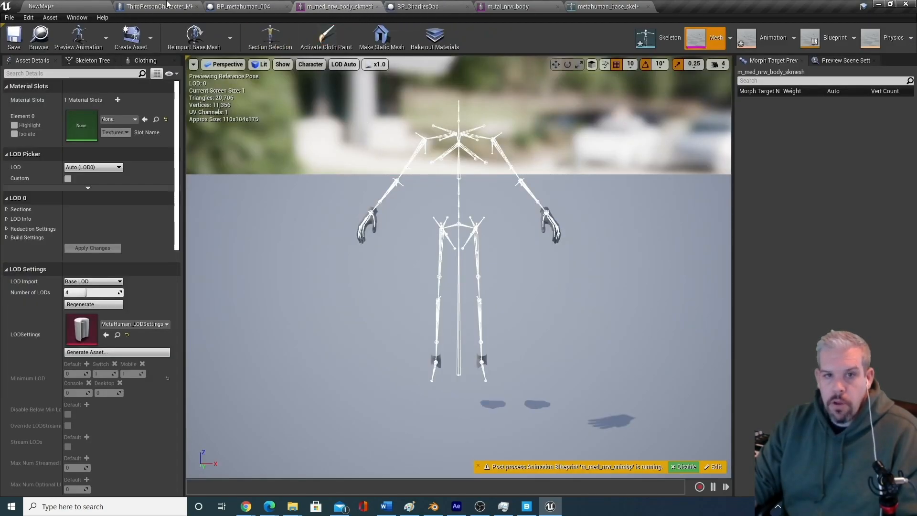
{"action": "left_click", "coordinate": [168, 5]}
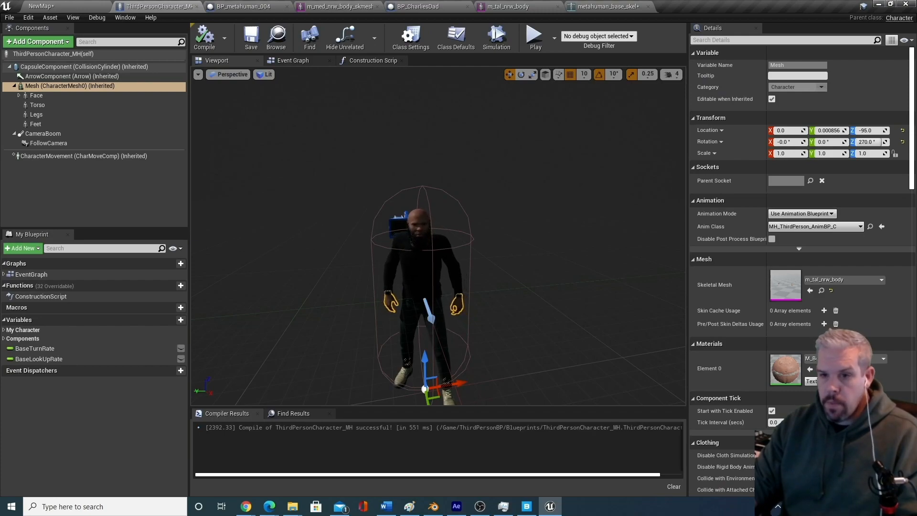
{"action": "left_click", "coordinate": [52, 6]}
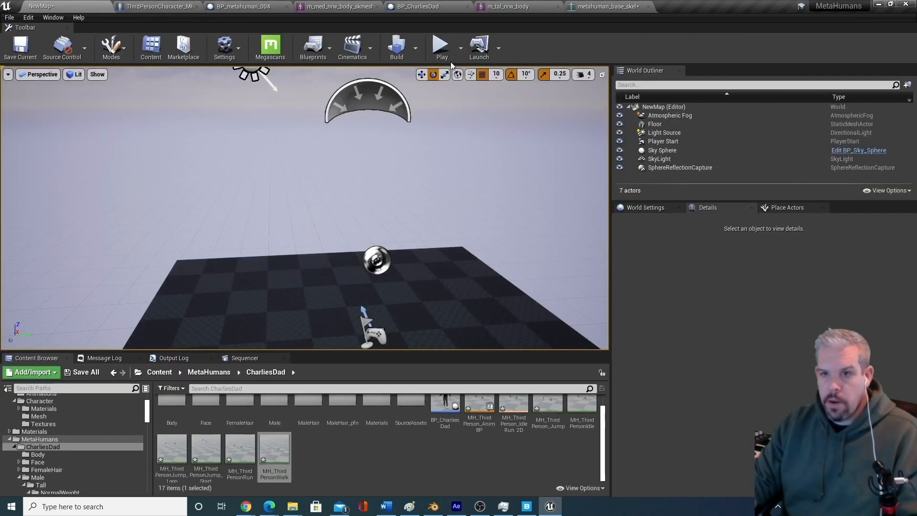
Play NewMap, run the bald MetaHuman around to check how the head follows the body from several angles, and stop playing.
{"action": "right_click_drag", "start_coordinate": [481, 277], "coordinate": [464, 161]}
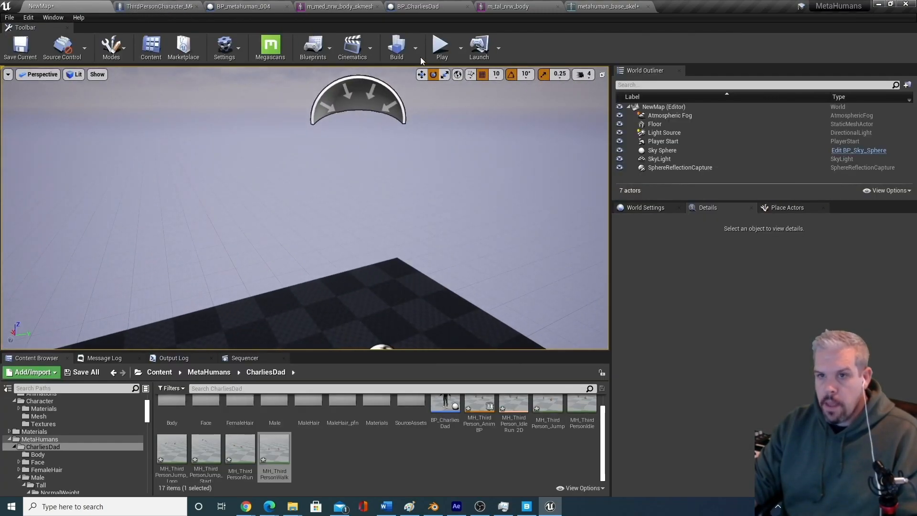
{"action": "left_click", "coordinate": [440, 46]}
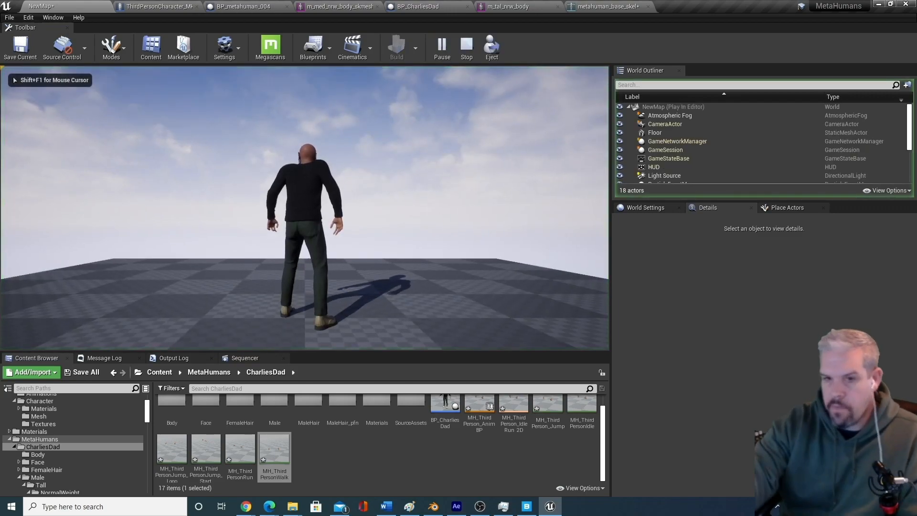
{"action": "key", "text": "s"}
{"action": "key", "text": "d"}
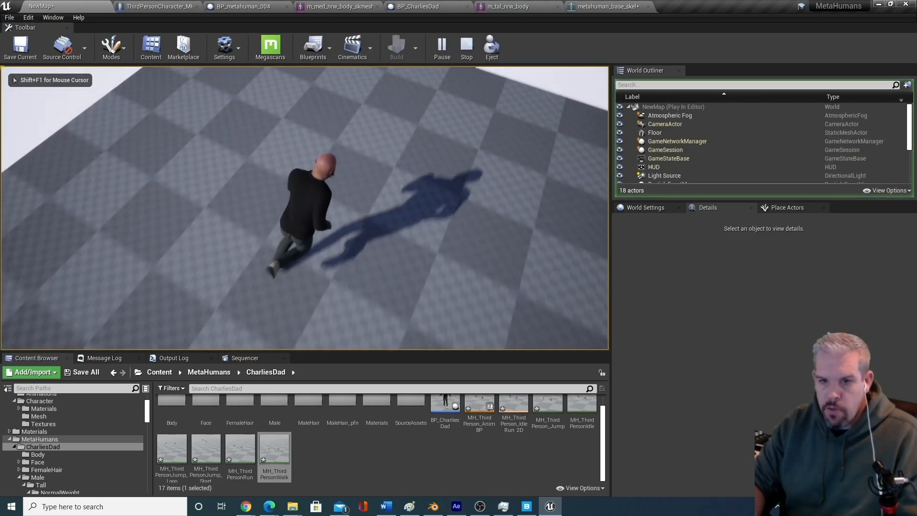
{"action": "key", "text": "s"}
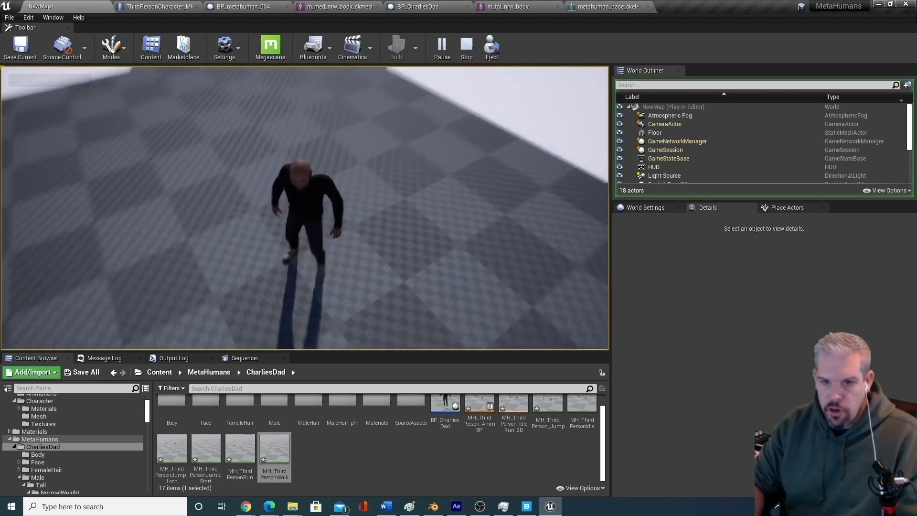
{"action": "key", "text": "w"}
{"action": "key", "text": "s"}
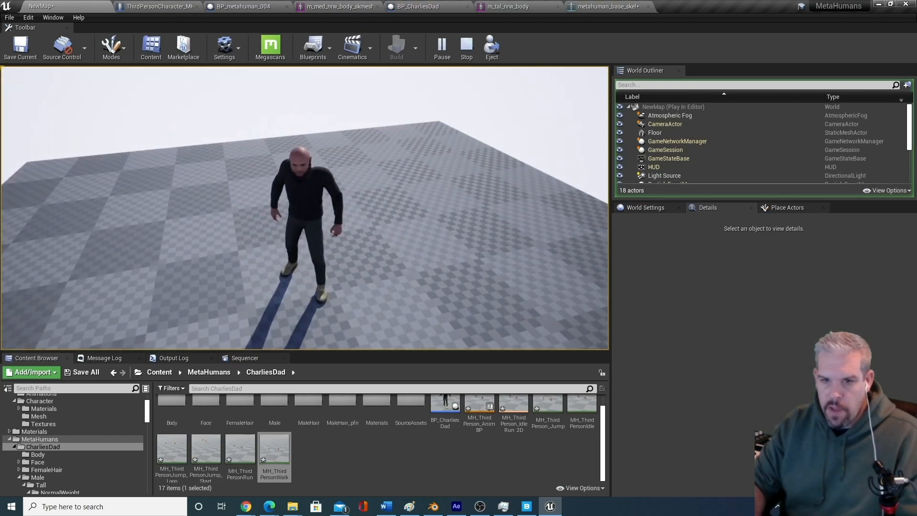
{"action": "key", "text": "d"}
{"action": "key", "text": "w"}
{"action": "key", "text": "d"}
{"action": "key", "text": "s"}
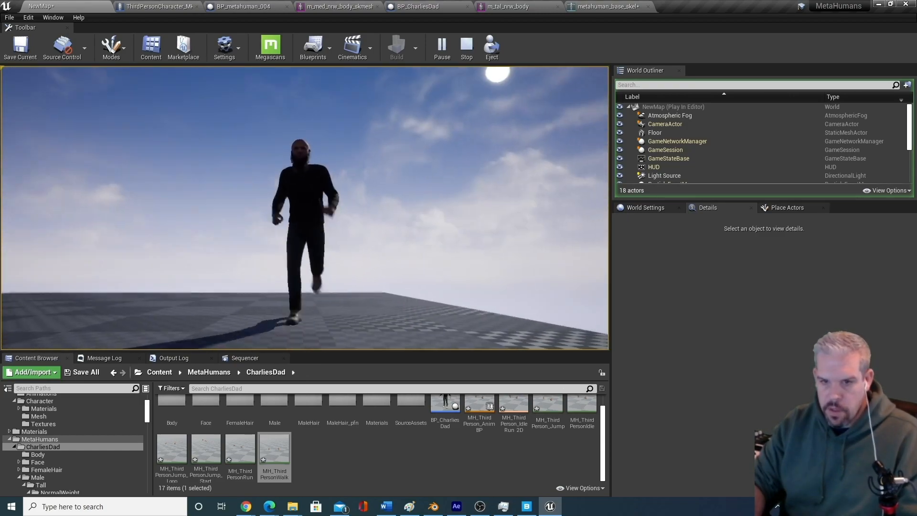
{"action": "key", "text": "d"}
{"action": "key", "text": "s"}
{"action": "key", "text": "d"}
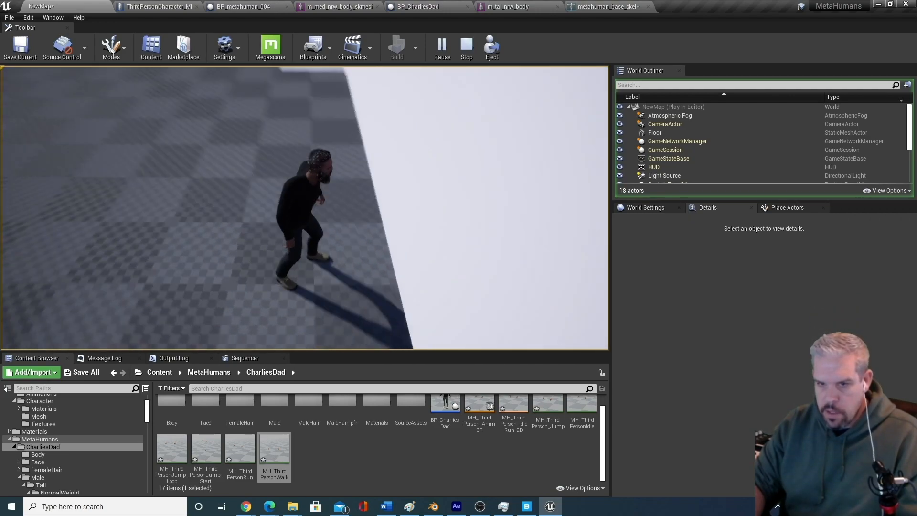
{"action": "key", "text": "s"}
{"action": "key", "text": "w"}
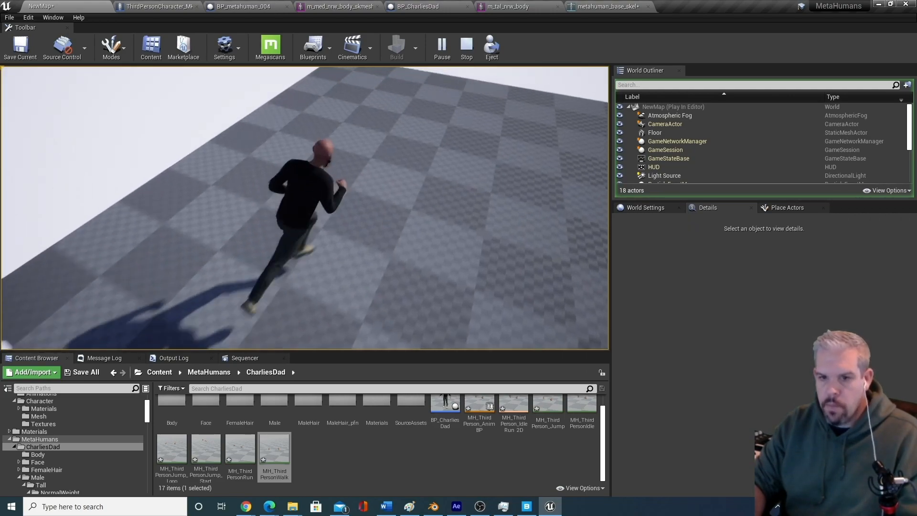
{"action": "key", "text": "d"}
{"action": "key", "text": "Escape"}
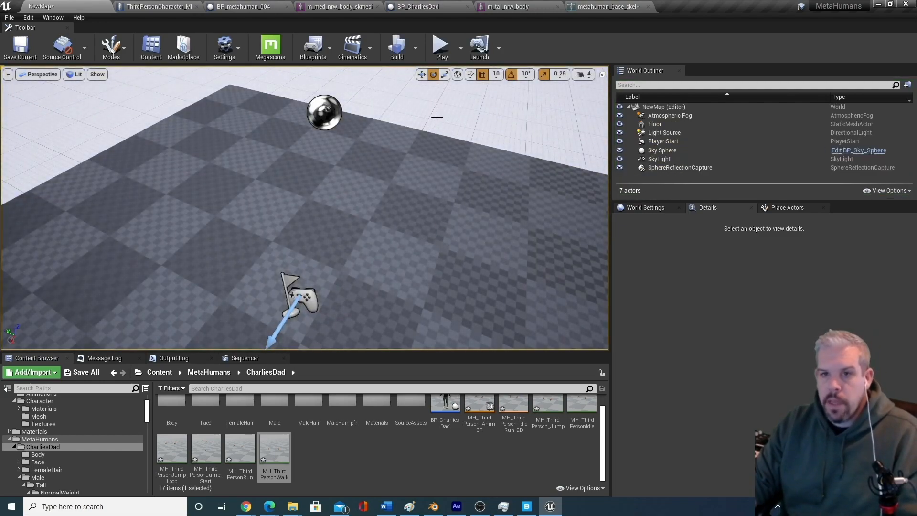
In ThirdPersonCharacter_MH, detach the Face component from Mesh so it sits directly under CapsuleComponent.
{"action": "scroll", "coordinate": [436, 113], "scroll_direction": "down", "scroll_amount": 3}
{"action": "left_click", "coordinate": [180, 6]}
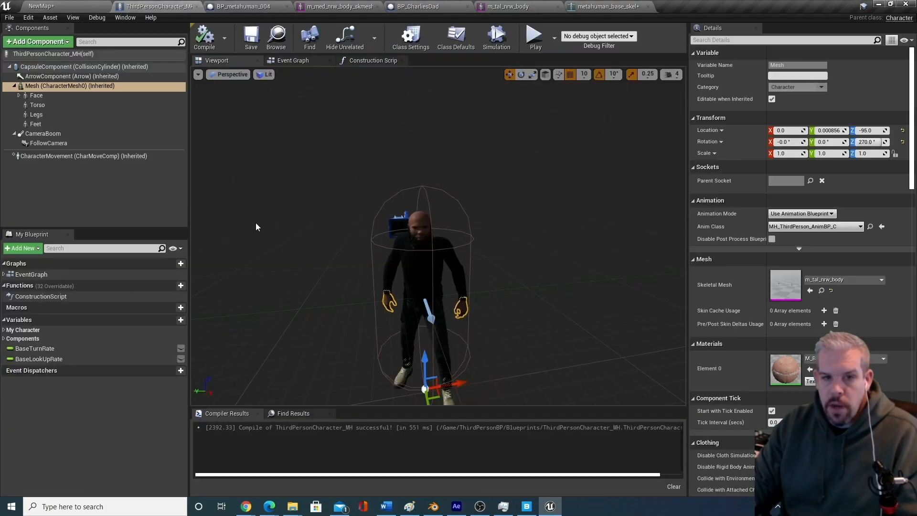
{"action": "left_click", "coordinate": [36, 96]}
{"action": "left_click_drag", "start_coordinate": [37, 98], "coordinate": [37, 89]}
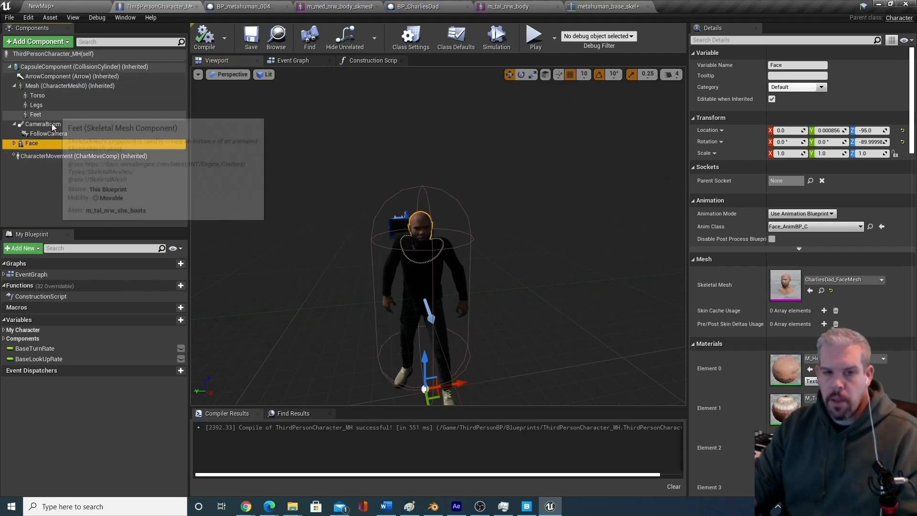
Reattach the Face component to Mesh in ThirdPersonCharacter_MH, and compile and save the blueprint.
{"action": "left_click_drag", "start_coordinate": [30, 145], "coordinate": [44, 86]}
{"action": "left_click", "coordinate": [204, 37]}
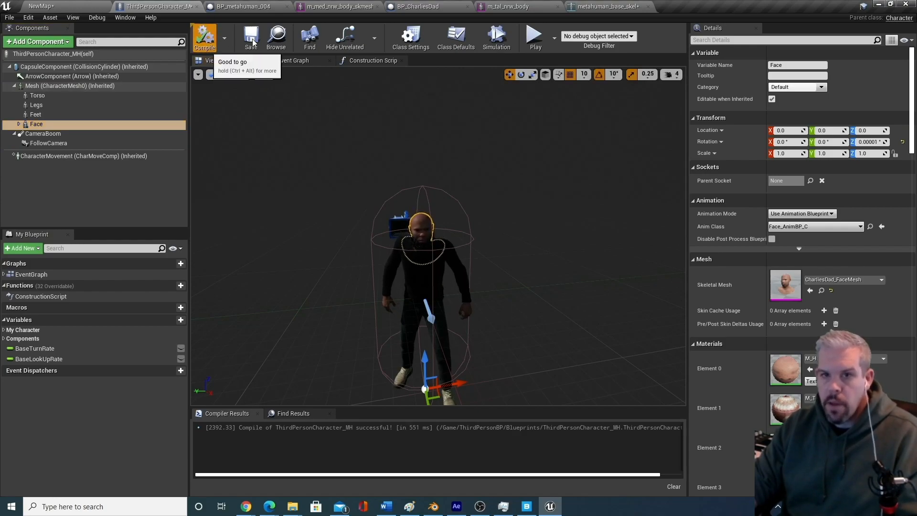
{"action": "left_click", "coordinate": [248, 38]}
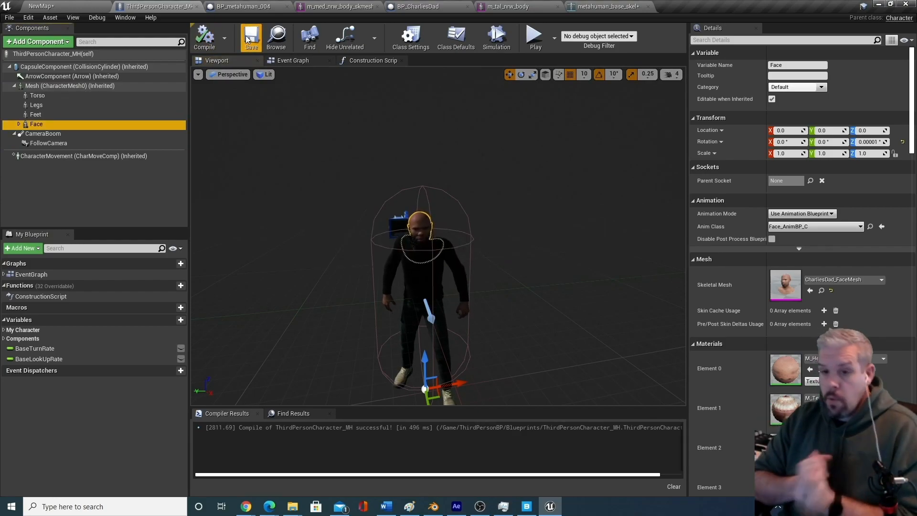